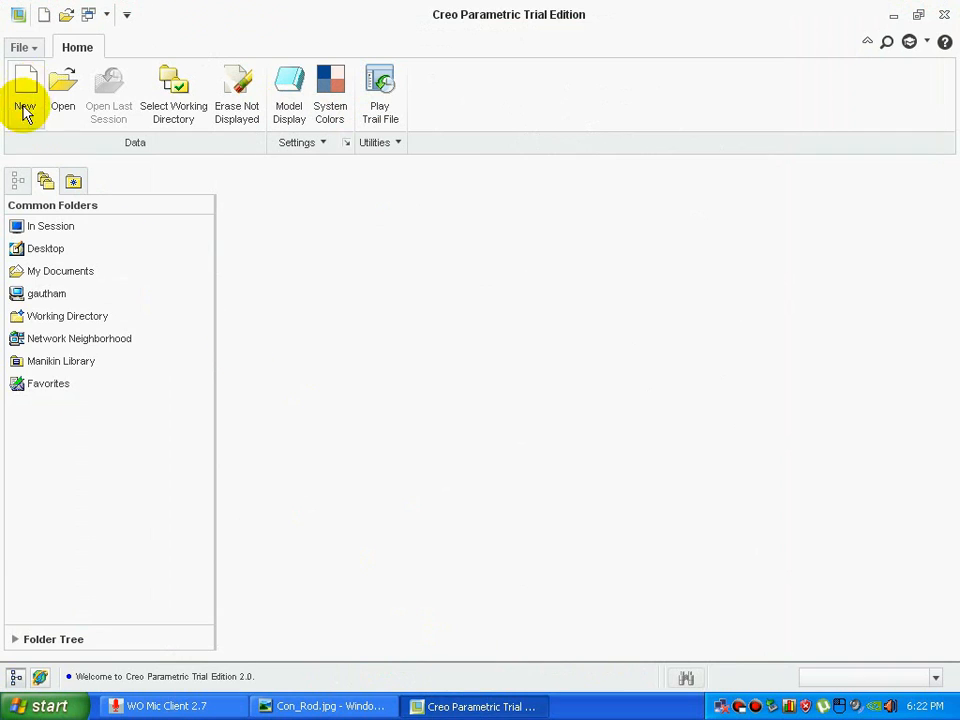
# - Create a new solid part named Con_Rod using the mmns_part_solid template instead of the default one
pyautogui.click(358, 496)
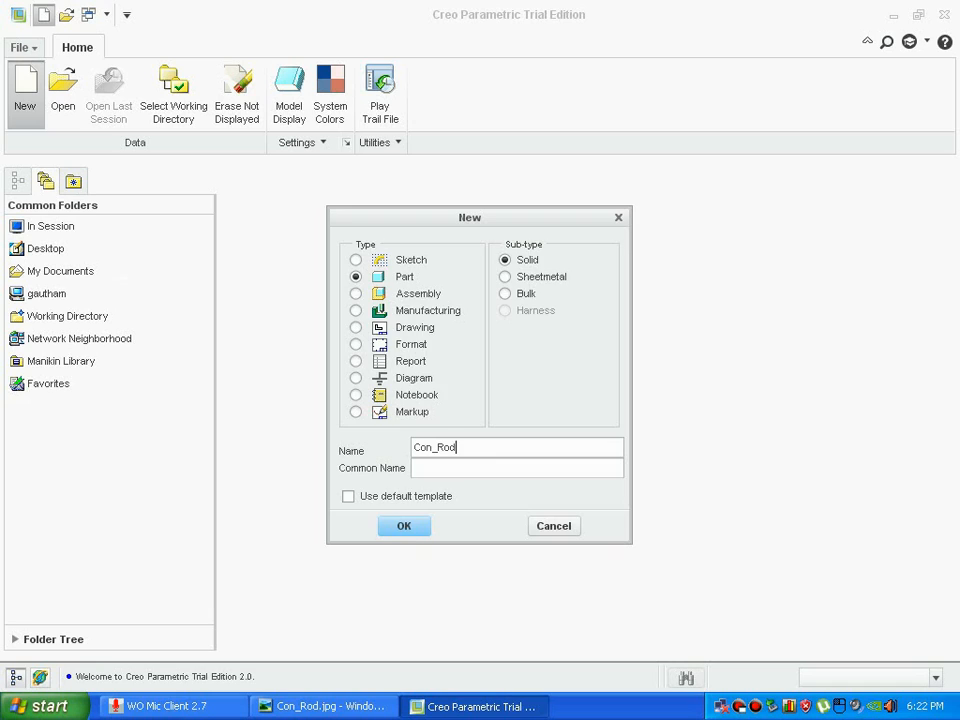
pyautogui.click(392, 524)
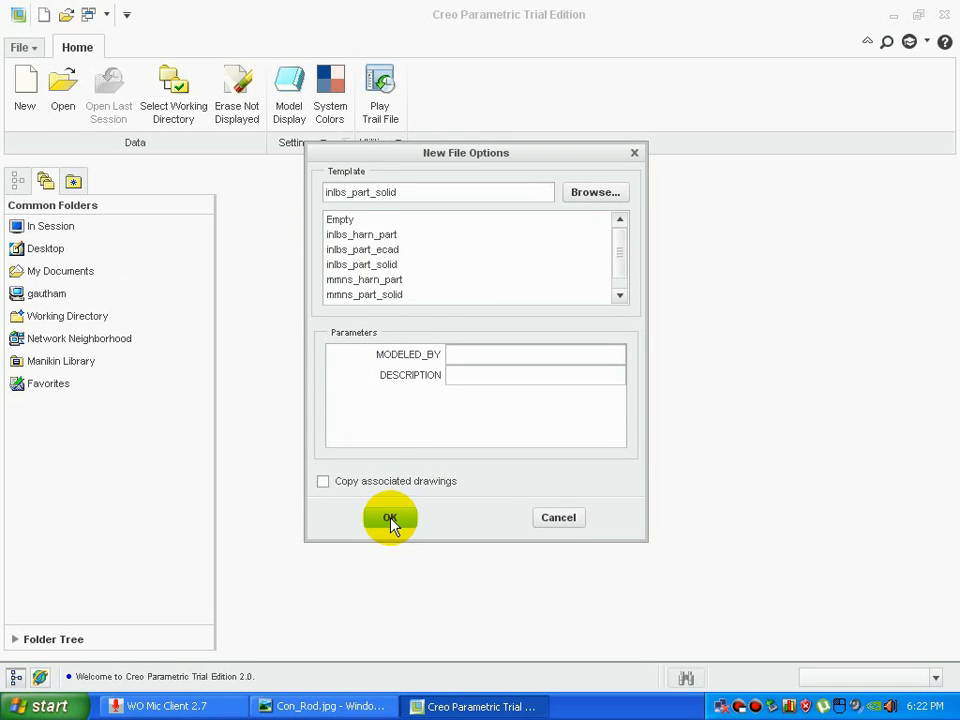
pyautogui.click(347, 294)
pyautogui.doubleClick(361, 297)
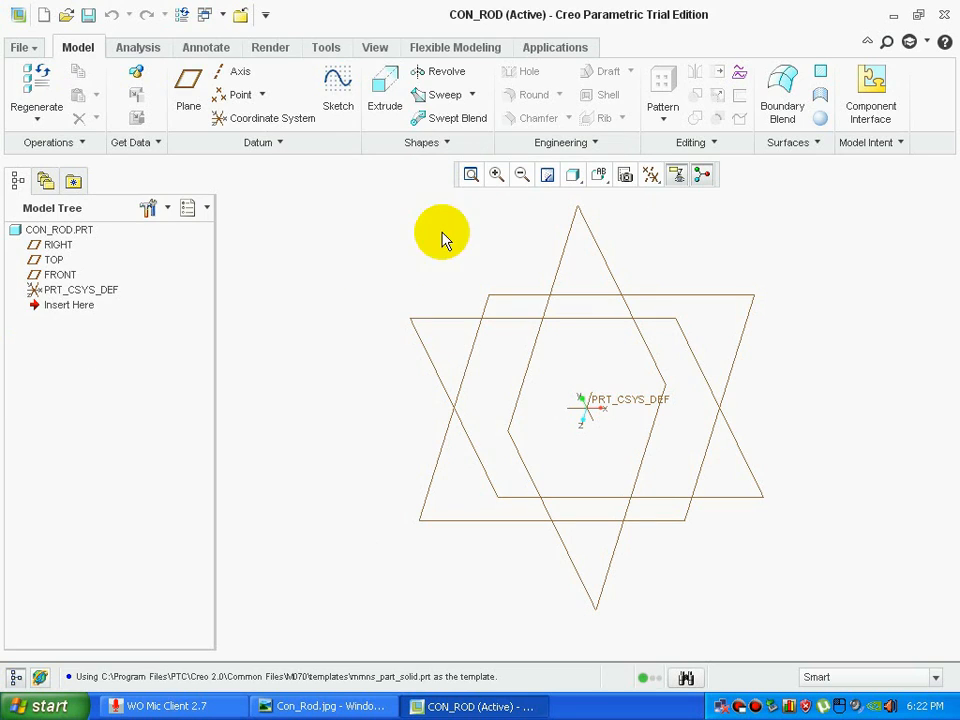
# - Turn on the display of the datum plane, axis and point tags
pyautogui.click(375, 47)
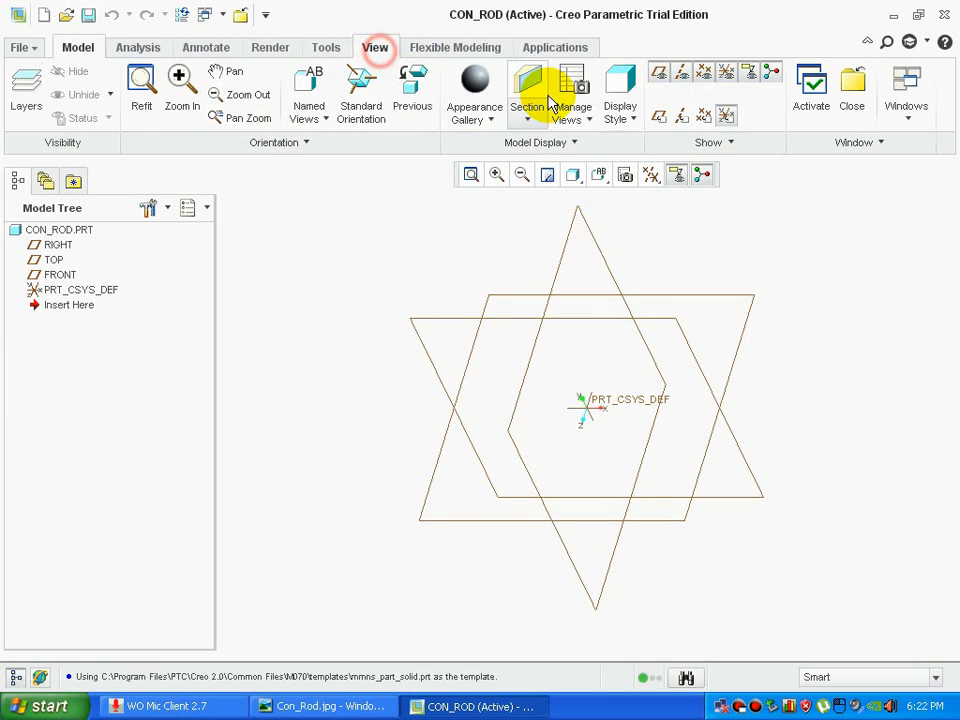
pyautogui.click(662, 120)
pyautogui.click(684, 120)
pyautogui.click(706, 120)
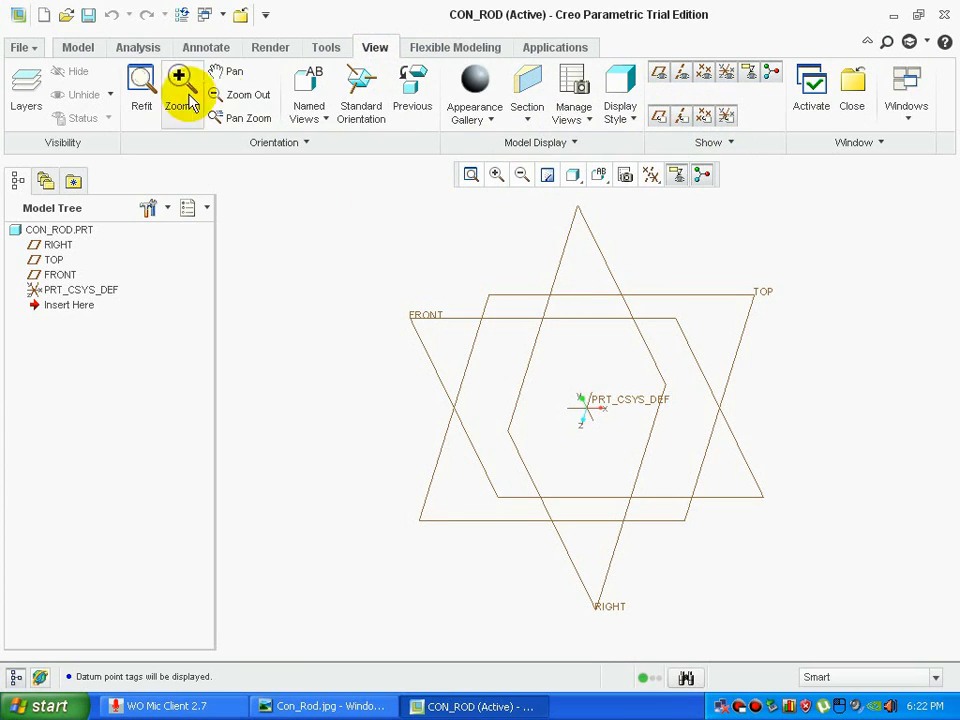
pyautogui.click(85, 47)
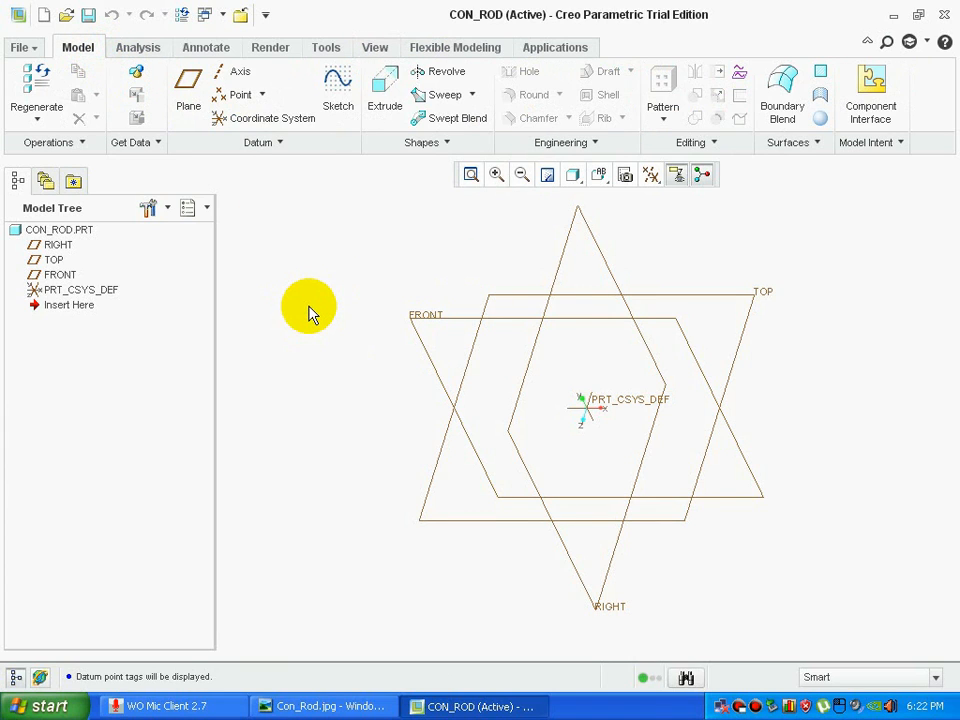
# - Start a sketch on the FRONT plane and draw two concentric circles at the origin, about 145 mm and 201 mm in diameter
pyautogui.click(338, 95)
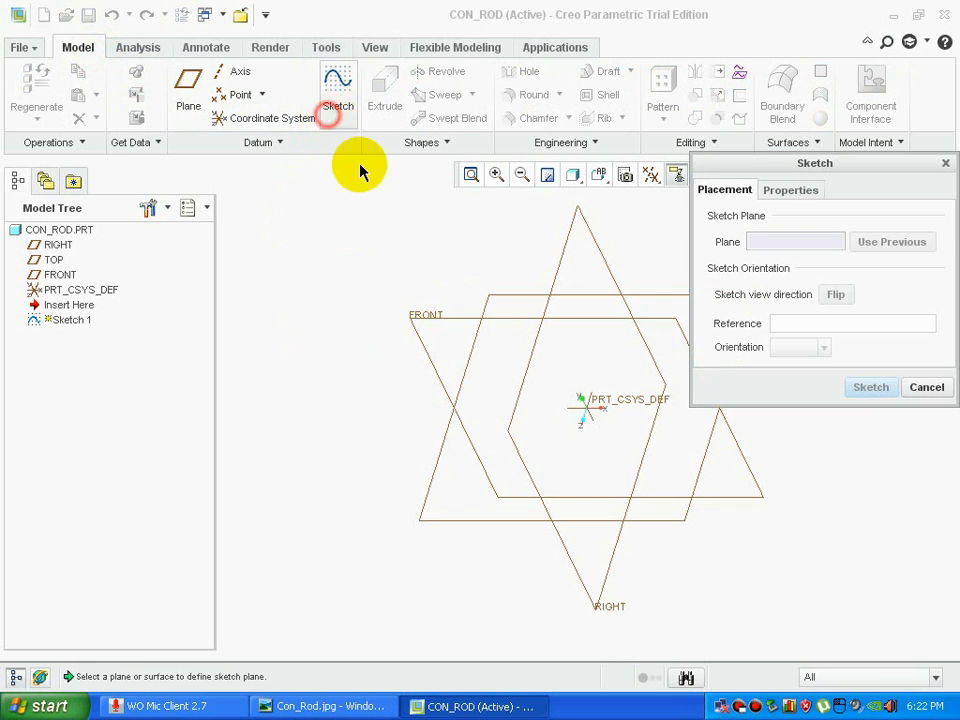
pyautogui.click(430, 320)
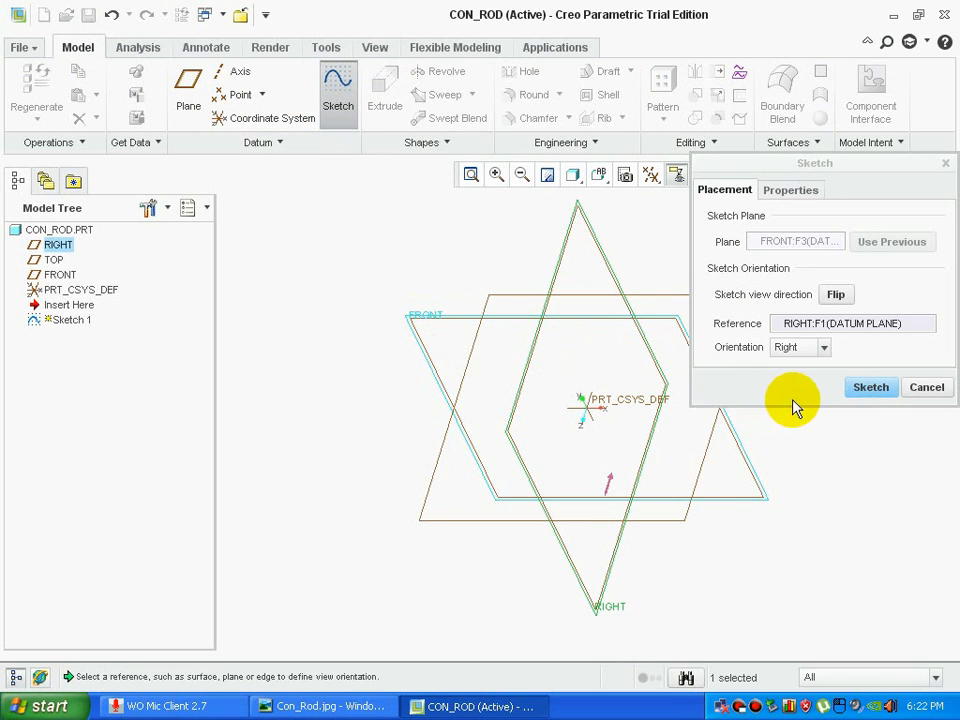
pyautogui.click(849, 390)
pyautogui.click(311, 118)
pyautogui.click(582, 403)
pyautogui.click(596, 388)
pyautogui.click(588, 410)
pyautogui.middleClick(604, 369)
# - Set the inner circle's diameter to 20 mm and the outer circle's to 32 mm, and finish the sketch
pyautogui.scroll(-4, 595, 370)
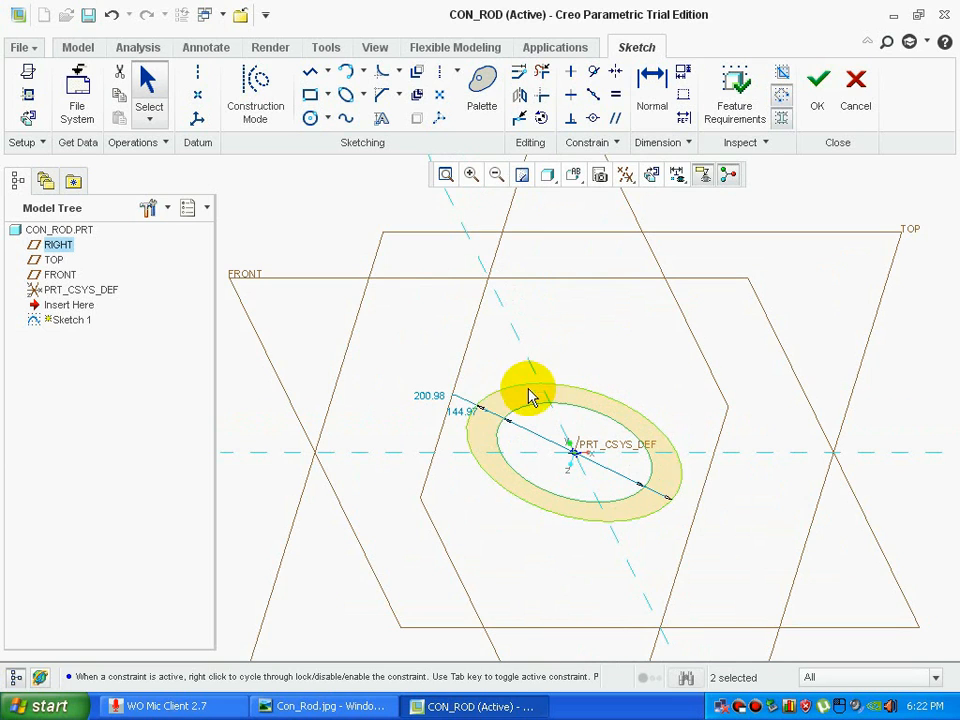
pyautogui.scroll(-3, 473, 427)
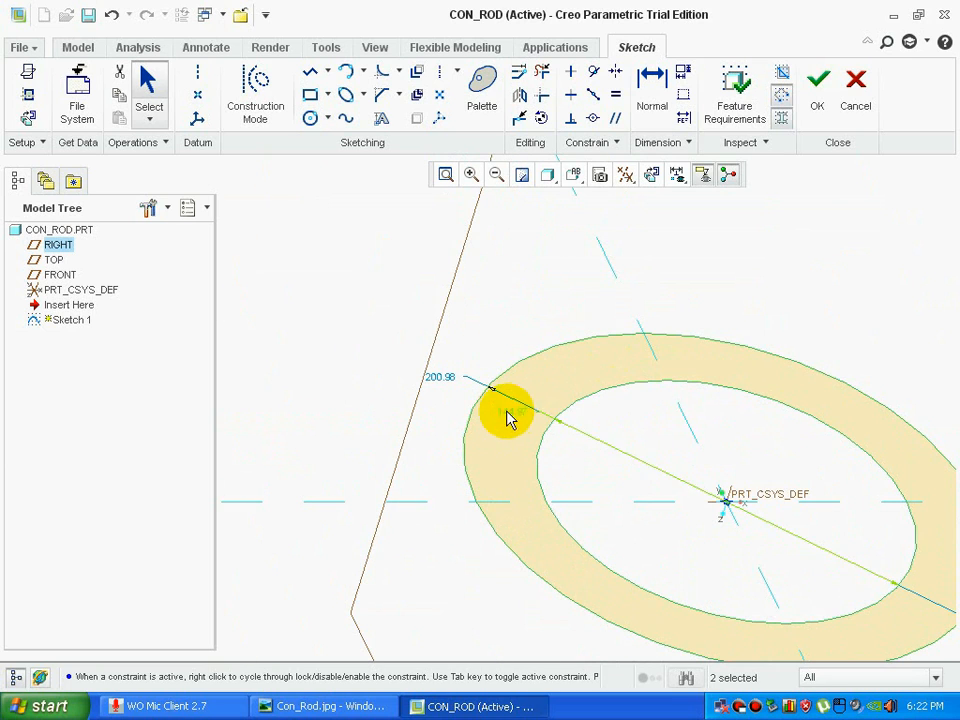
pyautogui.doubleClick(519, 410)
pyautogui.write('20')
pyautogui.press('Return')
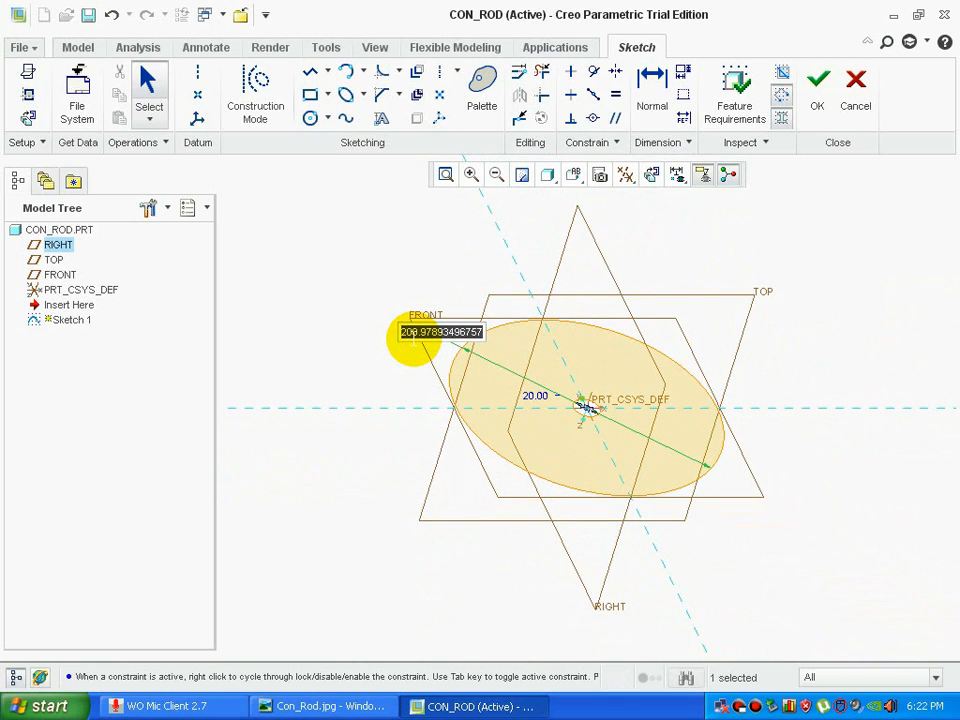
pyautogui.press('Return')
pyautogui.click(822, 108)
# - Extrude the ring sketch symmetrically about its plane to a depth of 24 mm
pyautogui.click(386, 110)
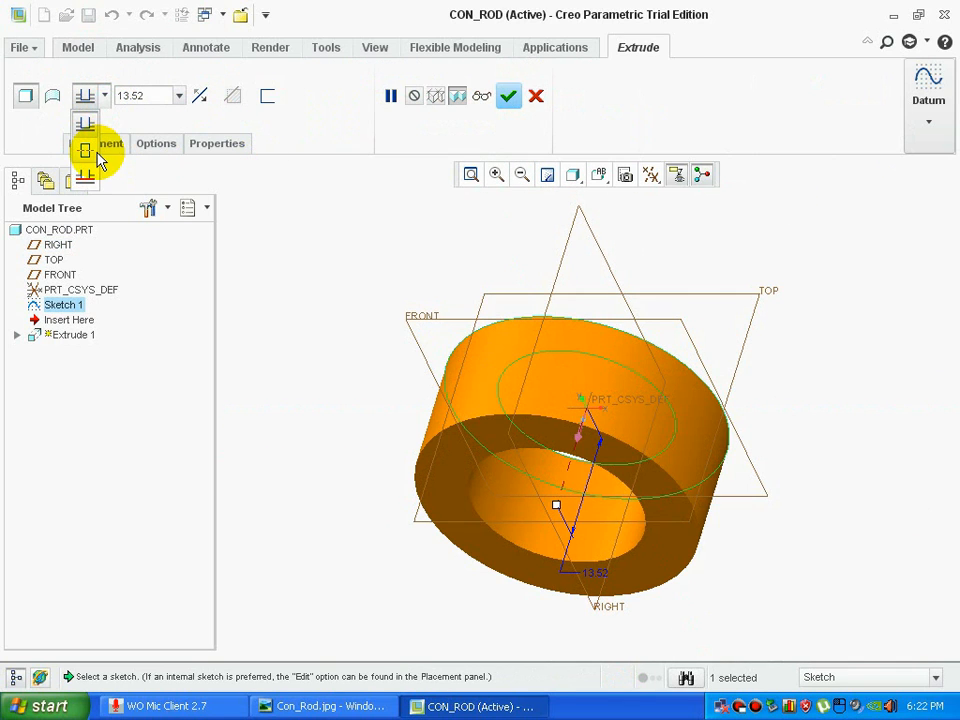
pyautogui.click(88, 150)
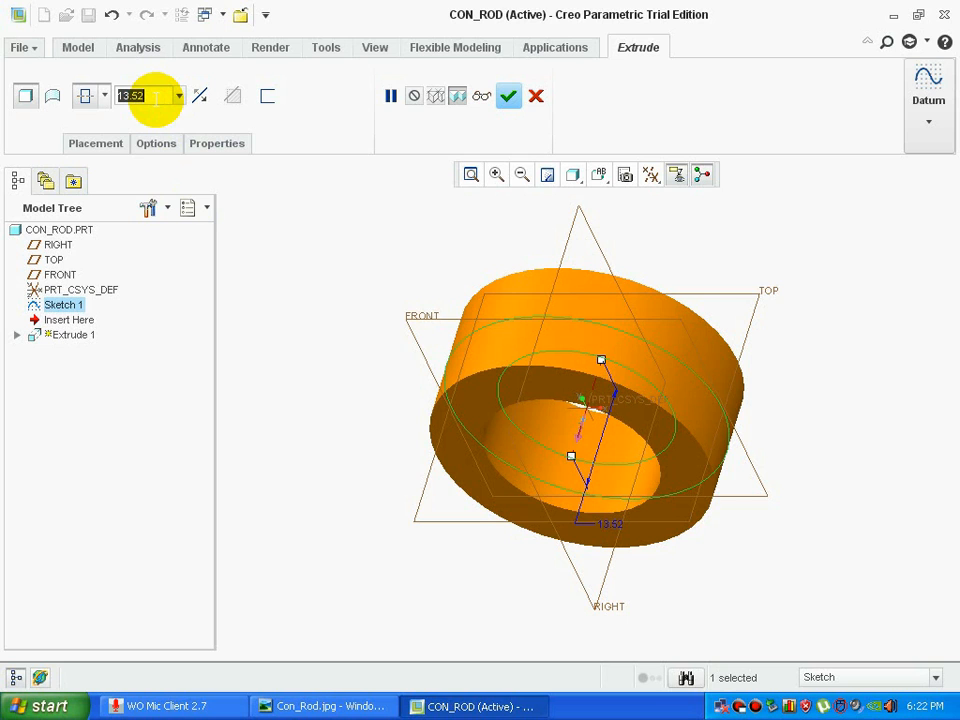
pyautogui.write('24')
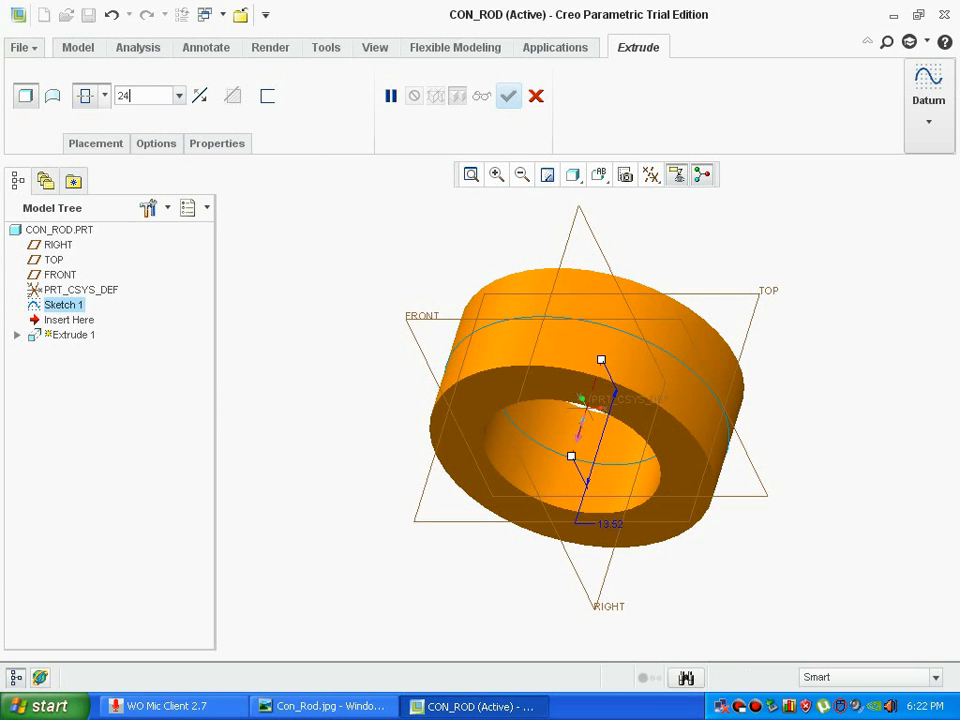
pyautogui.press('Return')
pyautogui.middleClick(377, 223)
pyautogui.moveTo(323, 298); pyautogui.dragTo(347, 272, button='middle')
pyautogui.scroll(1, 347, 272)
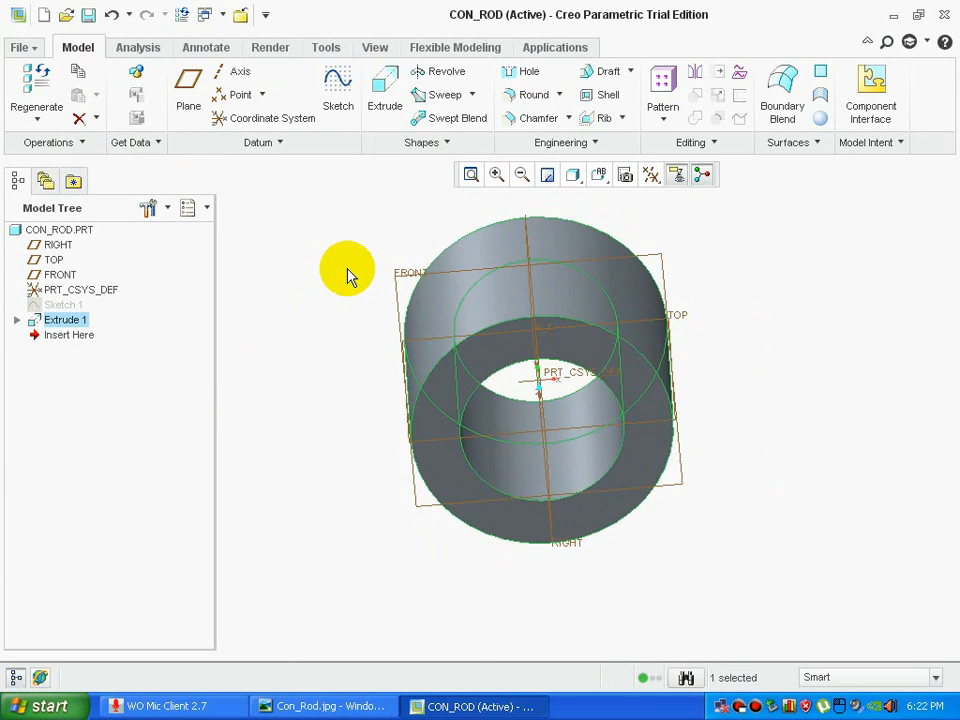
# - Switch to the Con_Rod.jpg drawing in Windows Picture and Fax Viewer to read the shank dimensions, and return to the Creo part
pyautogui.scroll(2, 393, 270)
pyautogui.scroll(-2, 581, 253)
pyautogui.click(323, 686)
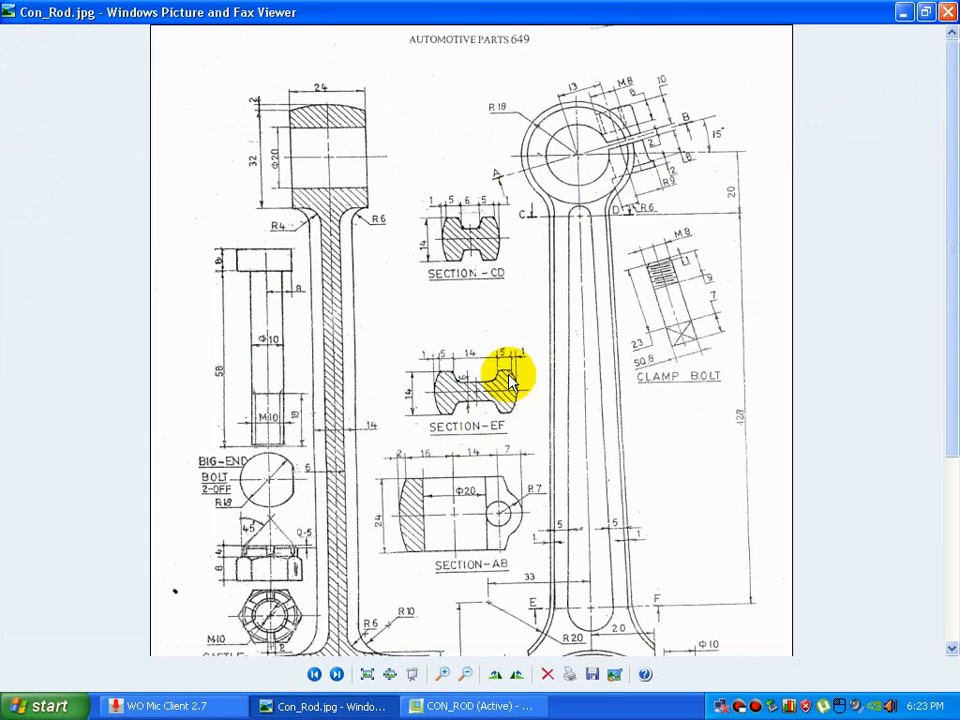
pyautogui.click(440, 706)
pyautogui.moveTo(624, 330); pyautogui.dragTo(587, 328, button='middle')
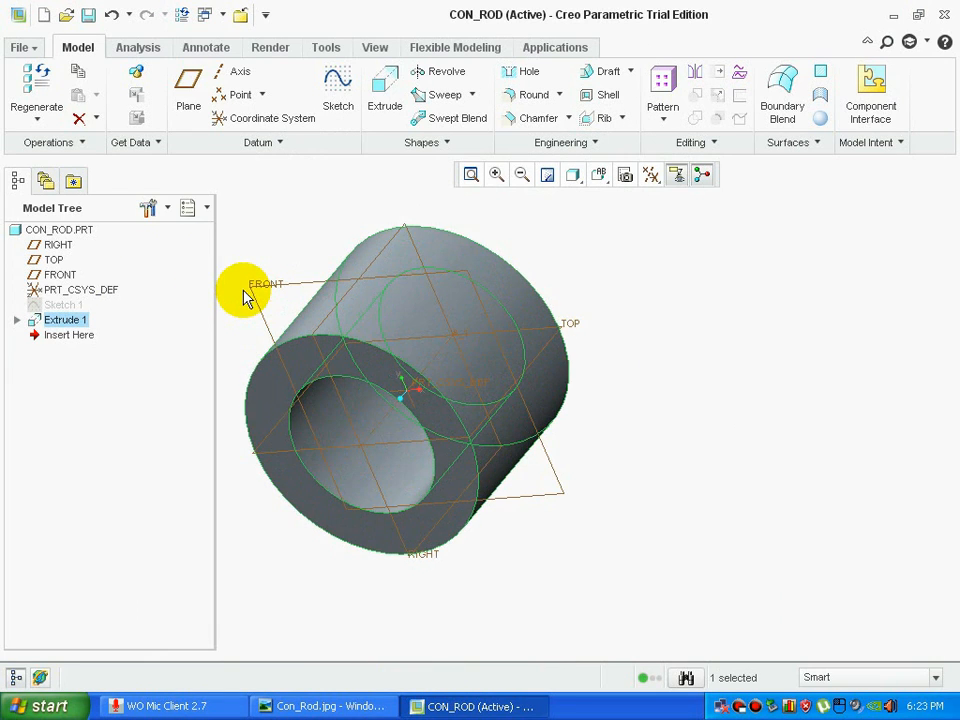
pyautogui.click(323, 706)
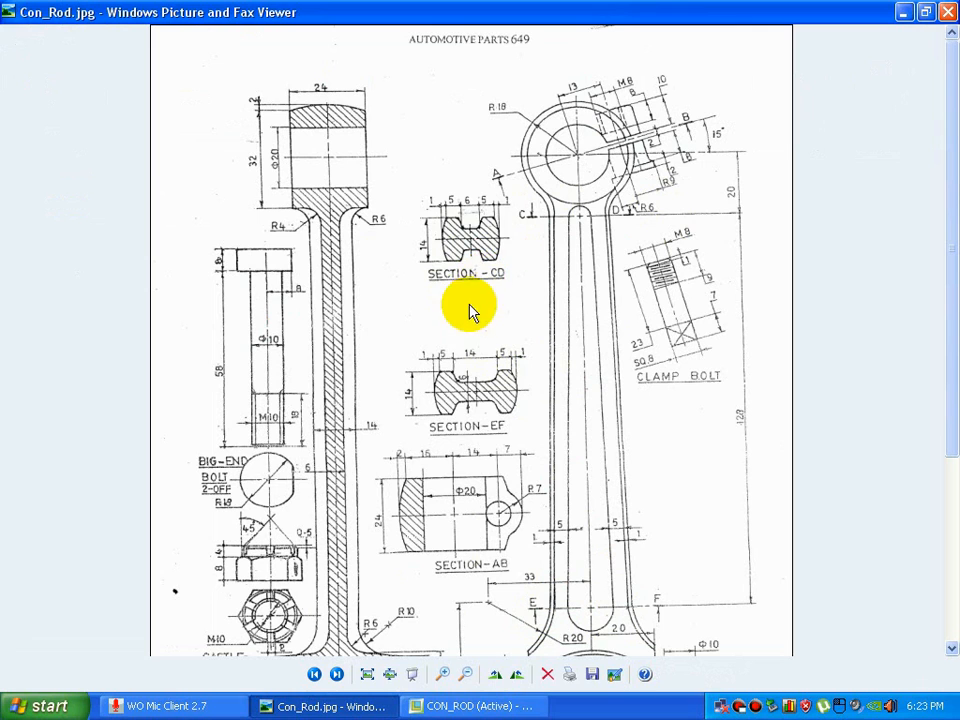
pyautogui.click(440, 706)
pyautogui.scroll(-3, 352, 470)
pyautogui.scroll(3, 352, 488)
pyautogui.scroll(-4, 386, 493)
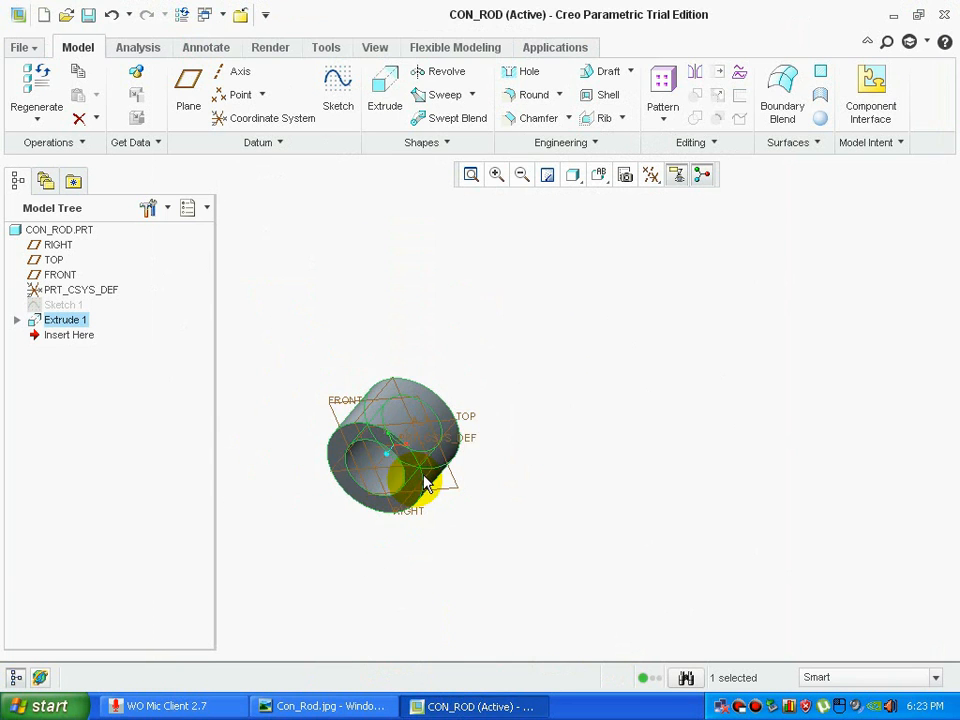
# - Create a datum plane offset 20 mm below the TOP plane
pyautogui.click(475, 424)
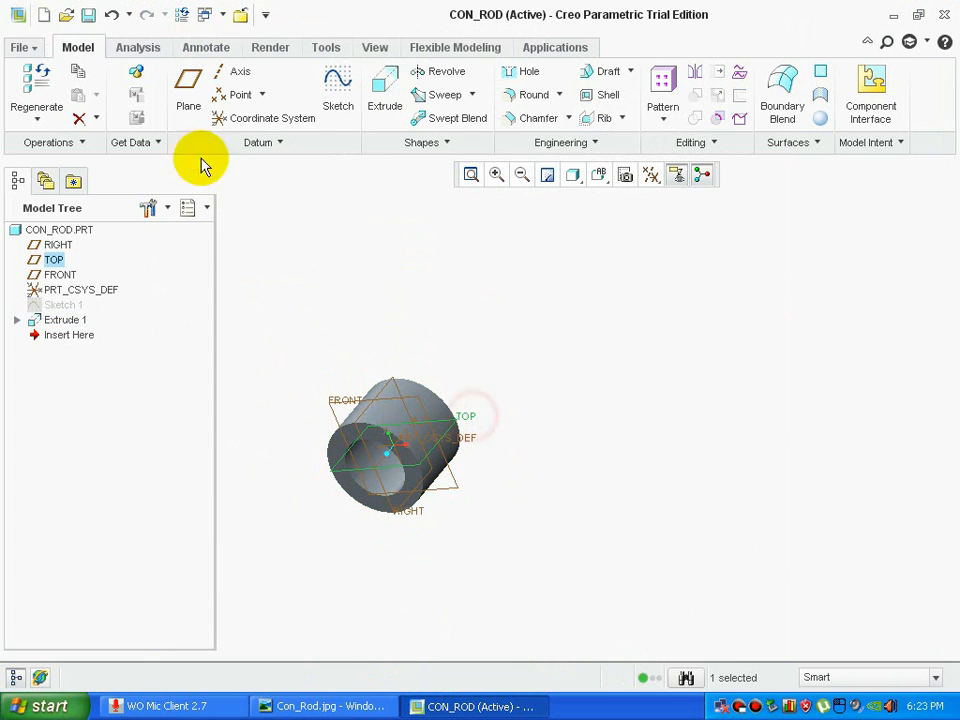
pyautogui.click(195, 108)
pyautogui.moveTo(400, 452); pyautogui.dragTo(427, 560)
pyautogui.click(834, 377)
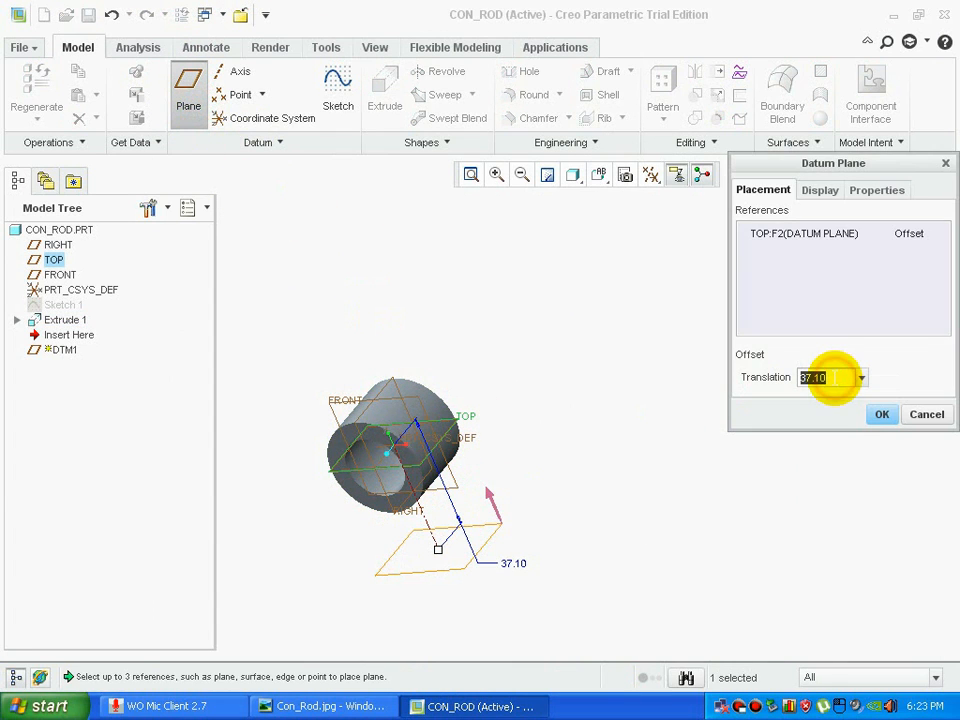
pyautogui.write('20')
pyautogui.press('Return')
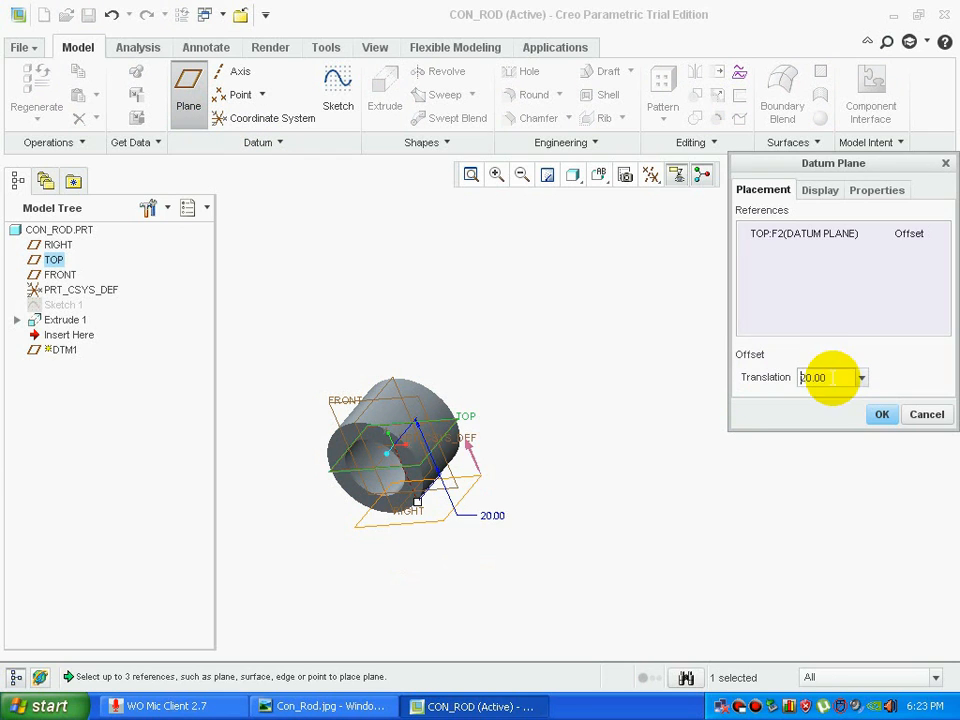
pyautogui.middleClick(645, 424)
pyautogui.click(521, 377)
# - Create a second datum plane offset 128 mm below DTM1
pyautogui.click(188, 92)
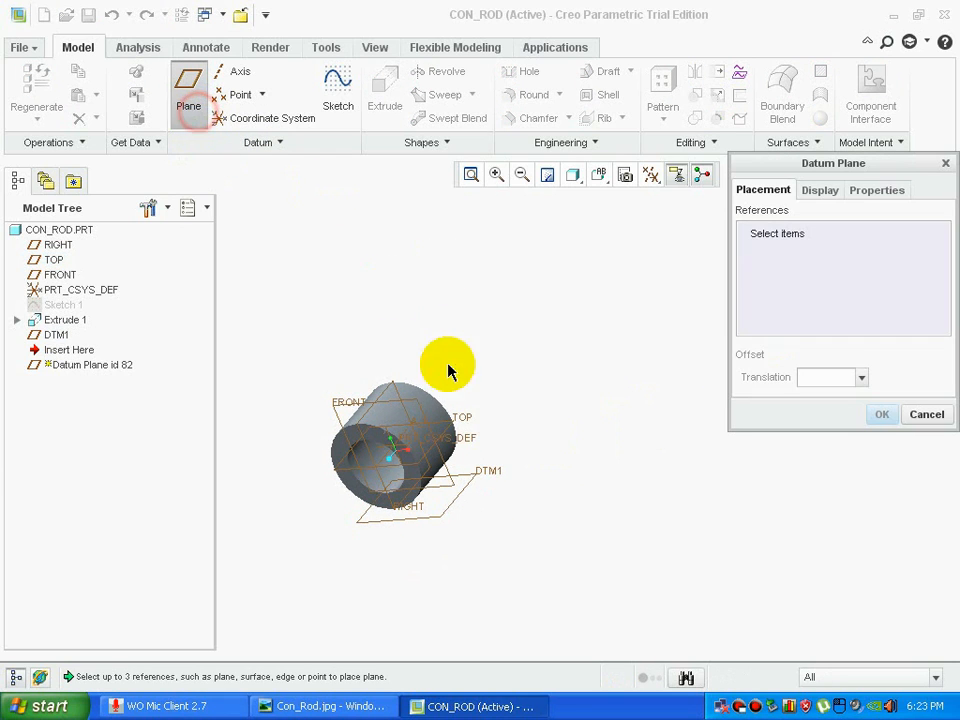
pyautogui.click(477, 472)
pyautogui.click(832, 378)
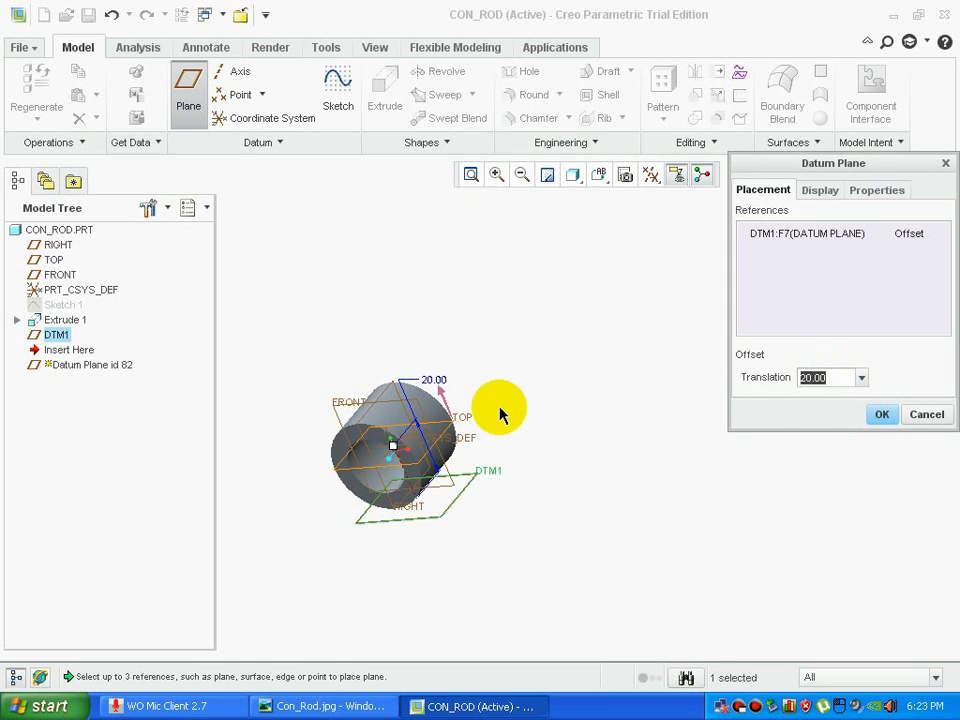
pyautogui.moveTo(395, 448); pyautogui.dragTo(442, 556)
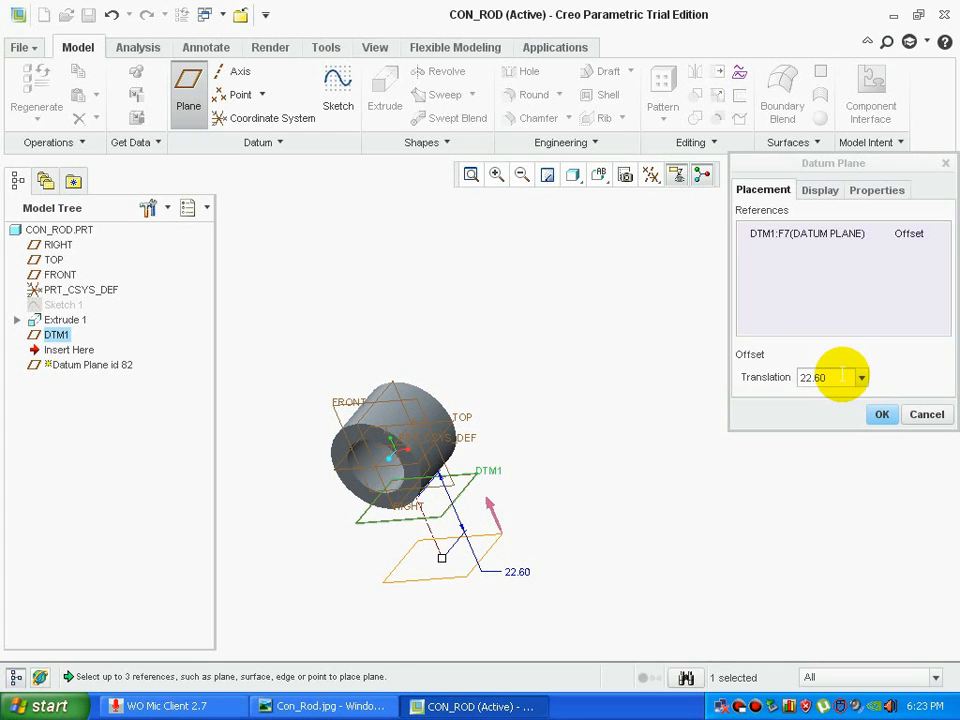
pyautogui.click(842, 376)
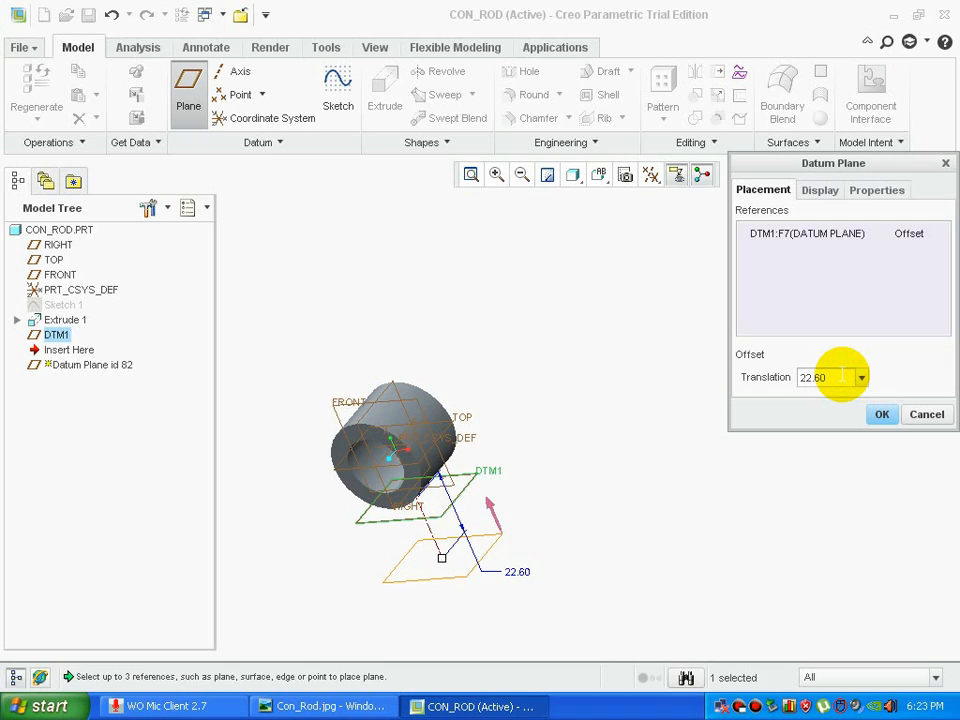
pyautogui.press('BackSpace')
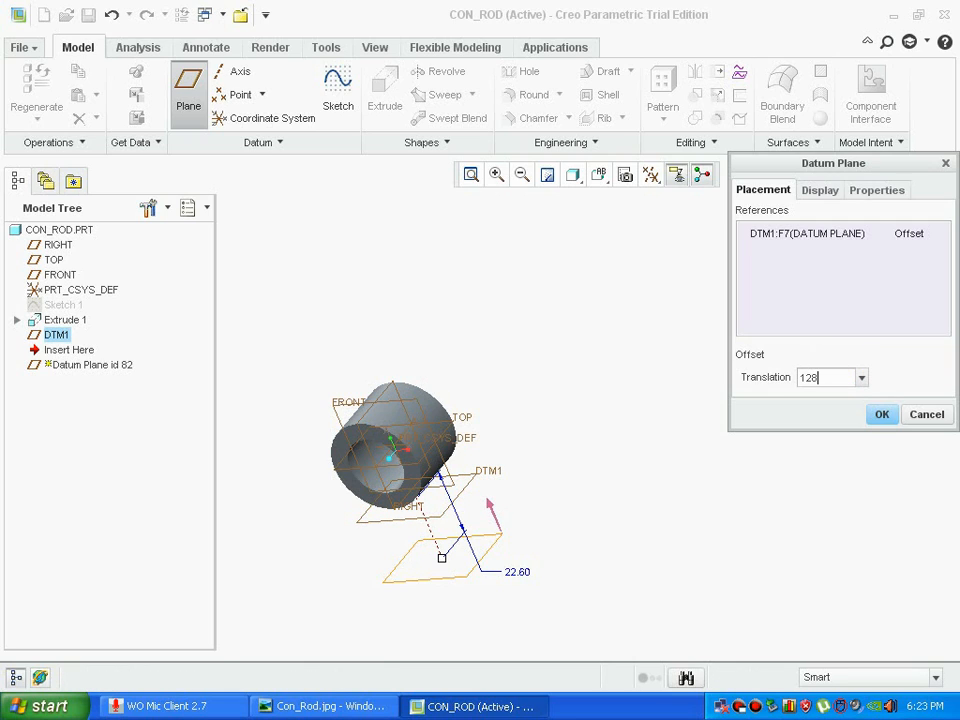
pyautogui.write('128')
pyautogui.press('Return')
pyautogui.middleClick(681, 501)
# - Start a sketch on the FRONT plane and orient the view parallel to the screen
pyautogui.moveTo(681, 501)
pyautogui.mouseDown(button='middle')
pyautogui.moveTo(682, 478)
pyautogui.moveTo(311, 437)
pyautogui.moveTo(456, 396)
pyautogui.moveTo(493, 420)
pyautogui.moveTo(418, 401)
pyautogui.moveTo(454, 381)
pyautogui.mouseUp(button='middle')
pyautogui.click(493, 413)
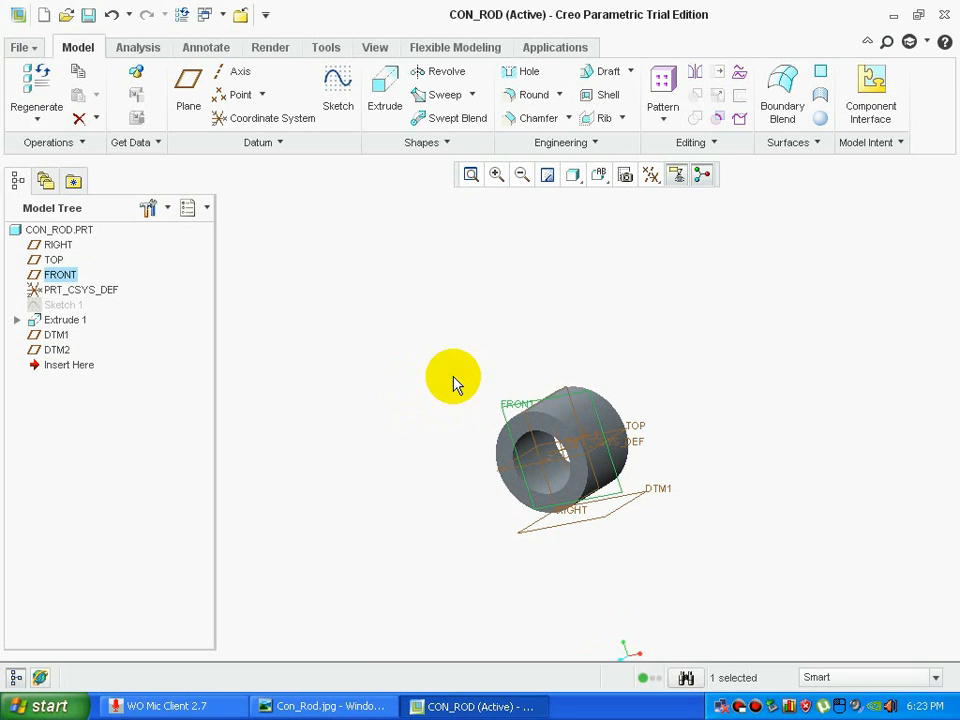
pyautogui.click(339, 105)
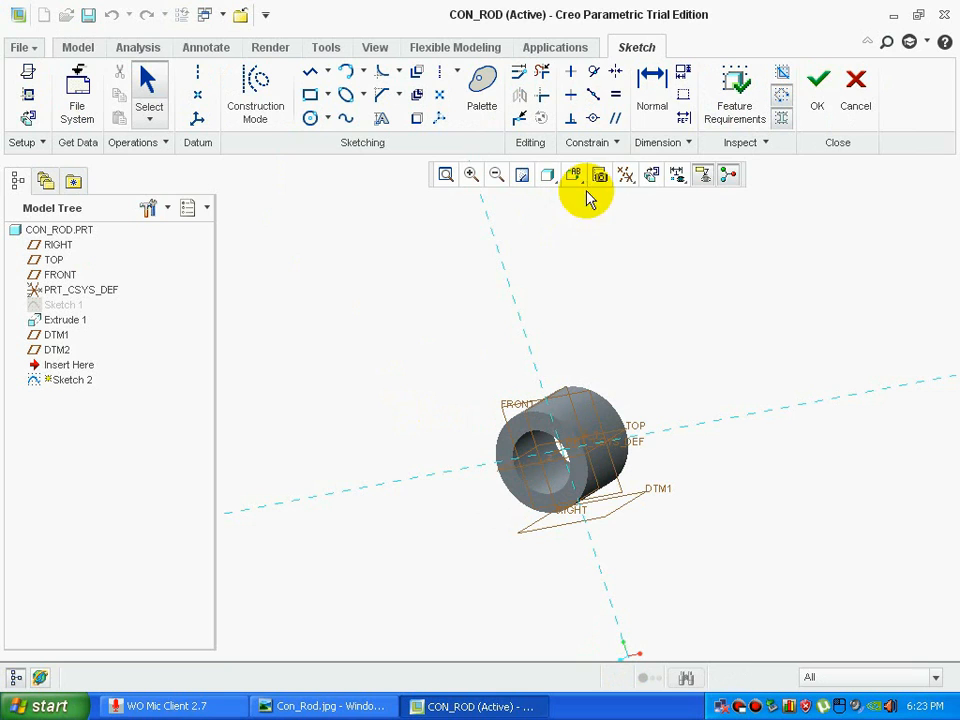
pyautogui.click(653, 174)
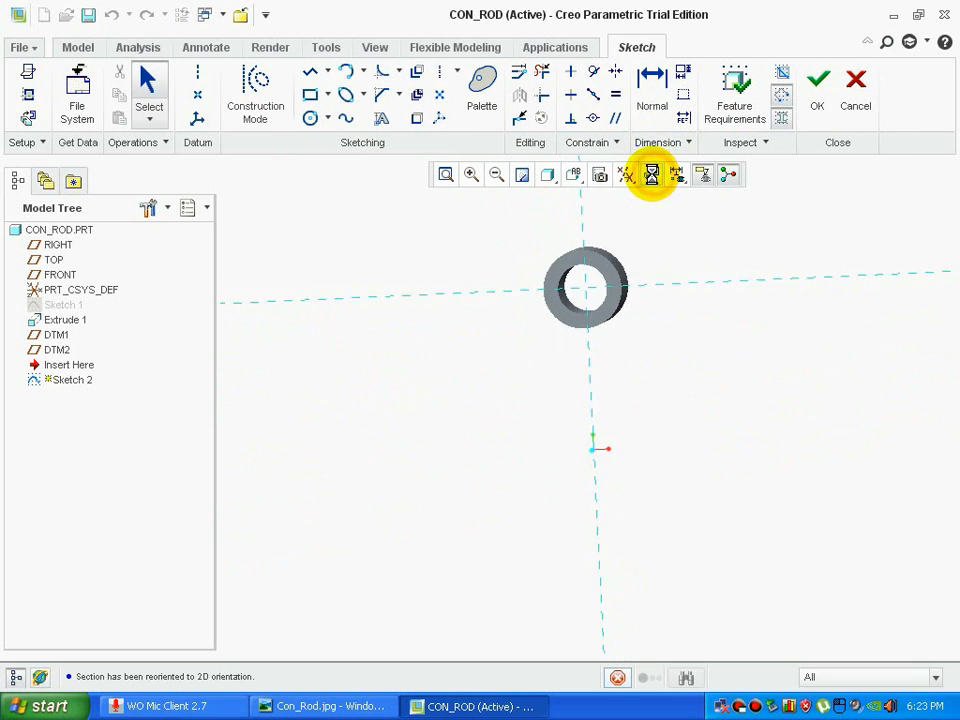
# - Add the ring's outer edge, DTM1 and DTM2 as references in the sketch
pyautogui.click(681, 118)
pyautogui.scroll(3, 600, 208)
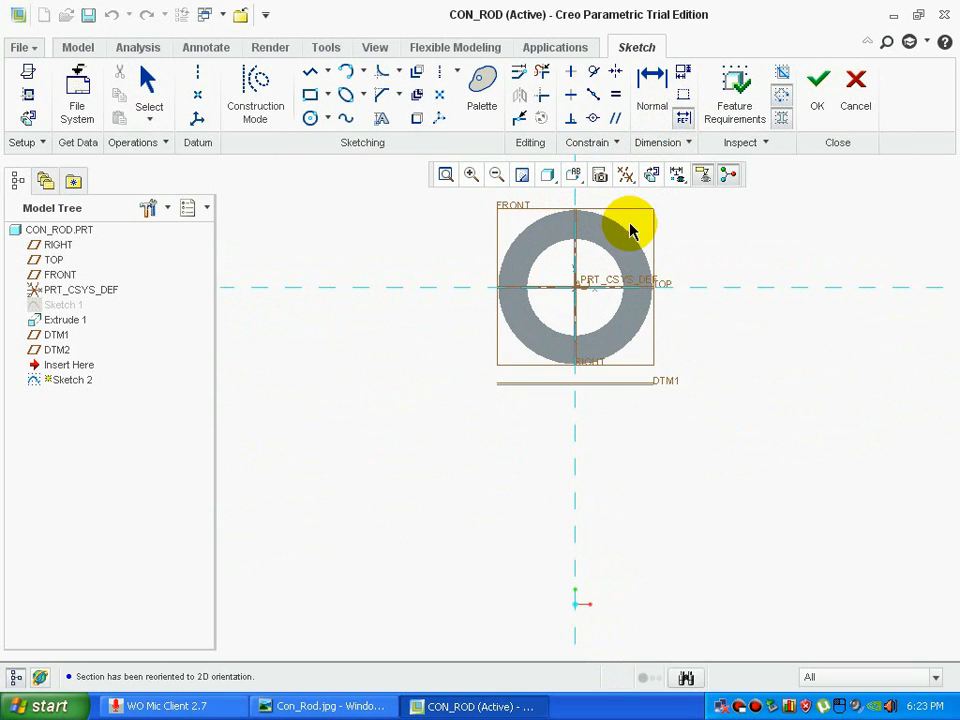
pyautogui.middleClick(695, 257)
pyautogui.scroll(-5, 684, 426)
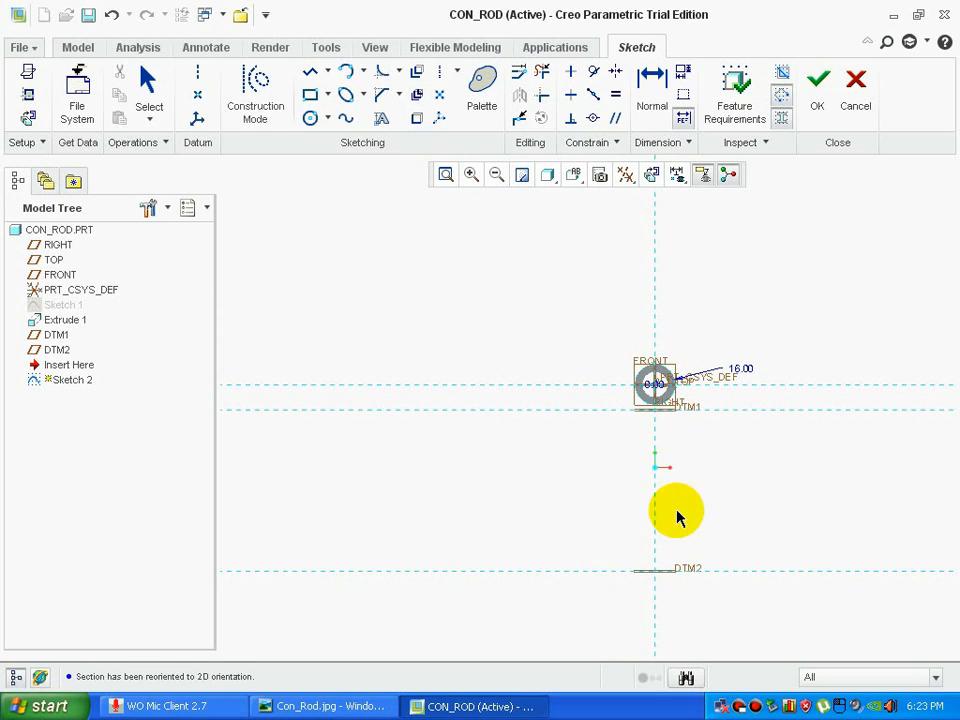
# - Turn on construction mode and draw a vertical centerline through the ring's centre along the RIGHT plane
pyautogui.scroll(6, 658, 409)
pyautogui.click(272, 118)
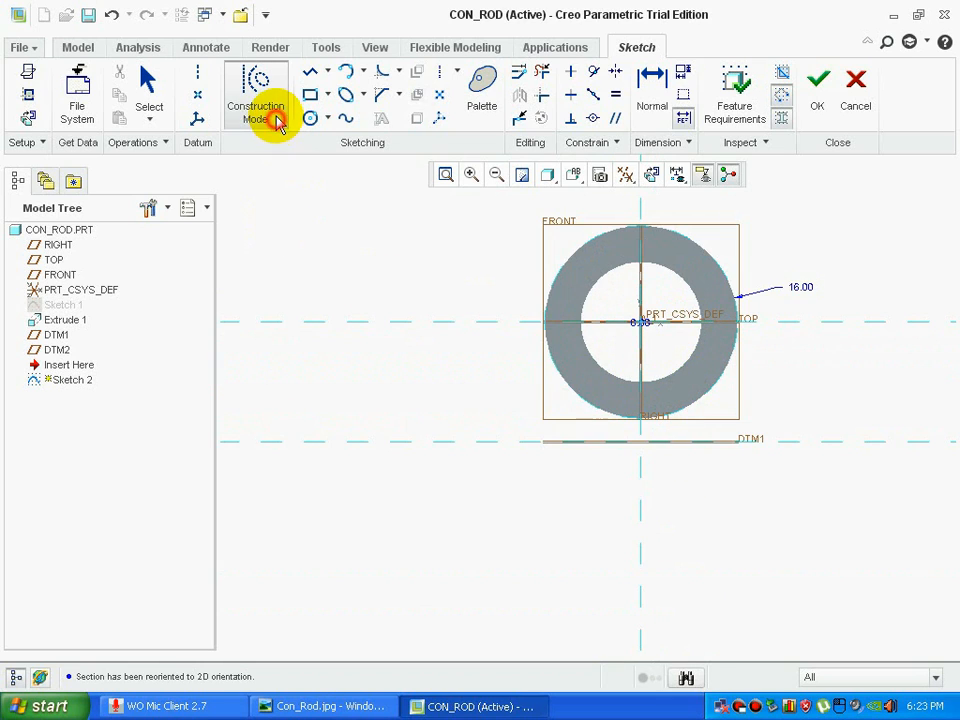
pyautogui.click(445, 76)
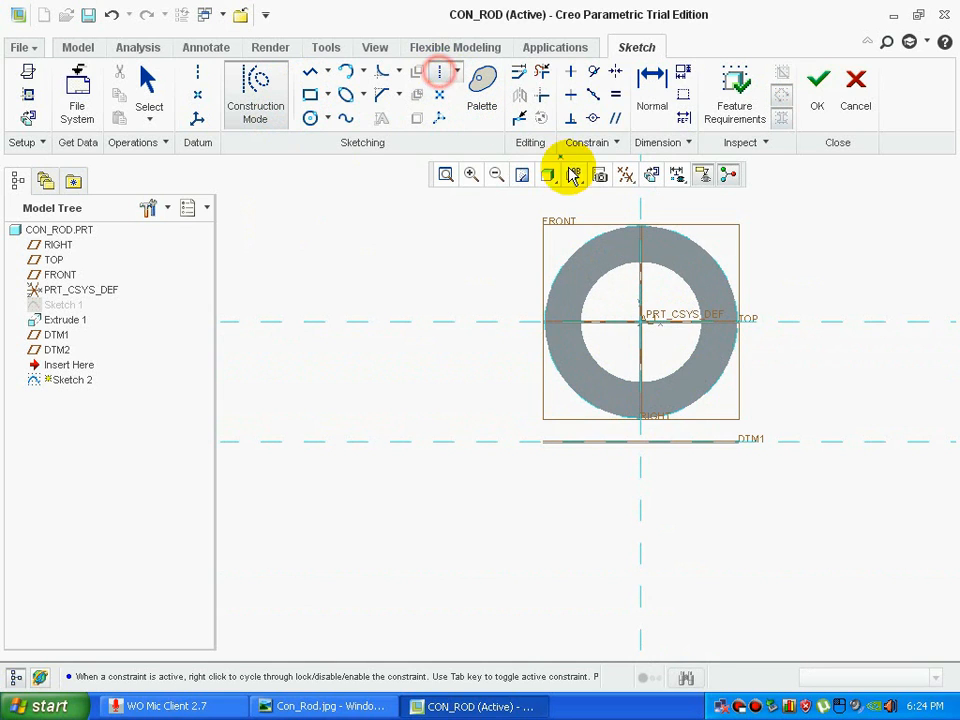
pyautogui.click(641, 284)
pyautogui.click(641, 380)
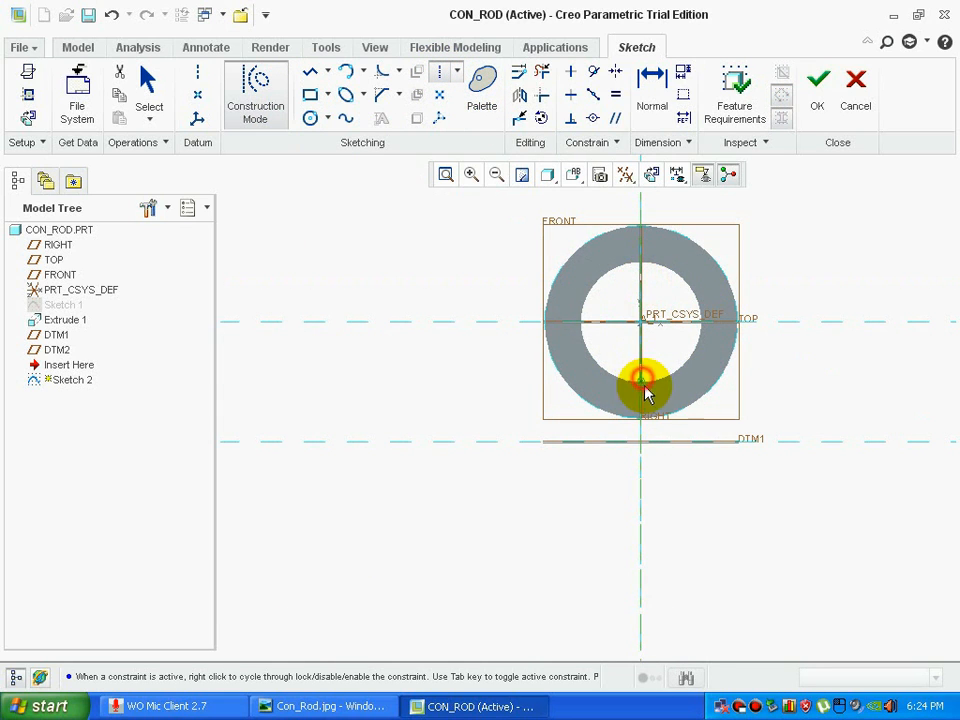
# - Draw a horizontal construction line on DTM1, symmetric about the vertical centerline, and set its length to 16 mm
pyautogui.scroll(-2, 658, 431)
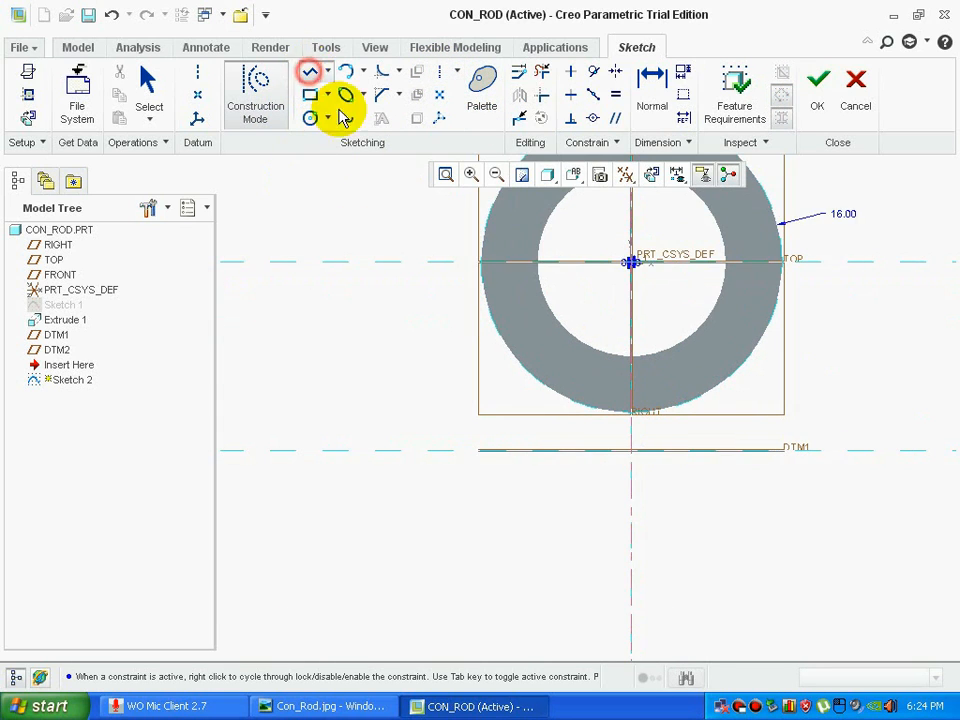
pyautogui.click(282, 706)
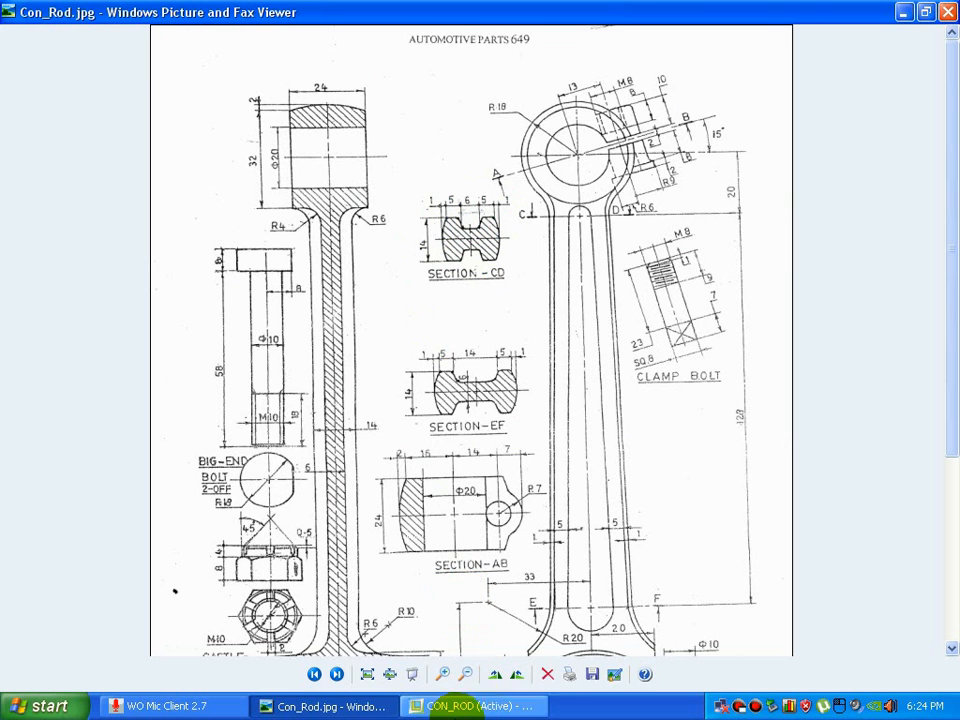
pyautogui.click(470, 706)
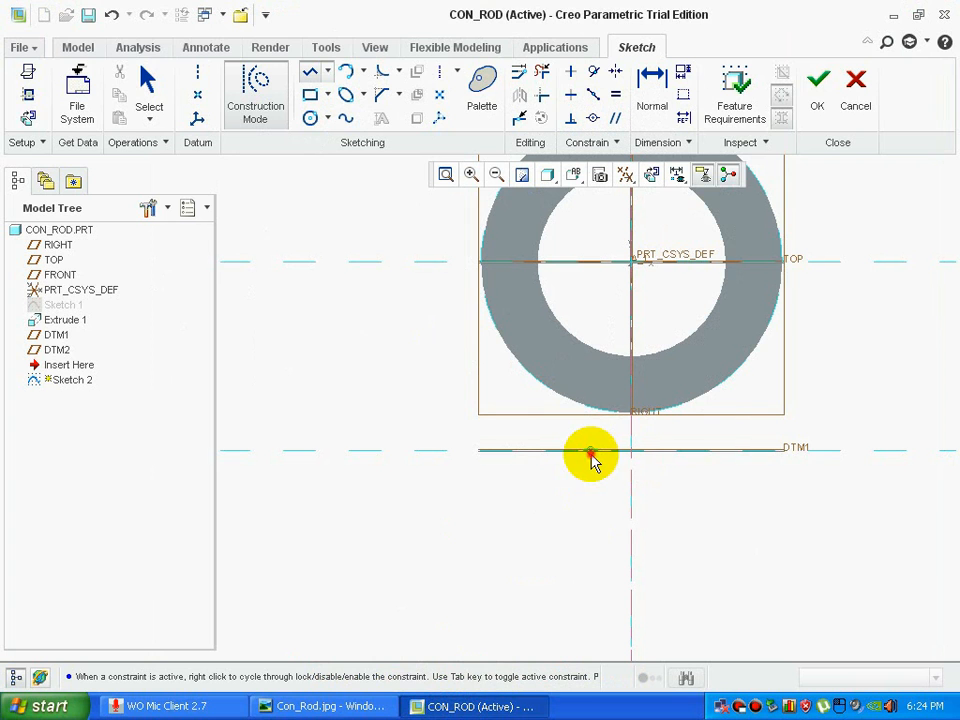
pyautogui.click(590, 450)
pyautogui.click(659, 450)
pyautogui.middleClick(670, 435)
pyautogui.scroll(-5, 670, 435)
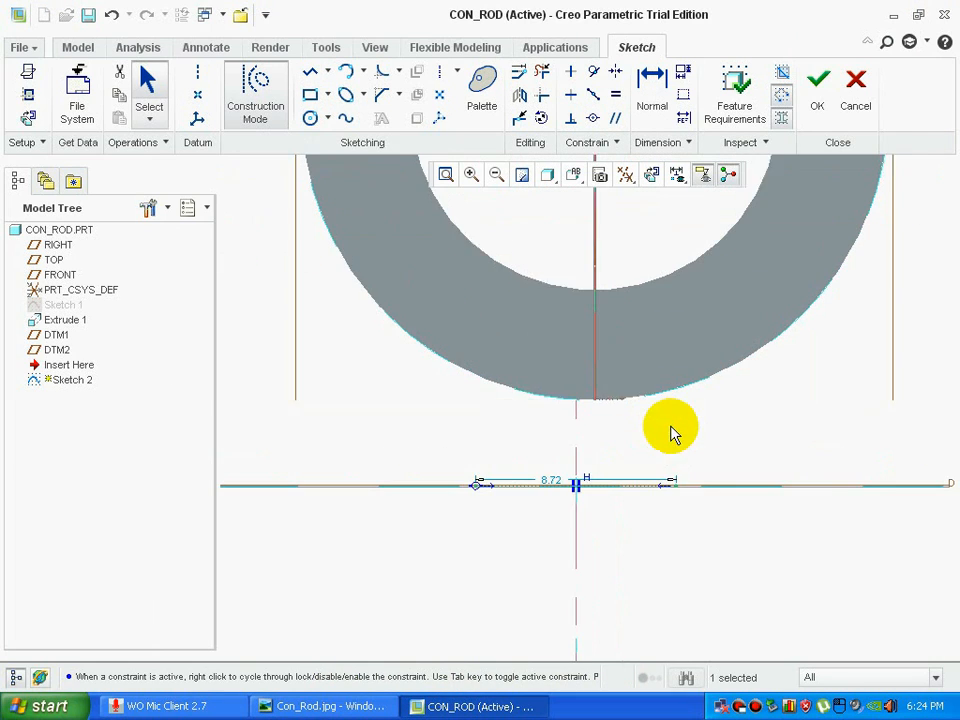
pyautogui.doubleClick(550, 478)
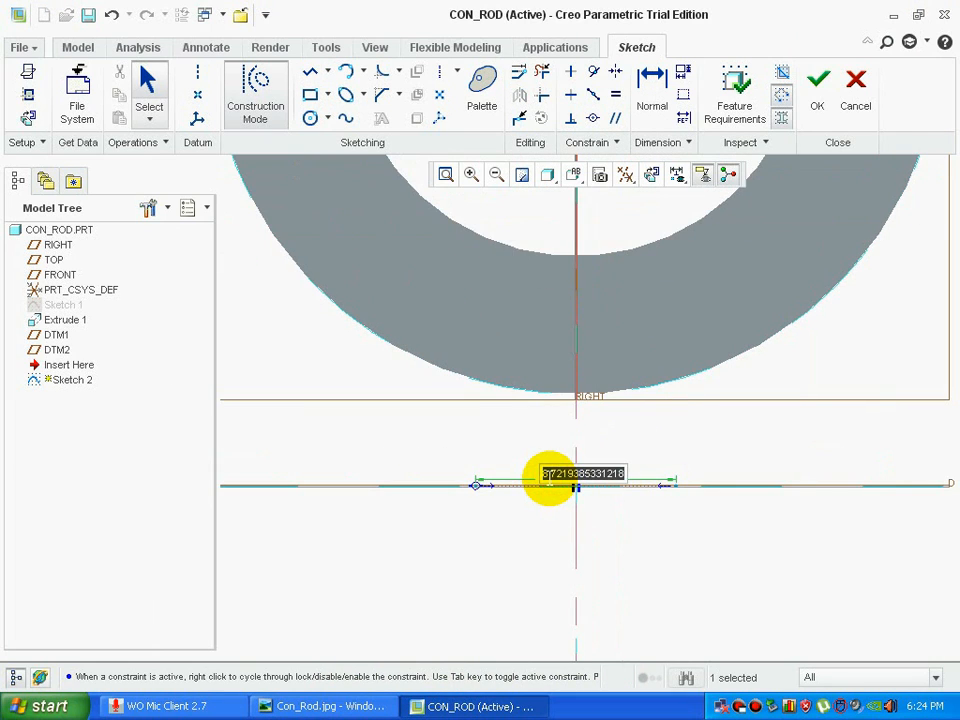
pyautogui.press('Return')
# - Draw a horizontal construction line on DTM2, symmetric about the vertical centerline, and set its length to 24 mm
pyautogui.scroll(5, 549, 480)
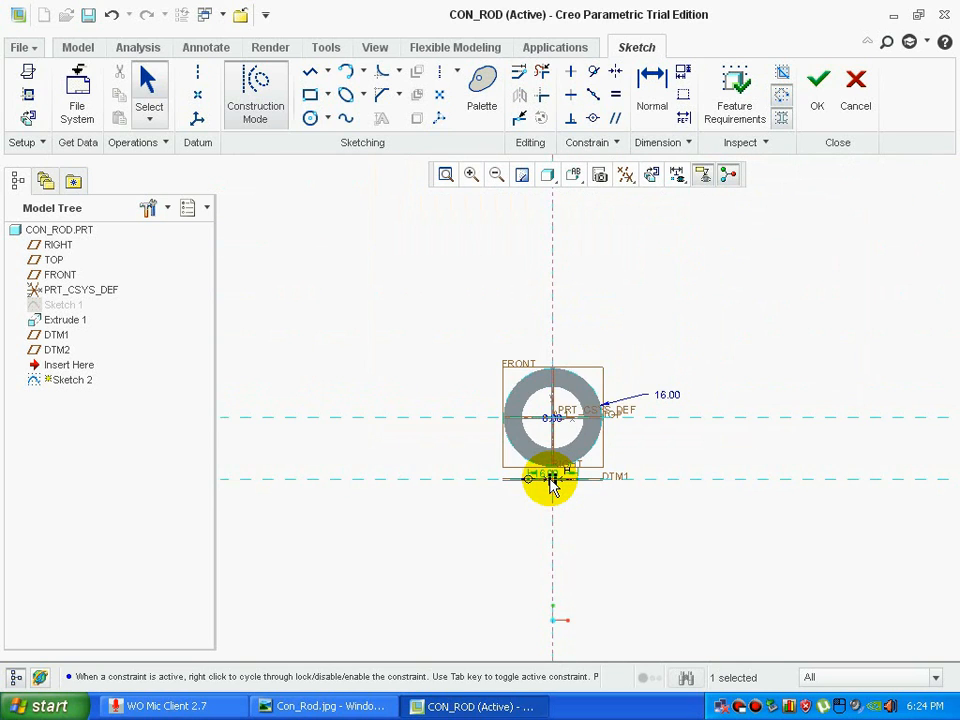
pyautogui.scroll(4, 552, 485)
pyautogui.click(310, 72)
pyautogui.scroll(3, 450, 530)
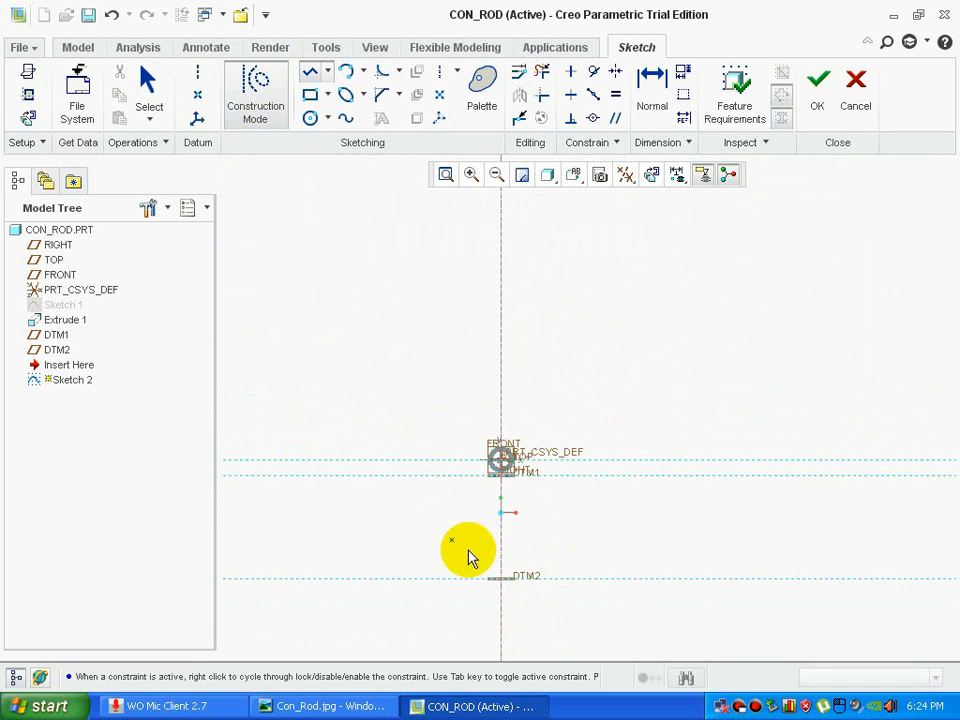
pyautogui.scroll(-3, 499, 583)
pyautogui.scroll(-3, 407, 514)
pyautogui.click(395, 511)
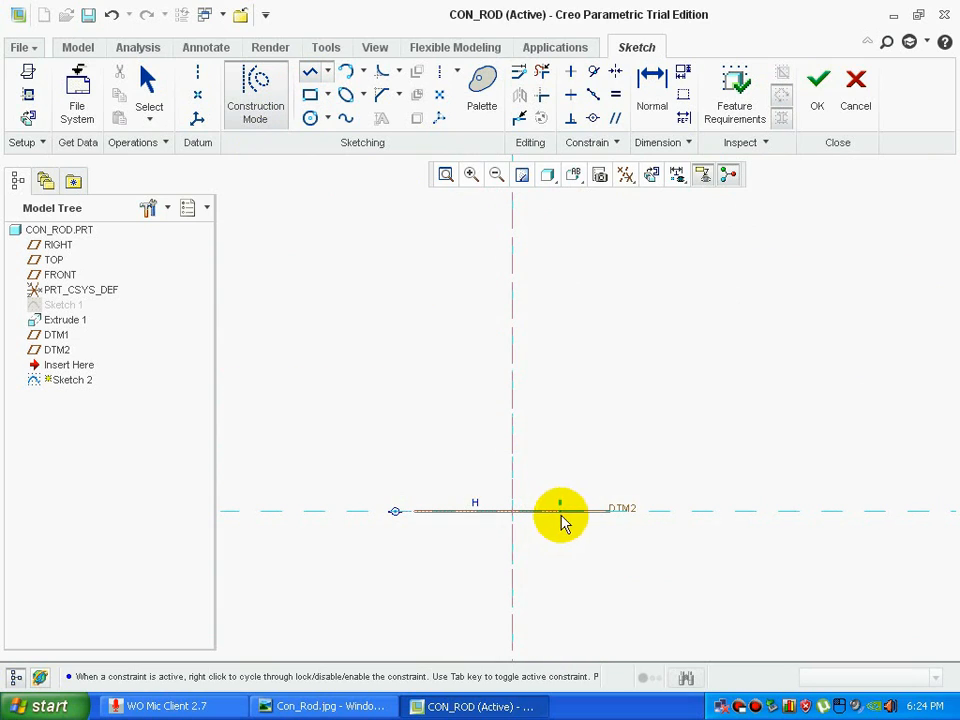
pyautogui.click(627, 511)
pyautogui.middleClick(619, 452)
pyautogui.doubleClick(482, 474)
pyautogui.write('24')
pyautogui.press('Return')
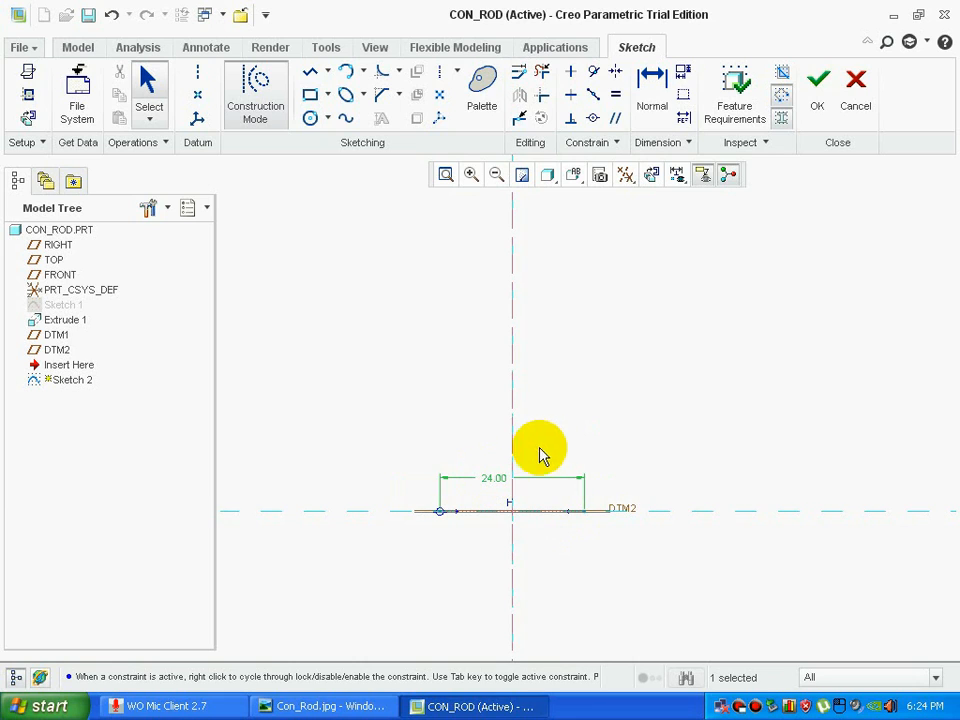
# - Turn off construction mode and draw the shank's left side from the DTM2 line's end through the DTM1 line's end to the ring's outer edge
pyautogui.click(310, 72)
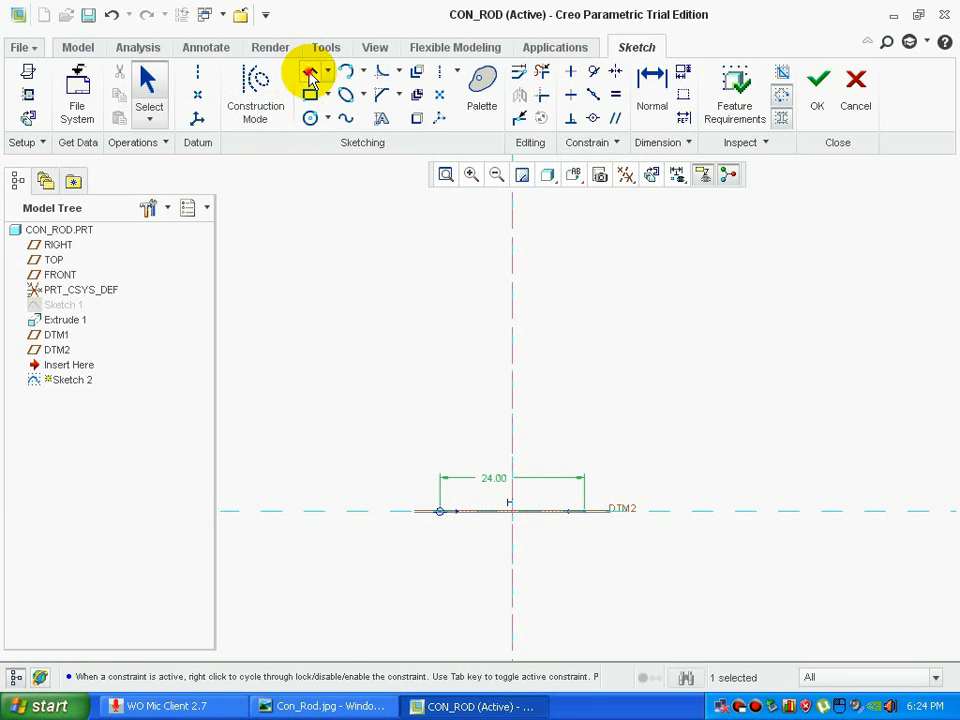
pyautogui.click(438, 514)
pyautogui.scroll(5, 438, 514)
pyautogui.scroll(-6, 438, 311)
pyautogui.click(476, 266)
pyautogui.middleClick(488, 262)
# - Draw the shank's right side from the DTM2 line's right end through the DTM1 line's right end to the ring's outer edge
pyautogui.click(316, 72)
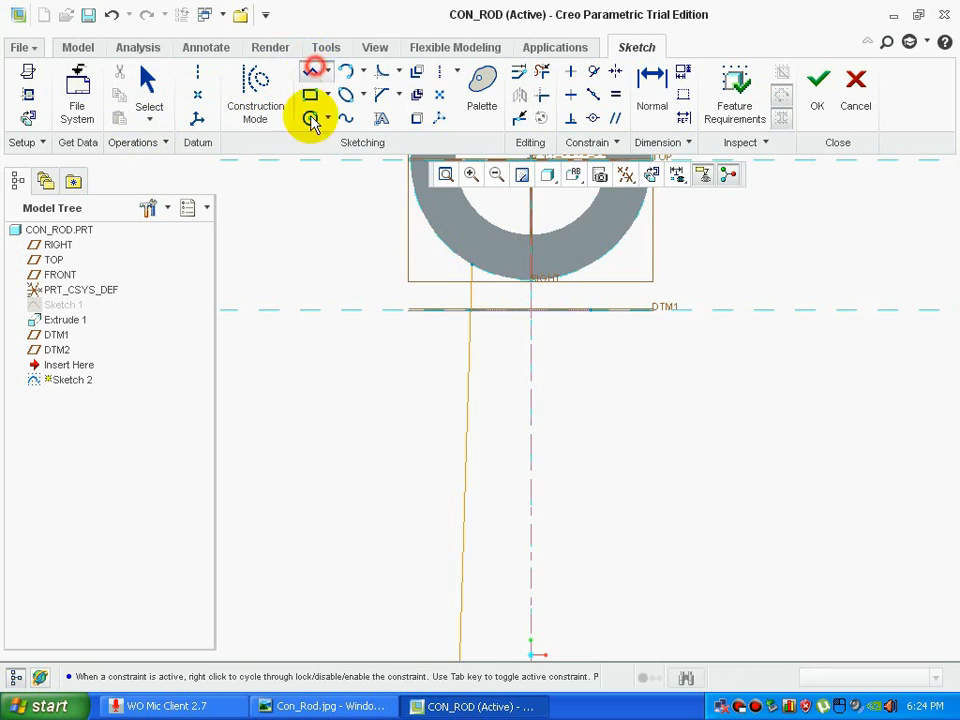
pyautogui.scroll(4, 414, 356)
pyautogui.click(482, 651)
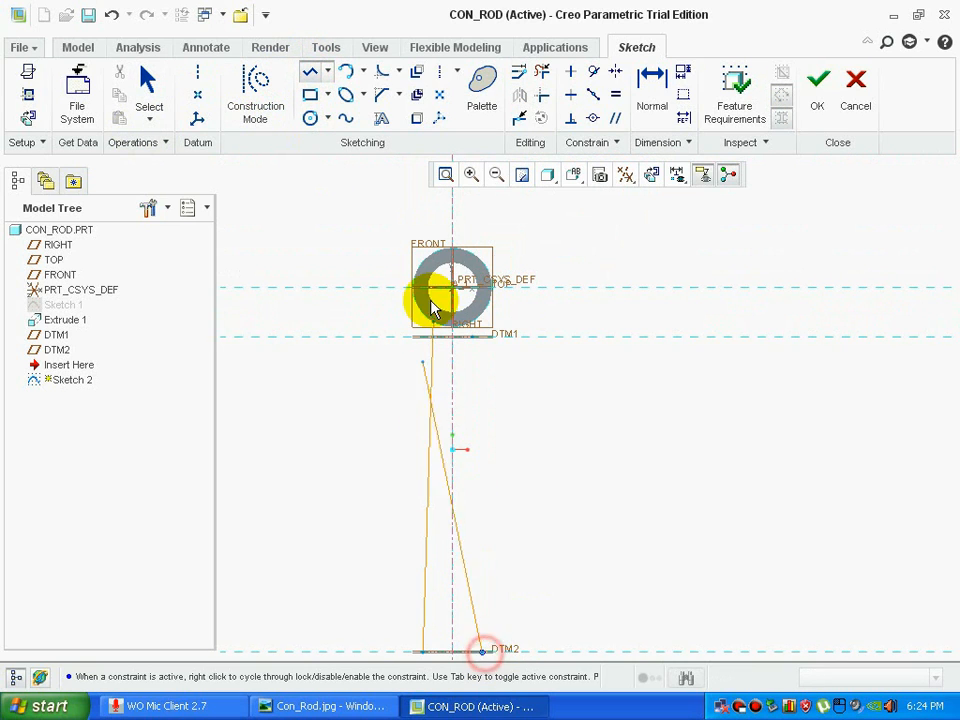
pyautogui.scroll(-4, 430, 375)
pyautogui.click(521, 392)
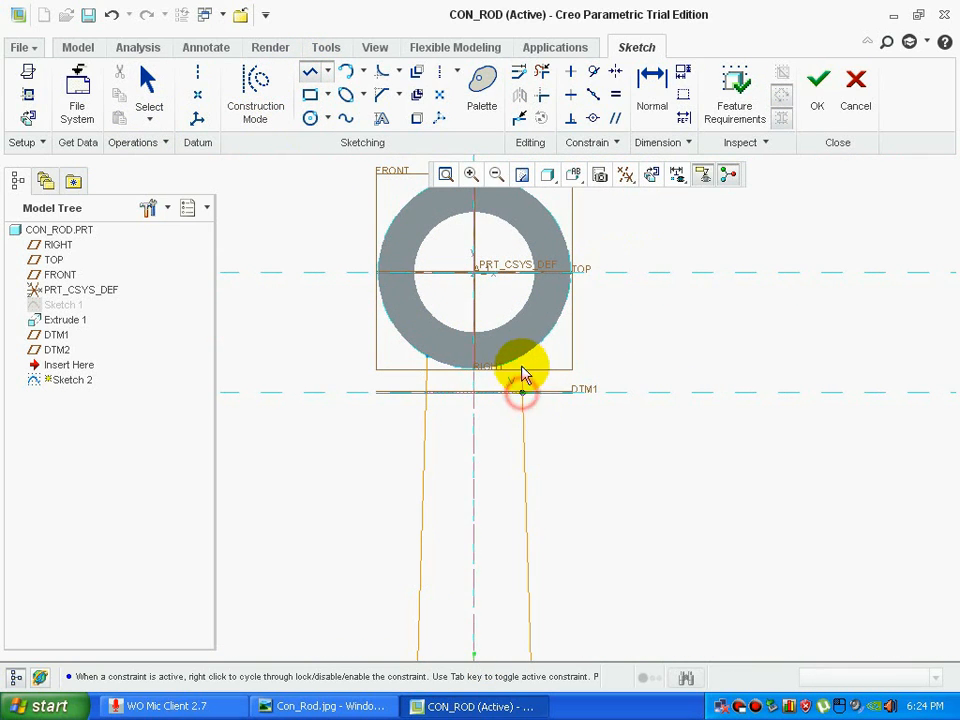
pyautogui.middleClick(557, 366)
# - Close the shank's upper end with a Center and Ends arc centred on the ring, joining the two side lines along its outer edge
pyautogui.scroll(-3, 557, 366)
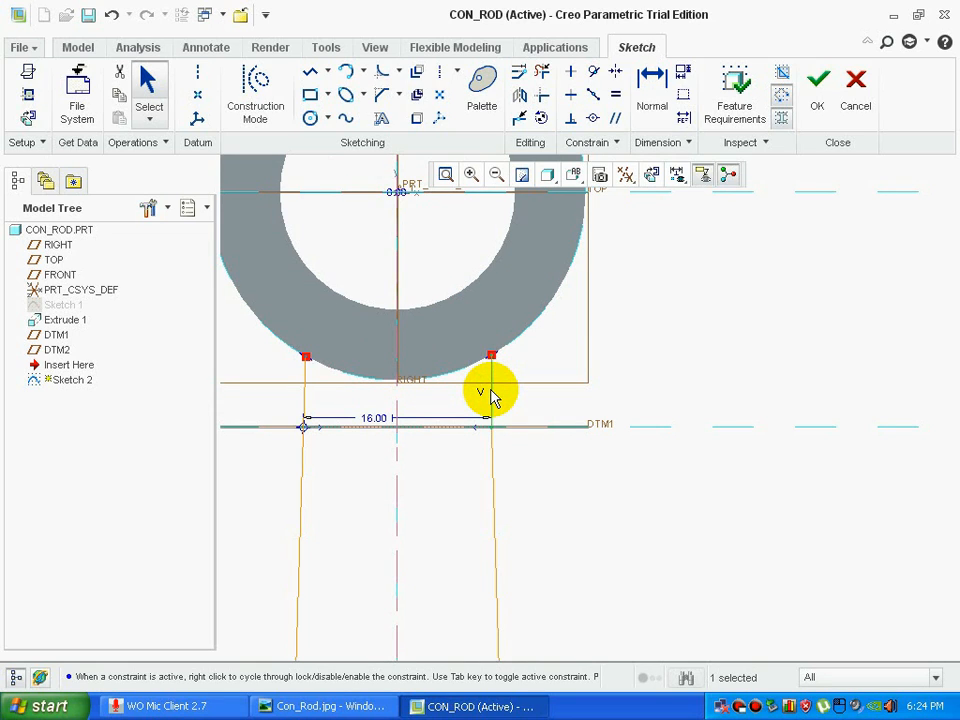
pyautogui.scroll(2, 490, 393)
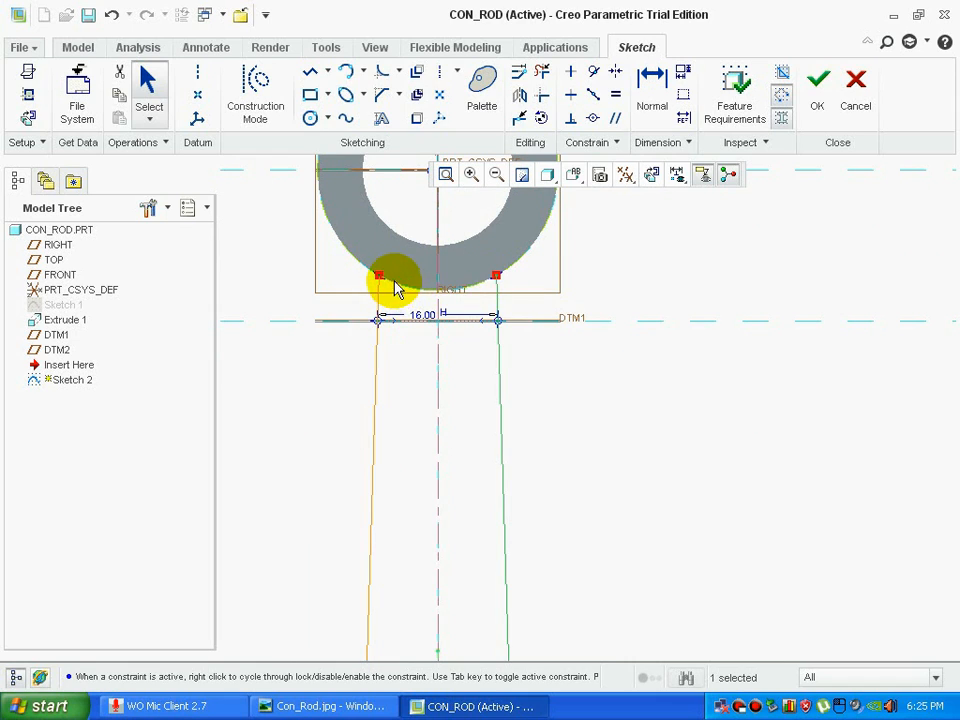
pyautogui.scroll(2, 360, 225)
pyautogui.scroll(-2, 368, 214)
pyautogui.click(363, 72)
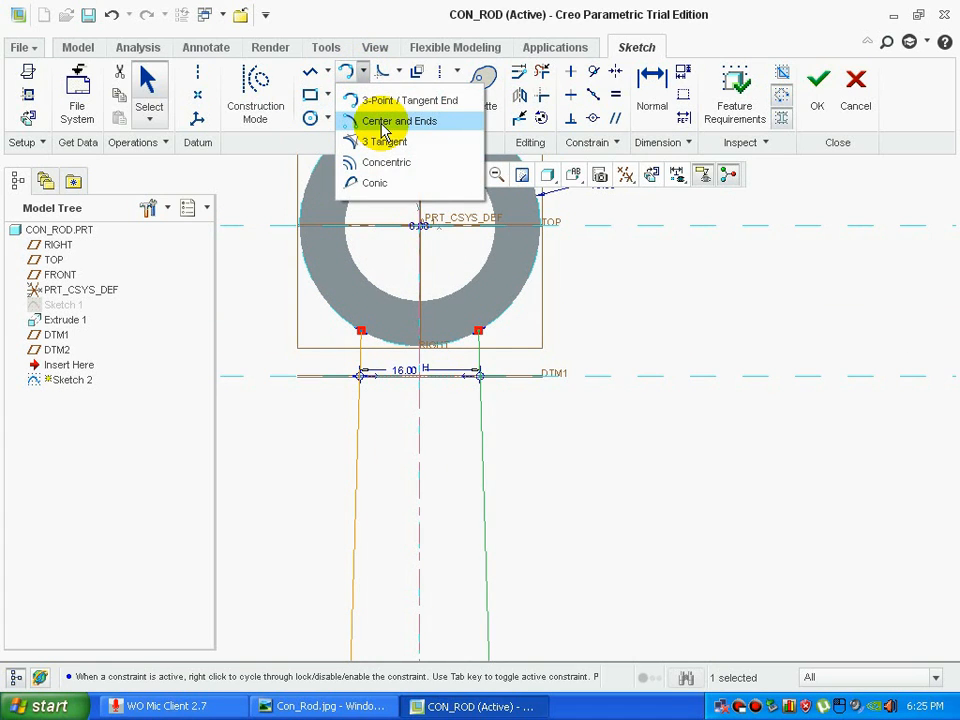
pyautogui.click(378, 121)
pyautogui.click(420, 221)
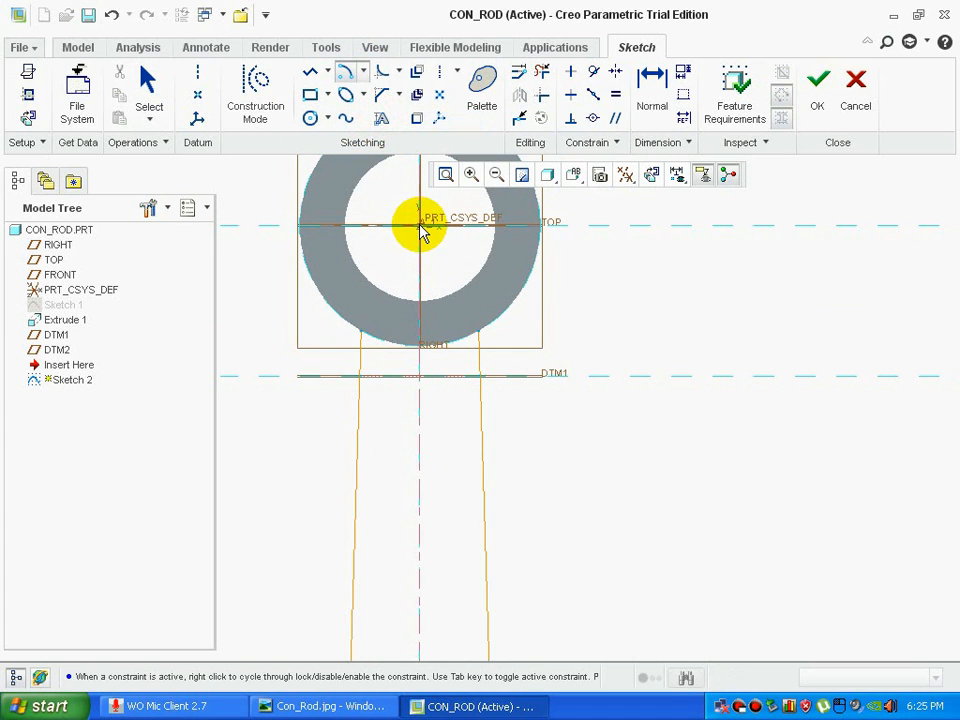
pyautogui.click(361, 332)
pyautogui.click(479, 331)
pyautogui.middleClick(551, 323)
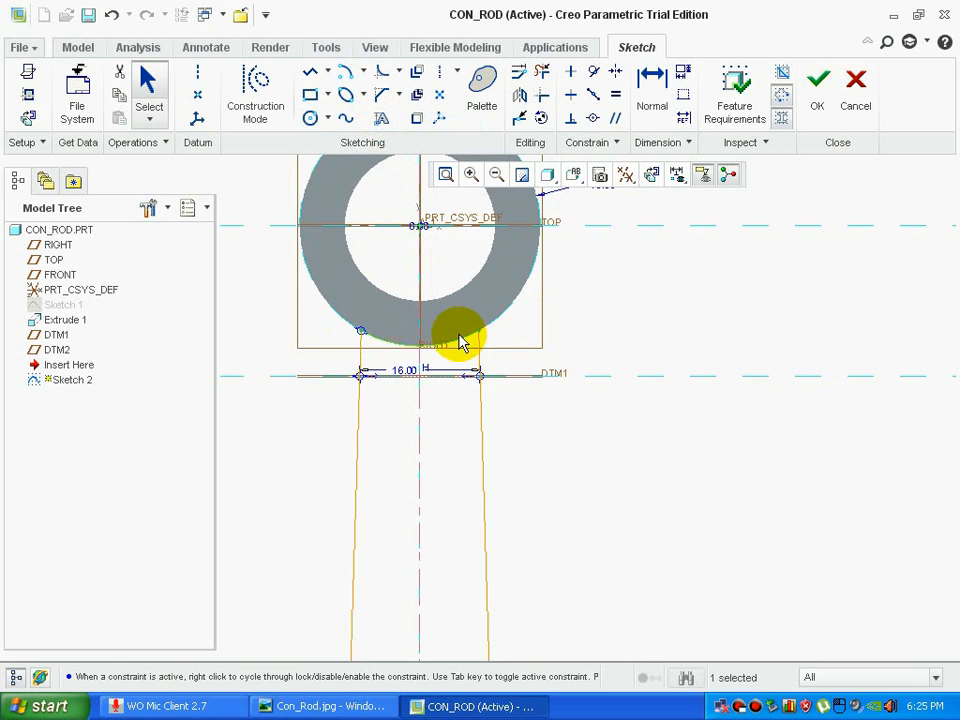
# - Switch to the Con_Rod.jpg drawing and examine the radius and centre offset of the arc joining the shank to the big end
pyautogui.scroll(8, 455, 405)
pyautogui.scroll(-5, 440, 538)
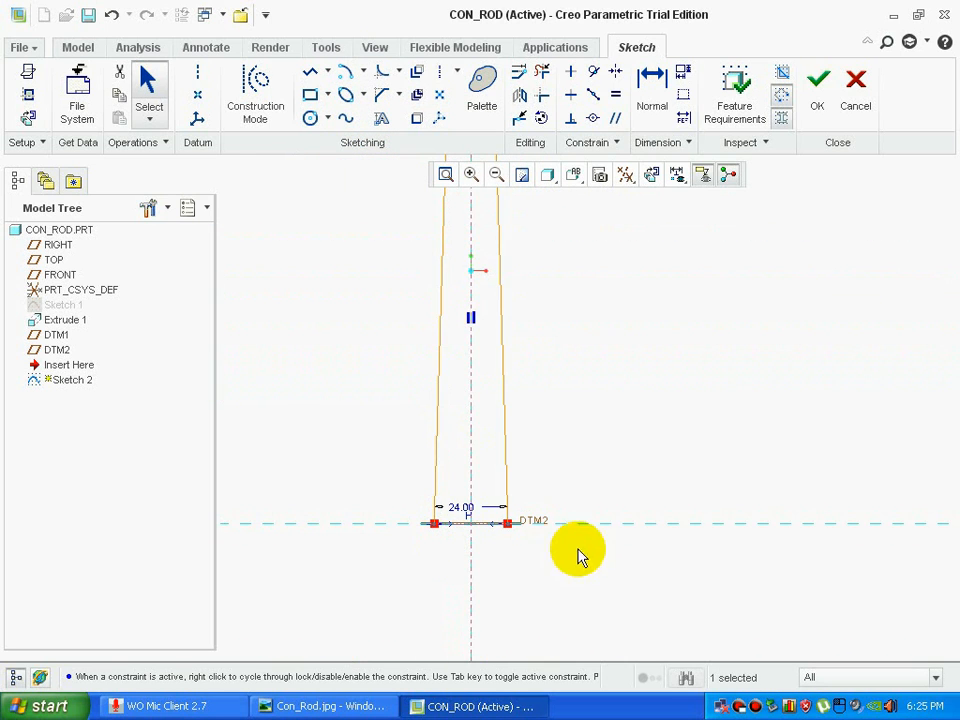
pyautogui.click(328, 708)
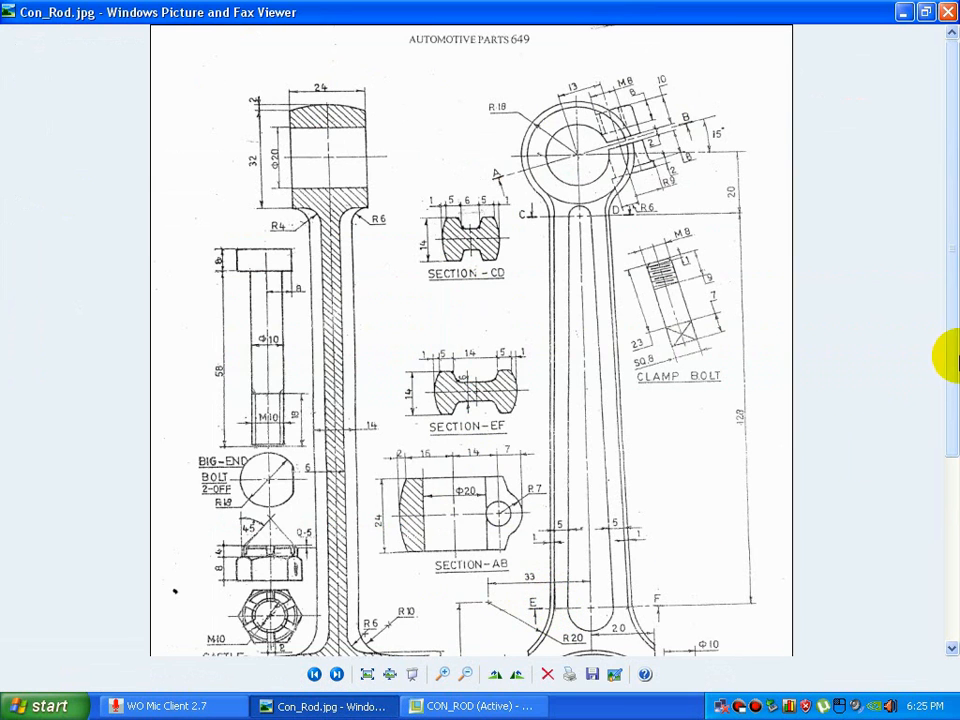
pyautogui.scroll(-3, 952, 476)
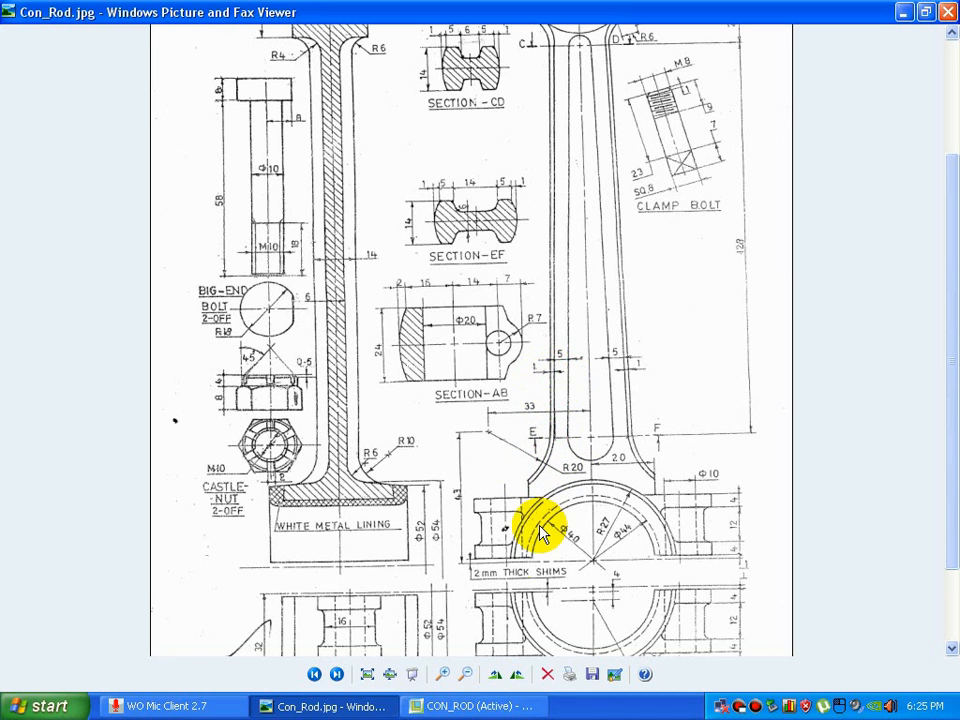
pyautogui.click(470, 706)
pyautogui.click(368, 706)
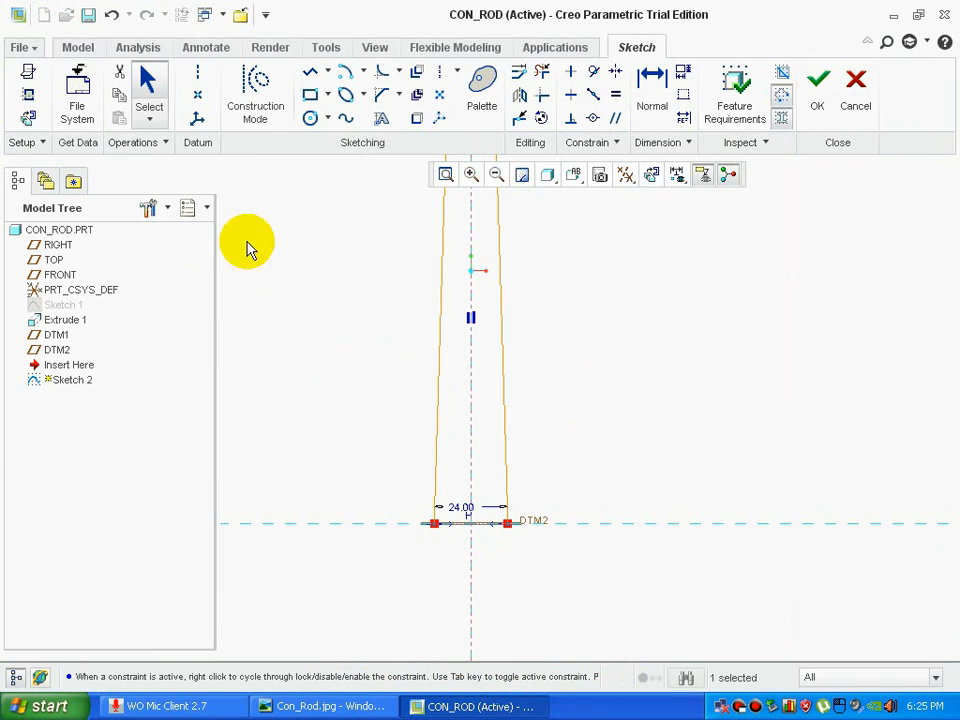
# - Draw a vertical centerline left of the shank and dimension it 33 mm from the central centerline
pyautogui.click(437, 72)
pyautogui.click(365, 350)
pyautogui.click(366, 387)
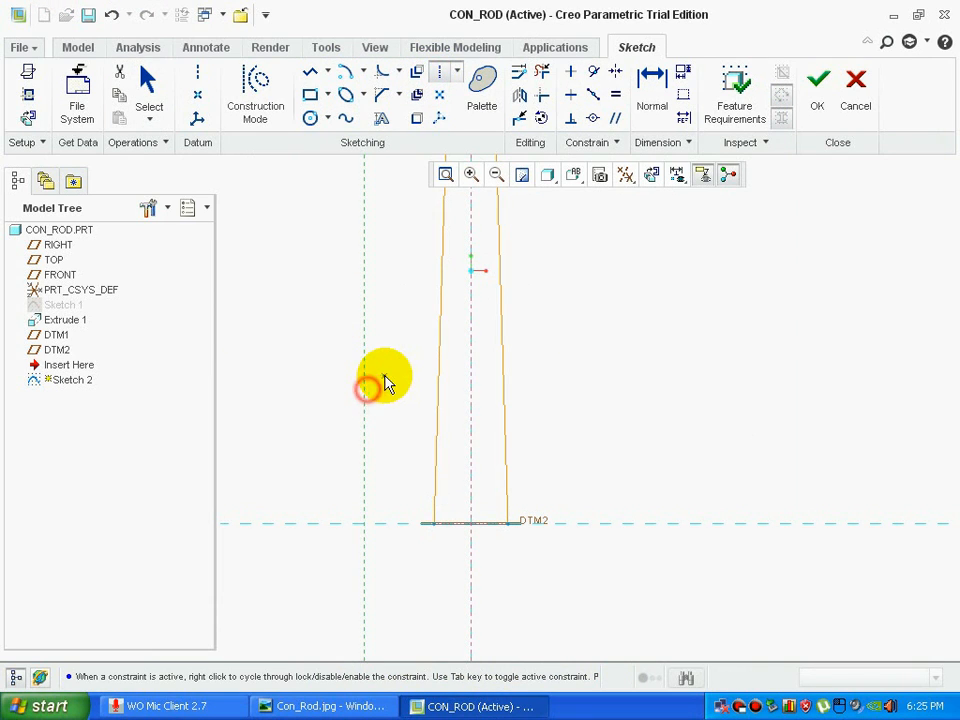
pyautogui.middleClick(388, 383)
pyautogui.click(642, 118)
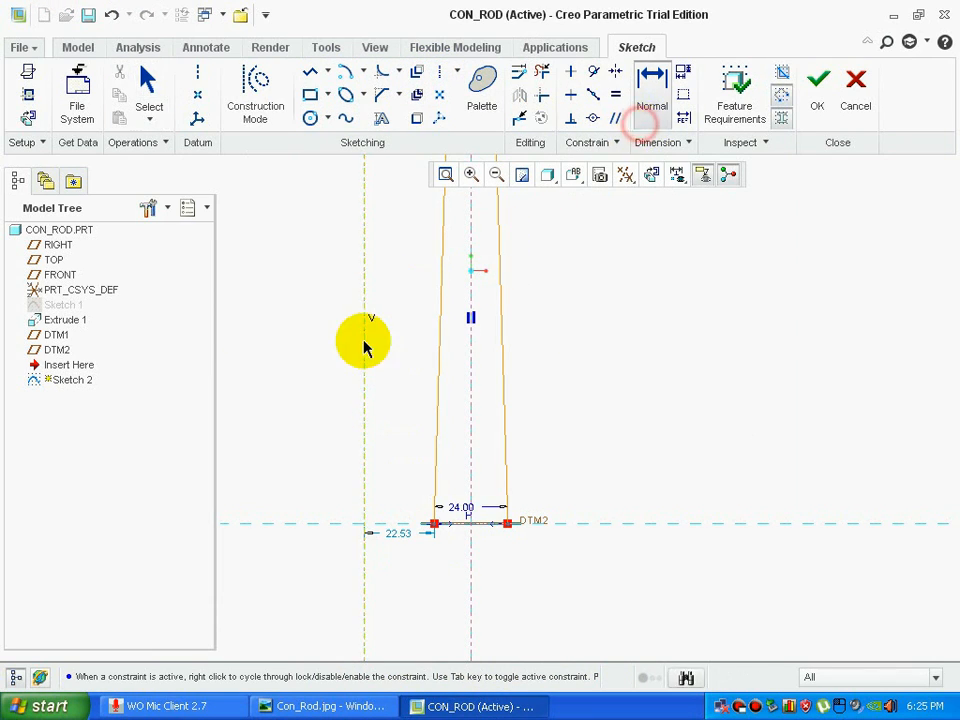
pyautogui.click(471, 347)
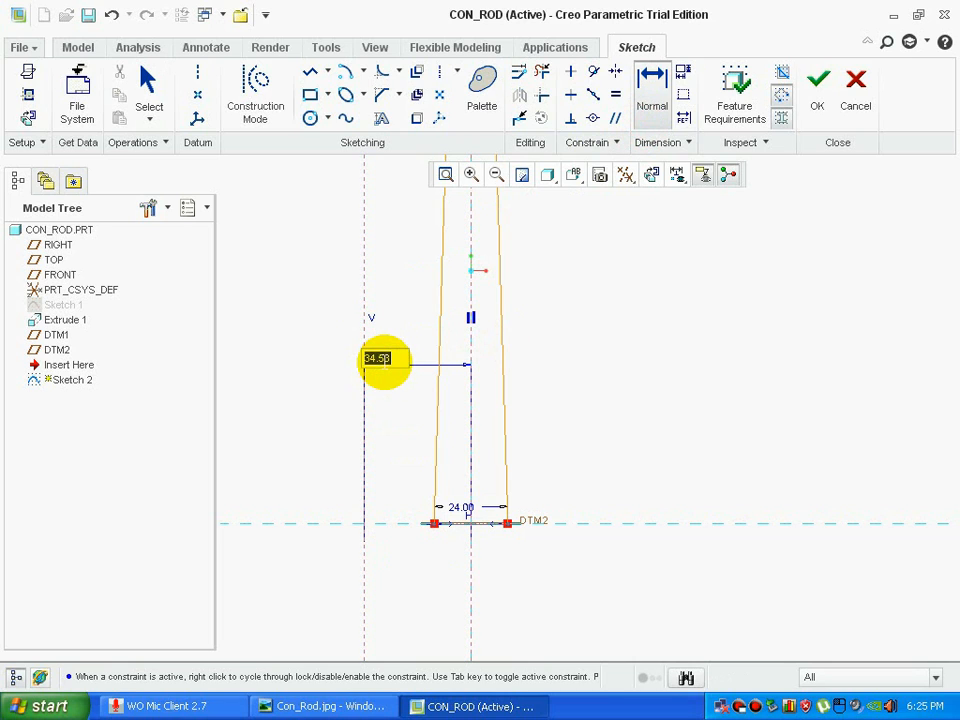
pyautogui.press('Return')
pyautogui.press('Escape')
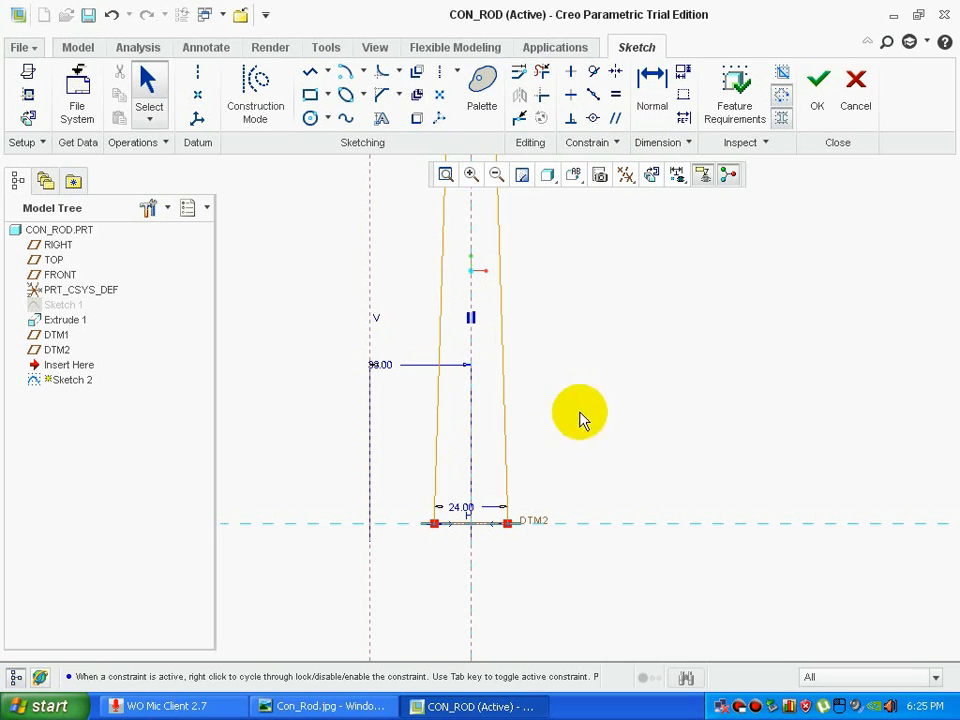
# - Draw a circle centred on the left vertical centerline, above DTM2, and set its diameter to 42 mm
pyautogui.click(310, 118)
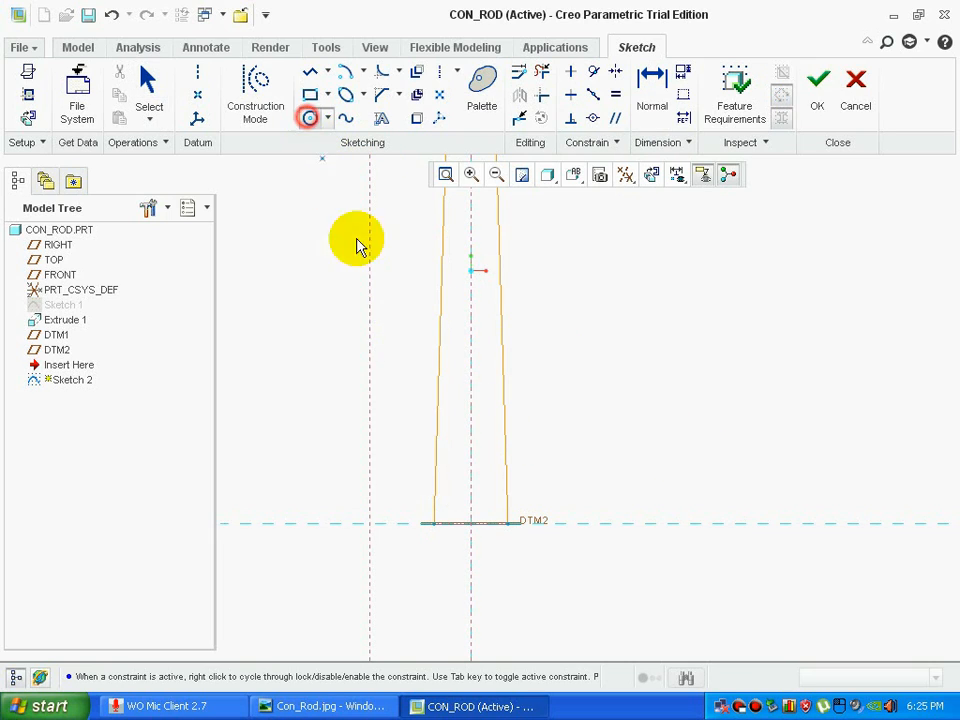
pyautogui.click(390, 370)
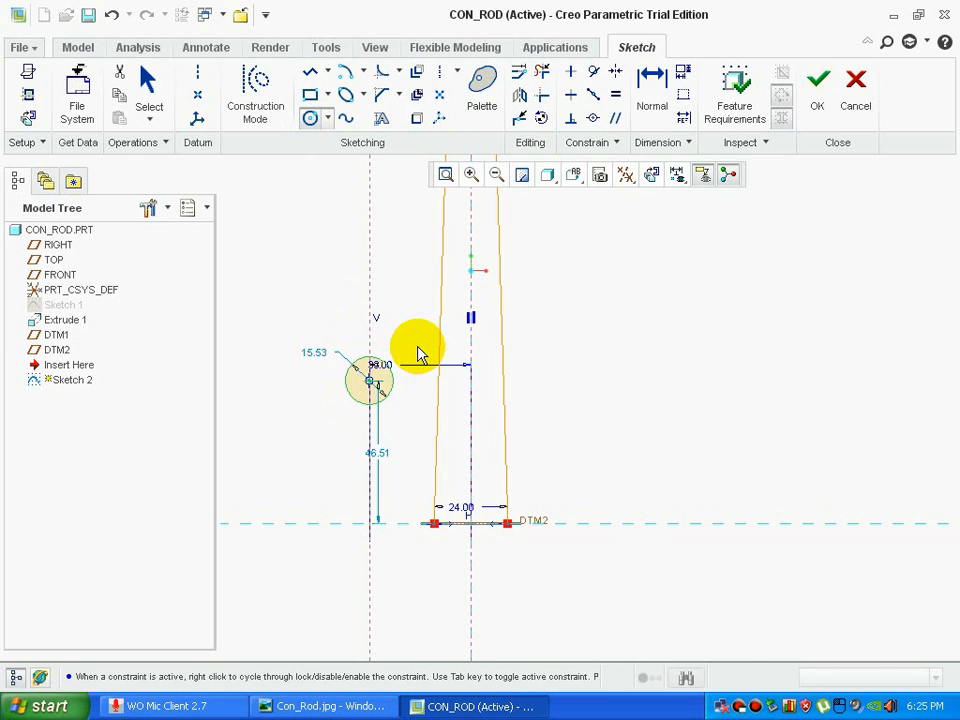
pyautogui.middleClick(420, 354)
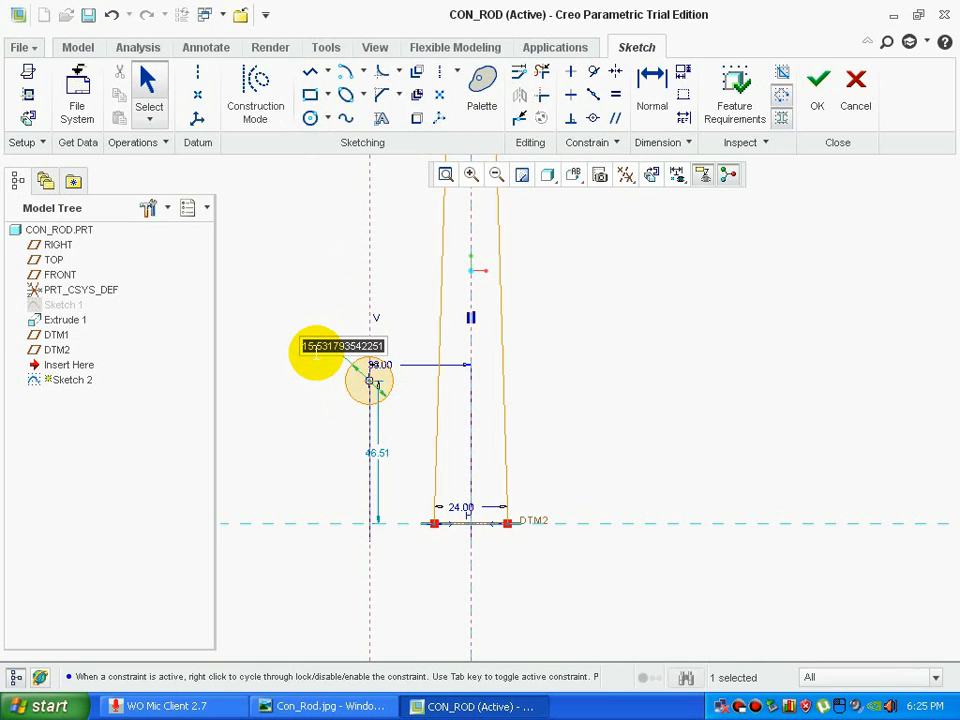
pyautogui.write('42')
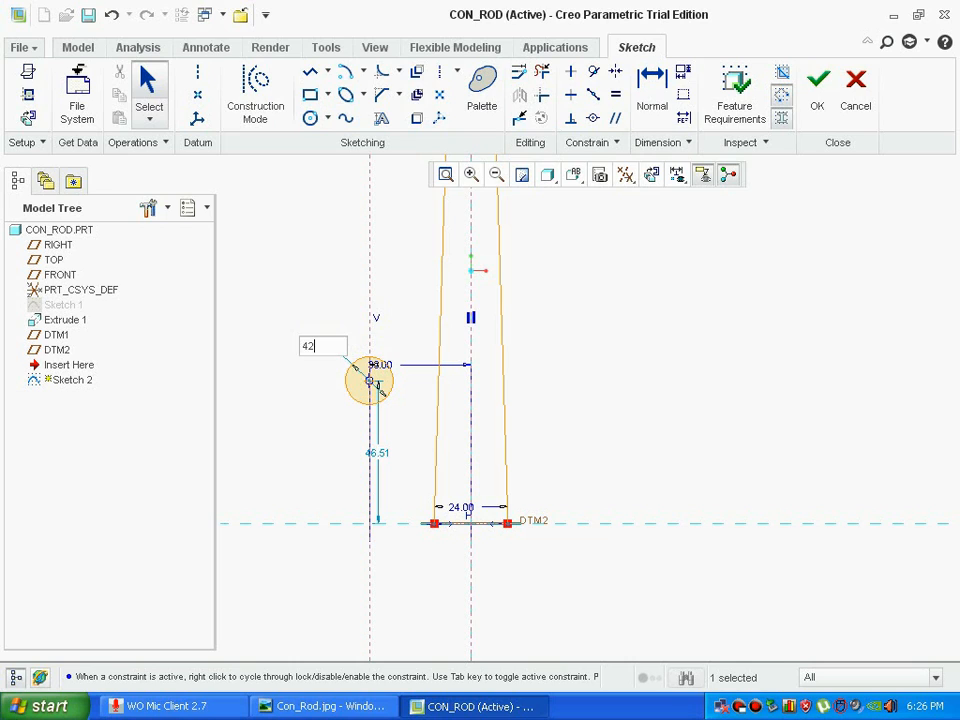
pyautogui.press('Return')
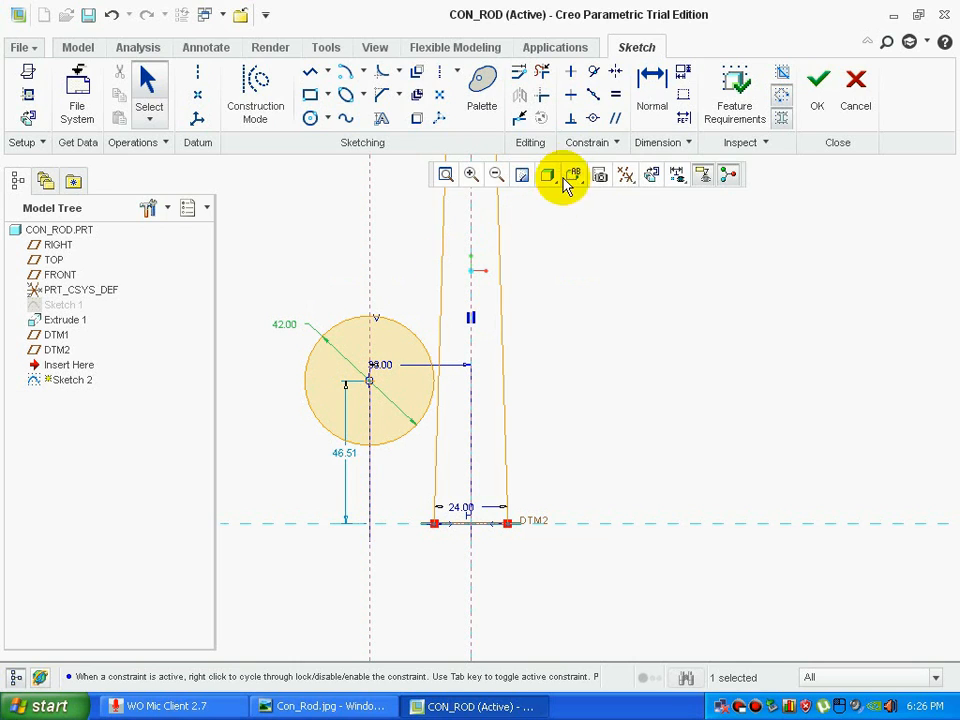
# - Make the 42 mm circle tangent to the shank's left side line
pyautogui.click(592, 72)
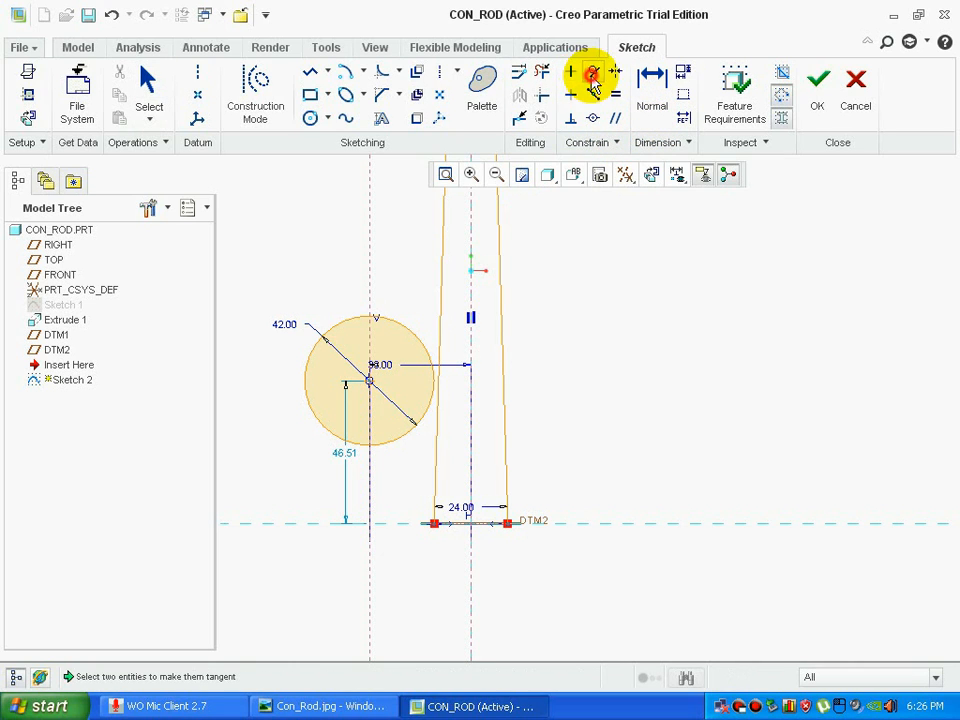
pyautogui.click(406, 327)
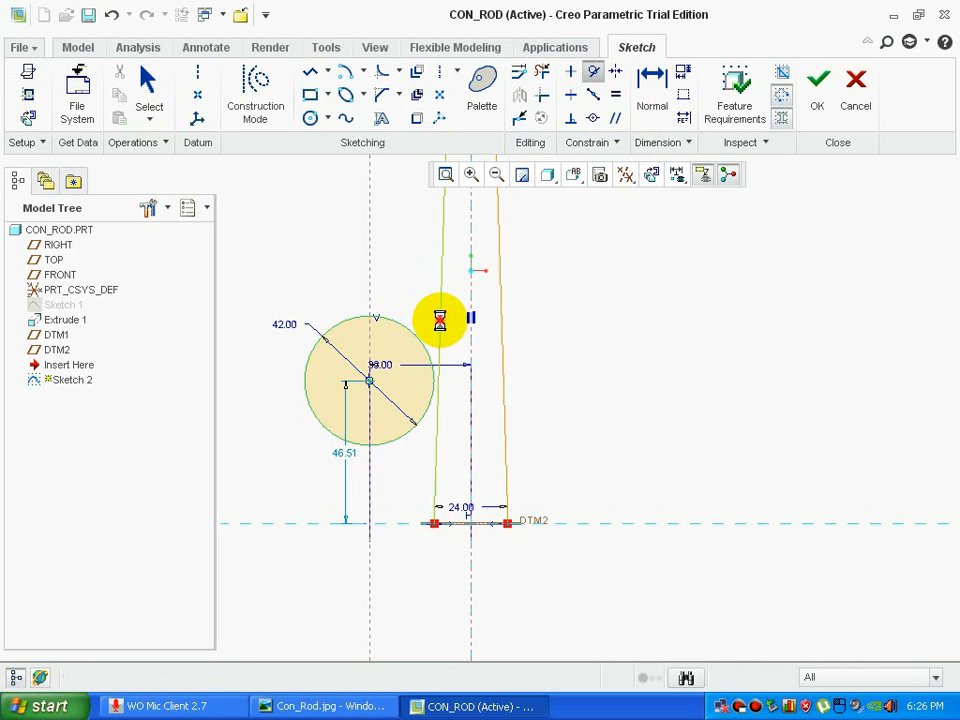
pyautogui.click(441, 327)
pyautogui.middleClick(596, 377)
pyautogui.scroll(4, 450, 617)
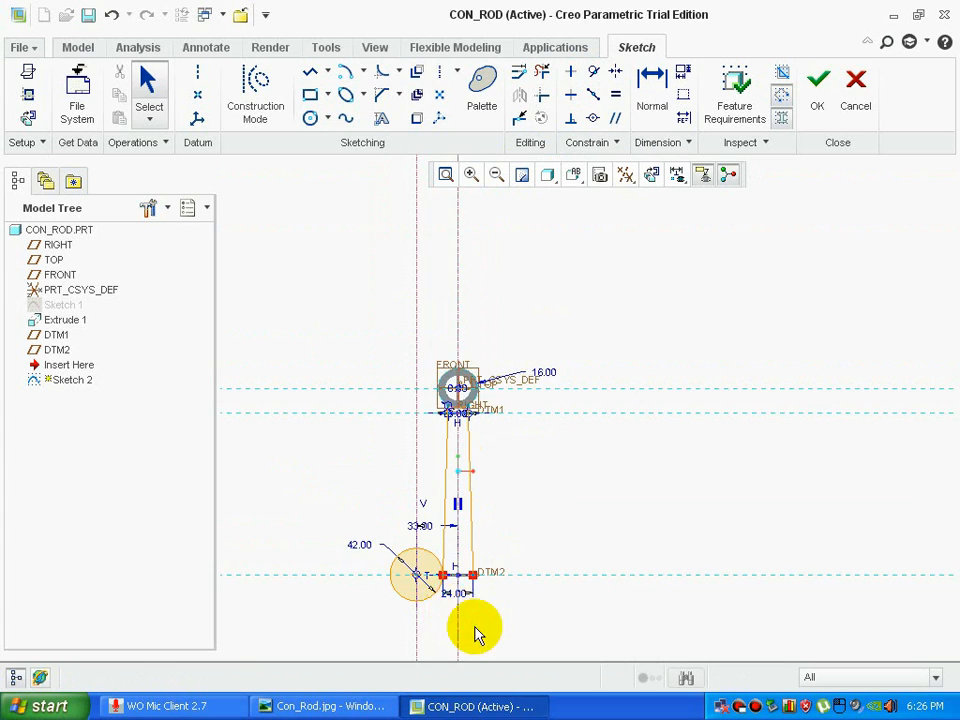
pyautogui.scroll(-3, 476, 631)
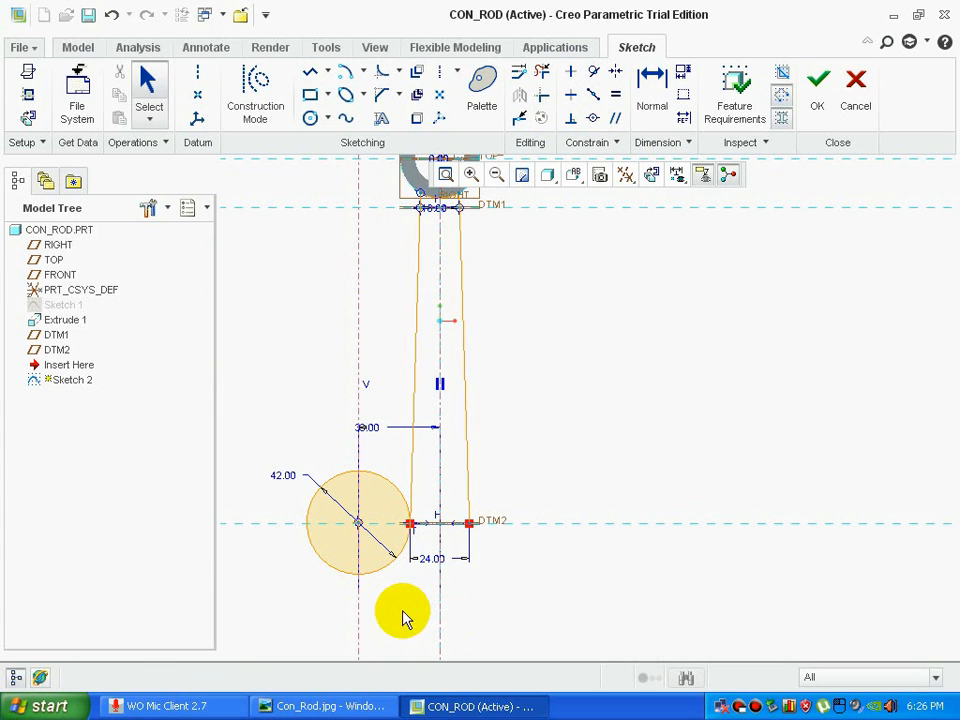
# - Check the big-end distances in the Con_Rod.jpg drawing, then draw a horizontal centerline 21 mm below DTM2 in the sketch
pyautogui.hotkey('alt', 'Tab')
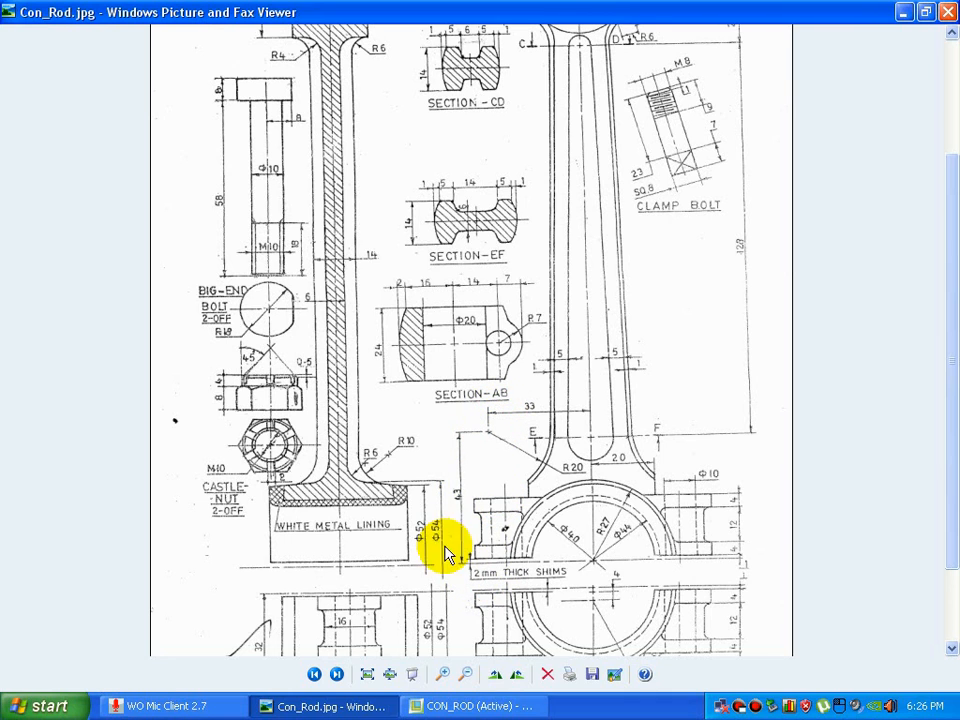
pyautogui.click(497, 704)
pyautogui.click(197, 72)
pyautogui.click(442, 602)
pyautogui.click(474, 602)
pyautogui.middleClick(484, 566)
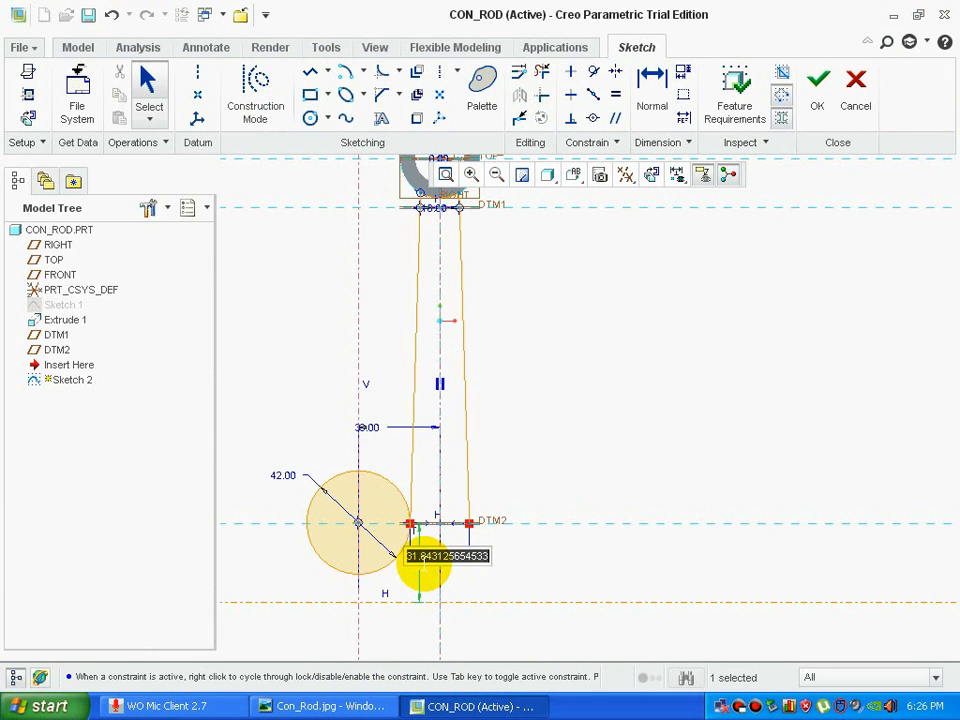
pyautogui.press('Return')
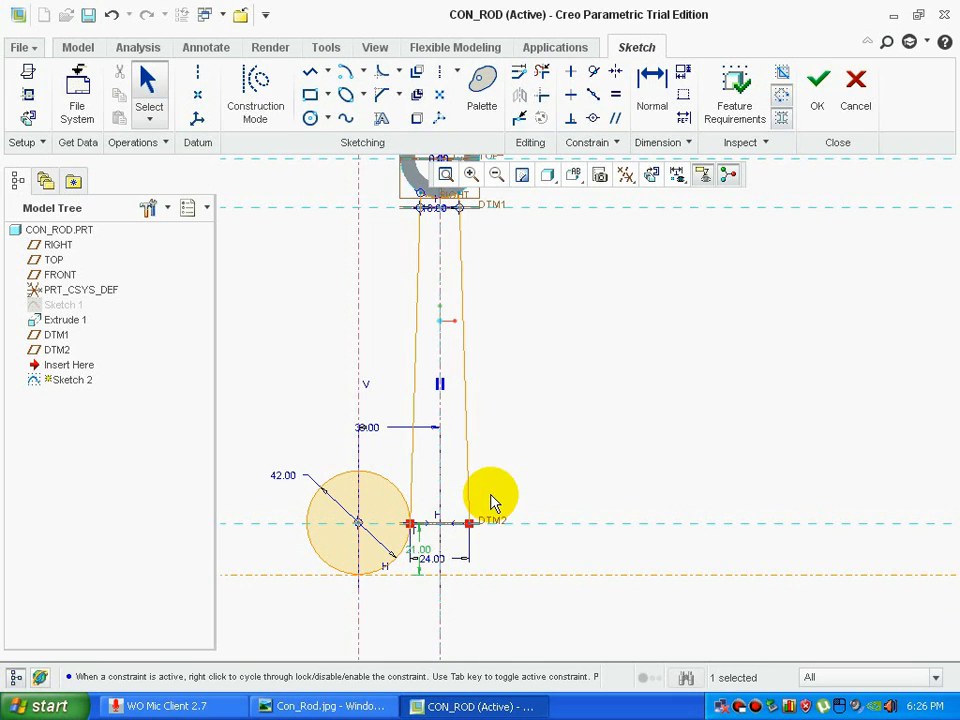
# - Draw a vertical line about 9 mm long from inside the 42 mm circle down to the lower horizontal centerline
pyautogui.scroll(2, 418, 600)
pyautogui.scroll(-3, 418, 600)
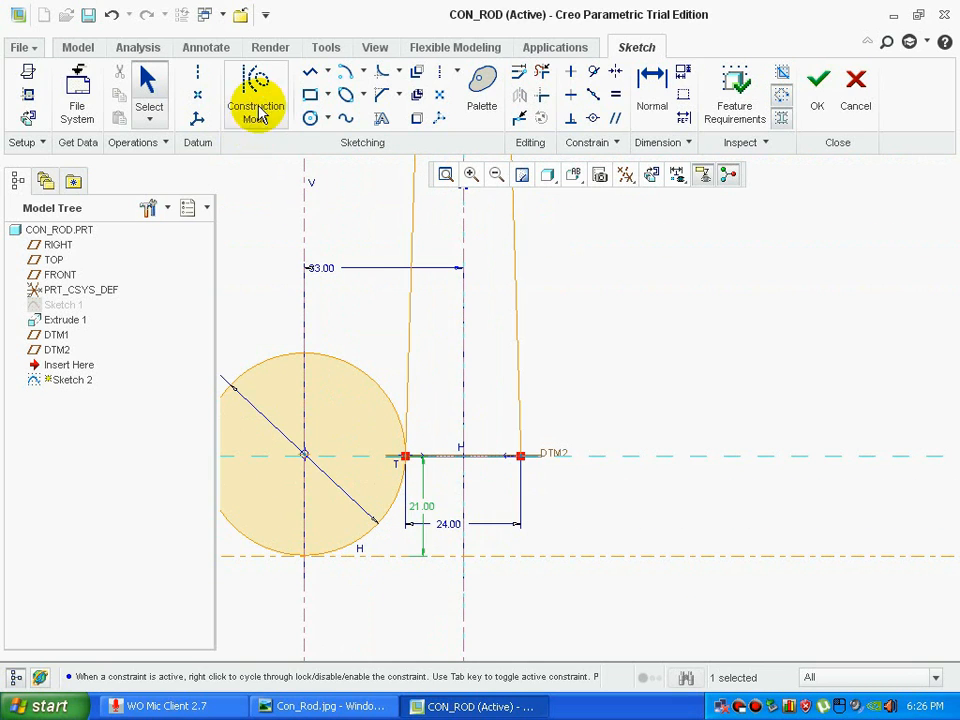
pyautogui.click(311, 72)
pyautogui.scroll(-2, 410, 453)
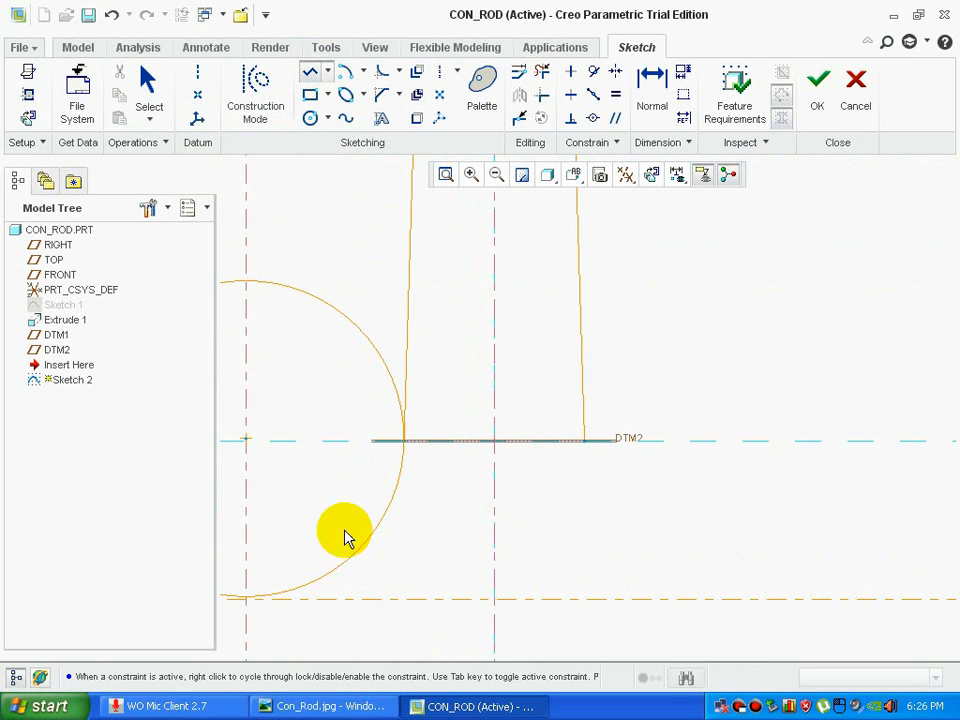
pyautogui.click(341, 598)
pyautogui.middleClick(375, 573)
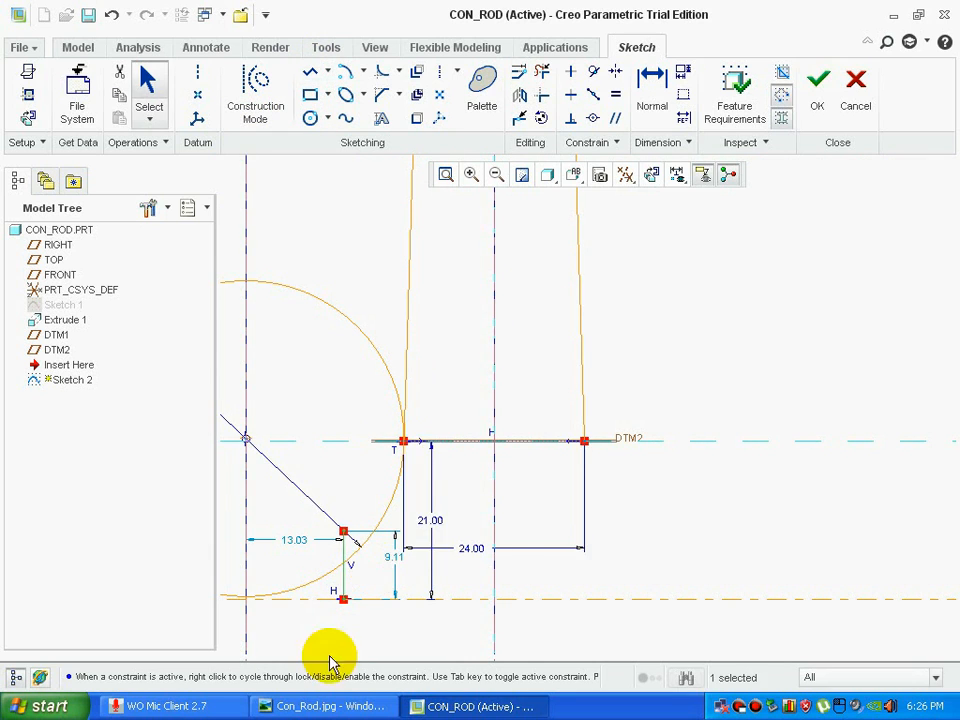
# - Check the half width in the Con_Rod.jpg drawing and dimension the short vertical line 20 mm from the central centerline
pyautogui.hotkey('alt', 'Tab')
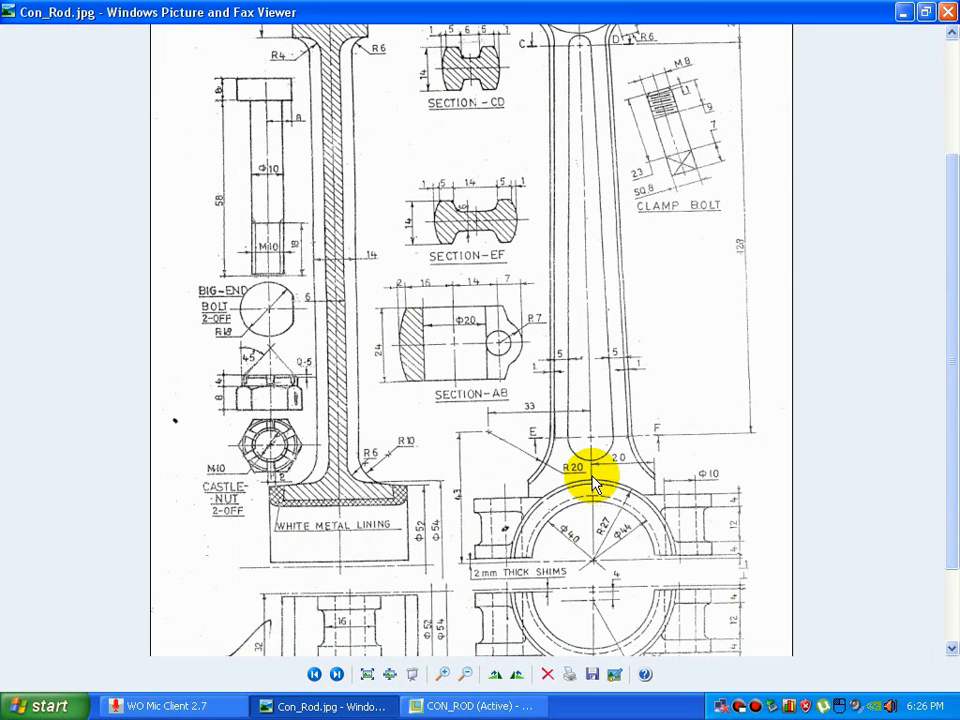
pyautogui.click(475, 706)
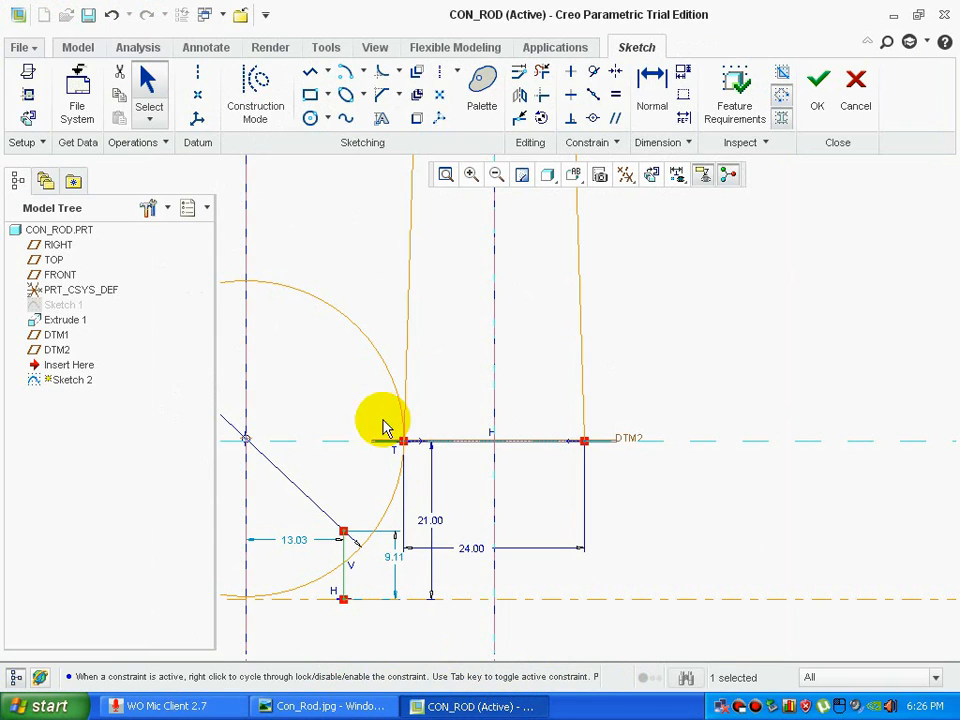
pyautogui.click(652, 86)
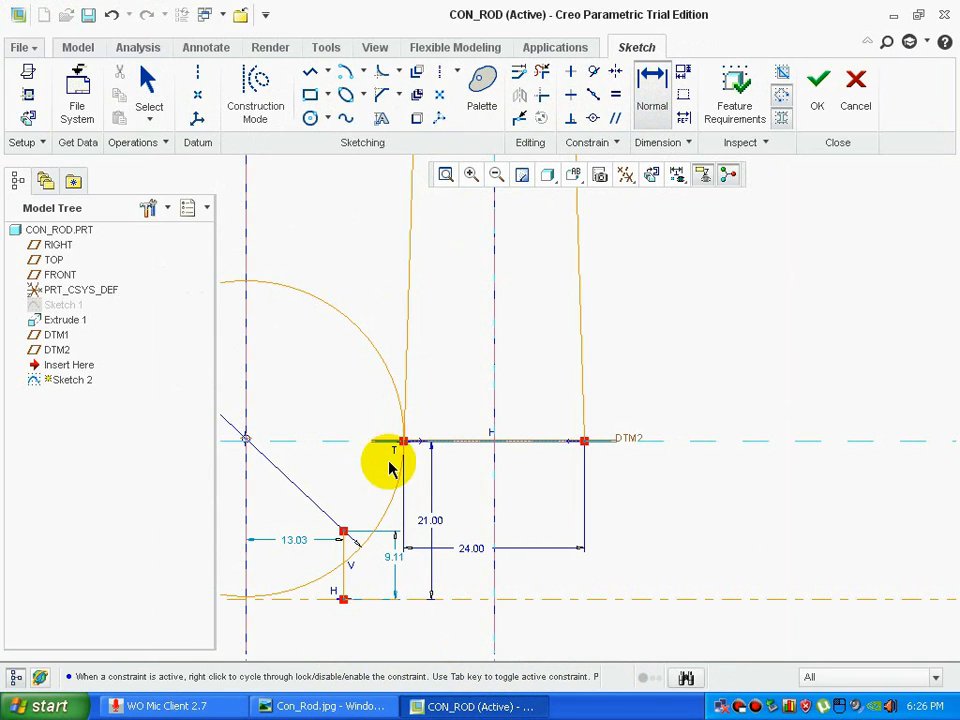
pyautogui.click(344, 584)
pyautogui.click(494, 580)
pyautogui.press('Return')
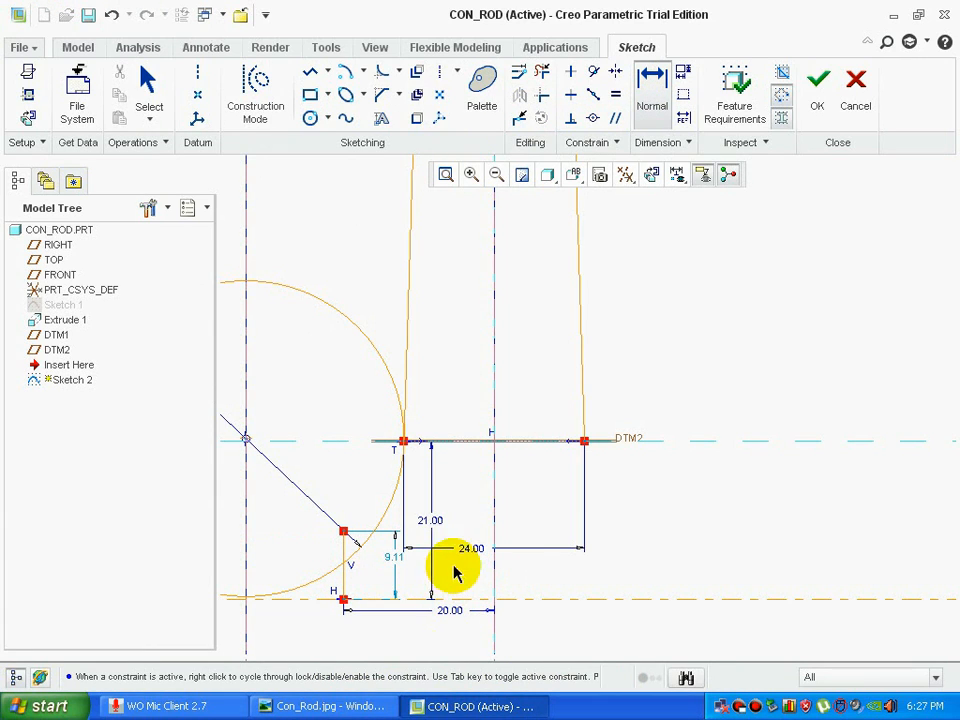
pyautogui.middleClick(540, 574)
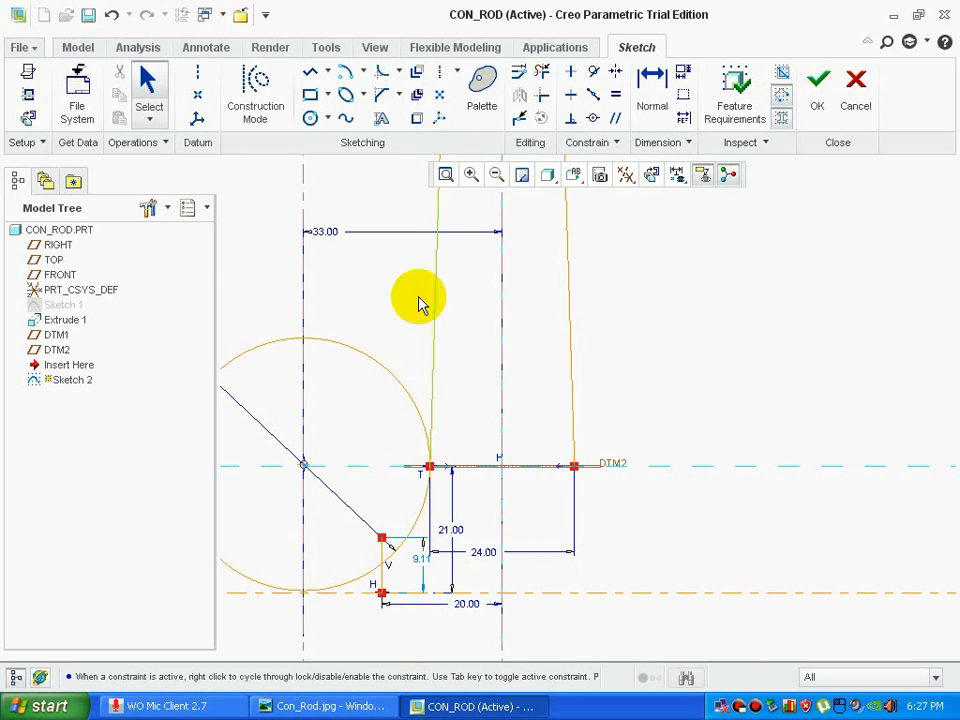
# - Trim the 42 mm circle and the vertical line's upper end, keeping only the arc from the shank to the vertical line
pyautogui.click(541, 72)
pyautogui.moveTo(395, 316)
pyautogui.mouseDown()
pyautogui.moveTo(392, 546)
pyautogui.moveTo(336, 579)
pyautogui.moveTo(262, 588)
pyautogui.moveTo(240, 369)
pyautogui.moveTo(246, 339)
pyautogui.mouseUp()
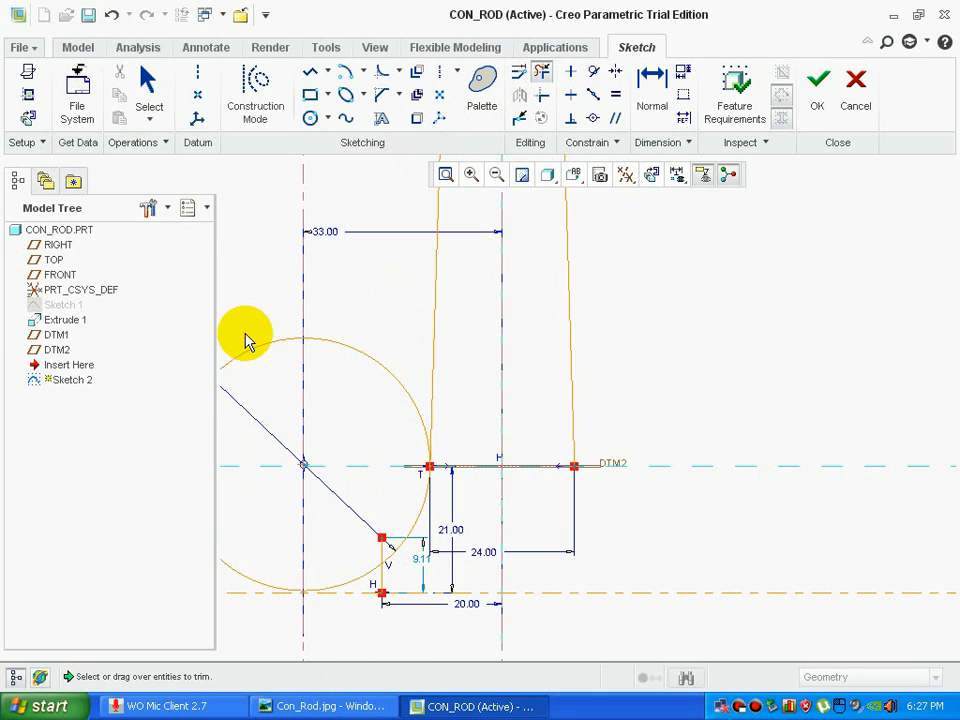
pyautogui.click(544, 73)
pyautogui.click(374, 360)
pyautogui.middleClick(462, 505)
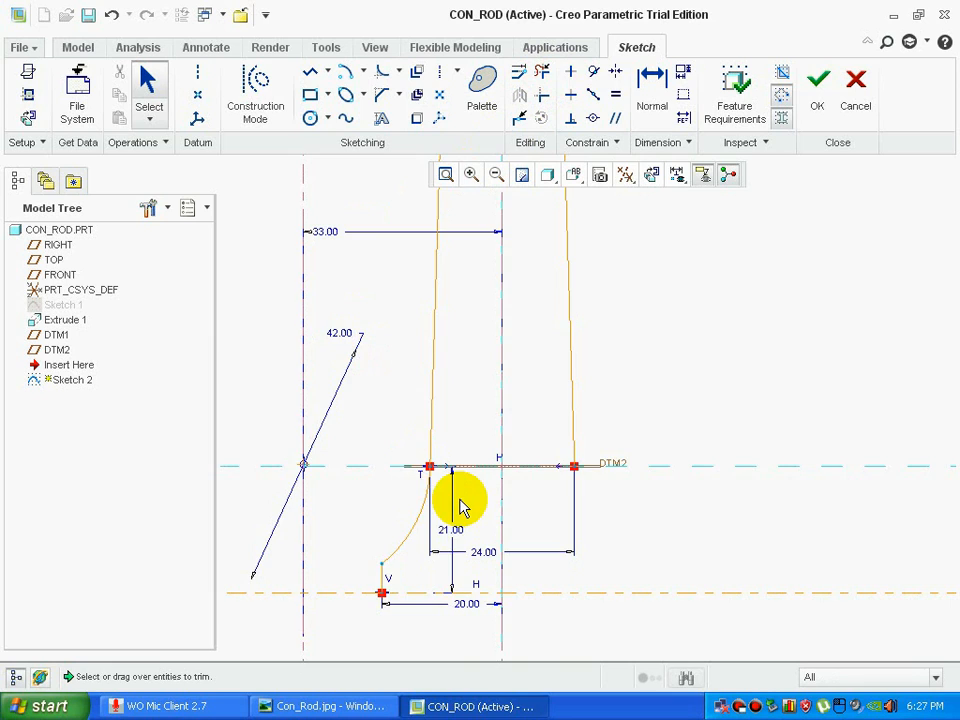
# - Bridge the gap between the shank's left side line and the arc with a short tangent line and trim the leftover arc end
pyautogui.scroll(5, 456, 499)
pyautogui.scroll(5, 418, 468)
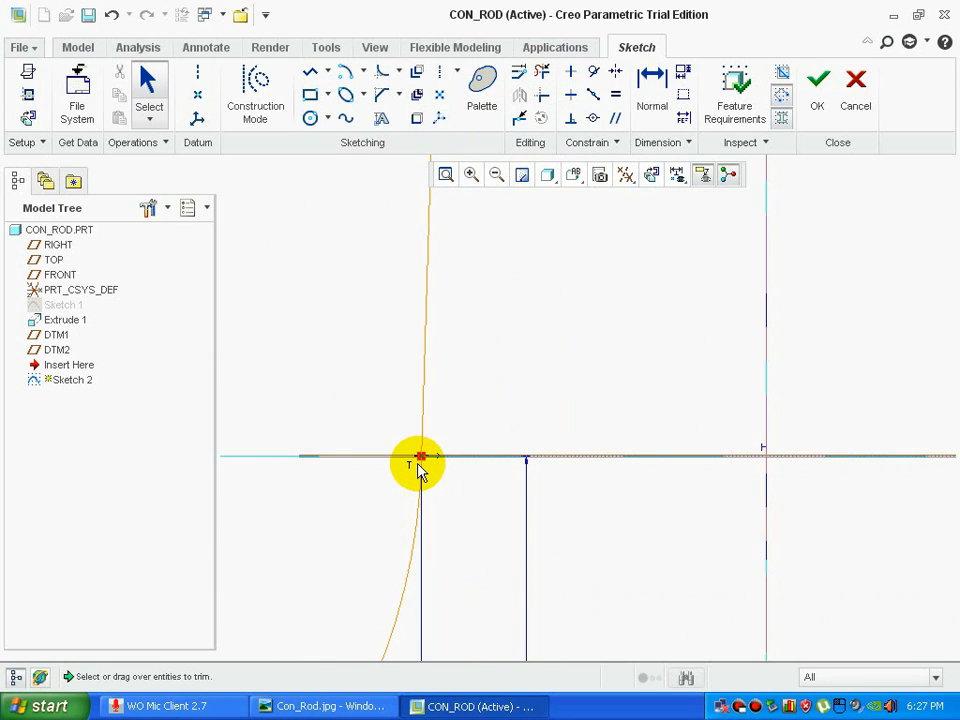
pyautogui.scroll(4, 448, 430)
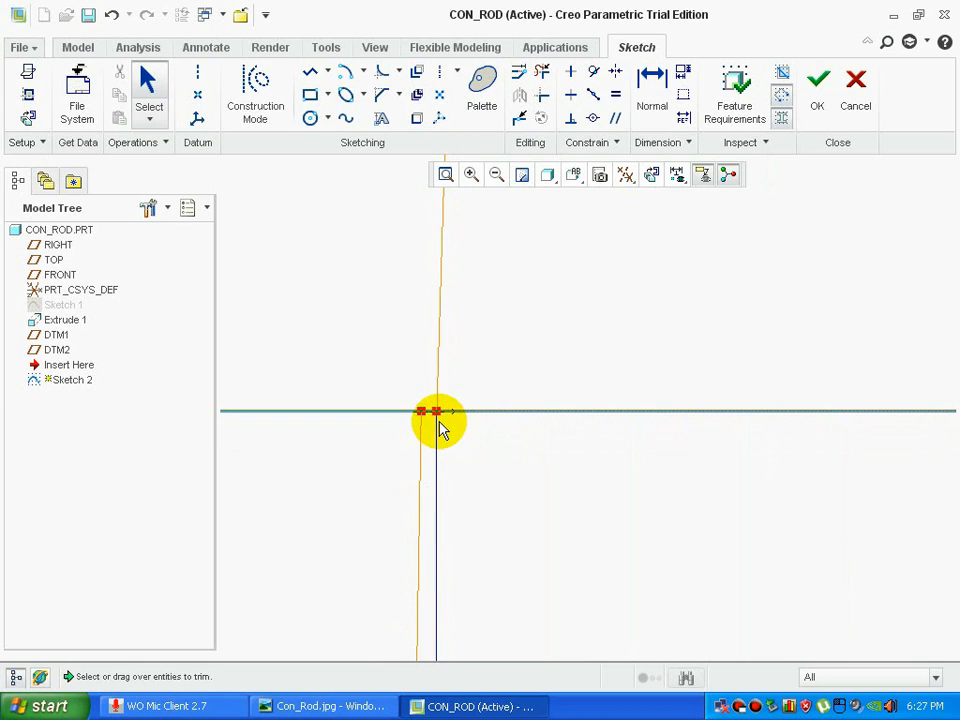
pyautogui.click(313, 74)
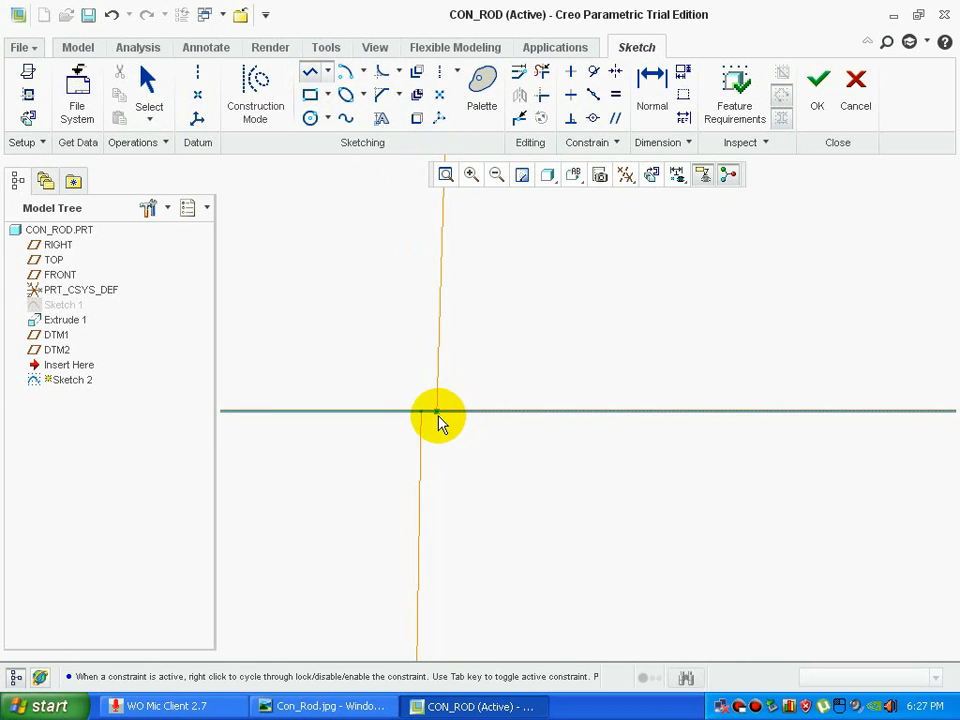
pyautogui.click(437, 412)
pyautogui.click(426, 571)
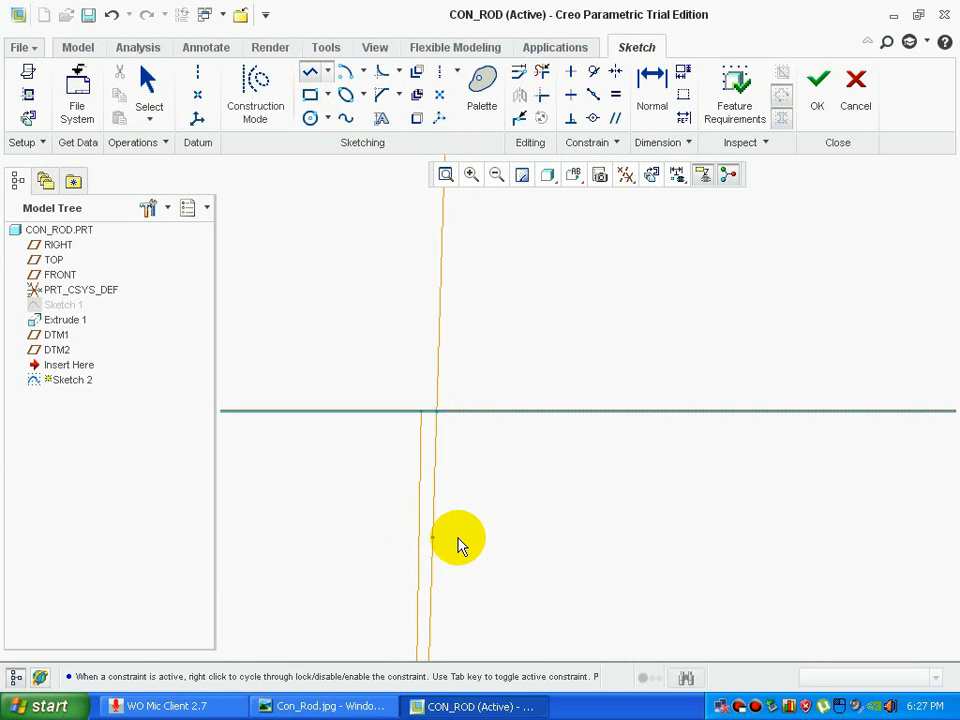
pyautogui.middleClick(457, 540)
pyautogui.click(542, 75)
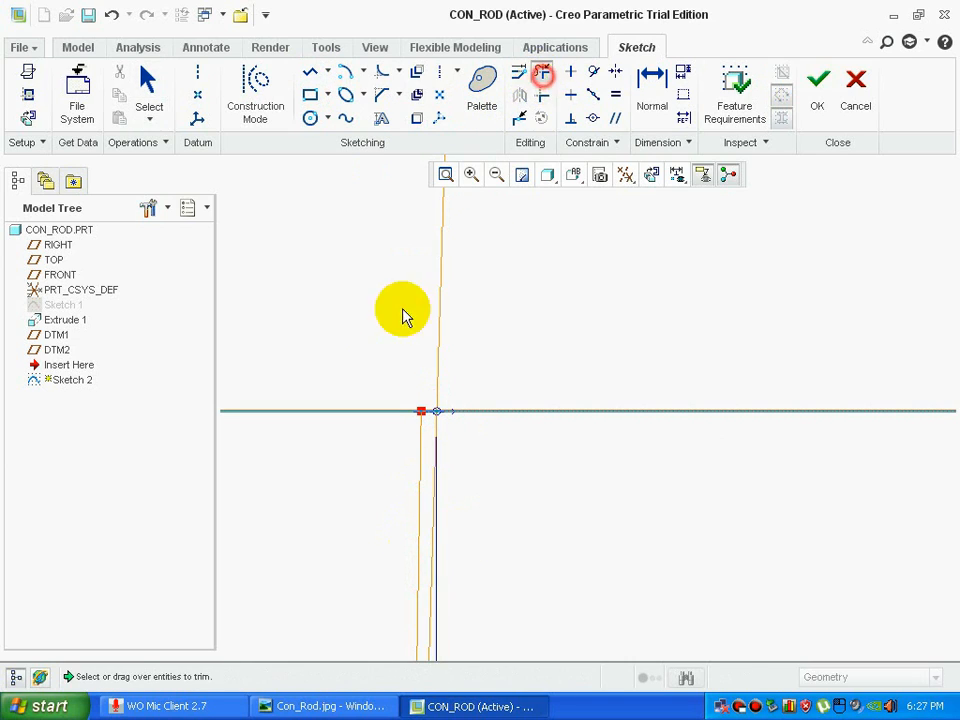
pyautogui.click(420, 497)
pyautogui.middleClick(476, 484)
pyautogui.scroll(3, 476, 486)
pyautogui.scroll(10, 476, 486)
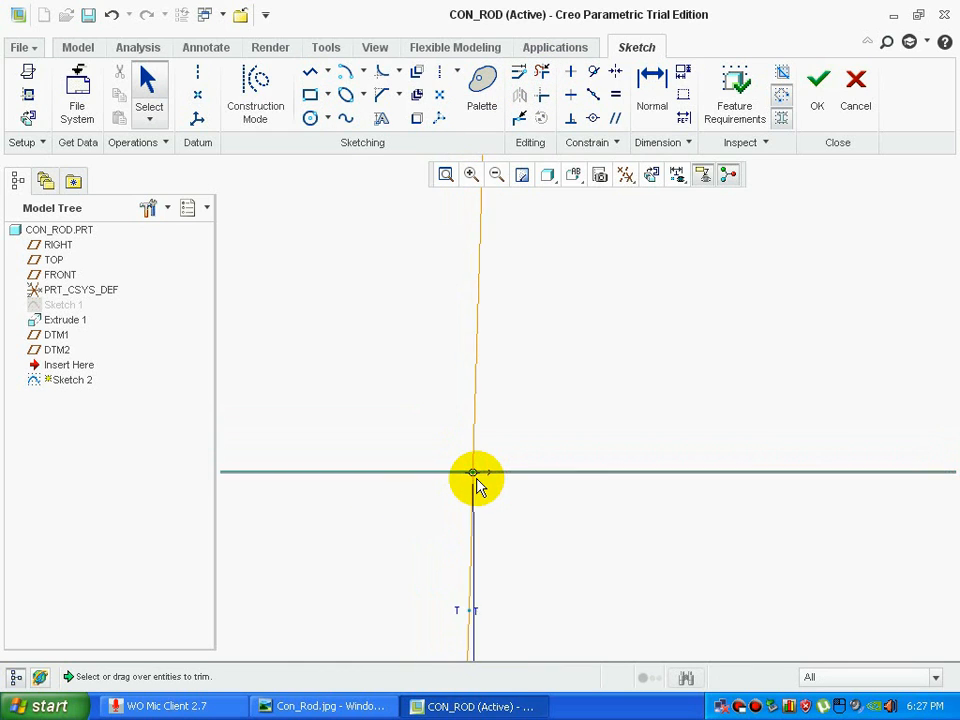
pyautogui.scroll(5, 476, 486)
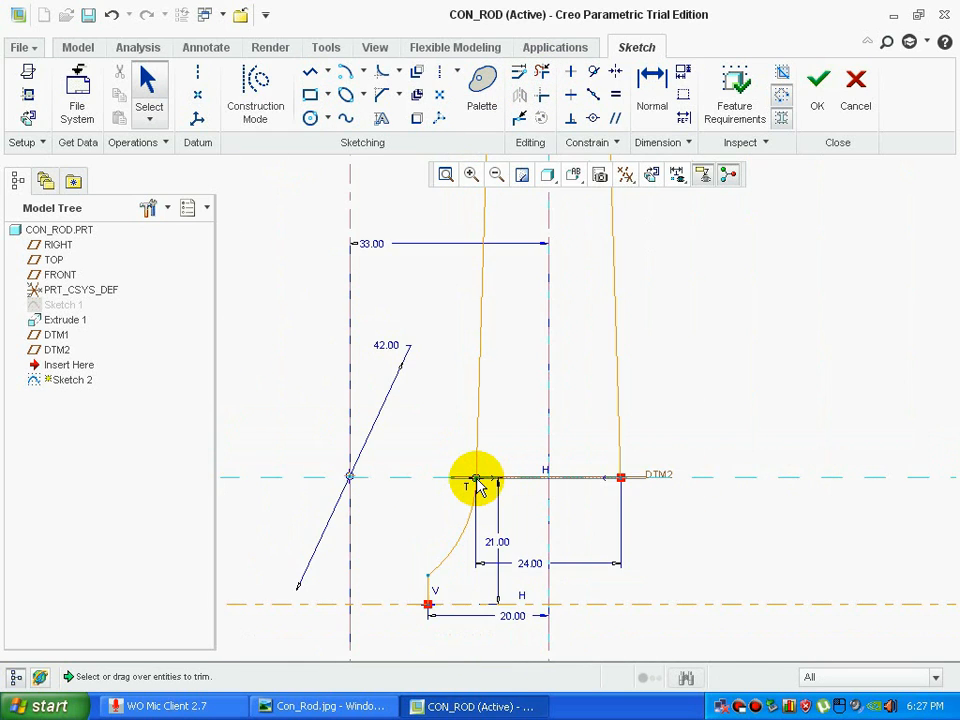
# - Mirror the transition arc and the short vertical line about the central centerline
pyautogui.scroll(-3, 535, 593)
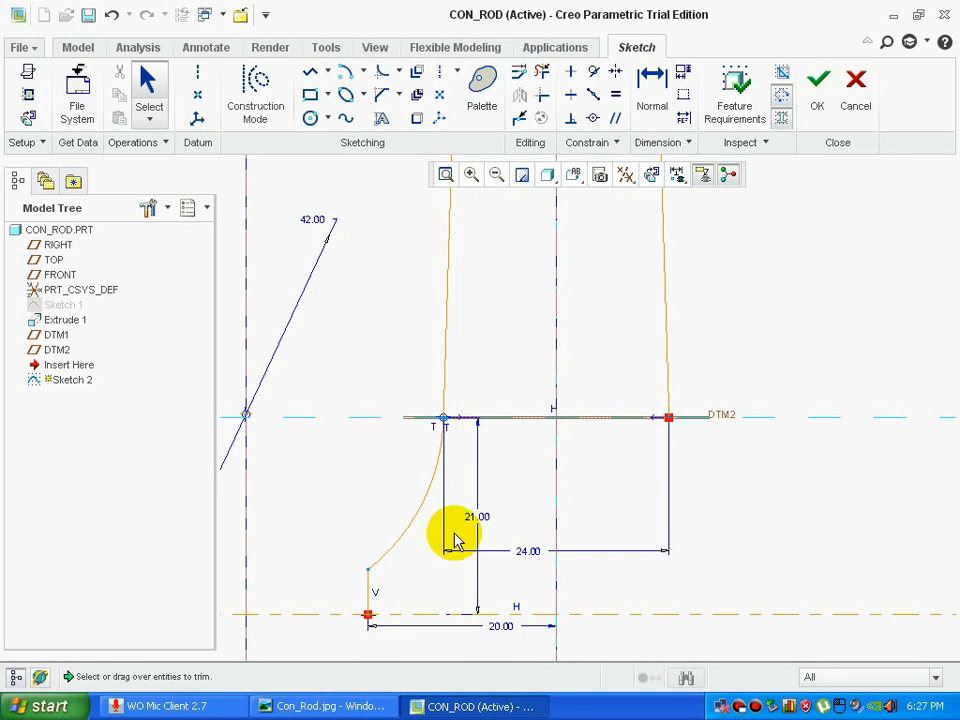
pyautogui.click(424, 518)
pyautogui.keyDown('ctrl'); pyautogui.click(370, 600); pyautogui.keyUp('ctrl')
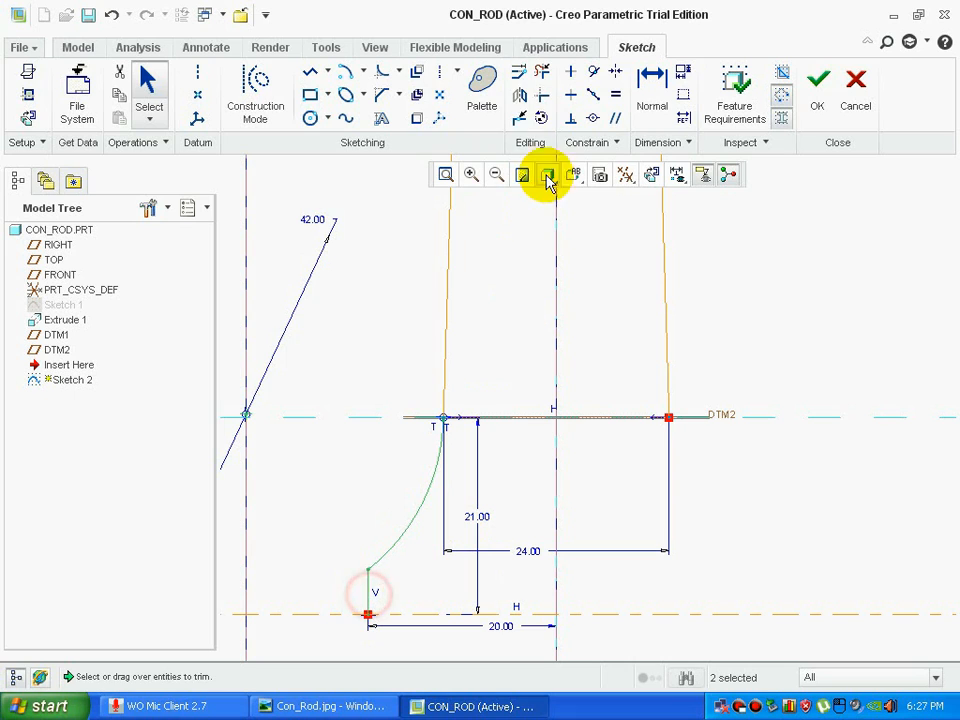
pyautogui.click(520, 95)
pyautogui.click(556, 300)
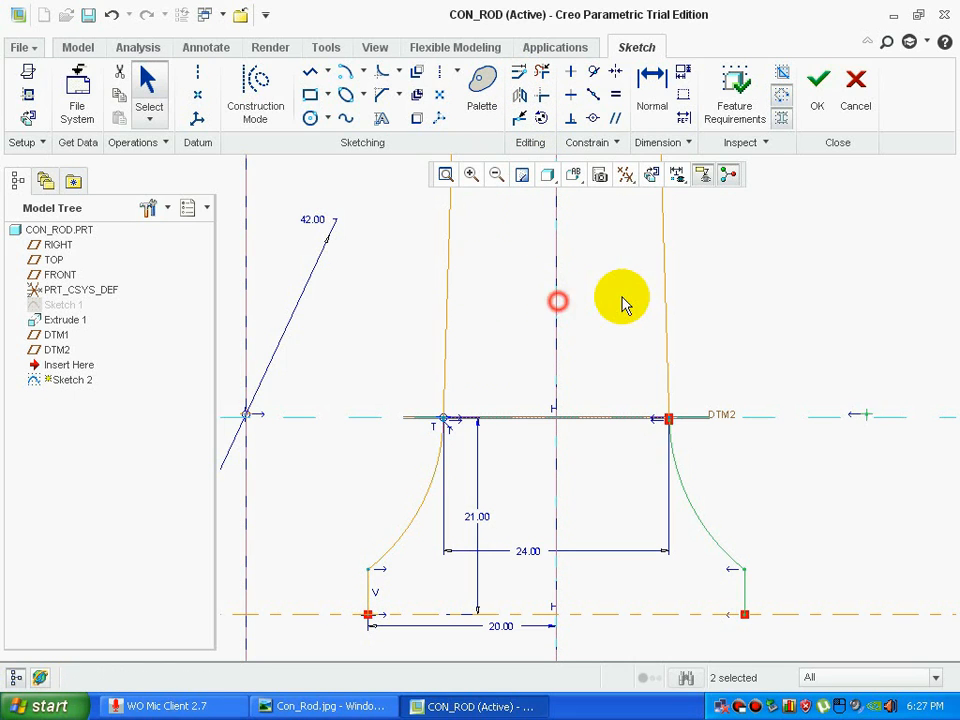
# - Close the small gap between the shank's right side line and the mirrored arc with a short line
pyautogui.scroll(-5, 668, 420)
pyautogui.scroll(-3, 678, 420)
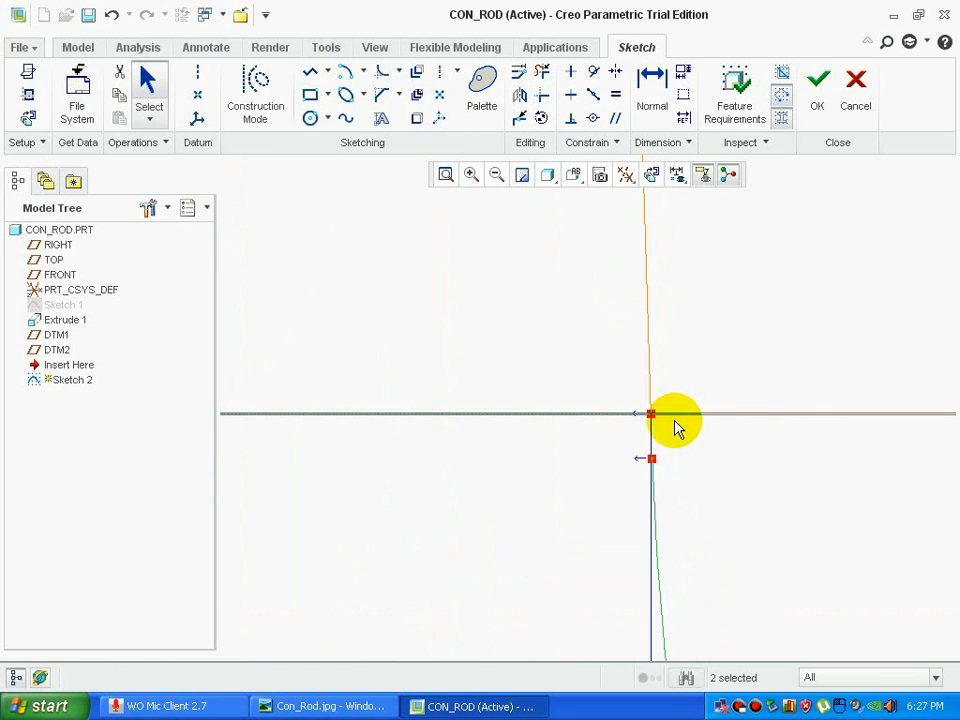
pyautogui.click(310, 72)
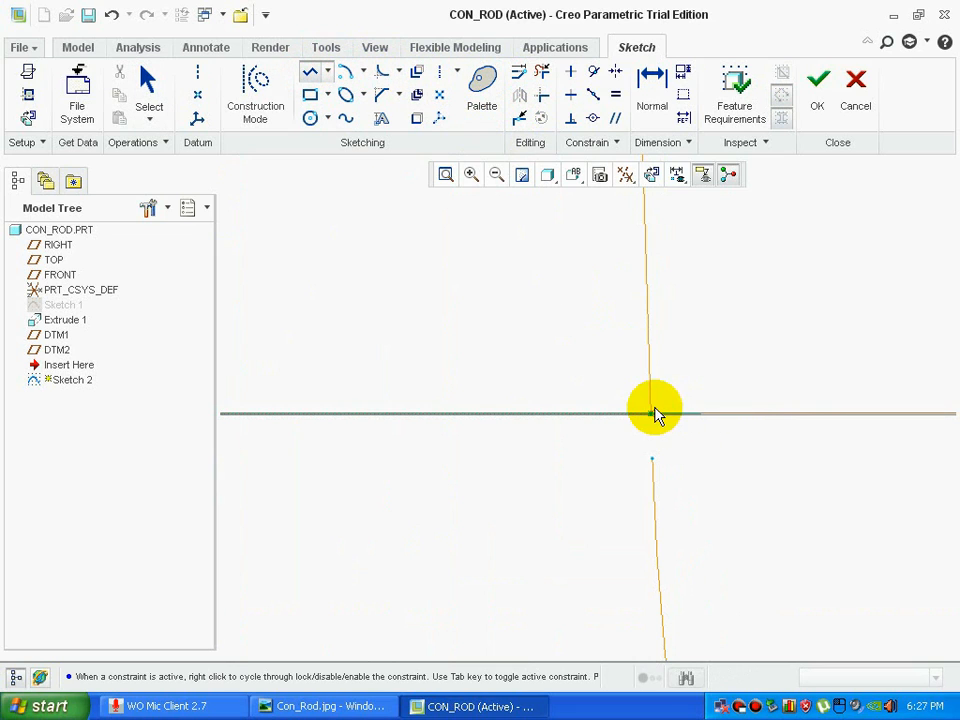
pyautogui.middleClick(671, 461)
pyautogui.scroll(8, 671, 461)
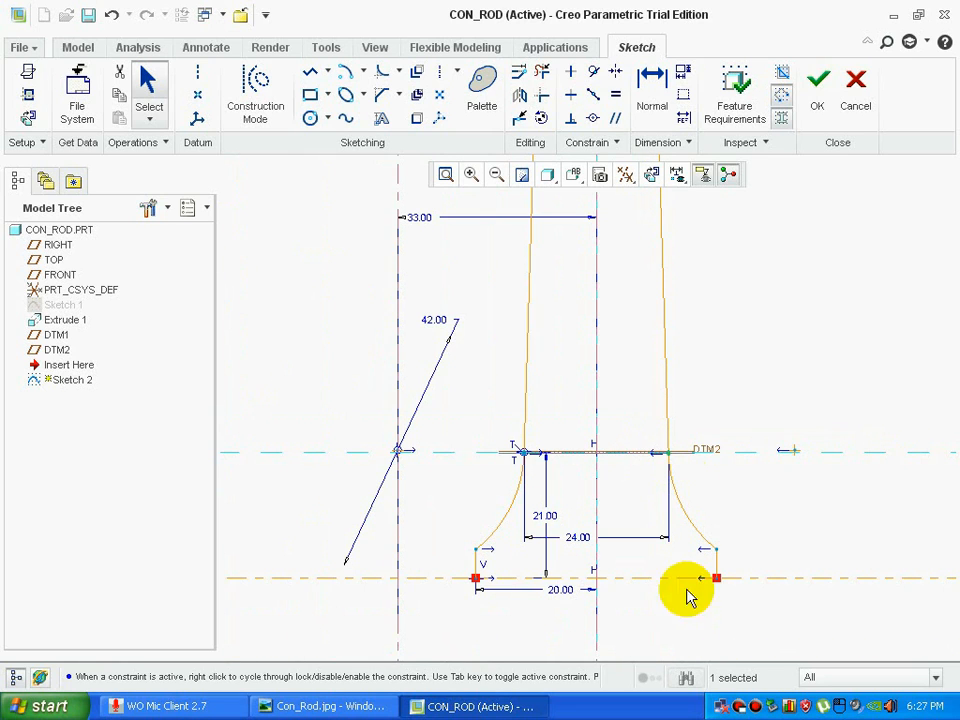
# - Draw a horizontal line joining the lower ends of the two short vertical lines and finish the sketch
pyautogui.click(312, 74)
pyautogui.click(478, 578)
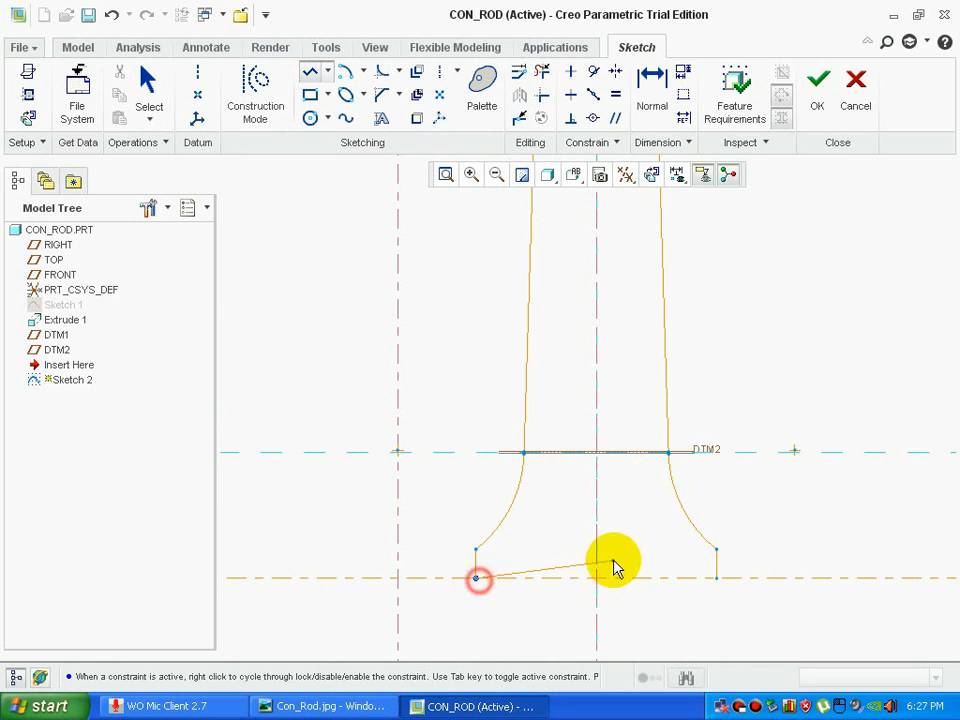
pyautogui.click(717, 578)
pyautogui.middleClick(765, 521)
pyautogui.scroll(3, 767, 527)
pyautogui.scroll(2, 767, 526)
pyautogui.scroll(-4, 840, 456)
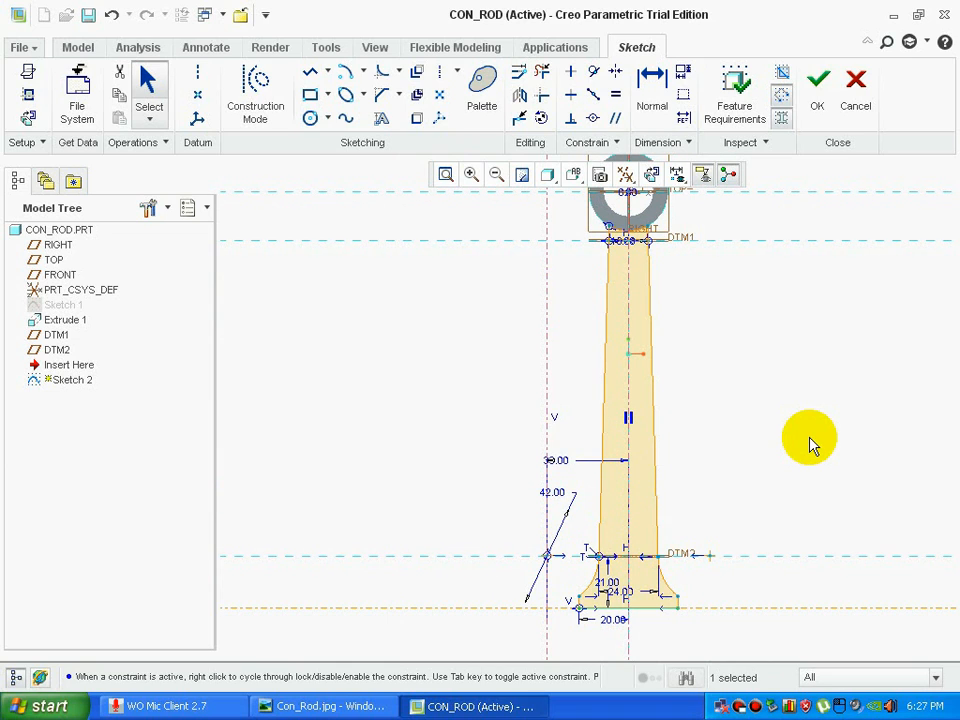
pyautogui.click(817, 90)
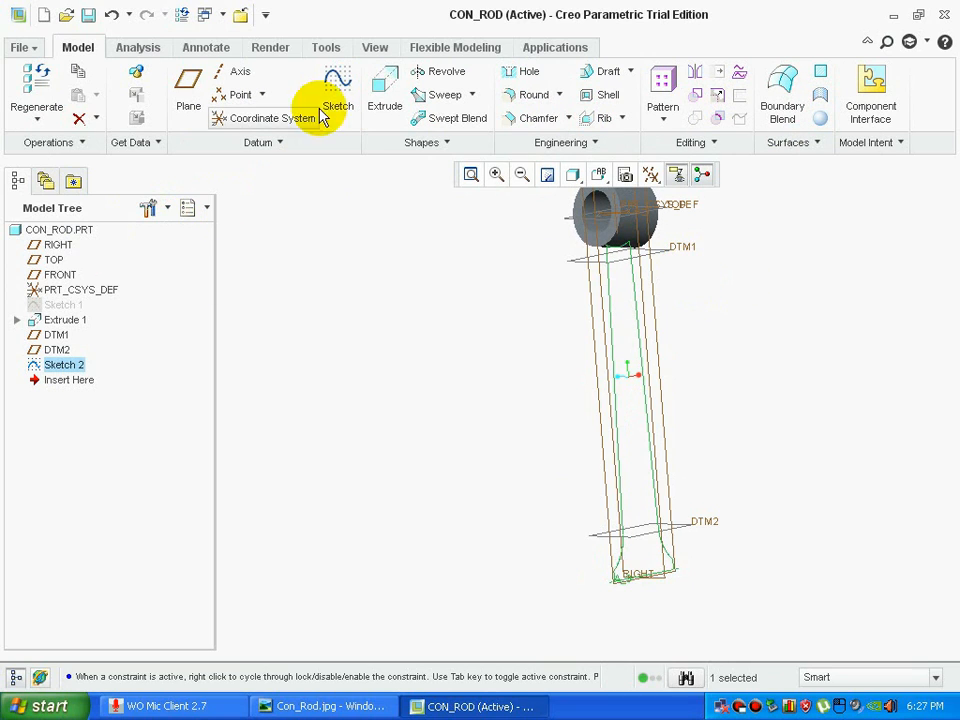
# - Extrude the shank sketch symmetrically to the 14 mm thickness given in the Con_Rod.jpg drawing
pyautogui.click(388, 100)
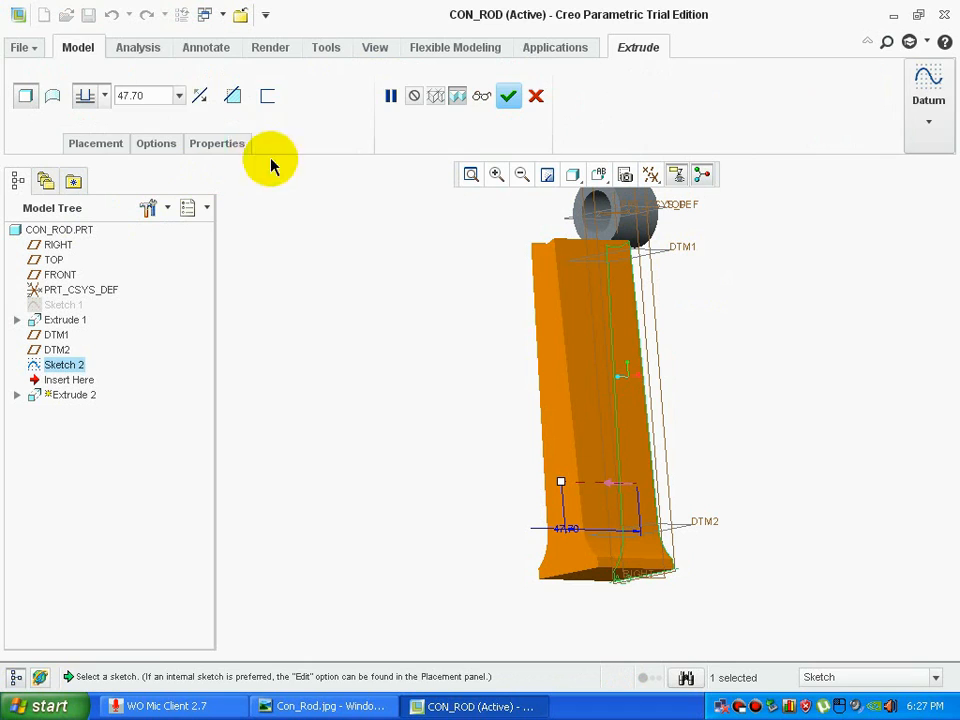
pyautogui.click(103, 100)
pyautogui.click(81, 146)
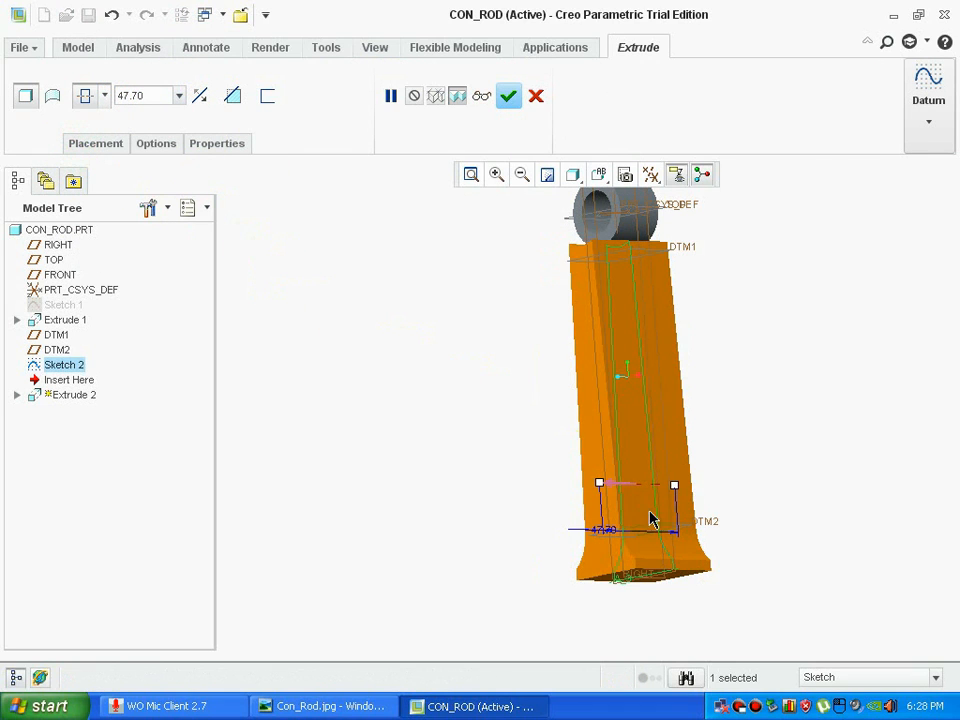
pyautogui.hotkey('alt', 'Tab')
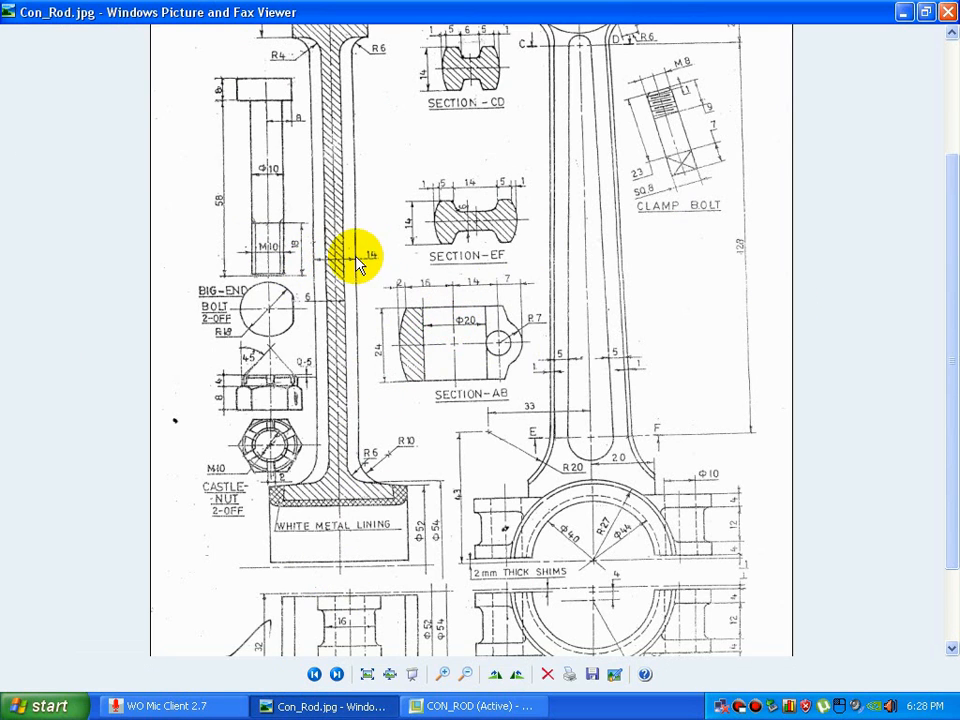
pyautogui.click(478, 706)
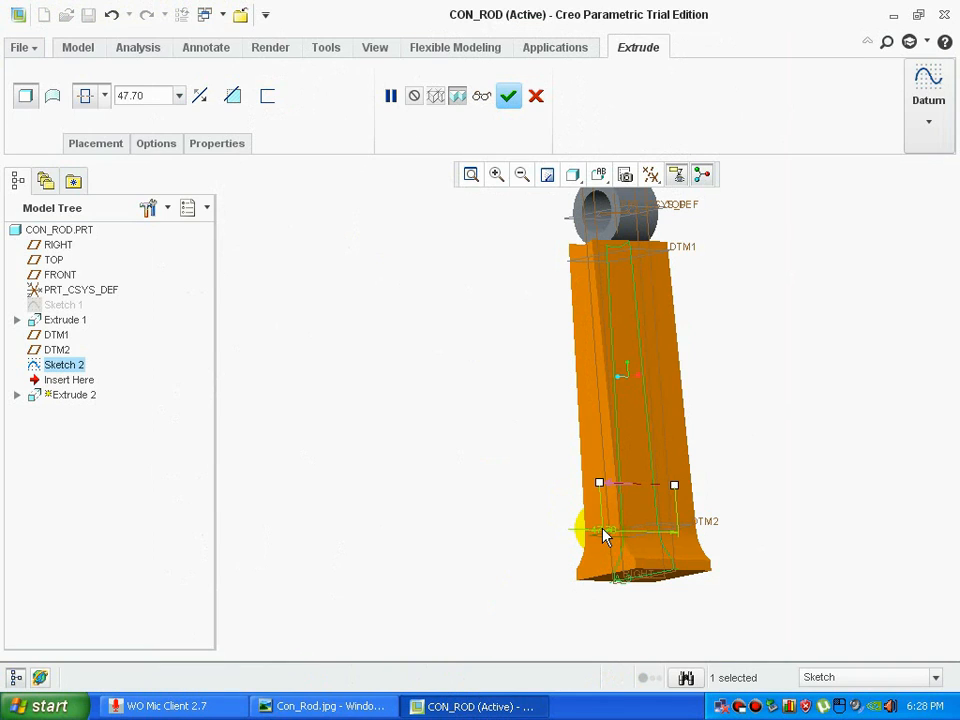
pyautogui.press('Return')
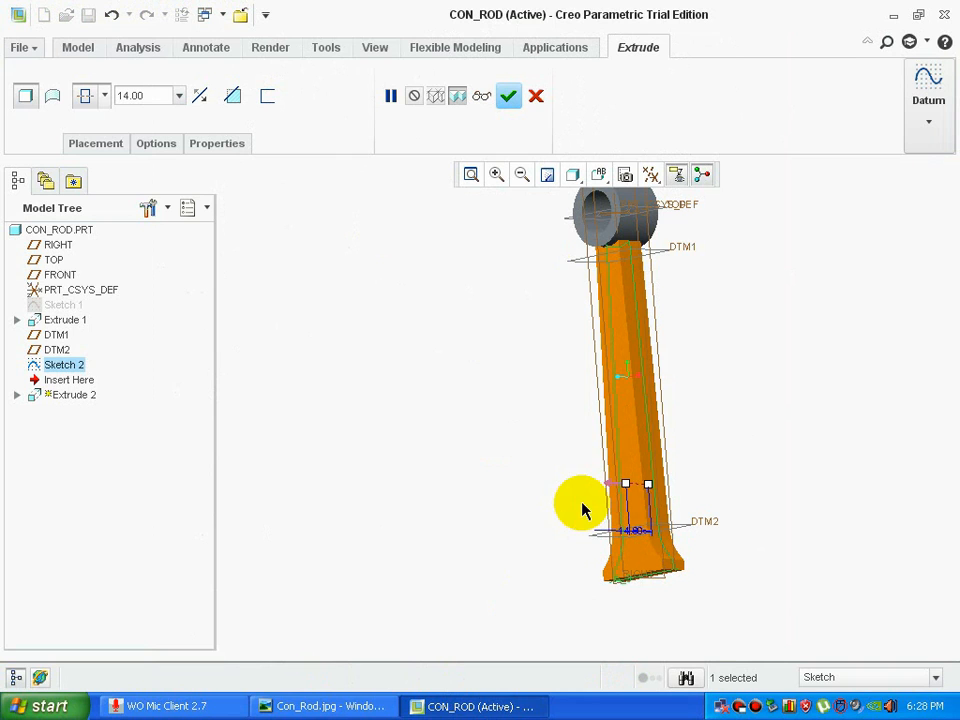
pyautogui.middleClick(469, 429)
pyautogui.moveTo(469, 429); pyautogui.dragTo(388, 418, button='middle')
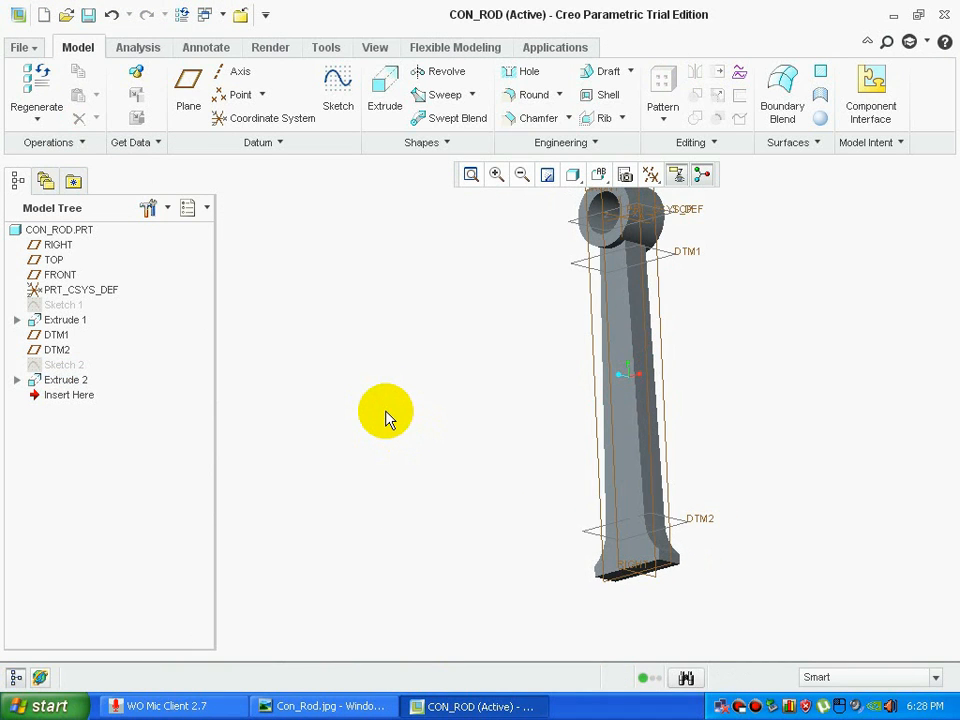
# - Review the shank cross-sections in Con_Rod.jpg, then start a Creo sketch on datum plane DTM1 and view it square on
pyautogui.click(352, 706)
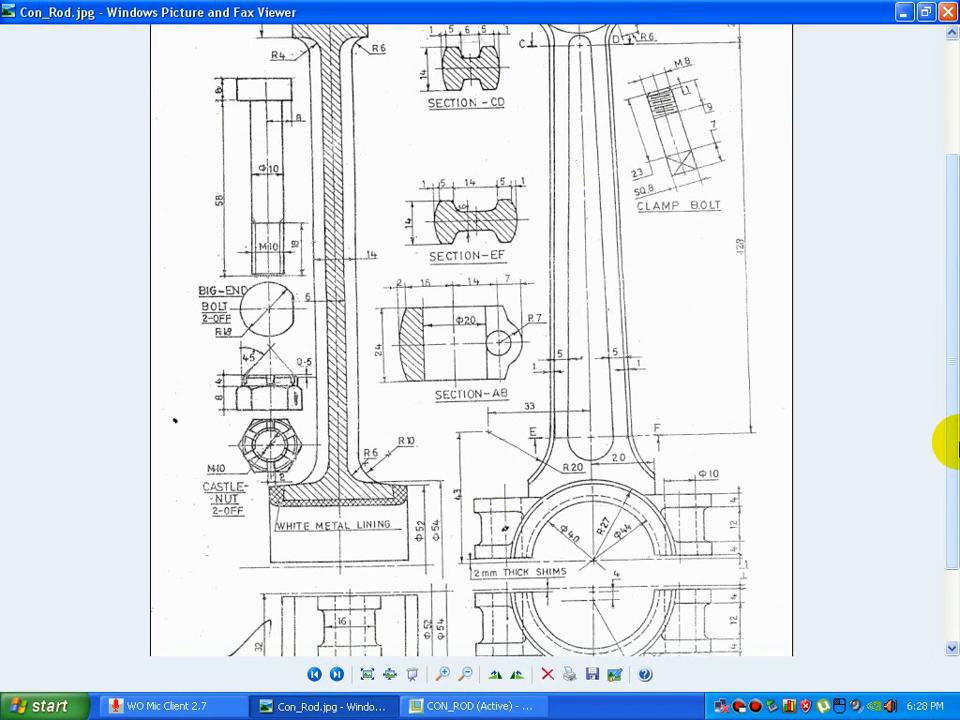
pyautogui.moveTo(946, 385)
pyautogui.mouseDown()
pyautogui.moveTo(943, 332)
pyautogui.moveTo(936, 336)
pyautogui.mouseUp()
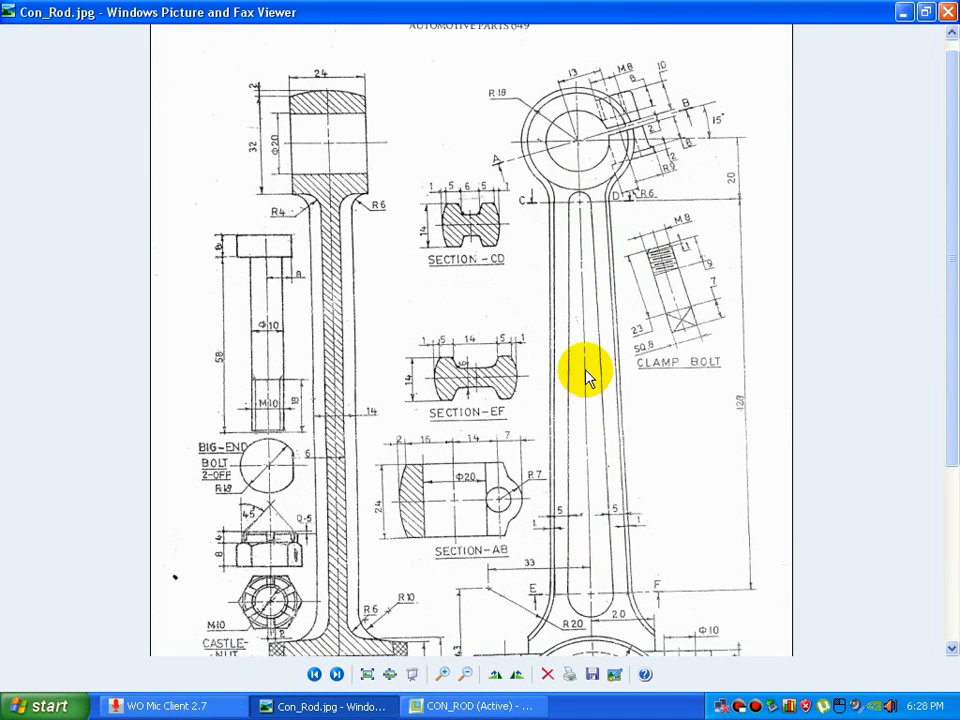
pyautogui.click(467, 705)
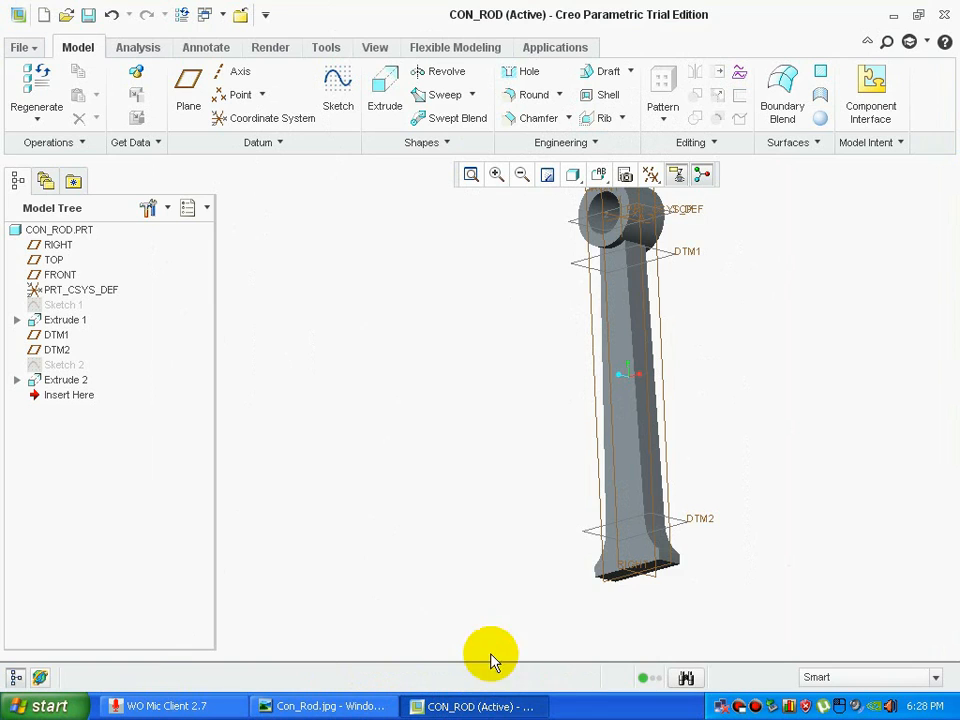
pyautogui.moveTo(498, 505); pyautogui.dragTo(519, 456, button='middle')
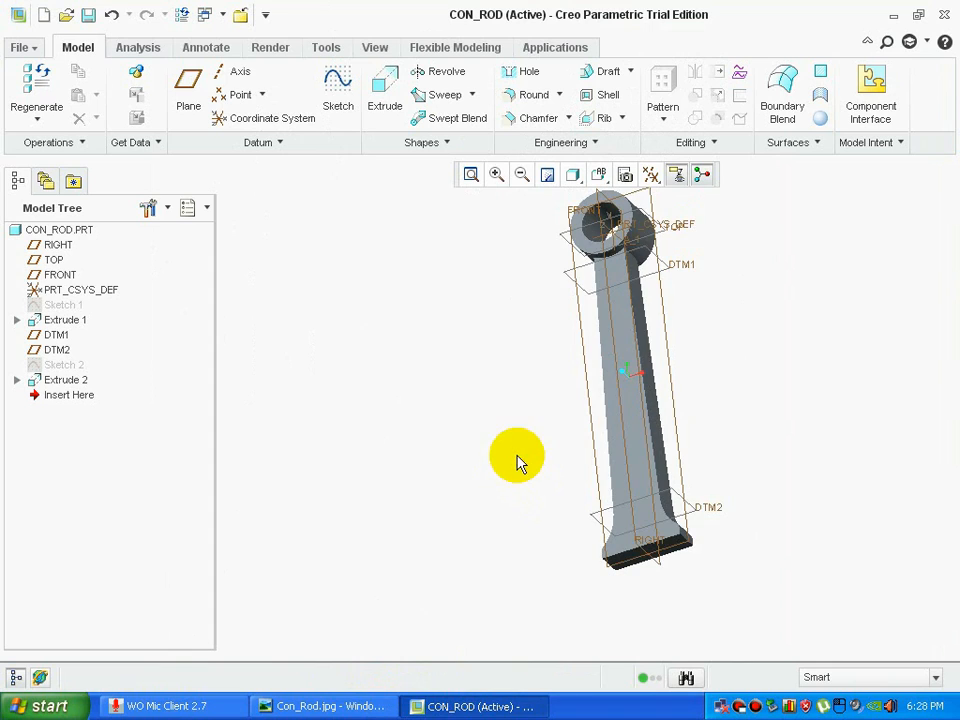
pyautogui.click(364, 702)
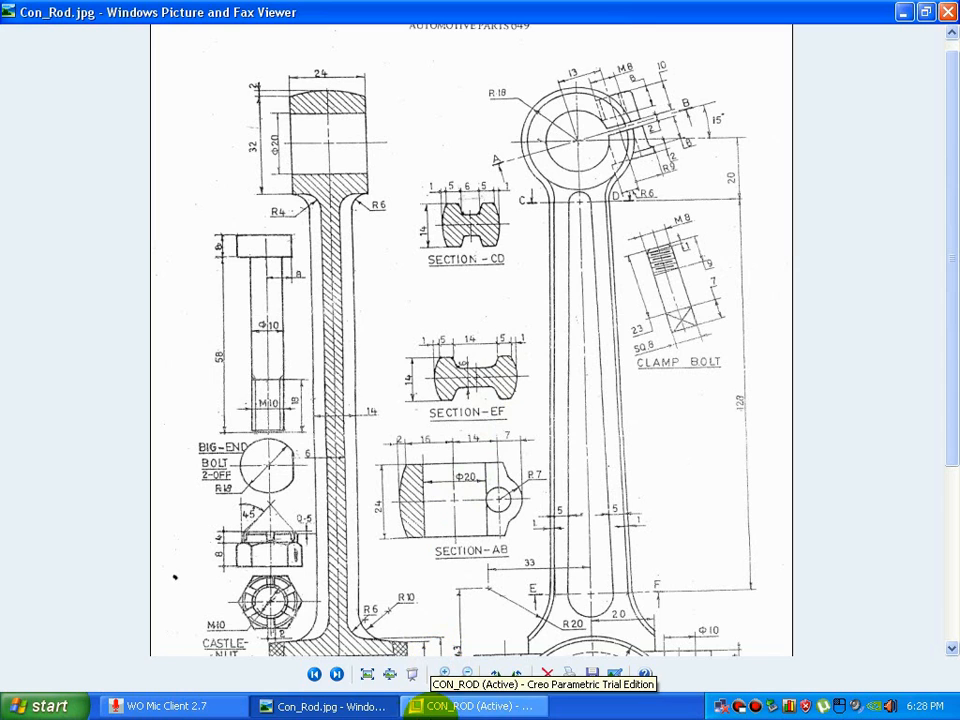
pyautogui.click(453, 707)
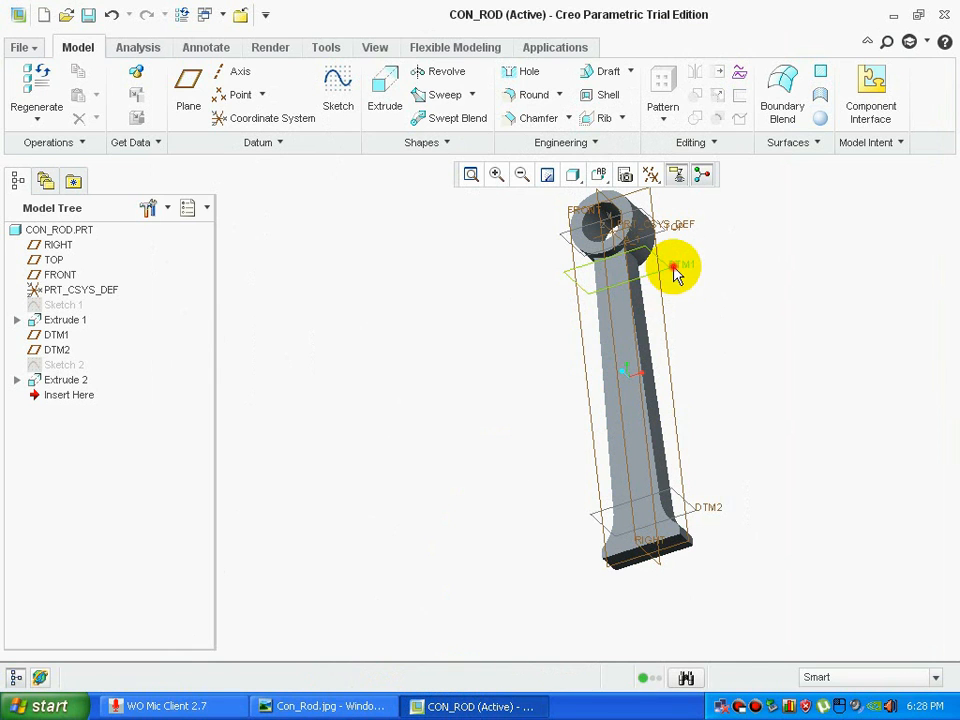
pyautogui.click(676, 268)
pyautogui.scroll(3, 689, 229)
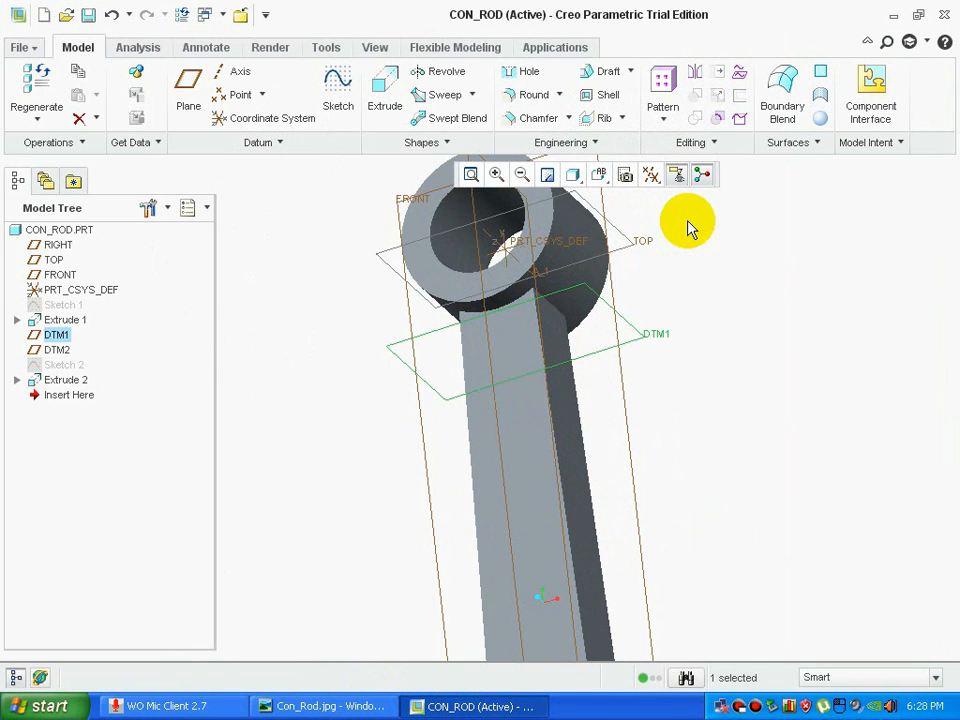
pyautogui.click(342, 110)
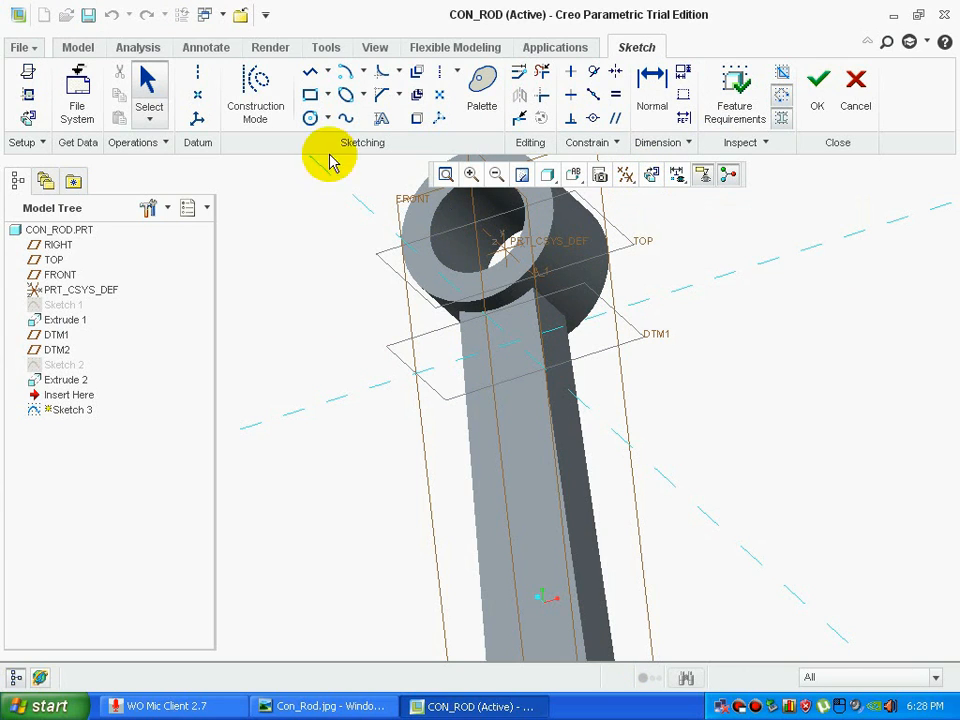
pyautogui.click(270, 108)
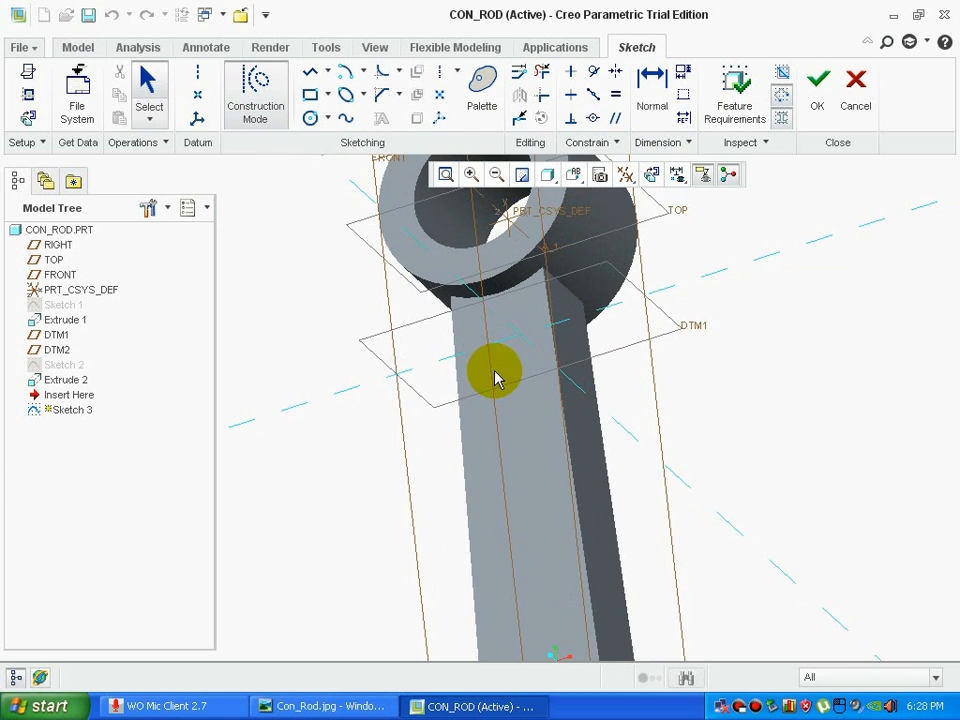
pyautogui.click(651, 178)
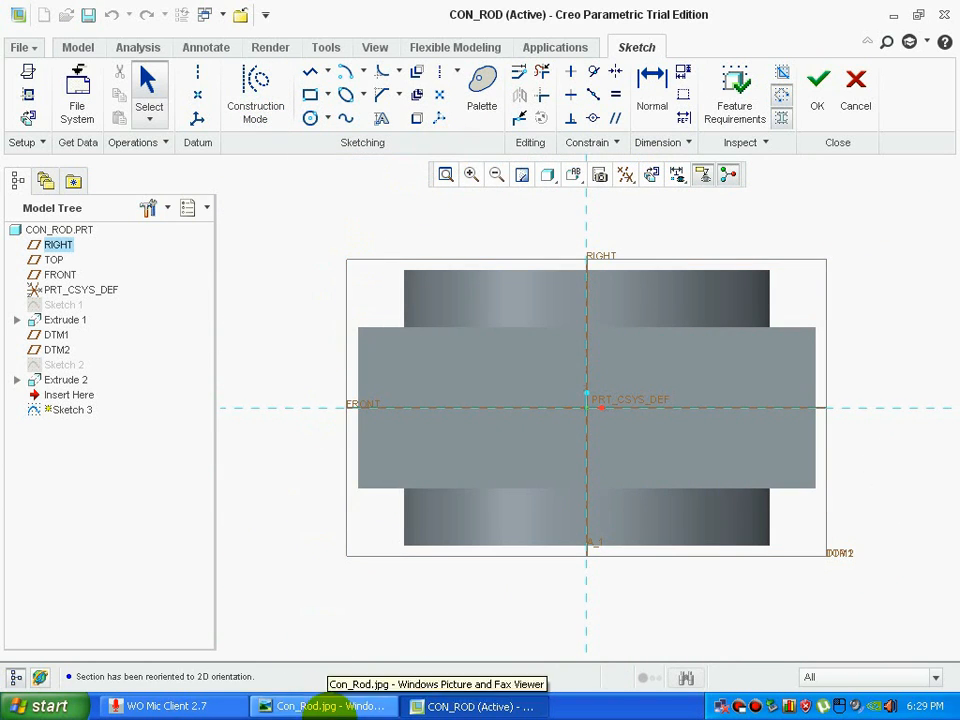
# - Check SECTION-CD in Con_Rod.jpg and draw vertical and horizontal centerlines through the sketch origin in Creo with construction mode enabled
pyautogui.click(320, 706)
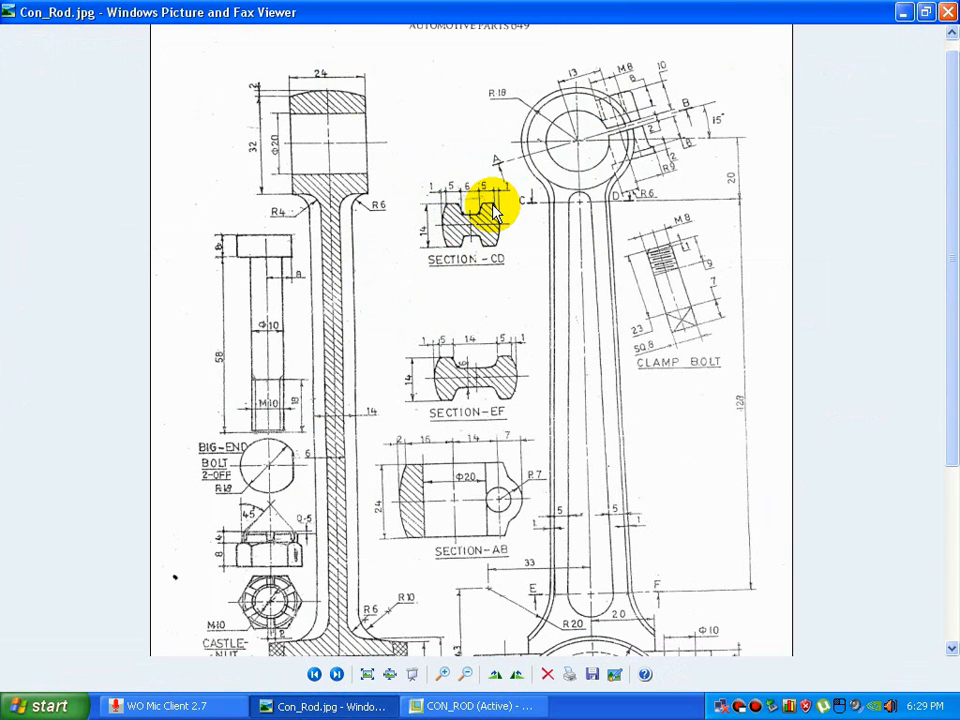
pyautogui.click(480, 706)
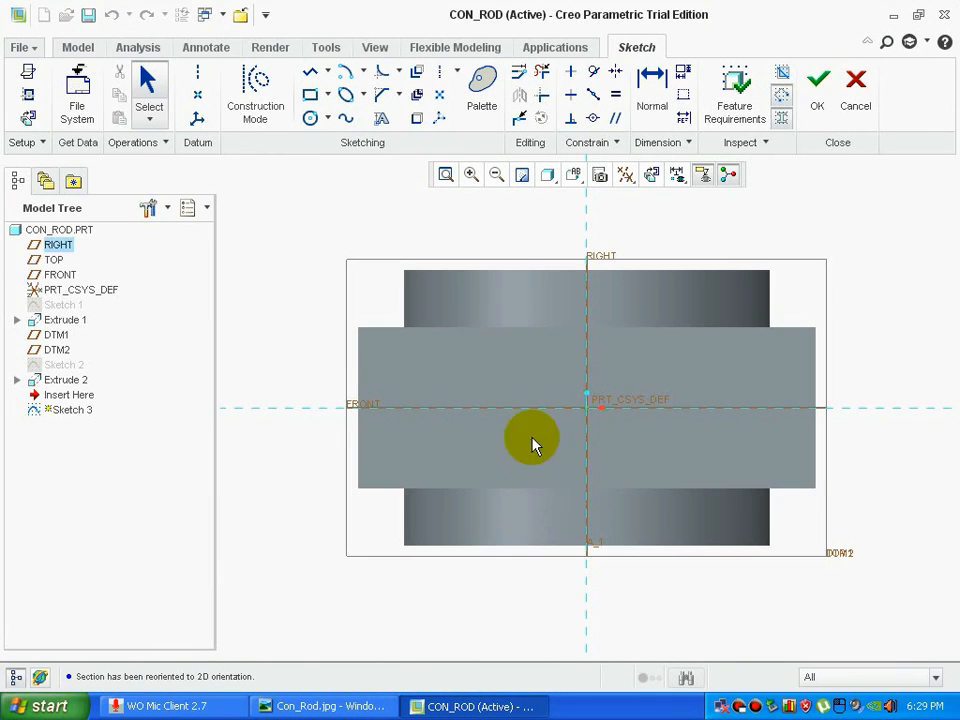
pyautogui.click(268, 112)
pyautogui.click(311, 95)
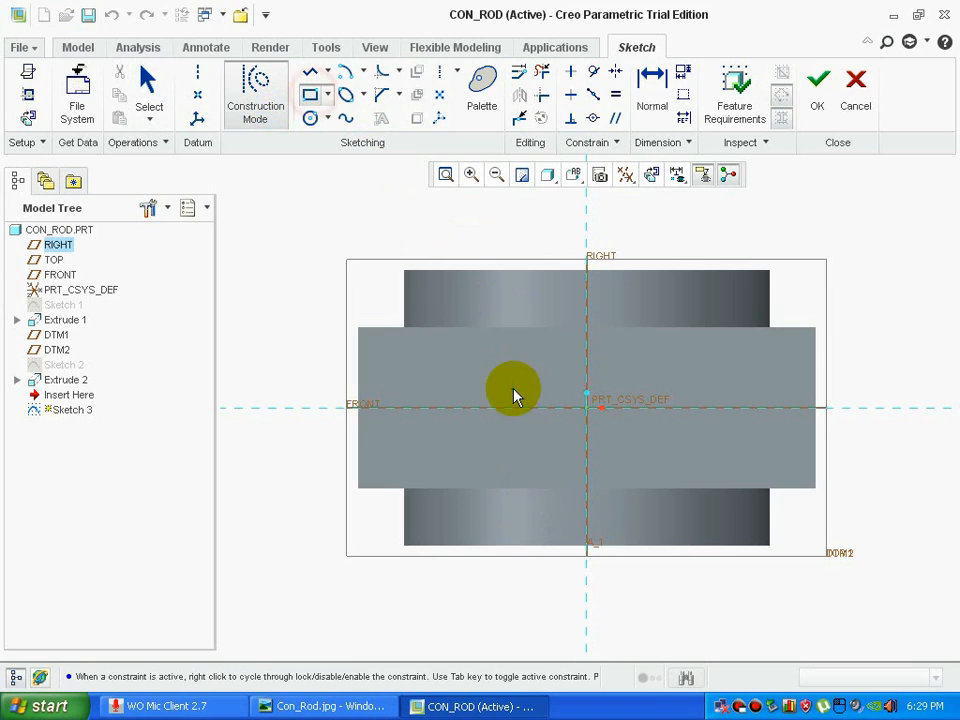
pyautogui.click(437, 75)
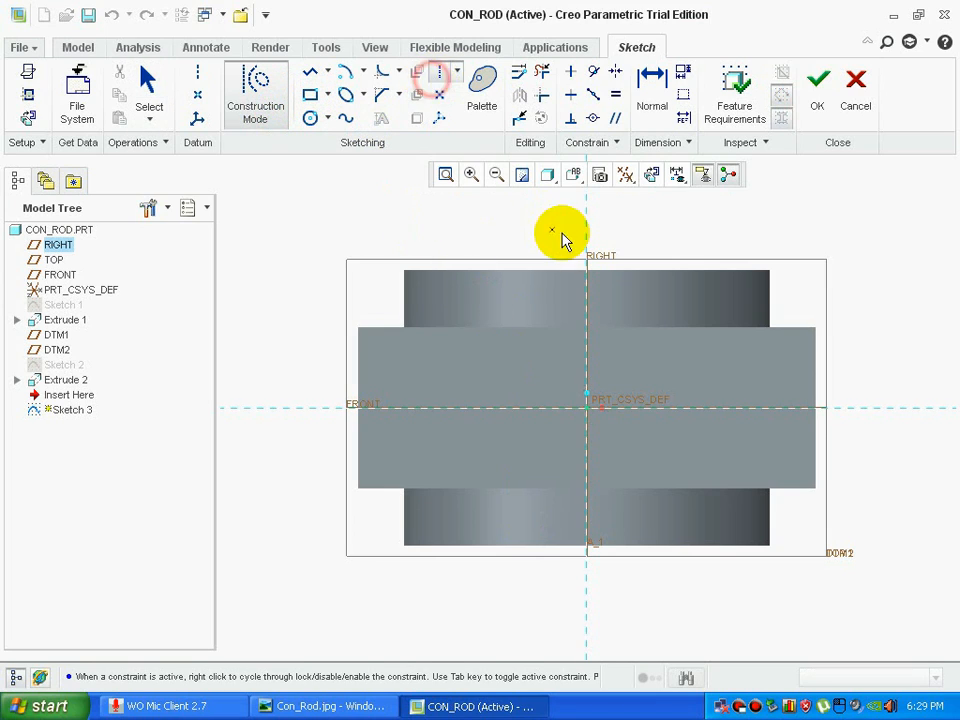
pyautogui.click(584, 241)
pyautogui.click(603, 407)
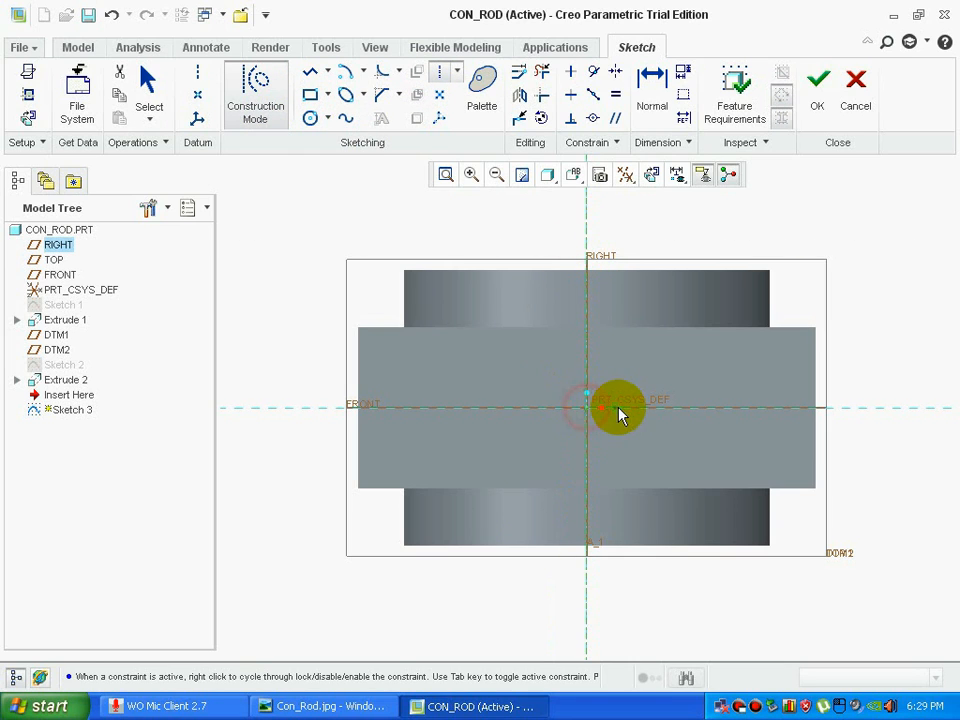
# - Draw a construction rectangle about 18.7 mm wide and 9 mm high, symmetric about both centerlines
pyautogui.click(310, 94)
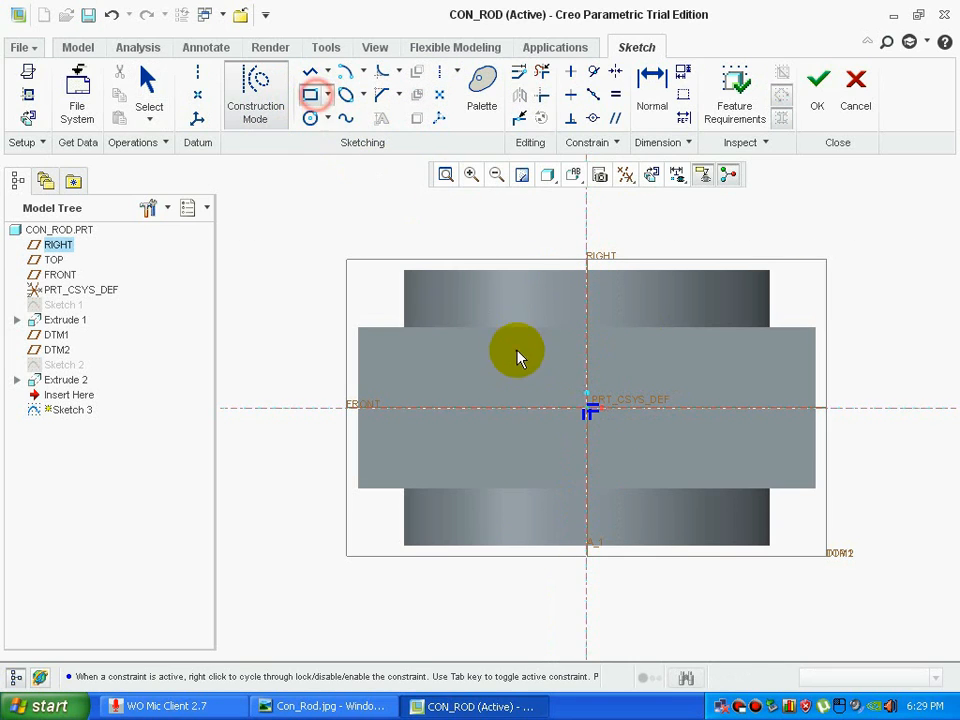
pyautogui.click(708, 463)
pyautogui.middleClick(729, 343)
pyautogui.scroll(-2, 725, 345)
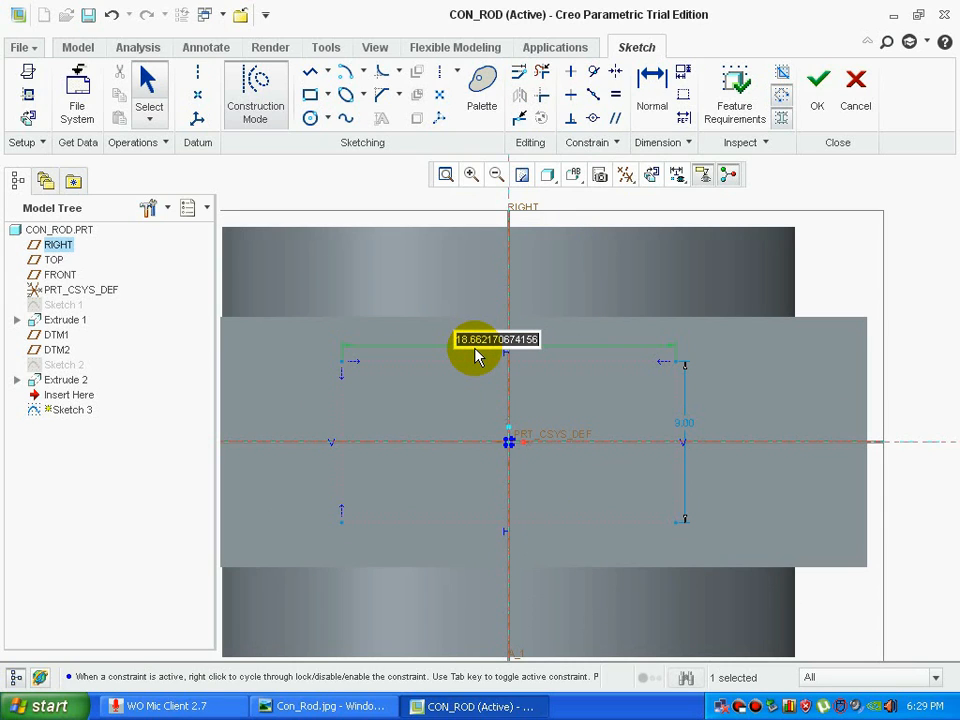
# - Set the construction rectangle to 16 mm wide and 14 mm high, then turn off construction mode
pyautogui.press('Return')
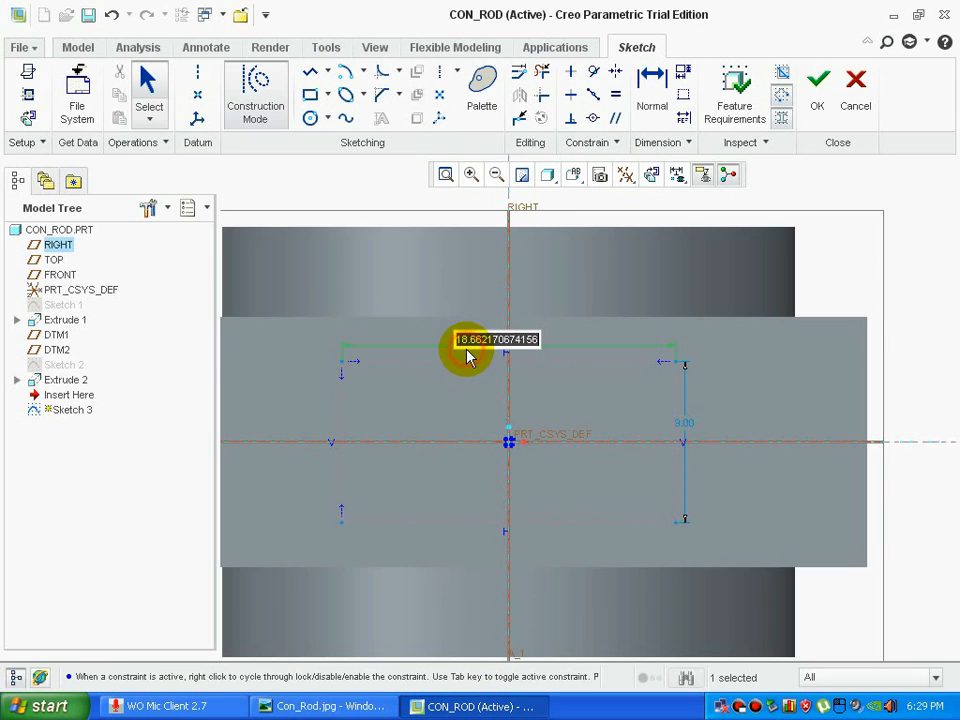
pyautogui.write('6')
pyautogui.press('Return')
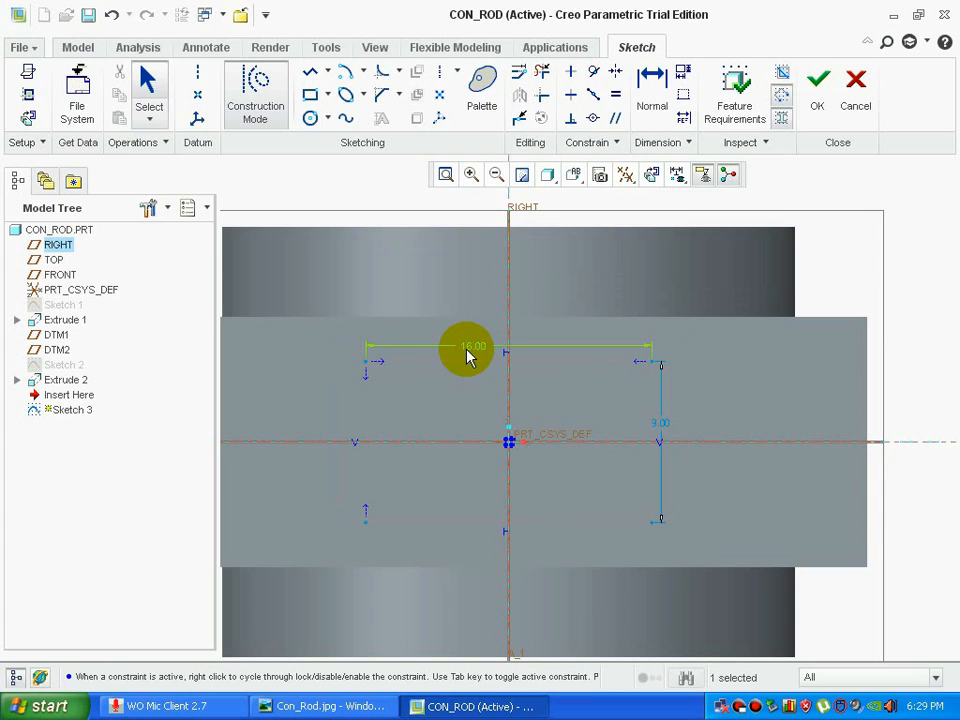
pyautogui.write('14')
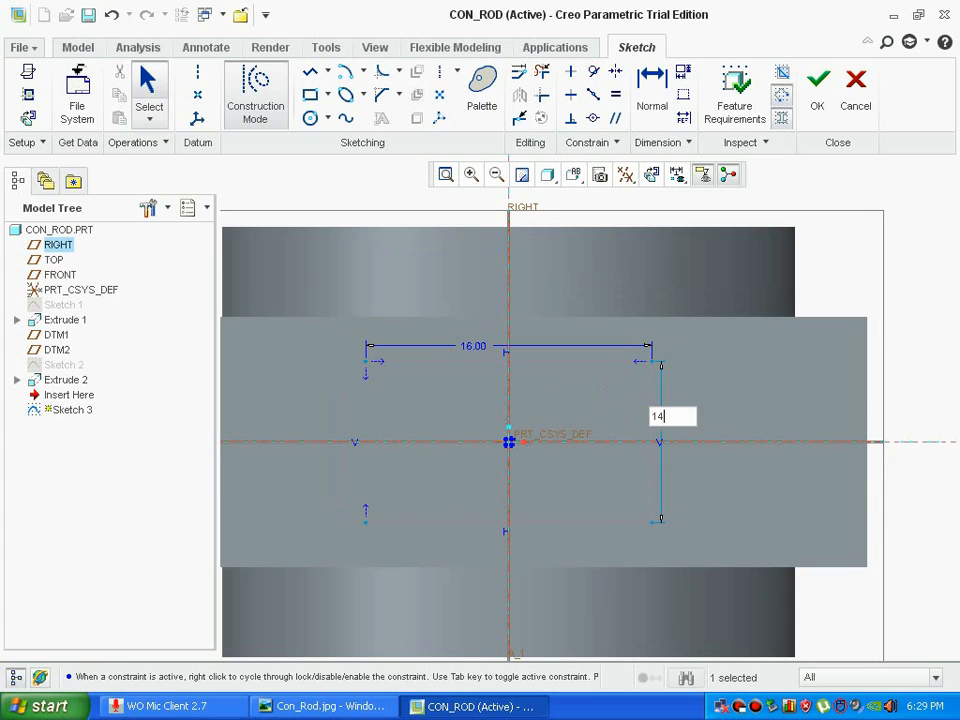
pyautogui.press('Return')
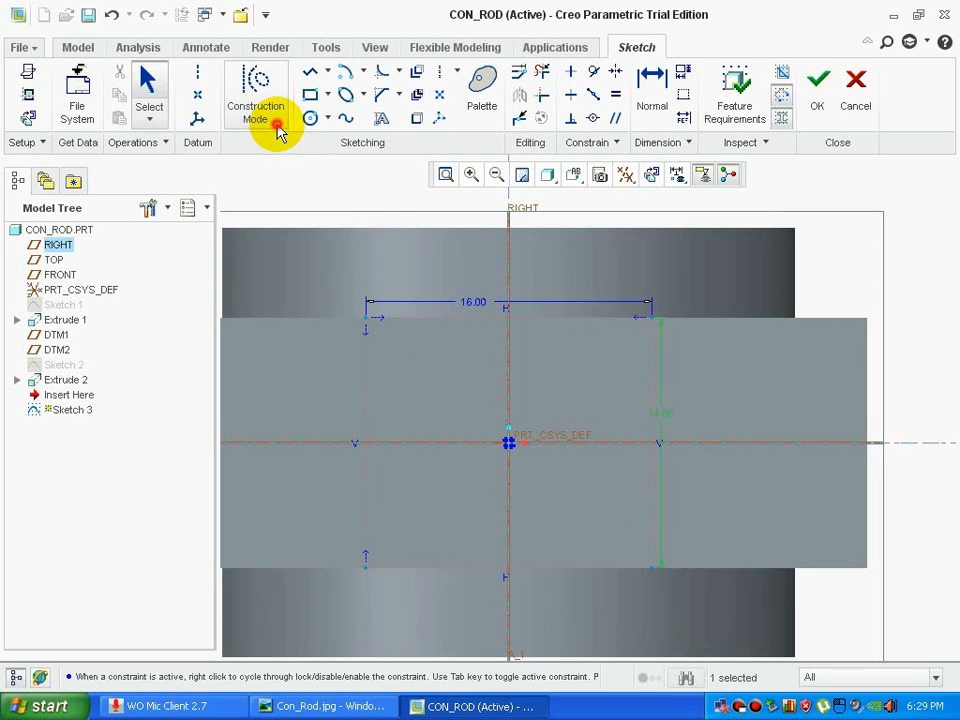
# - Add a vertical centerline 1 mm outside the rectangle's left side, as given by SECTION-CD in Con_Rod.jpg
pyautogui.click(440, 76)
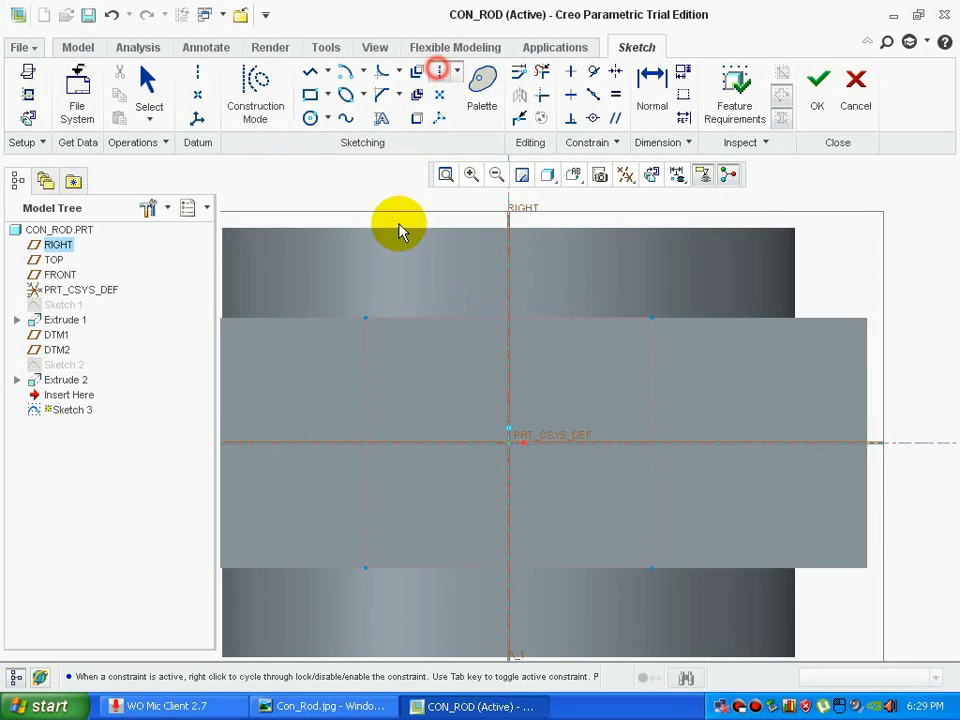
pyautogui.click(327, 440)
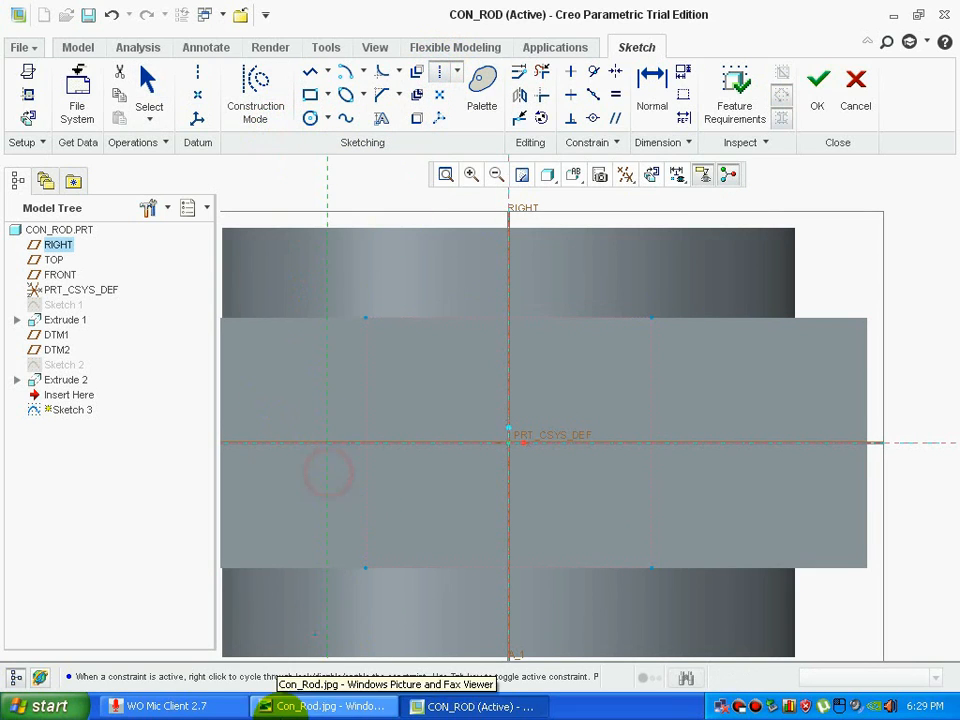
pyautogui.click(322, 706)
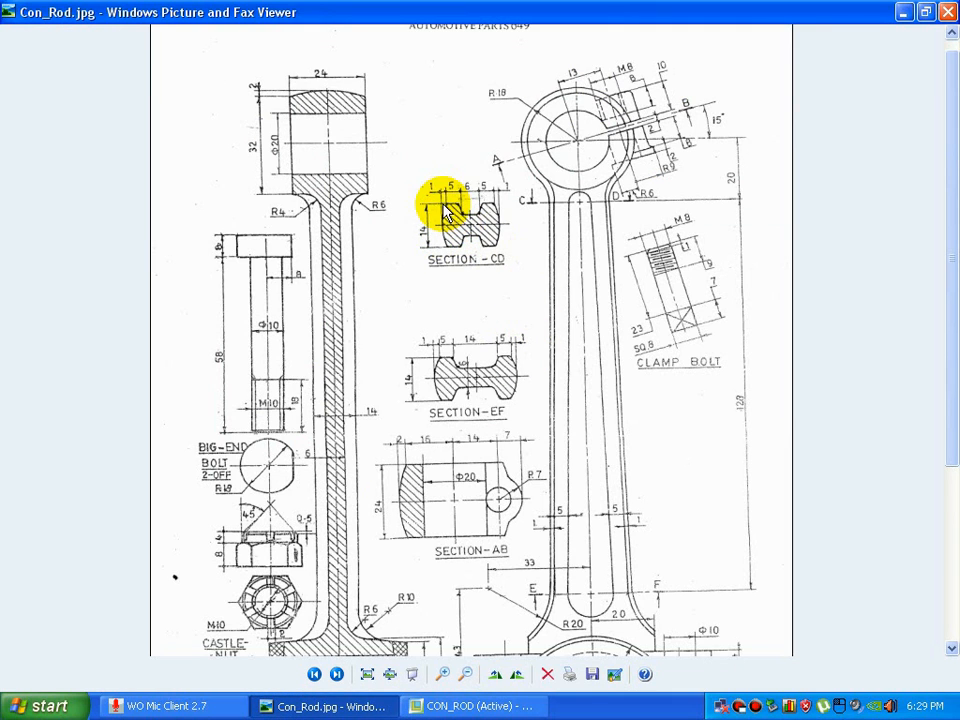
pyautogui.click(470, 706)
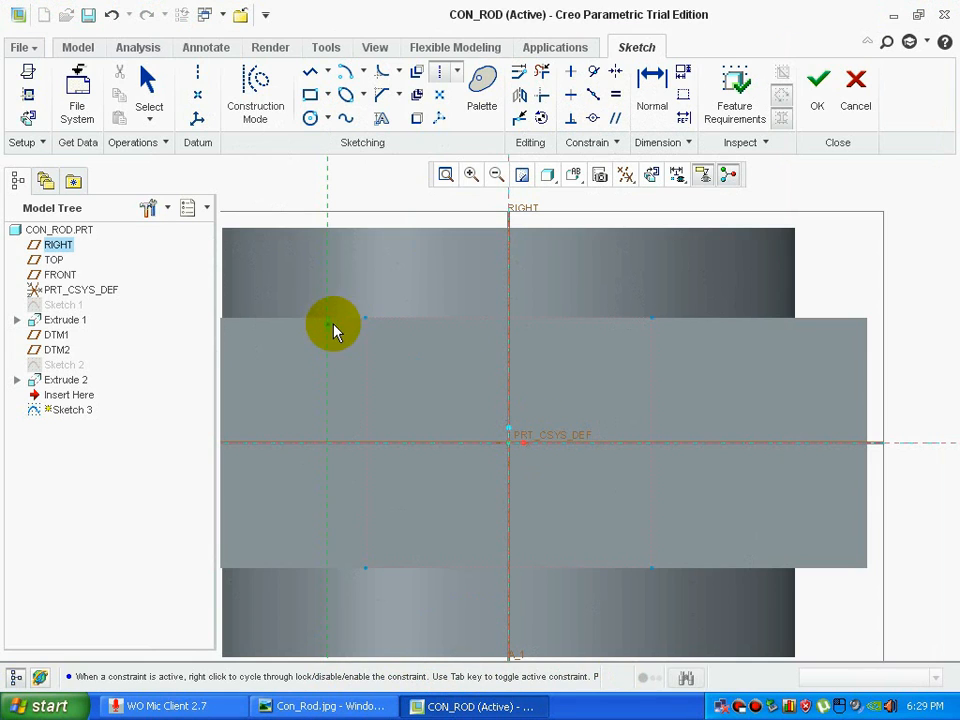
pyautogui.middleClick(399, 265)
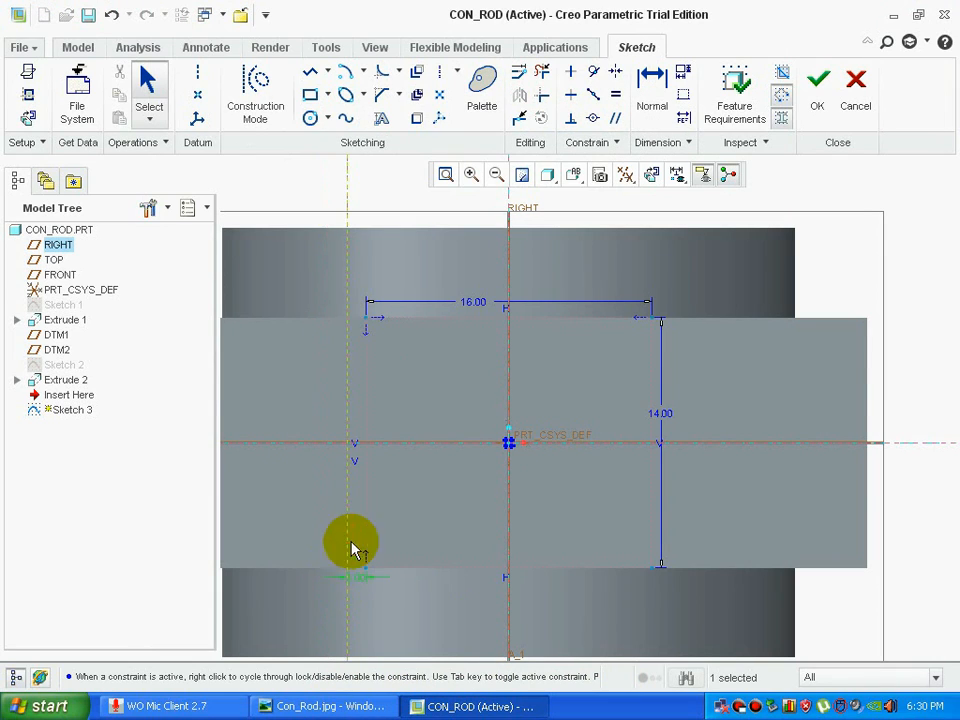
# - Draw a spline from the rectangle's upper-left to lower-left corner, bulging out to where the offset centerline meets the horizontal centerline
pyautogui.click(345, 118)
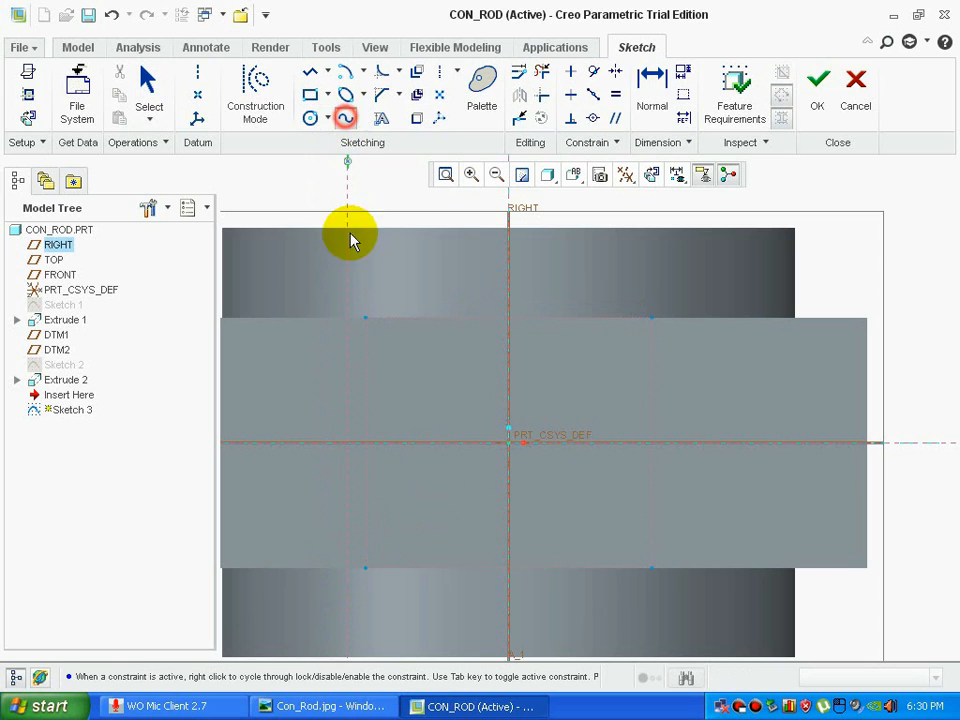
pyautogui.click(365, 320)
pyautogui.click(347, 442)
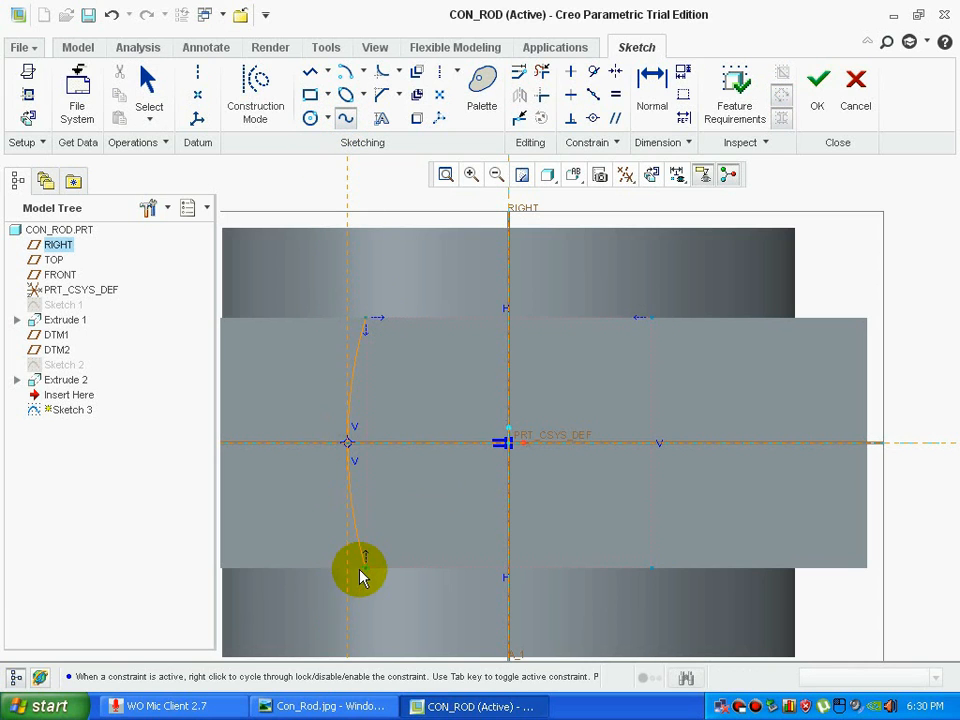
pyautogui.middleClick(398, 505)
pyautogui.scroll(-2, 399, 504)
pyautogui.scroll(3, 426, 570)
pyautogui.scroll(-1, 426, 564)
# - Recheck SECTION-CD in Con_Rod.jpg and add a vertical centerline inside the rectangle, near its left side
pyautogui.click(308, 706)
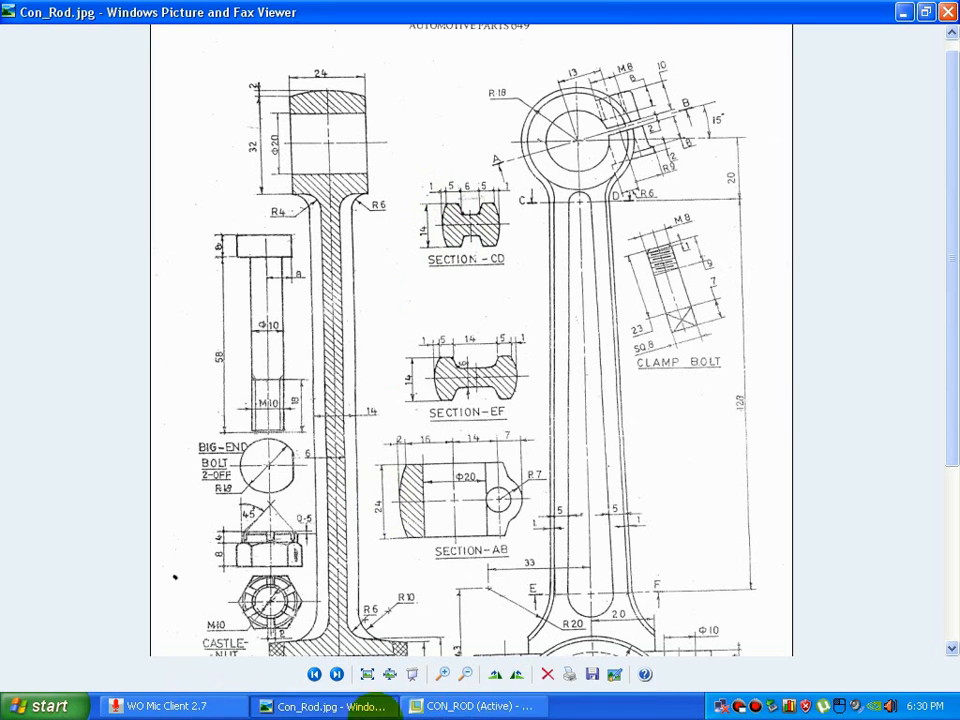
pyautogui.click(470, 706)
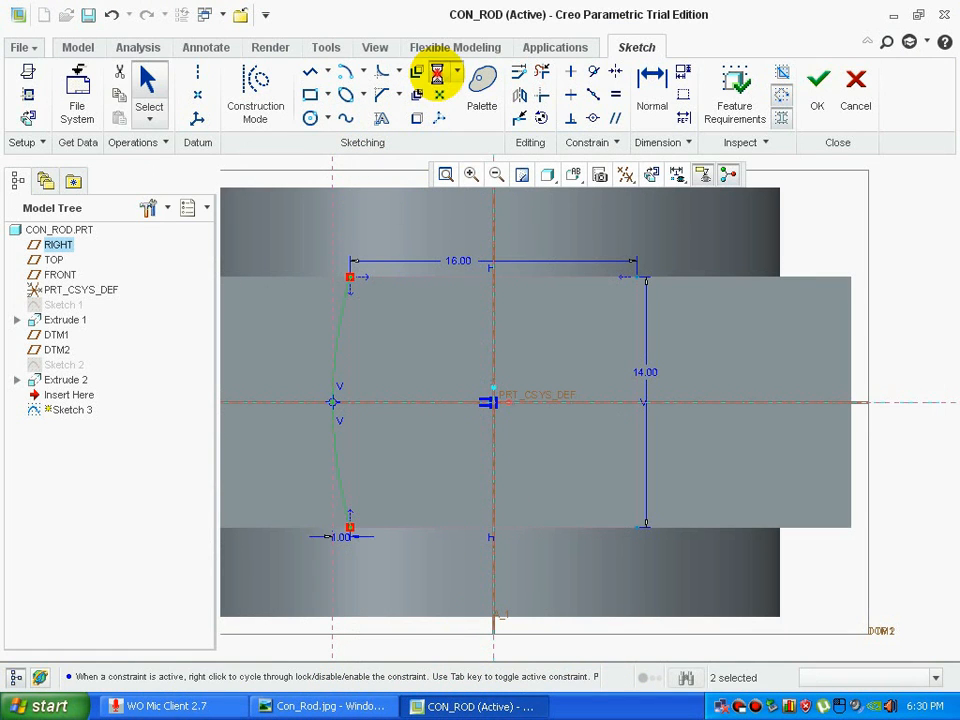
pyautogui.click(382, 318)
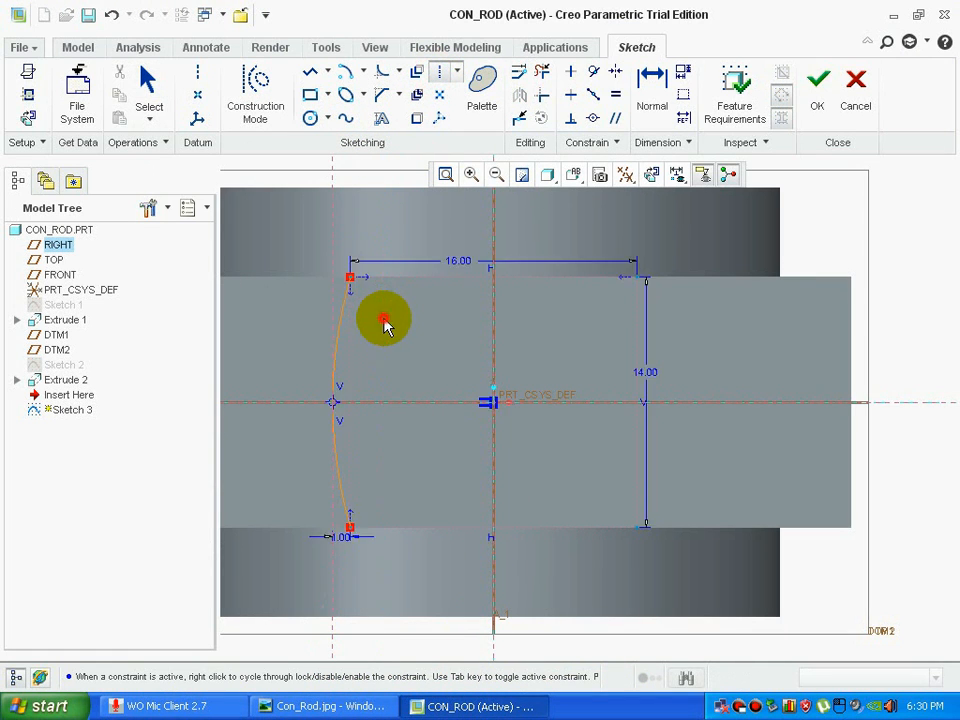
pyautogui.middleClick(398, 300)
pyautogui.scroll(-4, 364, 251)
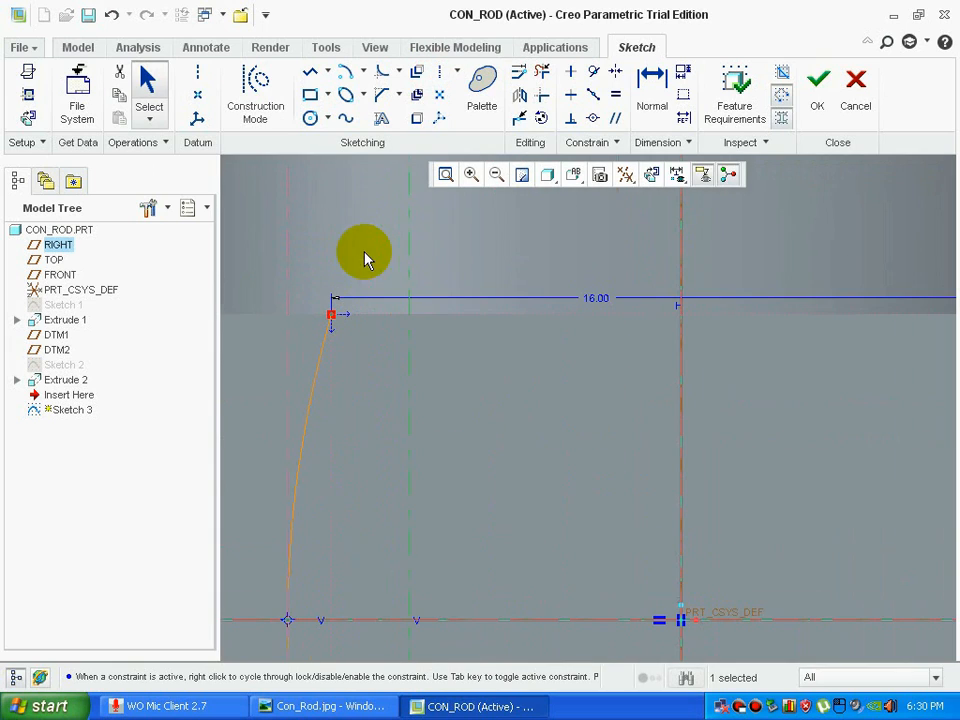
# - Dimension the inner vertical centerline 2.5 mm from the rectangle's upper-left corner
pyautogui.click(655, 100)
pyautogui.click(333, 318)
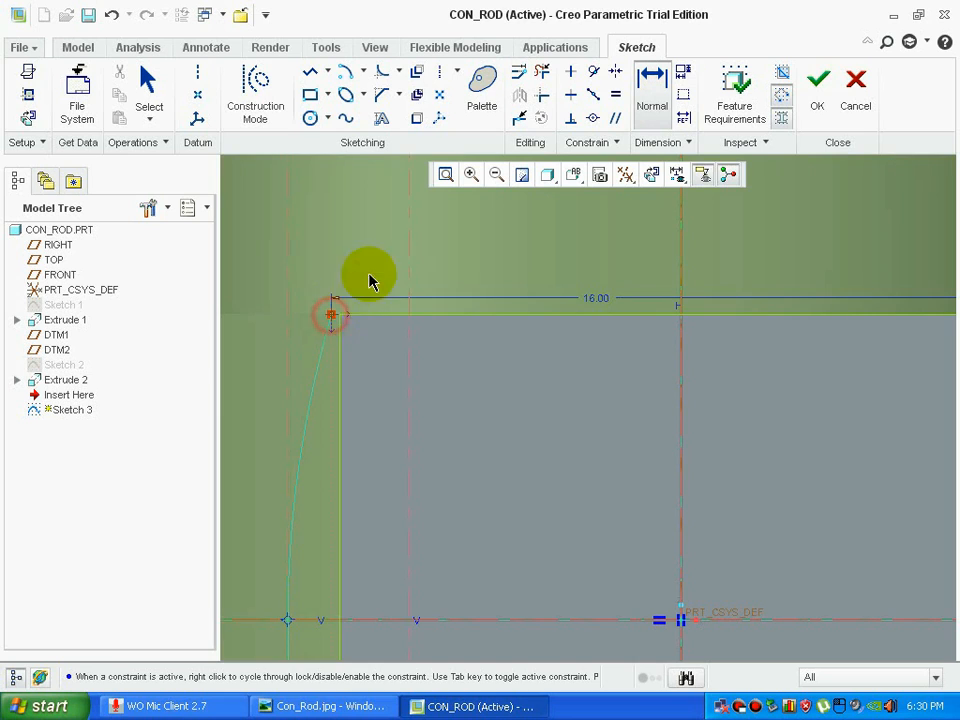
pyautogui.click(409, 265)
pyautogui.middleClick(390, 260)
pyautogui.write('2.50')
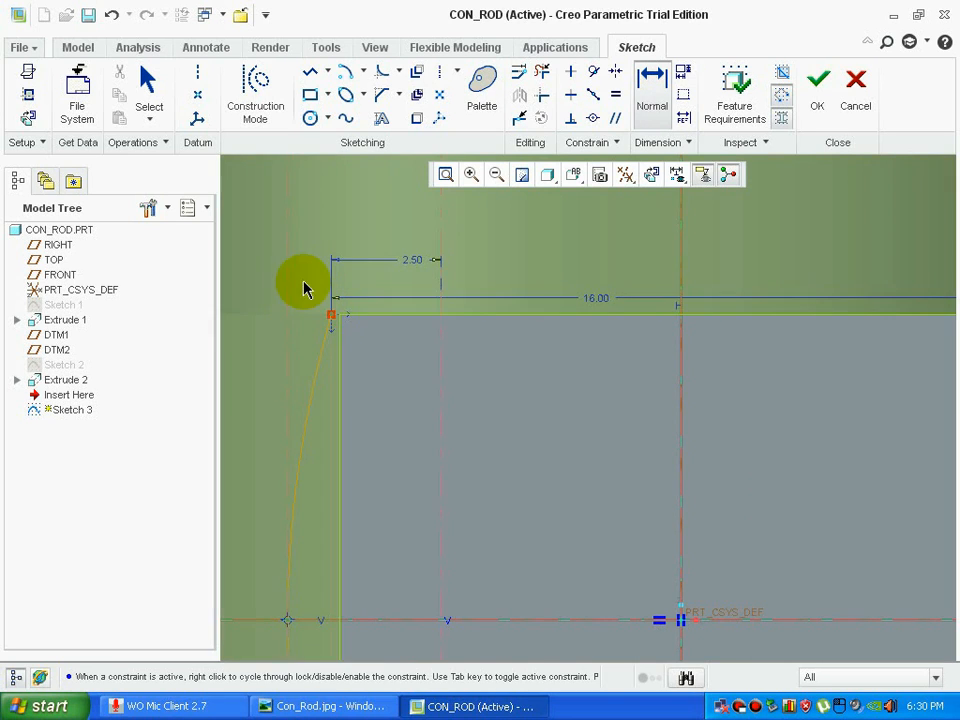
pyautogui.scroll(3, 288, 280)
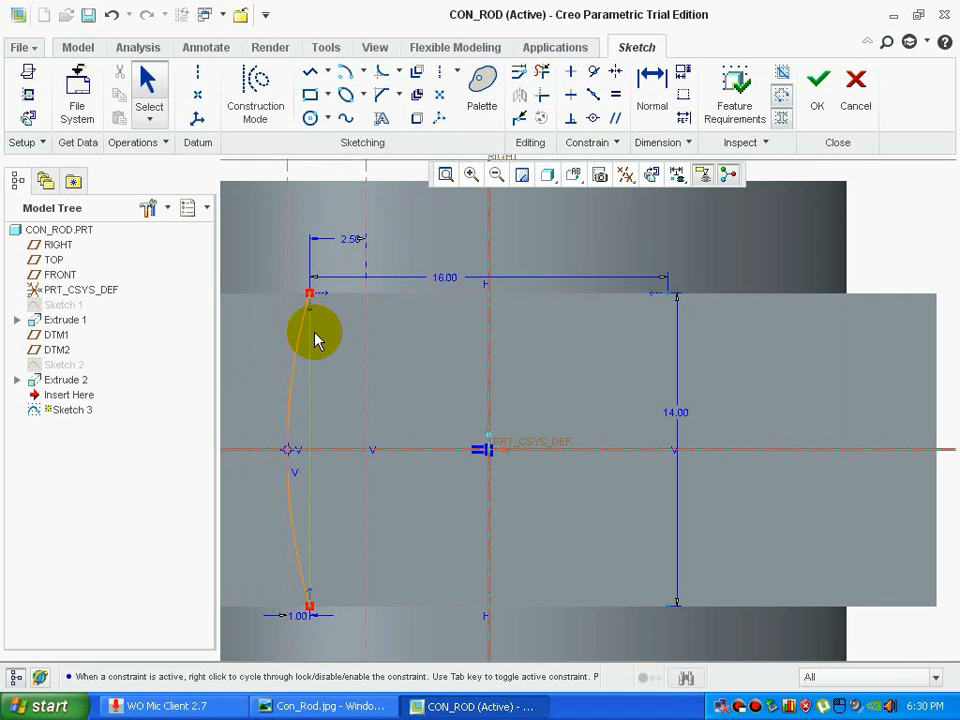
# - Mirror the spline about the inner centerline, and mirror both splines about the sketch's central vertical axis
pyautogui.click(519, 95)
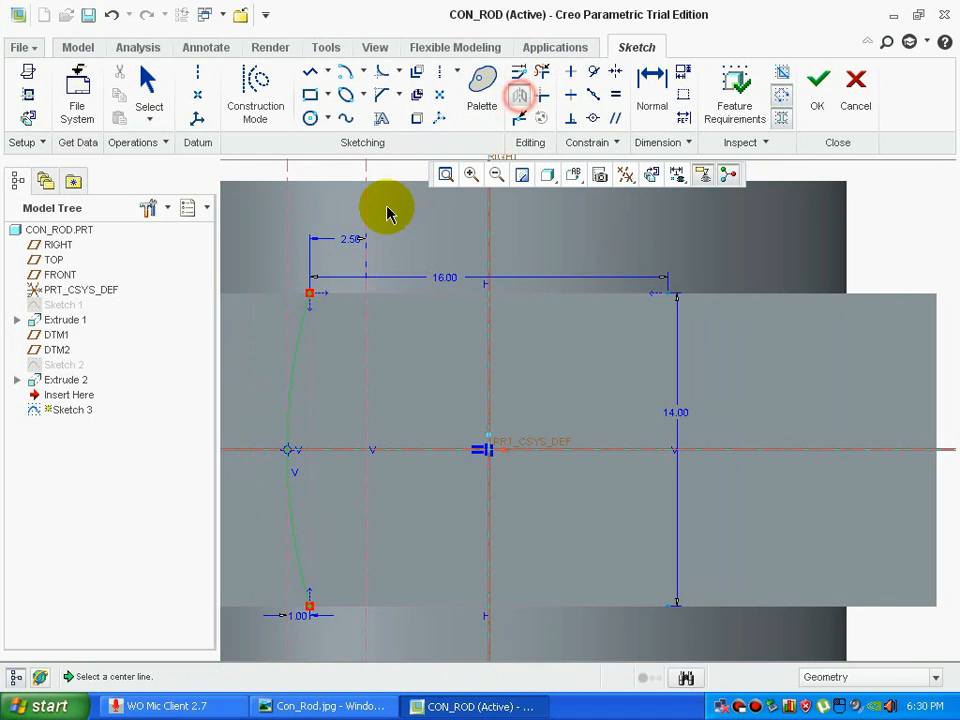
pyautogui.click(367, 200)
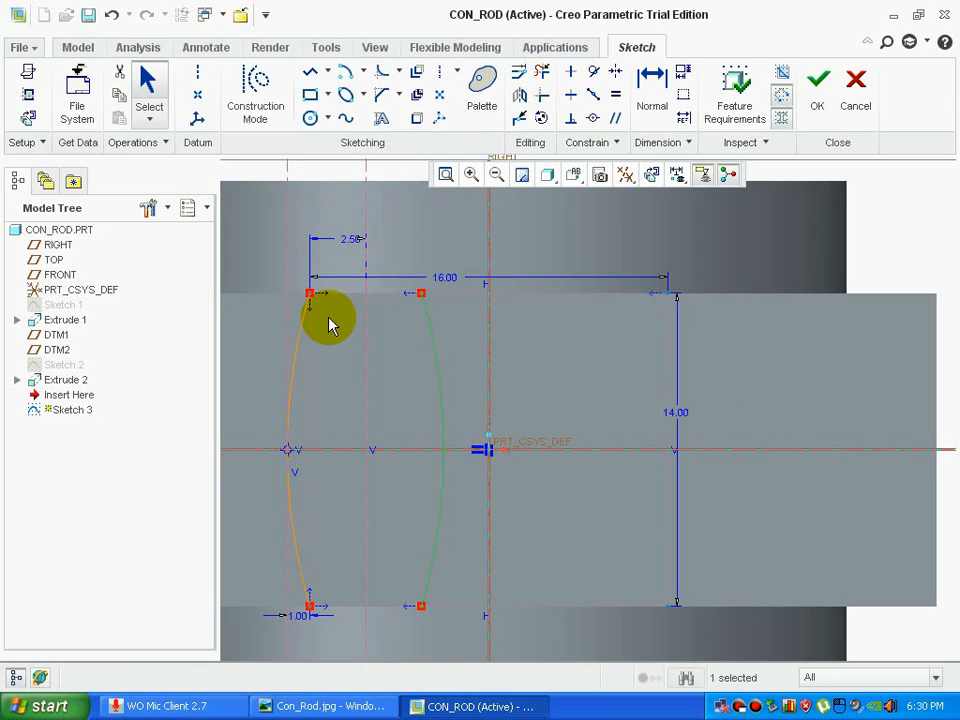
pyautogui.click(301, 328)
pyautogui.keyDown('ctrl'); pyautogui.click(434, 343); pyautogui.keyUp('ctrl')
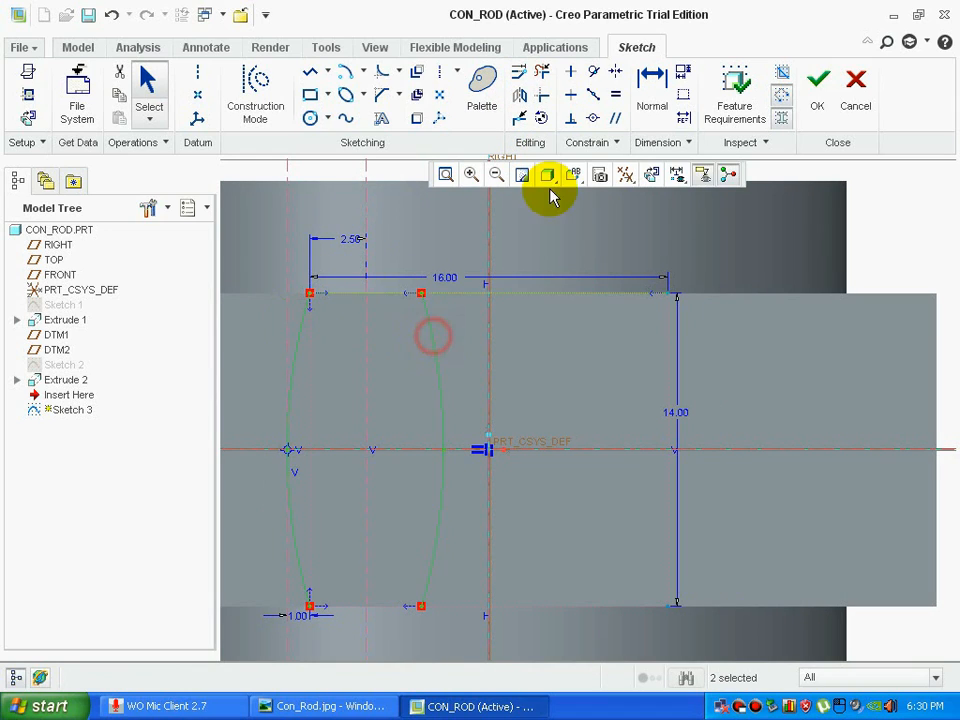
pyautogui.click(521, 95)
pyautogui.click(490, 213)
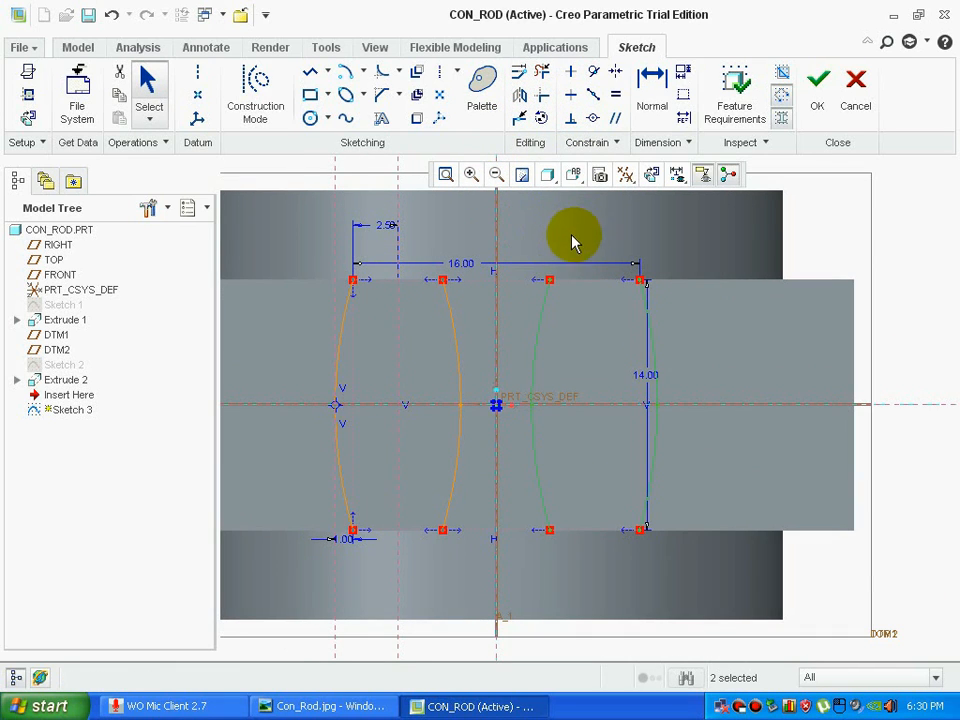
# - Draw a horizontal line across the two inner splines, 3 mm above the horizontal axis, per the web thickness in Con_Rod.jpg
pyautogui.click(312, 73)
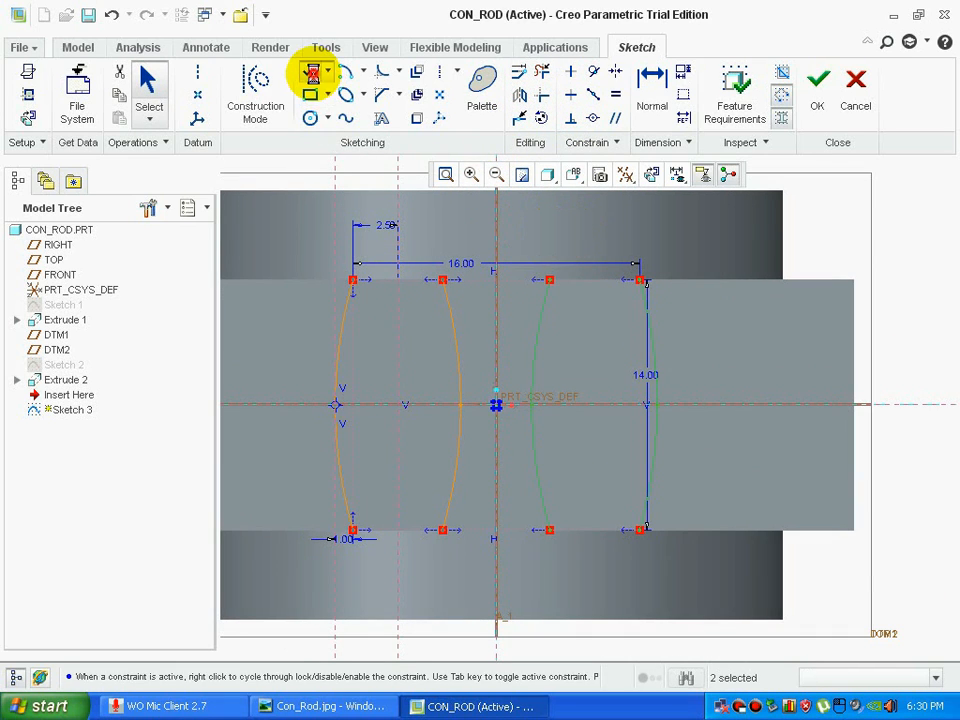
pyautogui.click(431, 367)
pyautogui.middleClick(582, 358)
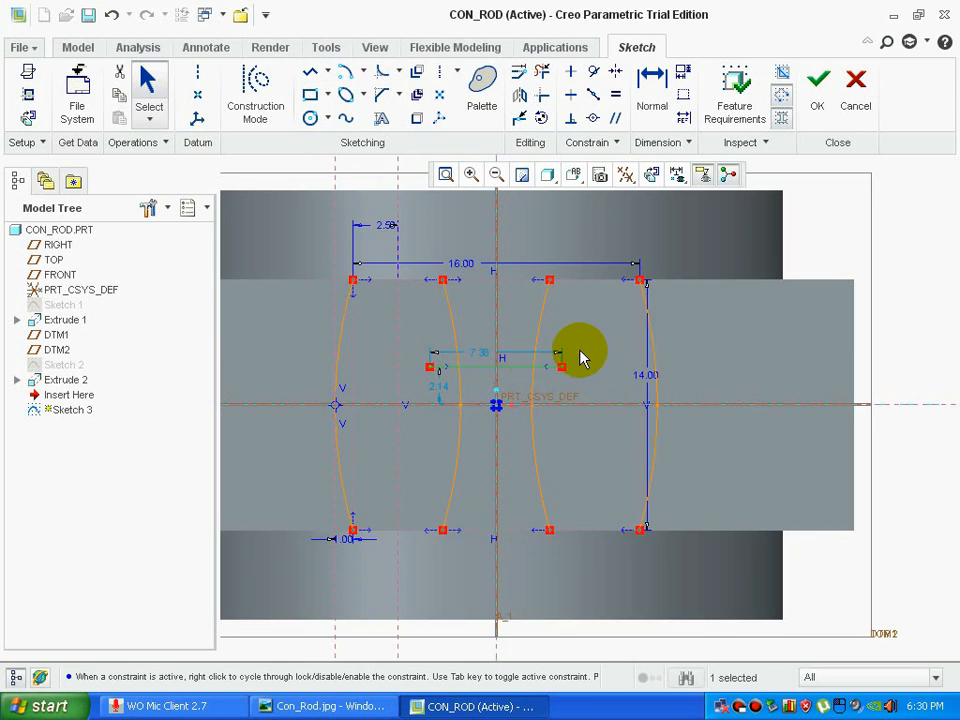
pyautogui.scroll(3, 535, 365)
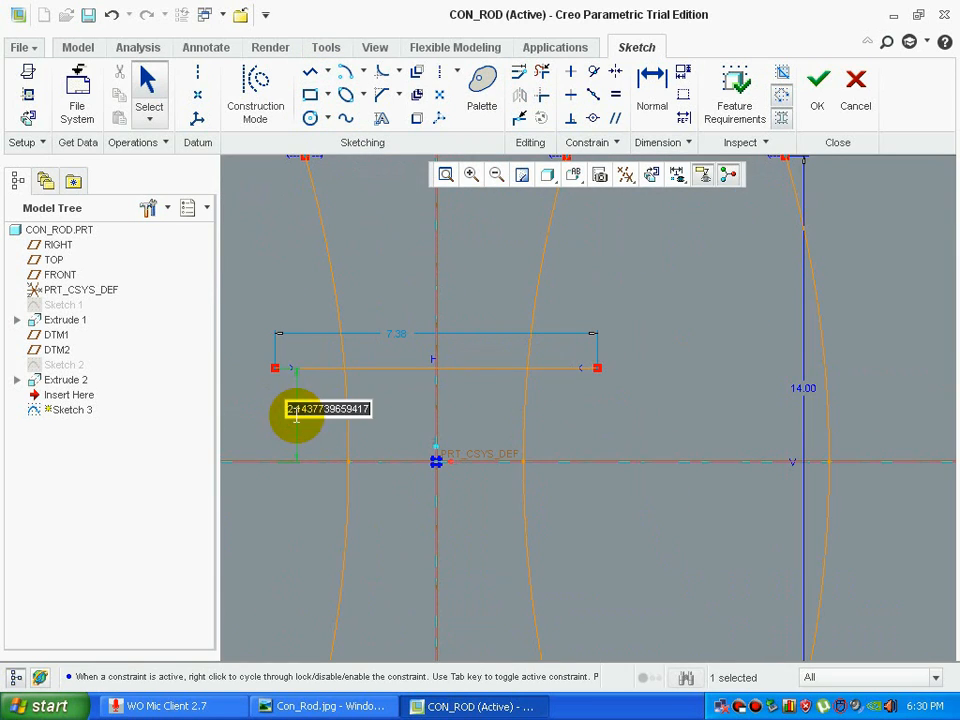
pyautogui.click(322, 706)
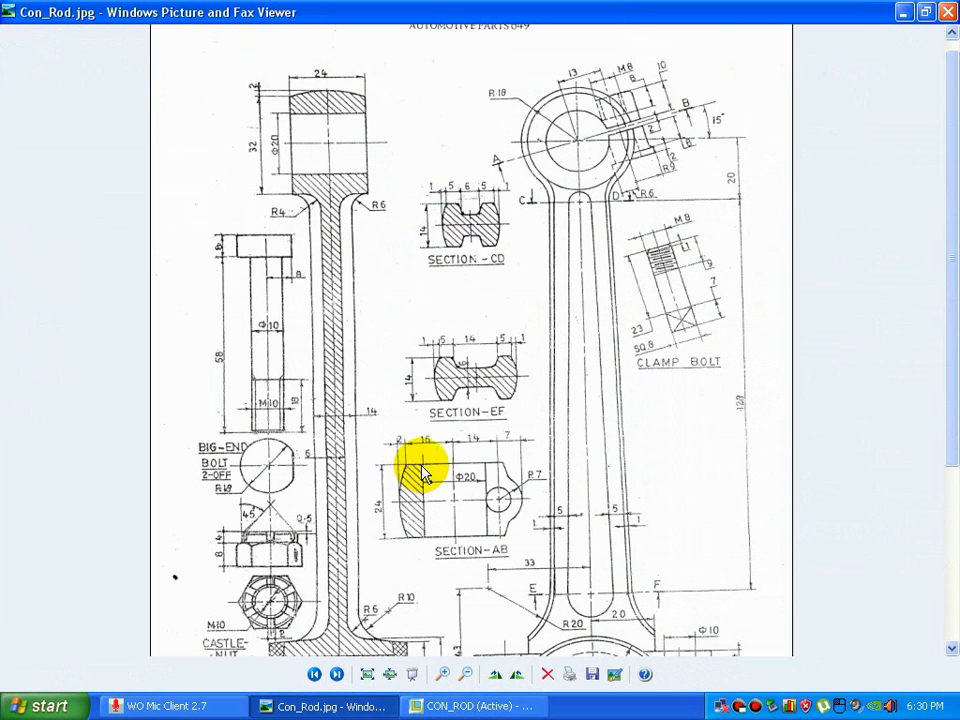
pyautogui.hotkey('alt', 'Tab')
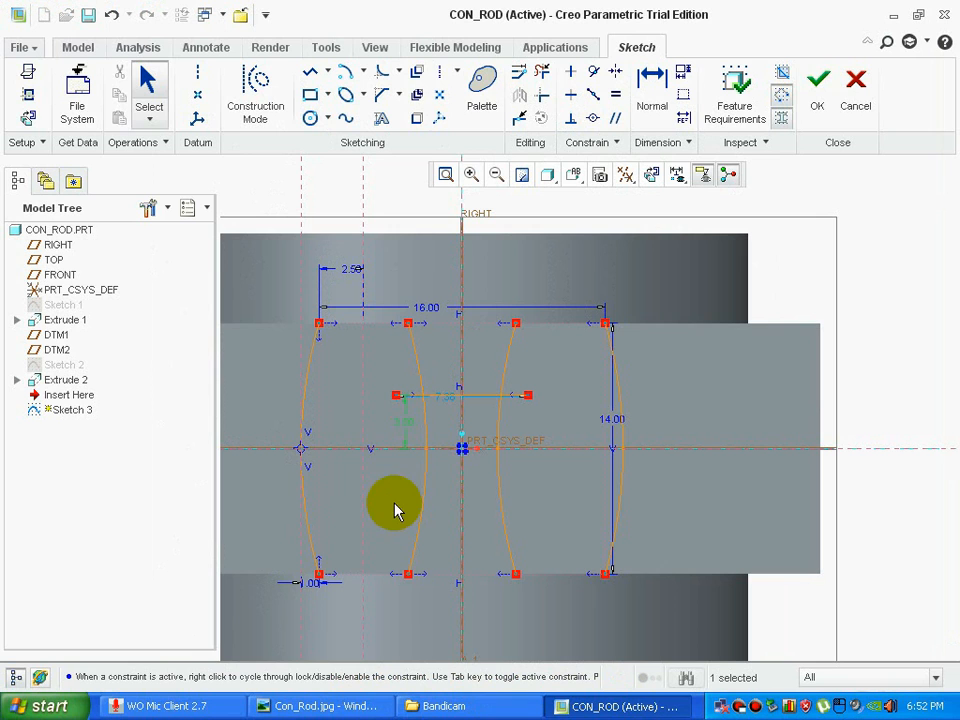
# - Join the inner splines' upper ends with a line, trim away everything outside the closed pocket profile, and finish the sketch
pyautogui.click(312, 72)
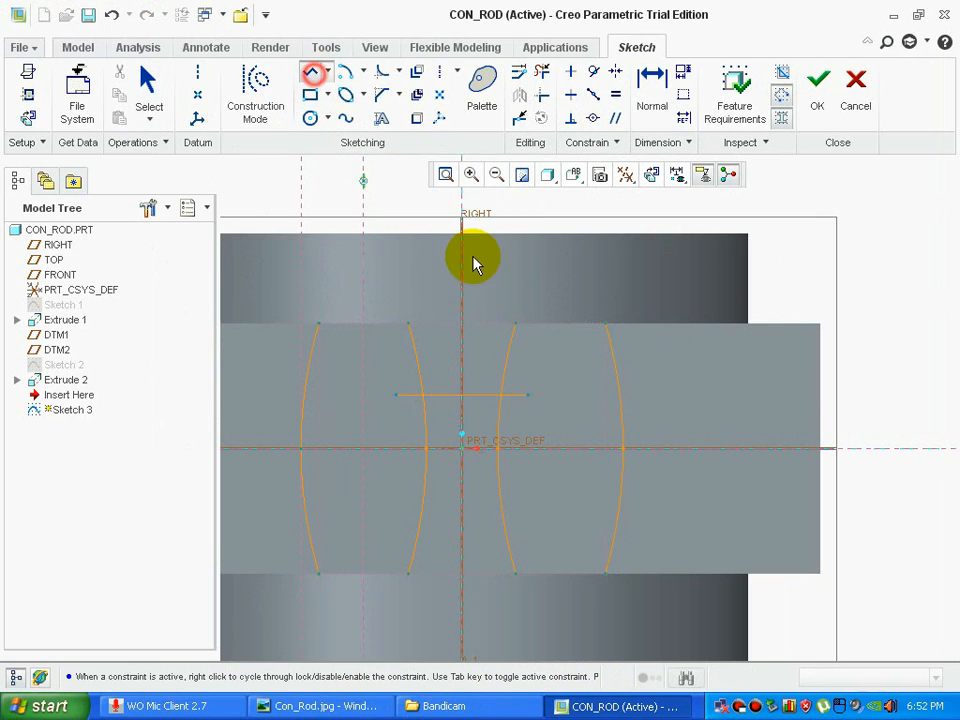
pyautogui.middleClick(534, 293)
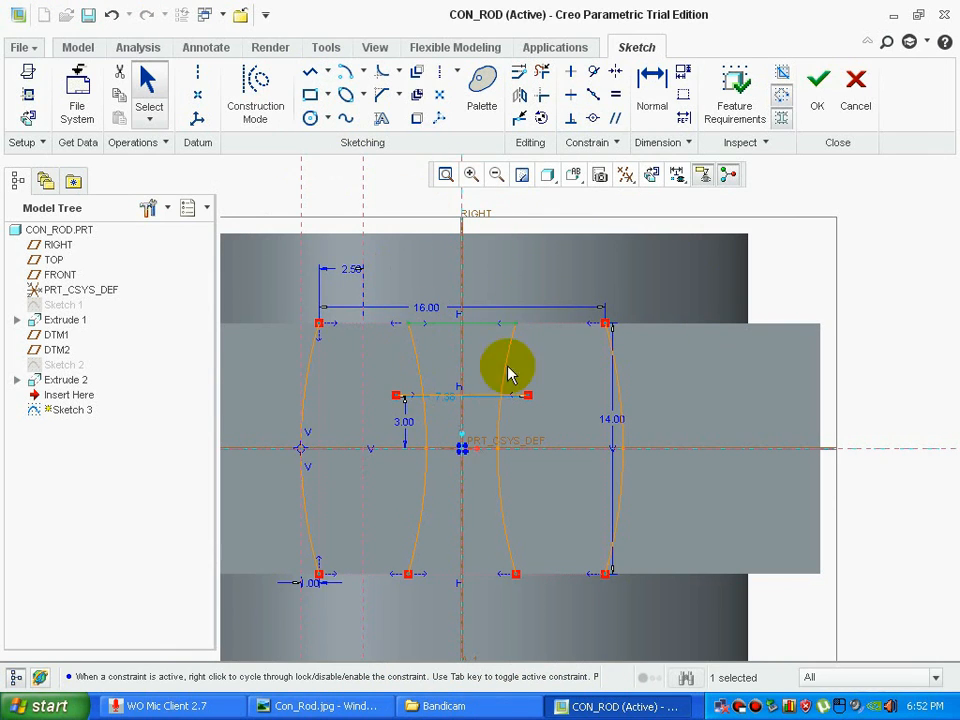
pyautogui.click(543, 71)
pyautogui.moveTo(347, 339)
pyautogui.mouseDown()
pyautogui.moveTo(204, 418)
pyautogui.moveTo(319, 493)
pyautogui.moveTo(304, 369)
pyautogui.moveTo(418, 435)
pyautogui.moveTo(408, 420)
pyautogui.moveTo(505, 510)
pyautogui.mouseUp()
pyautogui.moveTo(507, 422)
pyautogui.mouseDown()
pyautogui.moveTo(546, 489)
pyautogui.moveTo(626, 510)
pyautogui.moveTo(615, 407)
pyautogui.moveTo(630, 368)
pyautogui.mouseUp()
pyautogui.middleClick(630, 368)
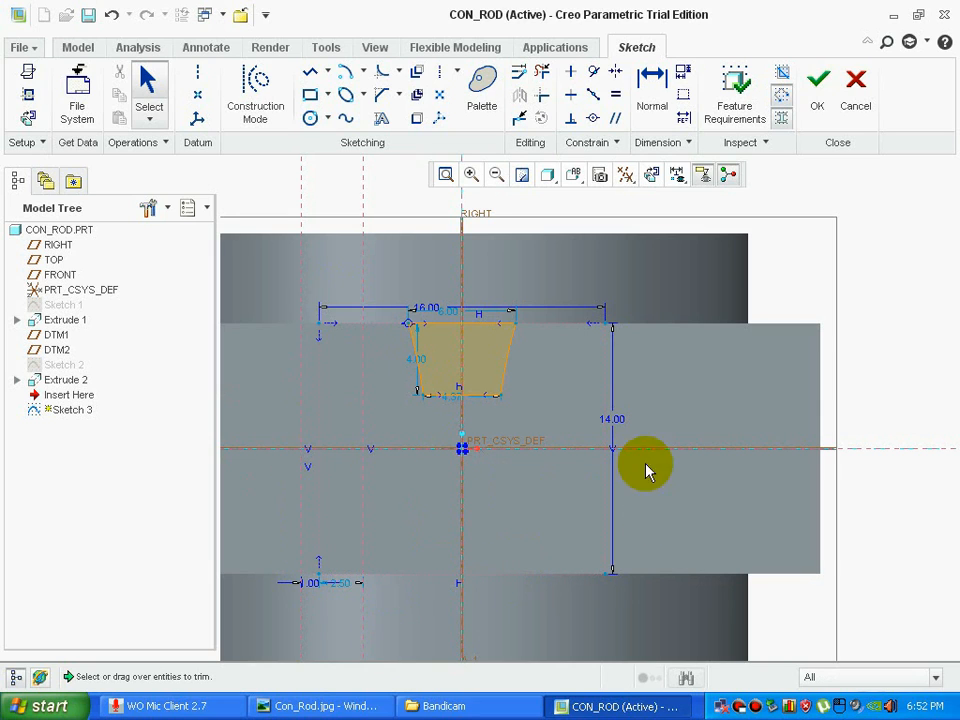
pyautogui.click(817, 105)
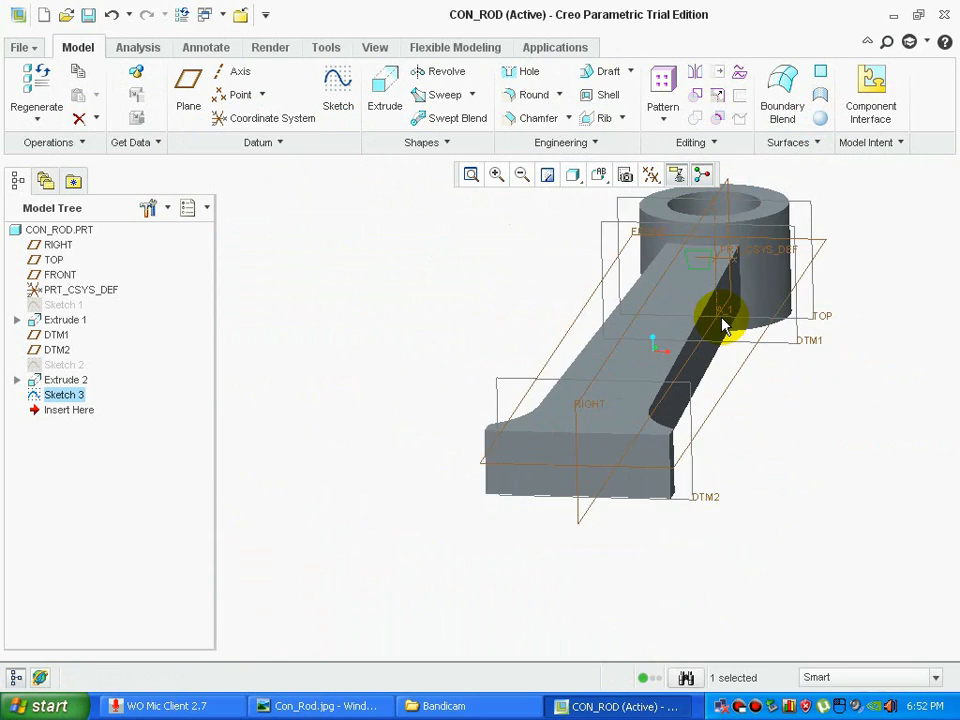
# - Sketch the SECTION-EF pocket profile on plane DTM2 the same way, 14 mm wide and 4 mm deep, and finish the sketch
pyautogui.scroll(3, 879, 529)
pyautogui.scroll(-1, 842, 497)
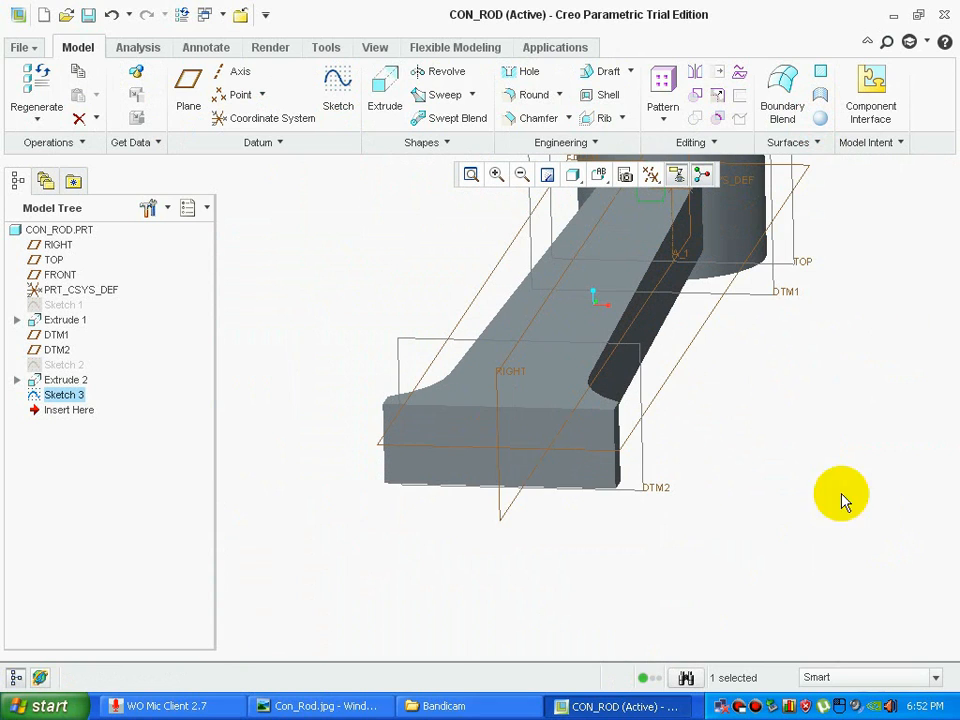
pyautogui.click(657, 489)
pyautogui.moveTo(698, 455); pyautogui.dragTo(709, 451, button='middle')
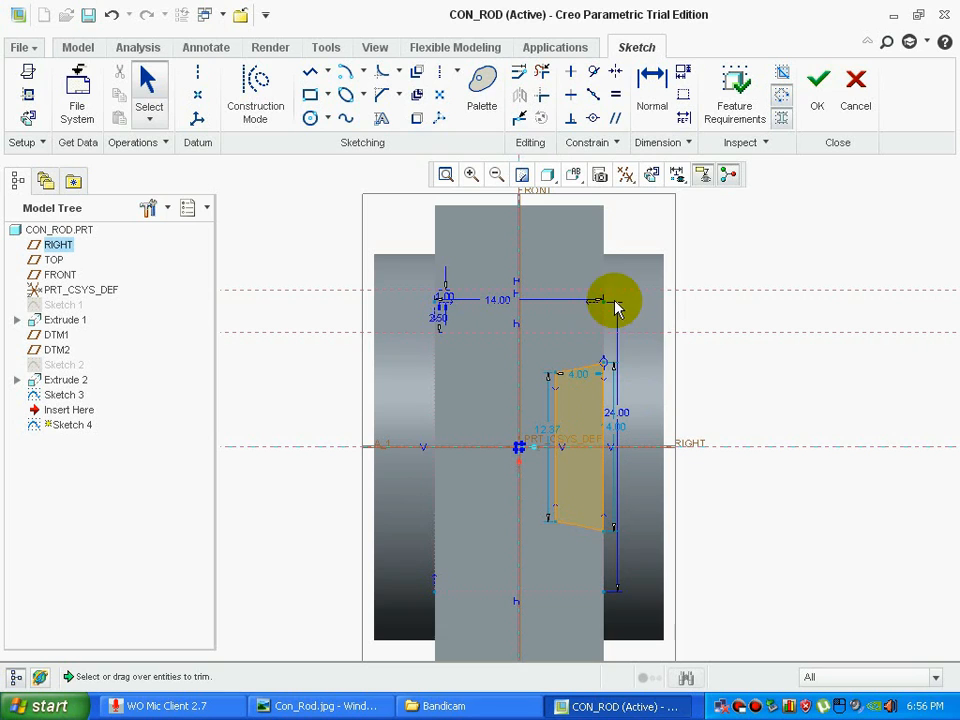
pyautogui.click(815, 95)
# - Start a material-removing Blend from selected sections, using the DTM1 pocket profile as Section 1 and the DTM2 pocket profile as Section 2
pyautogui.moveTo(776, 332)
pyautogui.mouseDown(button='middle')
pyautogui.moveTo(736, 431)
pyautogui.moveTo(739, 414)
pyautogui.moveTo(688, 364)
pyautogui.moveTo(697, 383)
pyautogui.mouseUp(button='middle')
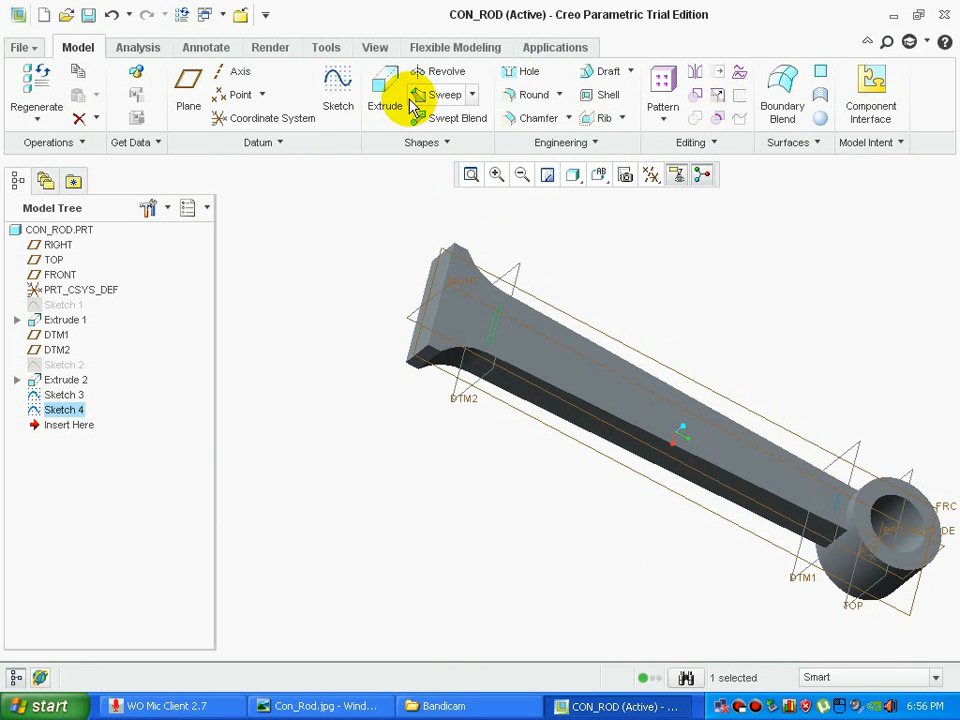
pyautogui.click(446, 143)
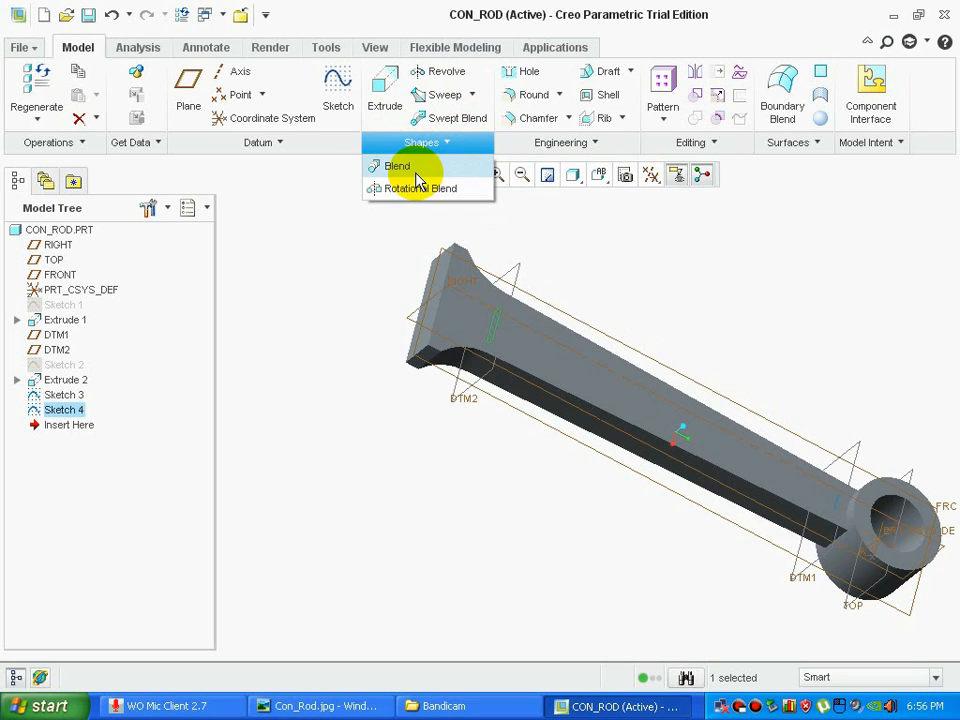
pyautogui.click(416, 172)
pyautogui.click(110, 153)
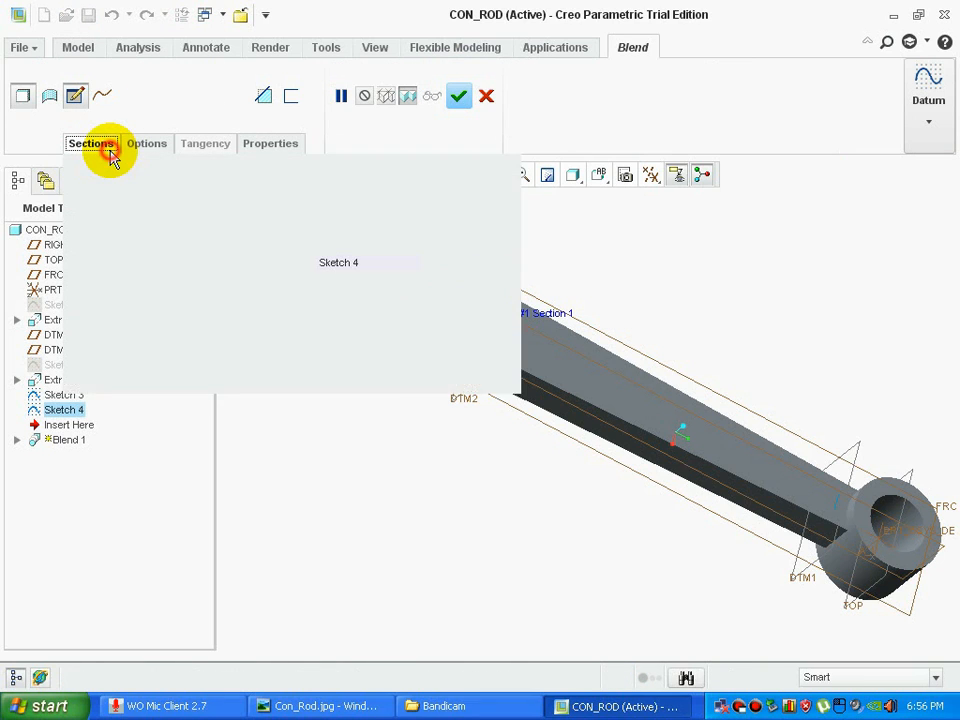
pyautogui.click(162, 199)
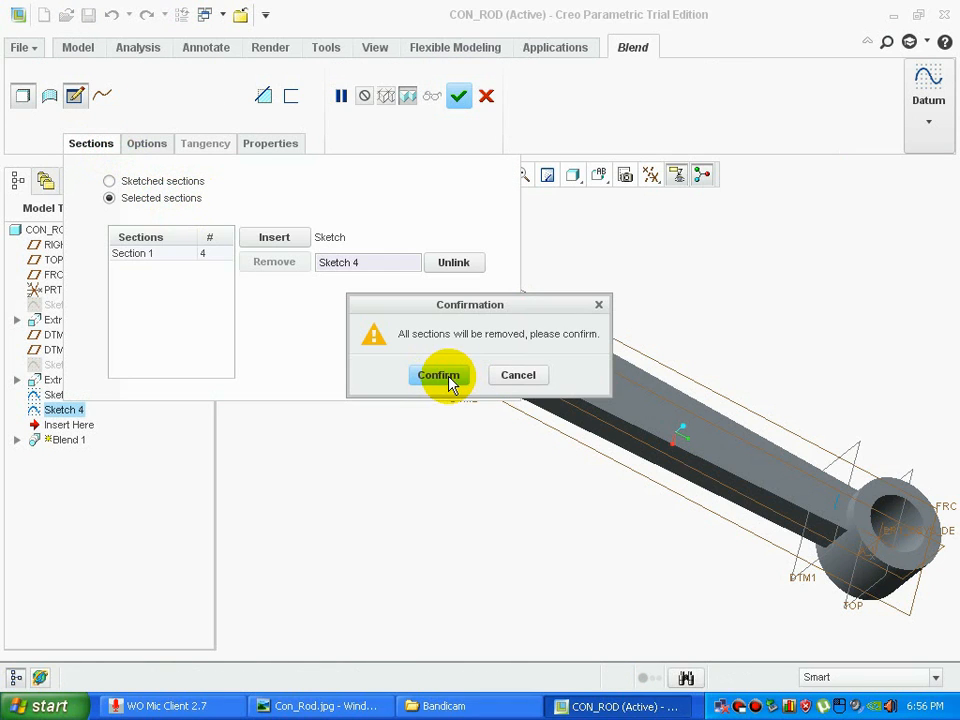
pyautogui.click(448, 378)
pyautogui.moveTo(424, 542); pyautogui.dragTo(636, 429, button='middle')
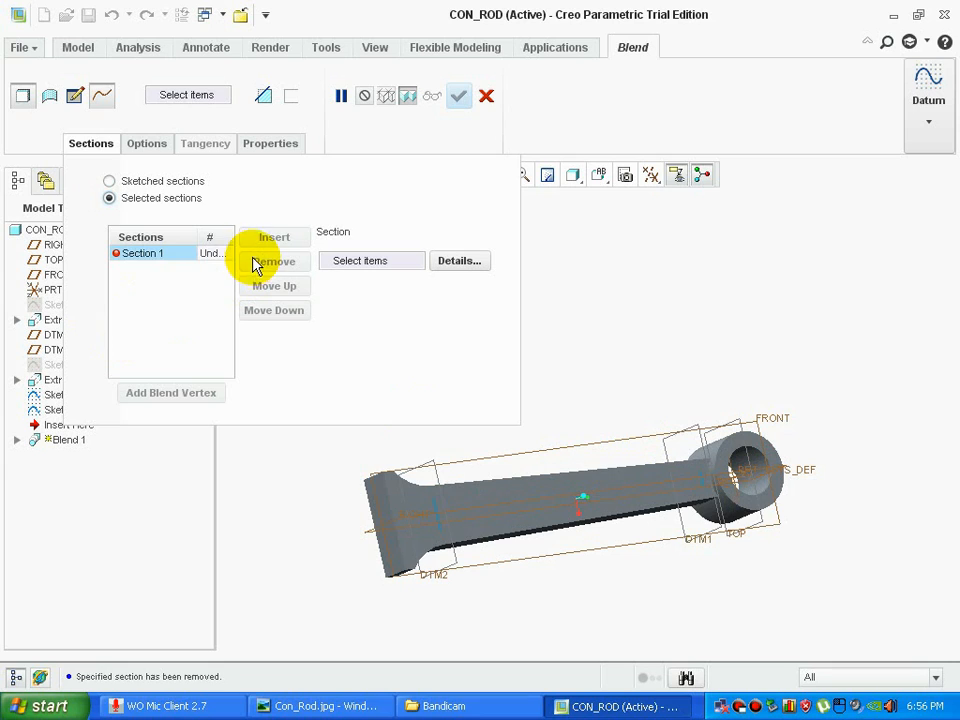
pyautogui.click(703, 492)
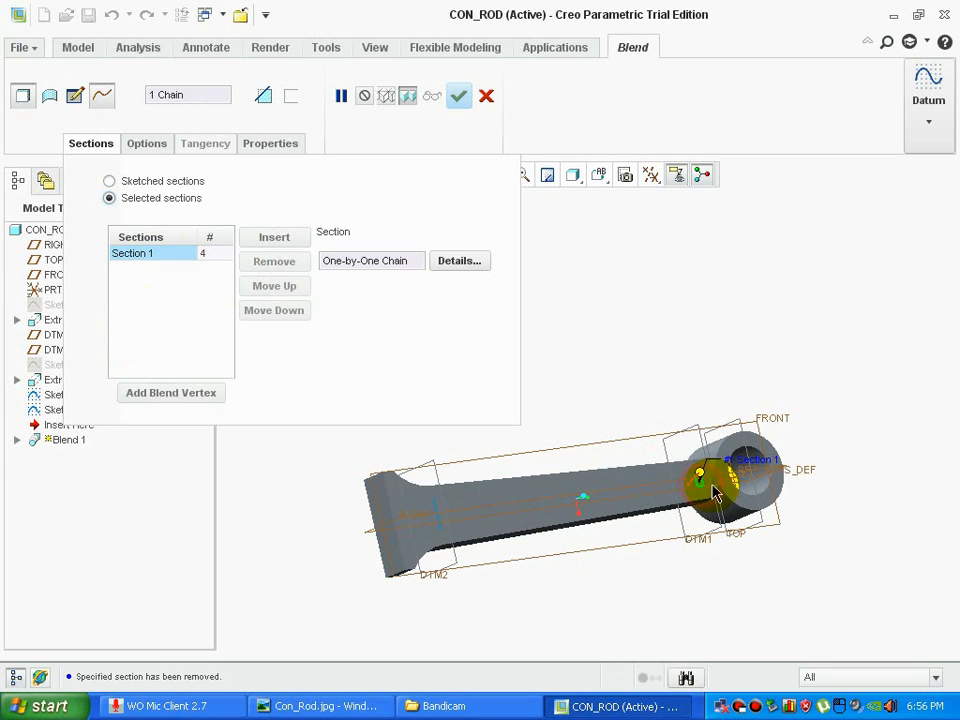
pyautogui.click(270, 238)
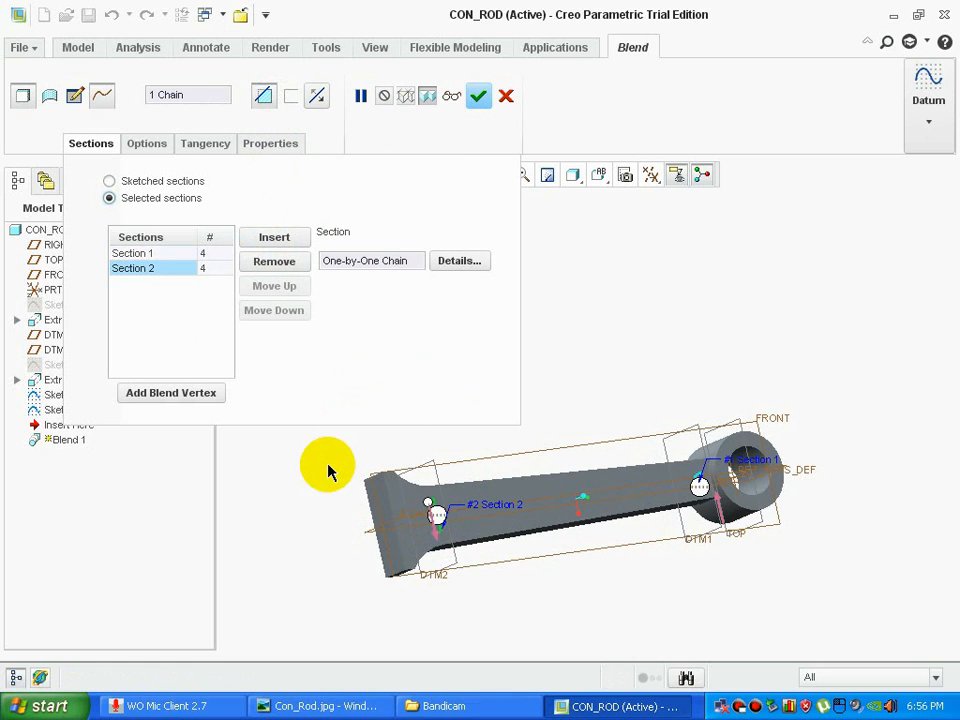
# - Move Section 1's start point to the profile corner that matches Section 2's start point
pyautogui.scroll(2, 440, 516)
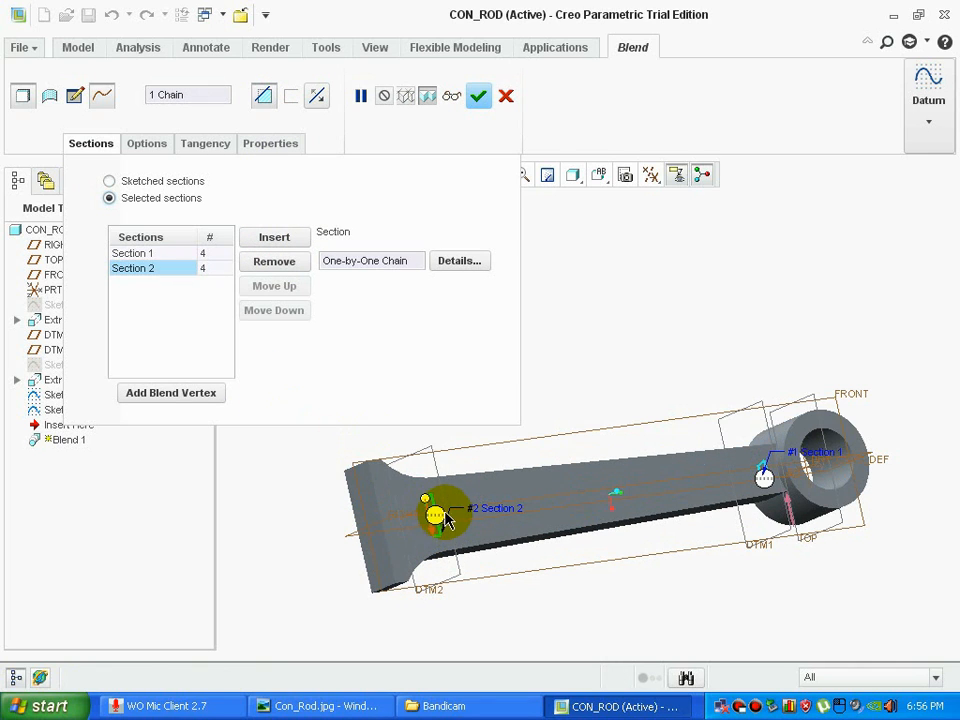
pyautogui.scroll(6, 429, 531)
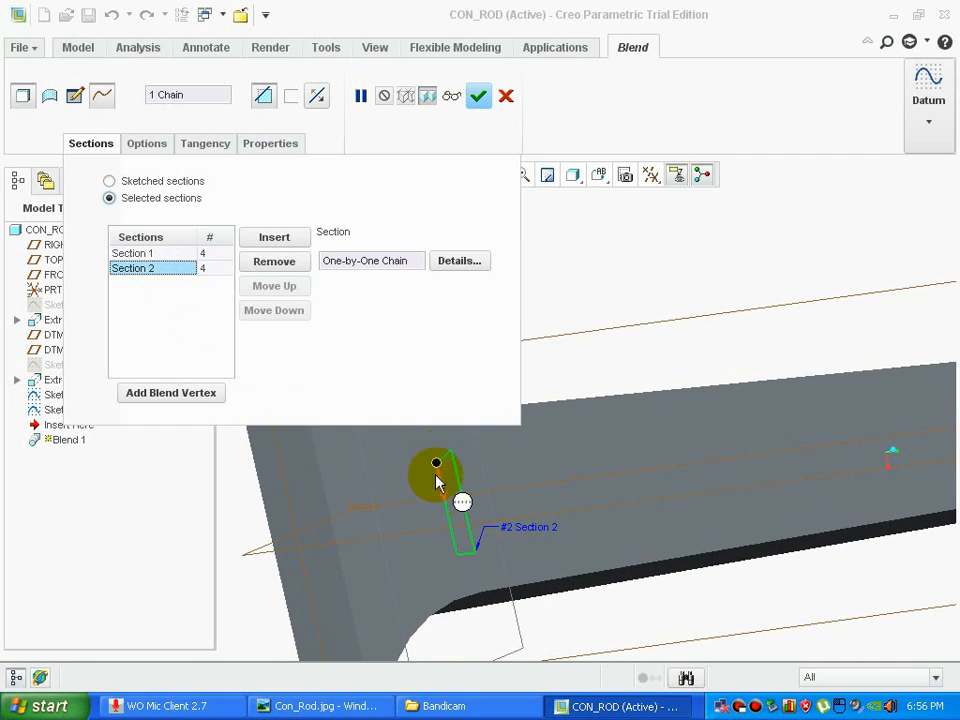
pyautogui.click(177, 256)
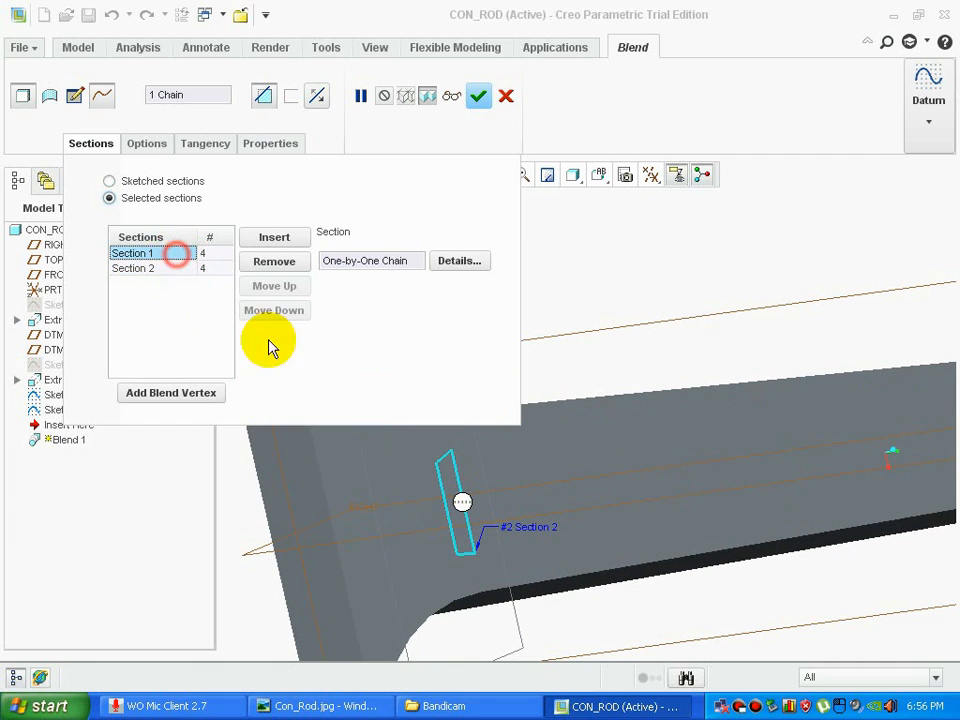
pyautogui.scroll(-4, 561, 561)
pyautogui.scroll(6, 857, 514)
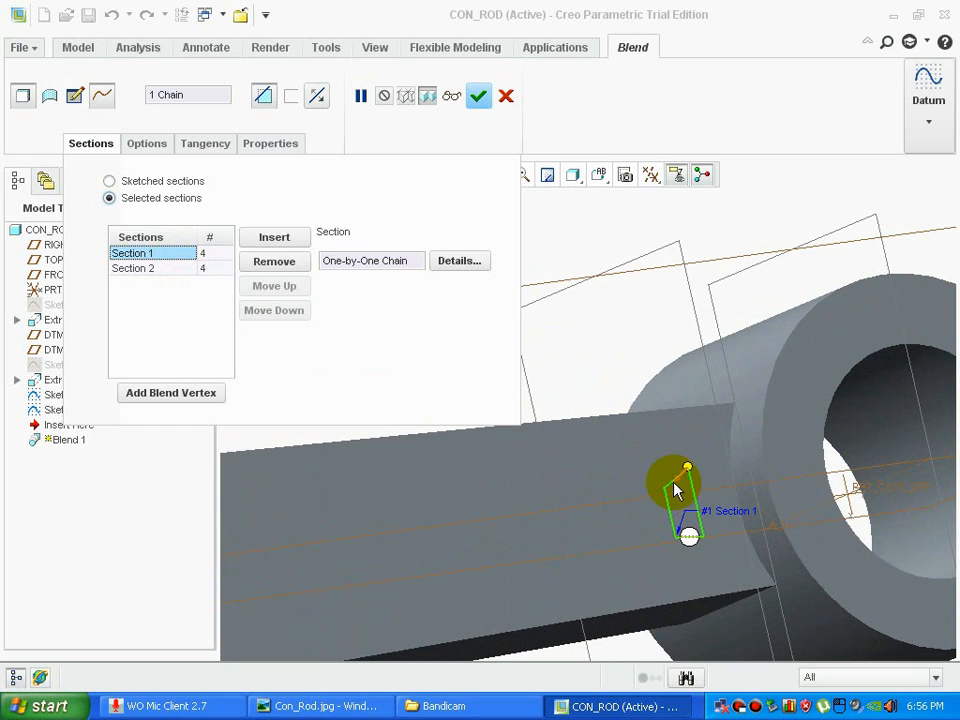
pyautogui.click(660, 492)
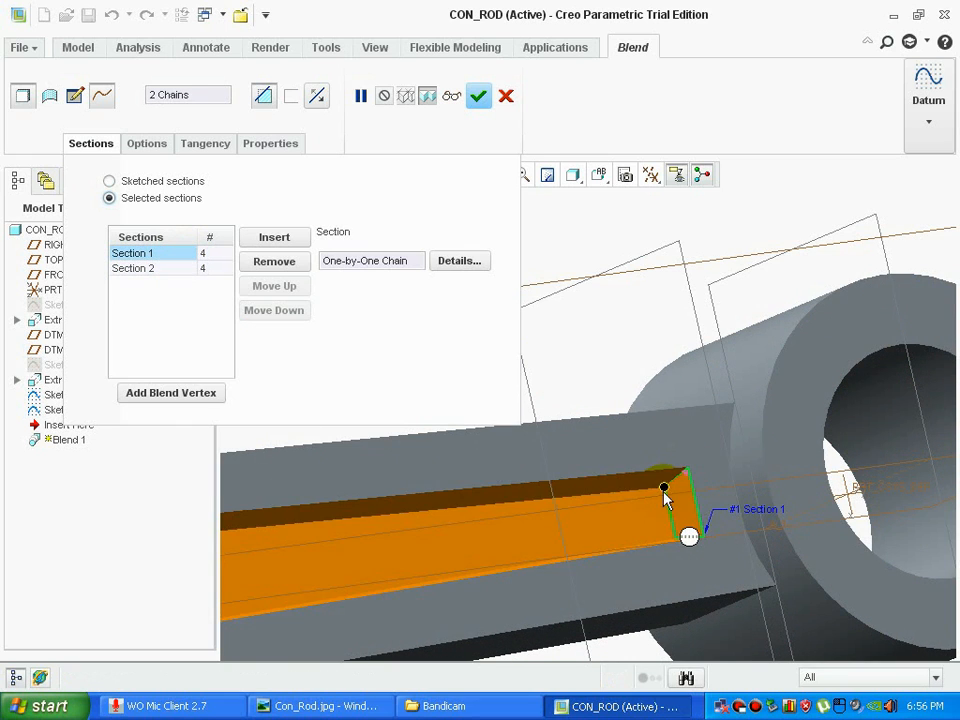
# - Check the previewed pocket along the shank and complete the blend cut
pyautogui.scroll(-2, 676, 510)
pyautogui.scroll(-3, 676, 510)
pyautogui.moveTo(606, 536); pyautogui.dragTo(453, 512, button='middle')
pyautogui.scroll(3, 757, 530)
pyautogui.scroll(-5, 757, 530)
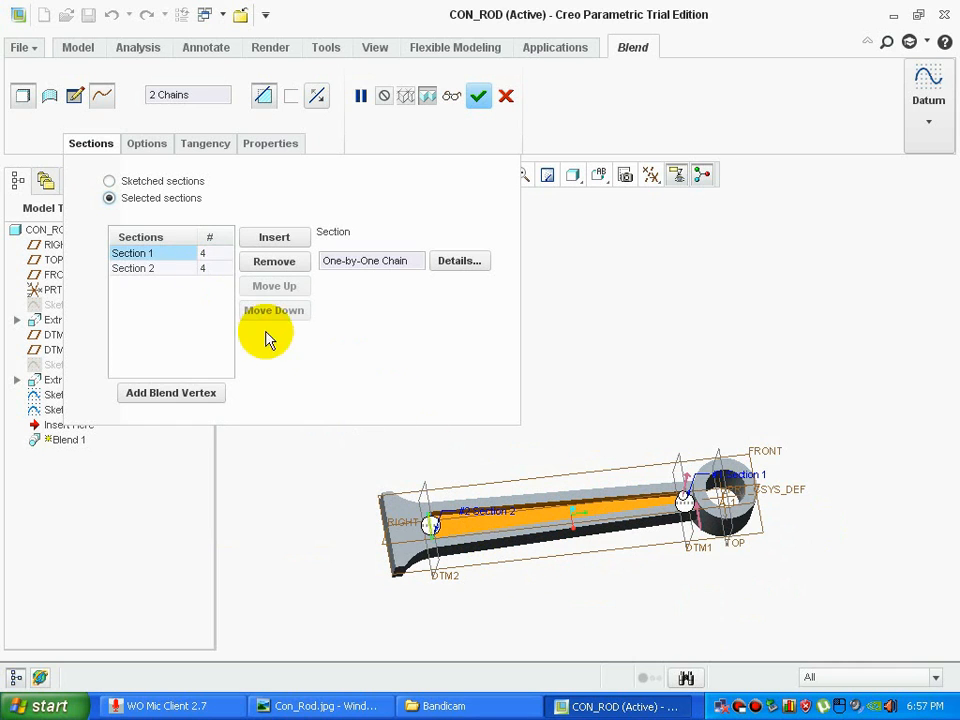
pyautogui.click(98, 142)
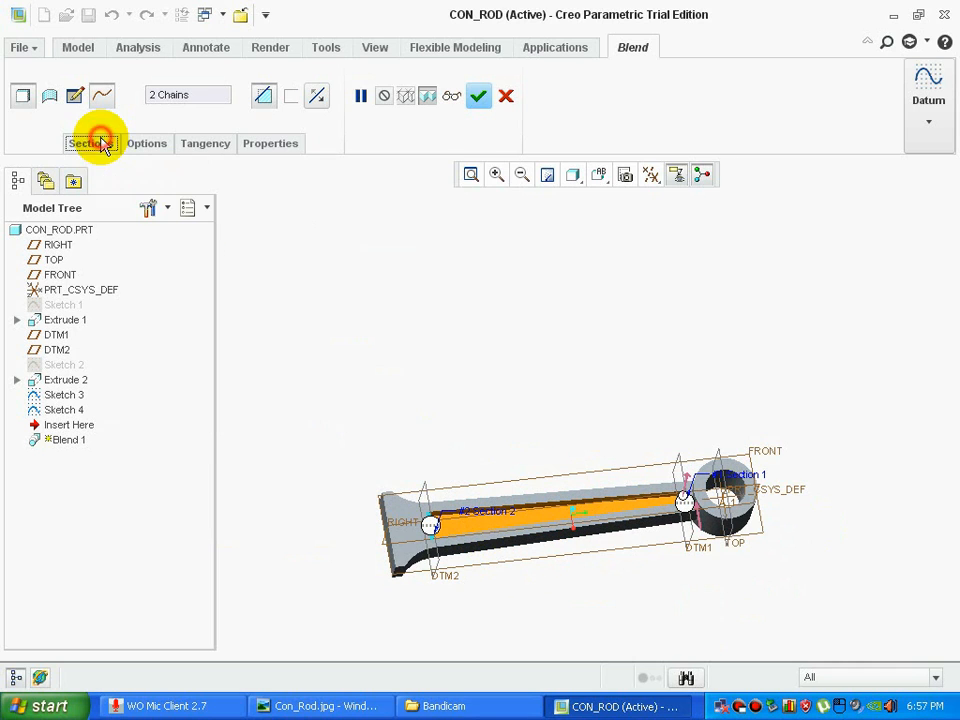
pyautogui.click(476, 97)
# - Mirror the blend cut about the FRONT plane to the shank's opposite face
pyautogui.moveTo(440, 372); pyautogui.dragTo(500, 362, button='middle')
pyautogui.click(52, 425)
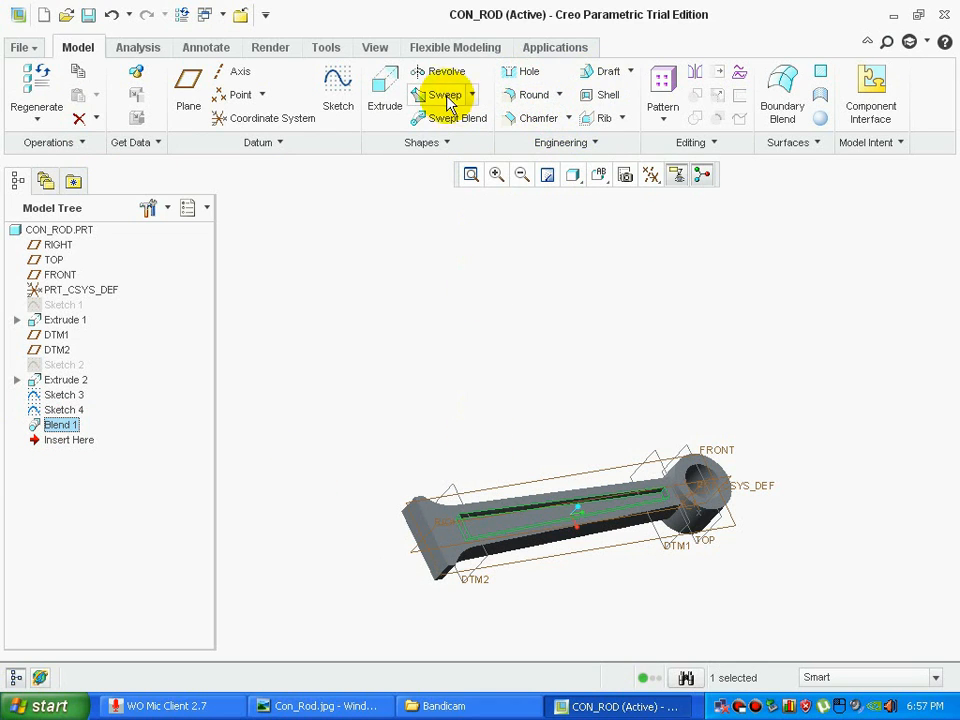
pyautogui.click(695, 74)
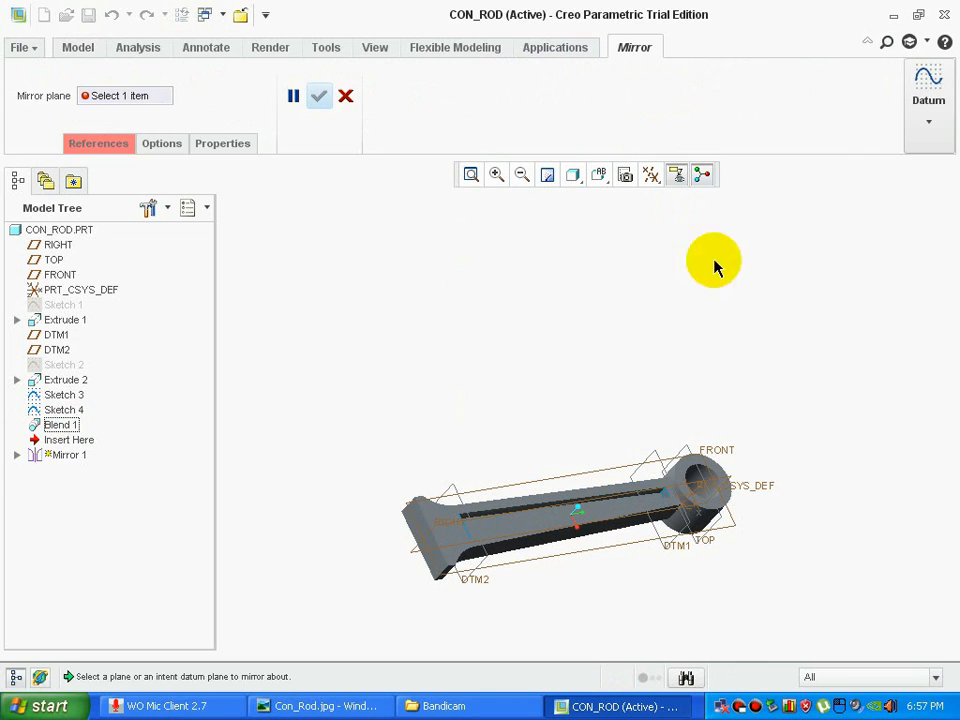
pyautogui.click(732, 533)
pyautogui.moveTo(739, 580); pyautogui.dragTo(720, 575, button='middle')
# - Check the pocket's rounded ends in Con_Rod.jpg and start a sketch on the shank's pocketed face, with RIGHT as the Bottom reference
pyautogui.click(318, 706)
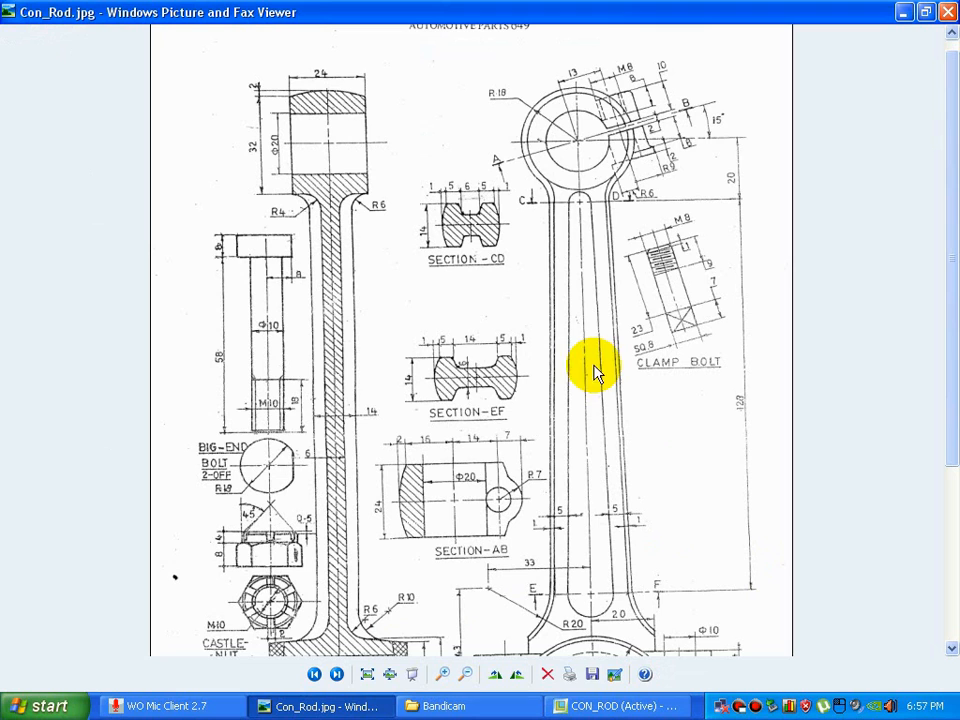
pyautogui.click(655, 705)
pyautogui.scroll(5, 690, 445)
pyautogui.click(588, 300)
pyautogui.click(343, 90)
pyautogui.click(557, 464)
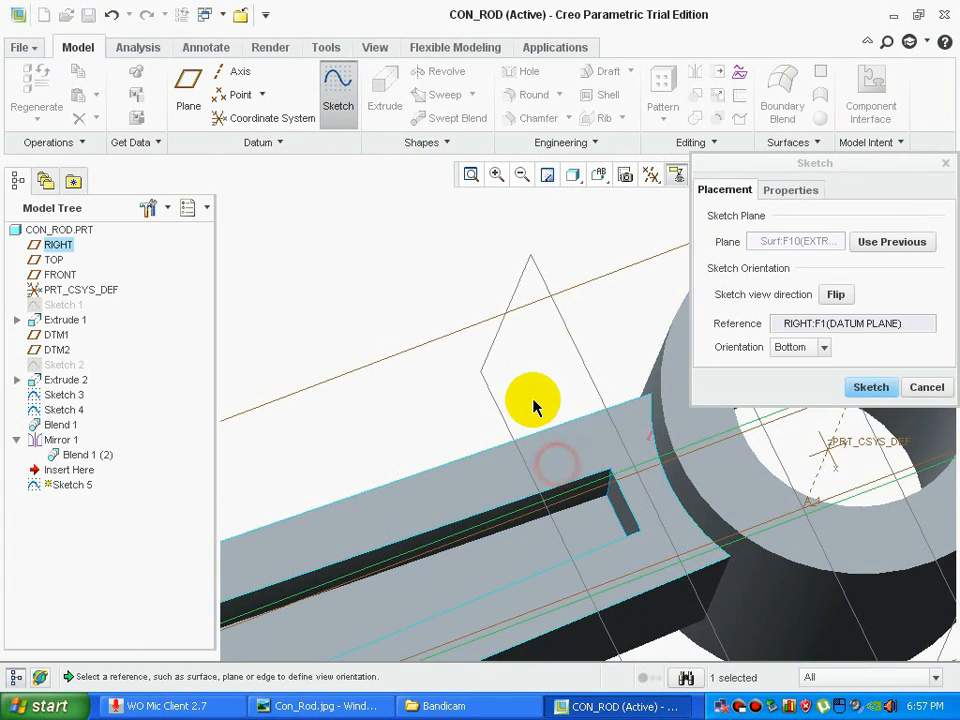
pyautogui.middleClick(531, 399)
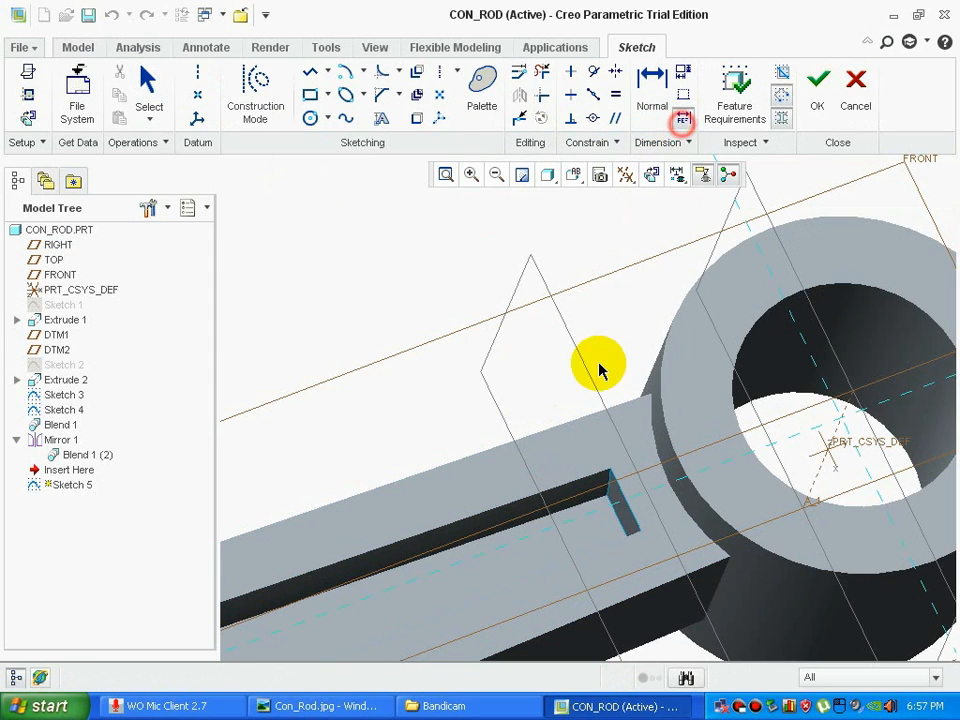
# - Reference the two corners of the pocket's small-end edge and draw a circle centred on that edge, passing through its corner
pyautogui.click(608, 468)
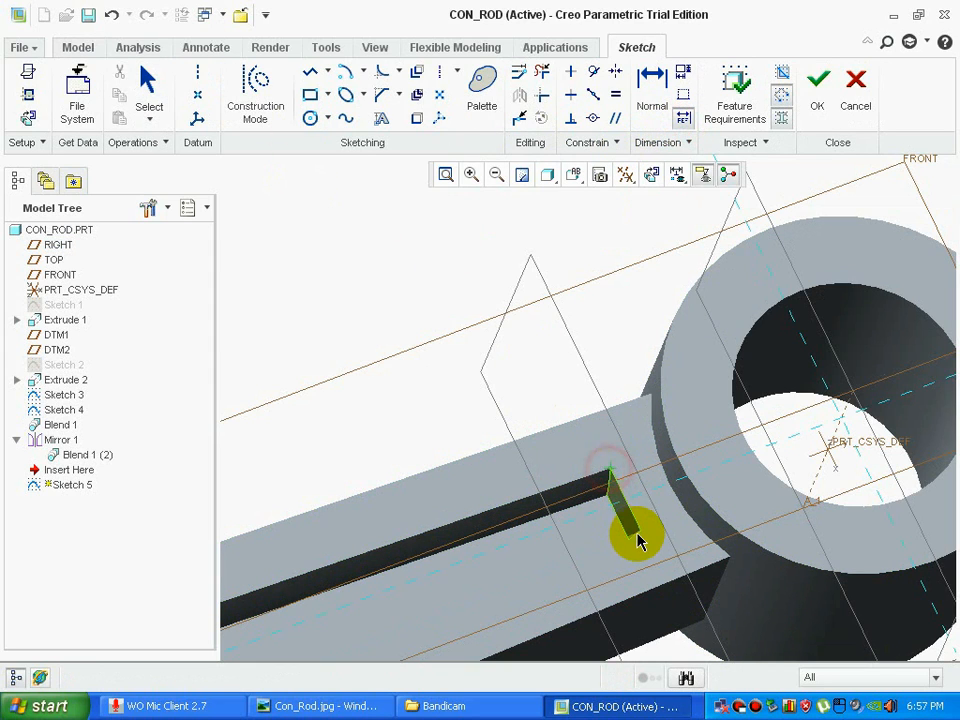
pyautogui.click(632, 532)
pyautogui.scroll(3, 625, 515)
pyautogui.click(310, 118)
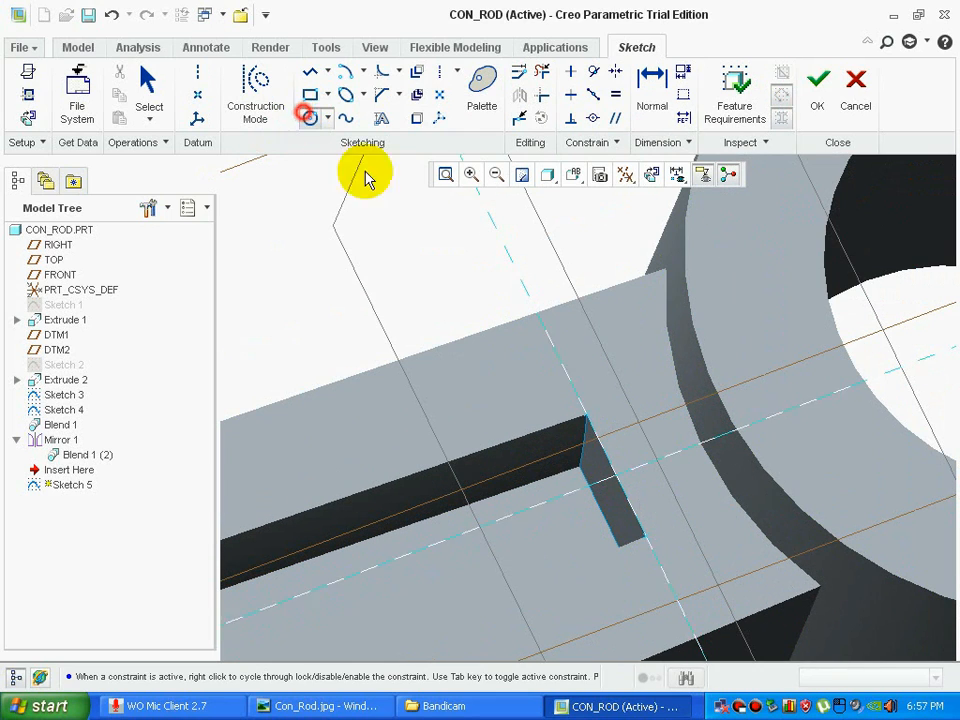
pyautogui.click(615, 470)
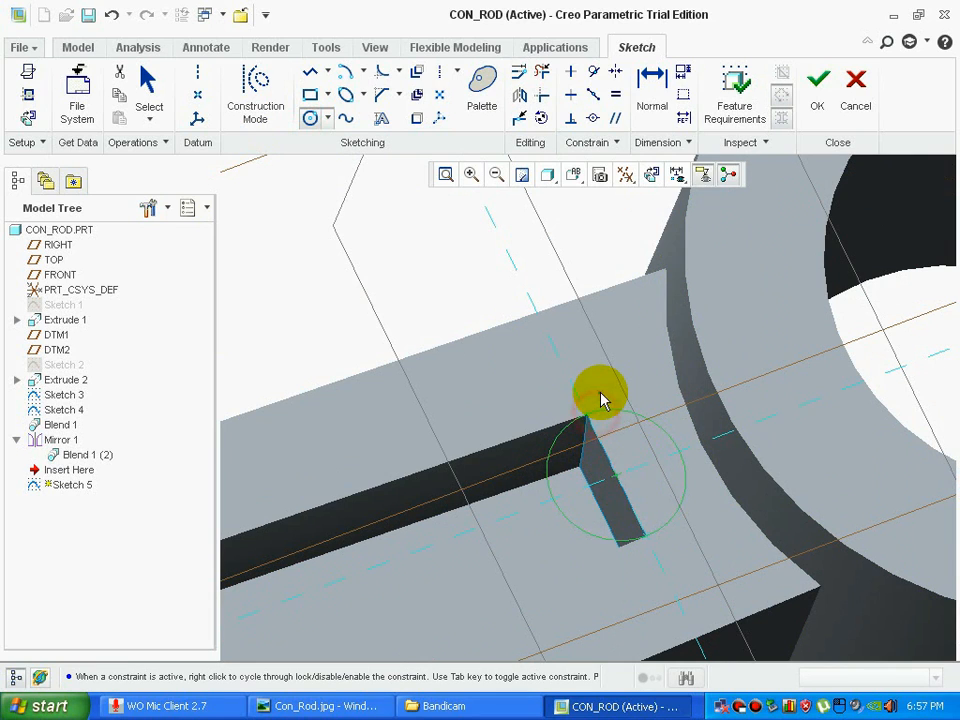
pyautogui.click(604, 402)
pyautogui.middleClick(604, 402)
# - Draw a line joining the pocket's end corners, trim the circle to the semicircle beyond the pocket, and complete the sketch
pyautogui.click(308, 73)
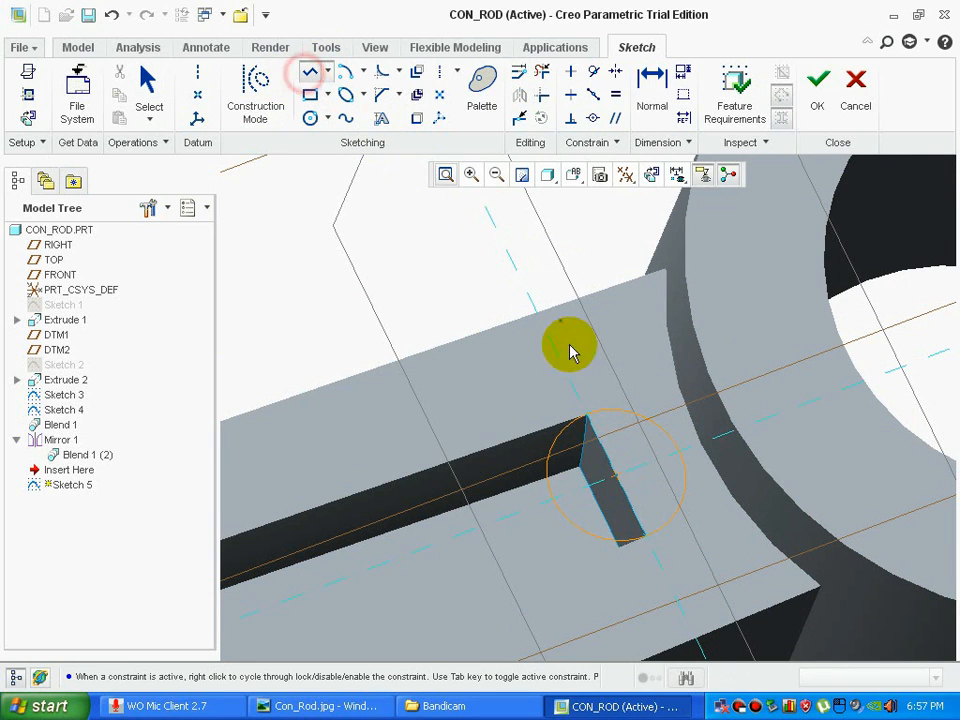
pyautogui.click(587, 413)
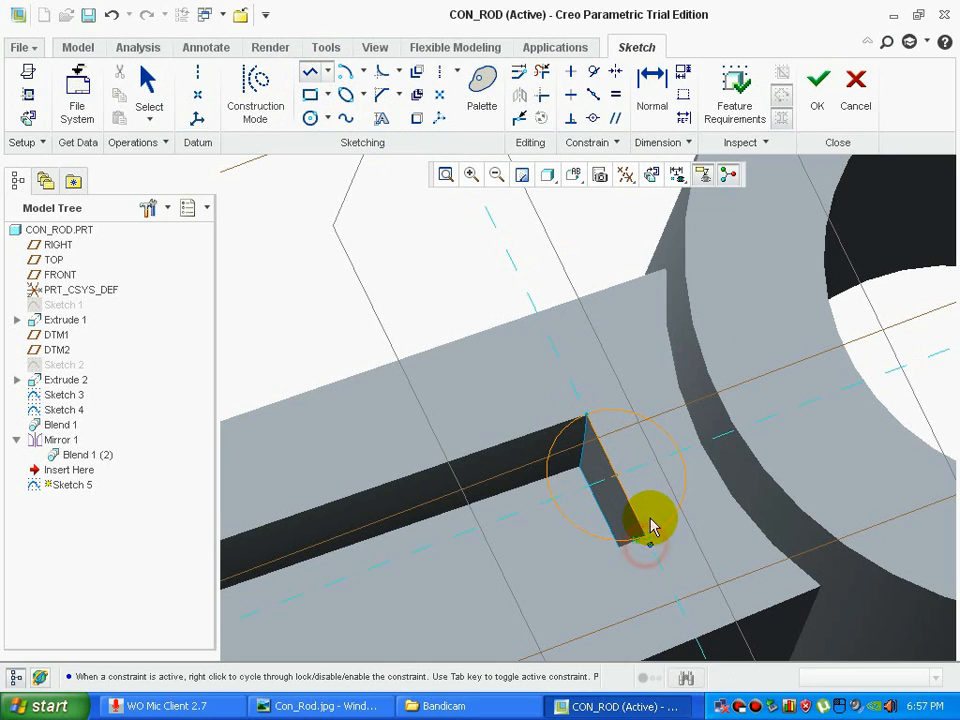
pyautogui.click(648, 537)
pyautogui.middleClick(653, 521)
pyautogui.click(541, 71)
pyautogui.moveTo(668, 549)
pyautogui.mouseDown()
pyautogui.moveTo(634, 549)
pyautogui.moveTo(550, 445)
pyautogui.mouseUp()
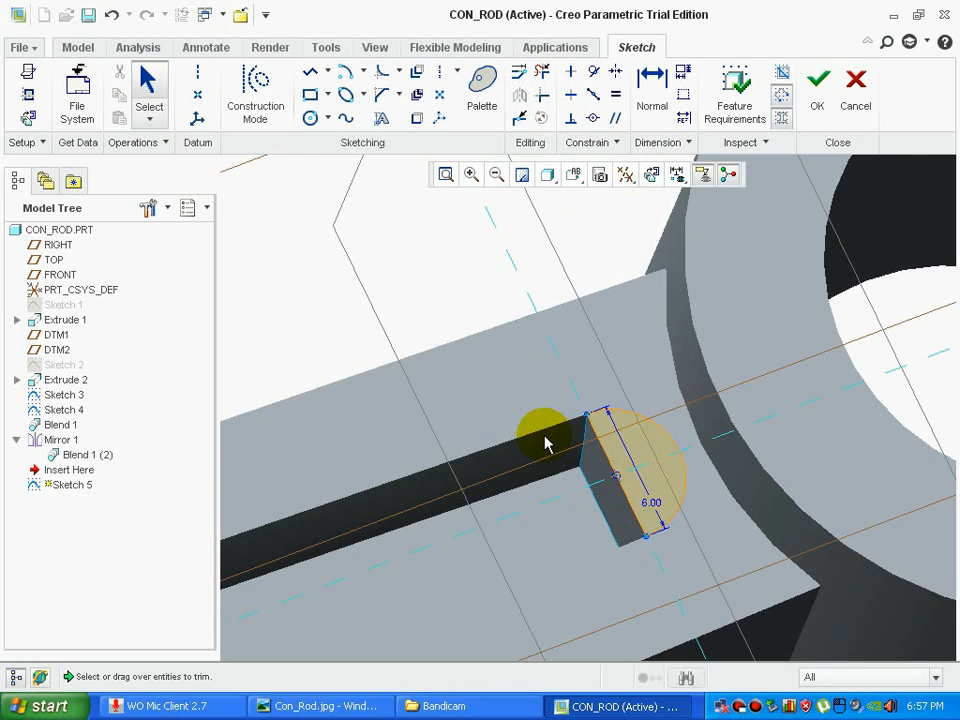
pyautogui.click(817, 80)
# - Start a sketch on the pocket floor with RIGHT as the Bottom reference, and reference the floor's two small-end corners
pyautogui.click(341, 88)
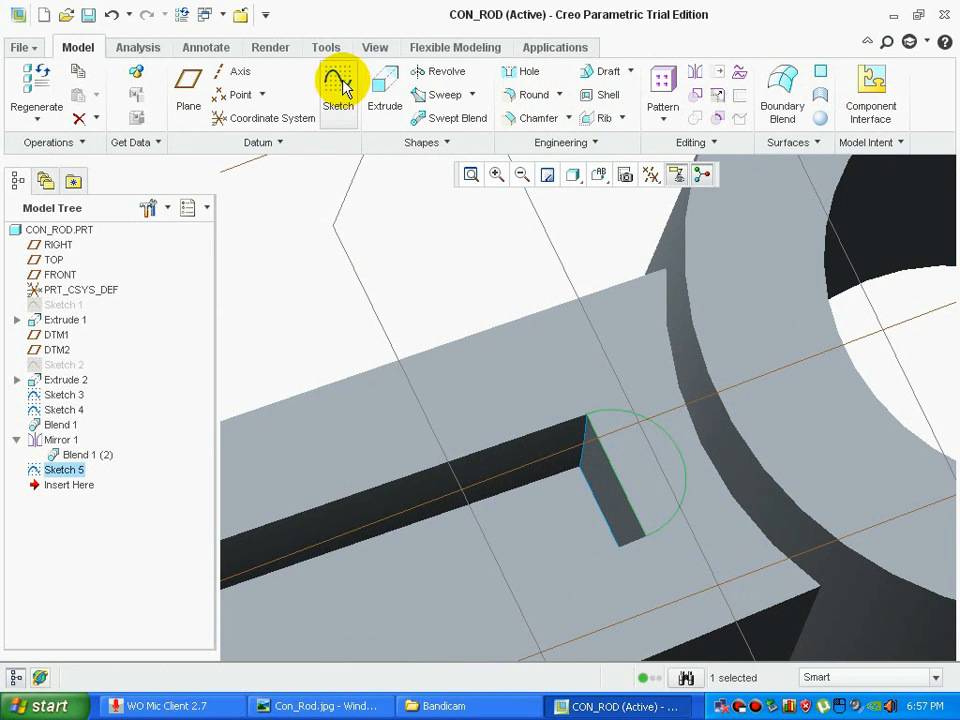
pyautogui.click(520, 512)
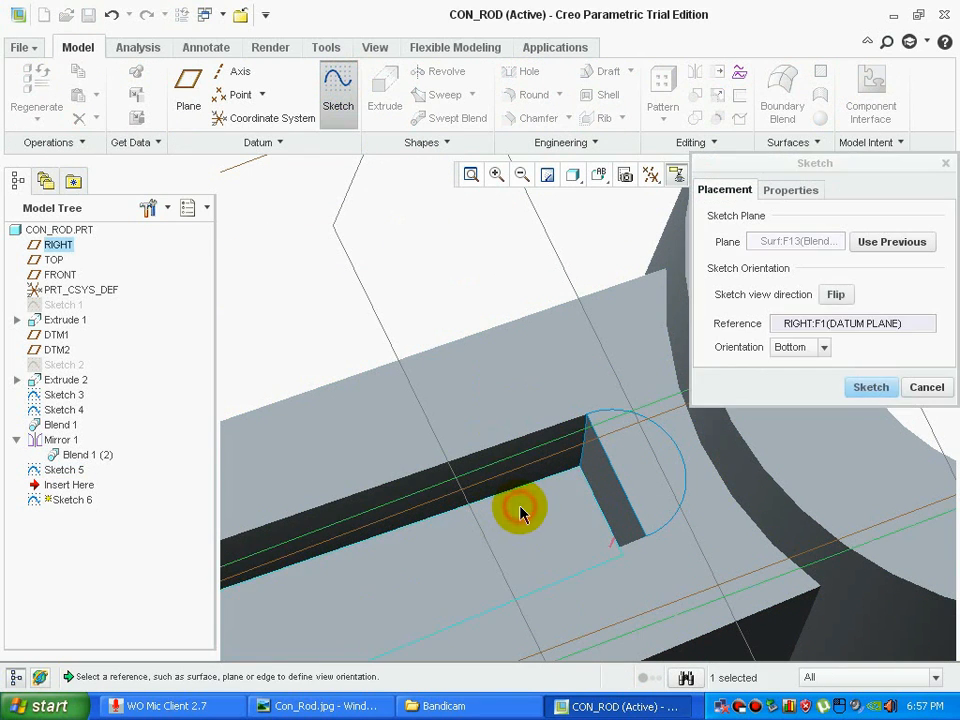
pyautogui.middleClick(519, 508)
pyautogui.click(681, 118)
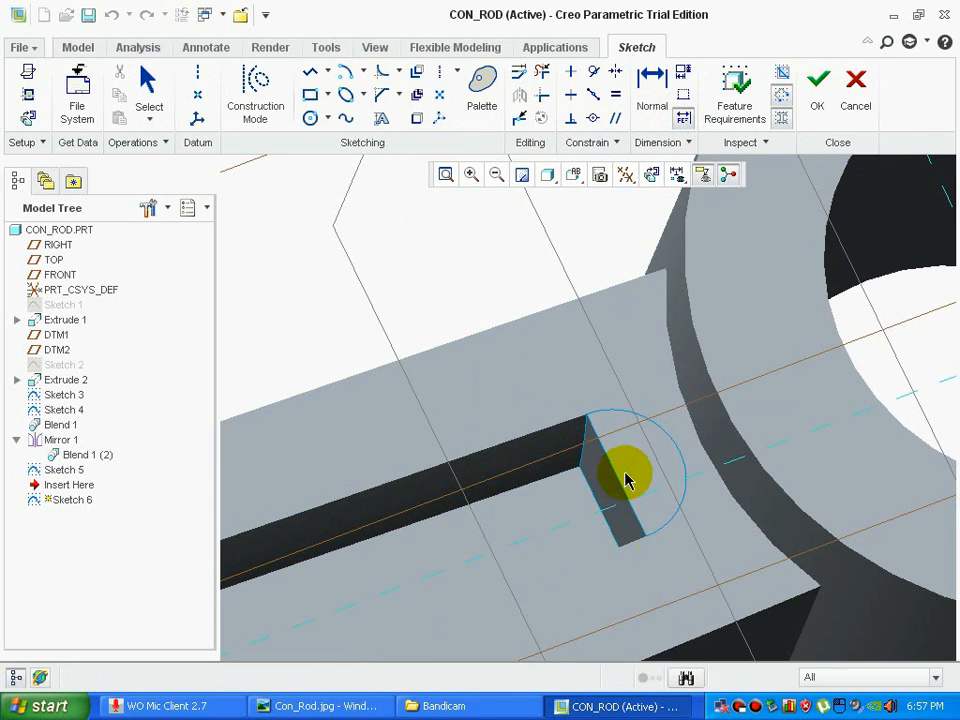
pyautogui.click(578, 468)
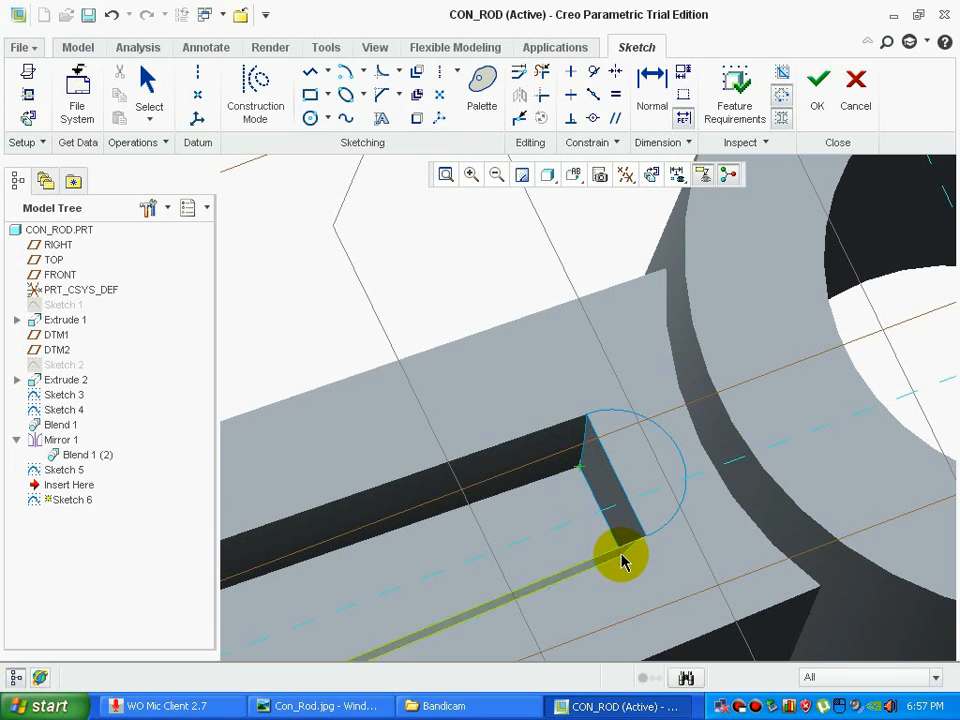
pyautogui.click(630, 531)
pyautogui.middleClick(615, 489)
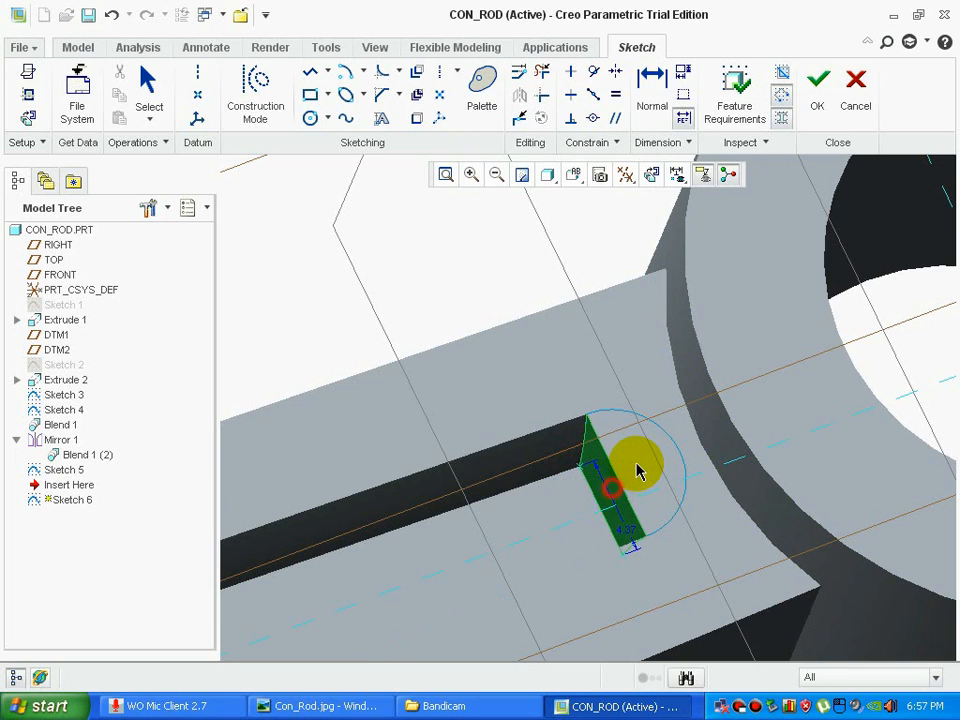
# - Draw a circle centred on the pocket floor's end edge, passing through the floor's corner
pyautogui.click(311, 115)
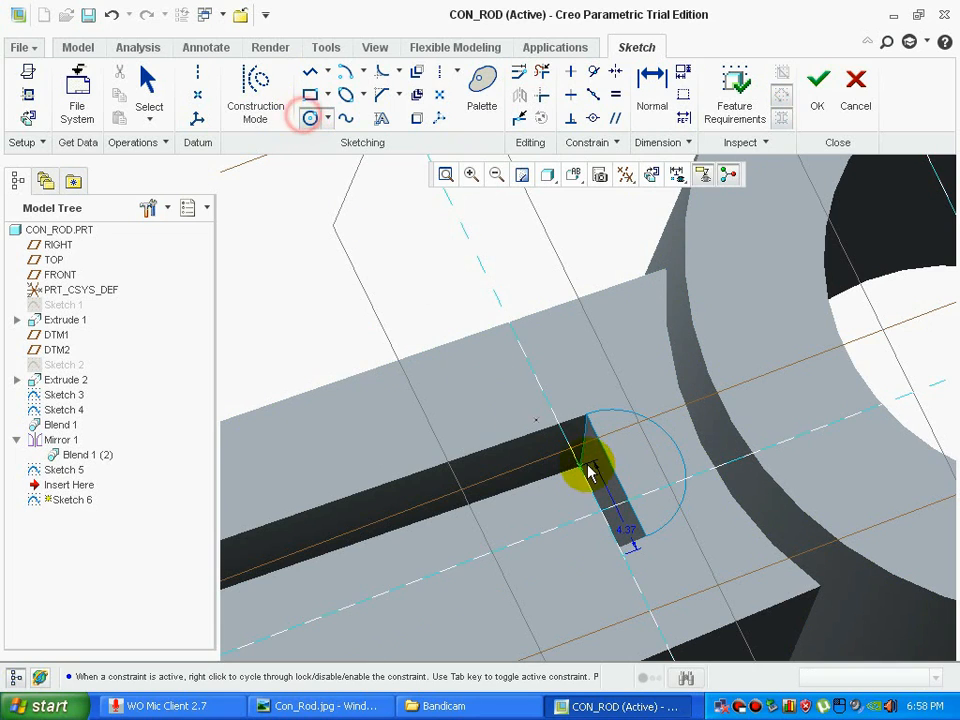
pyautogui.click(600, 511)
pyautogui.click(580, 466)
pyautogui.middleClick(579, 480)
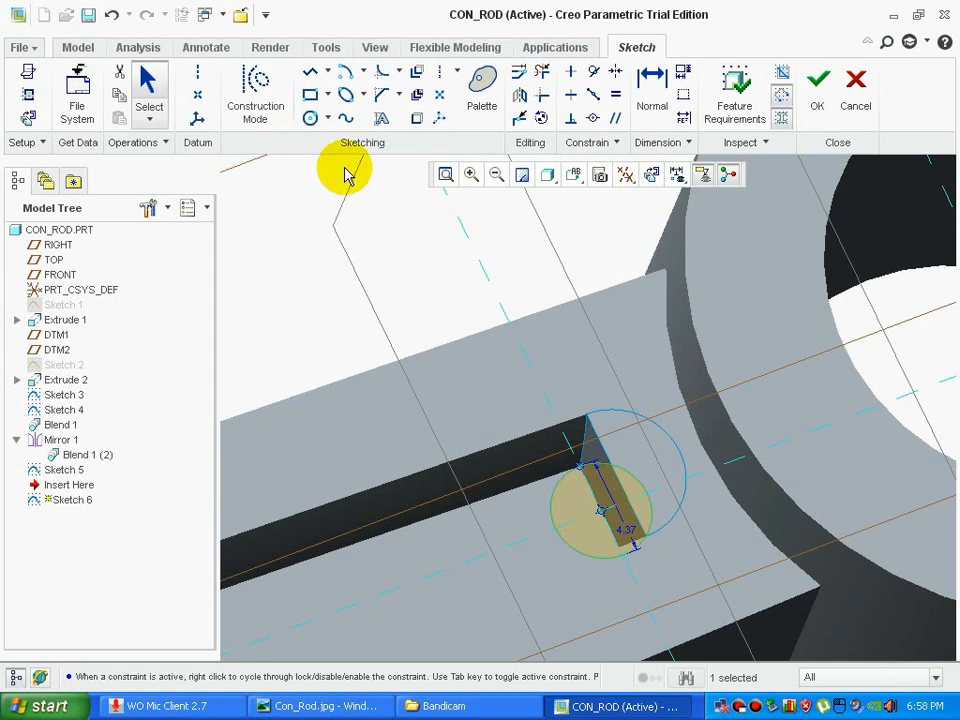
# - Draw a line joining the floor's end corners, trim the circle to its outer semicircle, and complete the sketch
pyautogui.click(311, 76)
pyautogui.click(580, 466)
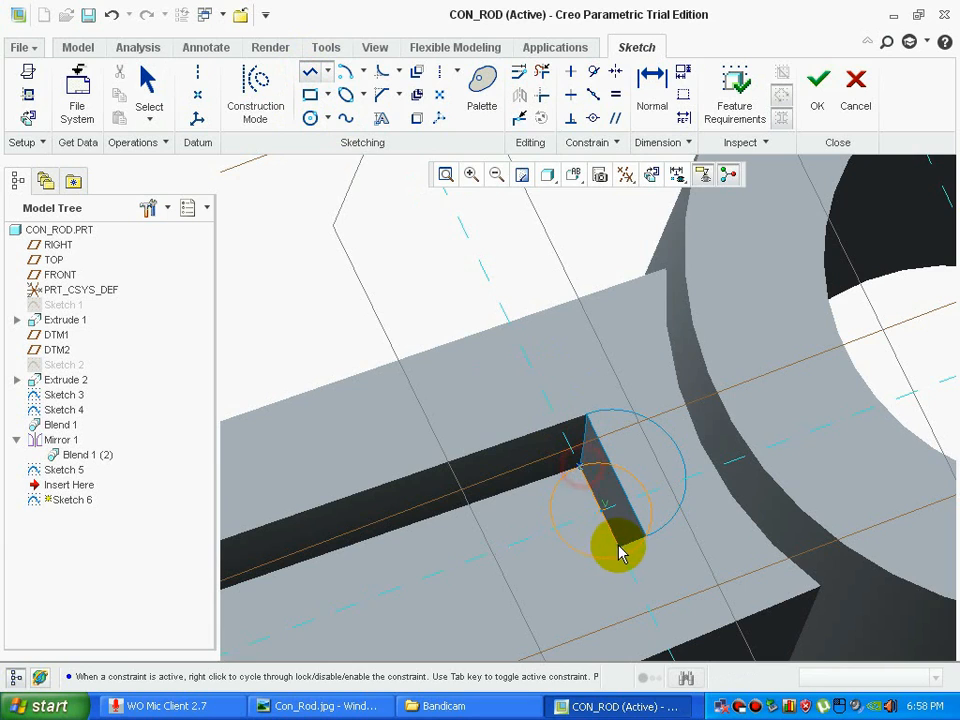
pyautogui.click(622, 555)
pyautogui.middleClick(621, 540)
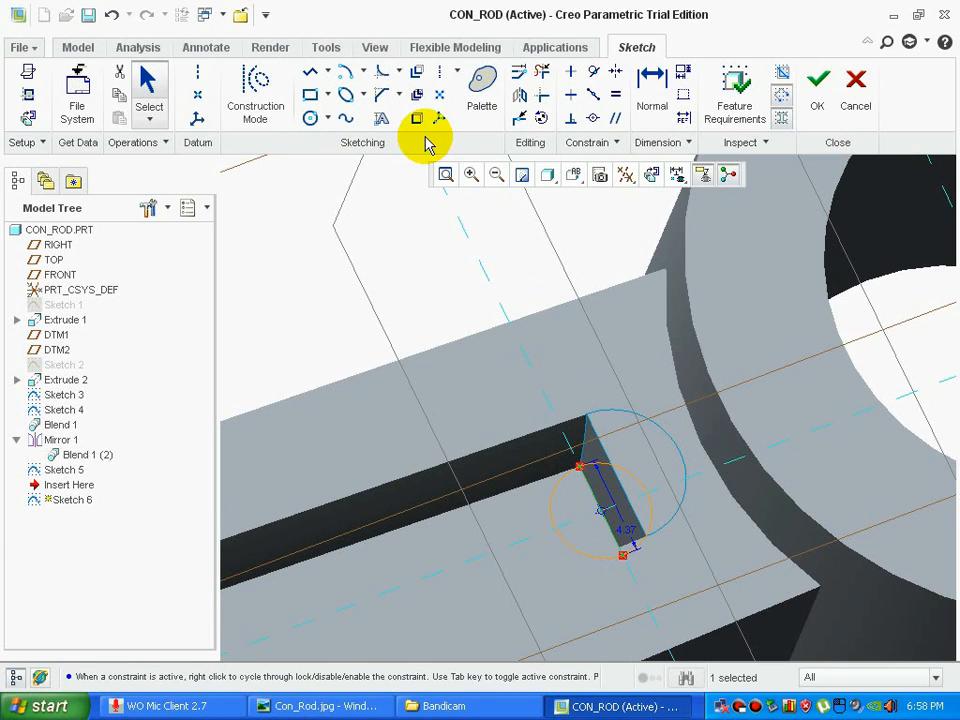
pyautogui.click(540, 74)
pyautogui.click(556, 481)
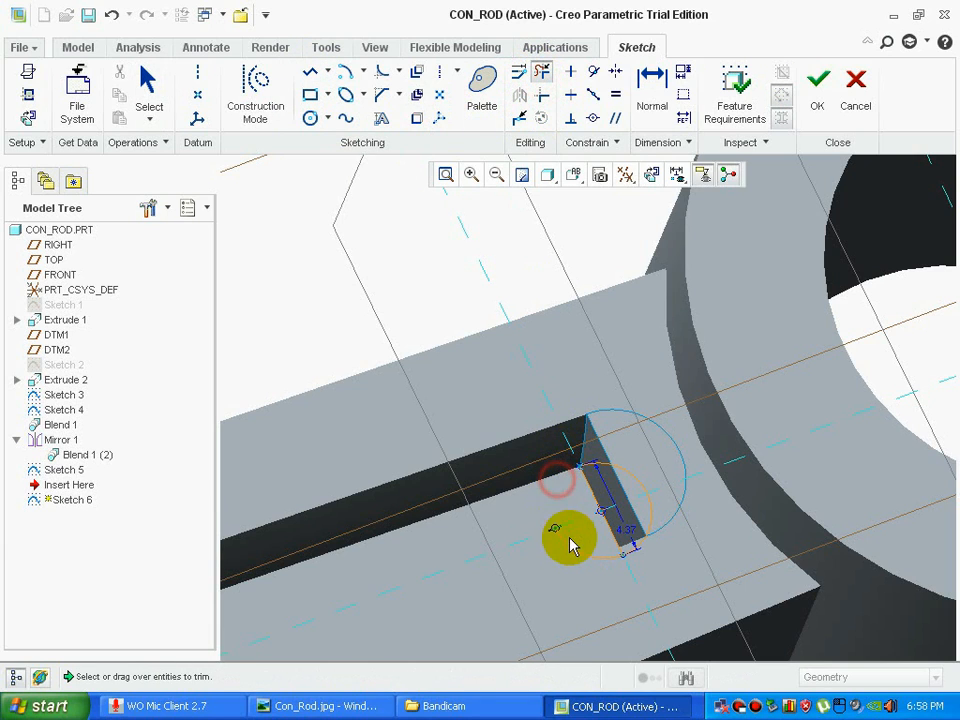
pyautogui.click(818, 88)
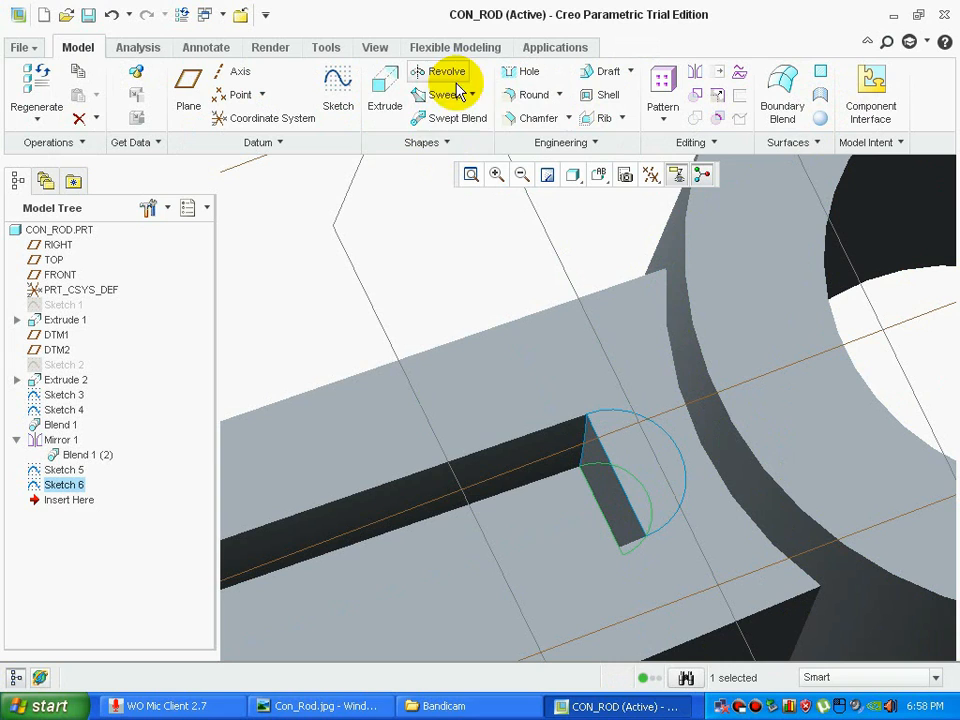
# - Start a Blend feature and switch it from sketched sections to selected sections
pyautogui.click(455, 142)
pyautogui.click(439, 164)
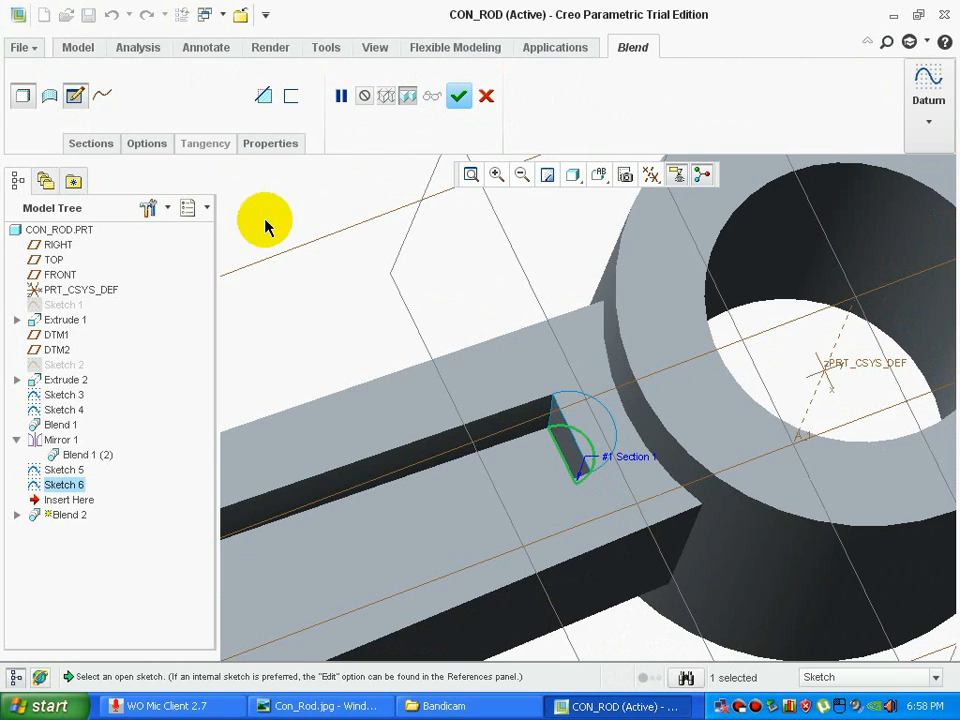
pyautogui.click(100, 147)
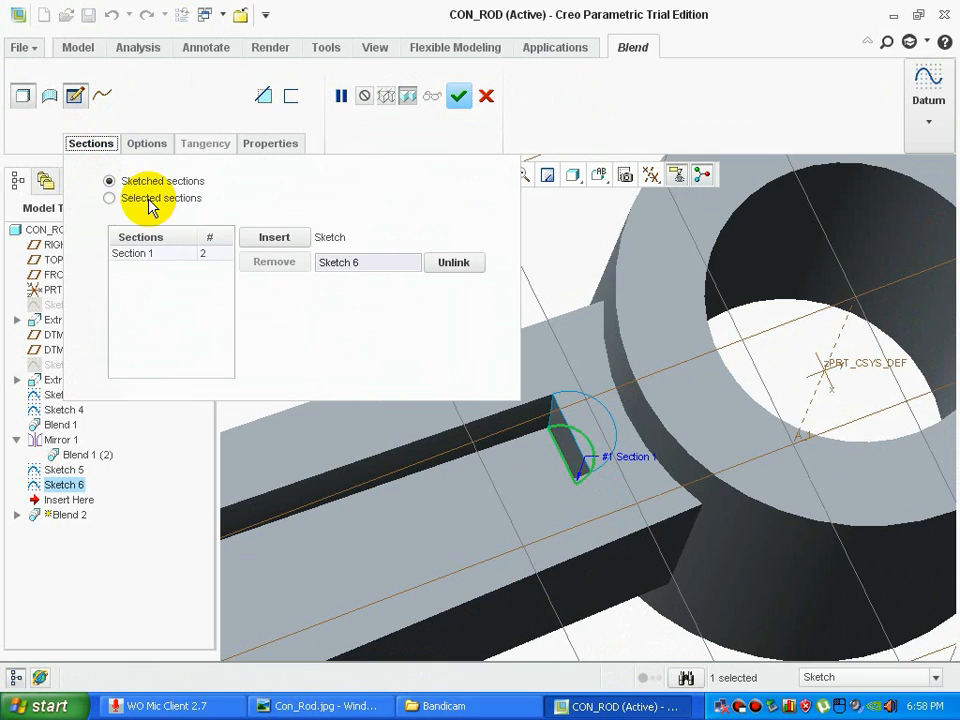
pyautogui.click(151, 199)
pyautogui.click(439, 376)
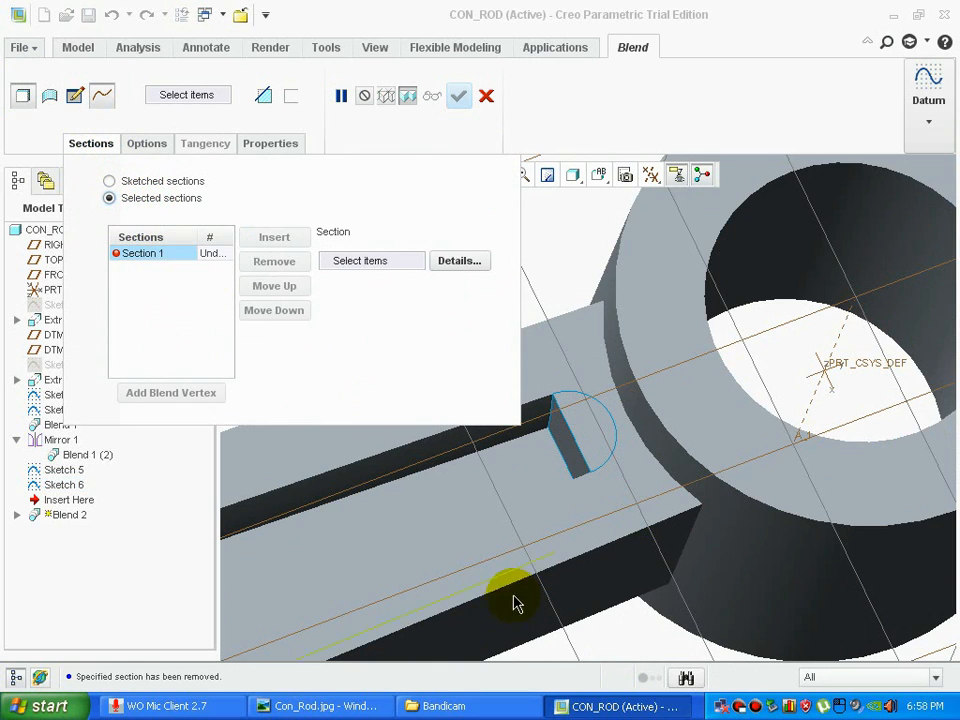
# - Select the semicircle on the shank face as Section 1 and insert the pocket-floor semicircle as Section 2
pyautogui.click(610, 440)
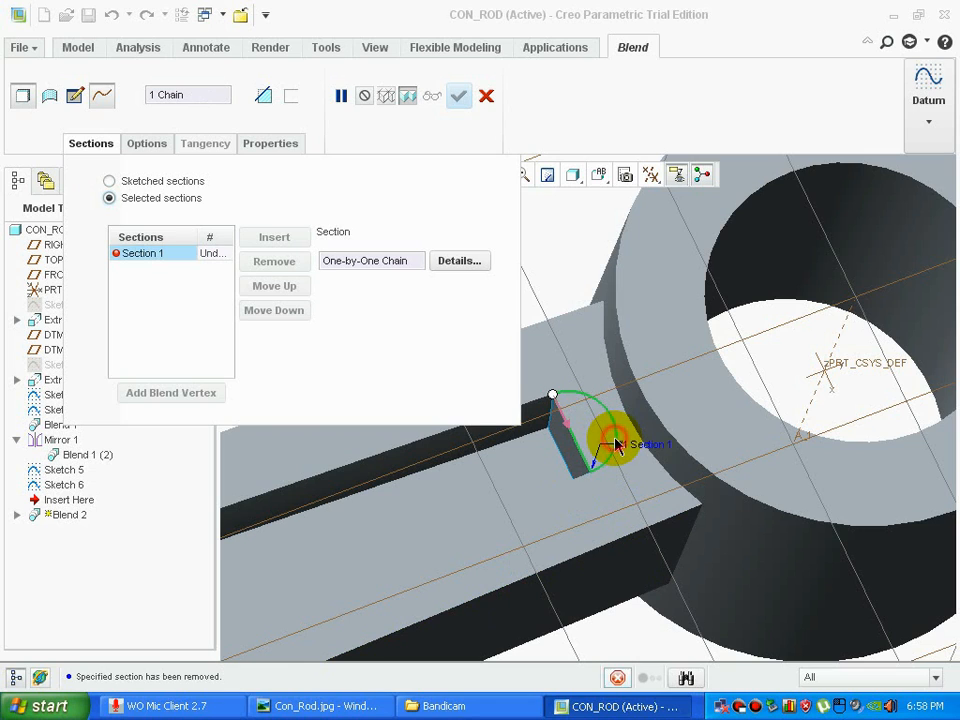
pyautogui.moveTo(615, 456); pyautogui.dragTo(604, 438, button='middle')
pyautogui.click(272, 237)
pyautogui.click(560, 477)
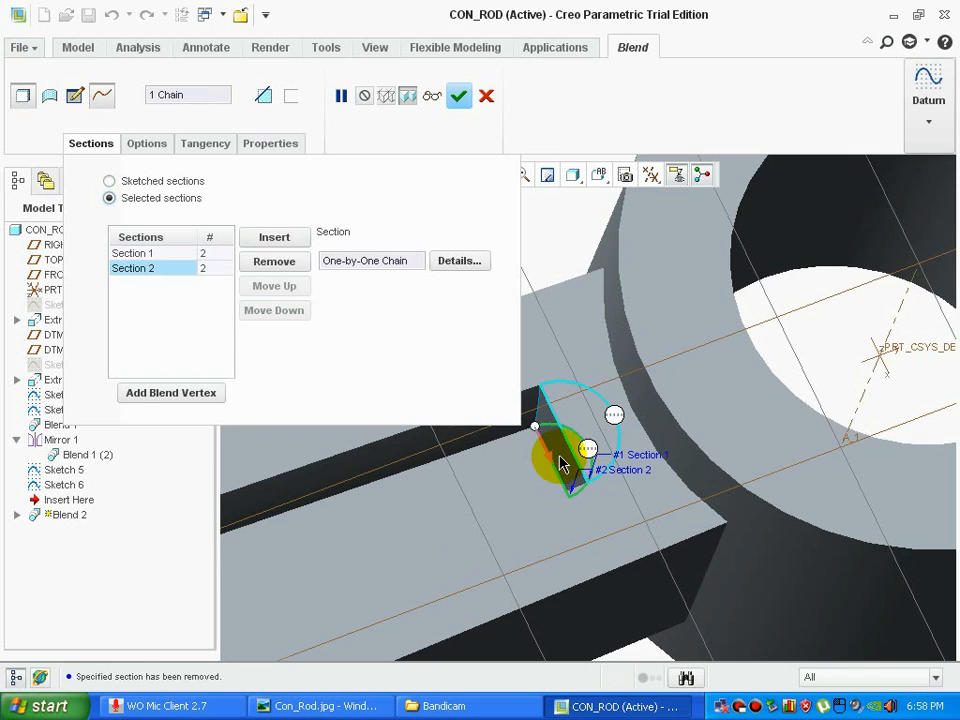
# - Set the blend to remove material and complete the rounded cut at the pocket's small end
pyautogui.click(263, 95)
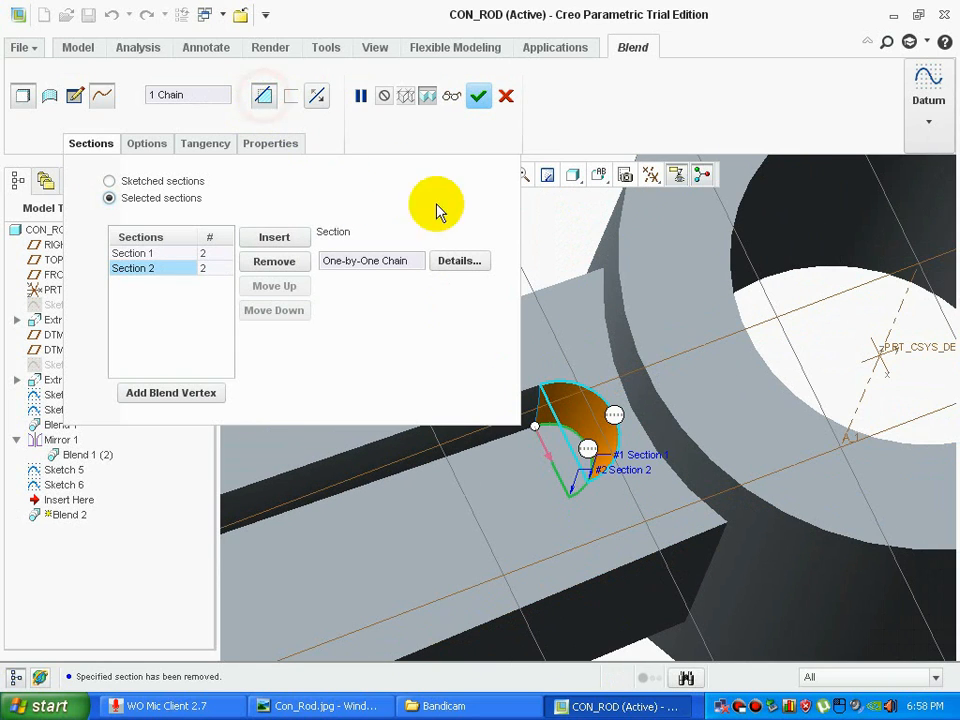
pyautogui.click(481, 95)
pyautogui.scroll(3, 487, 429)
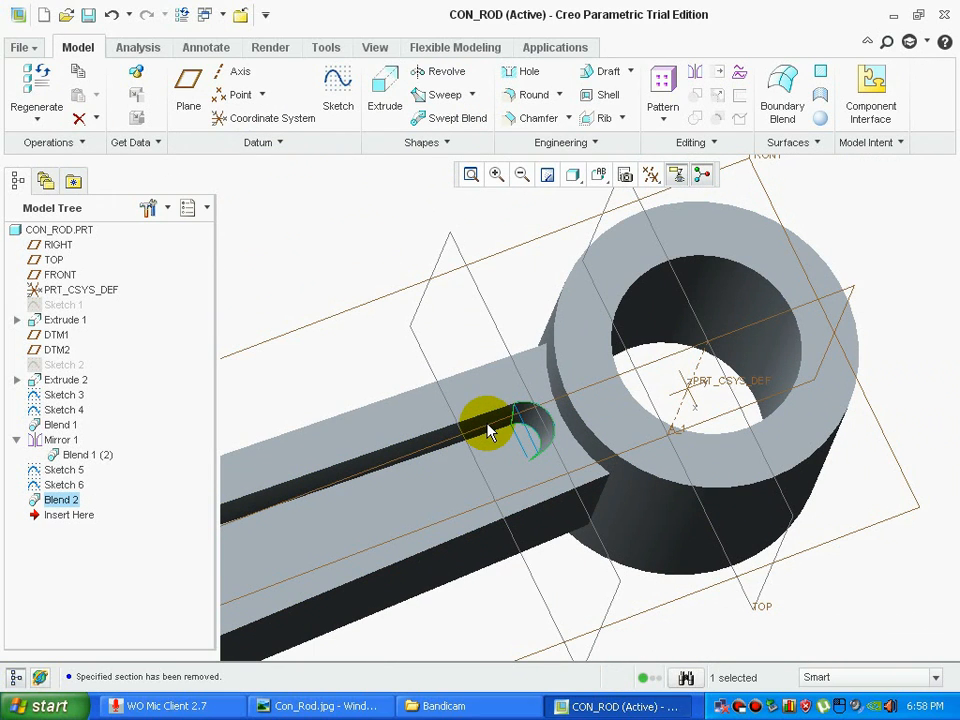
pyautogui.scroll(5, 537, 432)
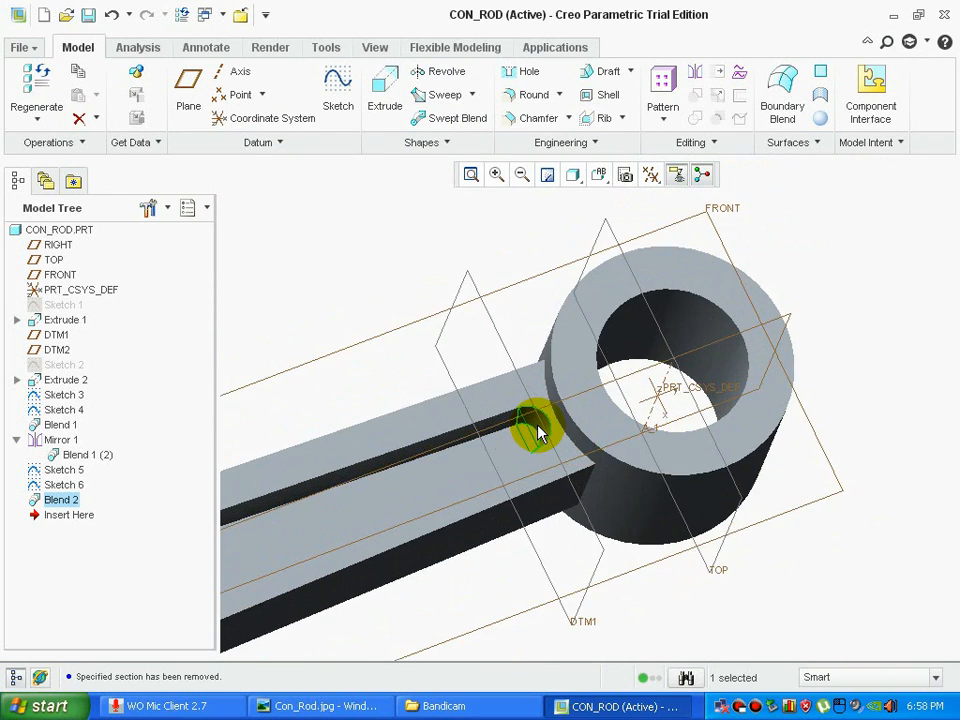
# - Mirror the two rounded-end blend cuts, Blend 2 and Blend 3, about the FRONT plane to the shank's opposite face
pyautogui.scroll(-4, 414, 482)
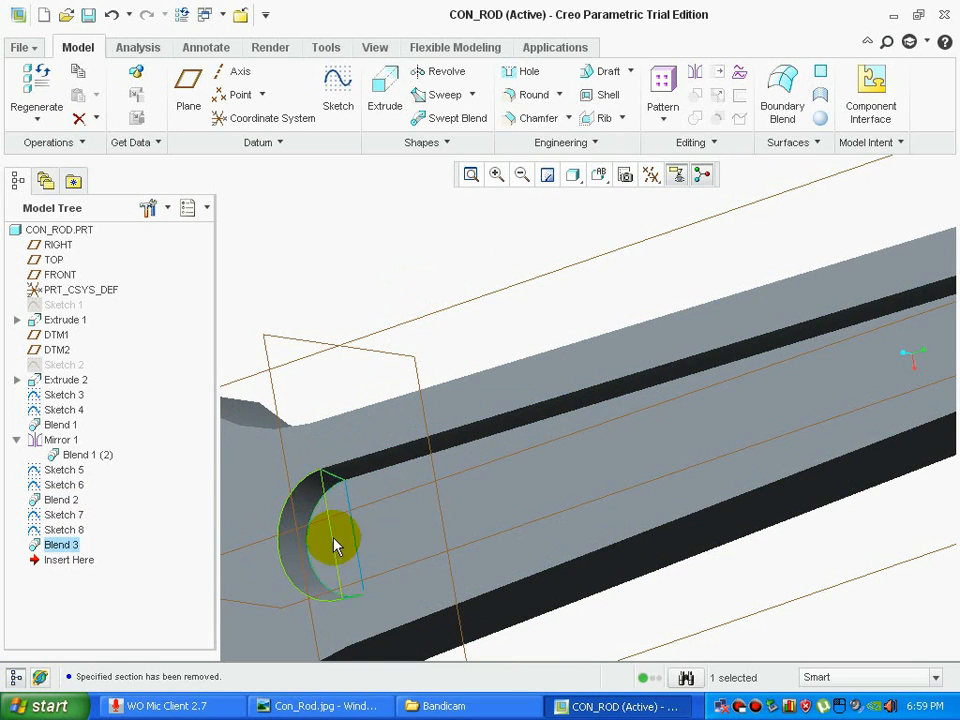
pyautogui.scroll(3, 428, 341)
pyautogui.moveTo(429, 339); pyautogui.dragTo(497, 270, button='middle')
pyautogui.scroll(-4, 340, 418)
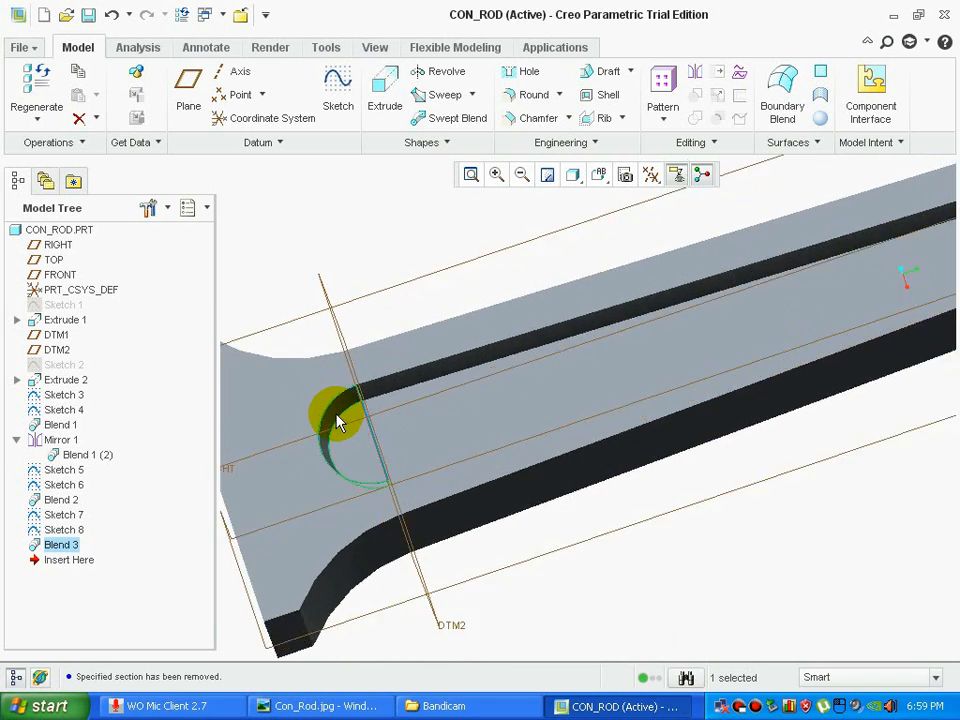
pyautogui.click(55, 548)
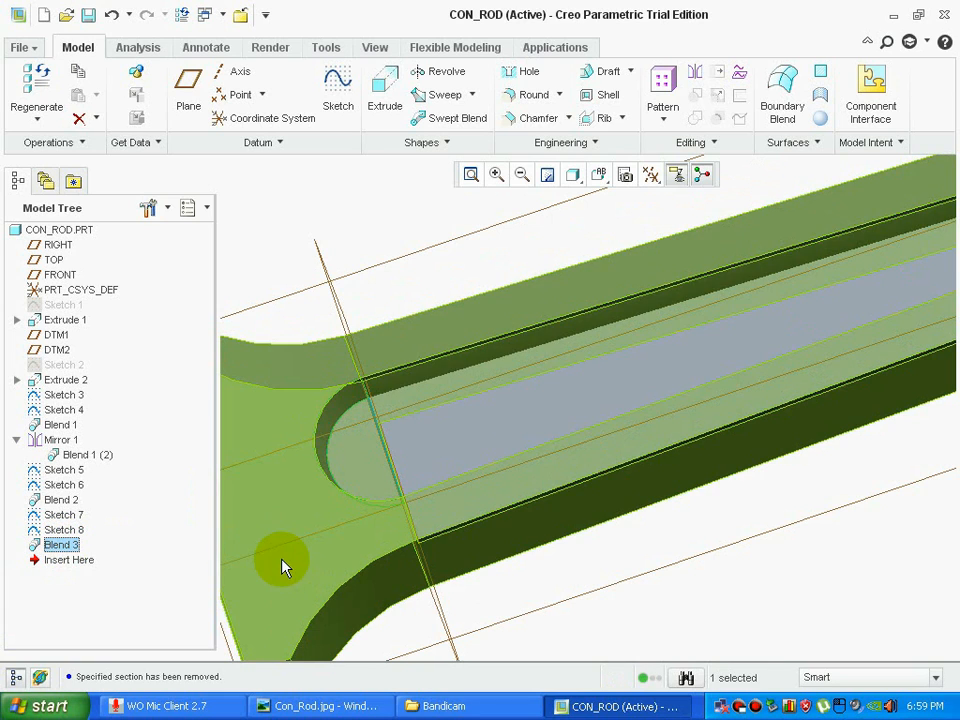
pyautogui.scroll(3, 283, 567)
pyautogui.scroll(2, 326, 518)
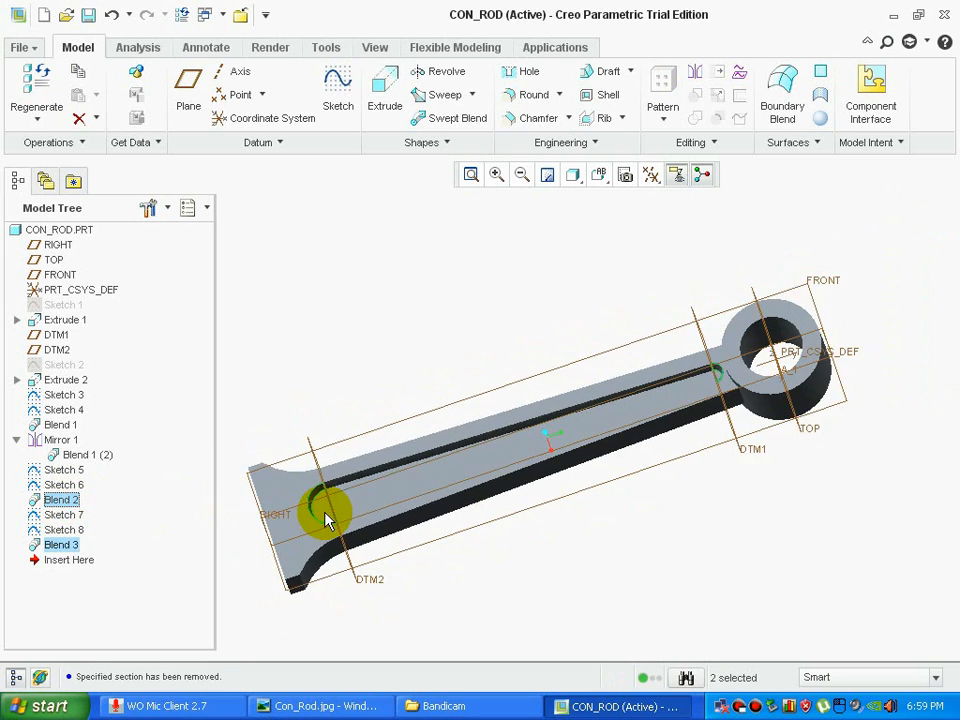
pyautogui.moveTo(607, 527); pyautogui.dragTo(594, 489, button='middle')
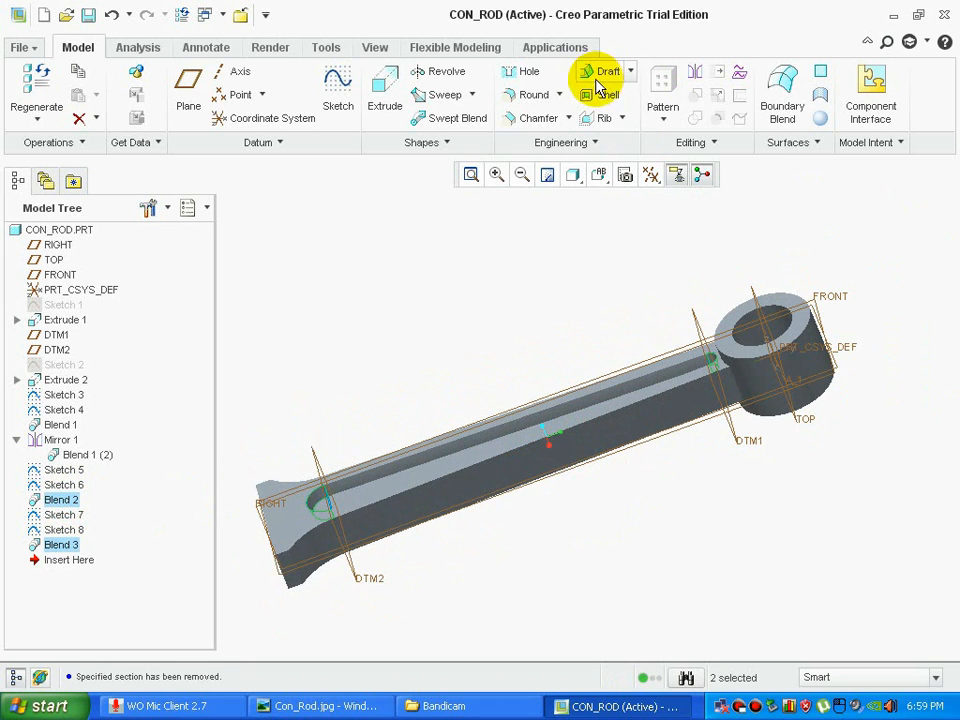
pyautogui.click(693, 70)
pyautogui.moveTo(836, 242); pyautogui.dragTo(827, 300, button='middle')
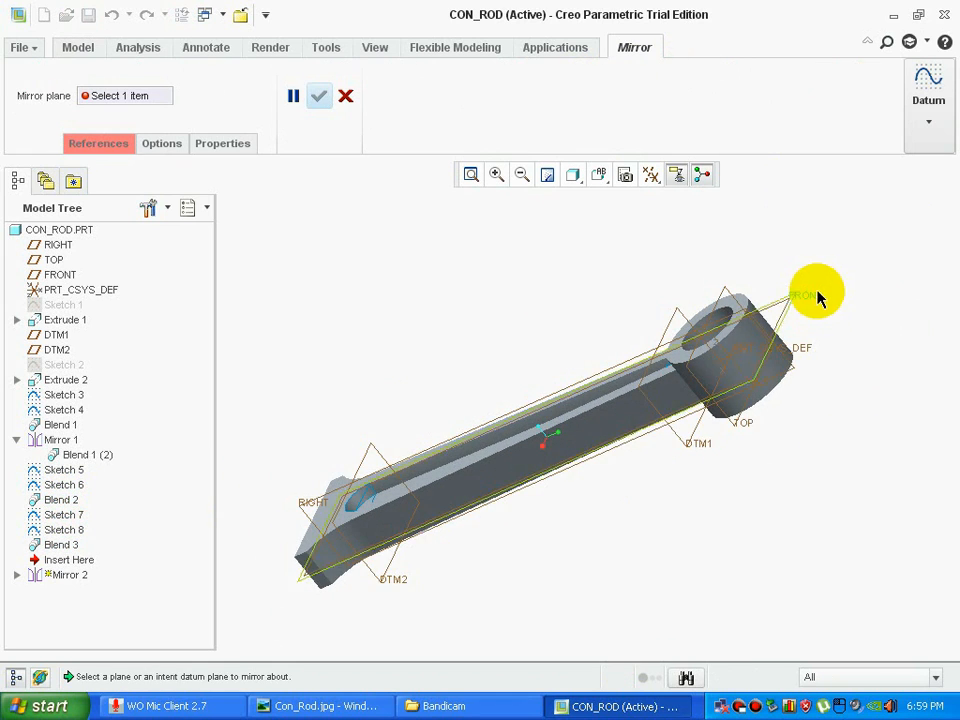
pyautogui.click(802, 294)
pyautogui.middleClick(645, 527)
pyautogui.moveTo(645, 527); pyautogui.dragTo(500, 450, button='middle')
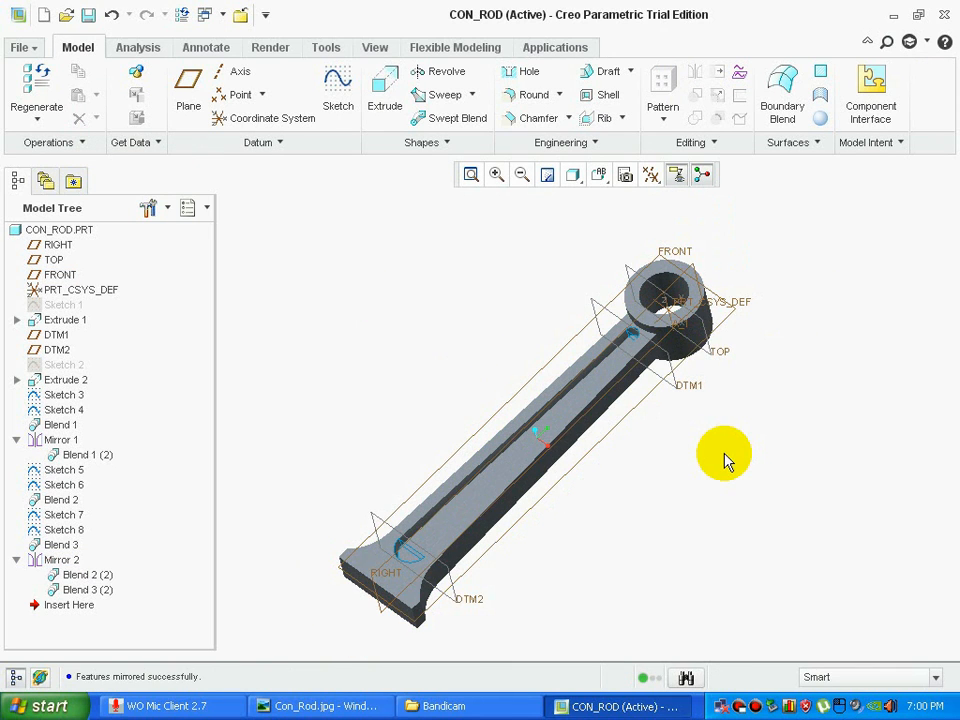
# - Check the big-end dimensions in Con_Rod.jpg and return to the CON_ROD model in Creo Parametric
pyautogui.click(335, 707)
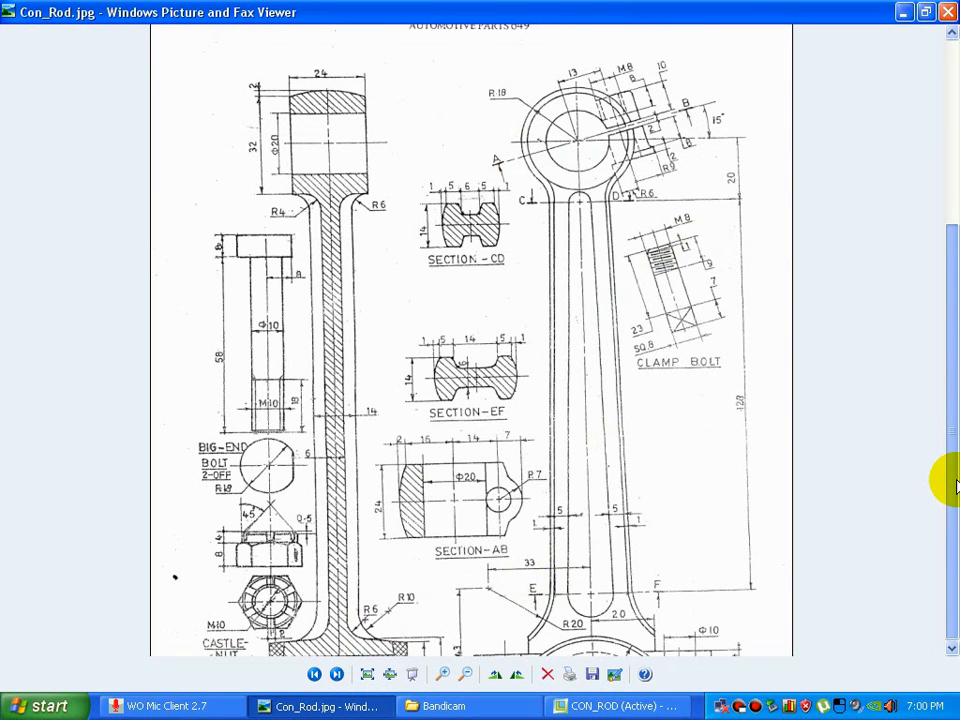
pyautogui.scroll(-3, 936, 470)
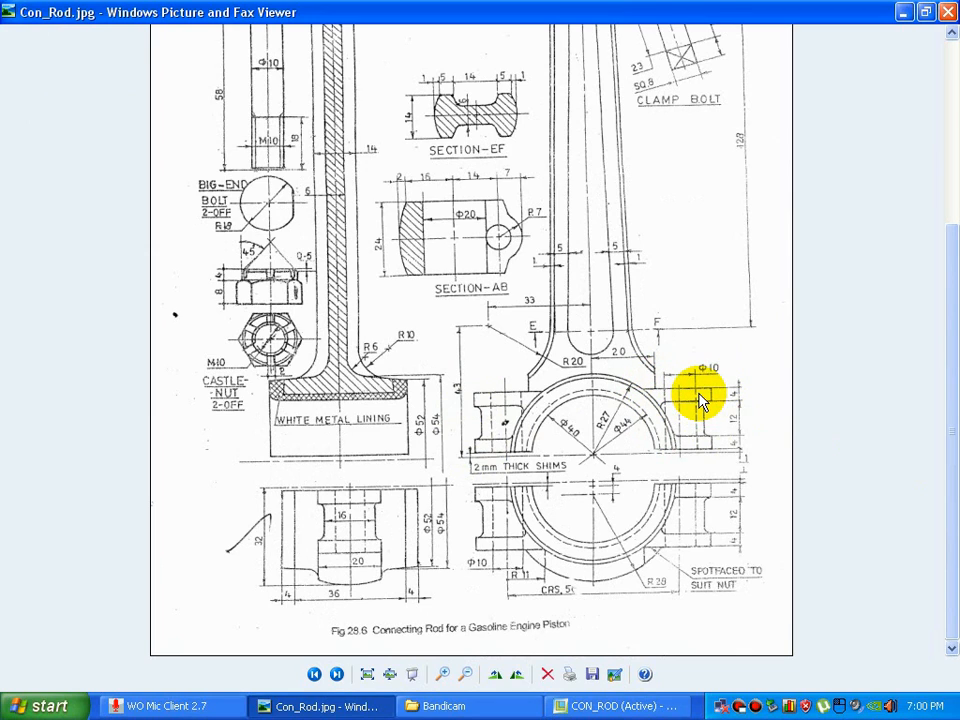
pyautogui.click(597, 708)
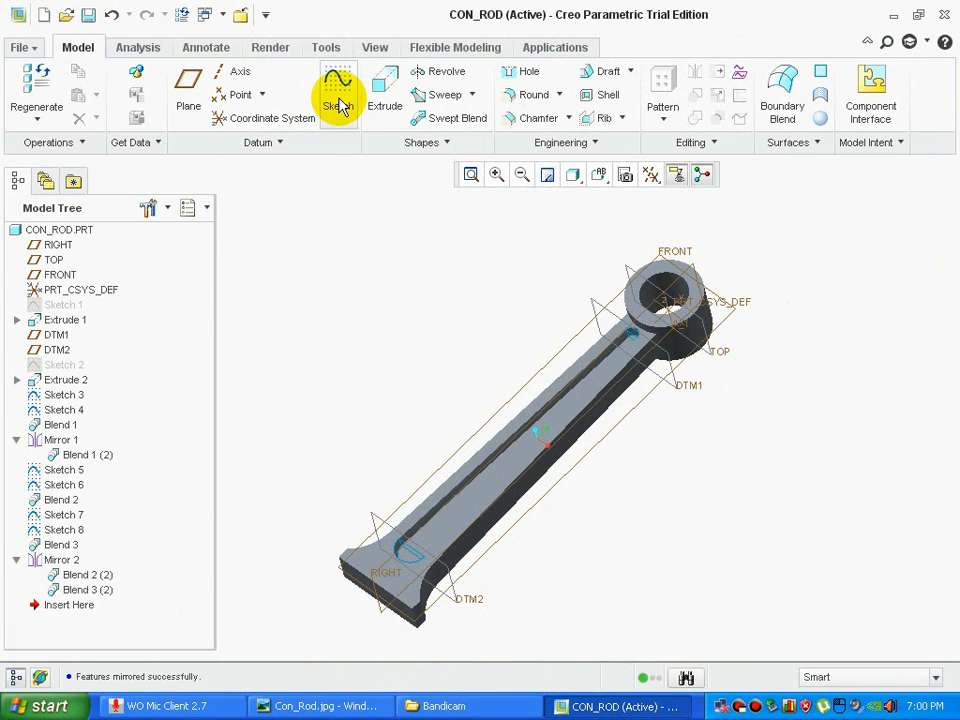
# - Start a sketch on the shank's flared end face and check the big-end dimensions in Con_Rod.jpg
pyautogui.click(337, 105)
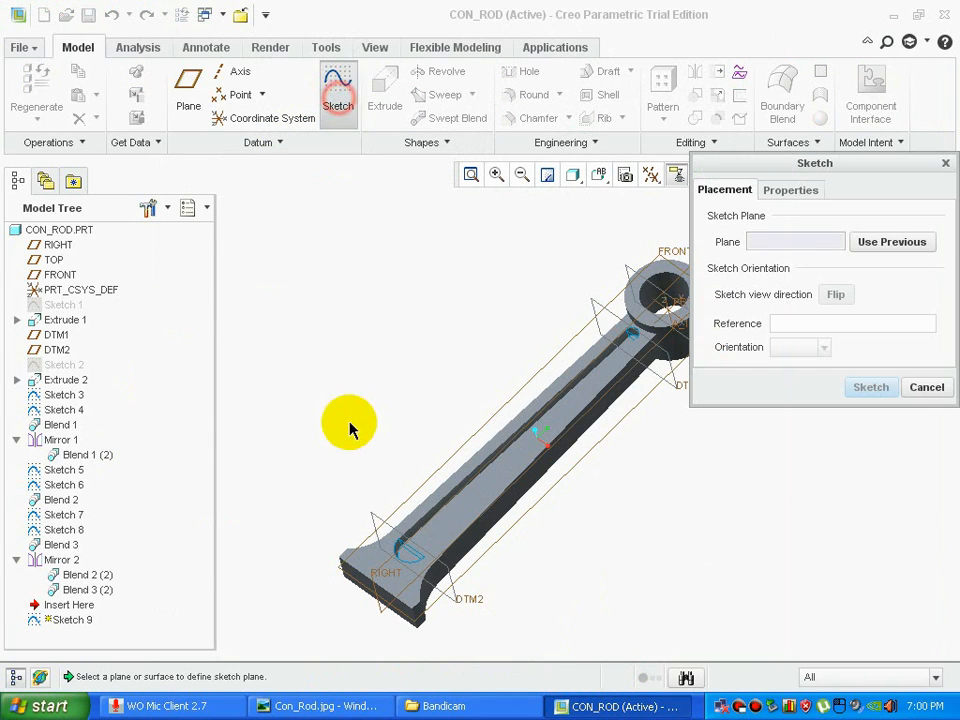
pyautogui.click(362, 578)
pyautogui.click(870, 387)
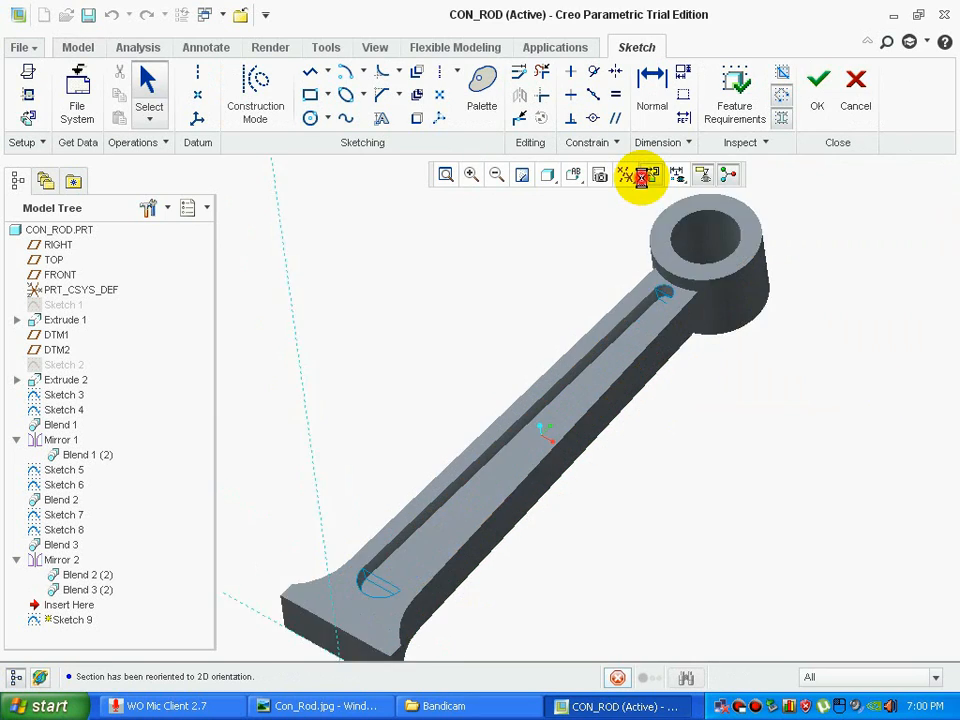
pyautogui.click(358, 707)
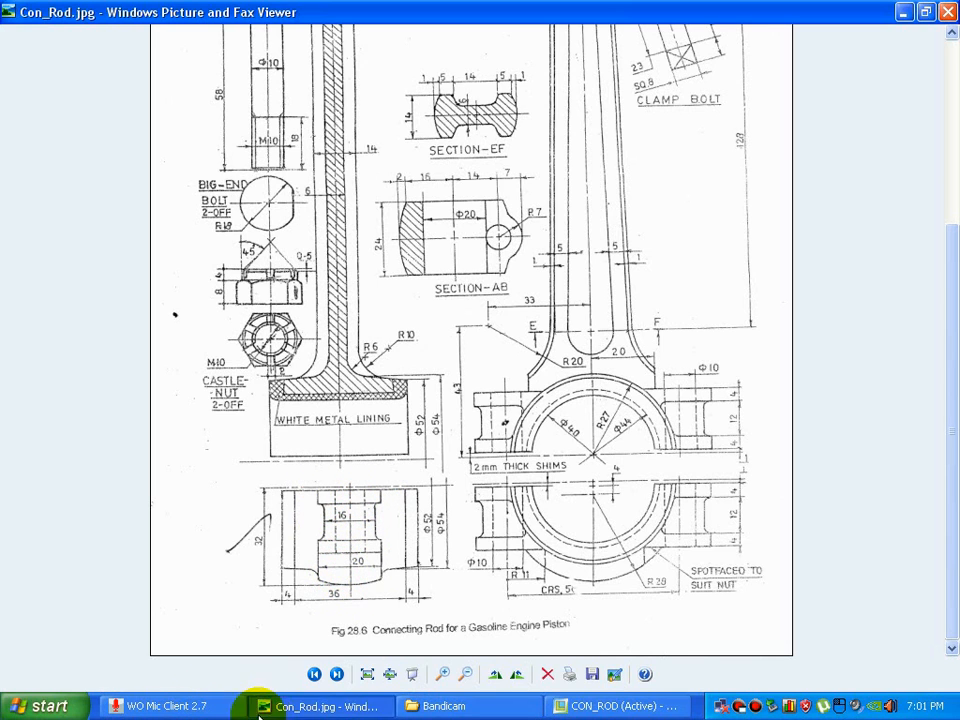
pyautogui.click(566, 706)
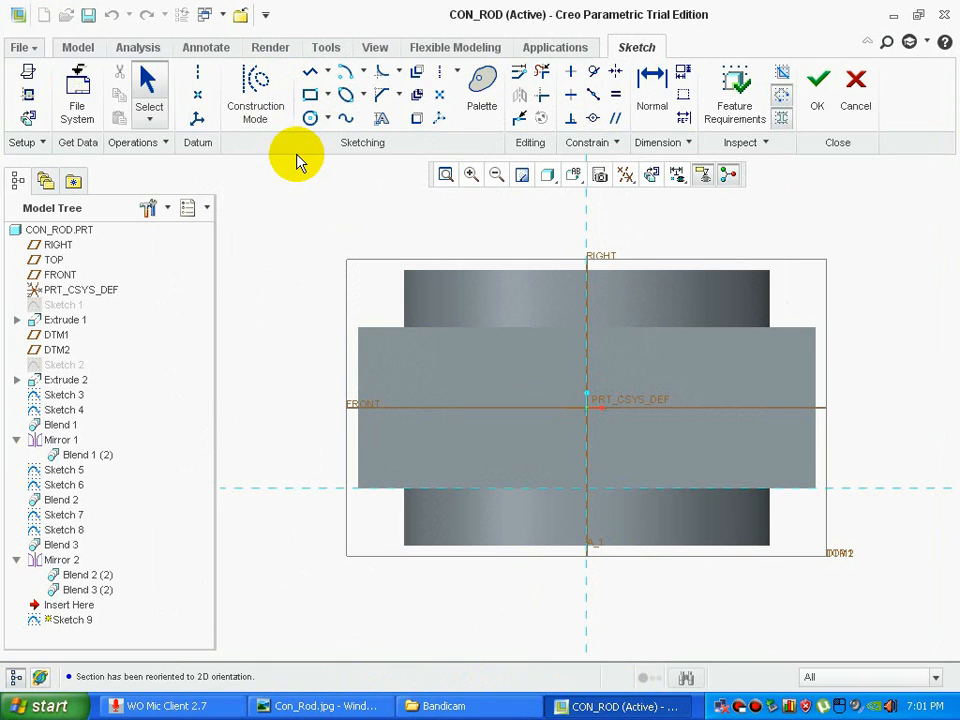
# - Add the FRONT plane as a sketch reference and draw vertical and horizontal centerlines along the RIGHT and FRONT planes
pyautogui.click(440, 71)
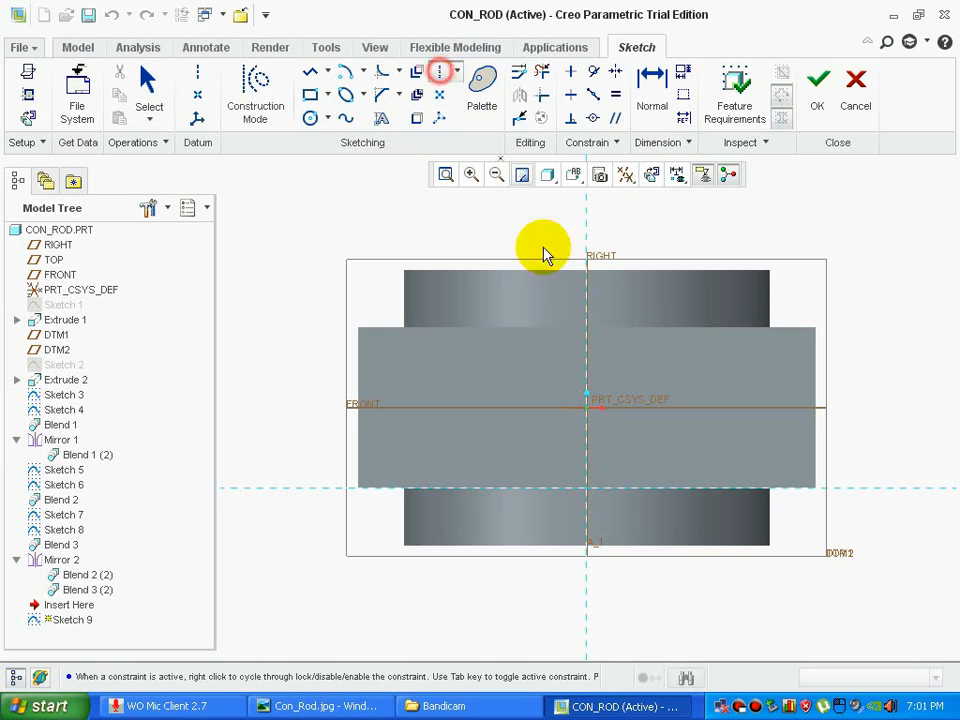
pyautogui.middleClick(634, 377)
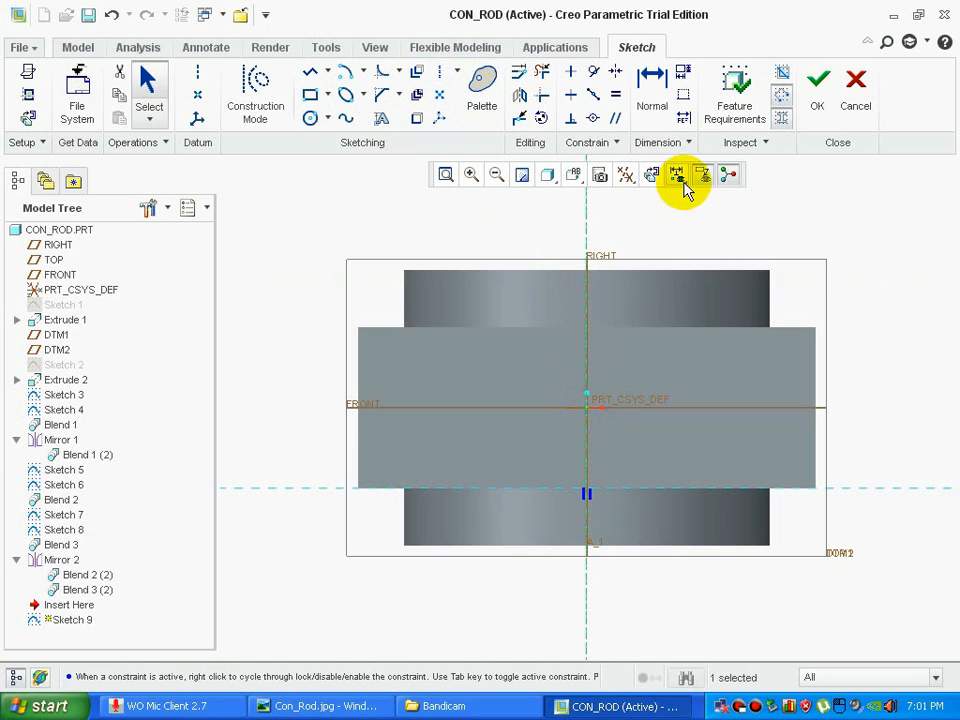
pyautogui.click(681, 118)
pyautogui.click(749, 411)
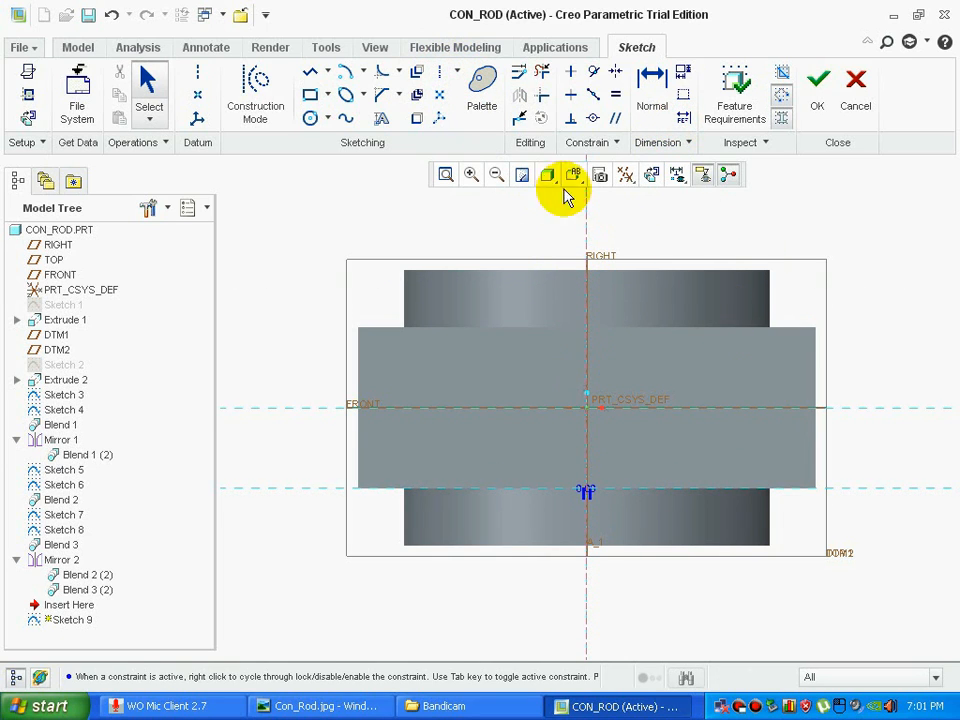
pyautogui.click(440, 71)
pyautogui.click(513, 414)
pyautogui.click(555, 405)
pyautogui.middleClick(554, 399)
pyautogui.scroll(1, 551, 386)
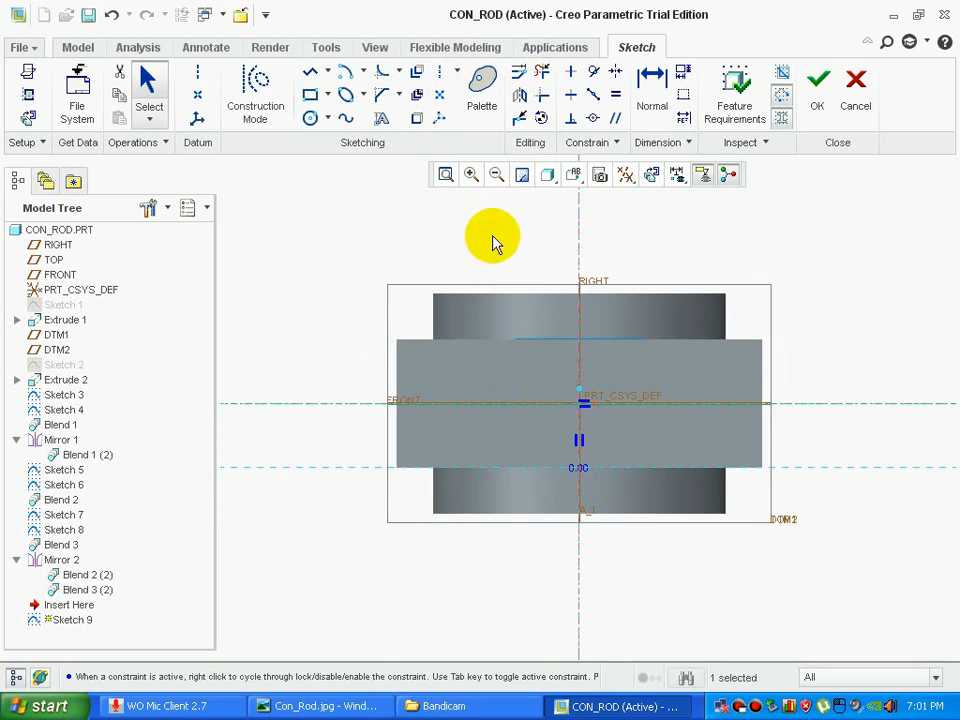
# - Sketch a rectangle about 13.5 by 8.7 mm, symmetric about both centerlines
pyautogui.click(310, 96)
pyautogui.click(517, 366)
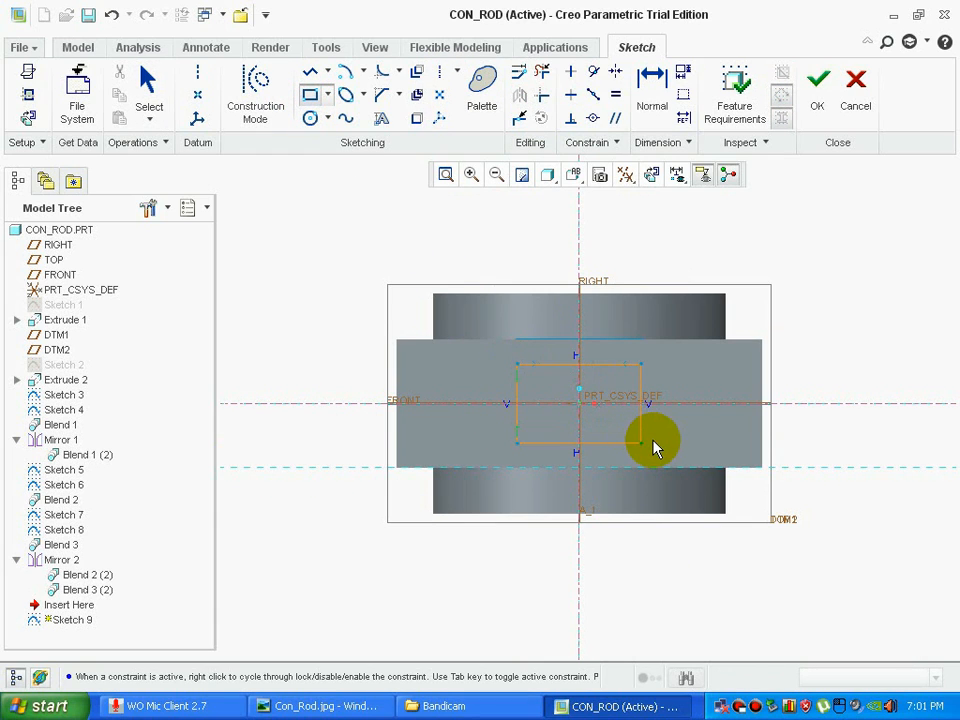
pyautogui.click(650, 444)
pyautogui.middleClick(653, 446)
pyautogui.scroll(-2, 653, 446)
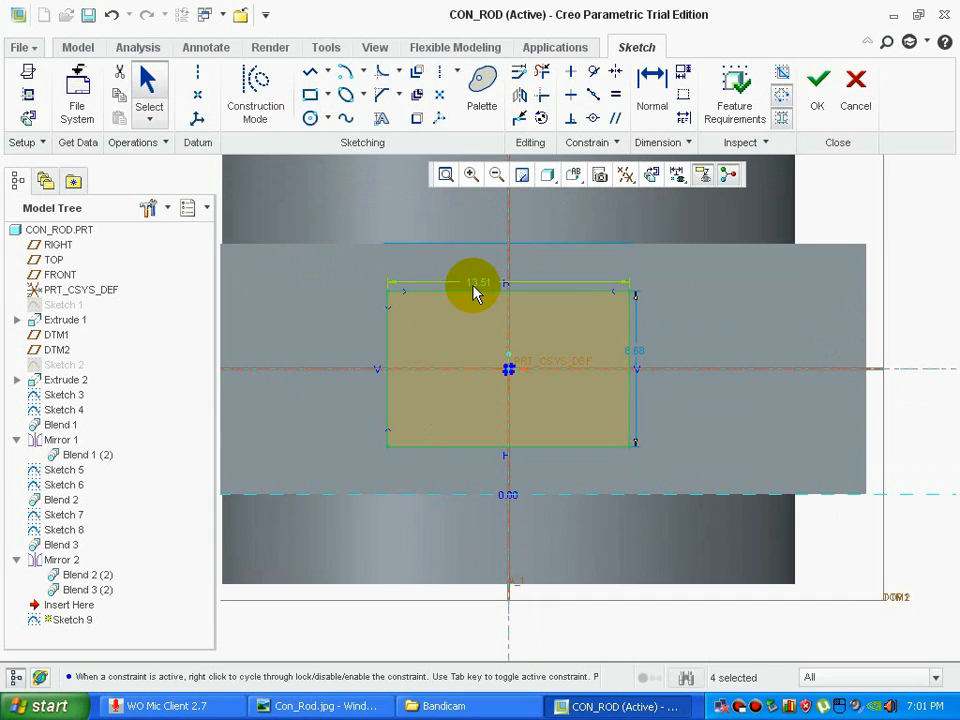
# - Set the rectangle's width to 84 mm and height to 20 mm, and finish the sketch
pyautogui.doubleClick(473, 286)
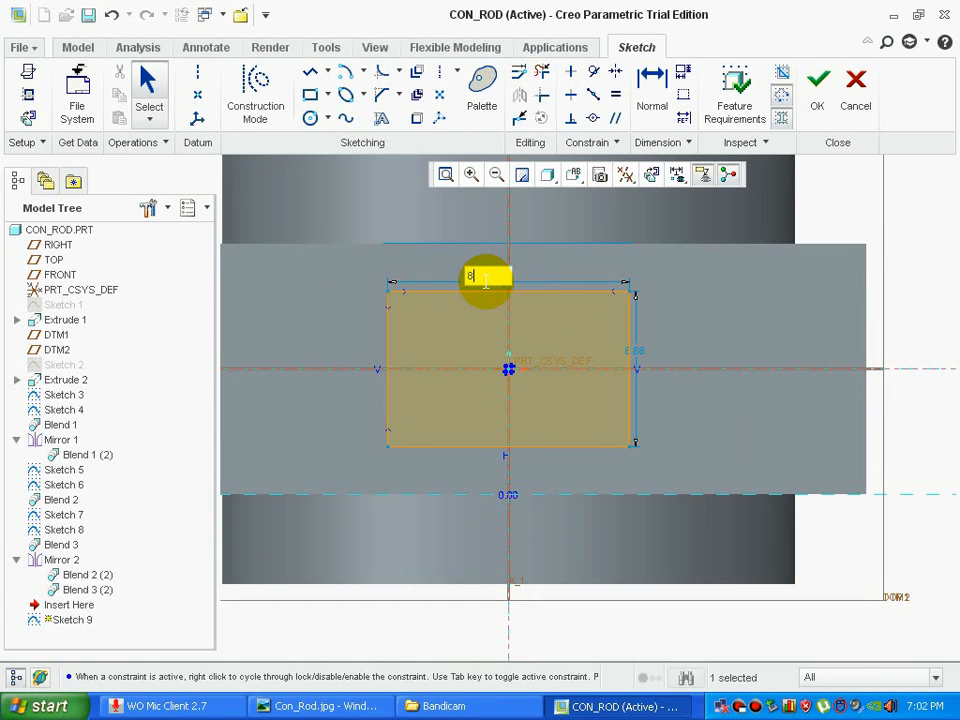
pyautogui.press('Return')
pyautogui.scroll(2, 487, 289)
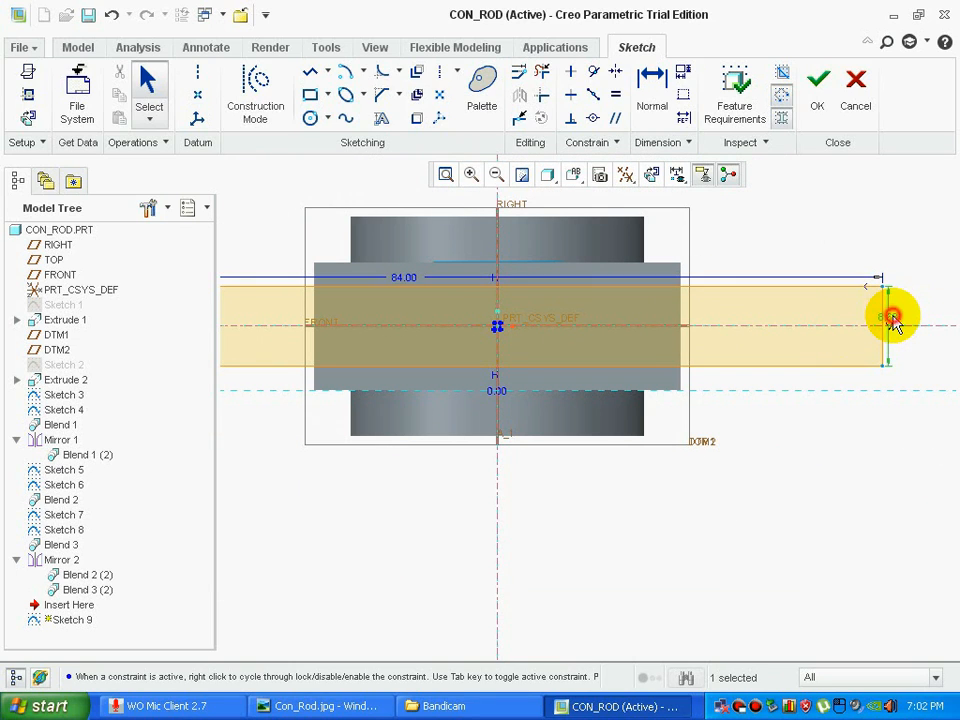
pyautogui.write('0')
pyautogui.press('Return')
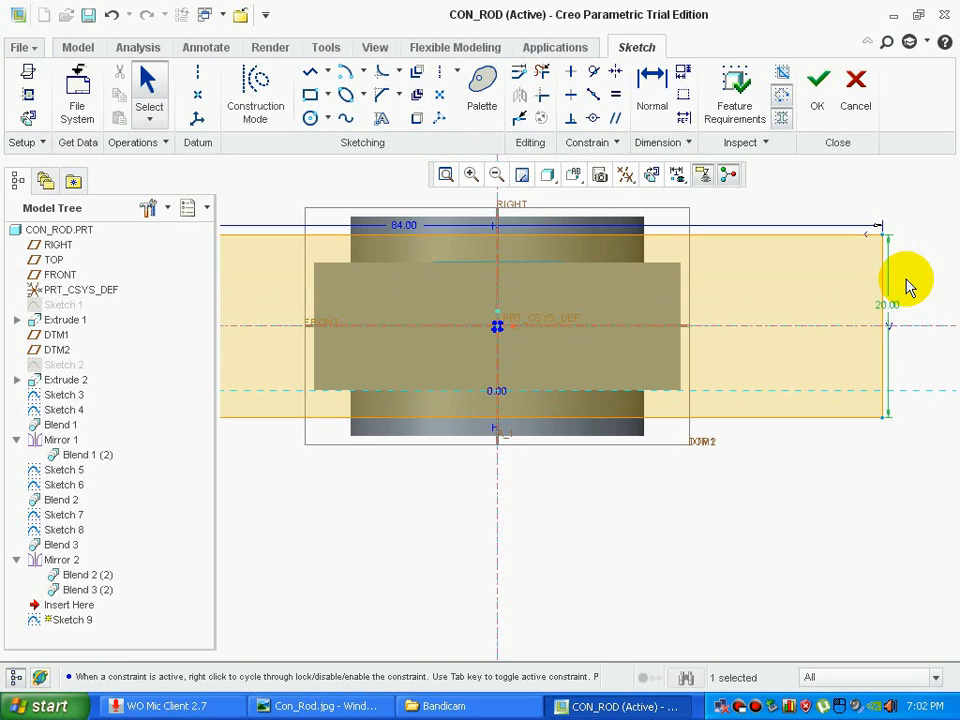
pyautogui.click(819, 104)
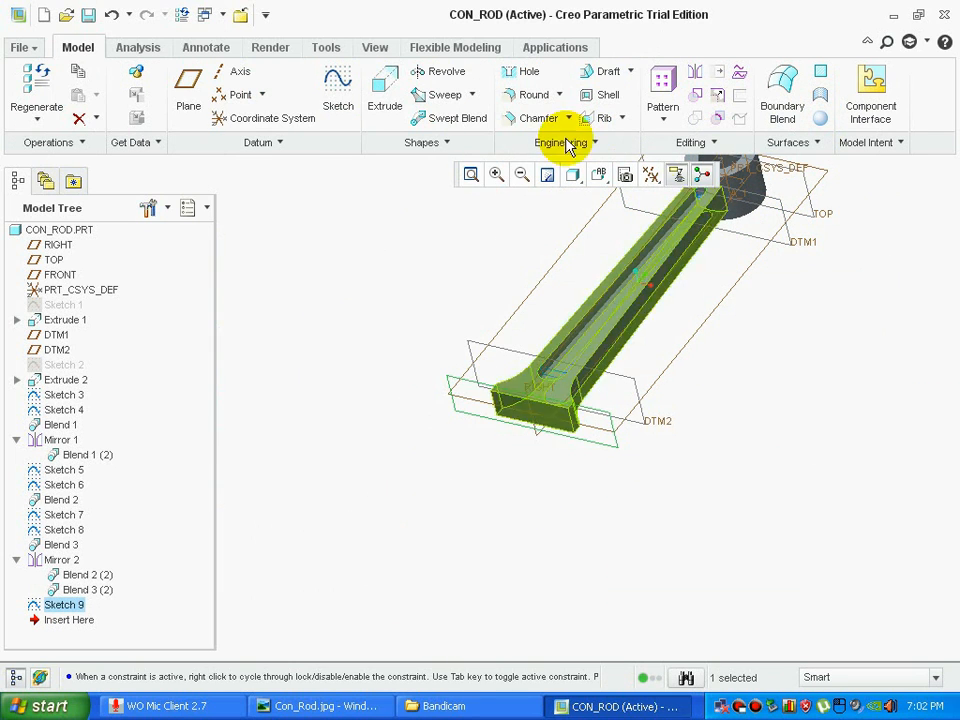
# - Check the flange thickness in Con_Rod.jpg and extrude the 84 by 20 mm rectangle outward by 4 mm
pyautogui.click(378, 81)
pyautogui.click(320, 706)
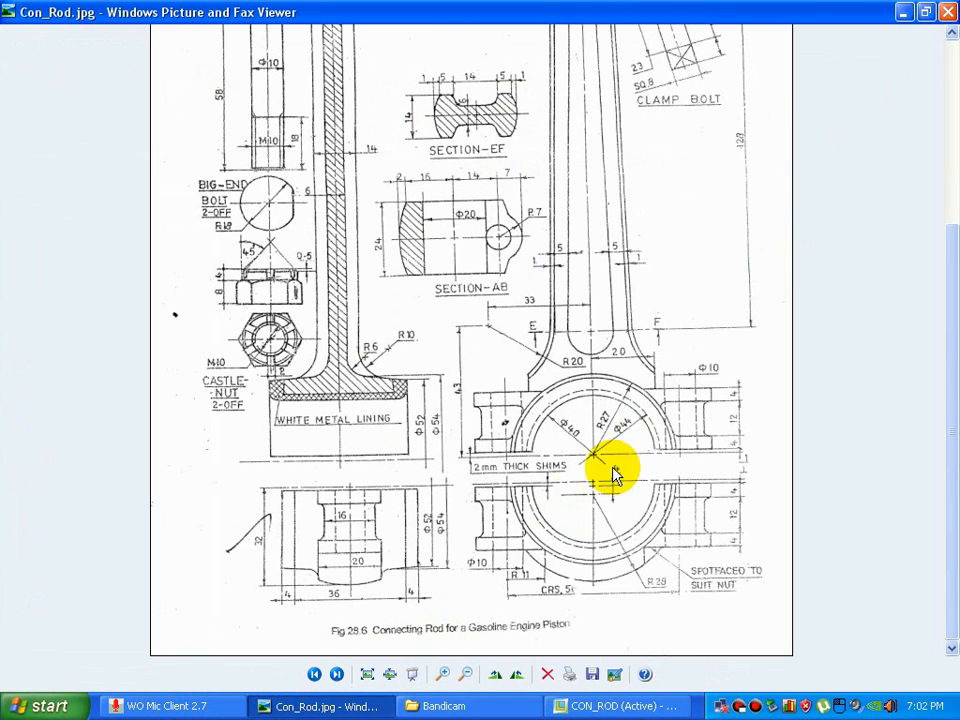
pyautogui.click(613, 704)
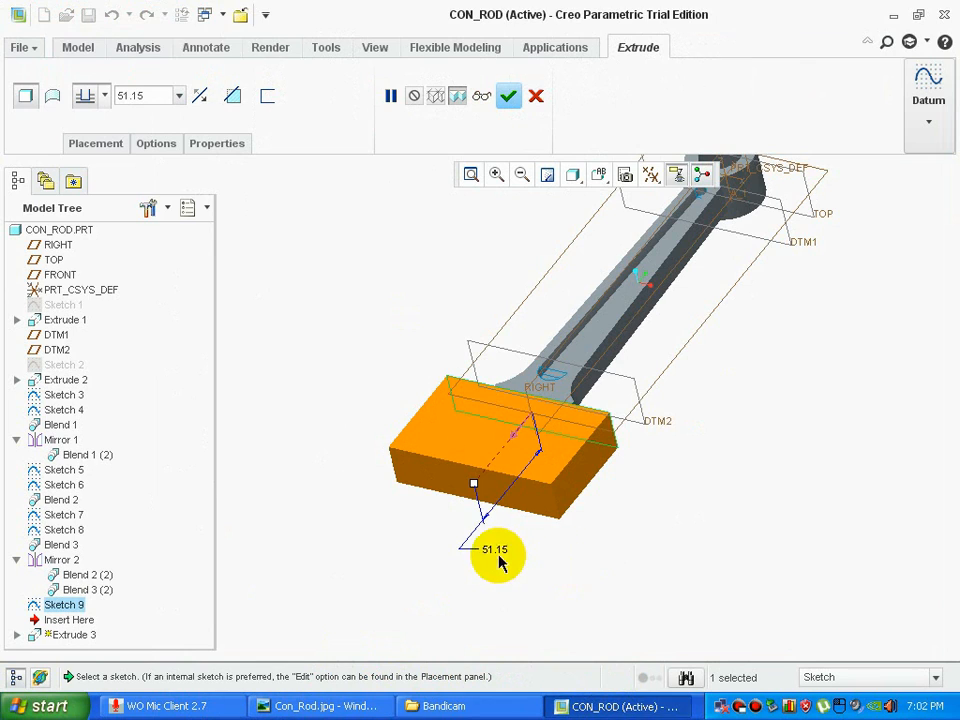
pyautogui.write('4')
pyautogui.press('Return')
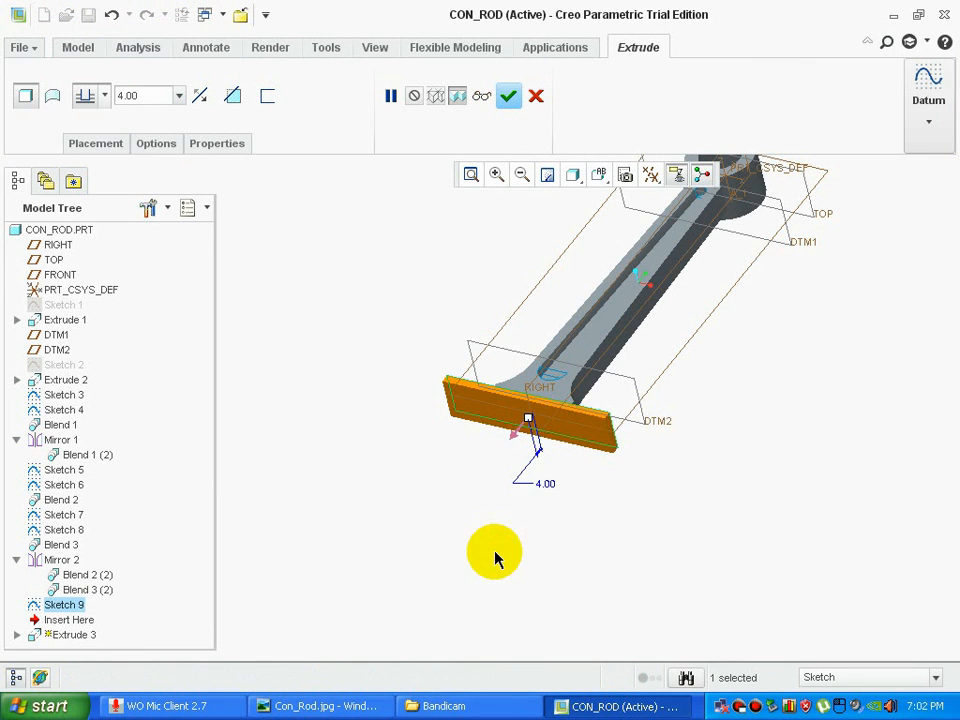
pyautogui.middleClick(490, 550)
pyautogui.click(475, 513)
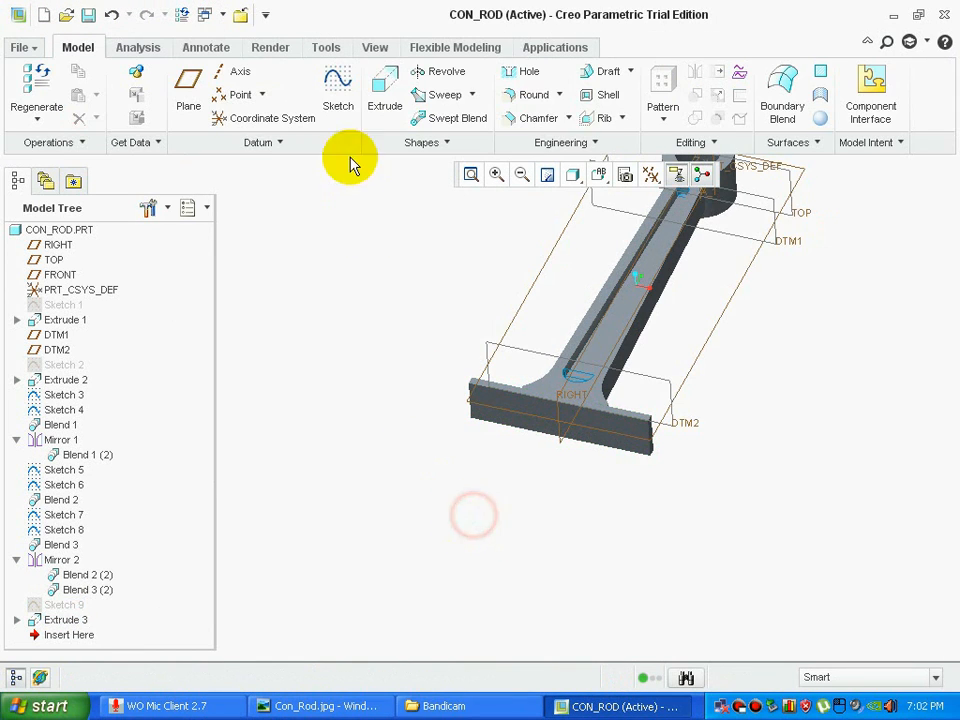
# - Start a sketch on the flange plate's outer face and check the next block's dimensions in Con_Rod.jpg
pyautogui.click(341, 104)
pyautogui.click(541, 434)
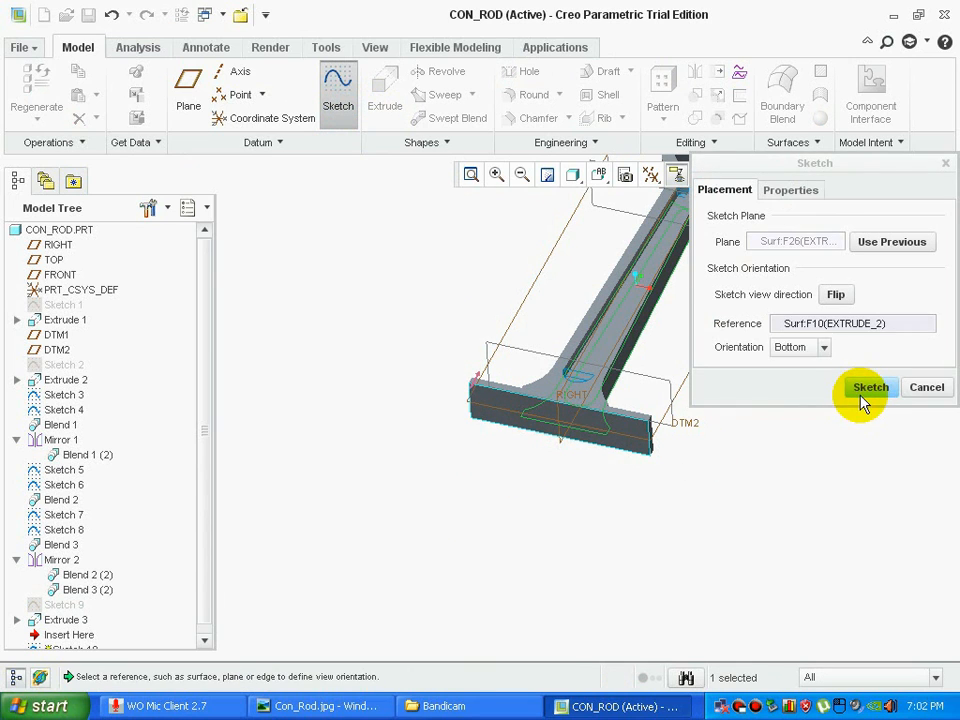
pyautogui.click(866, 389)
pyautogui.click(318, 706)
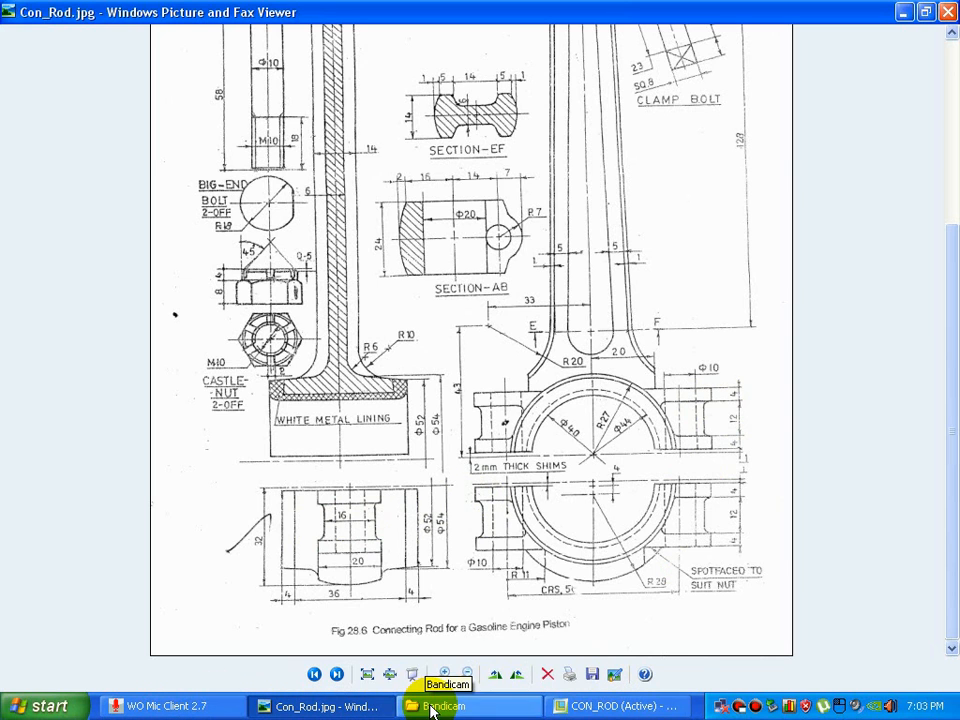
pyautogui.click(578, 705)
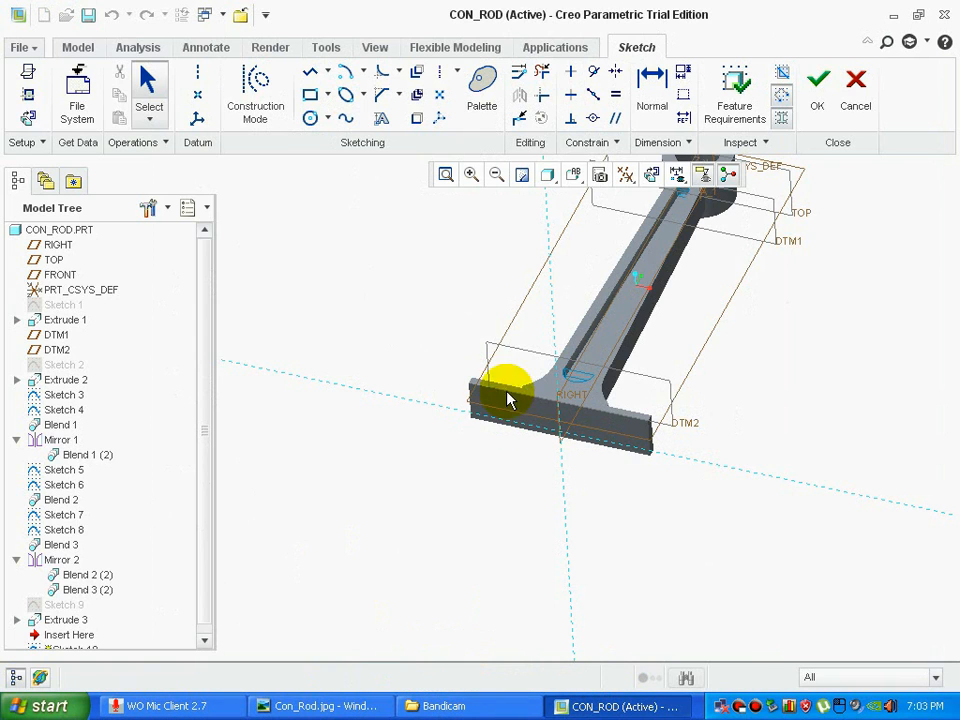
# - Orient the view to the sketch, reference the FRONT plane, and draw centerlines along the RIGHT and FRONT planes
pyautogui.click(652, 174)
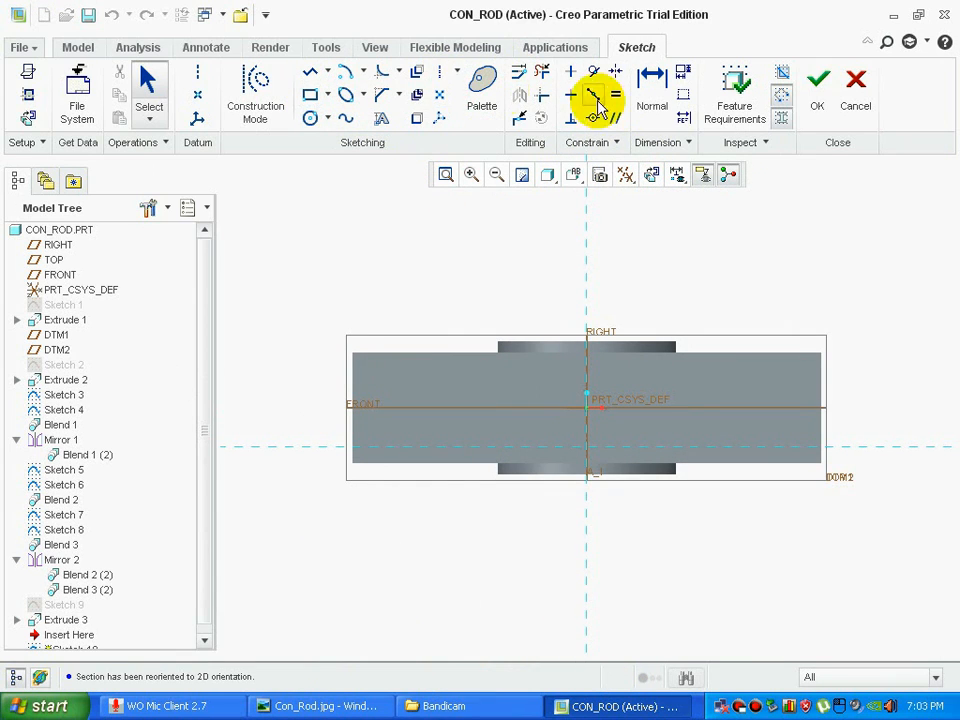
pyautogui.click(793, 407)
pyautogui.click(439, 71)
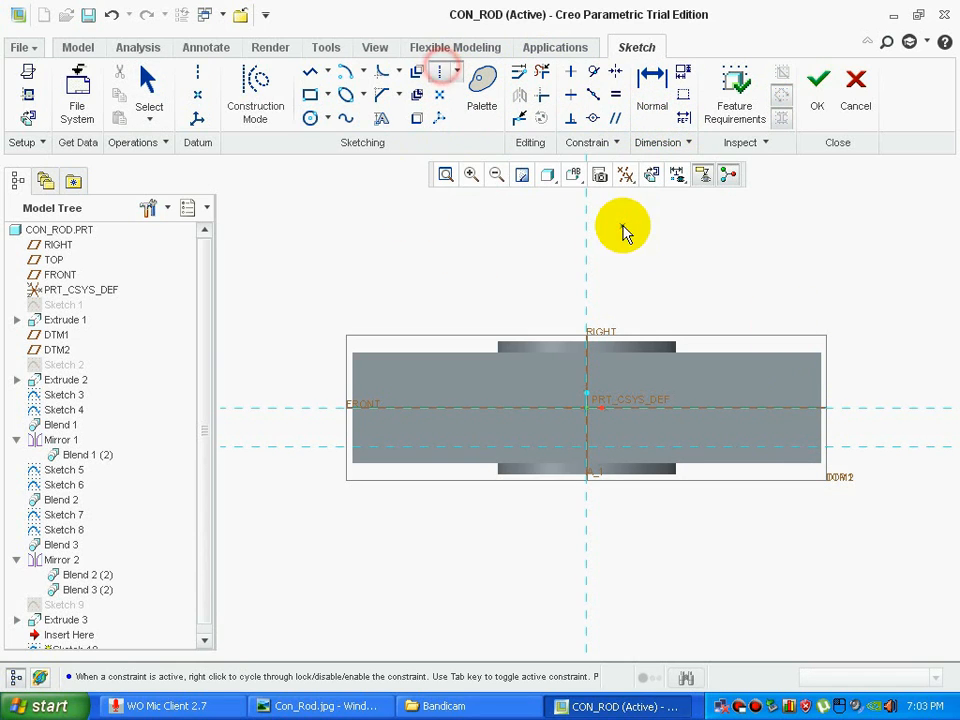
pyautogui.click(587, 229)
pyautogui.click(585, 278)
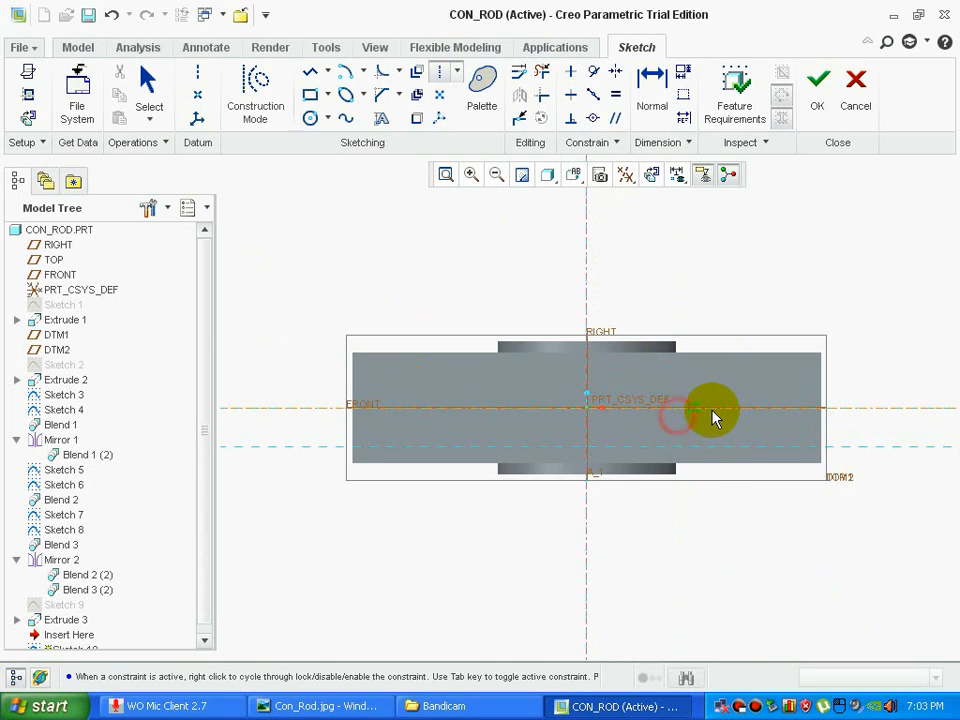
pyautogui.middleClick(715, 398)
# - Sketch a rectangle symmetric about both centerlines, set it to 80 mm wide and 16 mm high, and finish the sketch
pyautogui.click(311, 95)
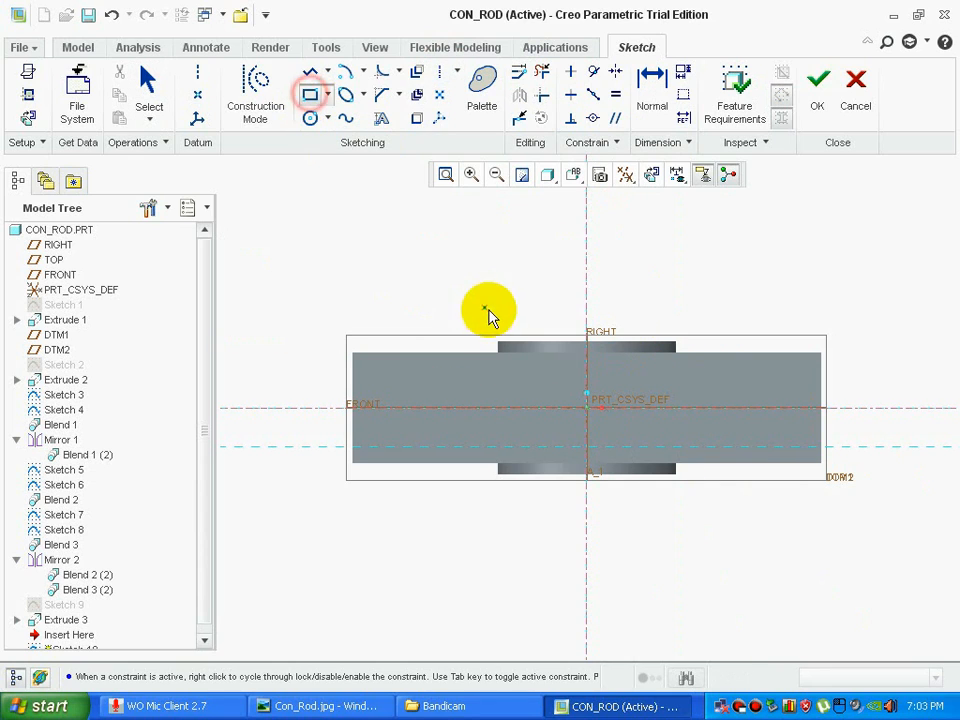
pyautogui.click(503, 376)
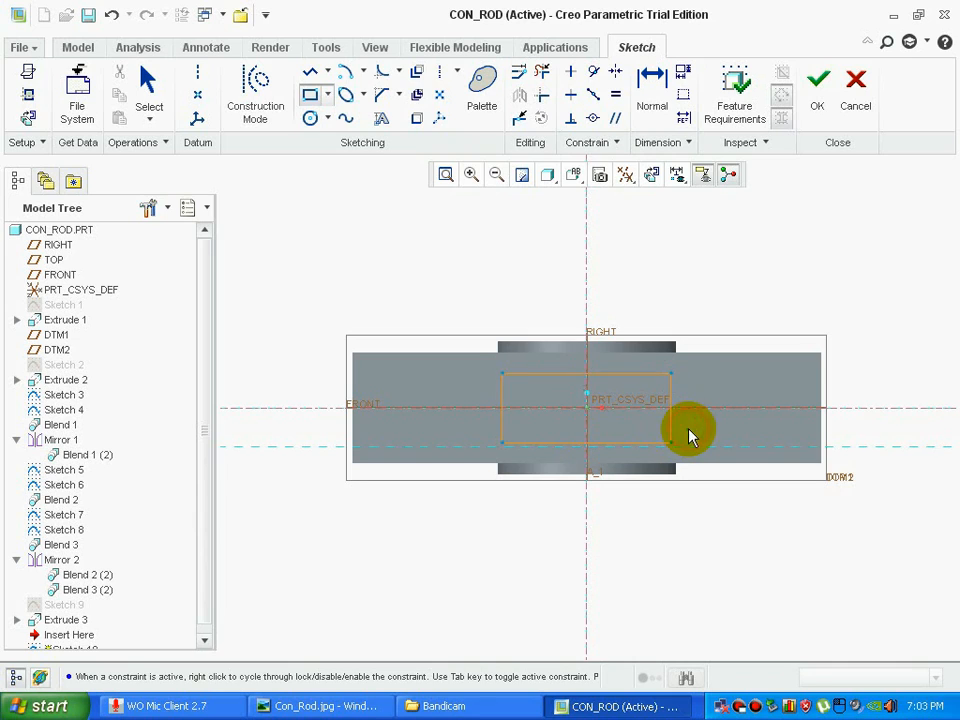
pyautogui.click(690, 435)
pyautogui.middleClick(576, 363)
pyautogui.write('80')
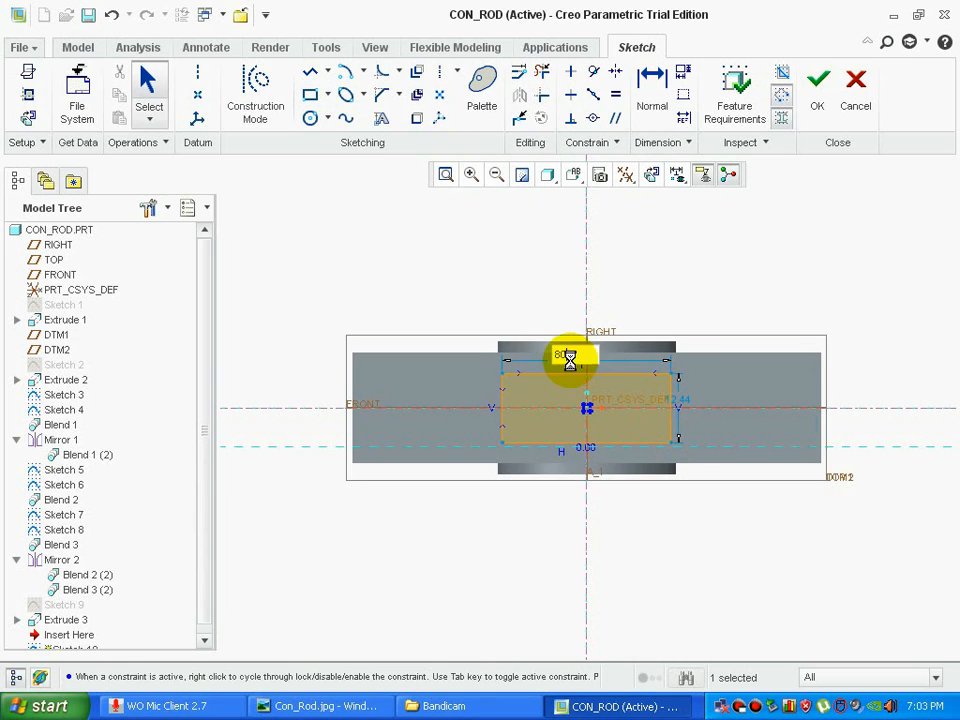
pyautogui.press('Return')
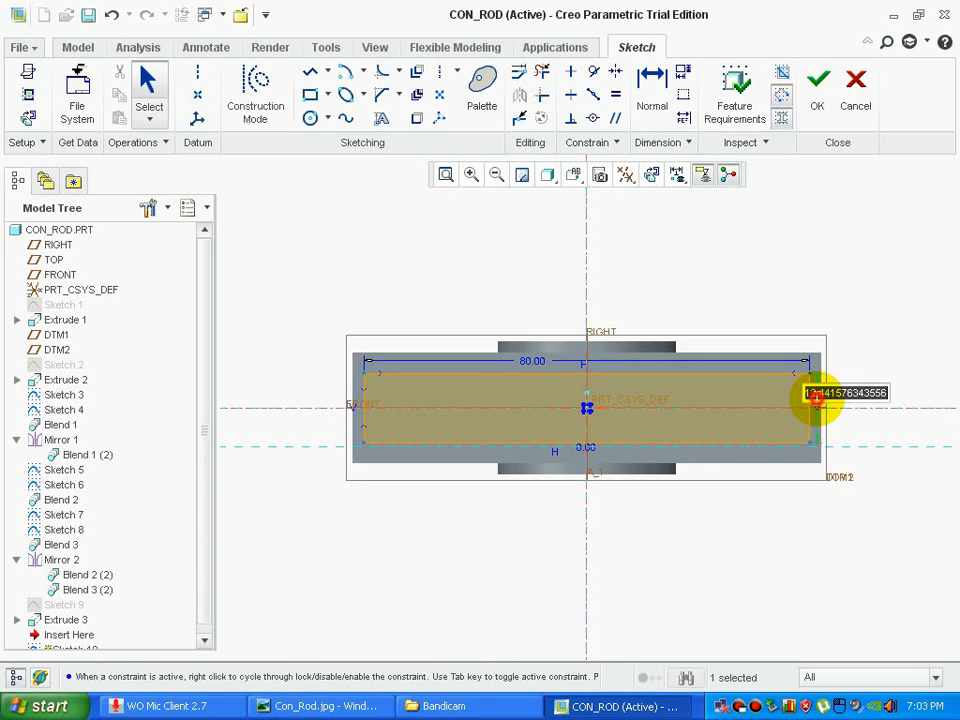
pyautogui.press('Return')
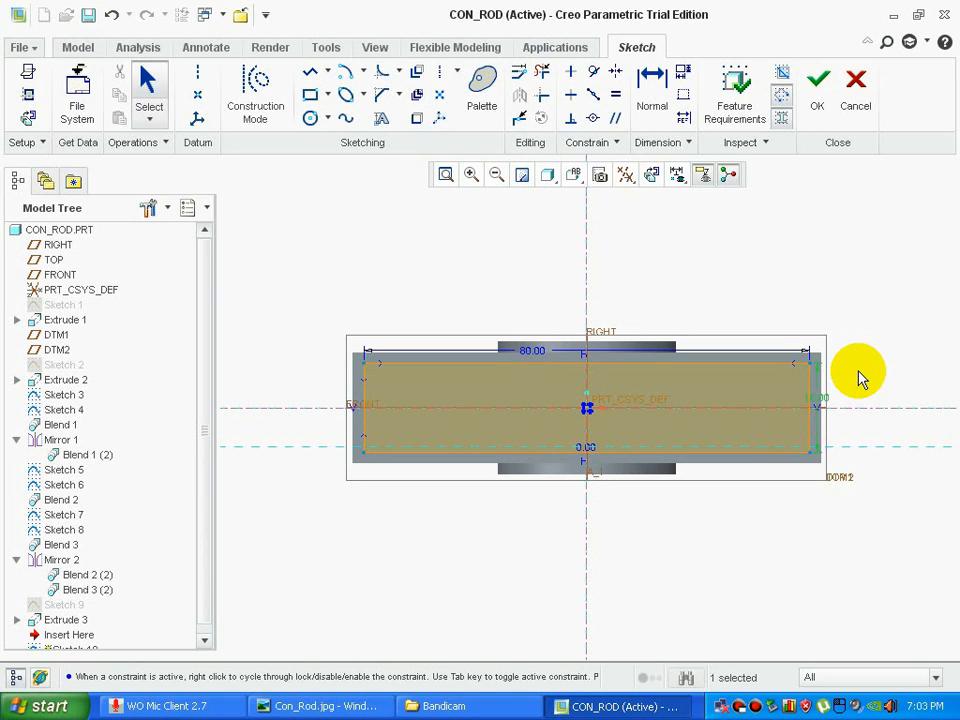
pyautogui.click(815, 107)
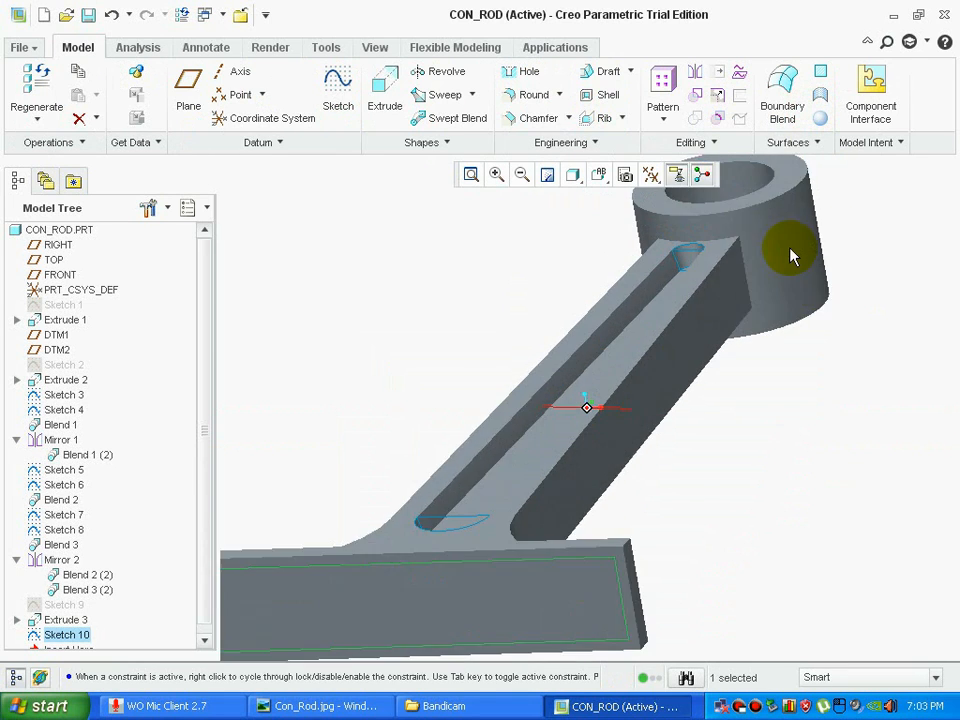
# - Check the block depth in Con_Rod.jpg and extrude the 80 by 16 mm rectangle outward by 12 mm
pyautogui.click(384, 86)
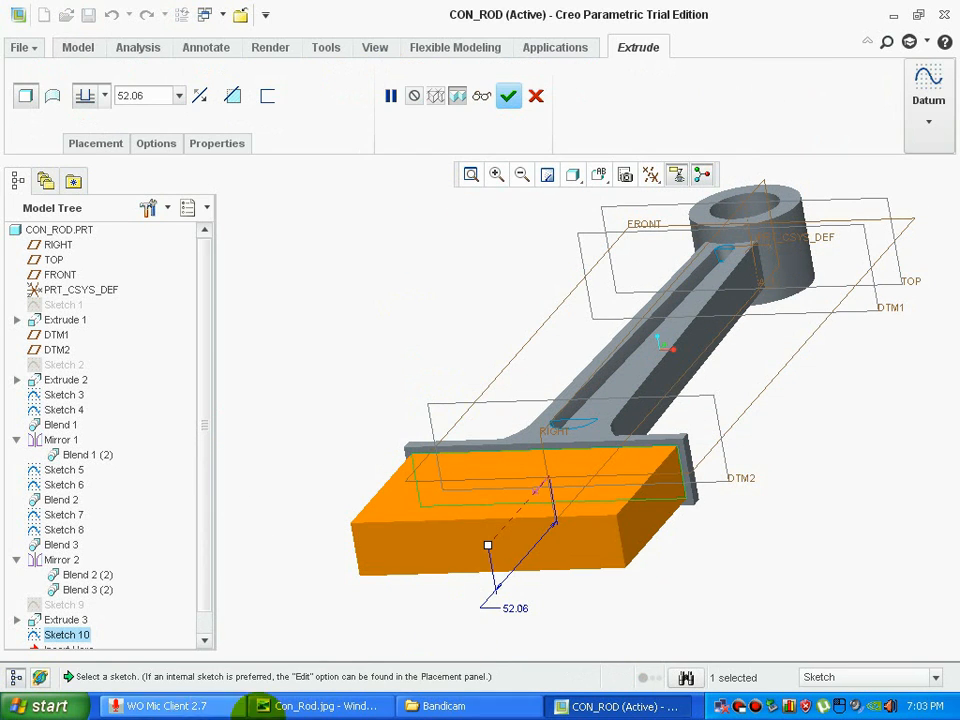
pyautogui.click(318, 706)
pyautogui.click(598, 705)
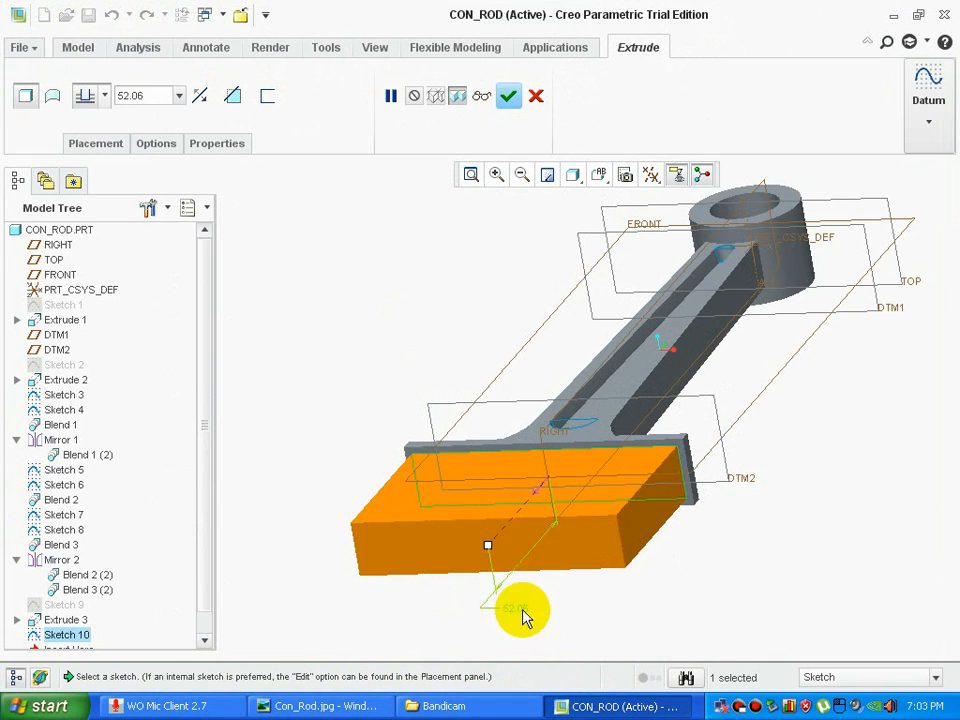
pyautogui.press('Return')
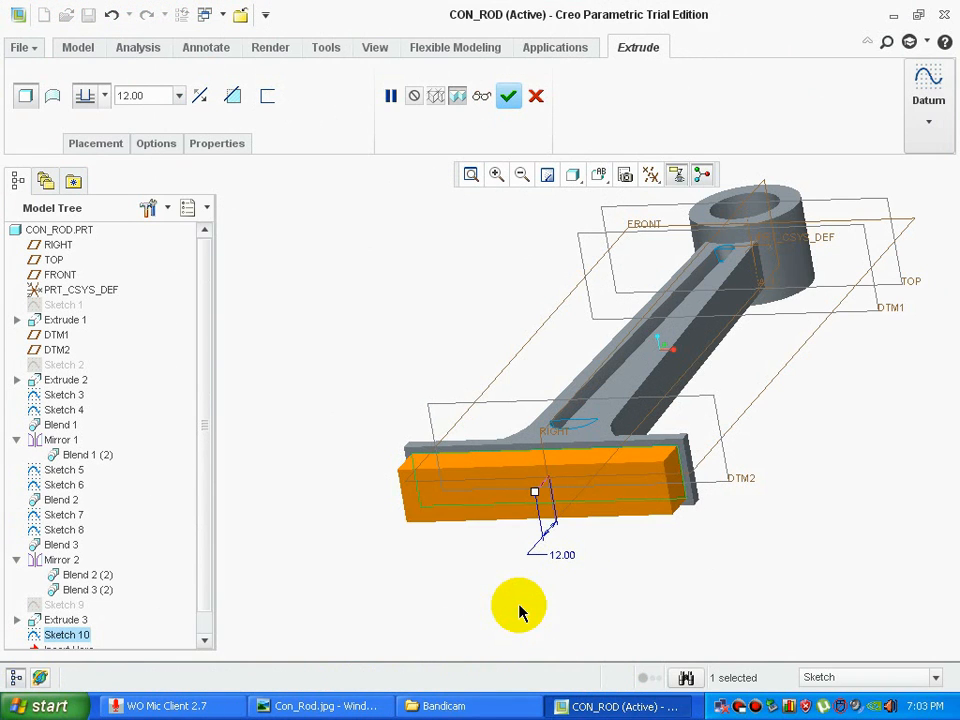
pyautogui.middleClick(519, 612)
pyautogui.click(190, 100)
pyautogui.click(396, 439)
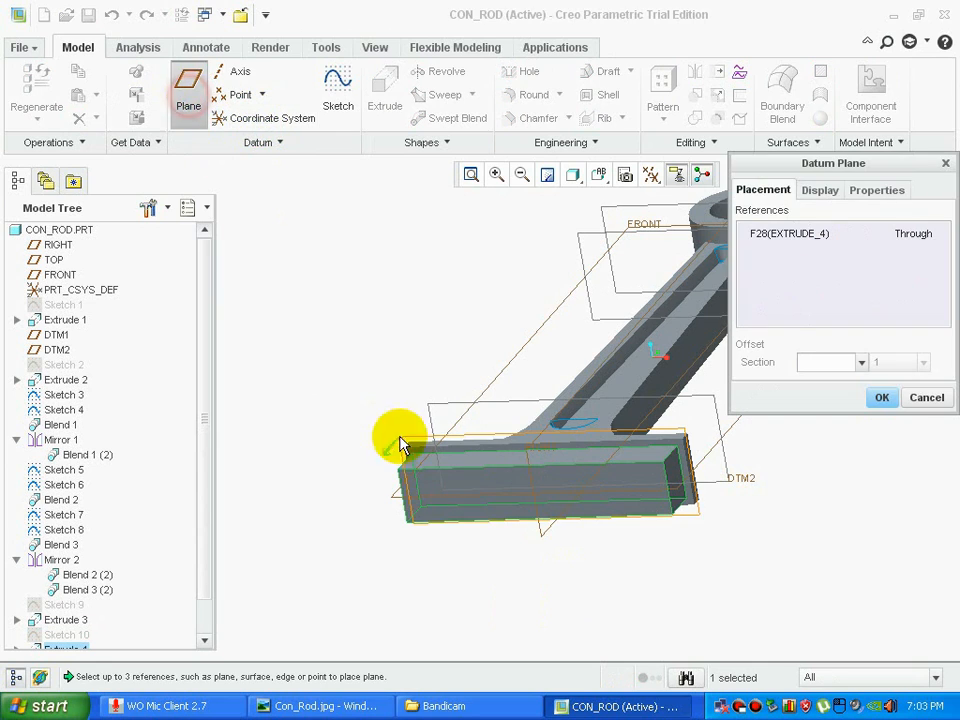
pyautogui.click(920, 399)
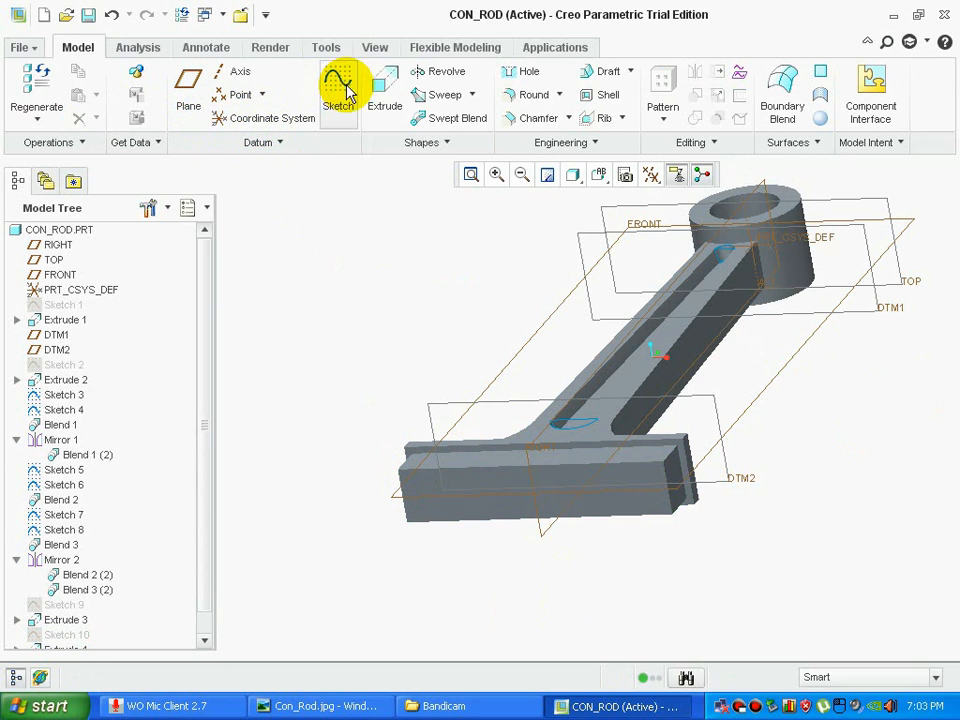
# - Start a sketch on the outer face of the 80 by 16 mm block and orient the view to the sketch
pyautogui.click(340, 88)
pyautogui.click(447, 480)
pyautogui.click(884, 387)
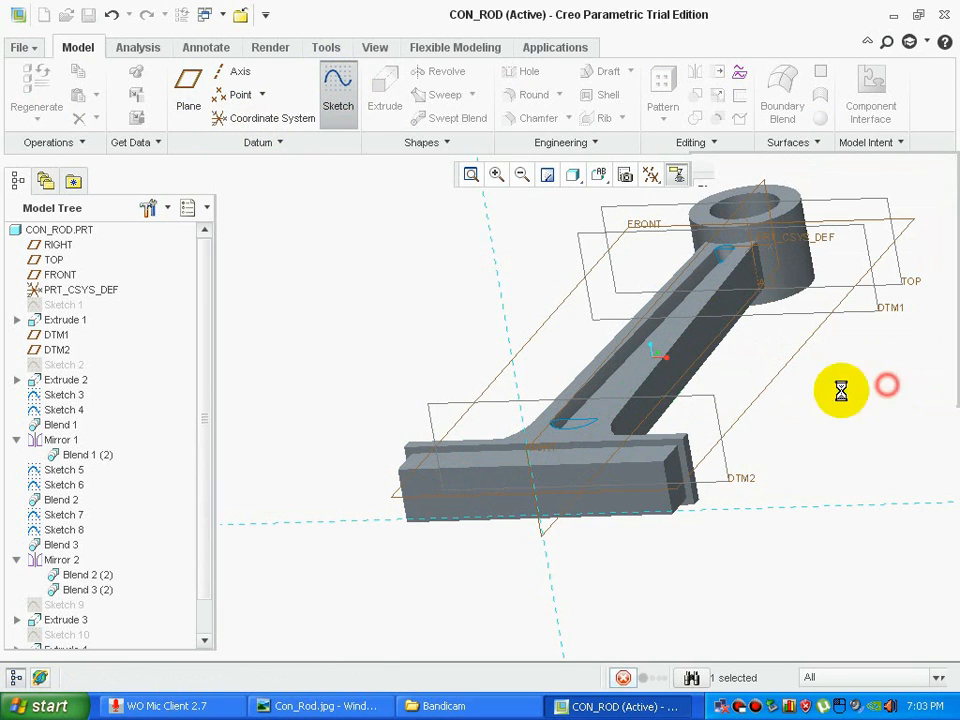
pyautogui.click(652, 173)
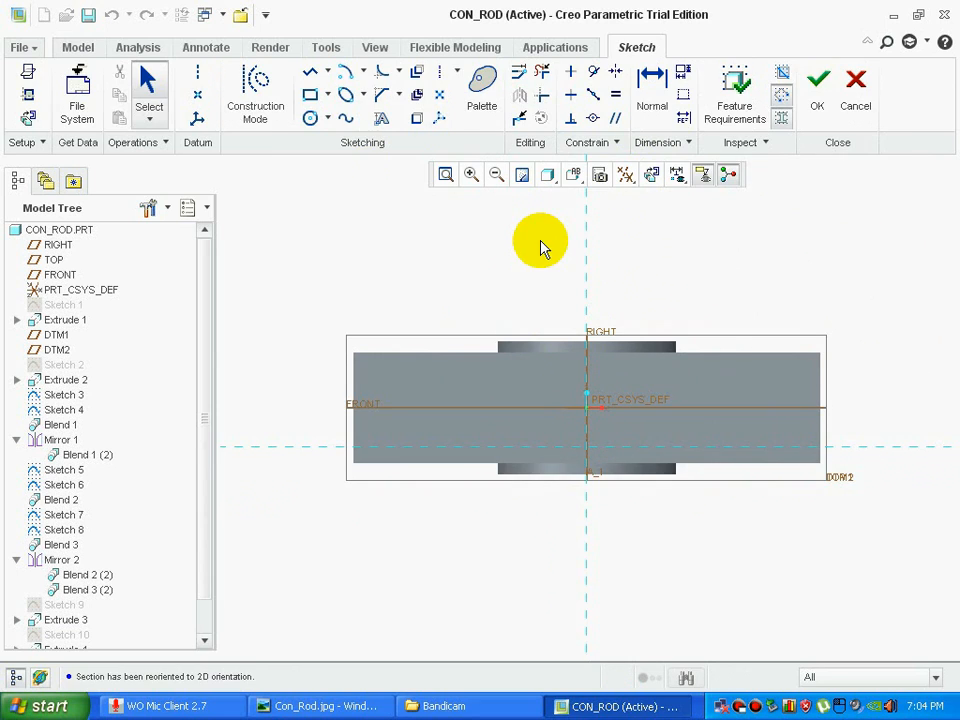
# - Examine the stepped big end from several angles and study the big-end bearing dimensions in Con_Rod.jpg
pyautogui.click(553, 612)
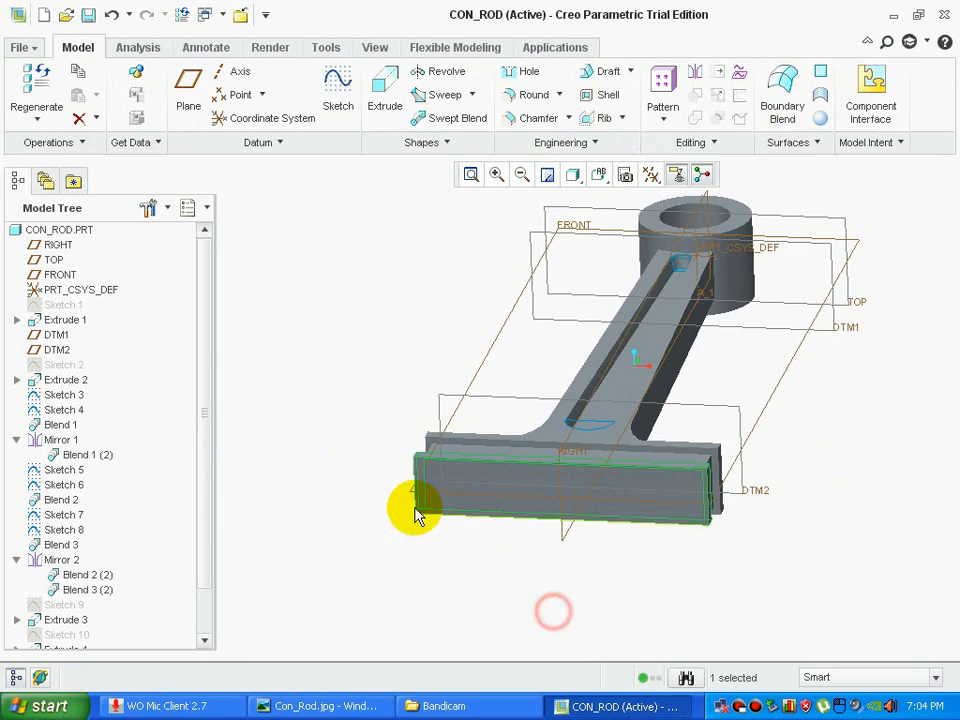
pyautogui.moveTo(385, 455); pyautogui.dragTo(364, 568, button='middle')
pyautogui.click(362, 451)
pyautogui.scroll(3, 343, 476)
pyautogui.scroll(-5, 333, 508)
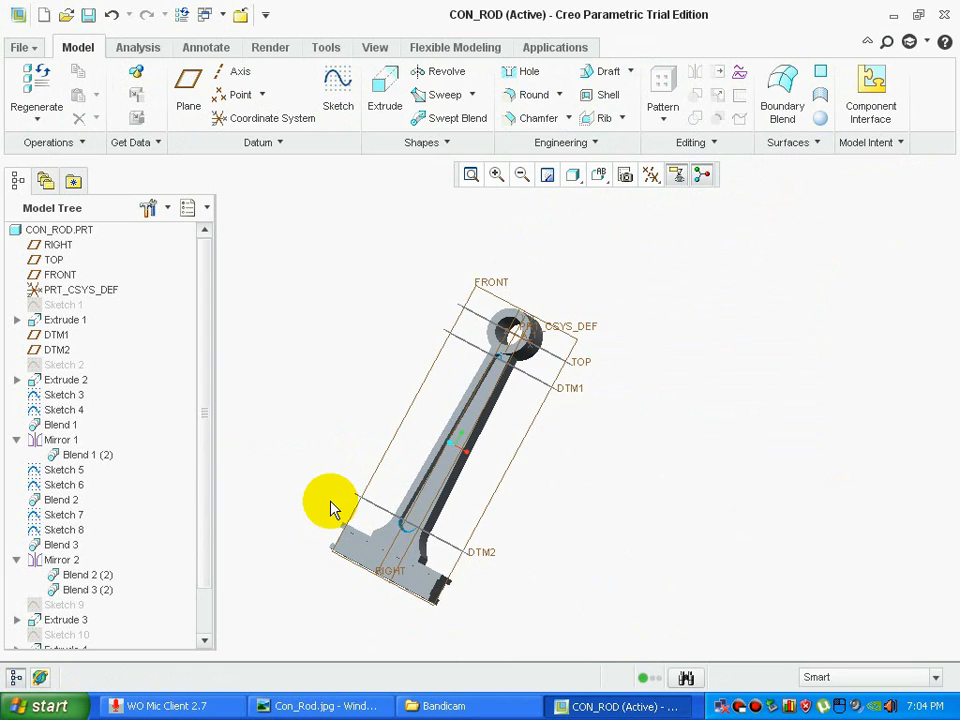
pyautogui.moveTo(349, 619); pyautogui.dragTo(357, 588, button='middle')
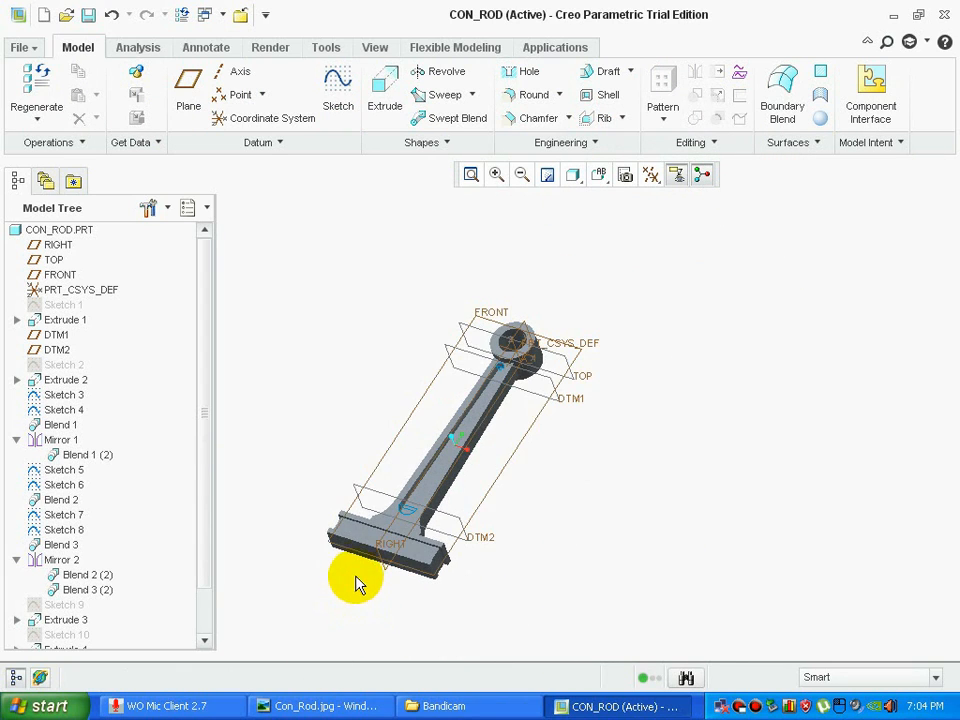
pyautogui.click(316, 706)
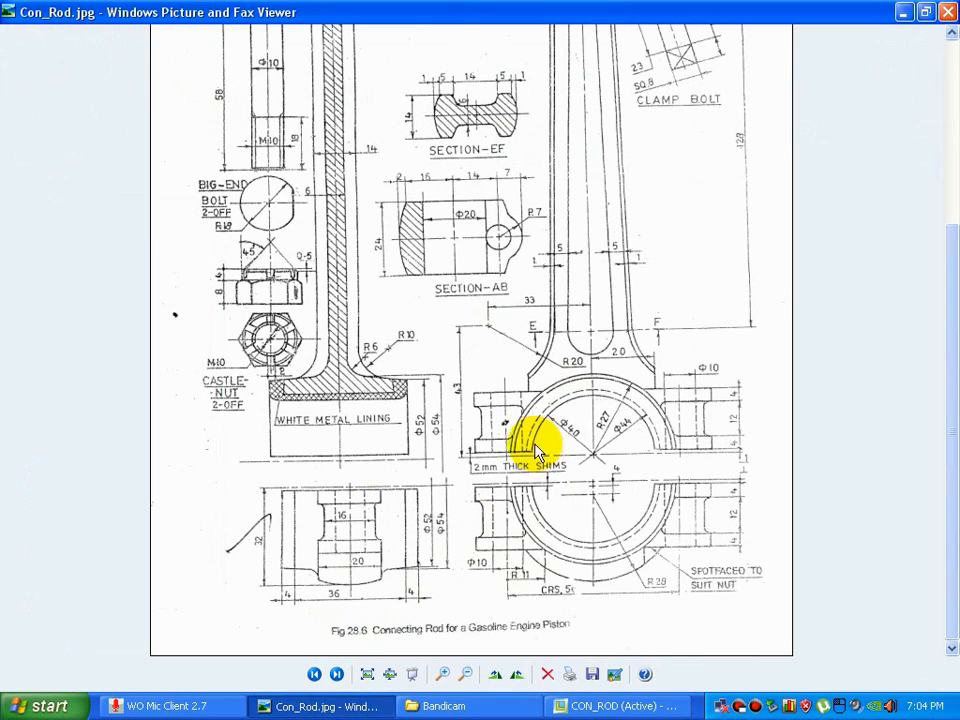
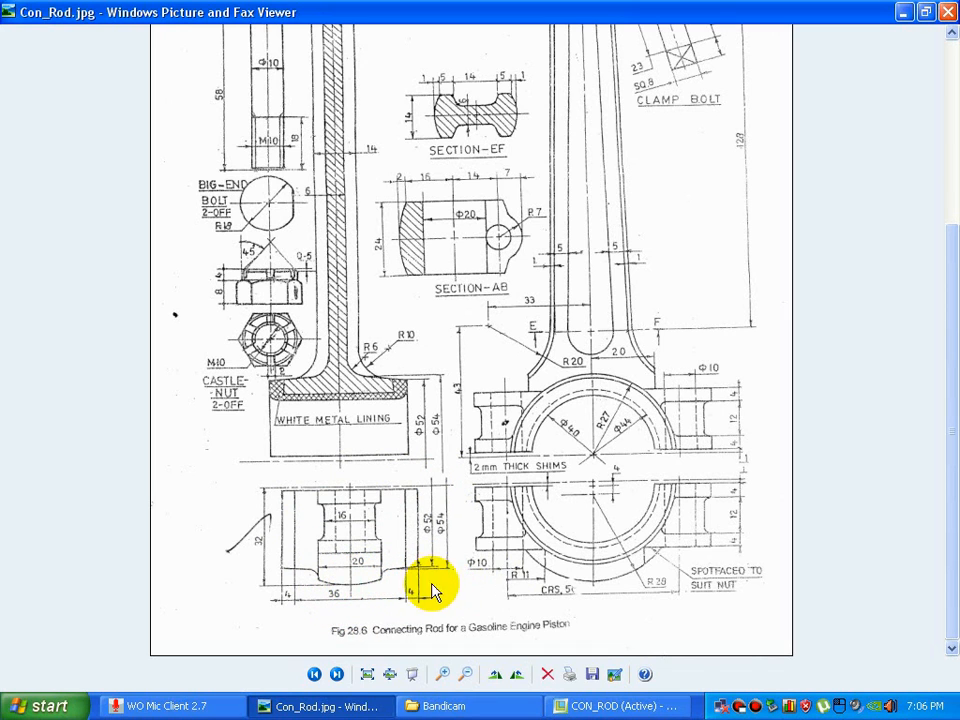
pyautogui.click(612, 706)
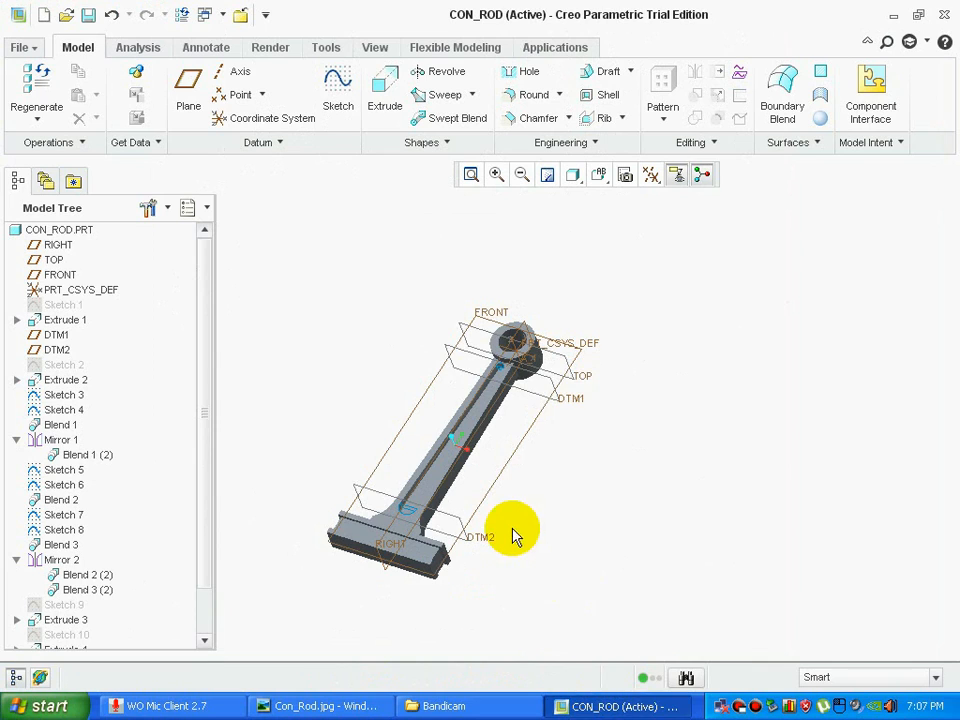
# - Start a sketch on the long side face of the big-end block and orient the view to the sketch
pyautogui.click(340, 80)
pyautogui.moveTo(332, 311)
pyautogui.mouseDown(button='middle')
pyautogui.moveTo(396, 347)
pyautogui.moveTo(390, 403)
pyautogui.mouseUp(button='middle')
pyautogui.scroll(-3, 435, 600)
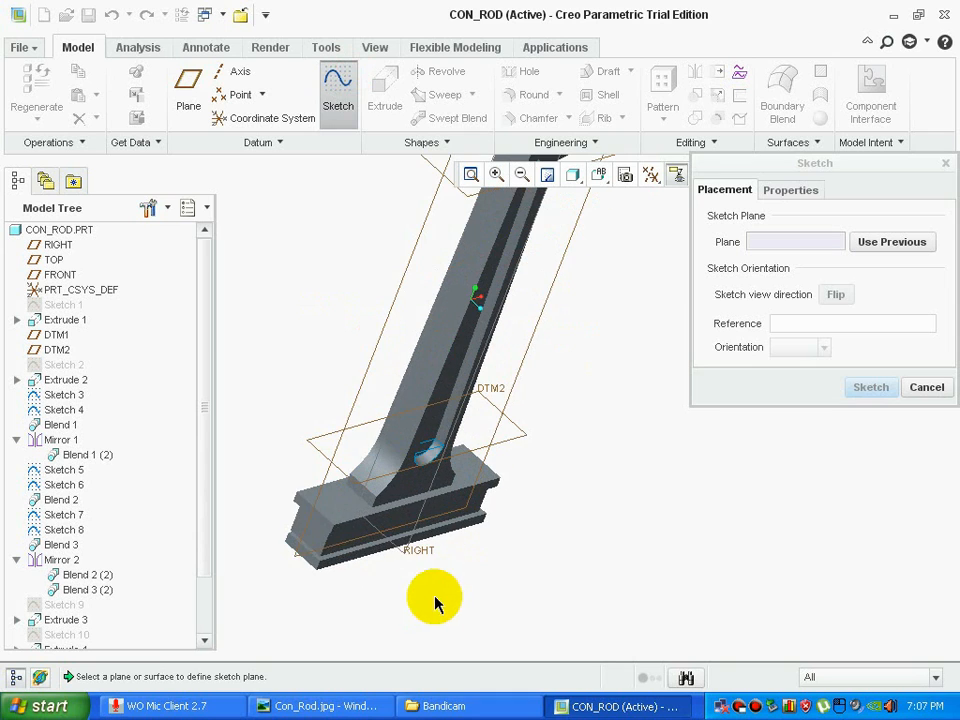
pyautogui.click(341, 541)
pyautogui.middleClick(510, 542)
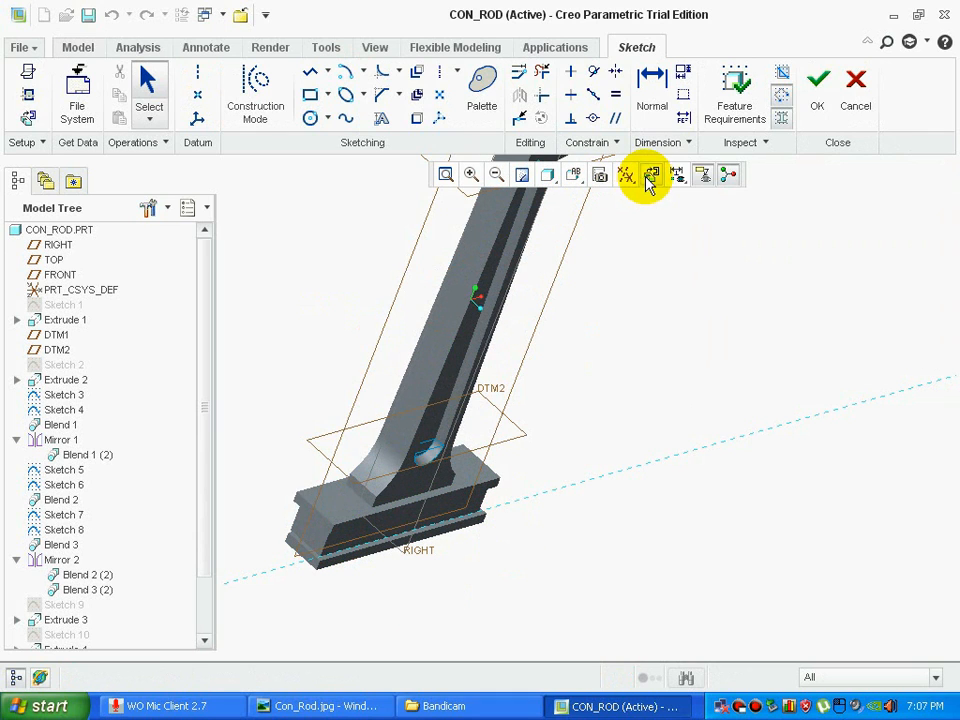
pyautogui.click(649, 177)
pyautogui.scroll(2, 666, 484)
pyautogui.scroll(-2, 699, 604)
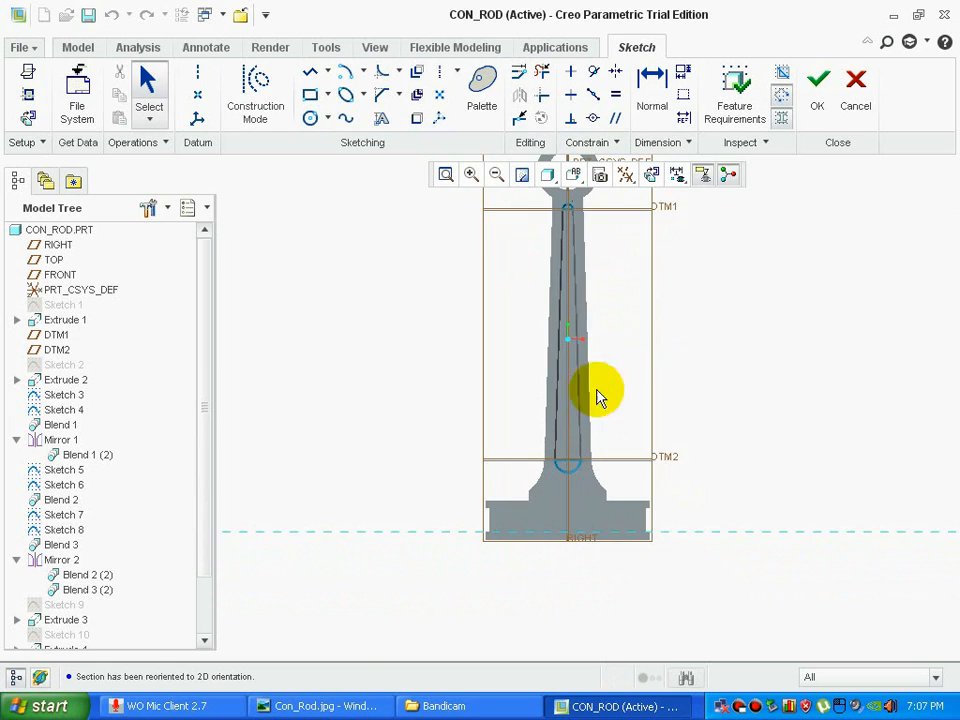
# - Reference the lower flange's bottom edge and draw a horizontal centerline below it
pyautogui.click(689, 121)
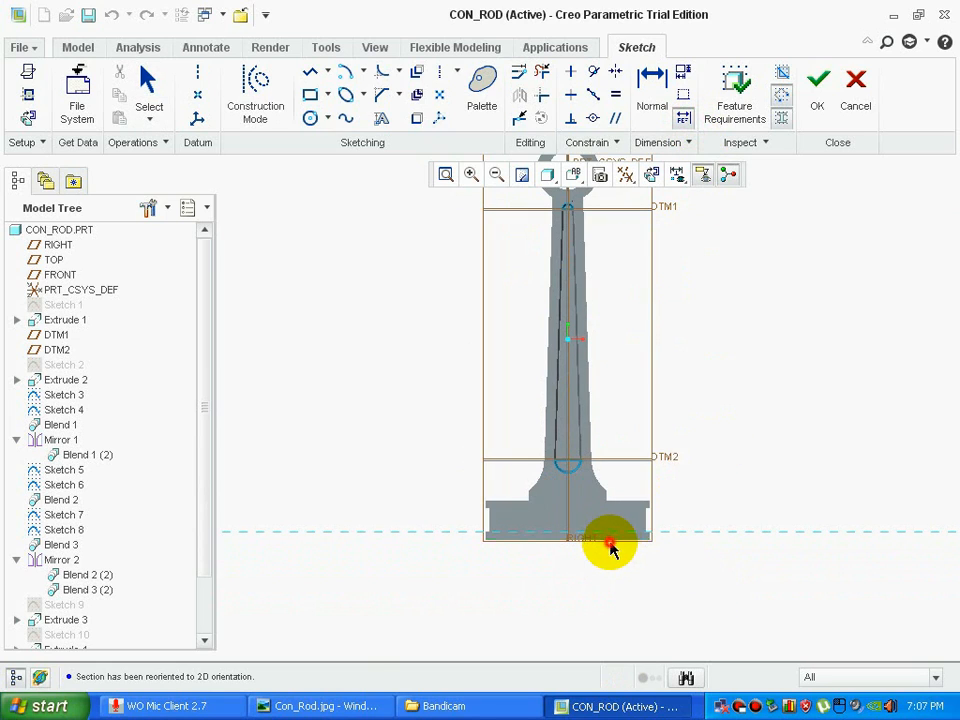
pyautogui.scroll(-2, 679, 561)
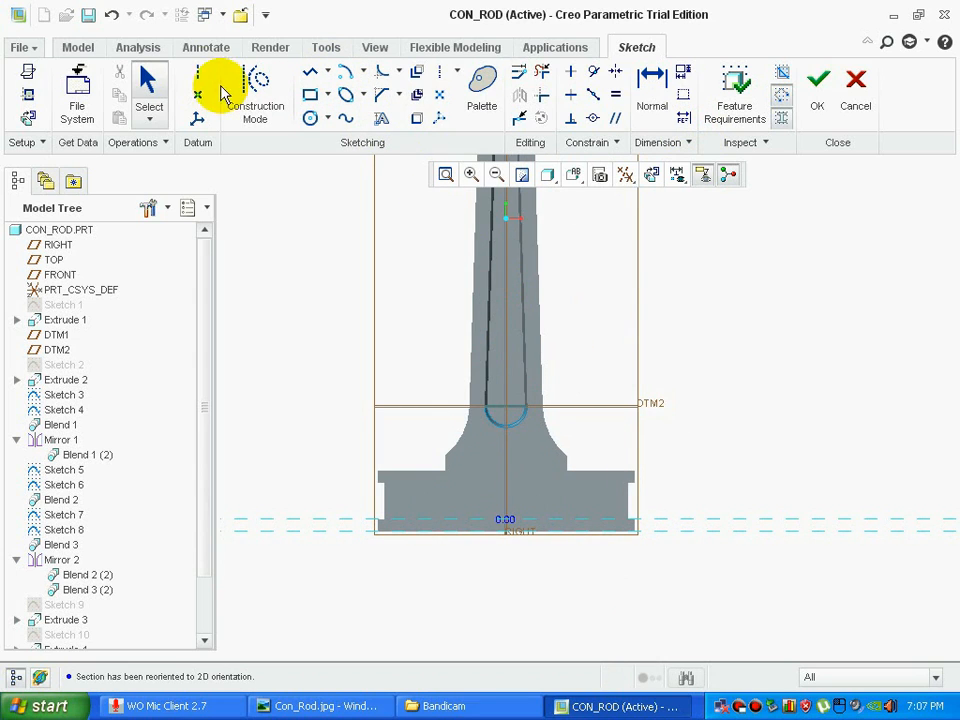
pyautogui.click(197, 72)
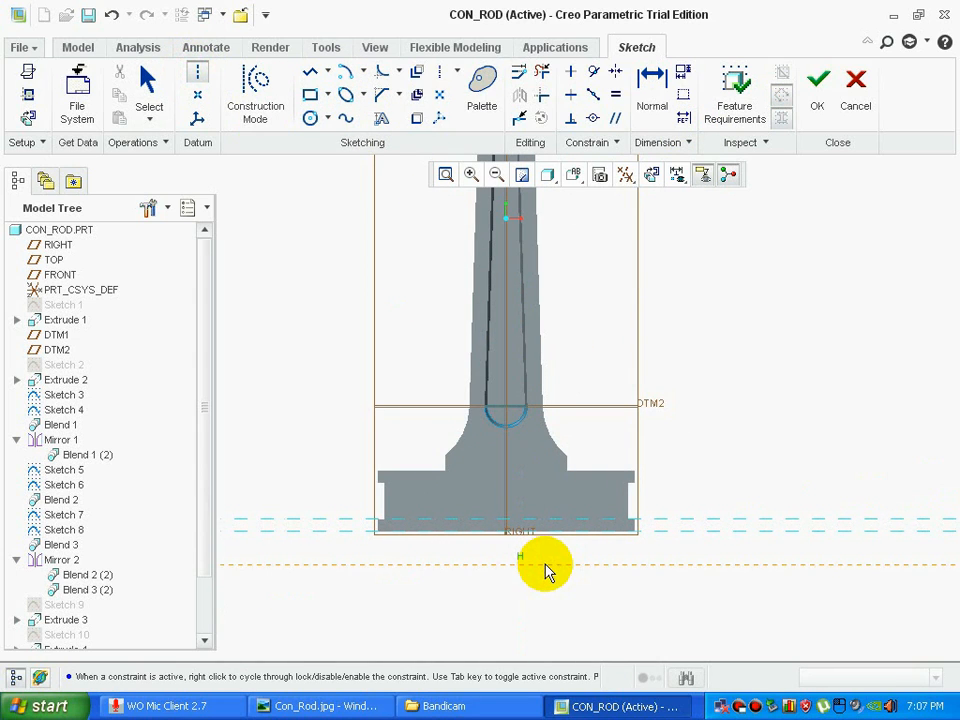
# - Check the shim thickness in Con_Rod.jpg and dimension the centerline 2 mm below the lower flange's bottom edge
pyautogui.click(315, 706)
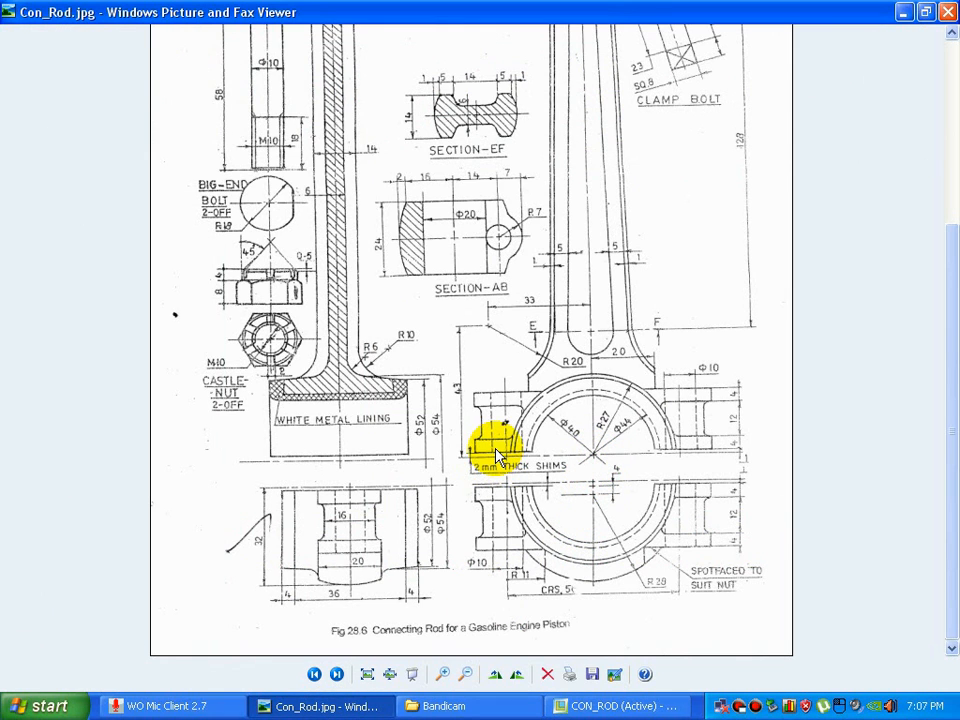
pyautogui.click(620, 706)
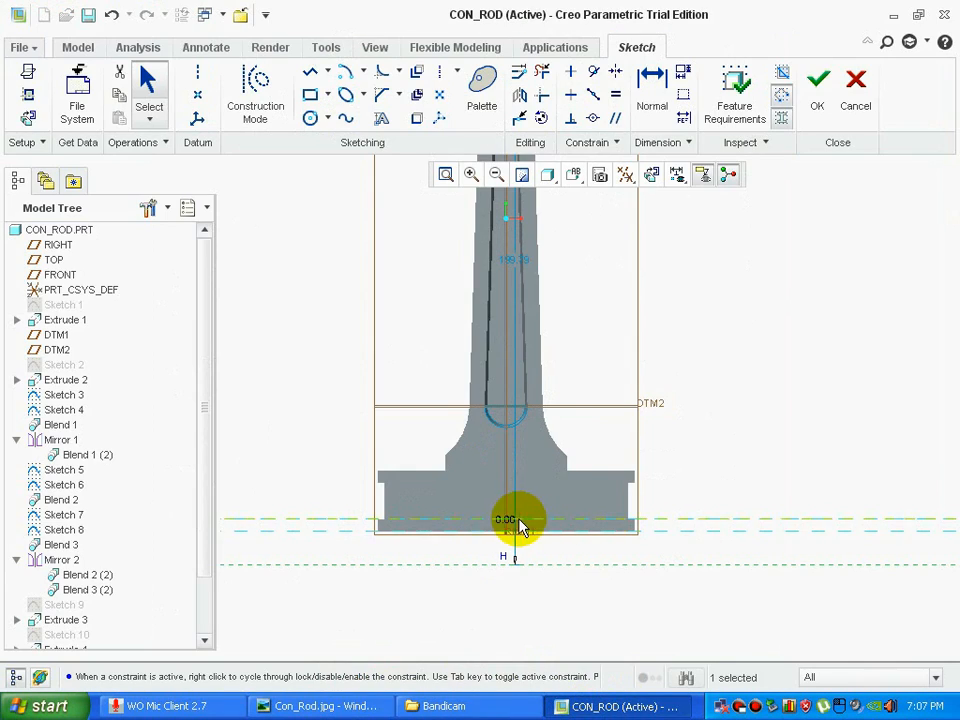
pyautogui.click(655, 100)
pyautogui.click(723, 529)
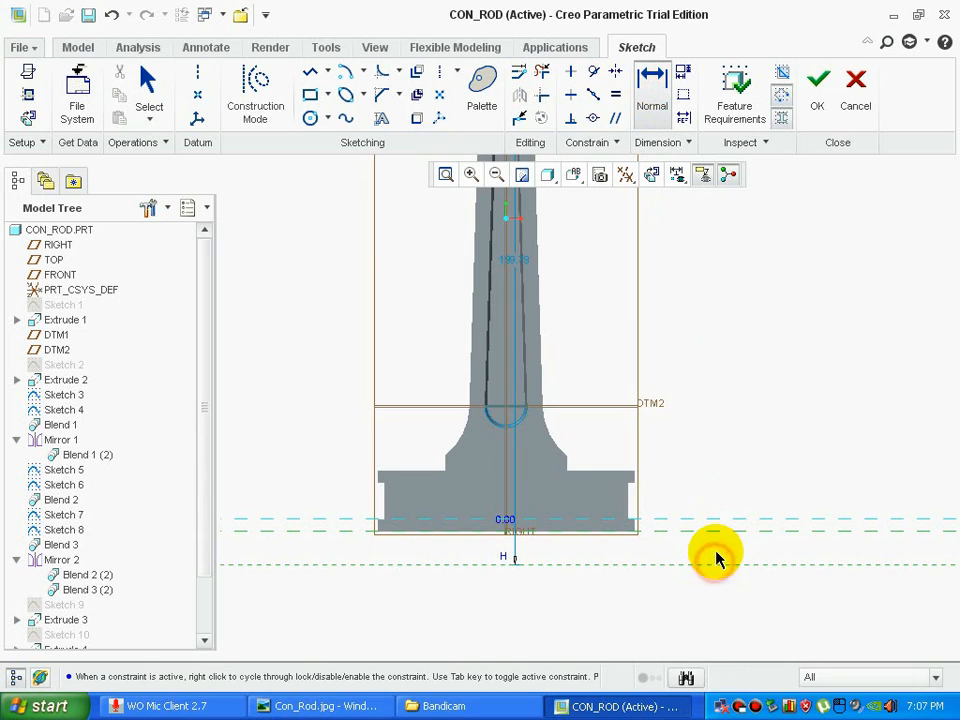
pyautogui.press('Return')
pyautogui.middleClick(675, 587)
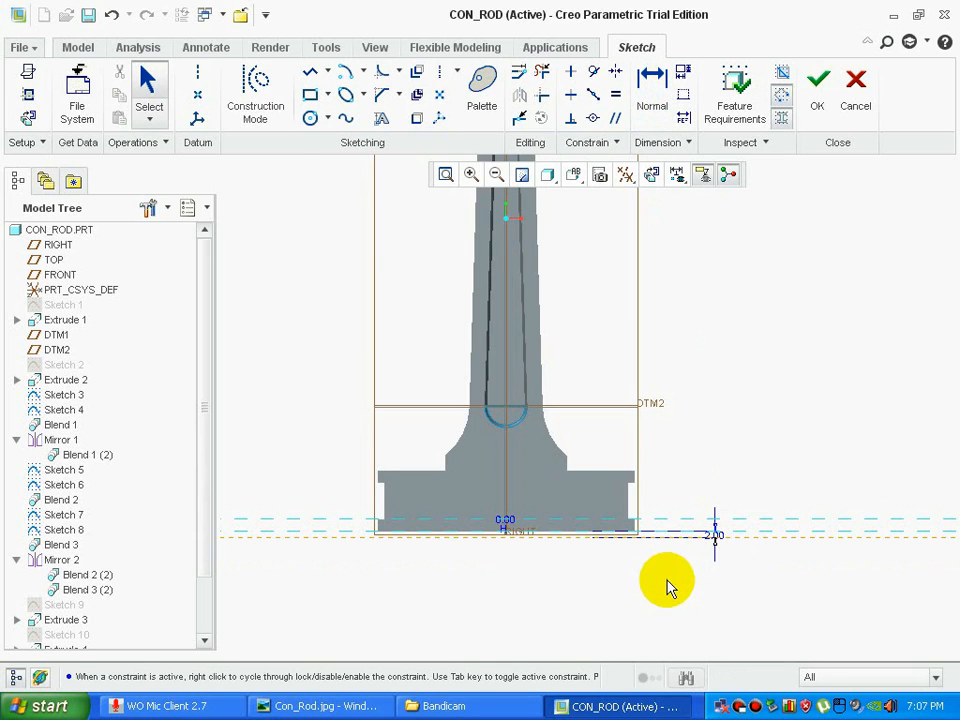
# - Reorient the view to the sketch and add the RIGHT plane as a vertical sketch reference
pyautogui.scroll(-2, 671, 588)
pyautogui.scroll(1, 316, 582)
pyautogui.scroll(-1, 270, 534)
pyautogui.scroll(1, 261, 531)
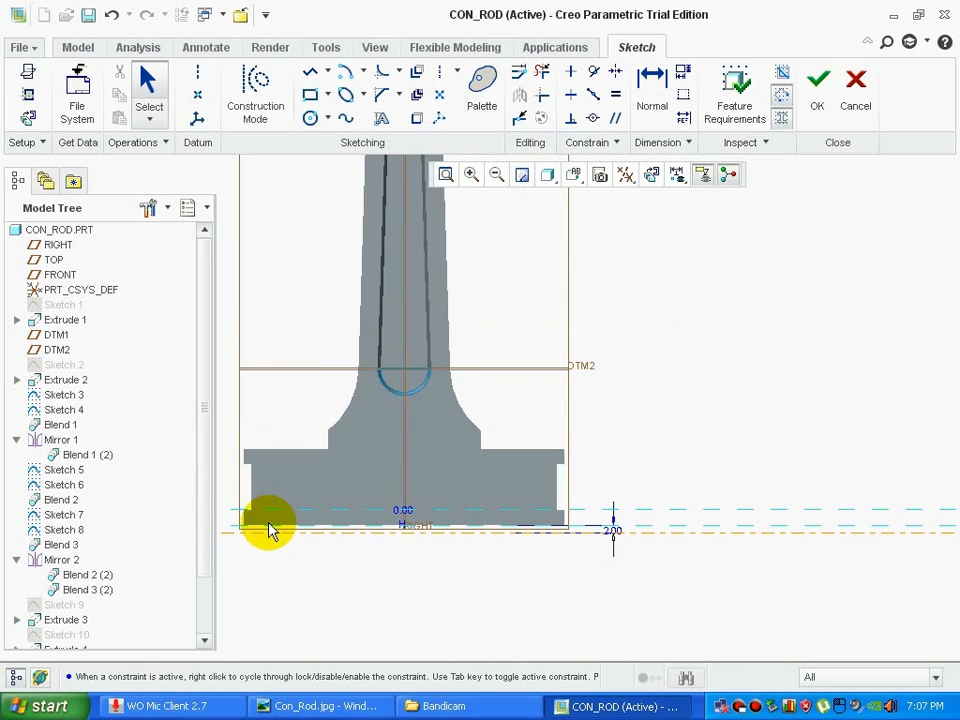
pyautogui.click(309, 119)
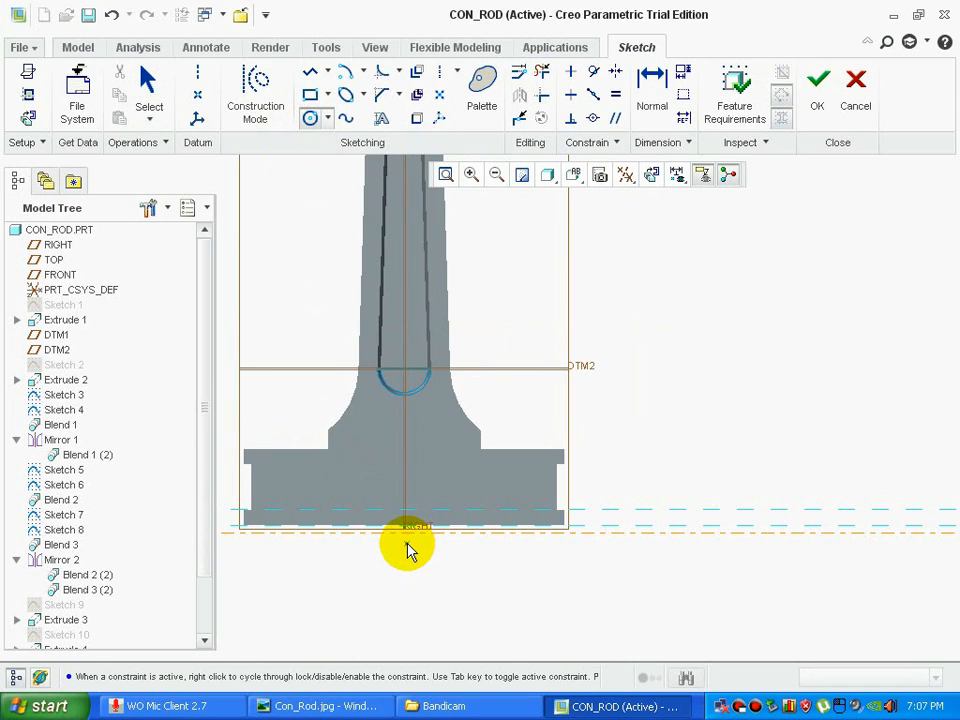
pyautogui.moveTo(407, 548); pyautogui.dragTo(626, 214, button='middle')
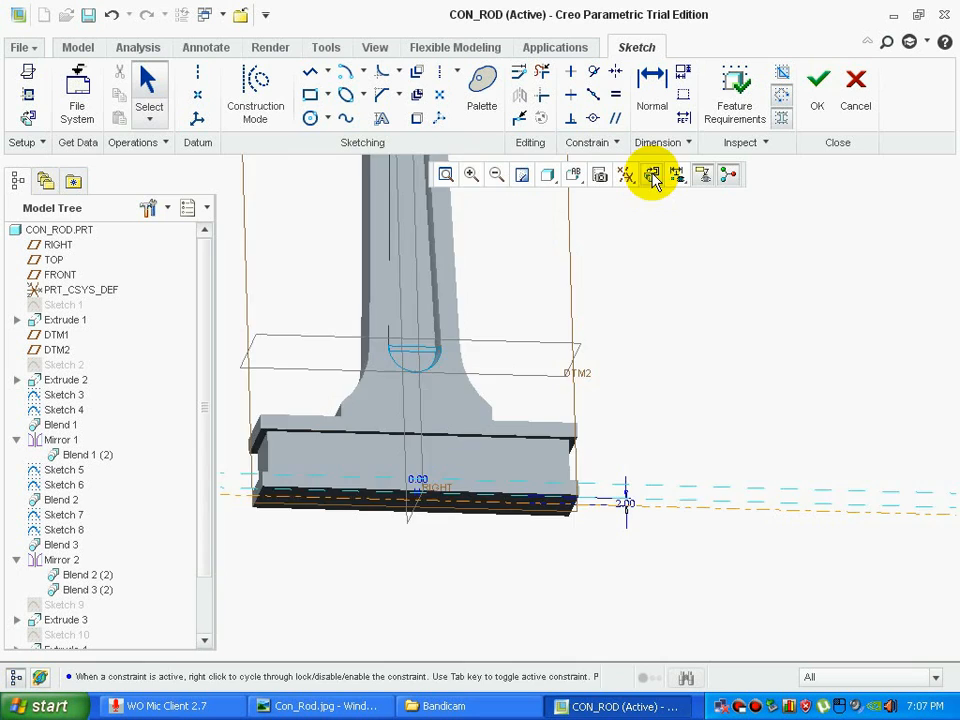
pyautogui.click(652, 175)
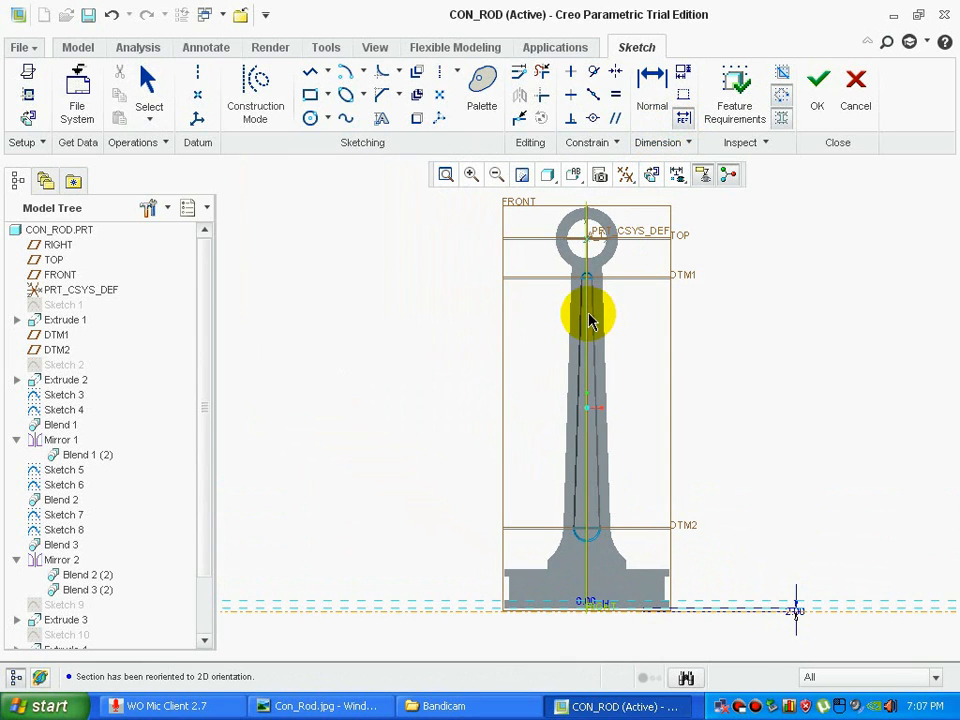
pyautogui.scroll(1, 606, 386)
pyautogui.scroll(-4, 636, 604)
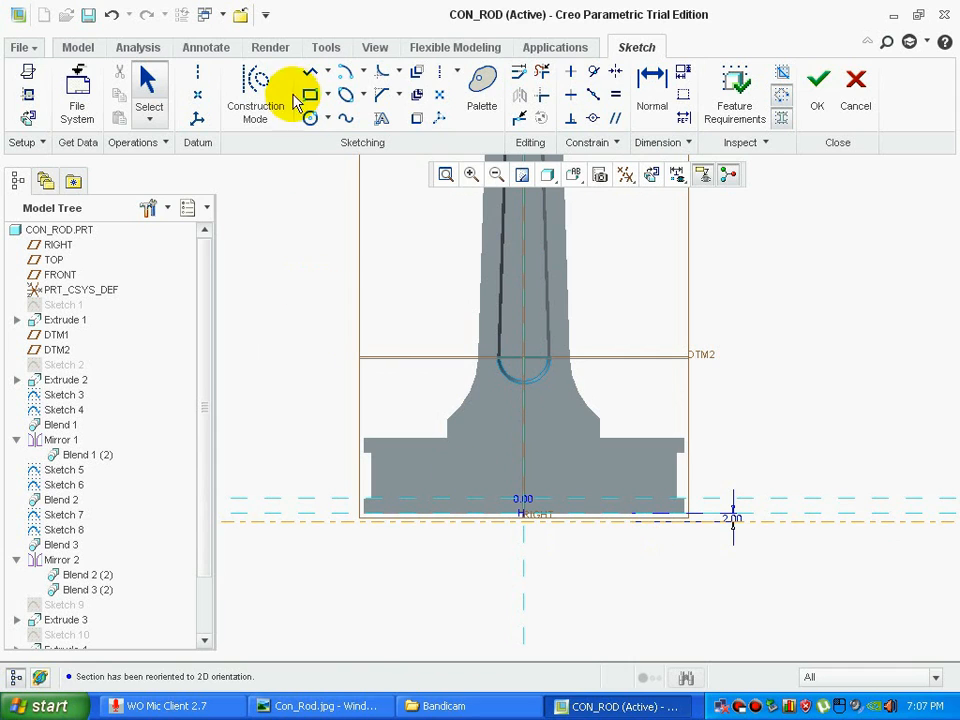
# - Sketch a circle about 29.5 mm in diameter, centered where the horizontal centerline meets the RIGHT plane
pyautogui.click(312, 119)
pyautogui.scroll(-3, 525, 521)
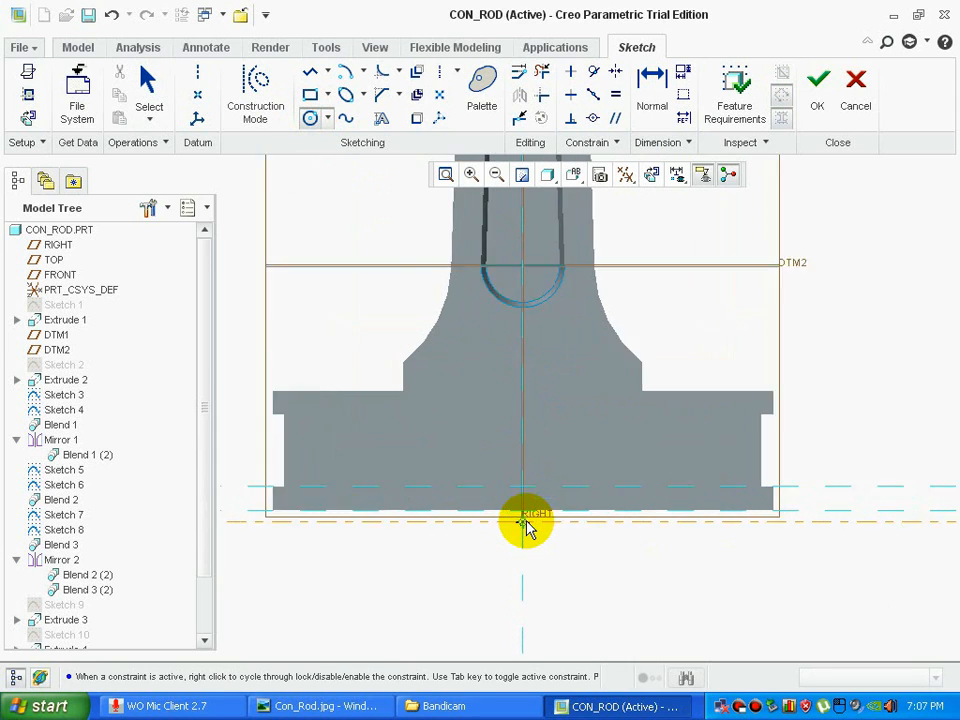
pyautogui.click(561, 392)
pyautogui.middleClick(452, 491)
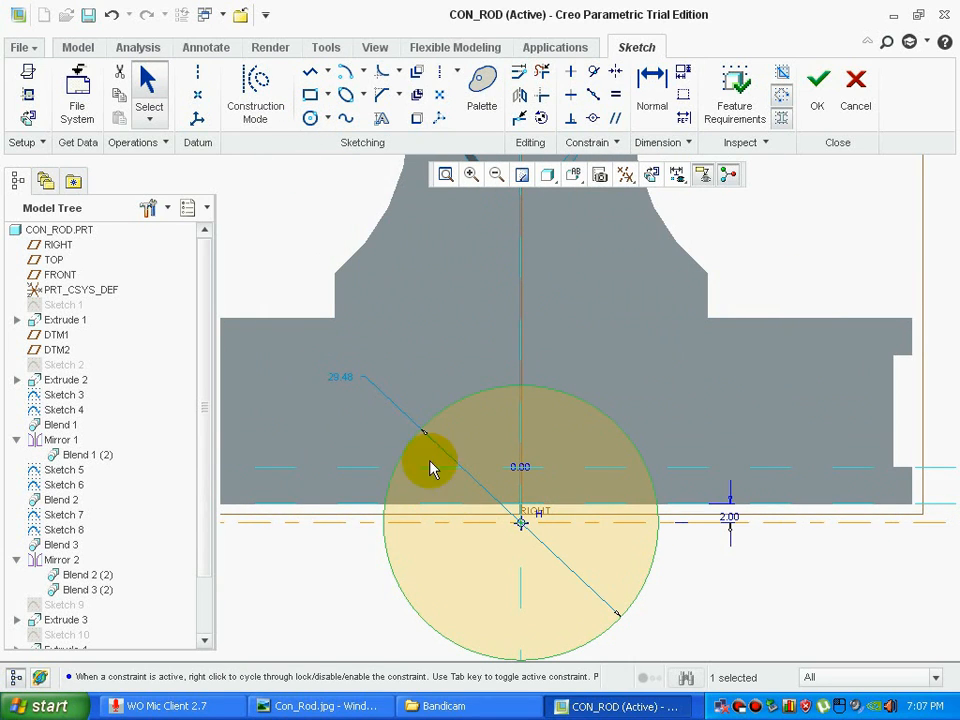
# - Check the big-end diameter in Con_Rod.jpg, set the circle's diameter to 54 mm, and finish the sketch
pyautogui.click(364, 703)
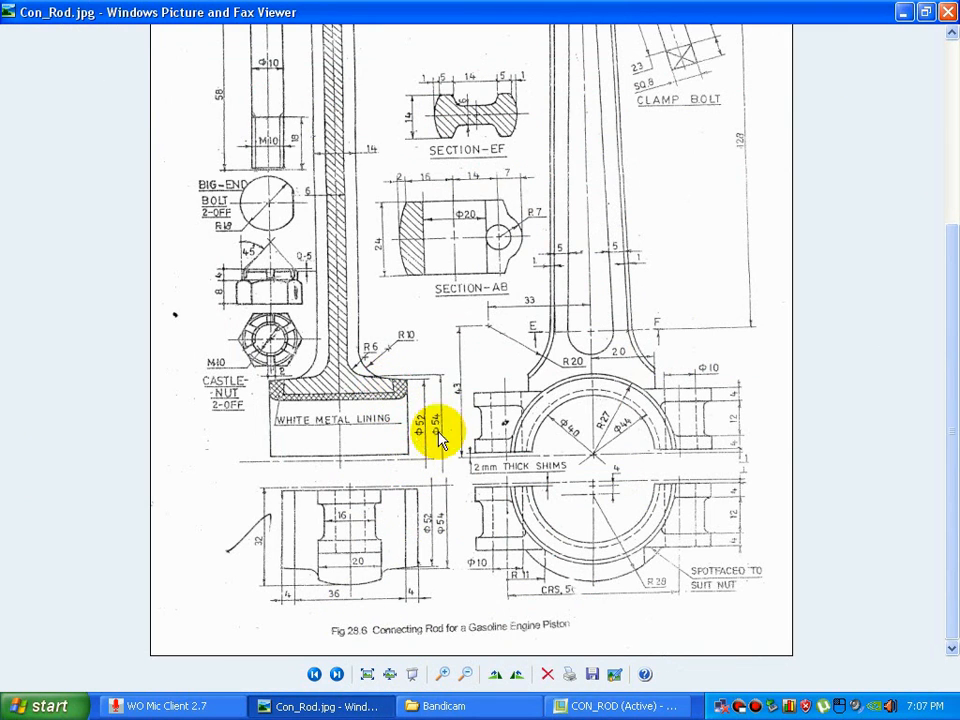
pyautogui.click(615, 706)
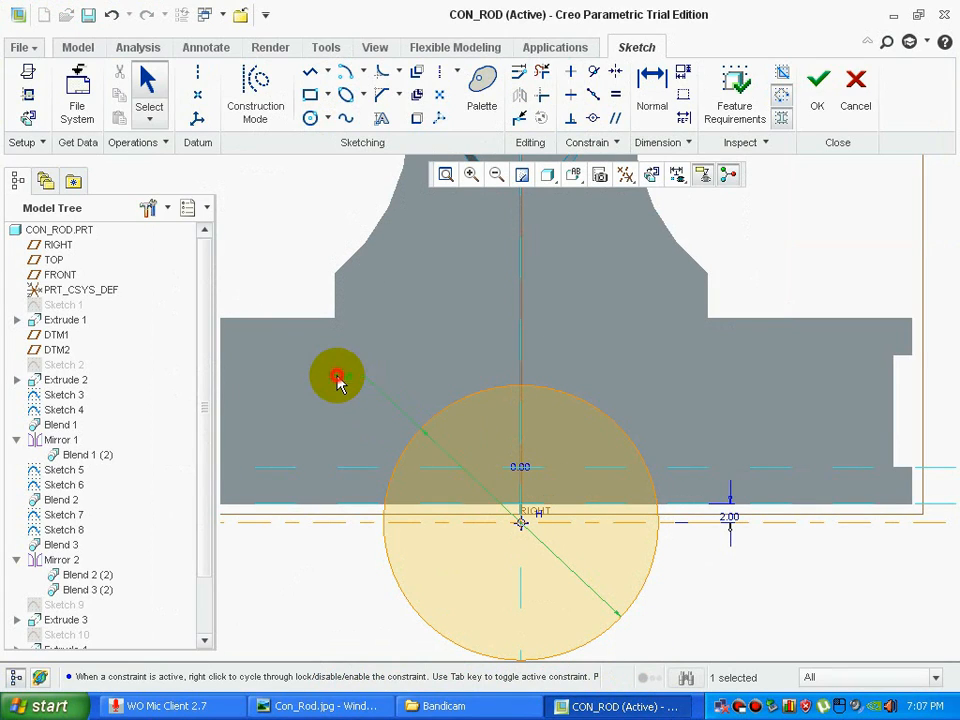
pyautogui.write('4054356')
pyautogui.press('Return')
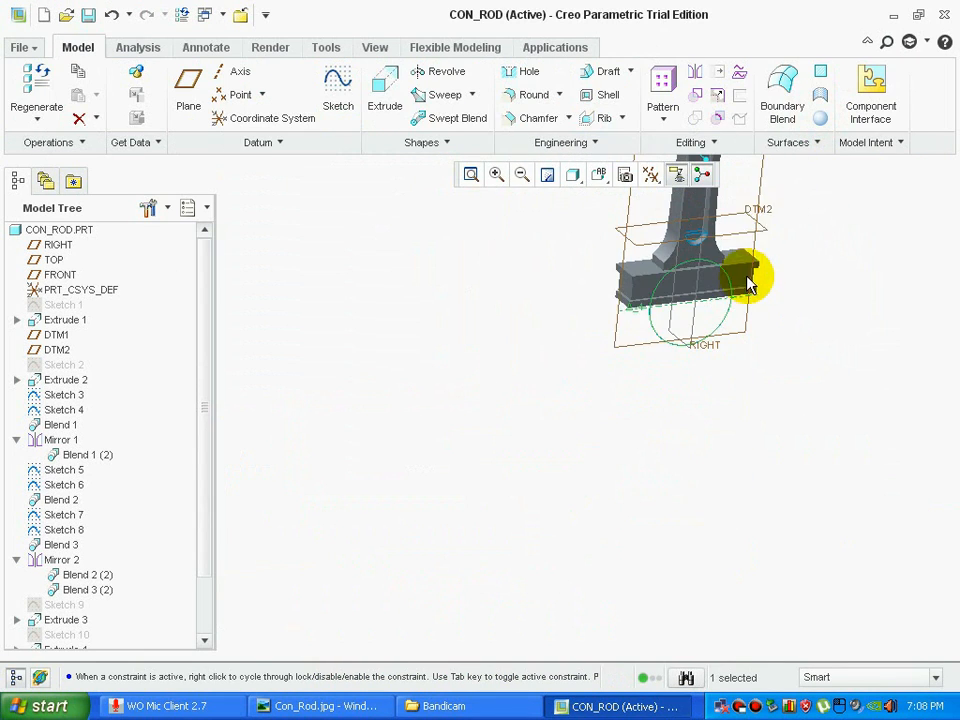
# - Reopen the circle's sketch for editing and orient the view to the sketch
pyautogui.moveTo(445, 310); pyautogui.dragTo(418, 309, button='middle')
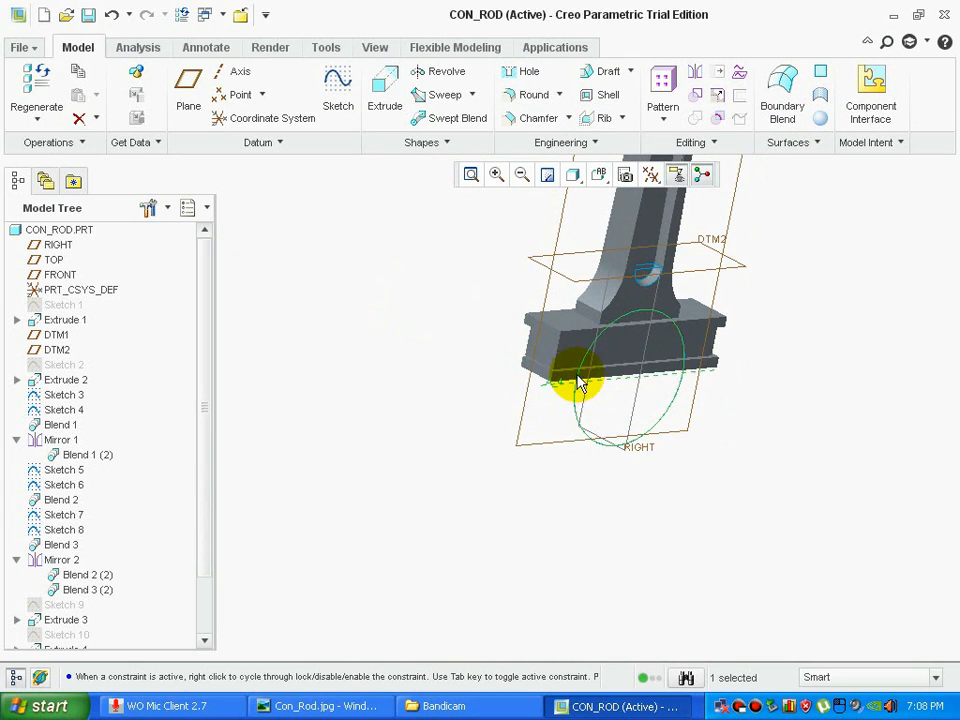
pyautogui.scroll(-2, 187, 642)
pyautogui.rightClick(30, 626)
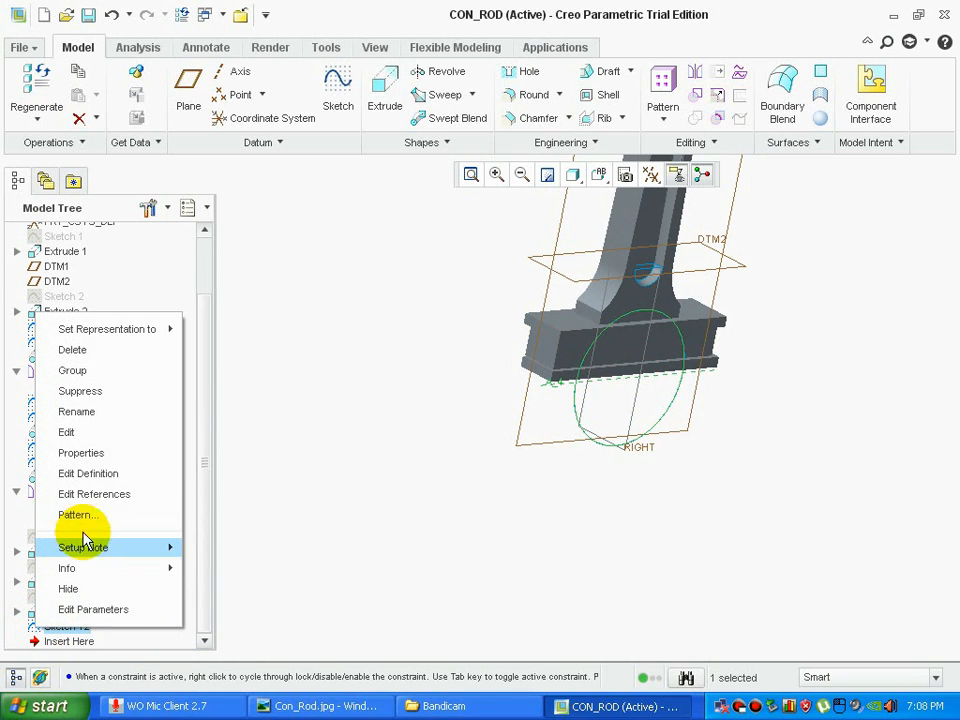
pyautogui.click(88, 474)
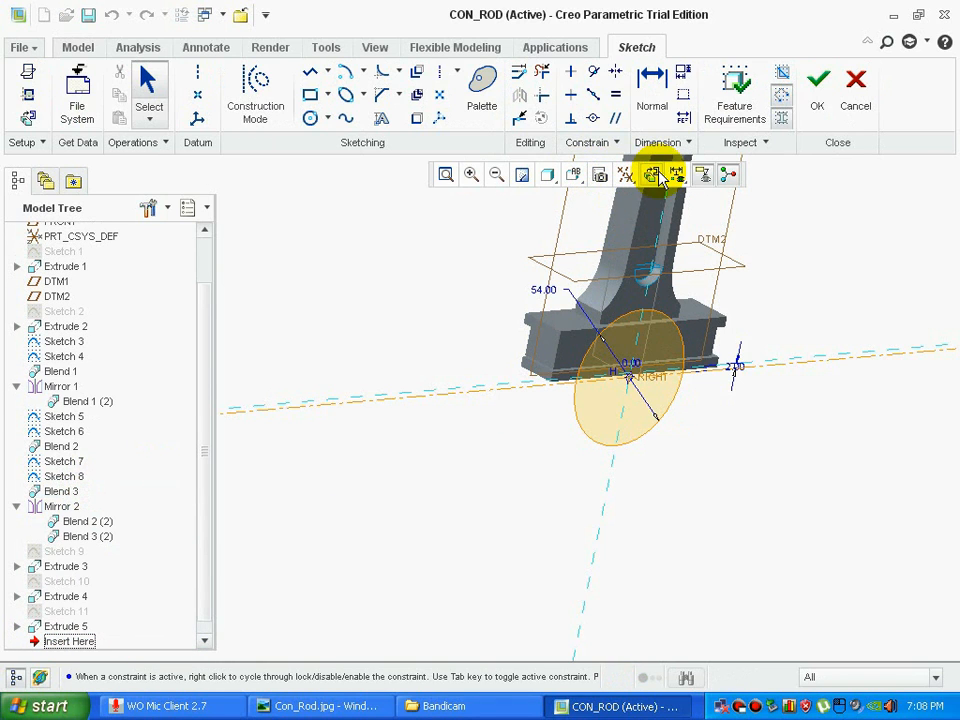
pyautogui.click(652, 175)
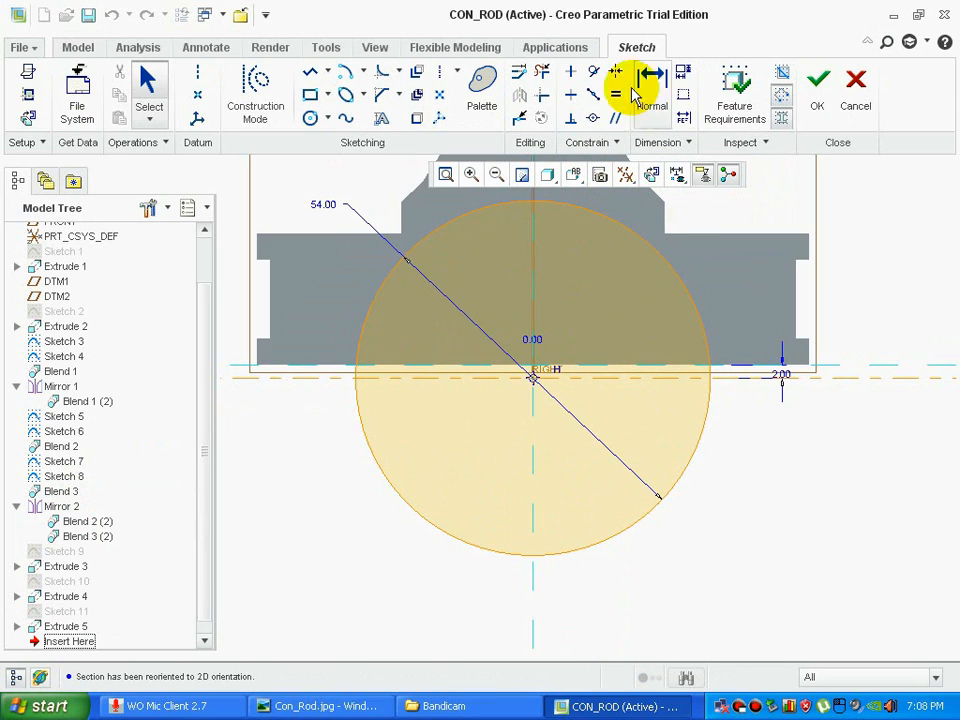
# - Trim away the part of the circle that lies below the lower flange's bottom edge
pyautogui.click(541, 72)
pyautogui.click(366, 427)
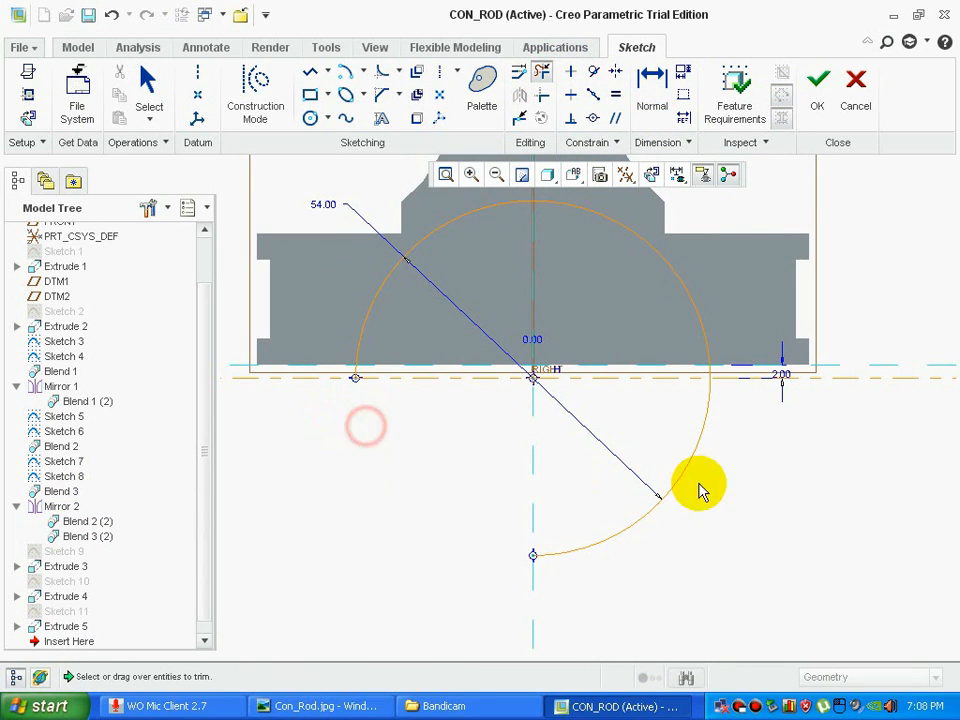
pyautogui.click(709, 372)
pyautogui.click(707, 410)
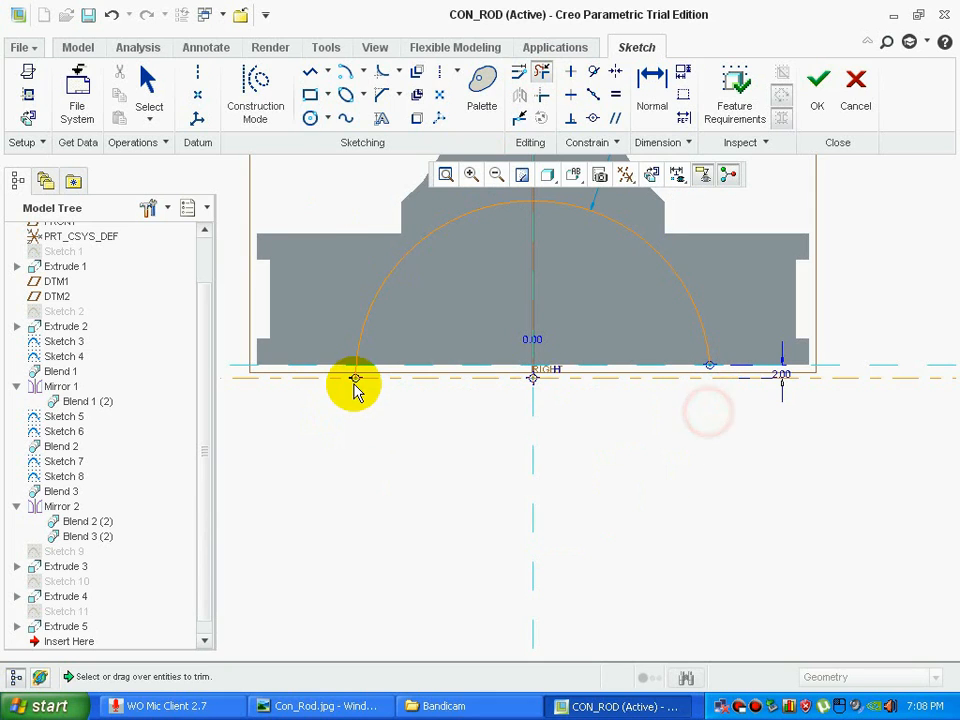
pyautogui.middleClick(363, 395)
# - Close the 54 mm arc with a straight line along the lower flange's bottom edge and finish the sketch
pyautogui.click(311, 72)
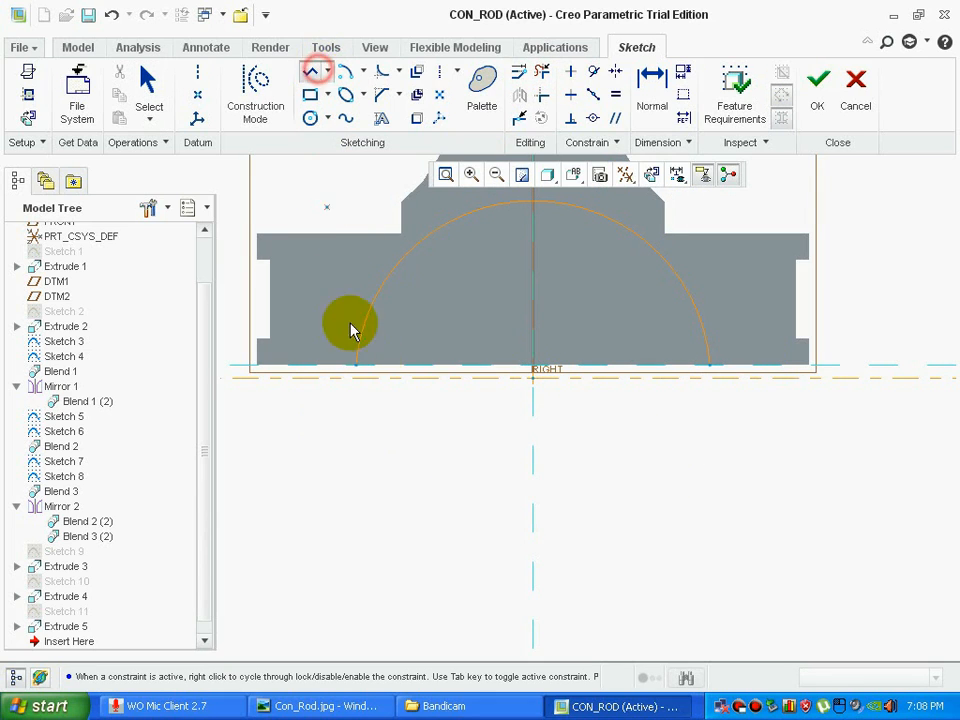
pyautogui.click(357, 366)
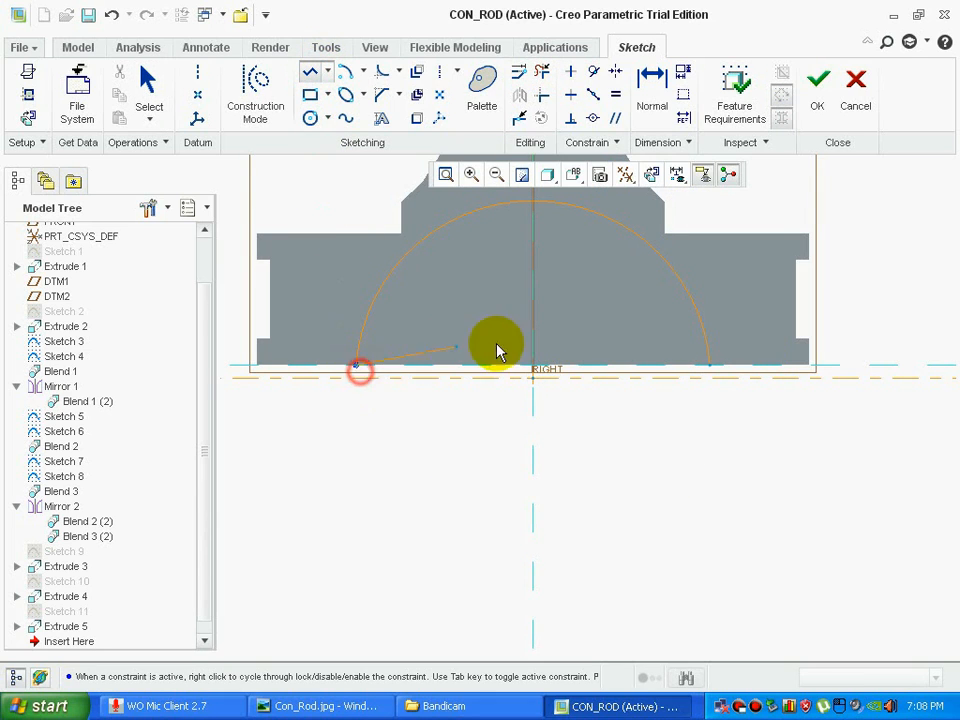
pyautogui.click(709, 367)
pyautogui.click(817, 95)
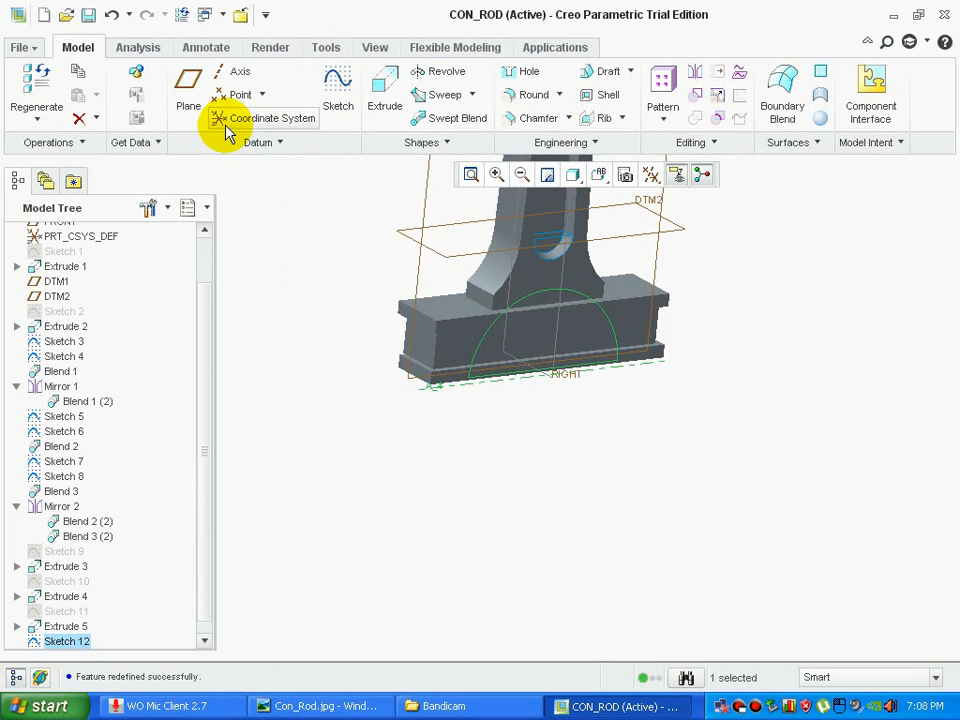
# - Create a datum plane offset 14 mm outward from the recessed face between the upper and lower flanges
pyautogui.moveTo(245, 175); pyautogui.dragTo(394, 457, button='middle')
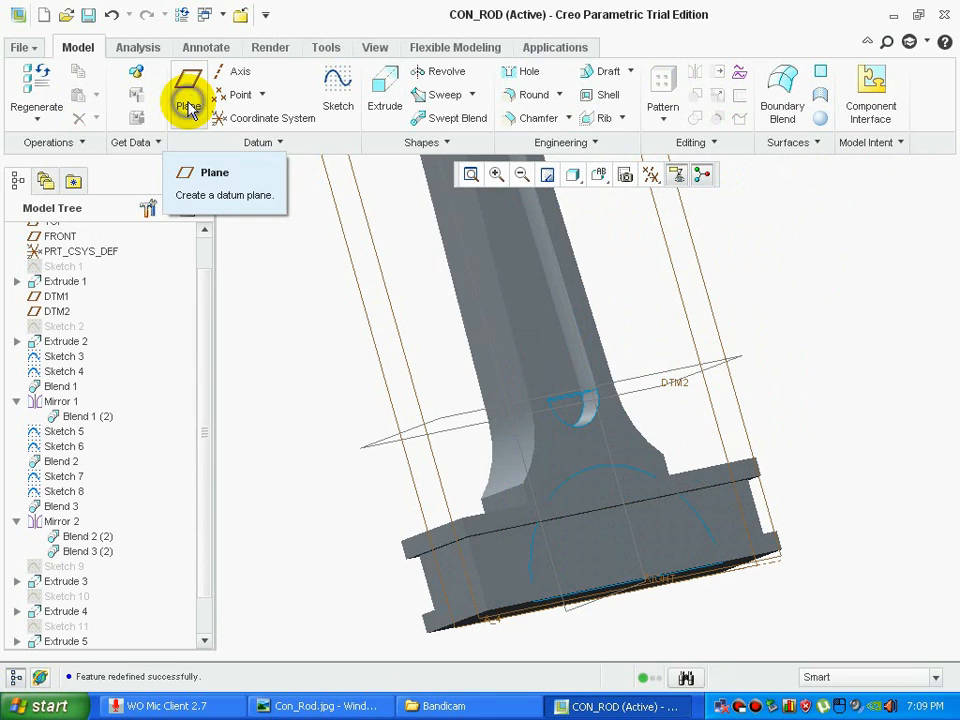
pyautogui.click(189, 90)
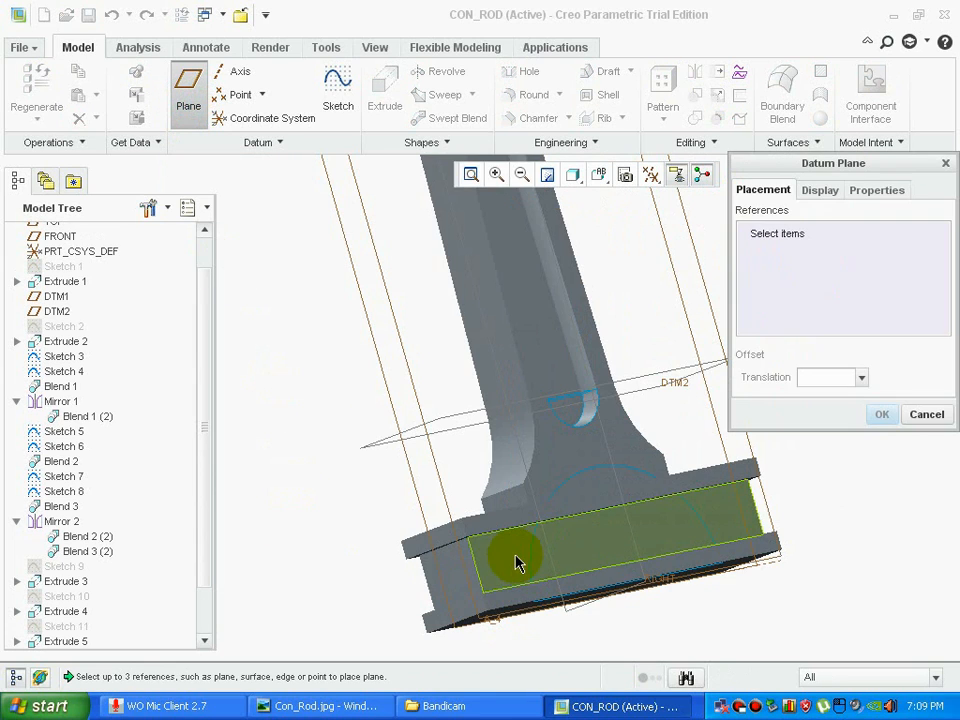
pyautogui.click(515, 563)
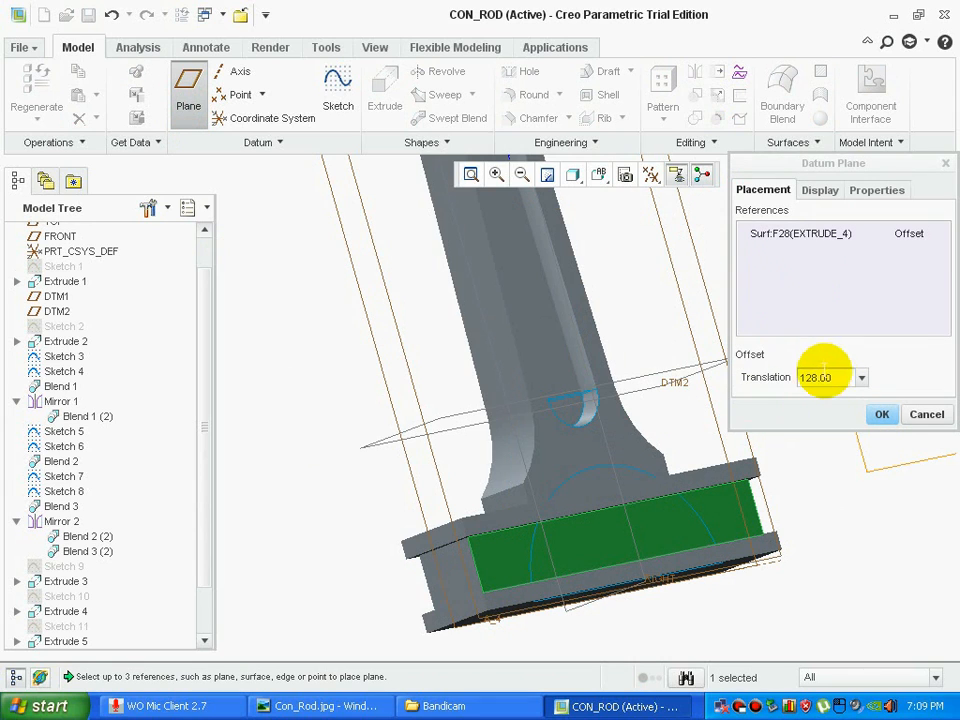
pyautogui.doubleClick(828, 376)
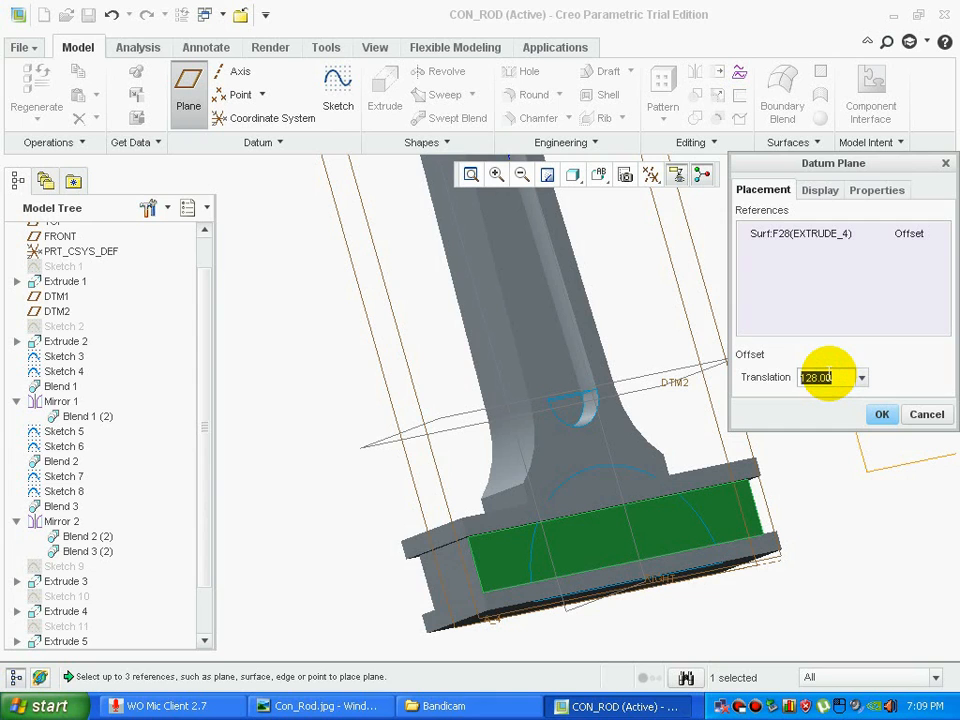
pyautogui.write('14')
pyautogui.press('Return')
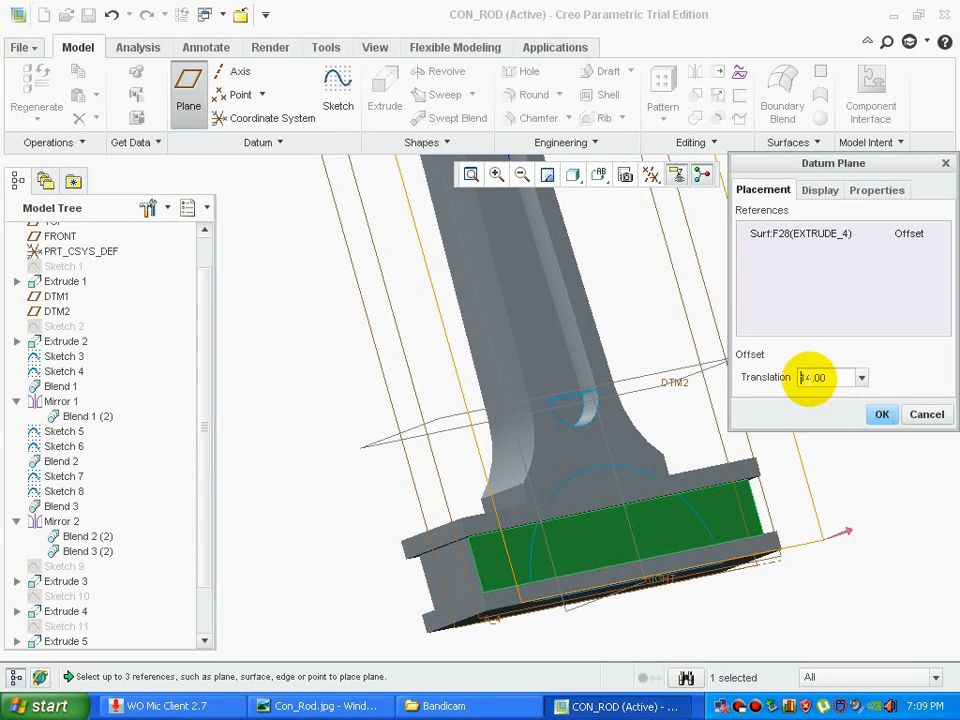
pyautogui.middleClick(670, 398)
# - Start a sketch on the new datum plane, orient the view to it, and reference the flange's bottom edge and the RIGHT plane
pyautogui.moveTo(579, 381)
pyautogui.mouseDown(button='middle')
pyautogui.moveTo(628, 381)
pyautogui.moveTo(572, 379)
pyautogui.moveTo(484, 396)
pyautogui.mouseUp(button='middle')
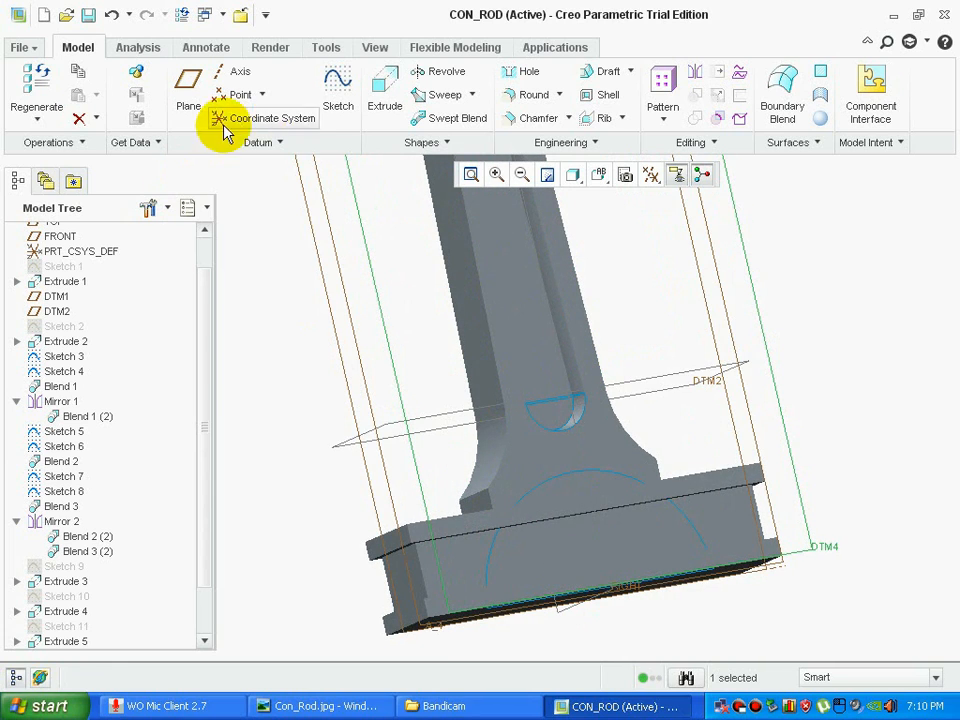
pyautogui.click(338, 90)
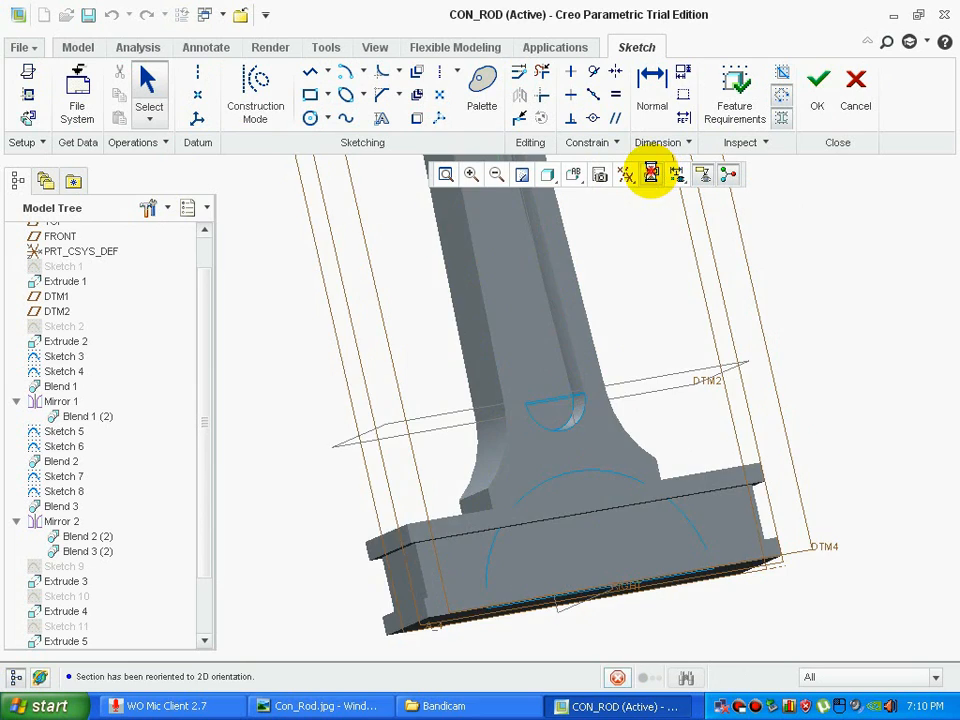
pyautogui.click(652, 175)
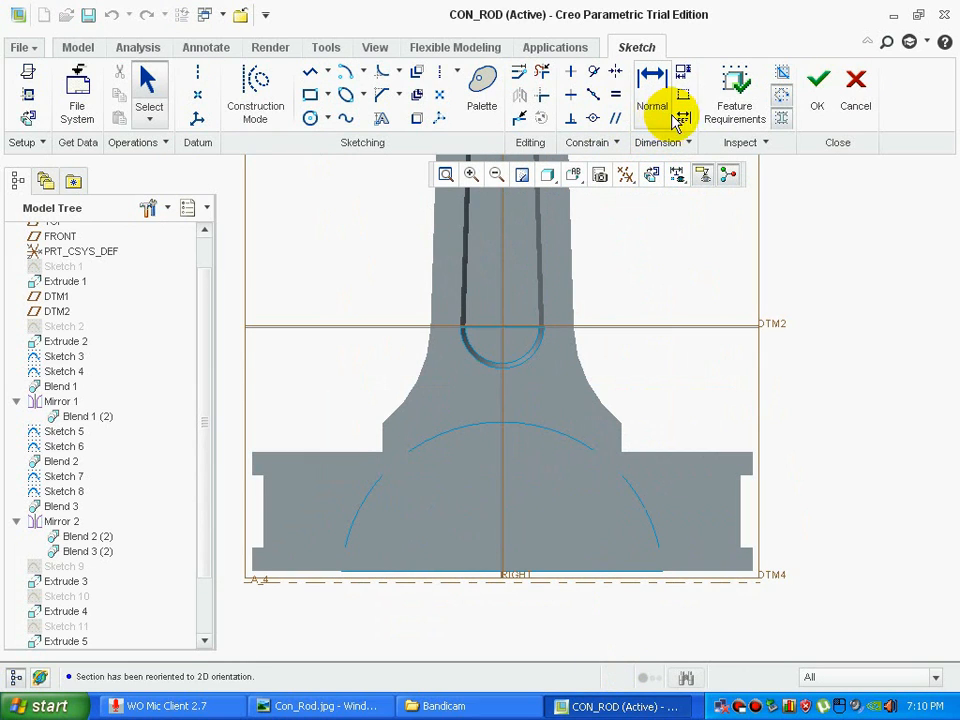
pyautogui.click(583, 574)
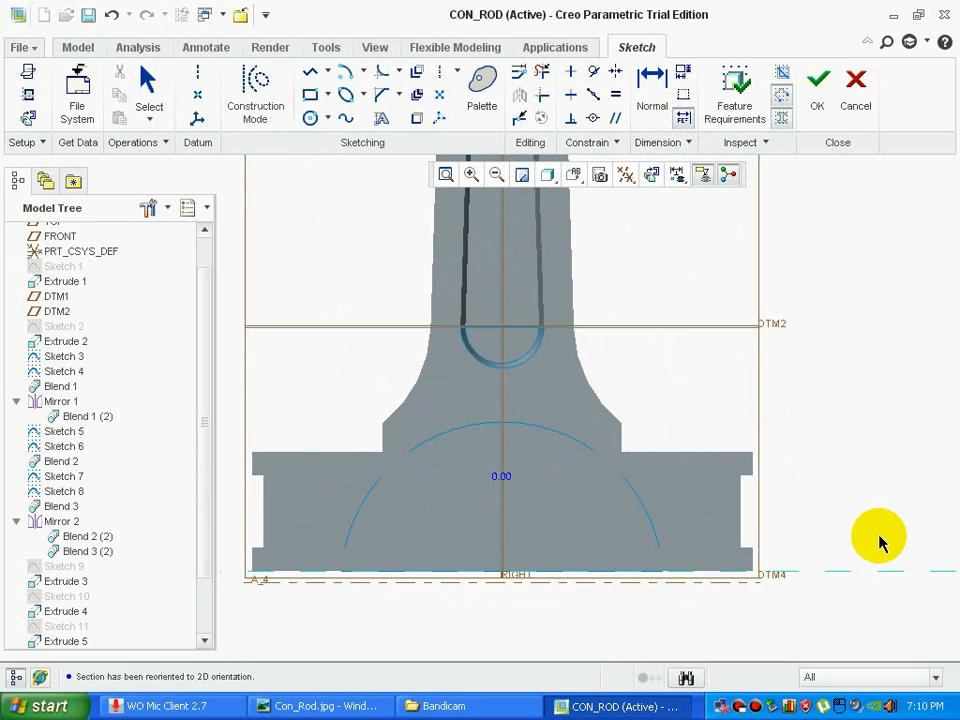
pyautogui.scroll(1, 833, 522)
pyautogui.click(569, 450)
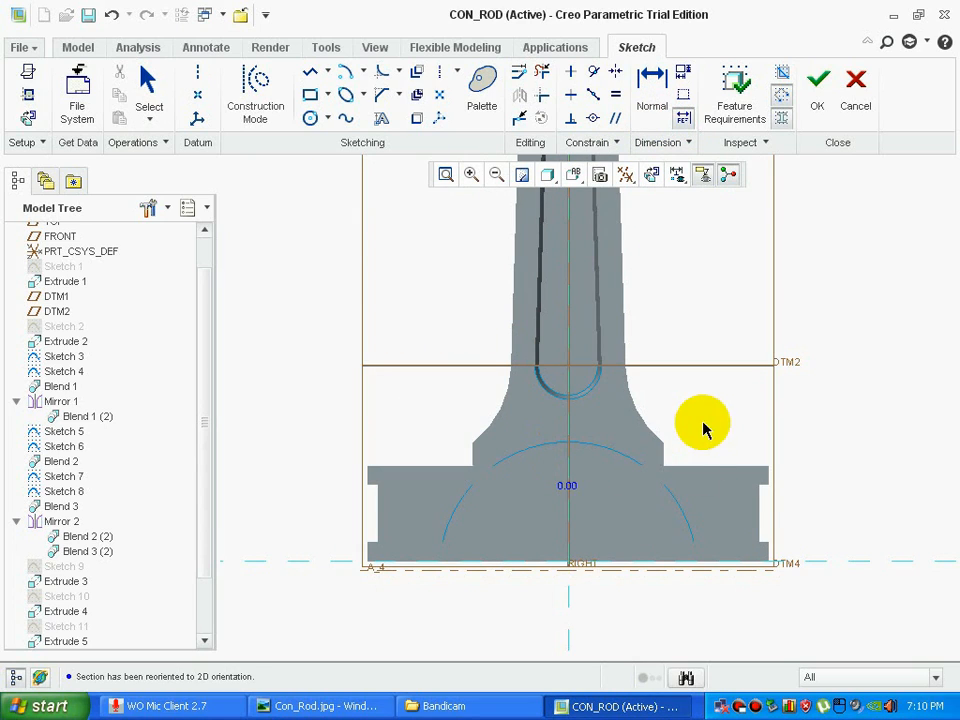
# - Draw a horizontal centerline just below the lower flange's bottom edge
pyautogui.scroll(-3, 647, 617)
pyautogui.click(434, 76)
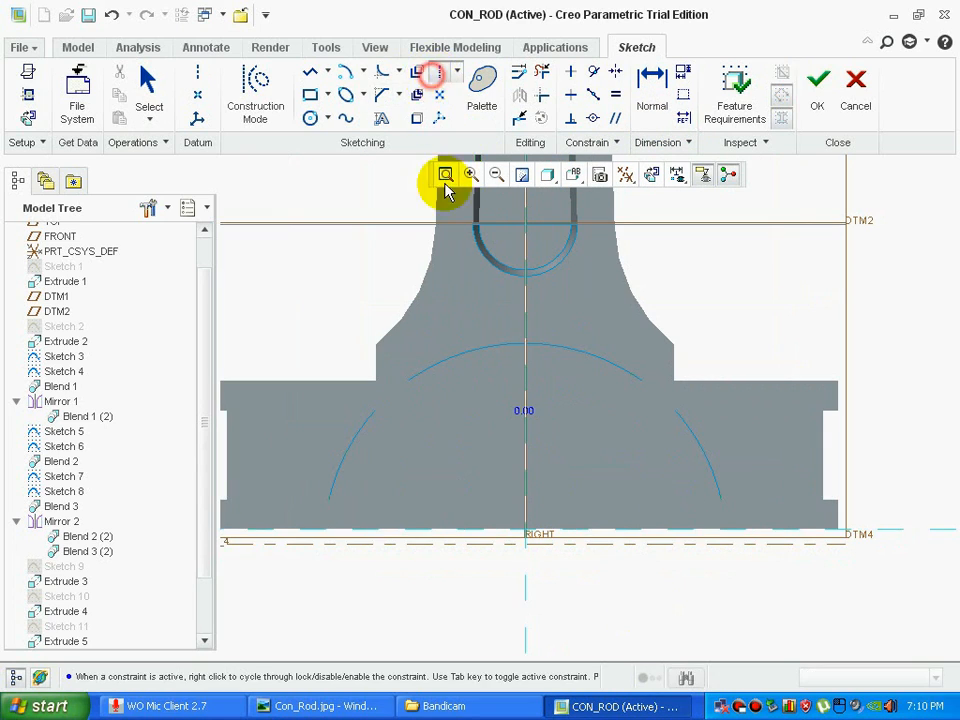
pyautogui.click(527, 566)
pyautogui.click(574, 567)
pyautogui.middleClick(577, 549)
# - Dimension the horizontal centerline 2 mm from the lower flange's bottom edge
pyautogui.scroll(2, 577, 549)
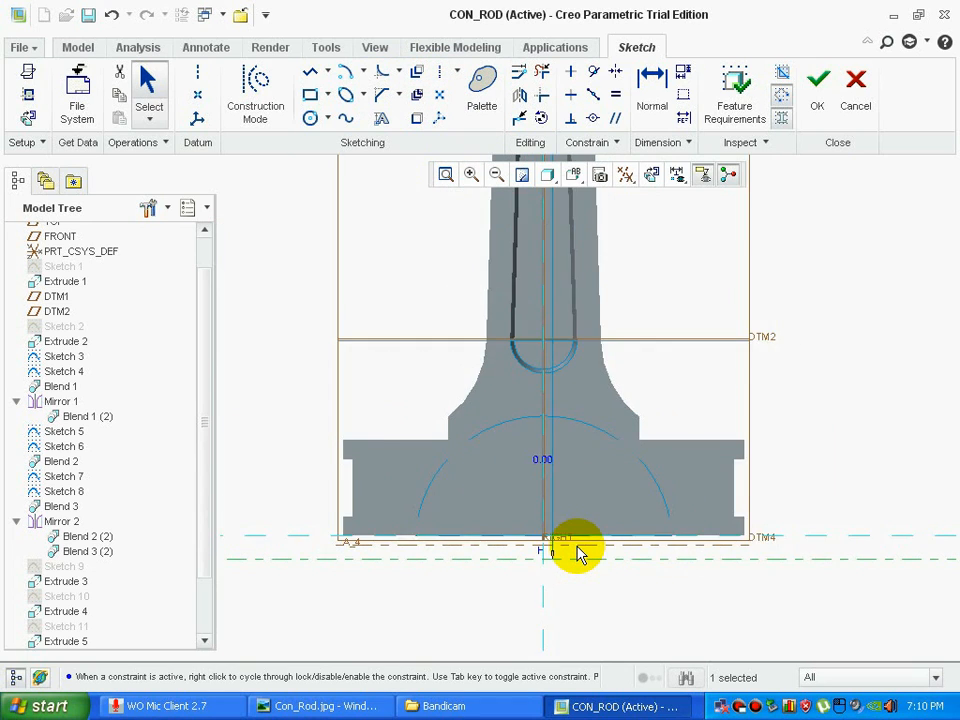
pyautogui.scroll(-2, 724, 533)
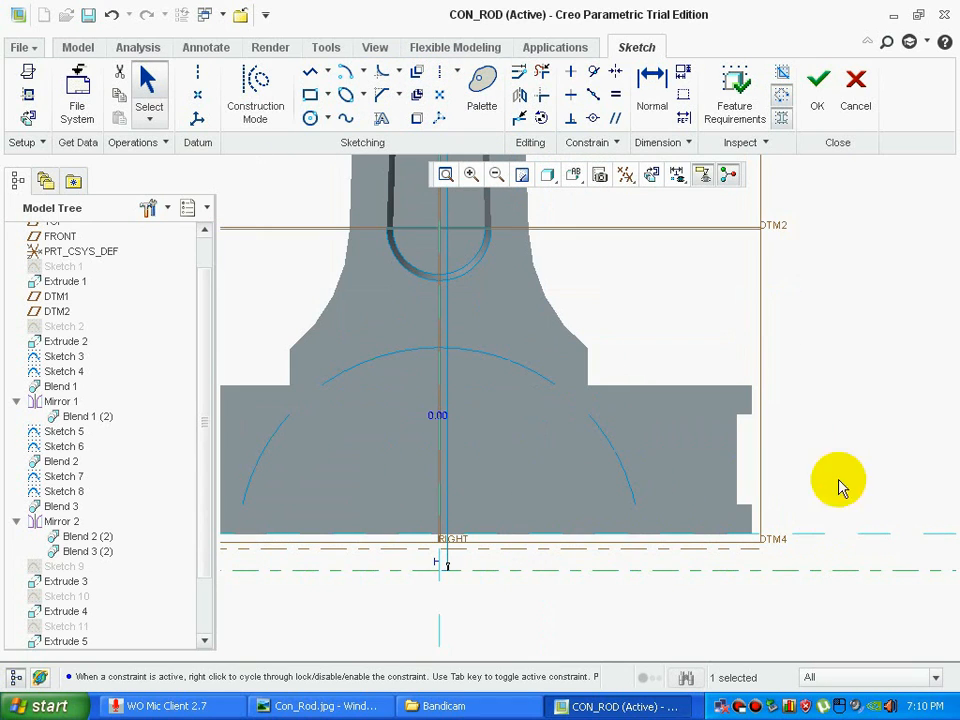
pyautogui.click(653, 110)
pyautogui.click(814, 569)
pyautogui.click(819, 532)
pyautogui.middleClick(819, 566)
pyautogui.write('2')
pyautogui.press('Return')
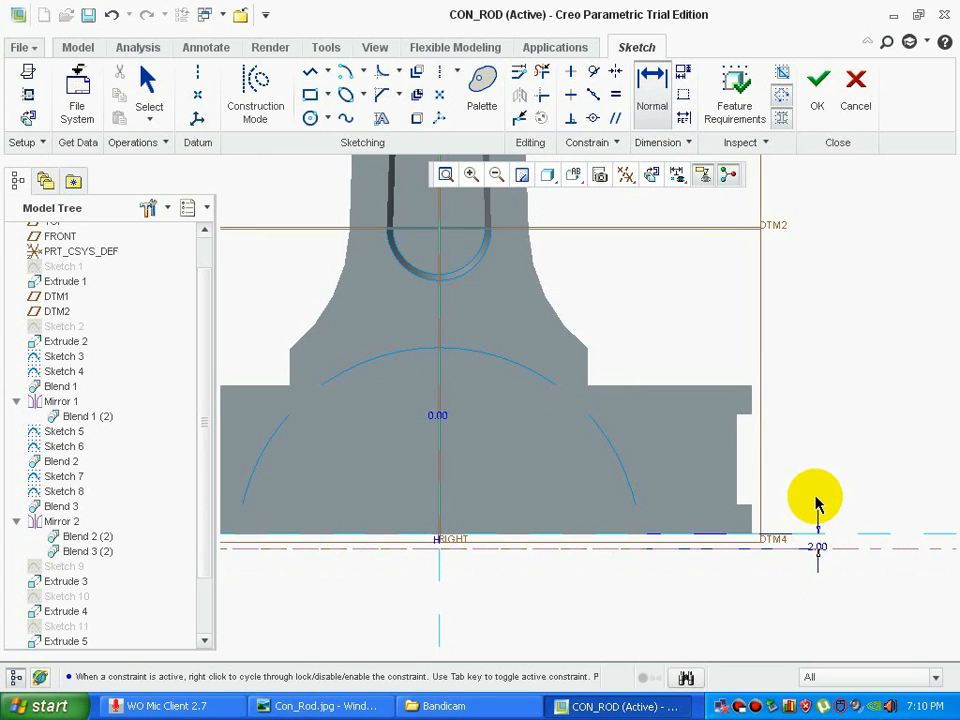
# - Sketch a circle centered where the horizontal centerline meets the RIGHT plane and set its diameter to 52 mm
pyautogui.scroll(-2, 813, 497)
pyautogui.scroll(1, 760, 462)
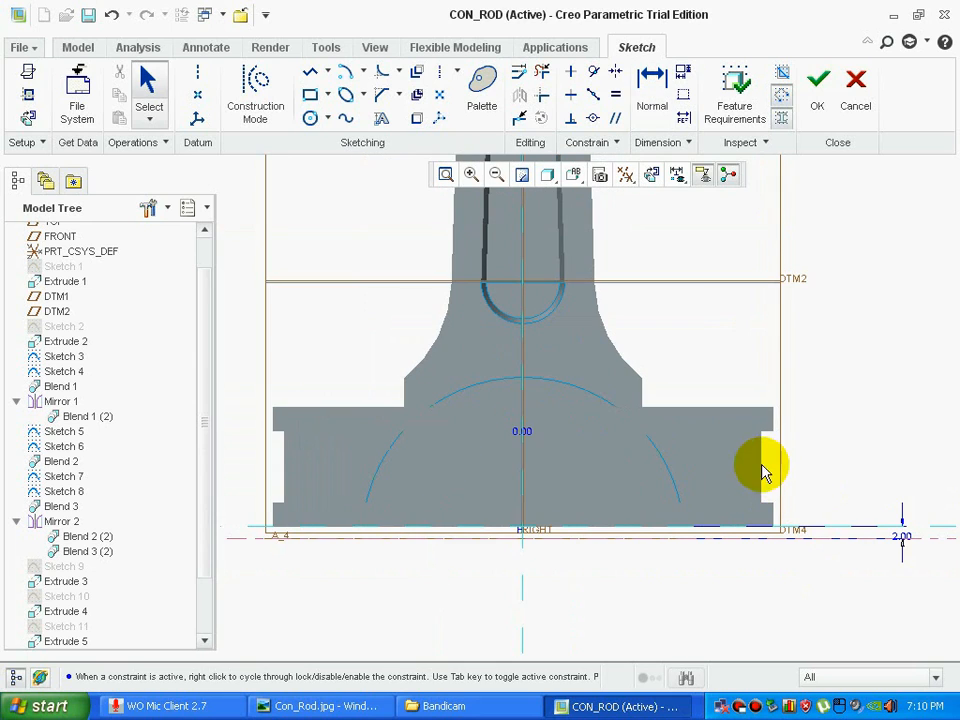
pyautogui.click(310, 117)
pyautogui.scroll(3, 494, 418)
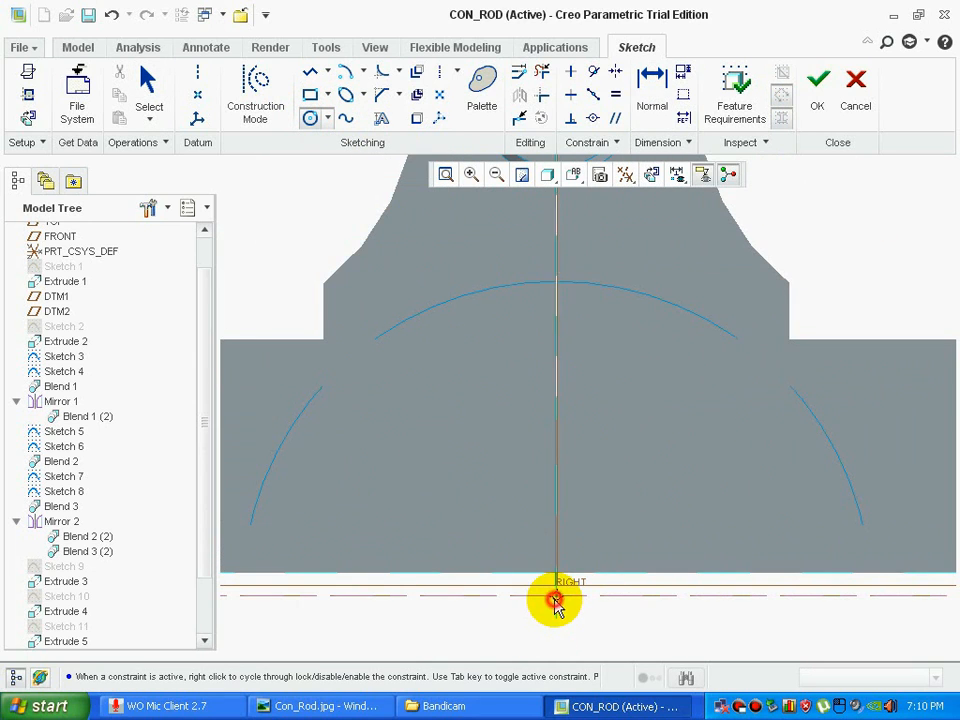
pyautogui.scroll(-3, 555, 601)
pyautogui.click(553, 532)
pyautogui.middleClick(533, 522)
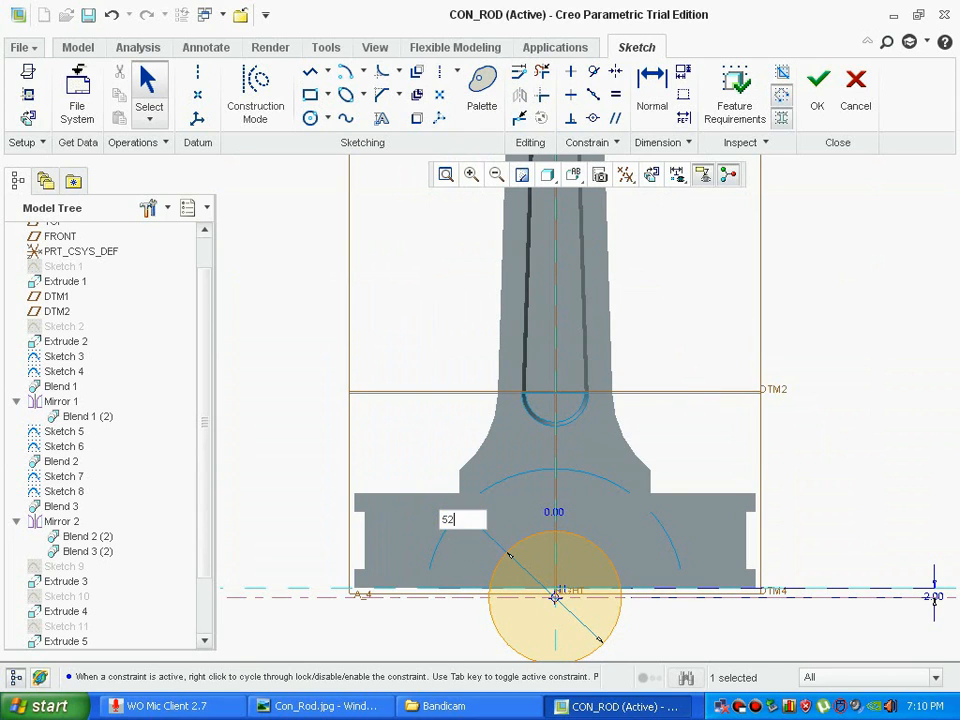
pyautogui.press('Return')
pyautogui.scroll(-1, 489, 525)
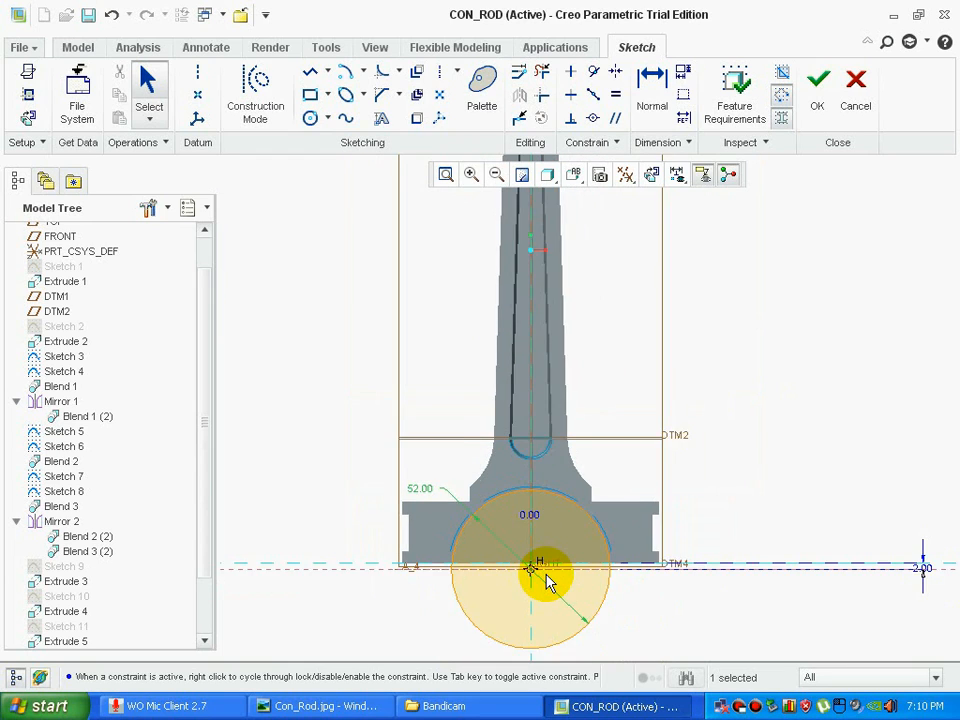
# - Trim away the part of the 52 mm circle that lies below the lower flange's bottom edge
pyautogui.scroll(1, 548, 575)
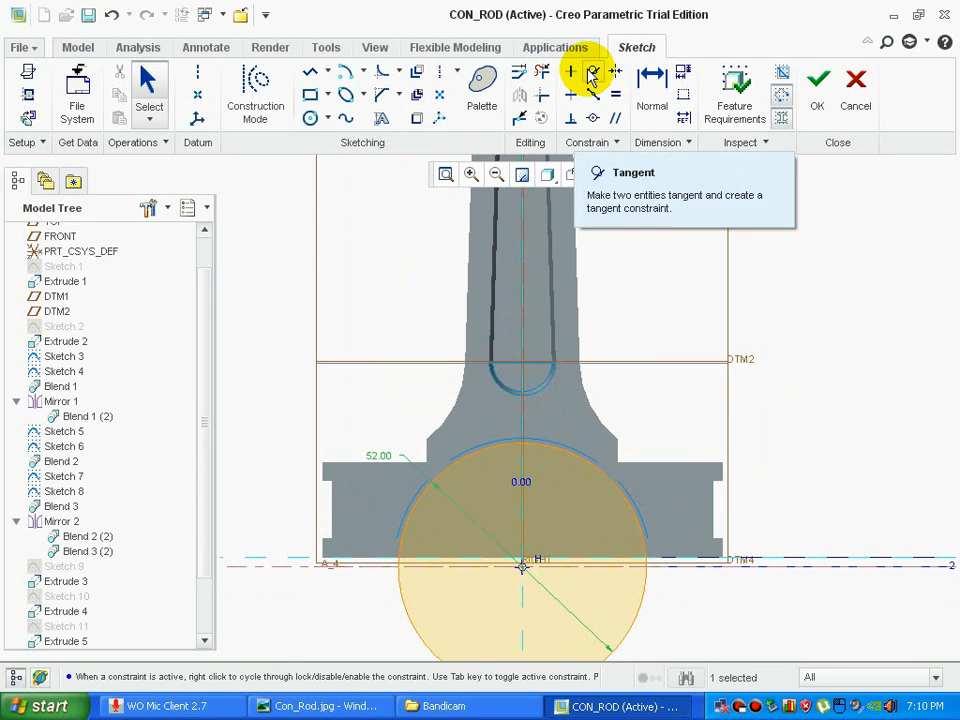
pyautogui.click(542, 72)
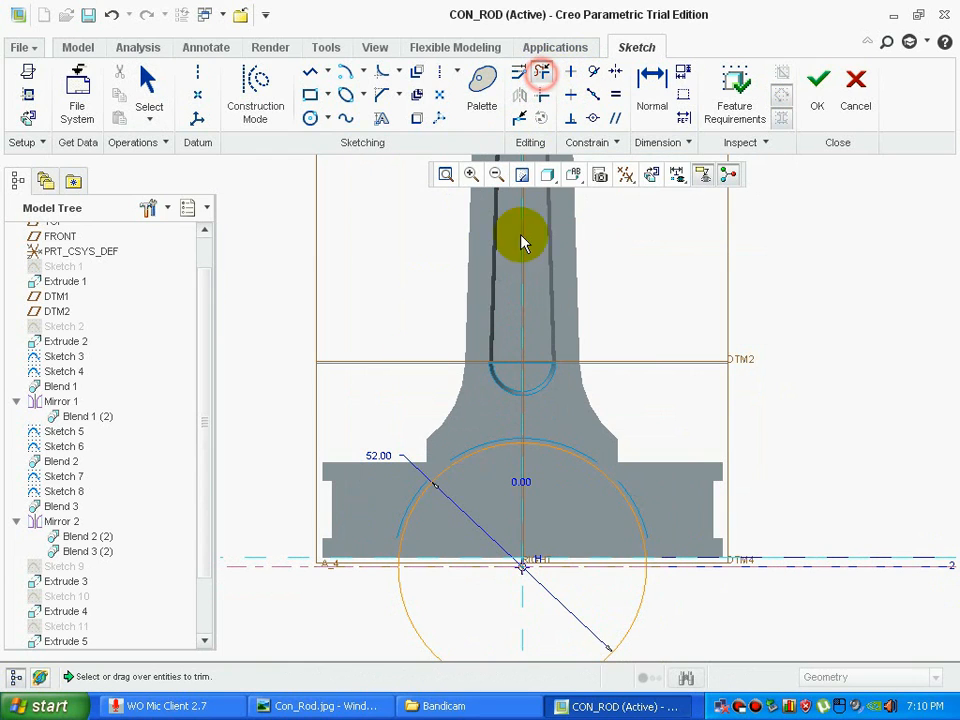
pyautogui.click(398, 563)
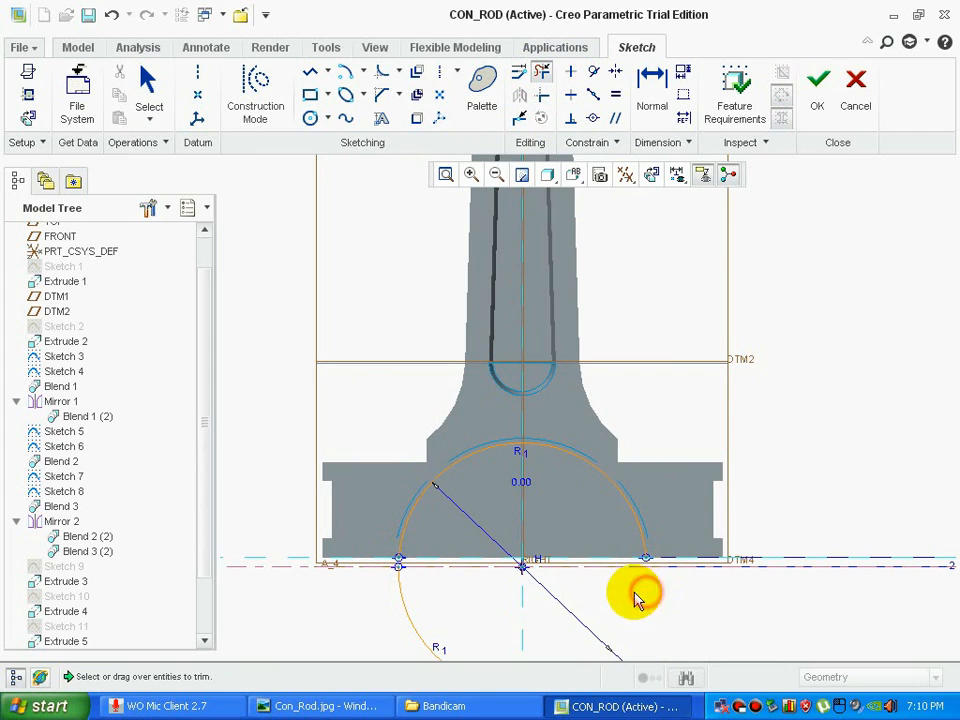
# - Close the 52 mm arc with a straight line along the flange's bottom edge and finish the sketch
pyautogui.scroll(2, 431, 604)
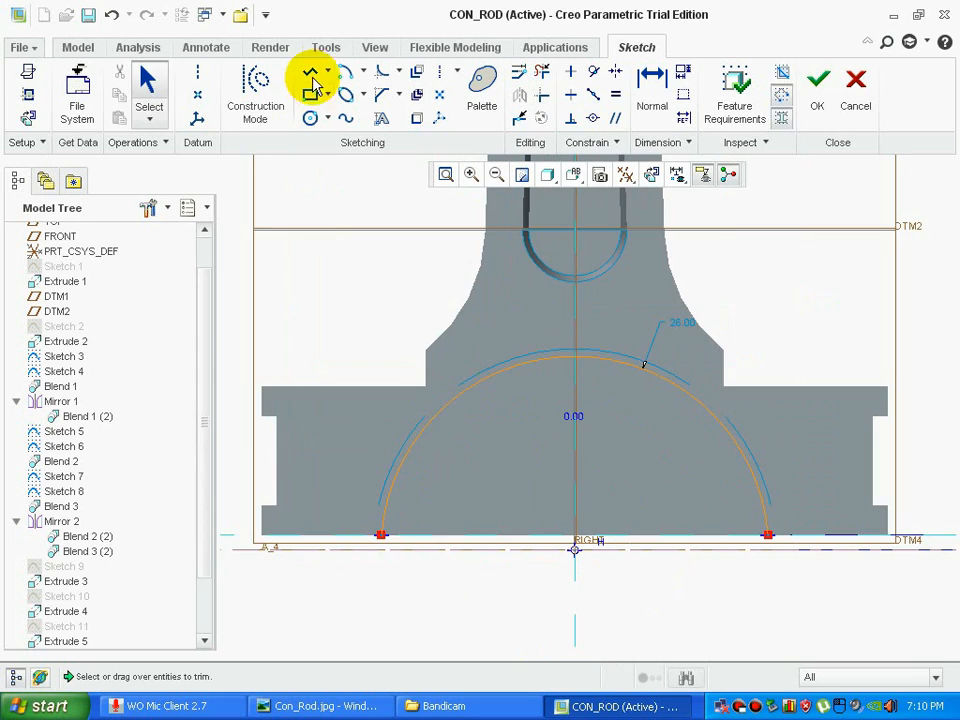
pyautogui.click(311, 72)
pyautogui.click(384, 531)
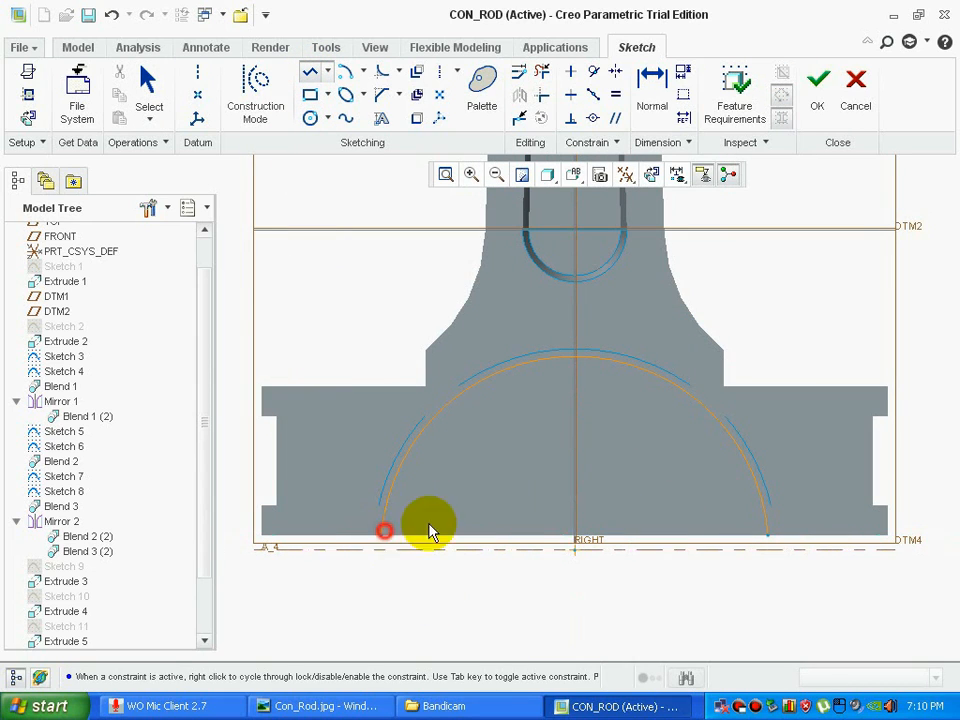
pyautogui.click(770, 533)
pyautogui.click(817, 490)
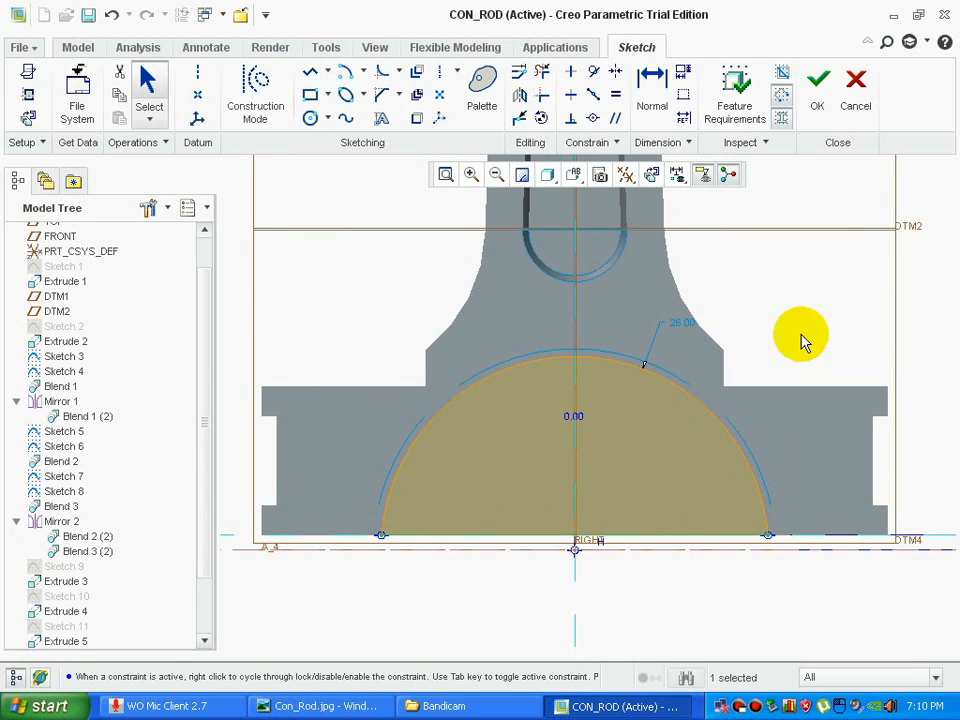
pyautogui.click(819, 100)
# - Create a solid blend using selected sections, from the 54 mm half-circle profile to the 52 mm profile on the offset plane
pyautogui.scroll(2, 521, 390)
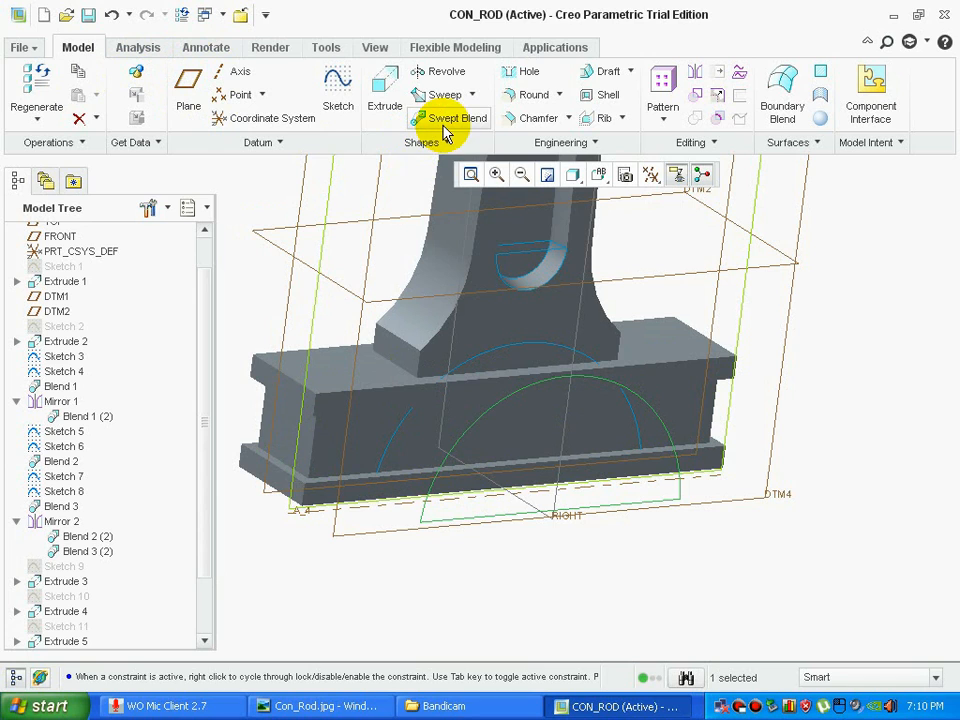
pyautogui.click(439, 167)
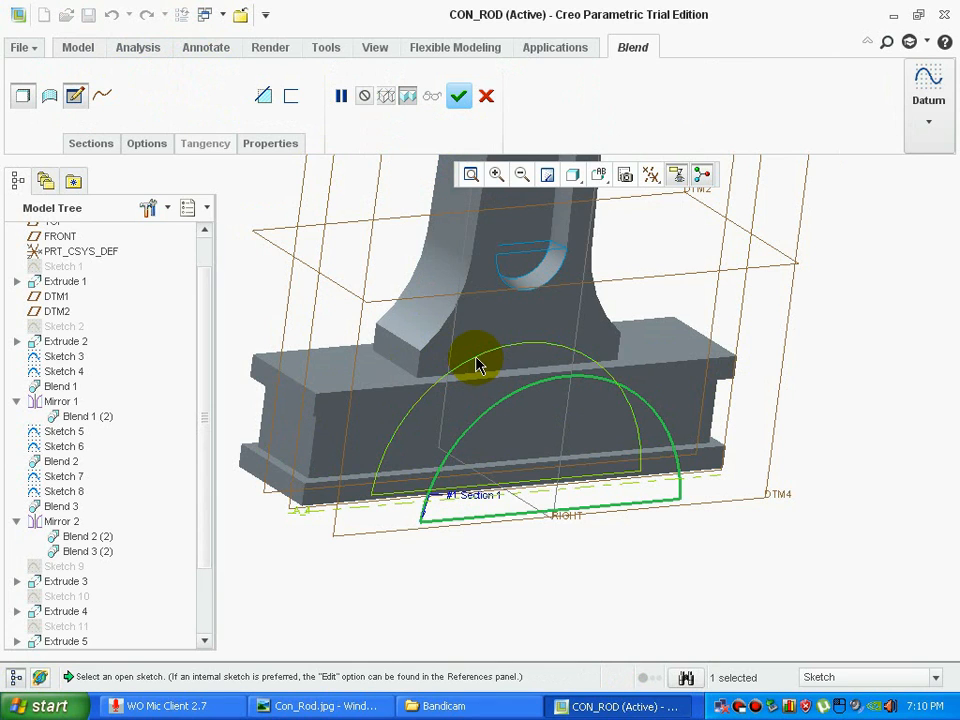
pyautogui.click(108, 141)
pyautogui.click(143, 198)
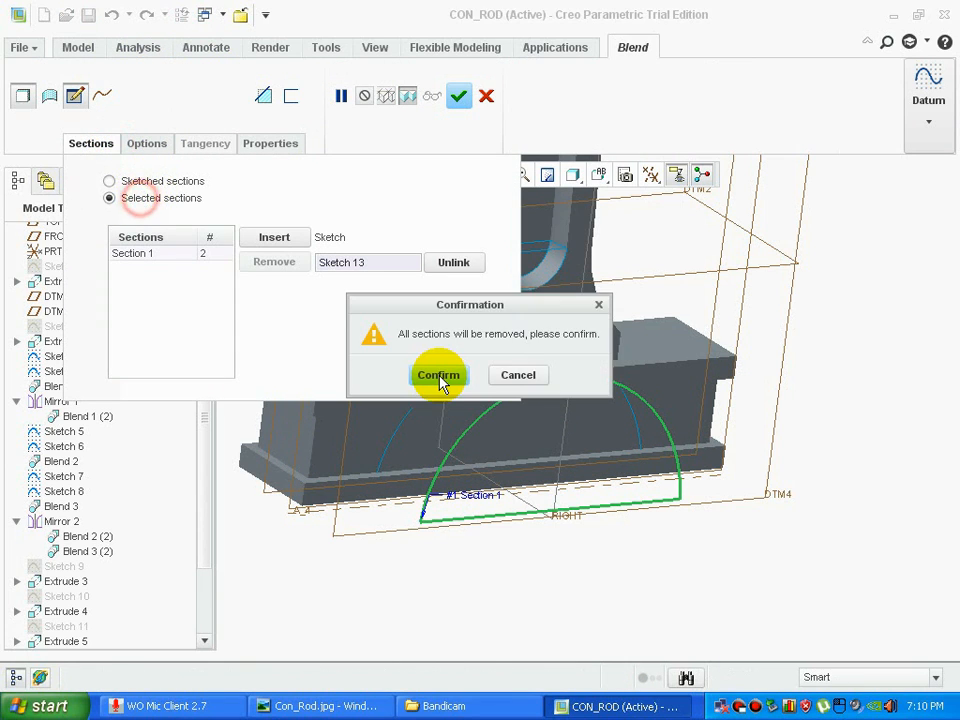
pyautogui.click(439, 379)
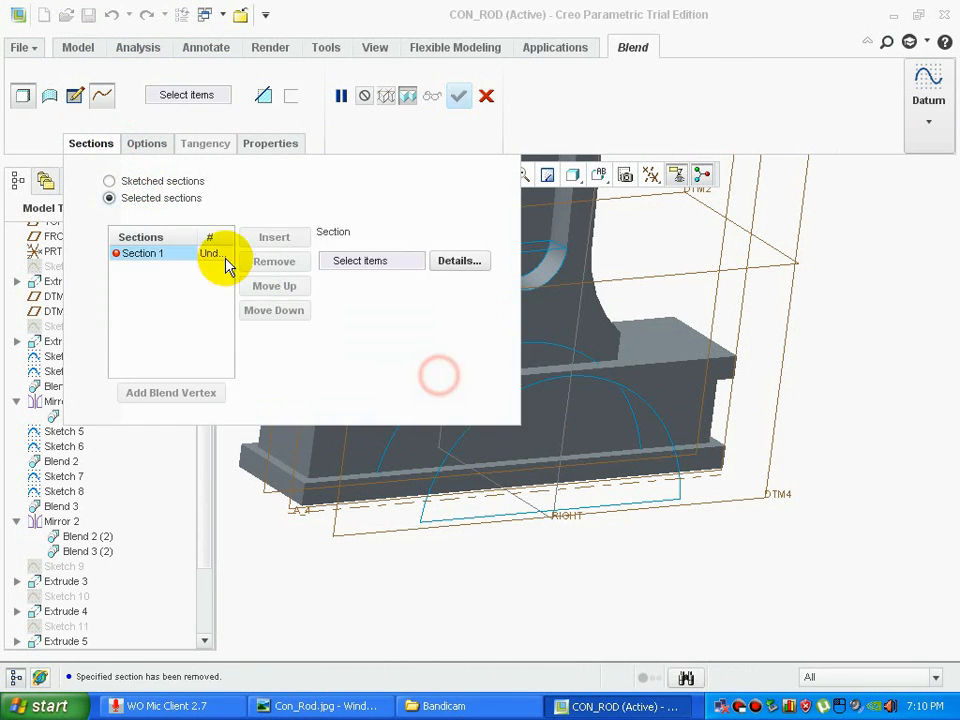
pyautogui.click(392, 444)
pyautogui.click(272, 236)
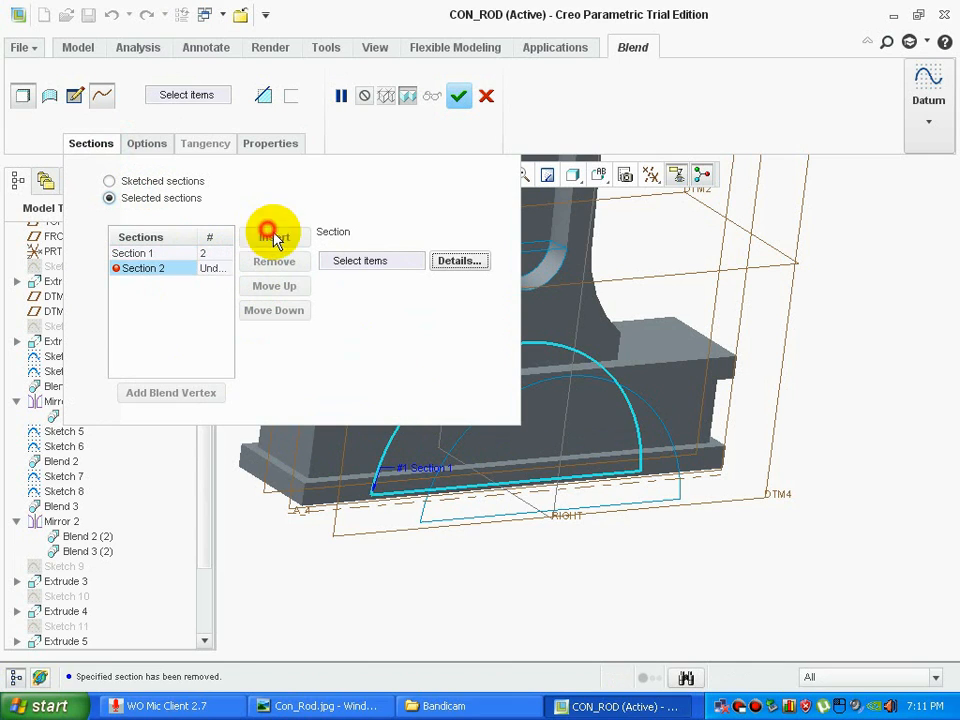
pyautogui.click(449, 455)
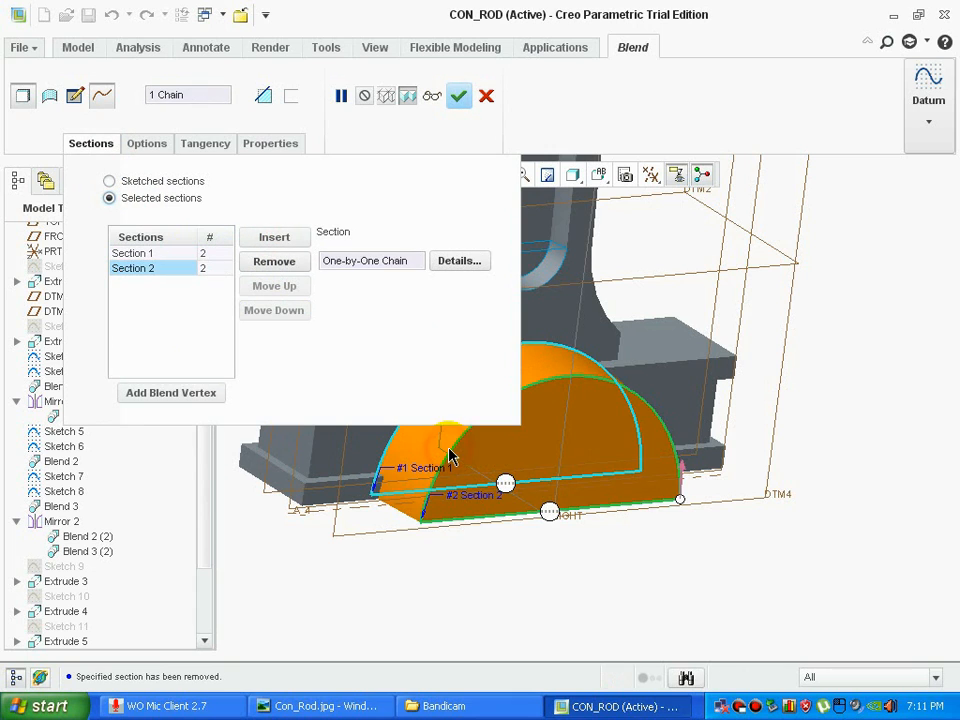
pyautogui.click(459, 95)
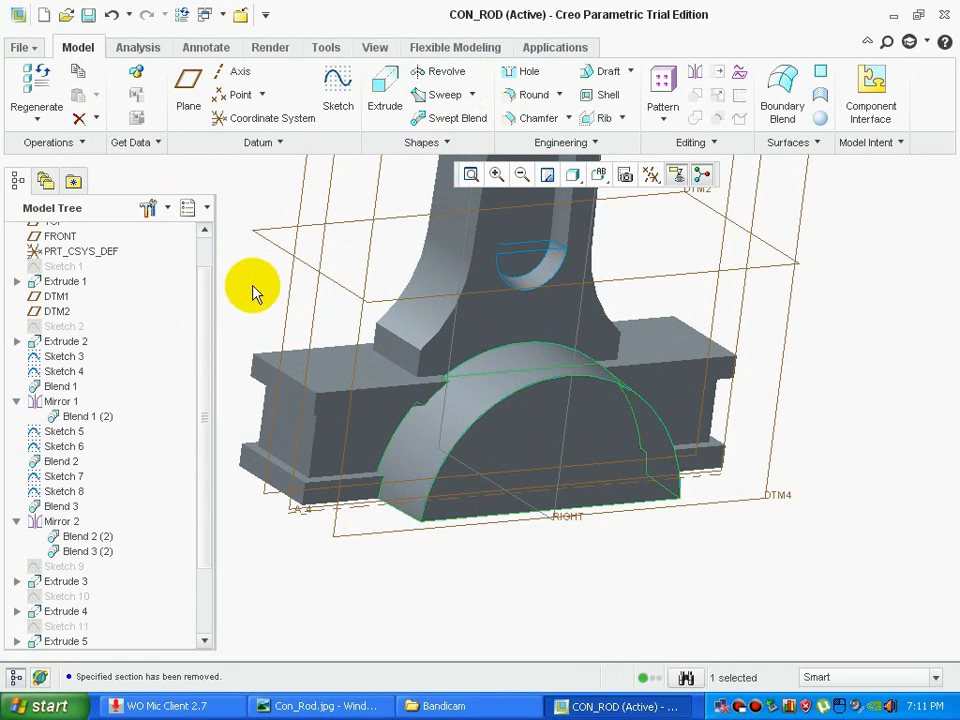
# - Mirror the Blend 4 feature about the FRONT datum plane
pyautogui.click(261, 270)
pyautogui.scroll(-2, 100, 620)
pyautogui.click(70, 626)
pyautogui.scroll(3, 311, 579)
pyautogui.moveTo(311, 579); pyautogui.dragTo(253, 264, button='middle')
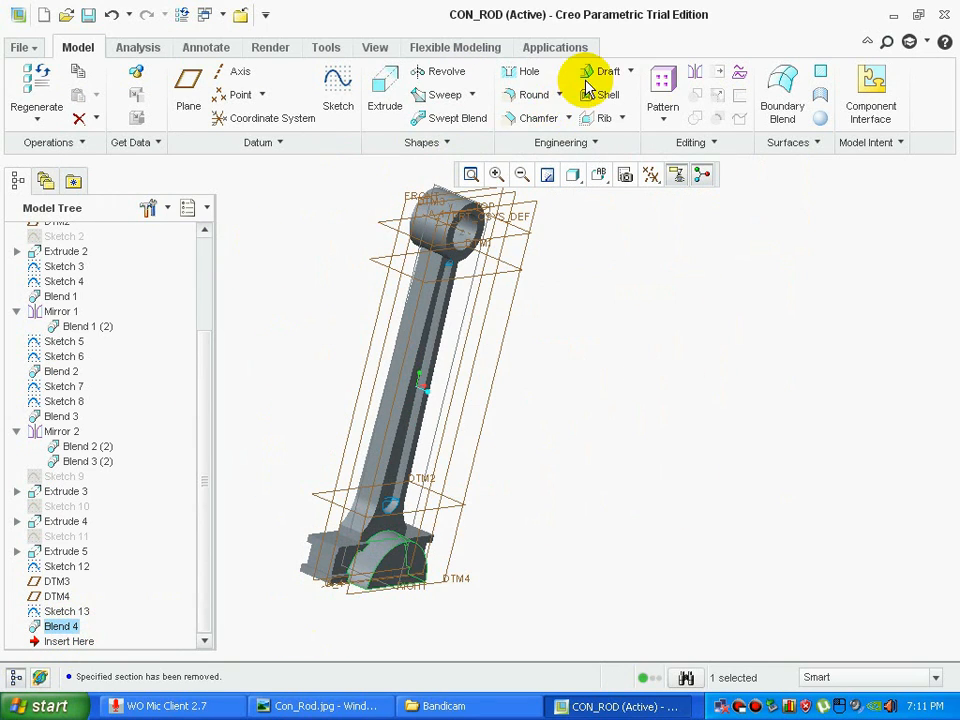
pyautogui.click(695, 76)
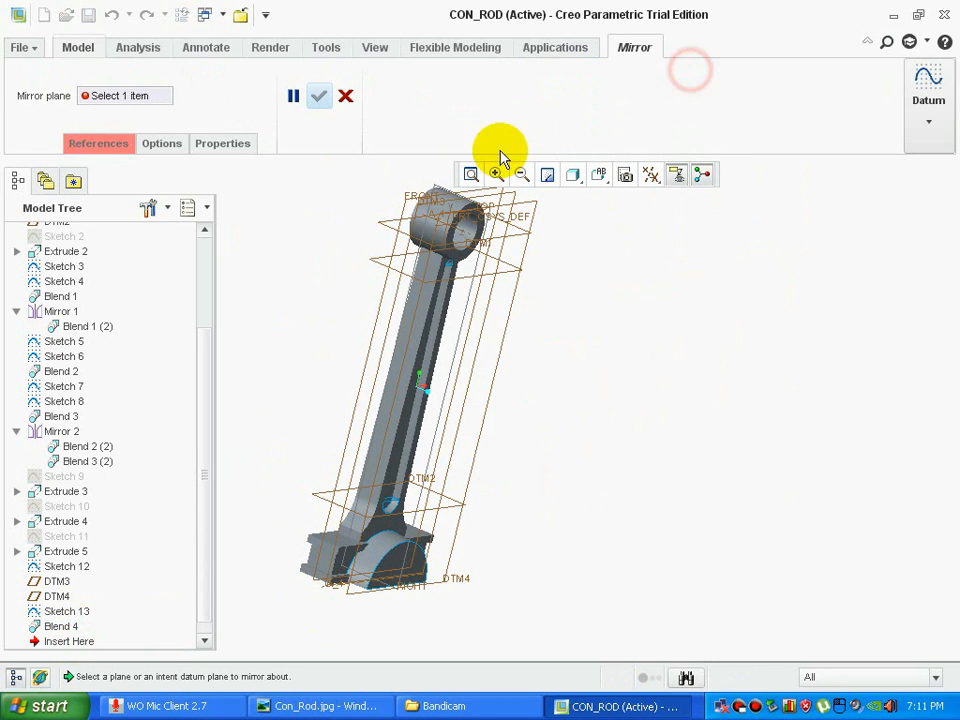
pyautogui.click(403, 197)
pyautogui.click(279, 356)
pyautogui.moveTo(229, 355); pyautogui.dragTo(572, 420, button='middle')
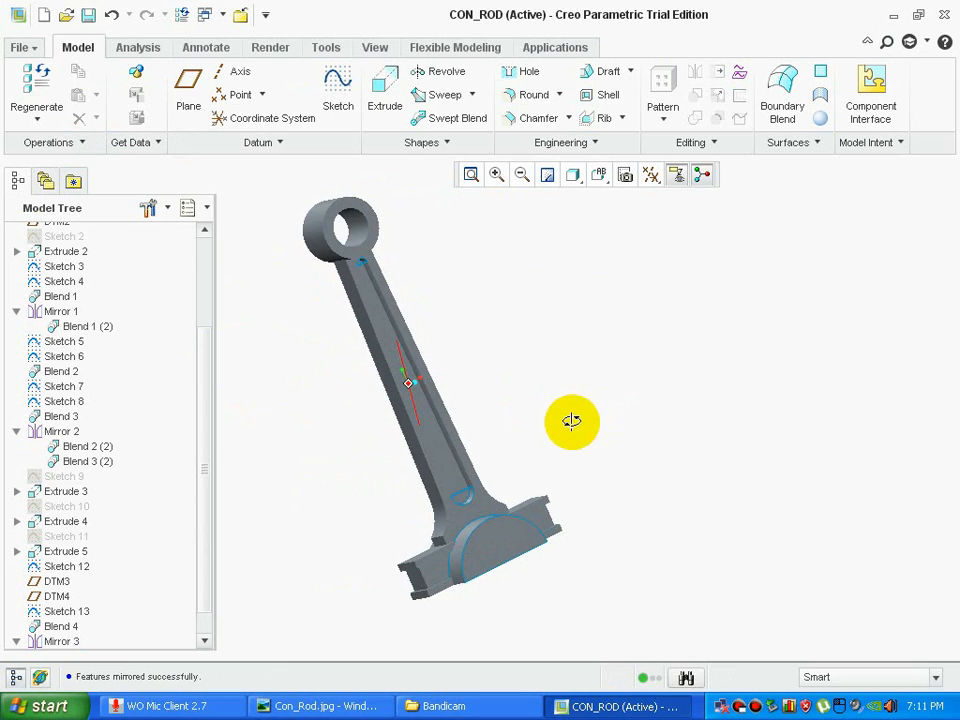
# - Consult the Con_Rod.jpg drawing, then start a sketch on the semicircular boss's flat face with its bottom edge as a sketch reference
pyautogui.click(364, 705)
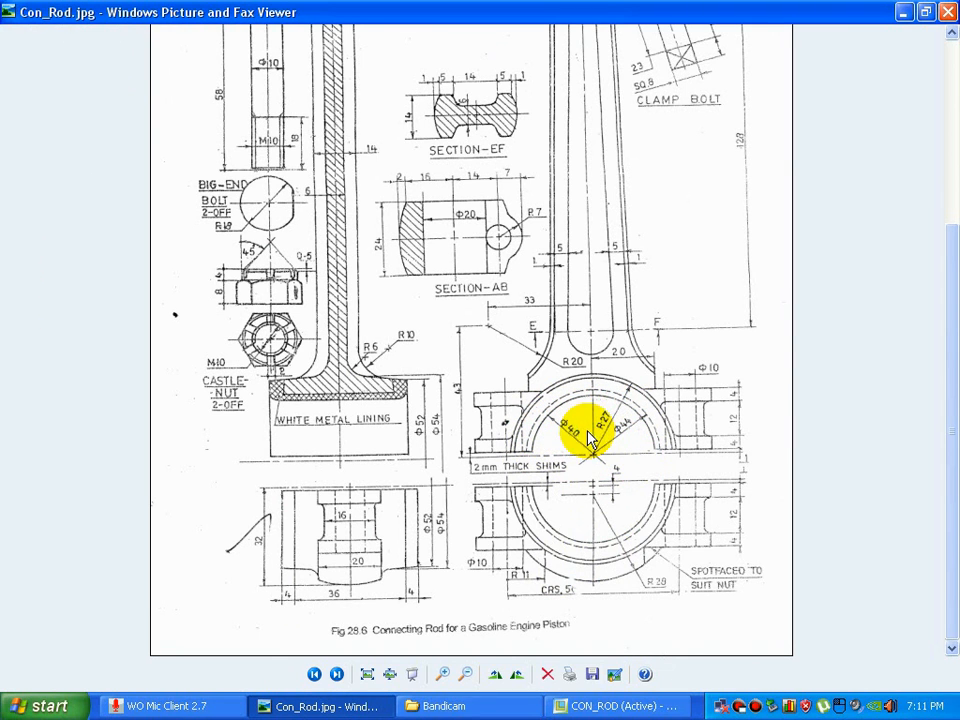
pyautogui.click(600, 706)
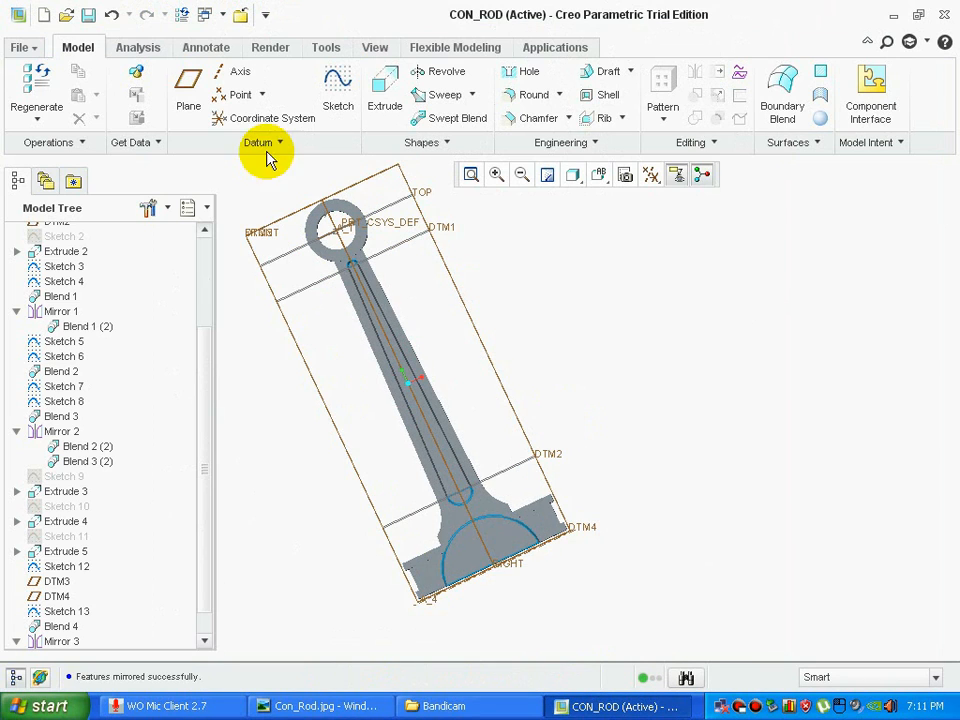
pyautogui.click(336, 97)
pyautogui.click(492, 557)
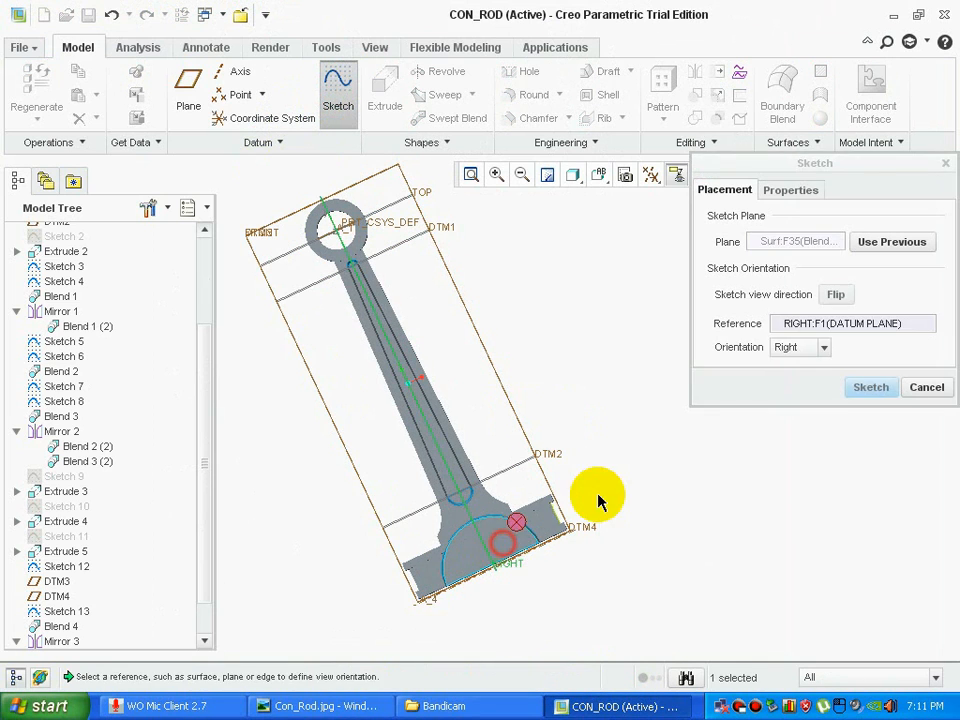
pyautogui.middleClick(606, 491)
pyautogui.click(651, 176)
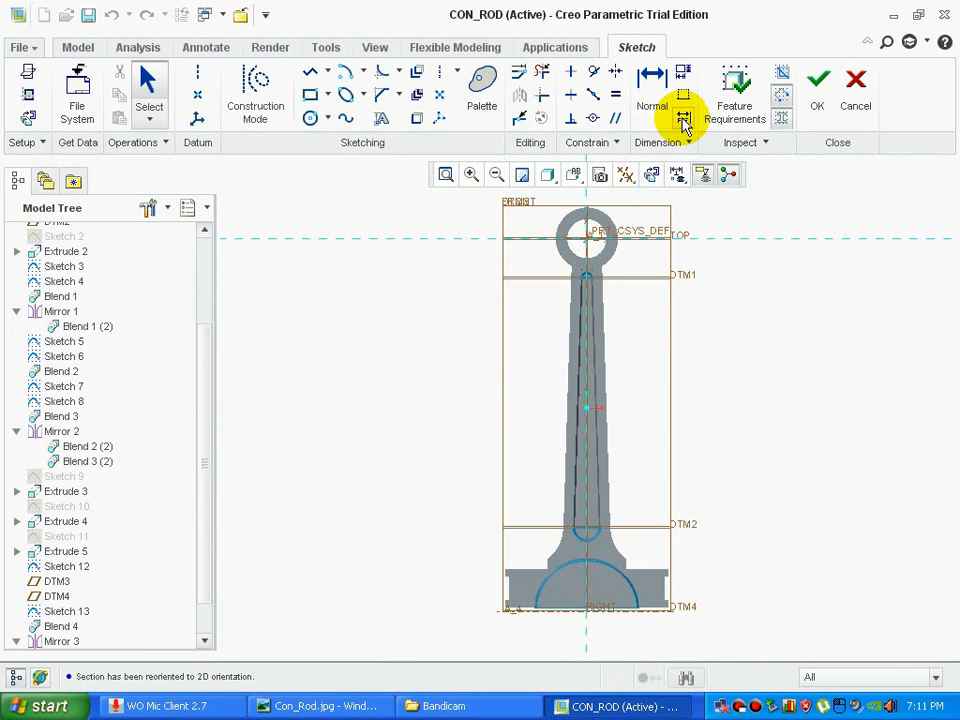
pyautogui.scroll(5, 640, 650)
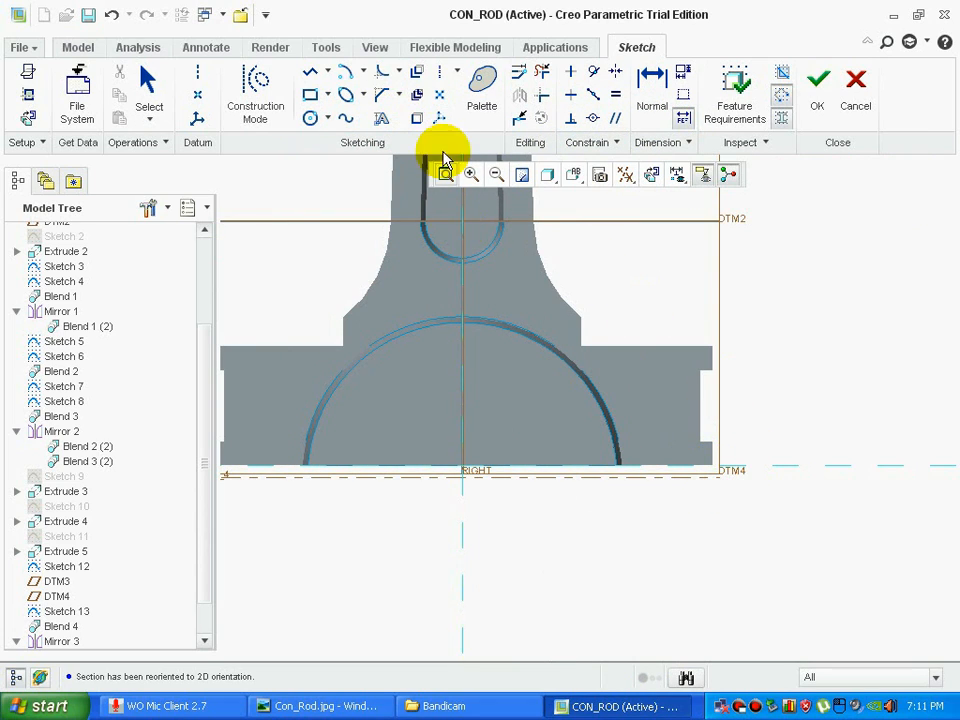
# - Sketch a horizontal centerline below the boss's bottom edge and dimension it 2 mm from that edge
pyautogui.click(439, 73)
pyautogui.click(465, 500)
pyautogui.click(511, 503)
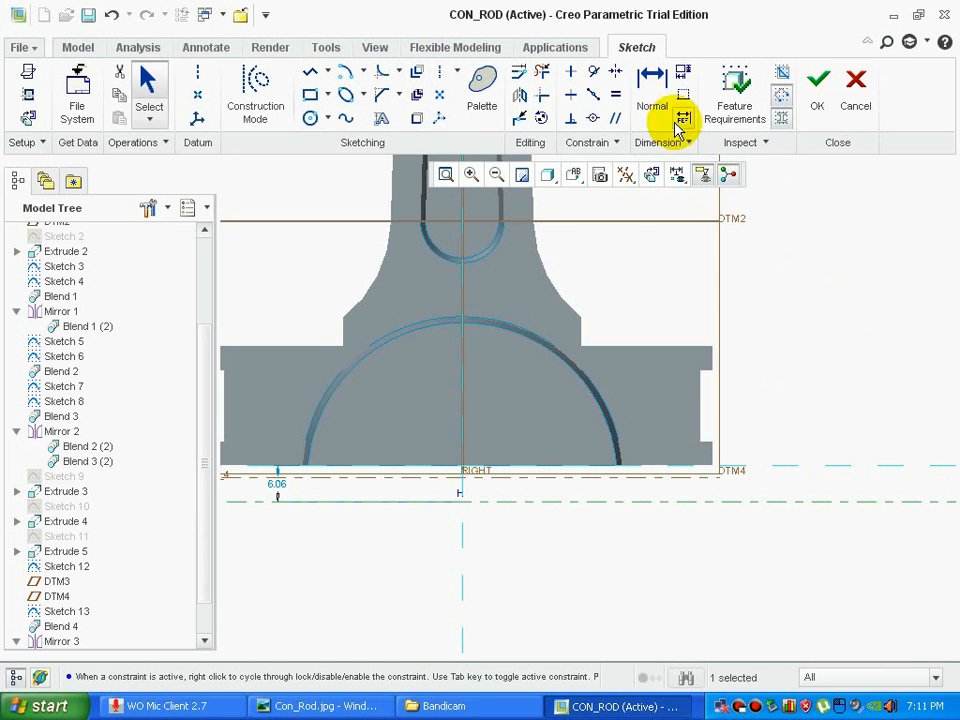
pyautogui.click(655, 95)
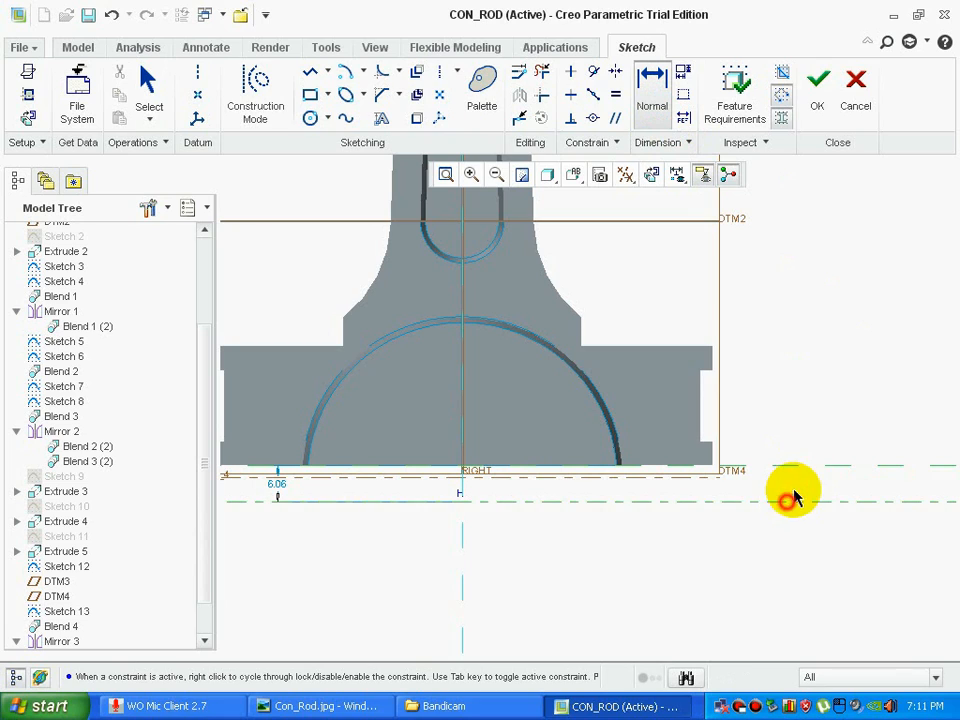
pyautogui.write('2')
pyautogui.press('Return')
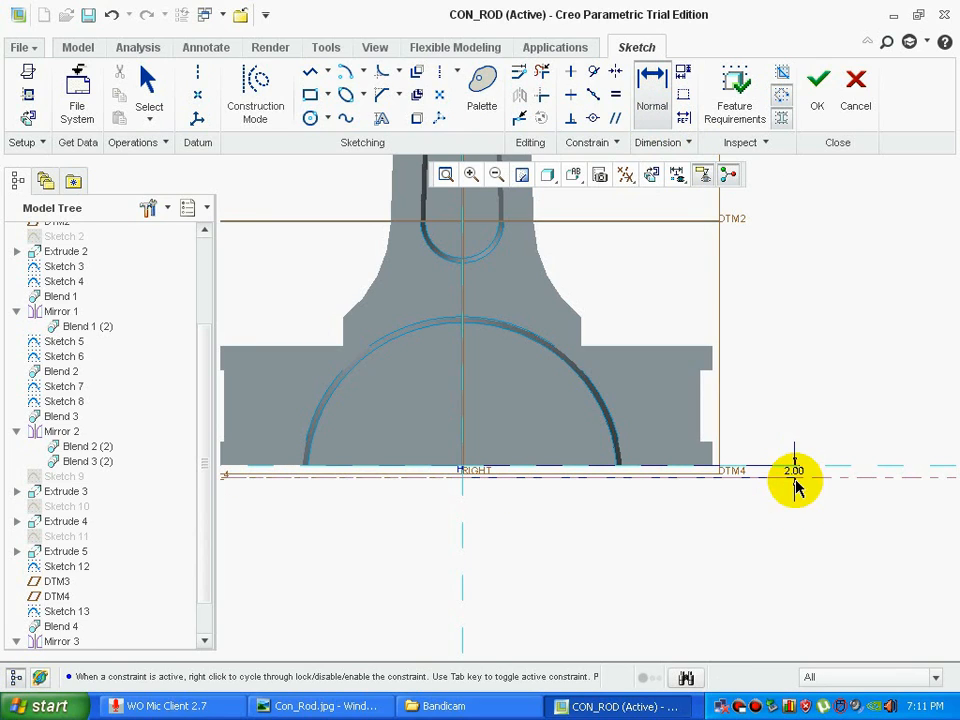
pyautogui.middleClick(801, 426)
# - Sketch a circle about 29 mm in diameter centred where the horizontal centerline meets the vertical reference
pyautogui.scroll(1, 801, 426)
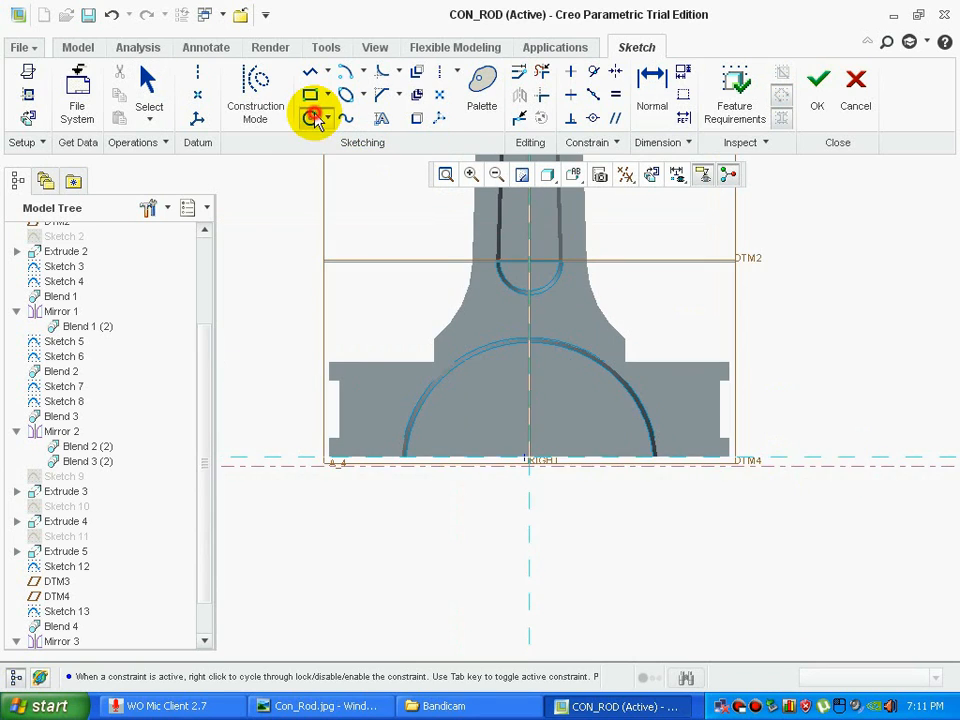
pyautogui.click(310, 118)
pyautogui.scroll(-3, 519, 422)
pyautogui.click(597, 418)
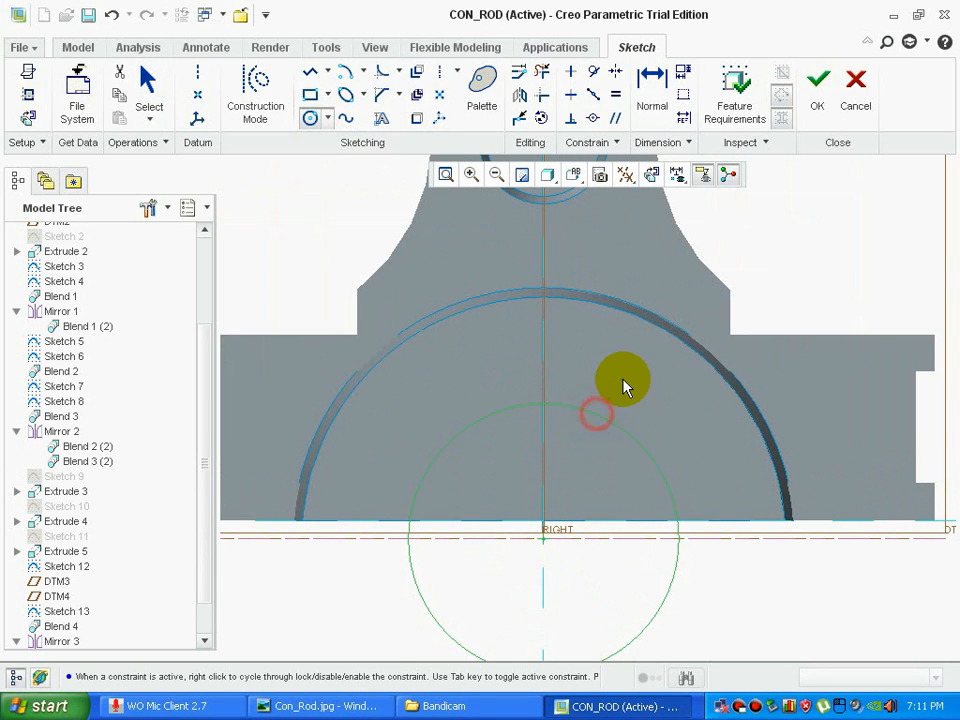
pyautogui.middleClick(577, 393)
# - Look up the big-end bore in the Con_Rod.jpg drawing and set the circle's diameter to 44 mm
pyautogui.hotkey('alt', 'Tab')
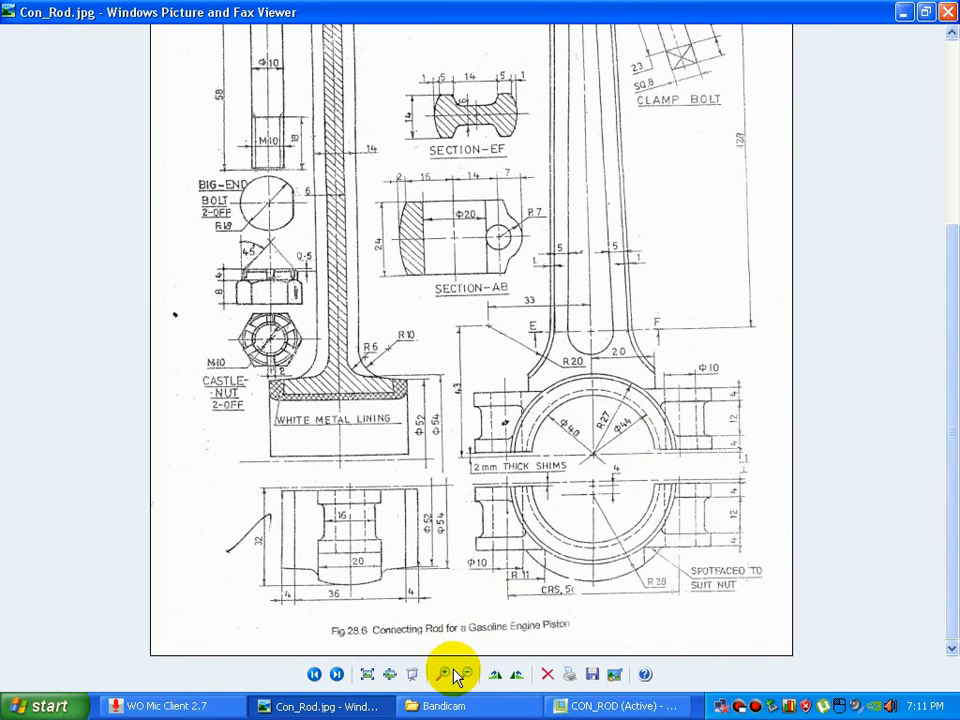
pyautogui.click(602, 706)
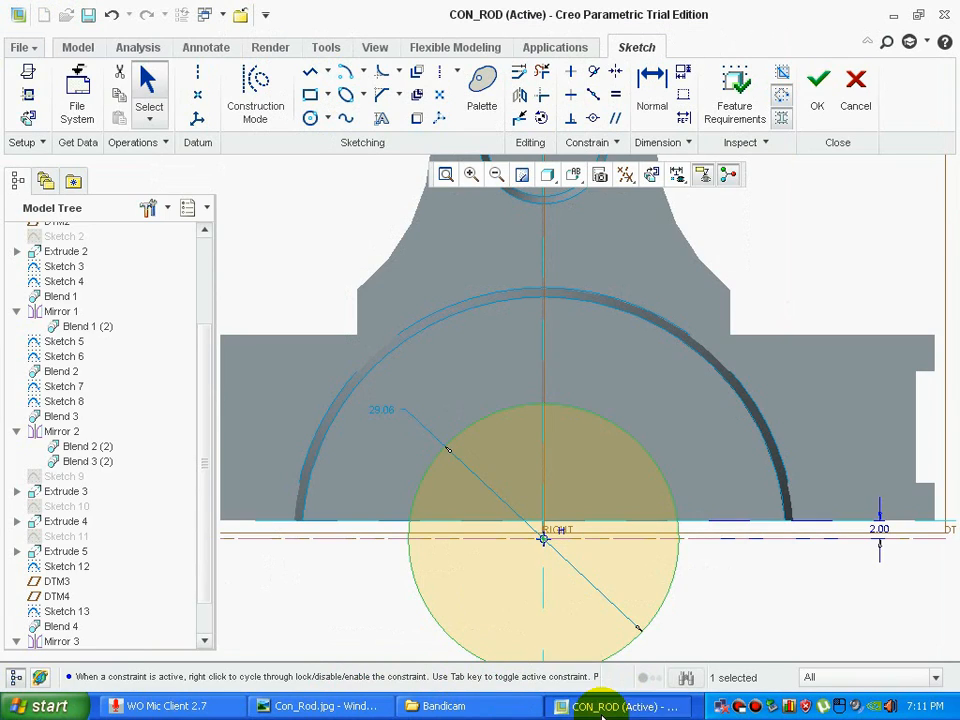
pyautogui.click(382, 404)
pyautogui.write('4')
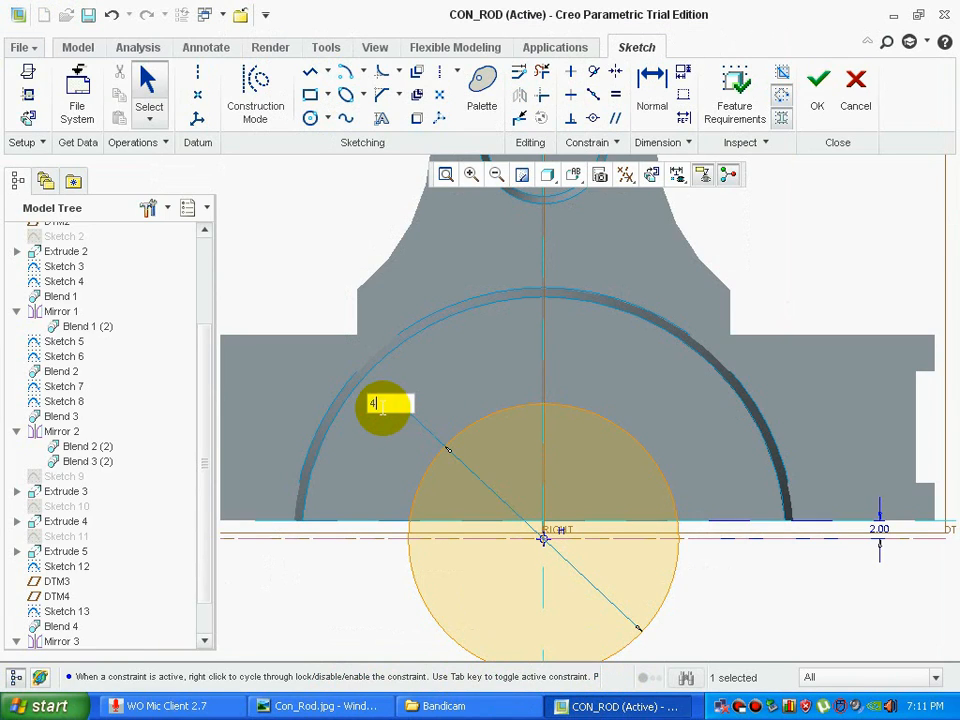
pyautogui.write('4')
pyautogui.press('Return')
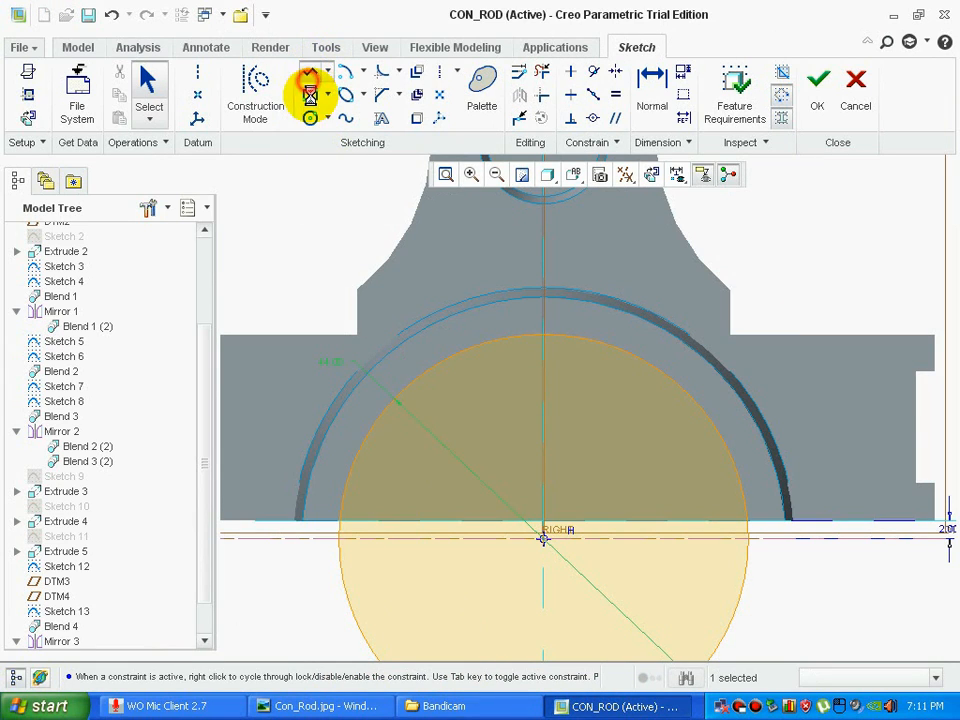
# - Draw a horizontal line along the boss's bottom edge between its two intersections with the circle
pyautogui.click(308, 78)
pyautogui.click(339, 521)
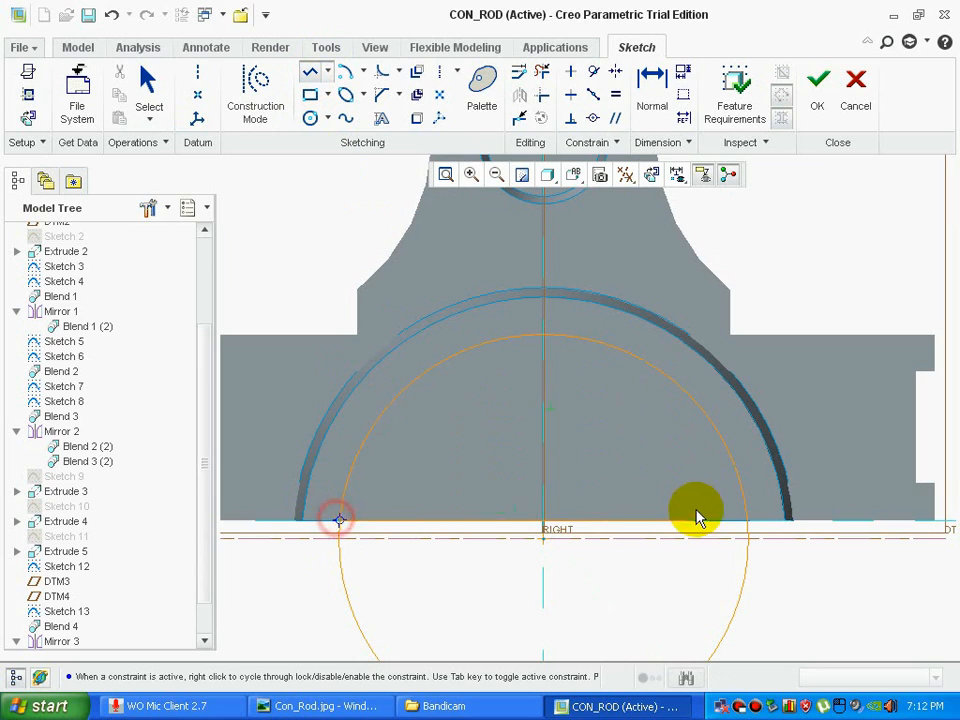
pyautogui.click(750, 519)
pyautogui.middleClick(750, 519)
# - Trim away the part of the circle below the horizontal line and finish the sketch
pyautogui.click(541, 71)
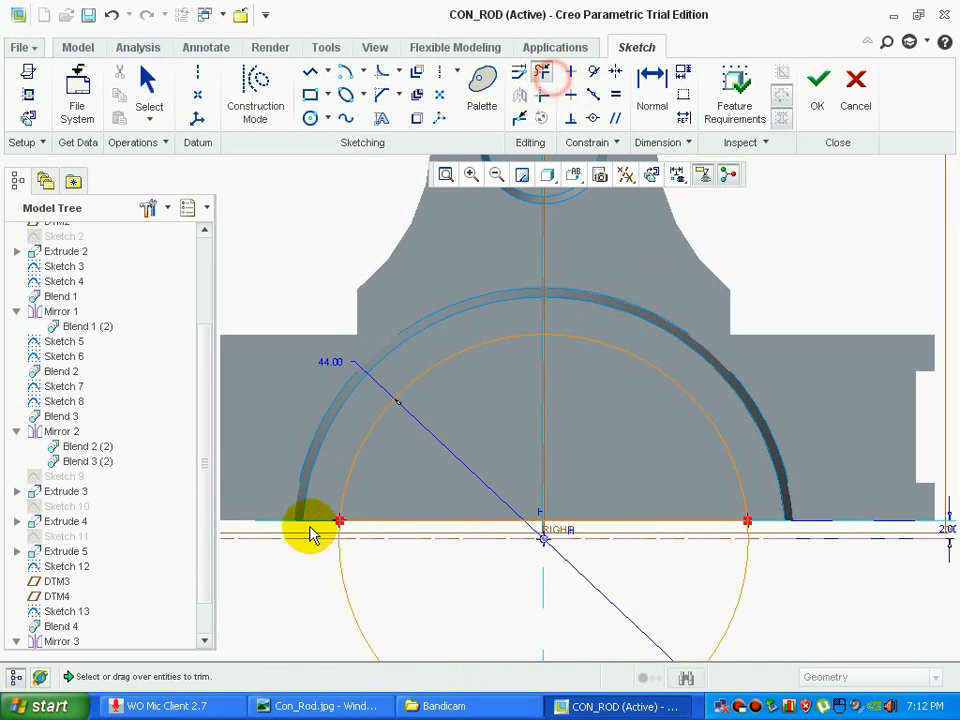
pyautogui.moveTo(336, 576)
pyautogui.mouseDown()
pyautogui.moveTo(677, 606)
pyautogui.moveTo(735, 621)
pyautogui.moveTo(735, 612)
pyautogui.mouseUp()
pyautogui.click(748, 528)
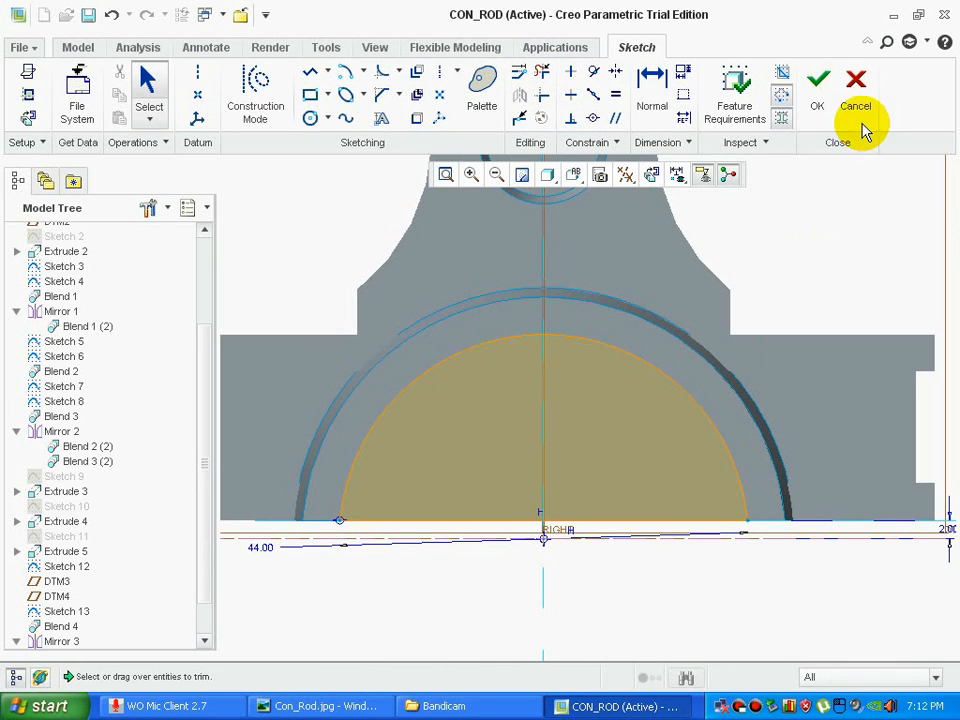
pyautogui.click(818, 100)
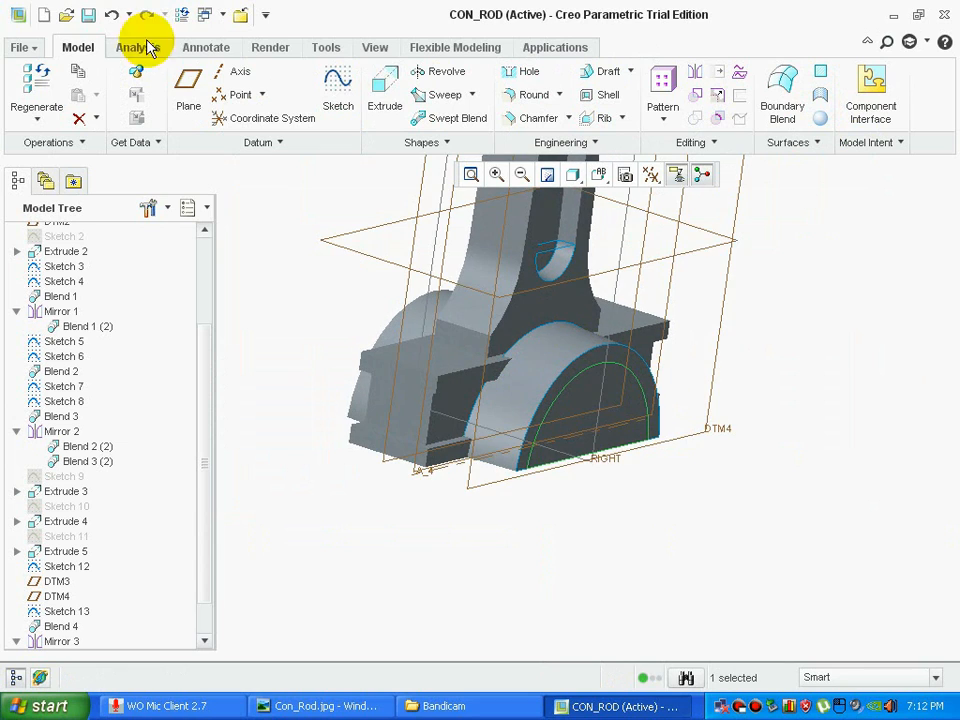
# - Extrude the semicircular sketch back through the big end as a cut to form the bearing bore
pyautogui.click(380, 90)
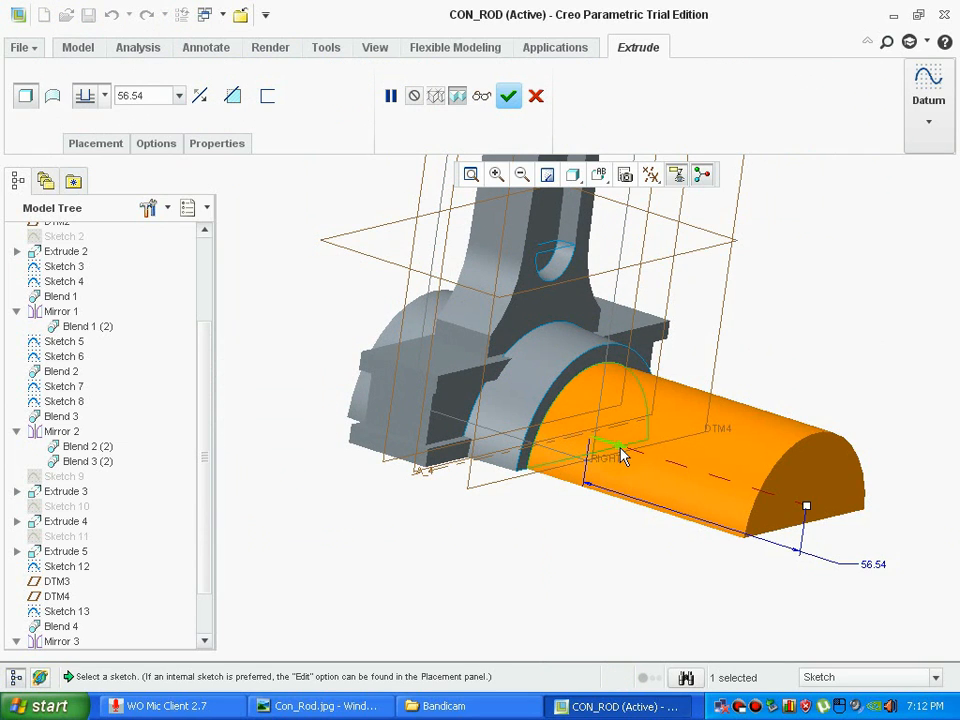
pyautogui.click(621, 453)
pyautogui.middleClick(317, 384)
pyautogui.moveTo(744, 493); pyautogui.dragTo(675, 487, button='middle')
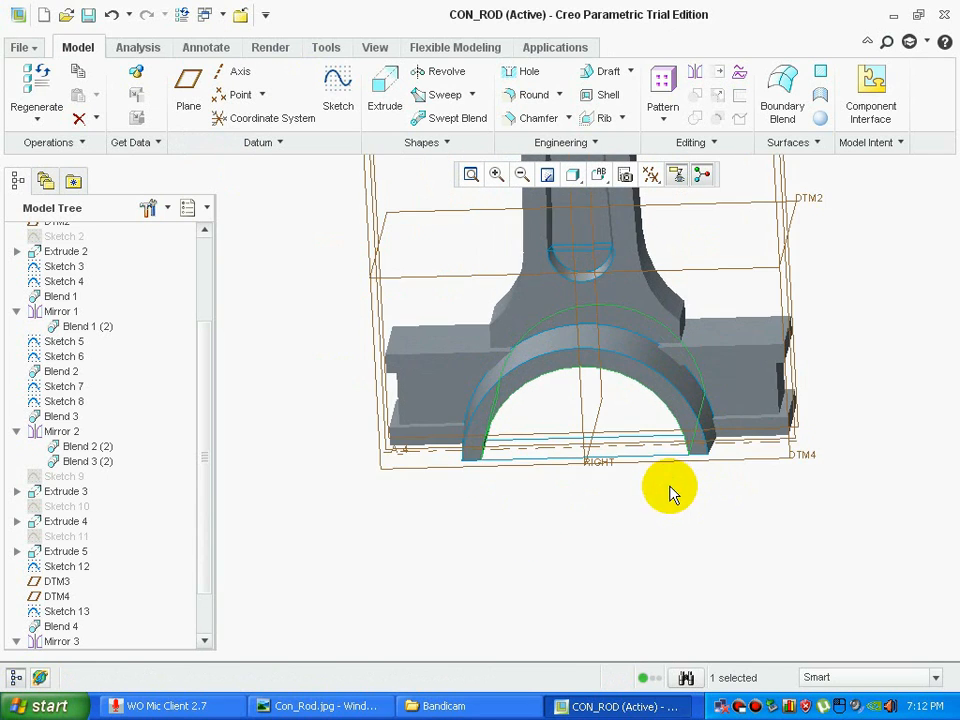
pyautogui.click(583, 499)
pyautogui.moveTo(476, 522); pyautogui.dragTo(529, 482, button='middle')
pyautogui.scroll(-2, 25, 643)
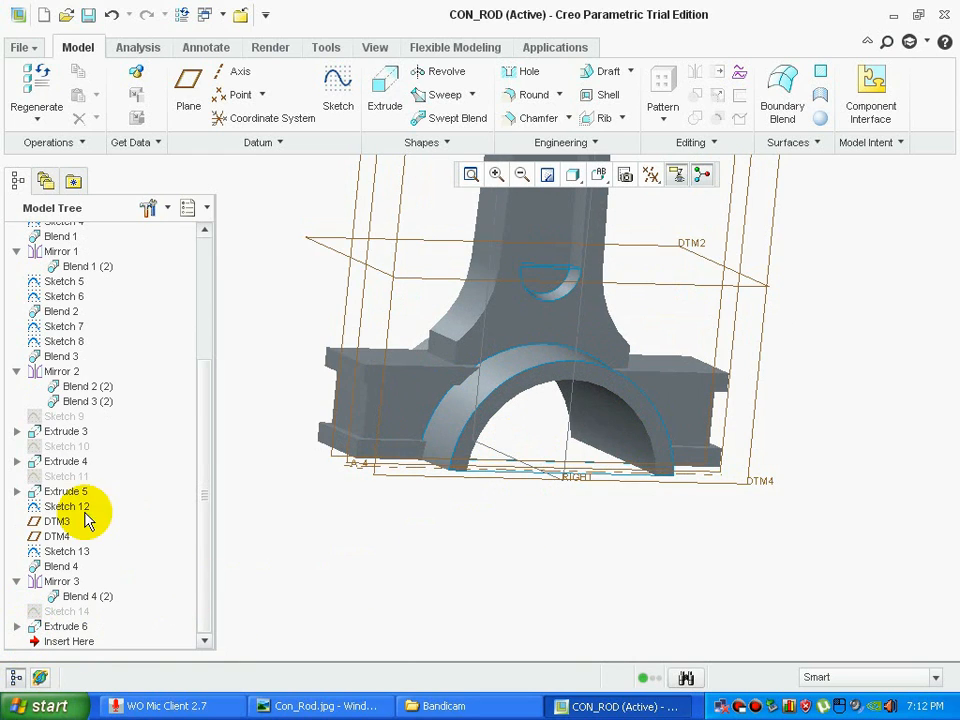
pyautogui.moveTo(544, 515); pyautogui.dragTo(560, 600, button='middle')
# - Consult the Con_Rod.jpg drawing, then place a simple hole on the upper face of the big end's right bolt lug
pyautogui.click(340, 706)
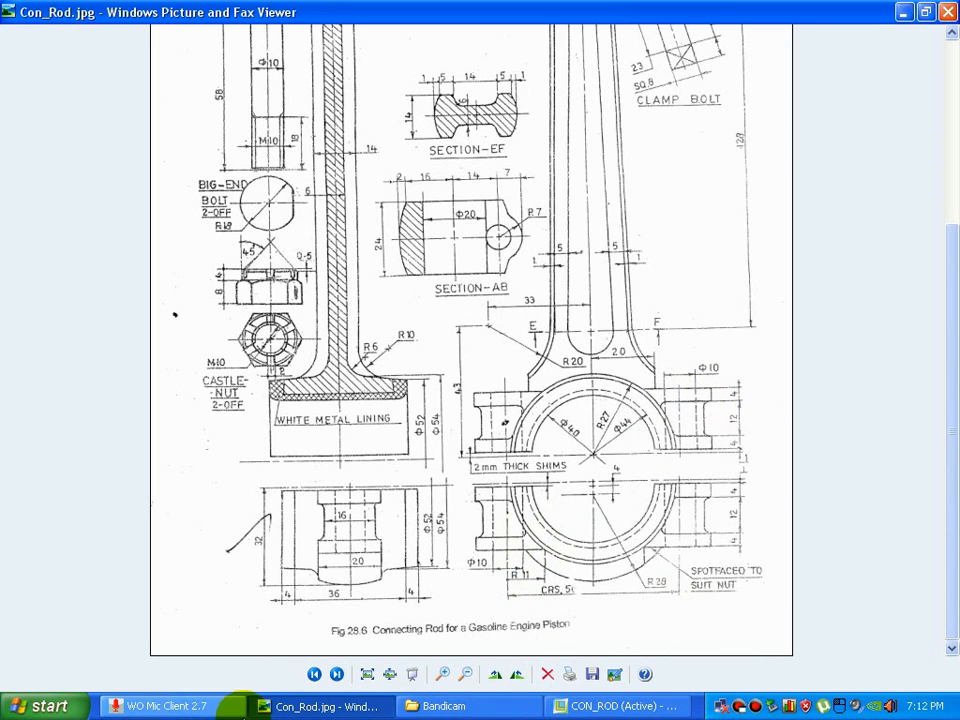
pyautogui.click(608, 716)
pyautogui.scroll(-1, 705, 446)
pyautogui.scroll(3, 709, 440)
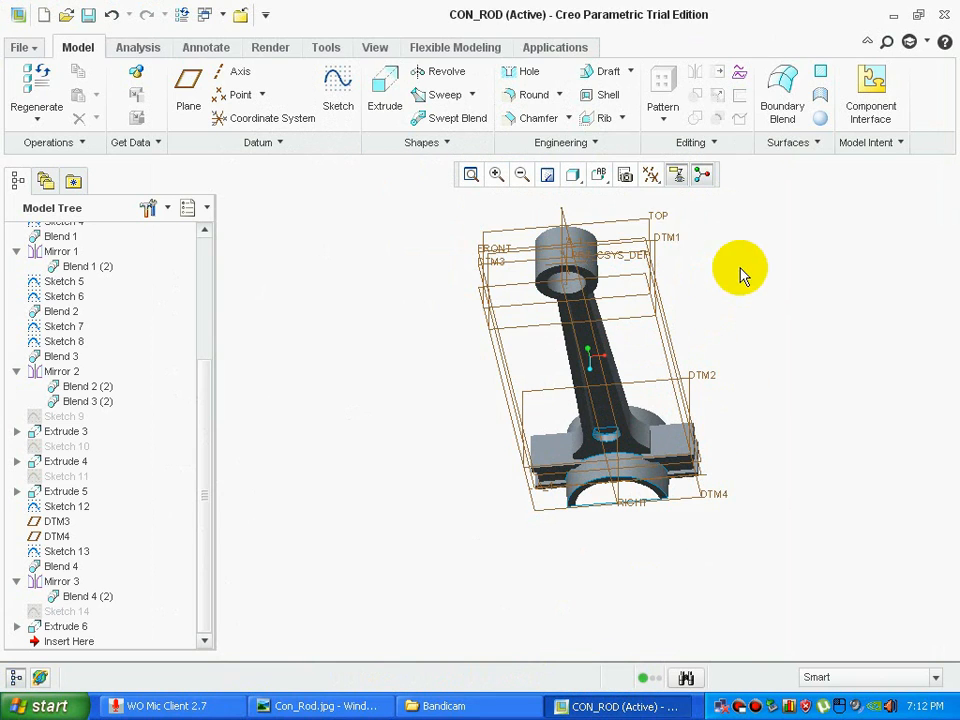
pyautogui.click(519, 73)
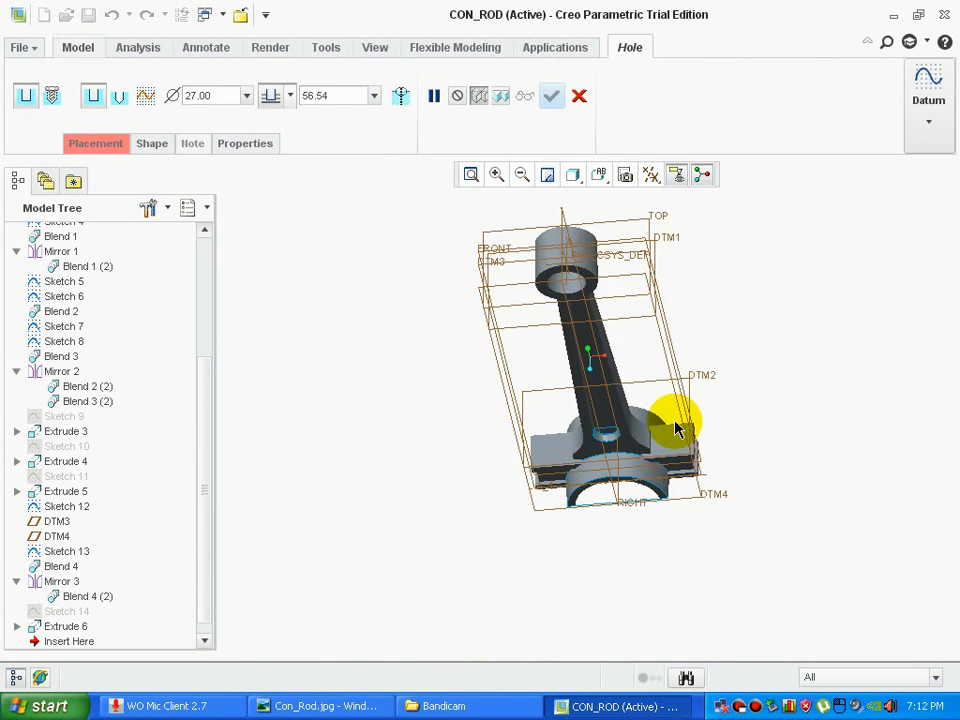
pyautogui.click(672, 440)
pyautogui.scroll(-5, 696, 429)
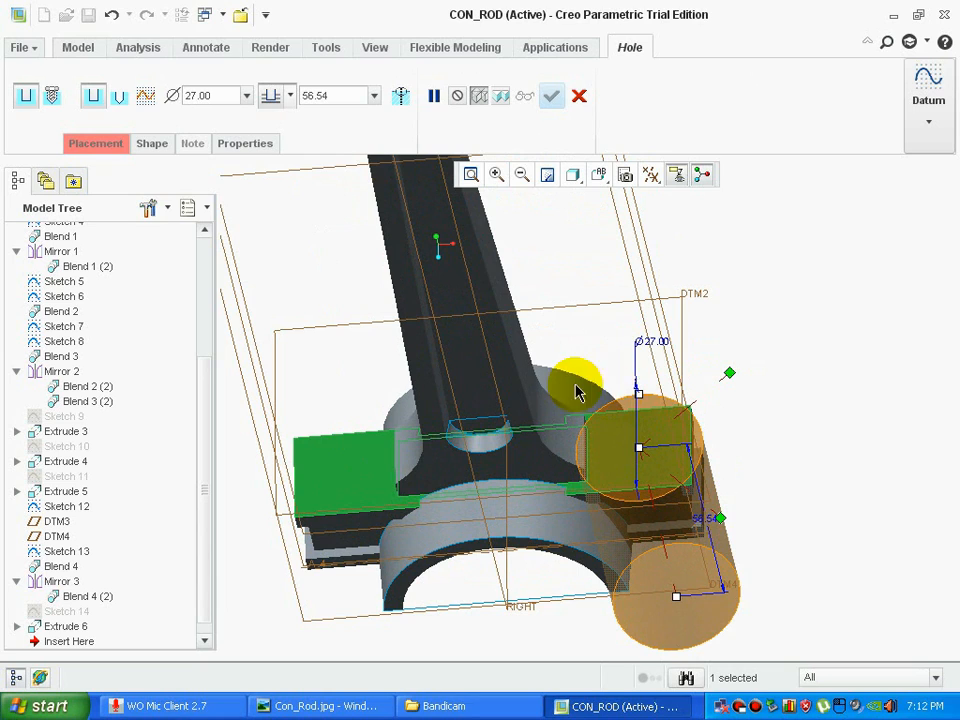
# - Shrink the bolt-lug hole to a diameter of about 8.7 mm
pyautogui.click(650, 342)
pyautogui.click(660, 346)
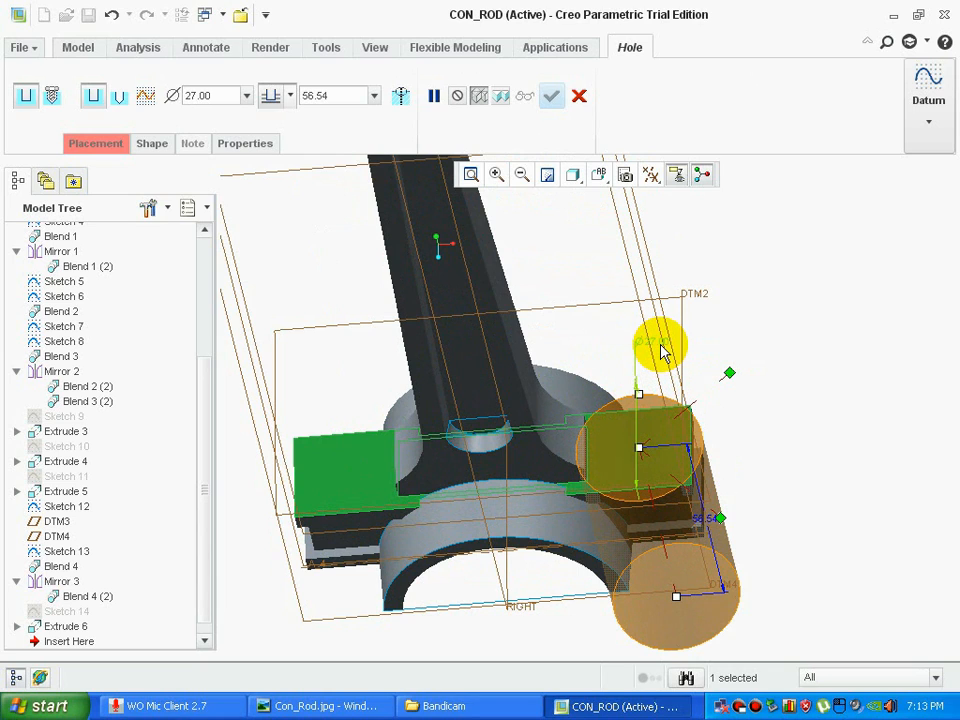
pyautogui.scroll(-3, 640, 388)
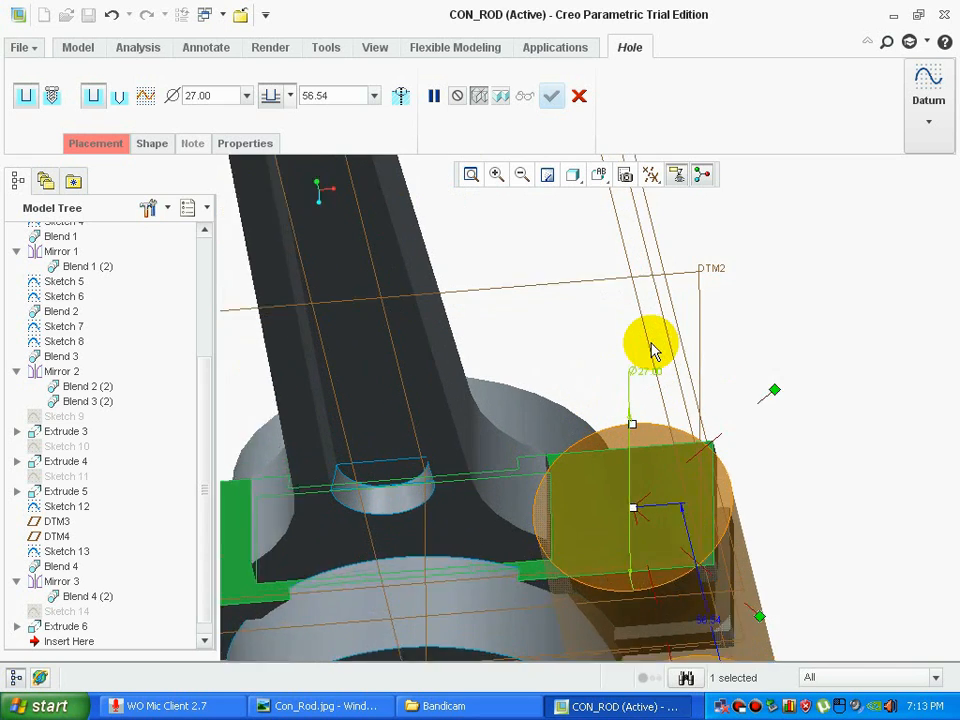
pyautogui.moveTo(628, 450); pyautogui.dragTo(626, 519)
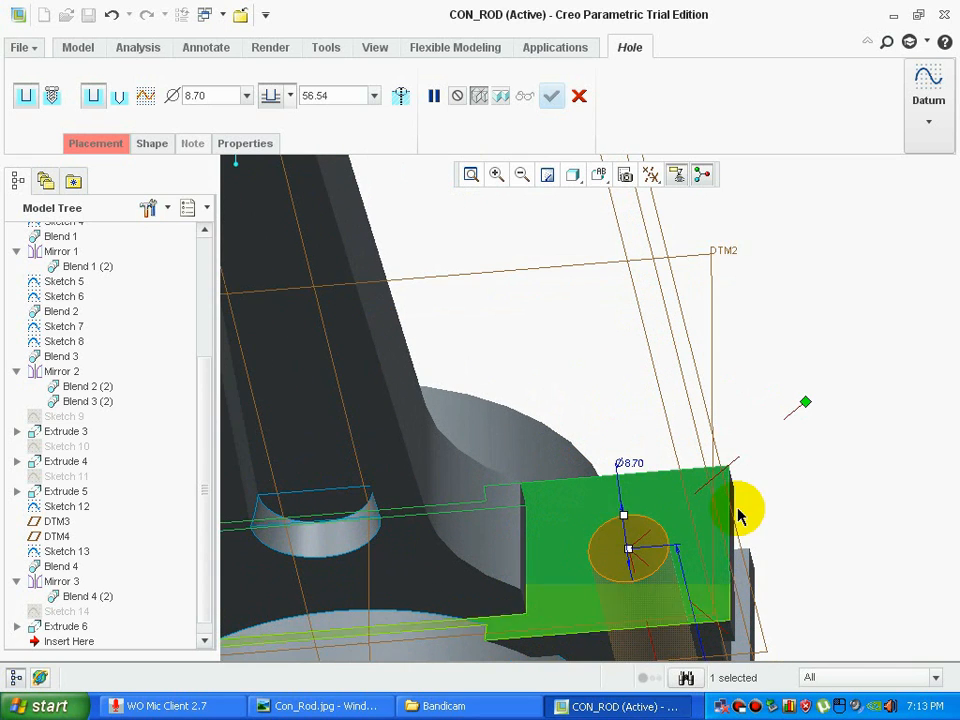
# - Attach the hole's first offset reference to the outer end of the right bolt lug
pyautogui.scroll(3, 749, 509)
pyautogui.moveTo(812, 497); pyautogui.dragTo(790, 484, button='middle')
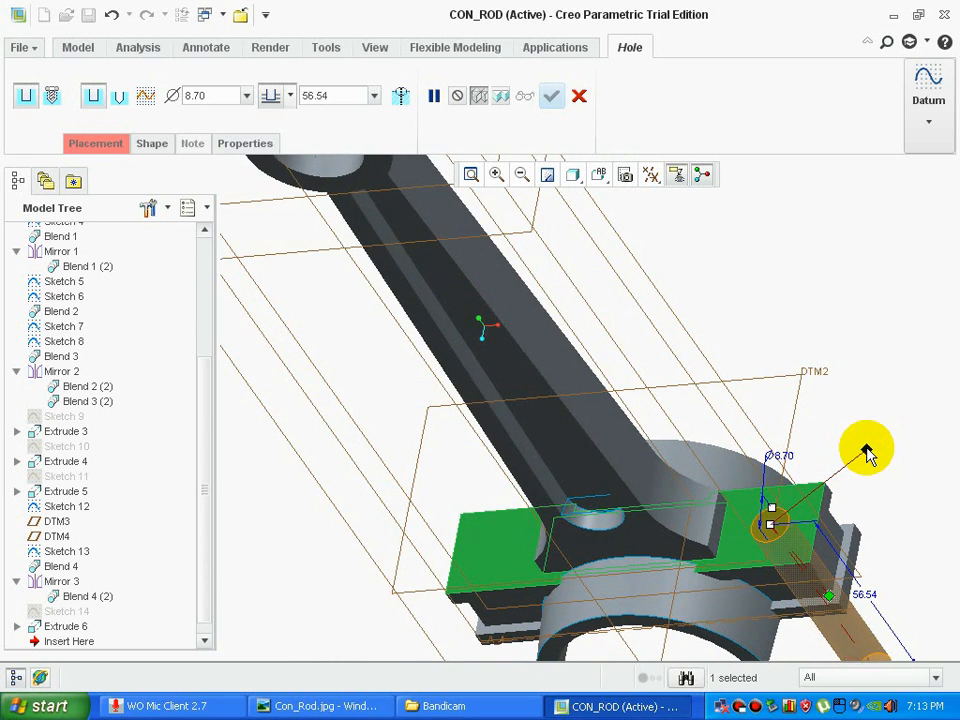
pyautogui.moveTo(867, 449); pyautogui.dragTo(822, 517)
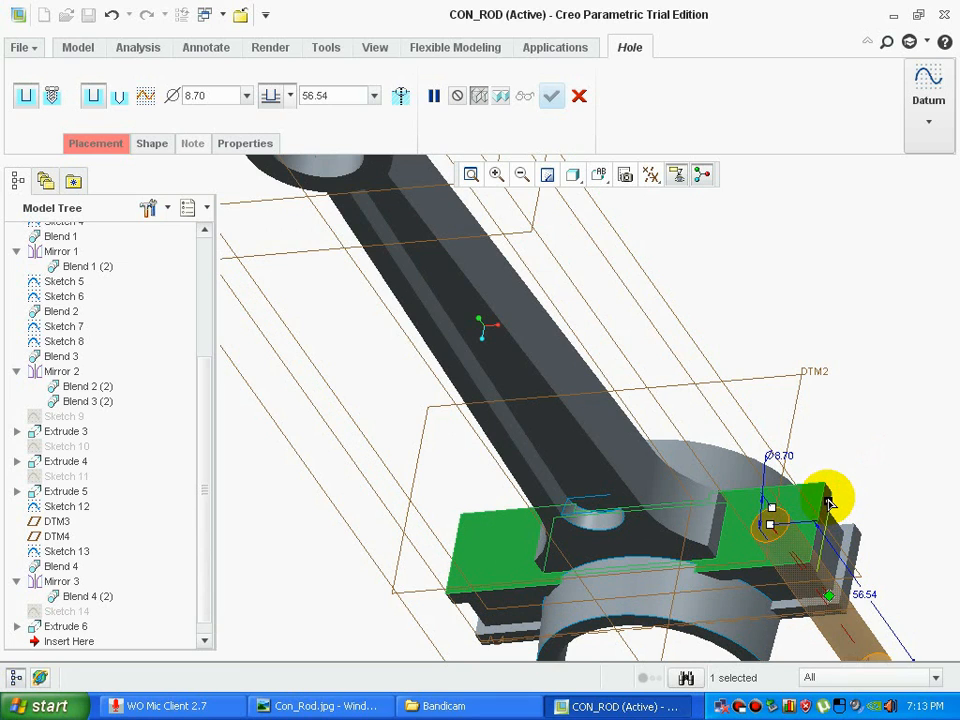
pyautogui.scroll(-3, 827, 500)
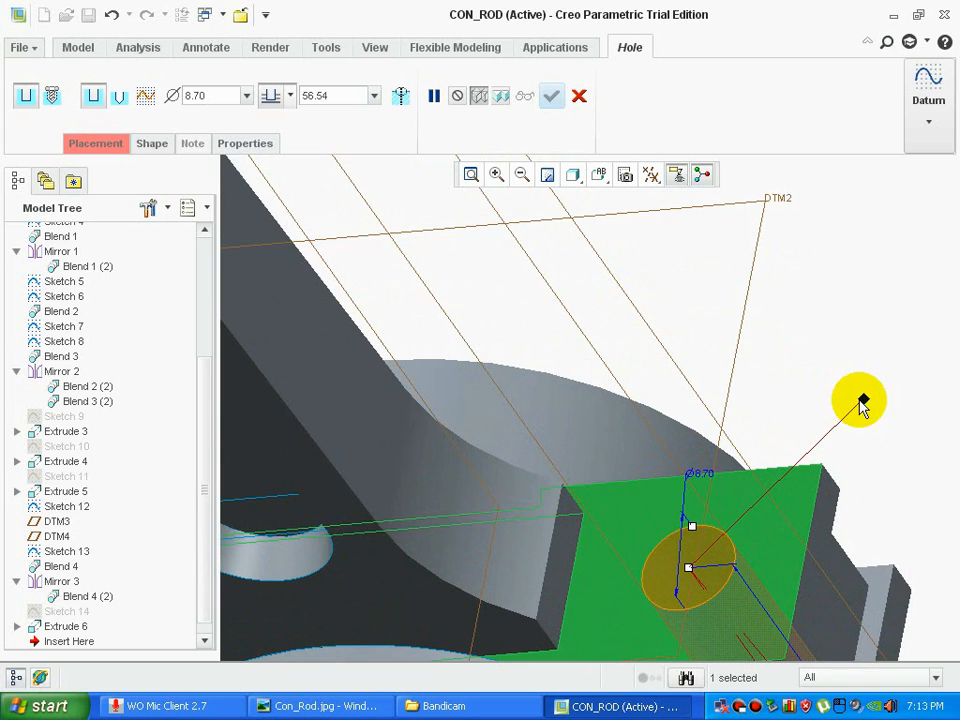
pyautogui.moveTo(862, 402); pyautogui.dragTo(843, 478)
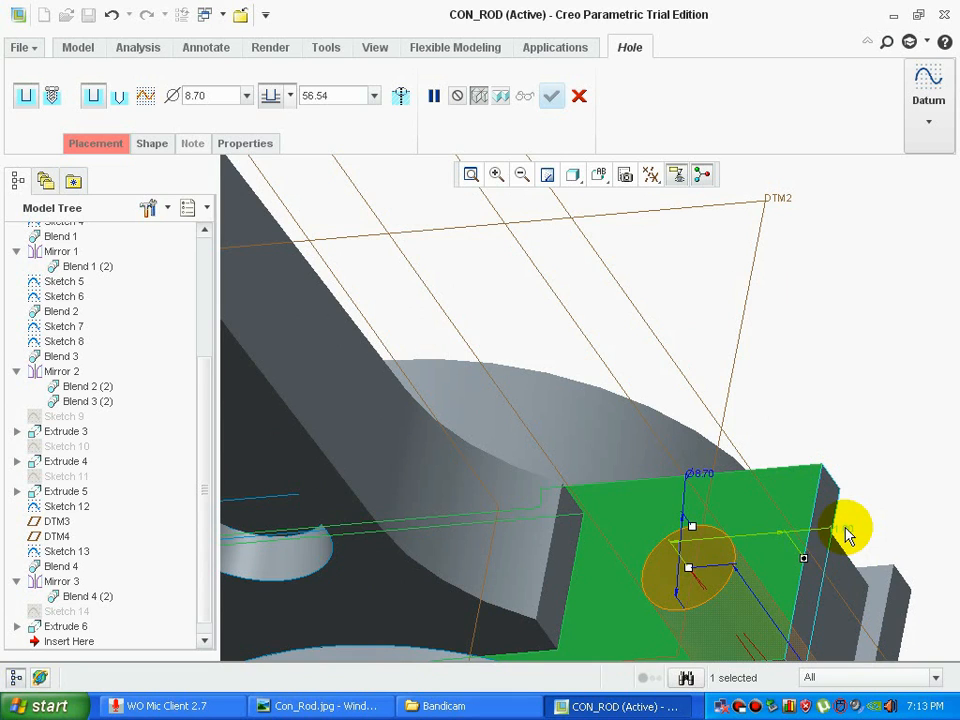
# - Attach the bolt-lug hole's second offset reference to the FRONT plane with a 0 mm offset and complete the hole
pyautogui.scroll(5, 846, 535)
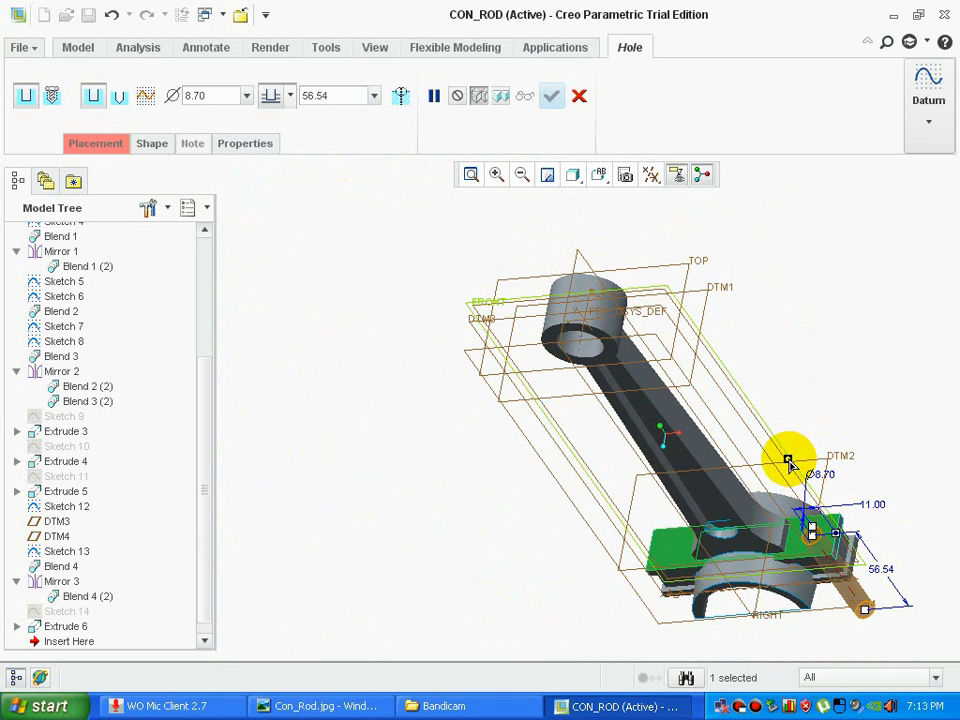
pyautogui.moveTo(788, 460); pyautogui.dragTo(789, 461)
pyautogui.scroll(-5, 818, 544)
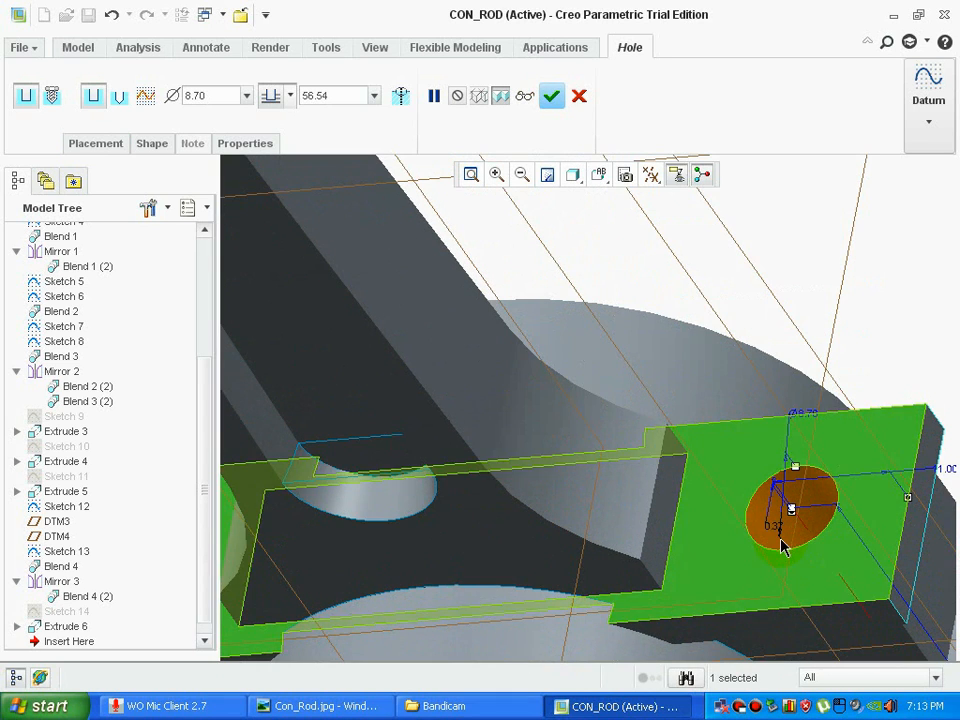
pyautogui.press('Return')
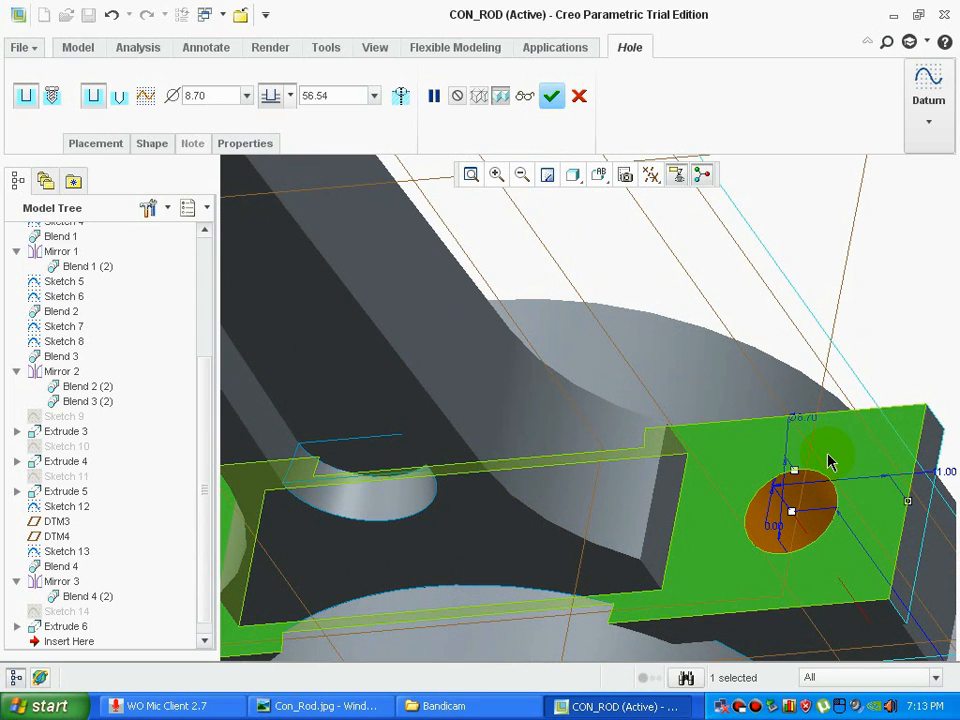
pyautogui.scroll(6, 830, 461)
pyautogui.moveTo(917, 508); pyautogui.dragTo(872, 435, button='middle')
pyautogui.scroll(1, 872, 435)
pyautogui.scroll(-3, 876, 499)
pyautogui.middleClick(767, 369)
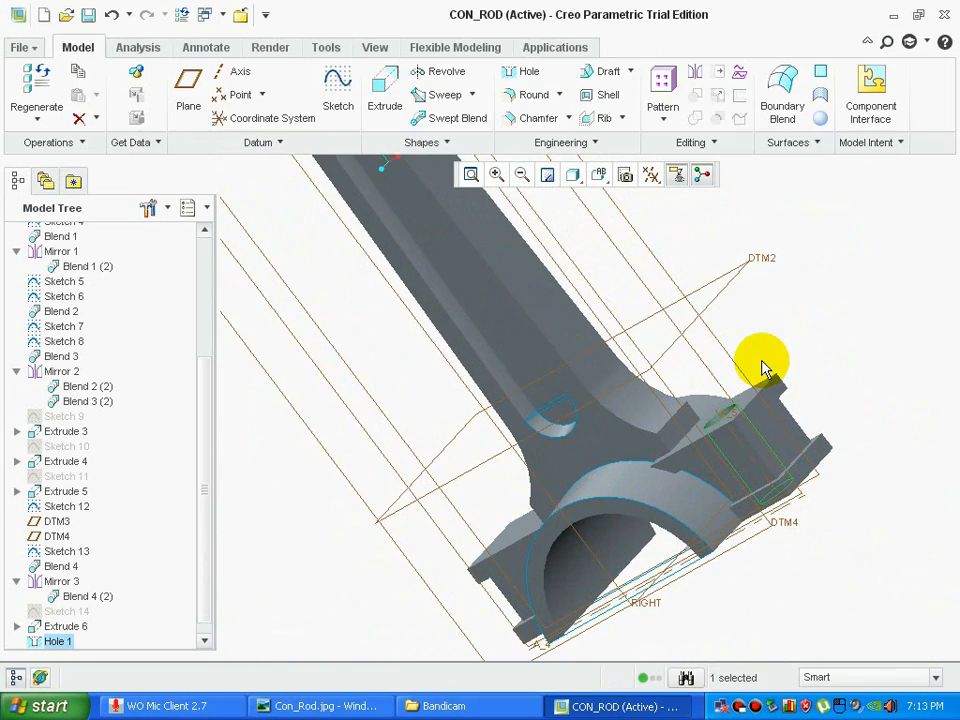
# - Redefine the bolt-lug hole with a 10 mm diameter and a shorter depth
pyautogui.rightClick(63, 645)
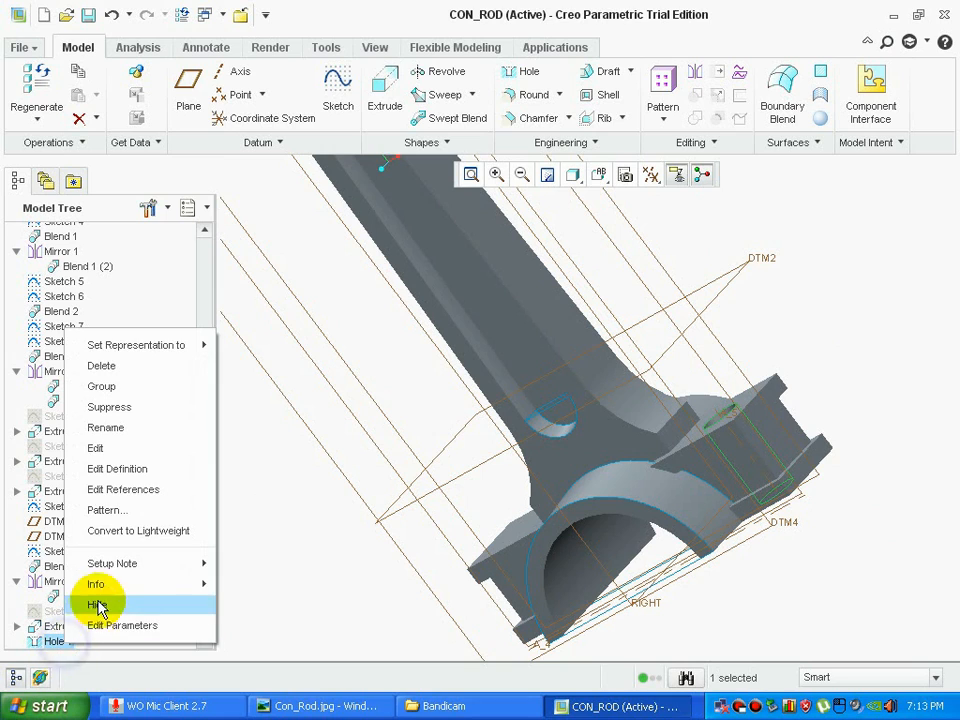
pyautogui.click(120, 468)
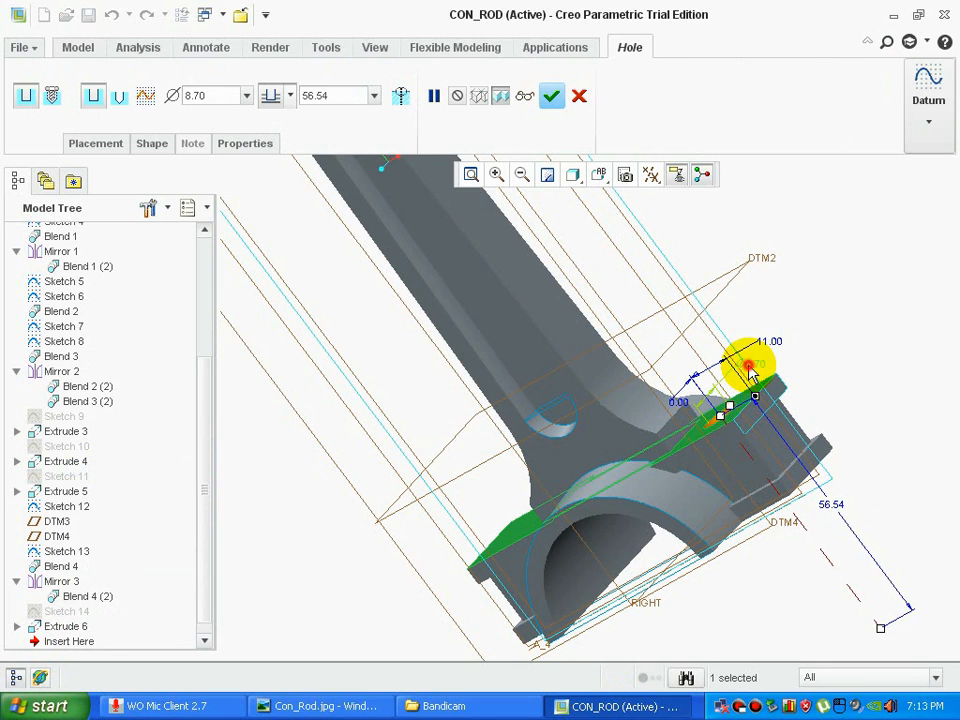
pyautogui.moveTo(825, 450); pyautogui.dragTo(902, 553, button='middle')
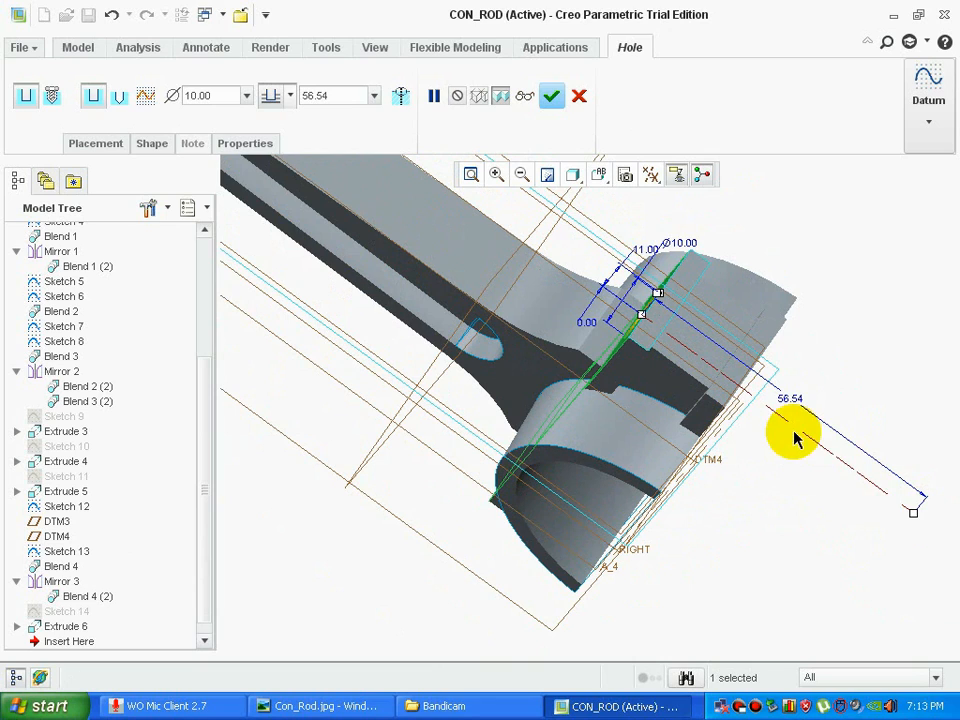
pyautogui.moveTo(911, 512); pyautogui.dragTo(813, 442)
pyautogui.moveTo(797, 317); pyautogui.dragTo(820, 298, button='middle')
pyautogui.click(551, 96)
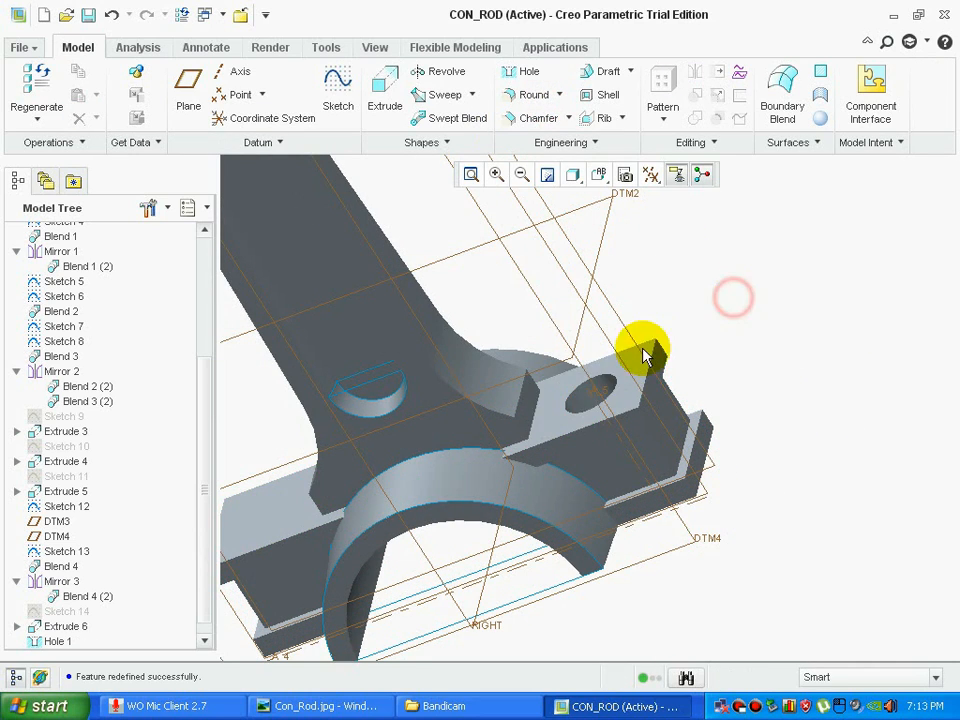
# - Mirror the bolt hole about the RIGHT plane onto the opposite lug of the big end
pyautogui.scroll(3, 583, 393)
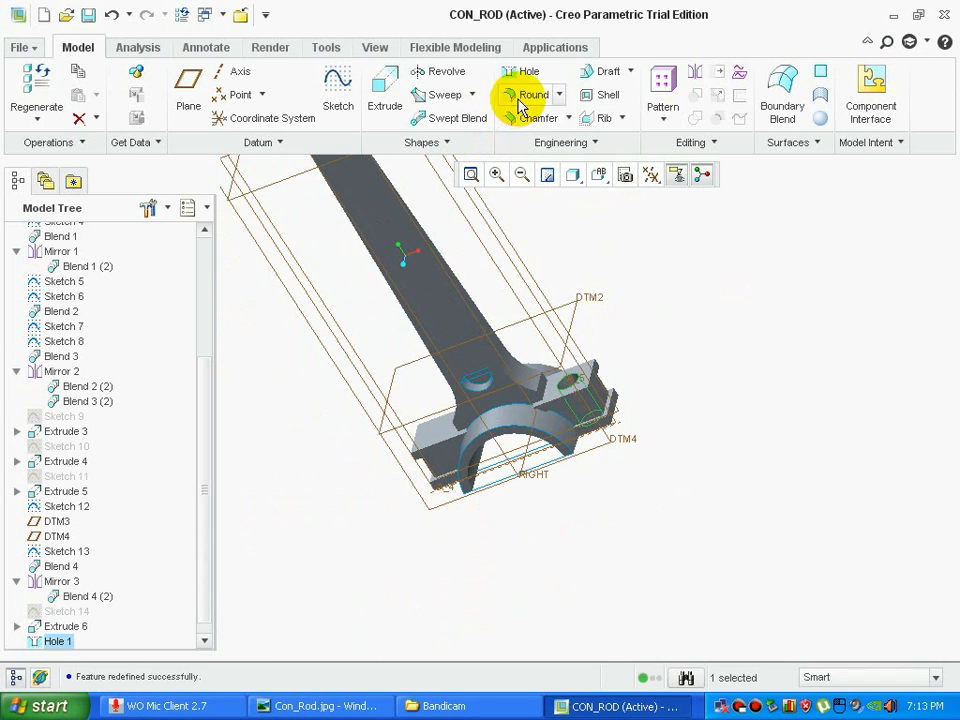
pyautogui.click(696, 78)
pyautogui.scroll(3, 604, 281)
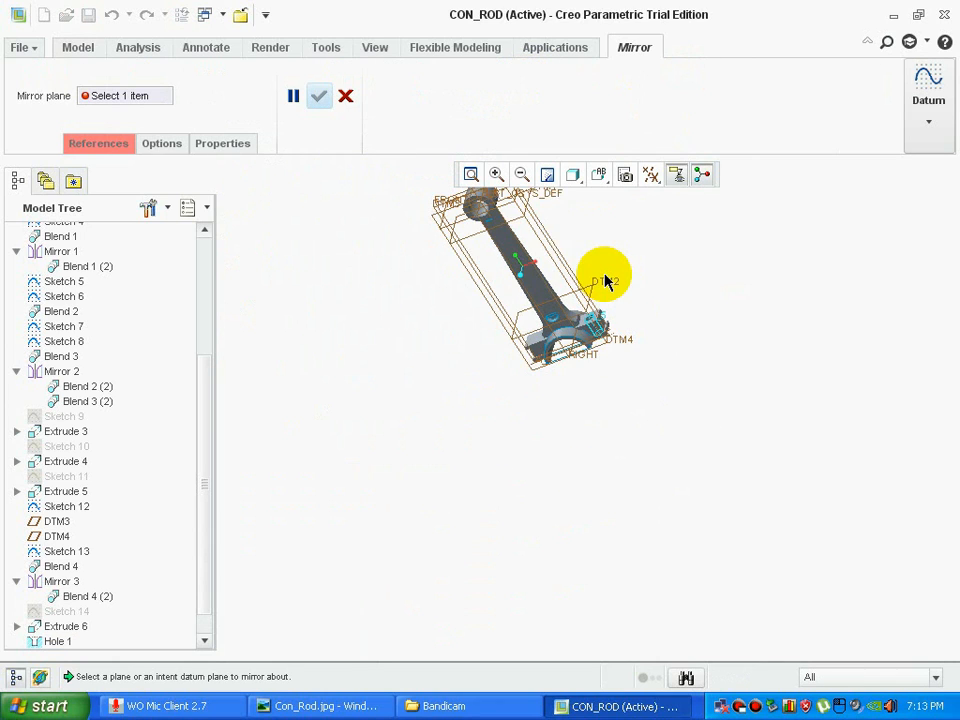
pyautogui.scroll(1, 466, 204)
pyautogui.scroll(-5, 469, 199)
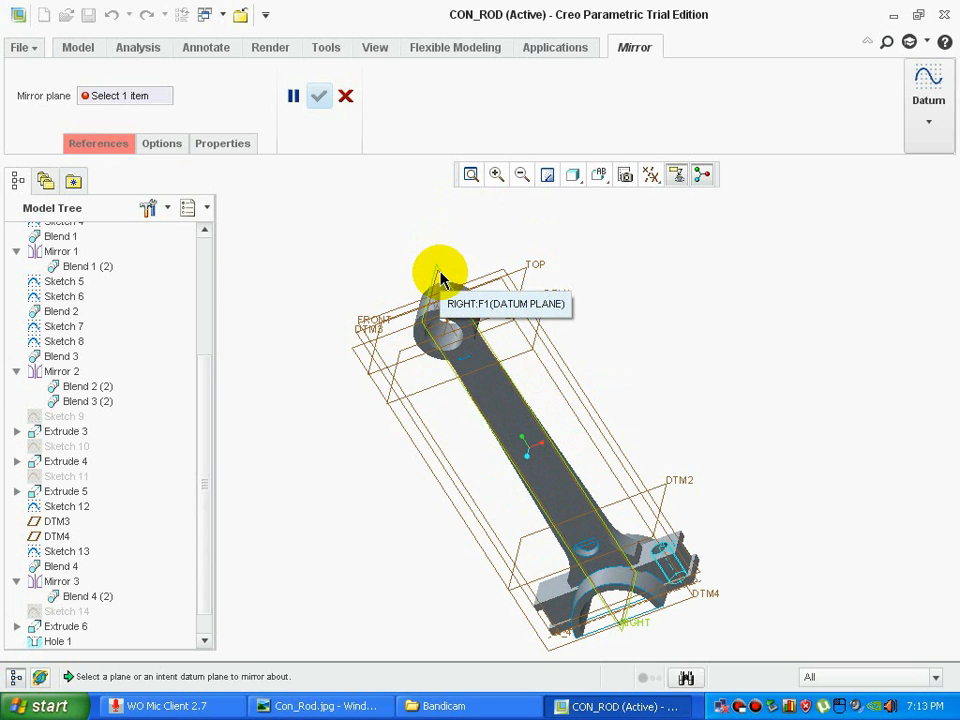
pyautogui.click(440, 279)
pyautogui.middleClick(336, 510)
pyautogui.moveTo(336, 508); pyautogui.dragTo(371, 519, button='middle')
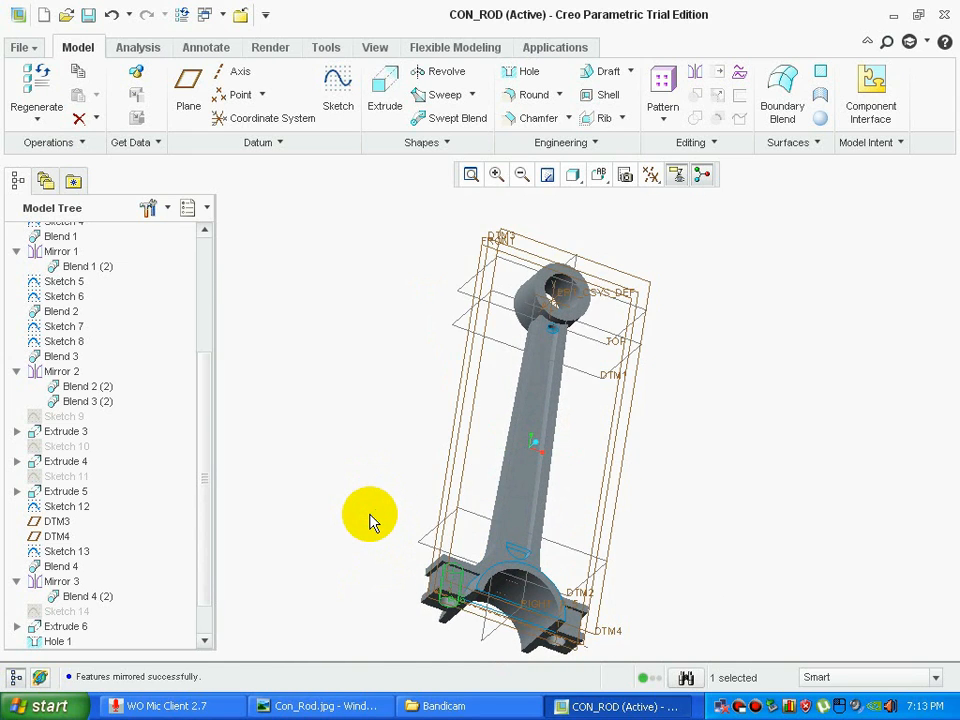
# - Consult the Con_Rod.jpg drawing, then start a sketch on the FRONT plane with the small end's outer cylindrical surface as a reference
pyautogui.hotkey('alt', 'Tab')
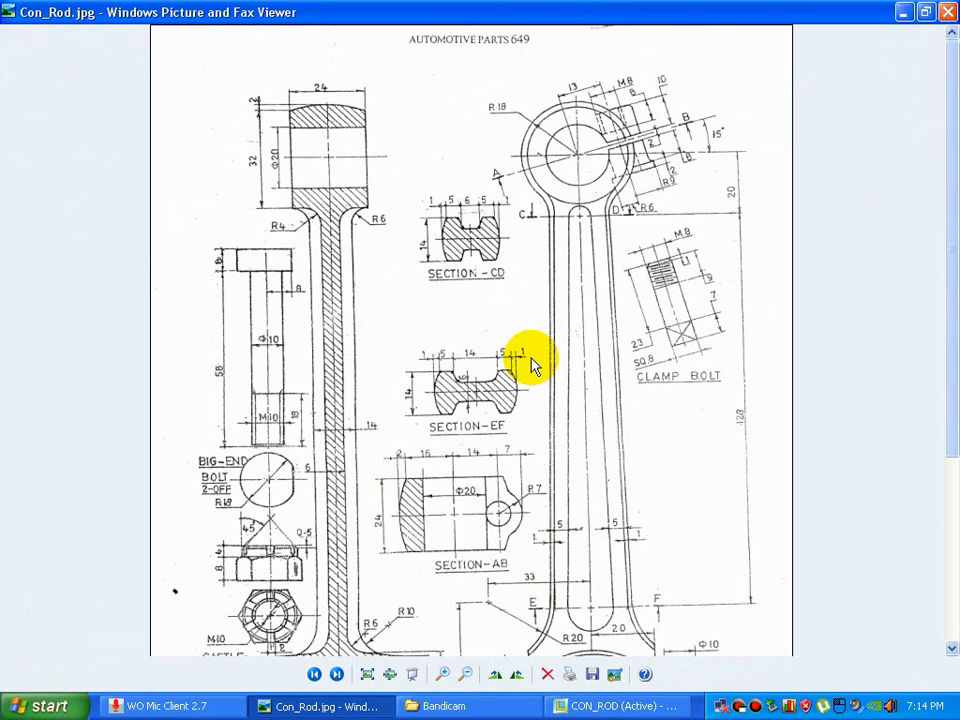
pyautogui.click(612, 706)
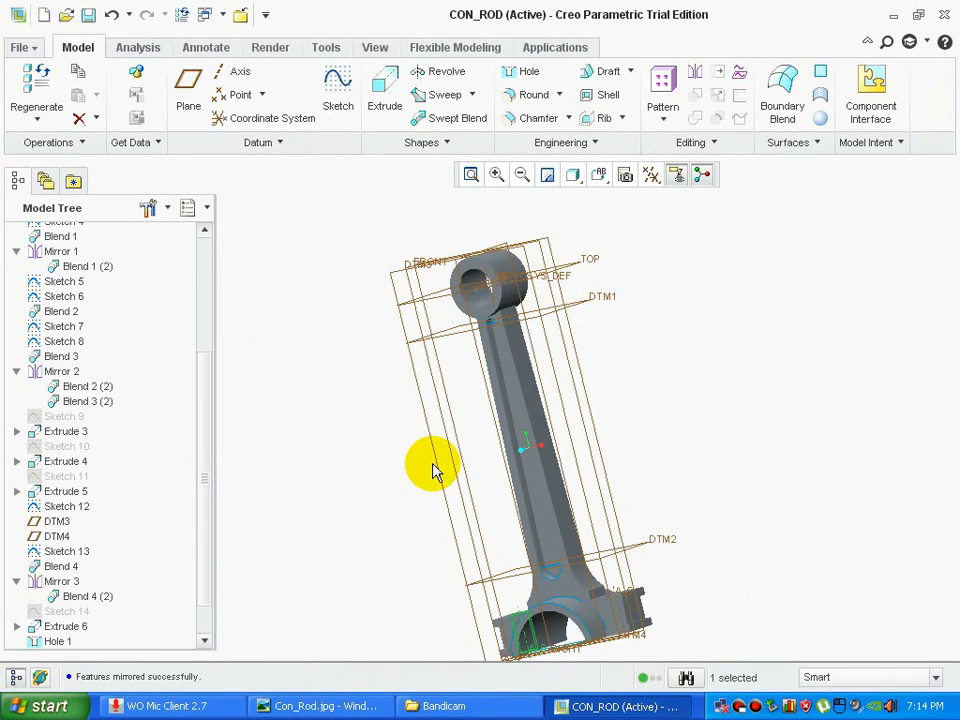
pyautogui.moveTo(433, 467); pyautogui.dragTo(411, 456, button='middle')
pyautogui.scroll(4, 420, 223)
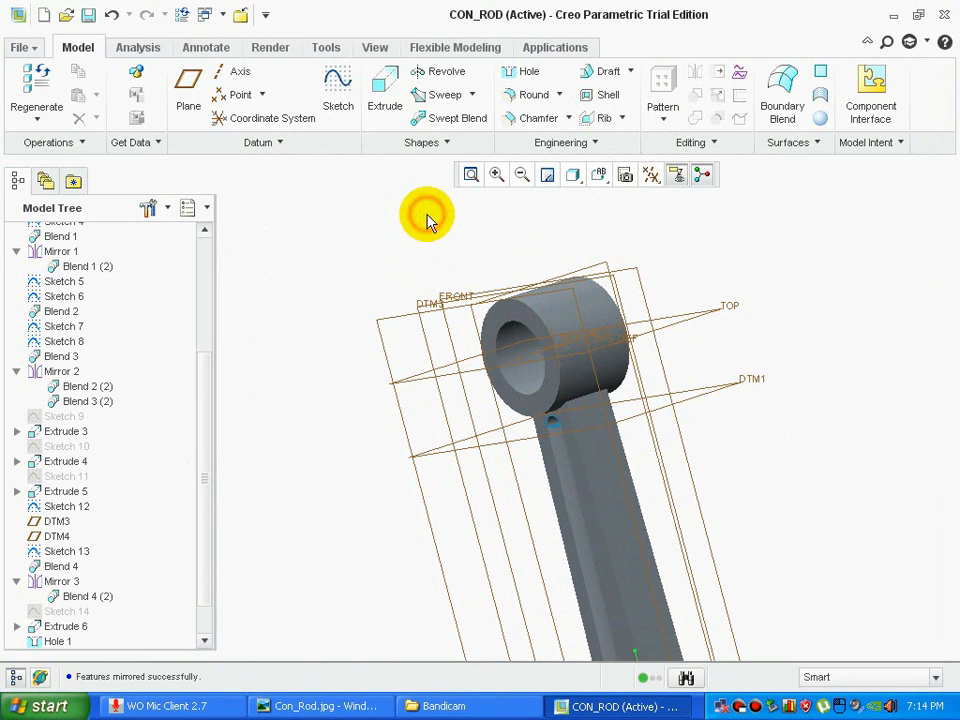
pyautogui.click(340, 86)
pyautogui.moveTo(363, 244); pyautogui.dragTo(474, 276, button='middle')
pyautogui.click(459, 302)
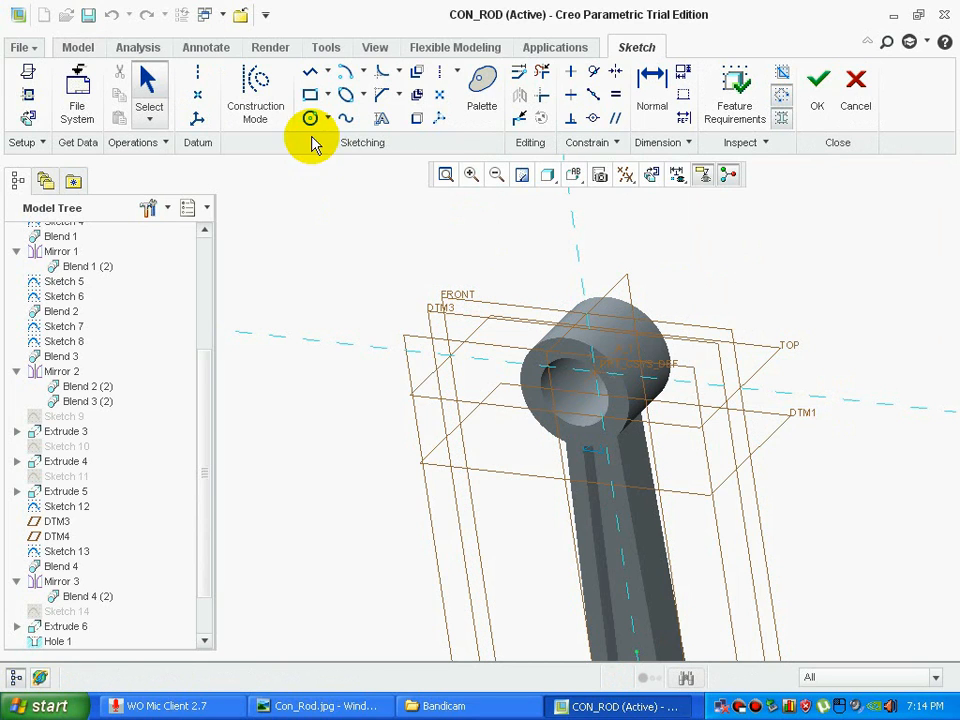
pyautogui.click(683, 121)
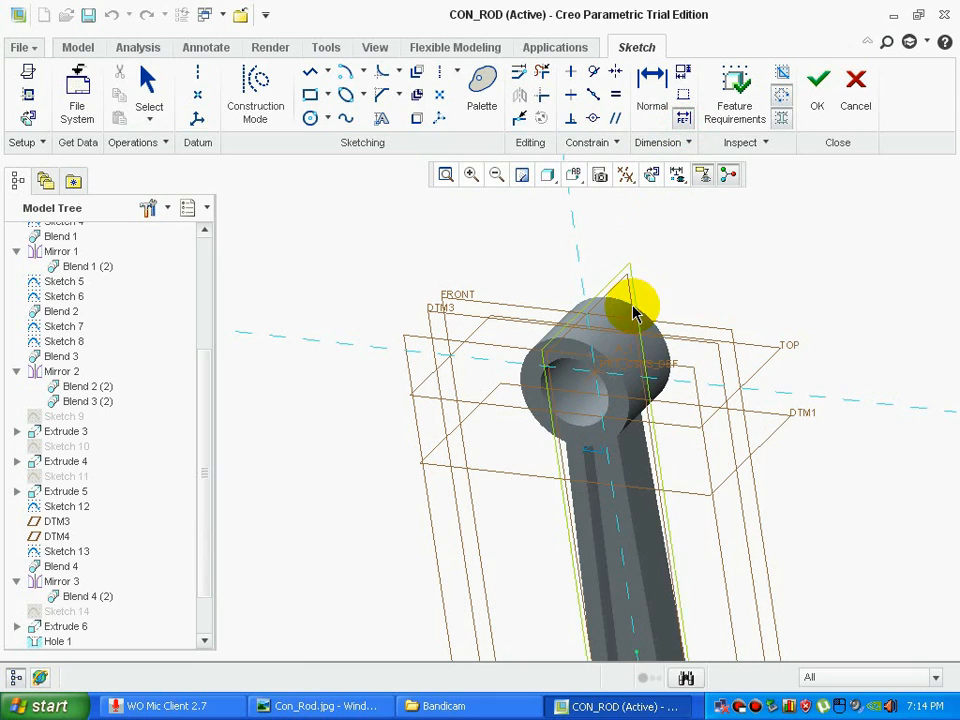
pyautogui.click(615, 320)
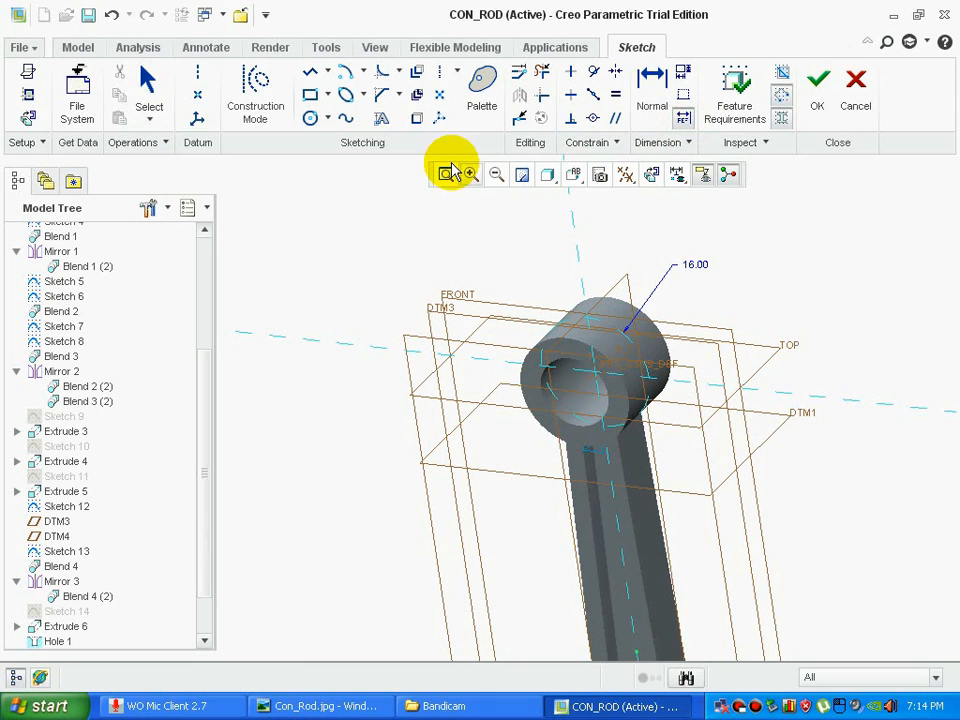
# - Sketch a circle centred on the small end's axis and coincident with its outer surface, and finish the sketch
pyautogui.click(310, 118)
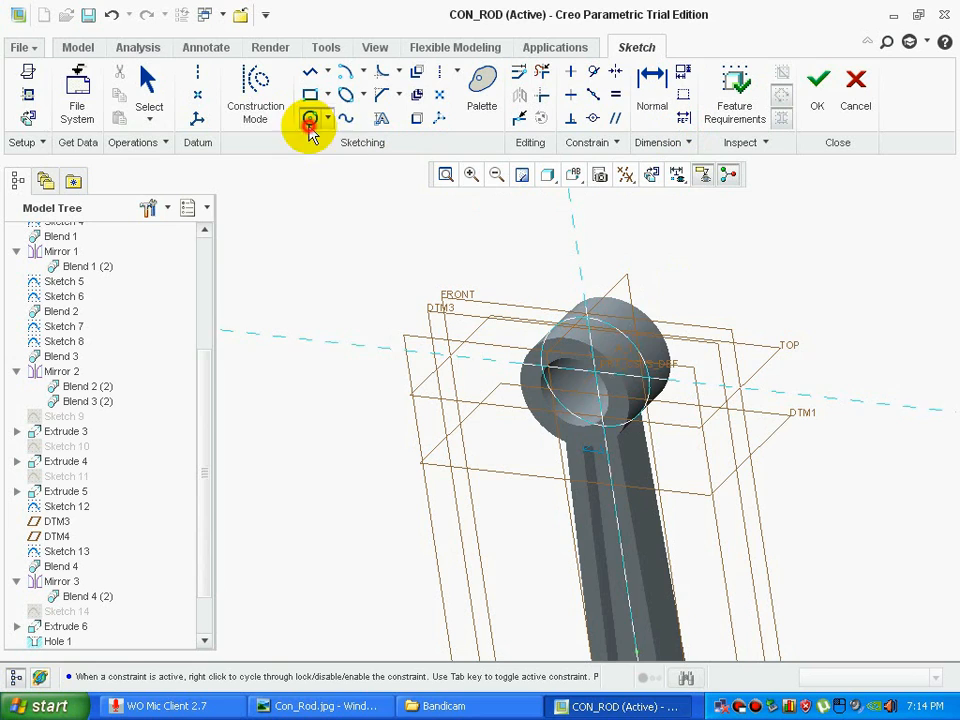
pyautogui.click(593, 371)
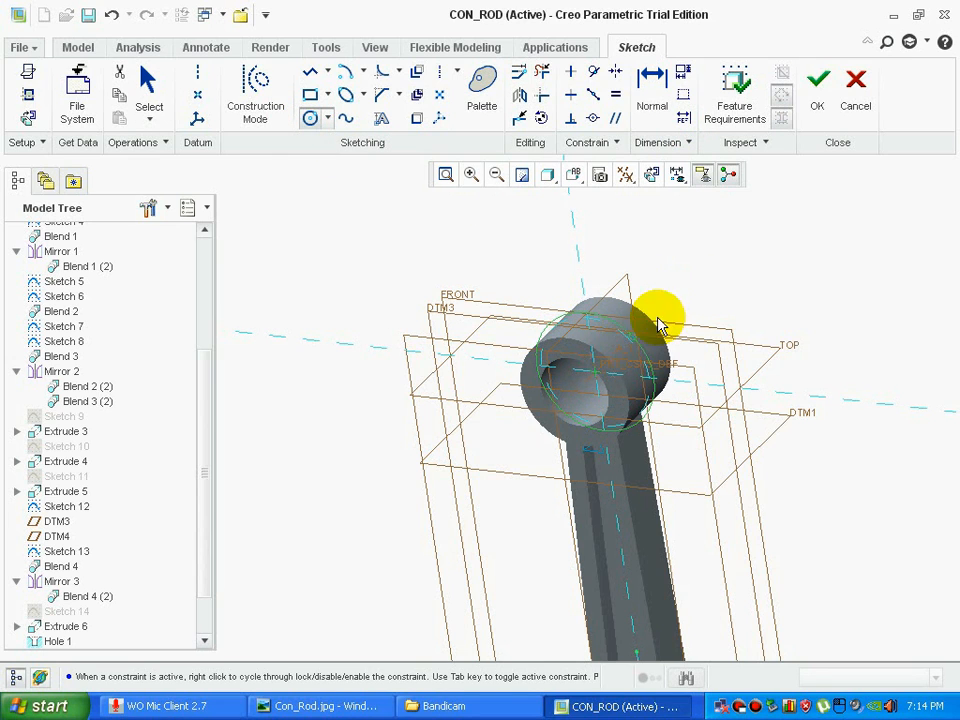
pyautogui.click(668, 308)
pyautogui.middleClick(668, 308)
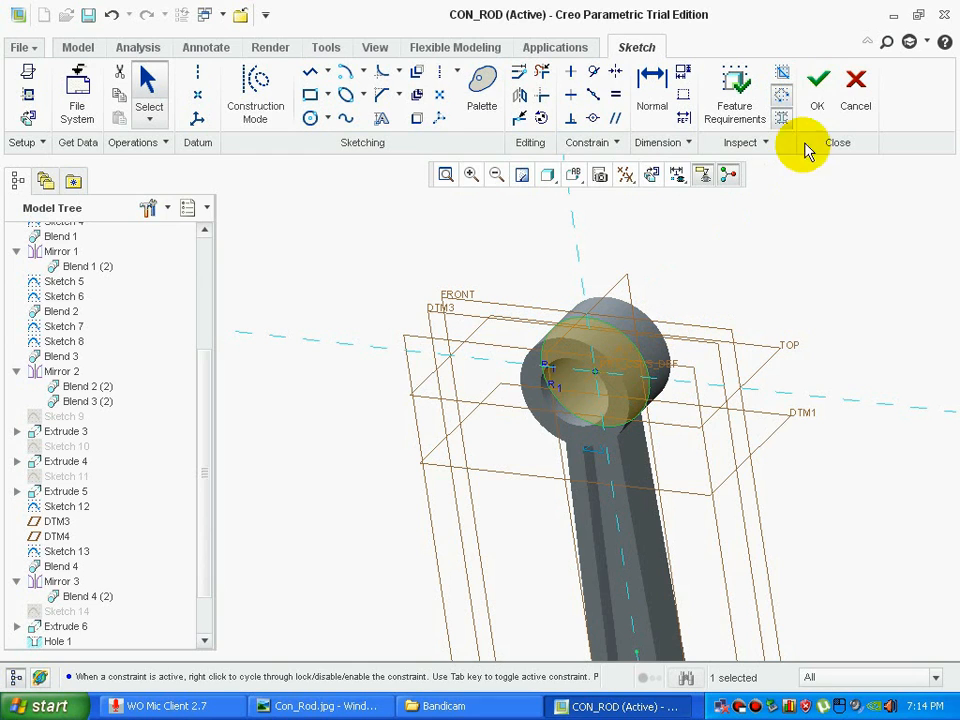
pyautogui.click(818, 95)
pyautogui.moveTo(843, 310); pyautogui.dragTo(762, 302, button='middle')
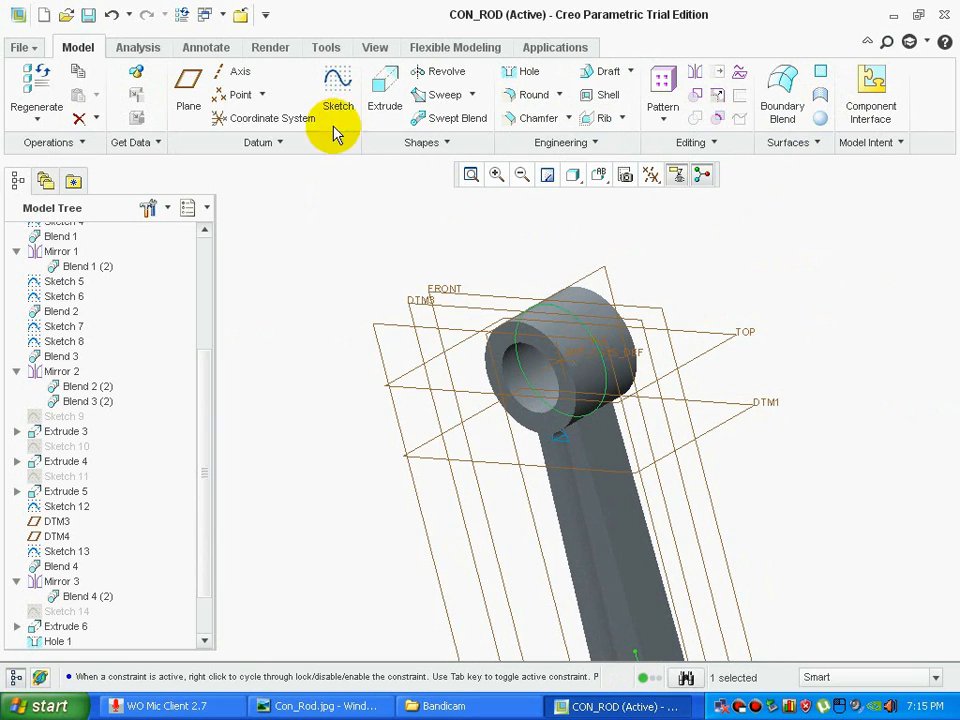
# - Start a Sweep along the small-end circle, open its section sketch and consult the small end's crowned profile in the Con_Rod.jpg drawing
pyautogui.click(444, 92)
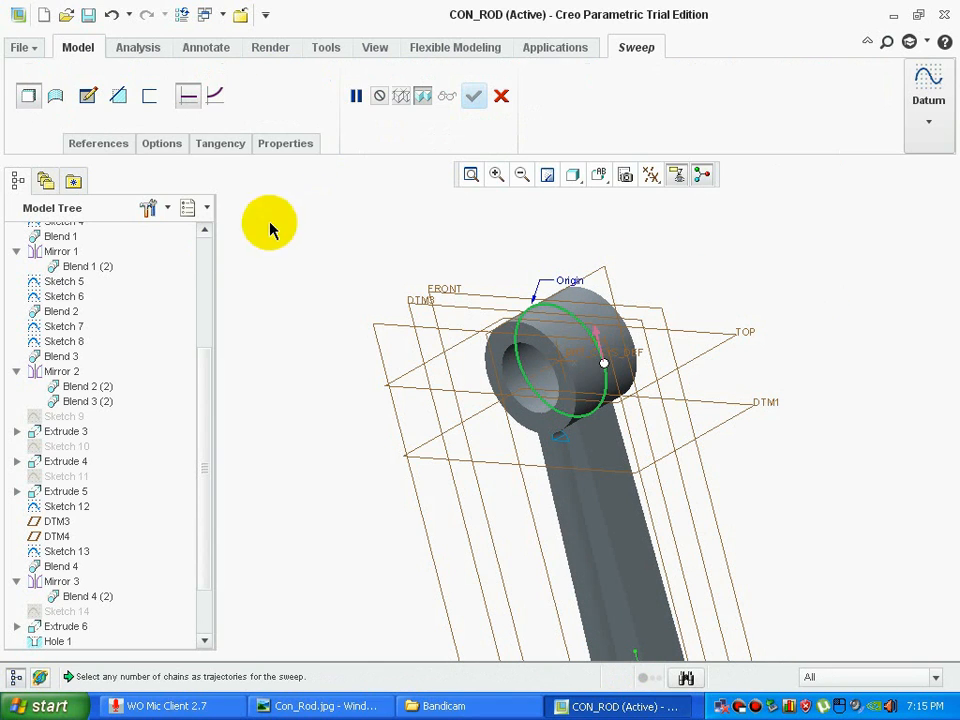
pyautogui.click(87, 97)
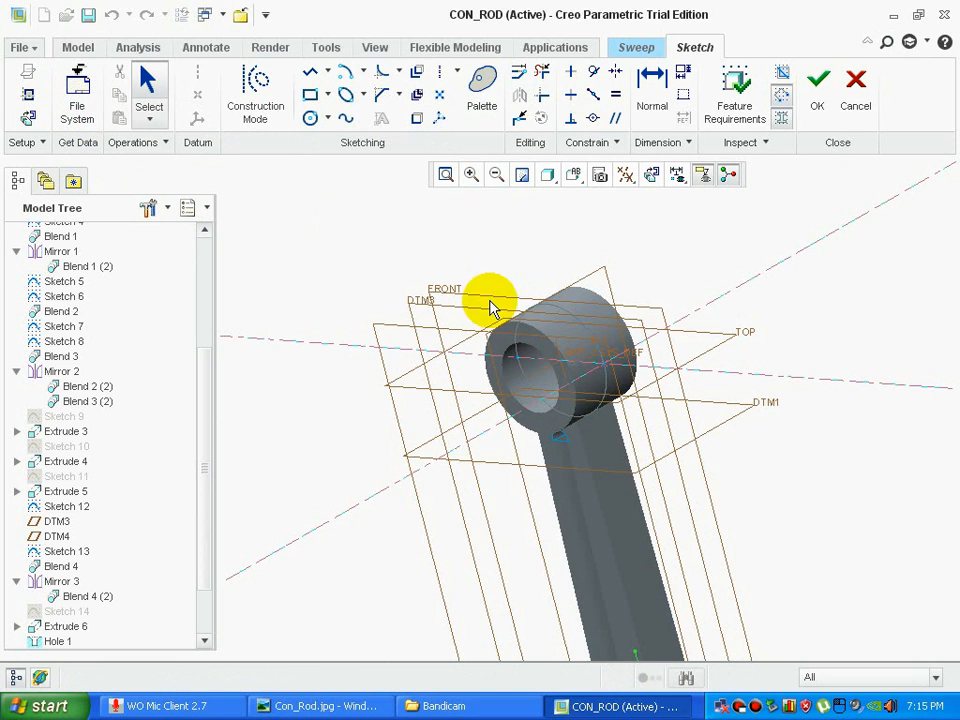
pyautogui.moveTo(428, 264); pyautogui.dragTo(686, 328, button='middle')
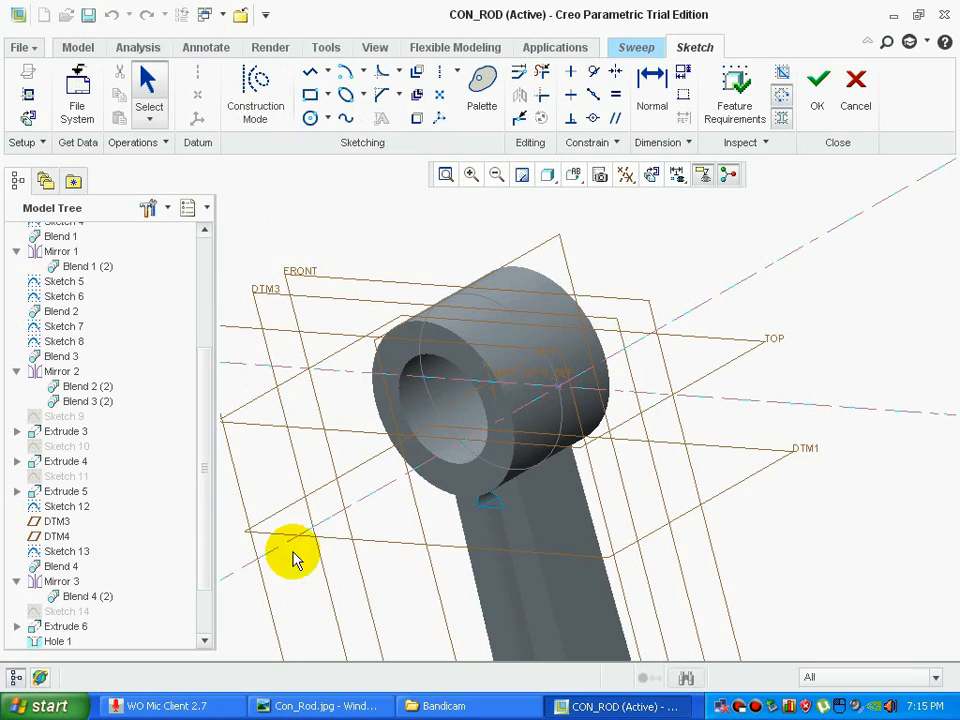
pyautogui.click(318, 706)
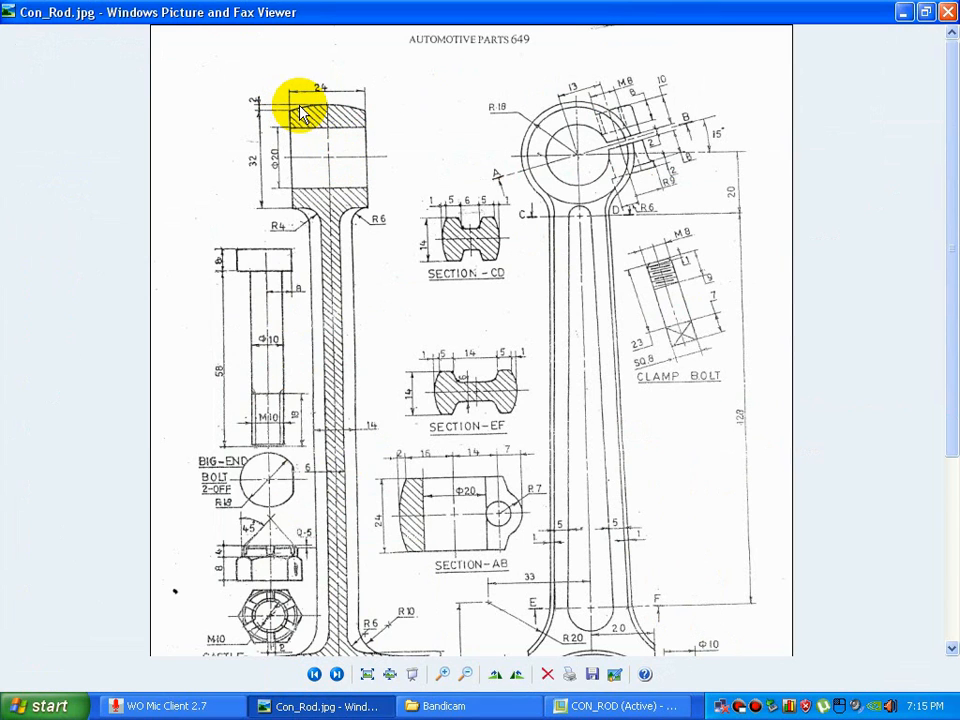
pyautogui.click(610, 706)
pyautogui.moveTo(588, 325); pyautogui.dragTo(795, 410, button='middle')
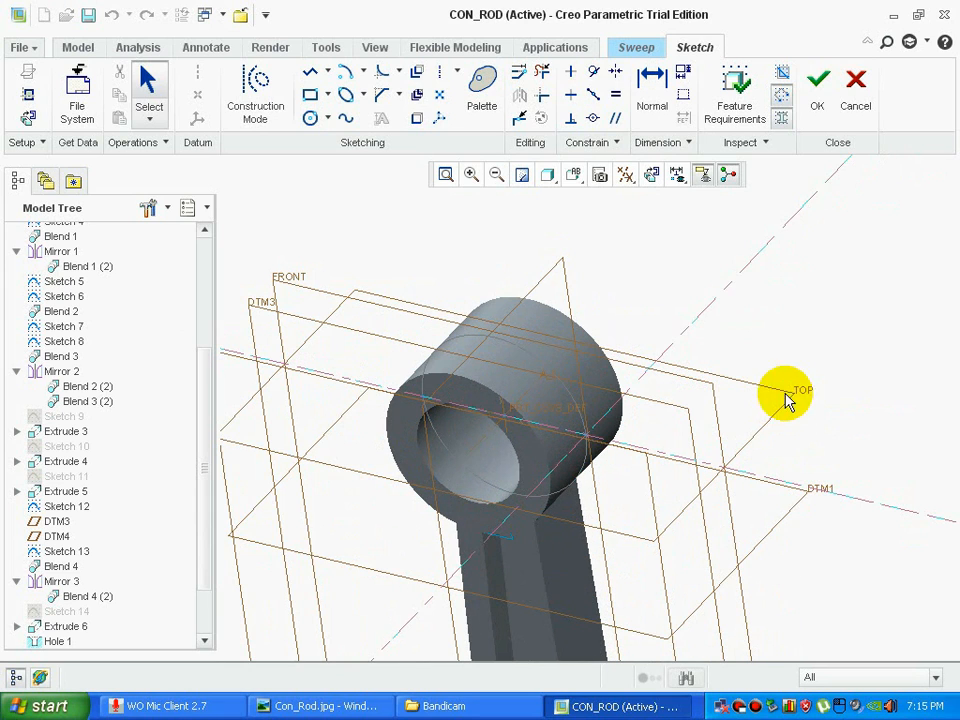
# - Add a centerline to the sweep section parallel to the small end's axis, 2 mm outside the trajectory's start point
pyautogui.click(439, 71)
pyautogui.click(661, 452)
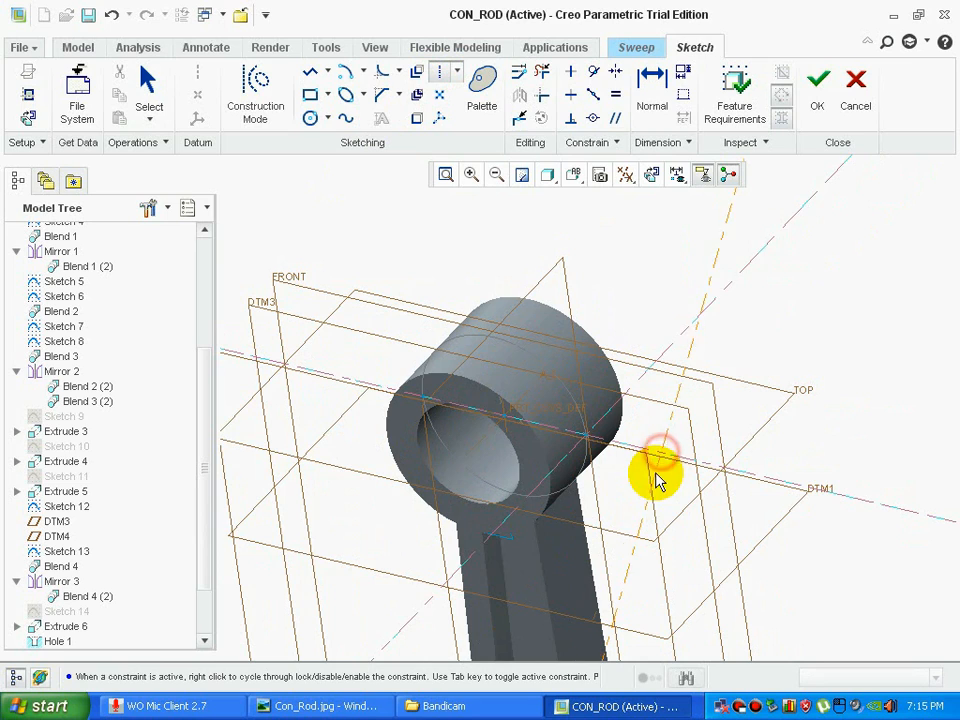
pyautogui.click(638, 485)
pyautogui.middleClick(705, 446)
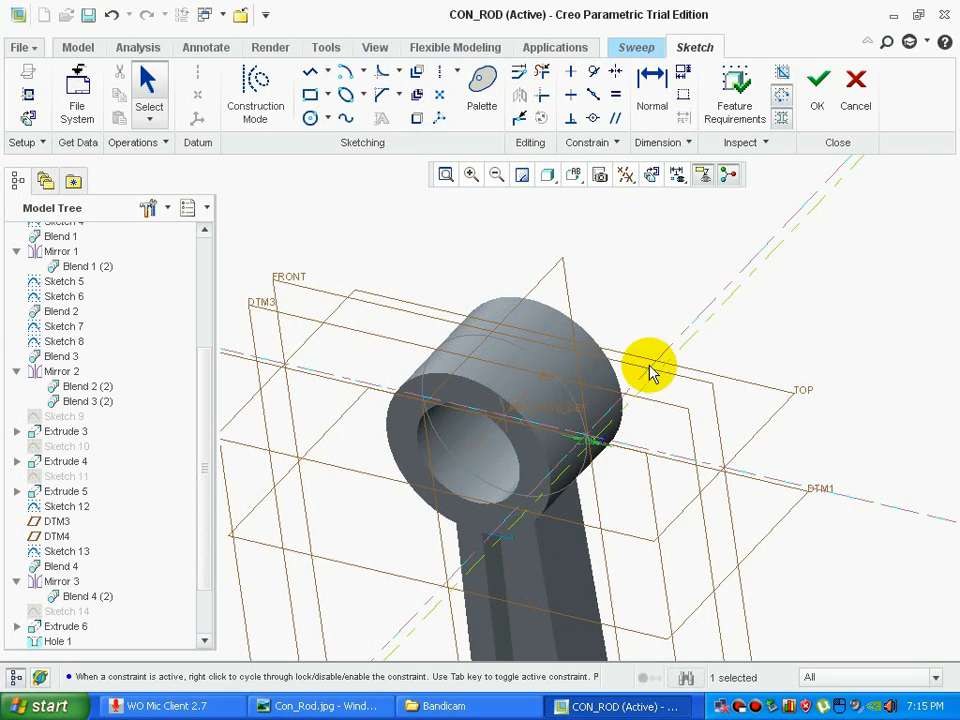
pyautogui.click(702, 174)
pyautogui.moveTo(712, 240); pyautogui.dragTo(710, 300, button='middle')
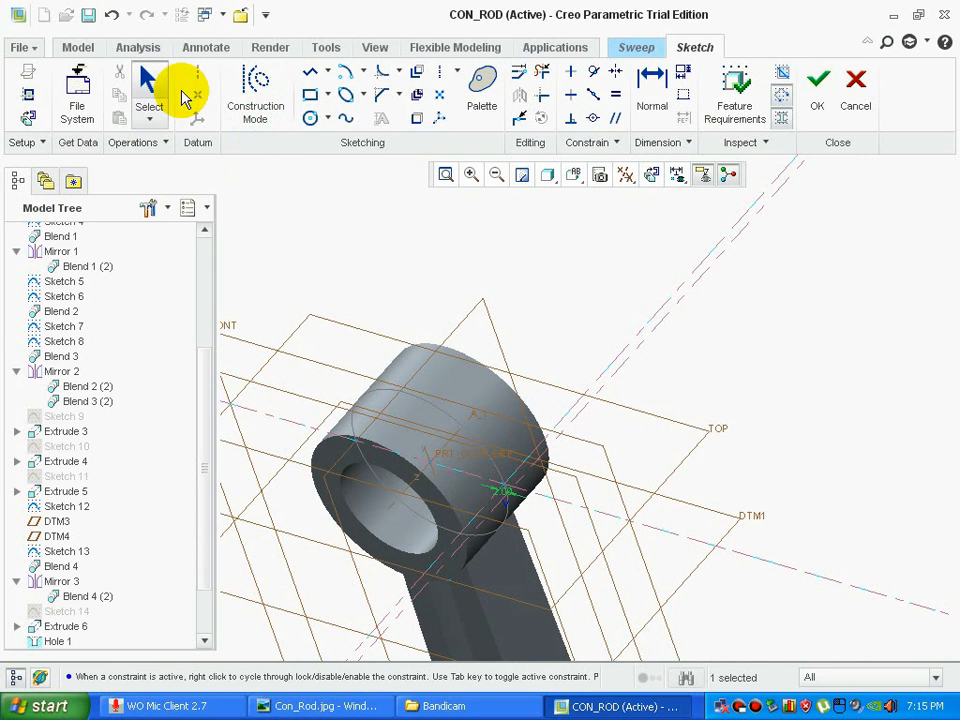
pyautogui.click(309, 76)
pyautogui.scroll(-4, 512, 518)
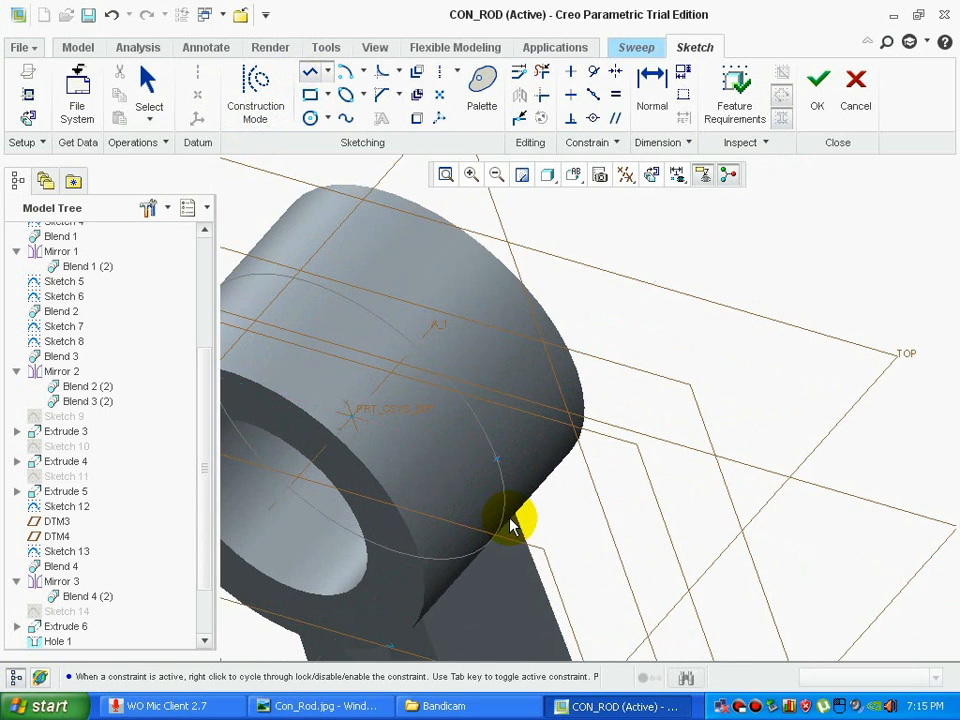
pyautogui.middleClick(503, 511)
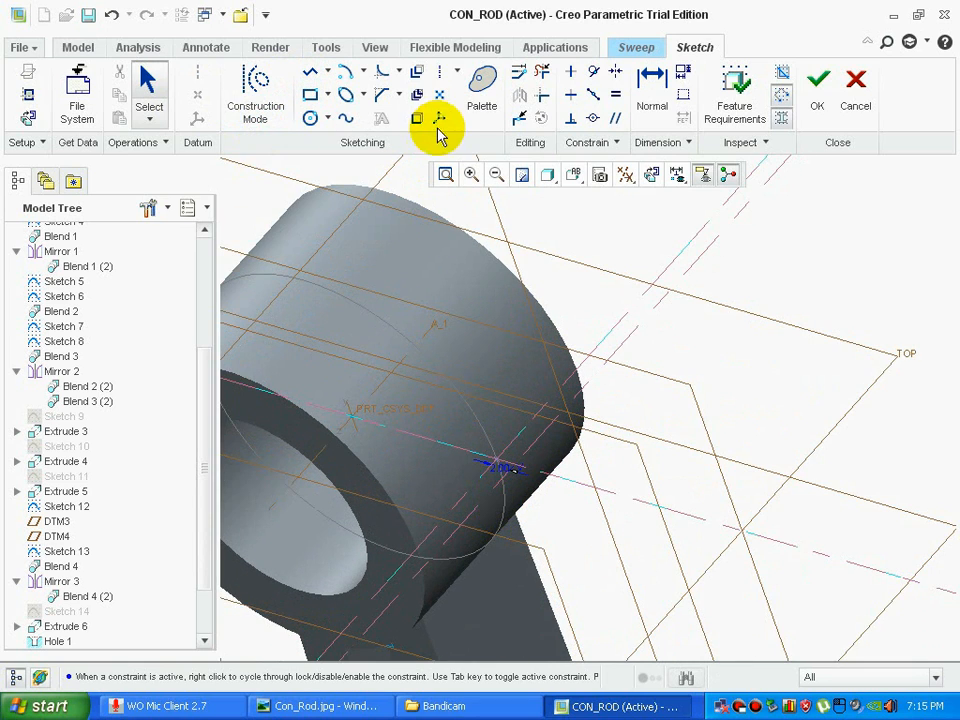
pyautogui.click(440, 72)
pyautogui.middleClick(614, 486)
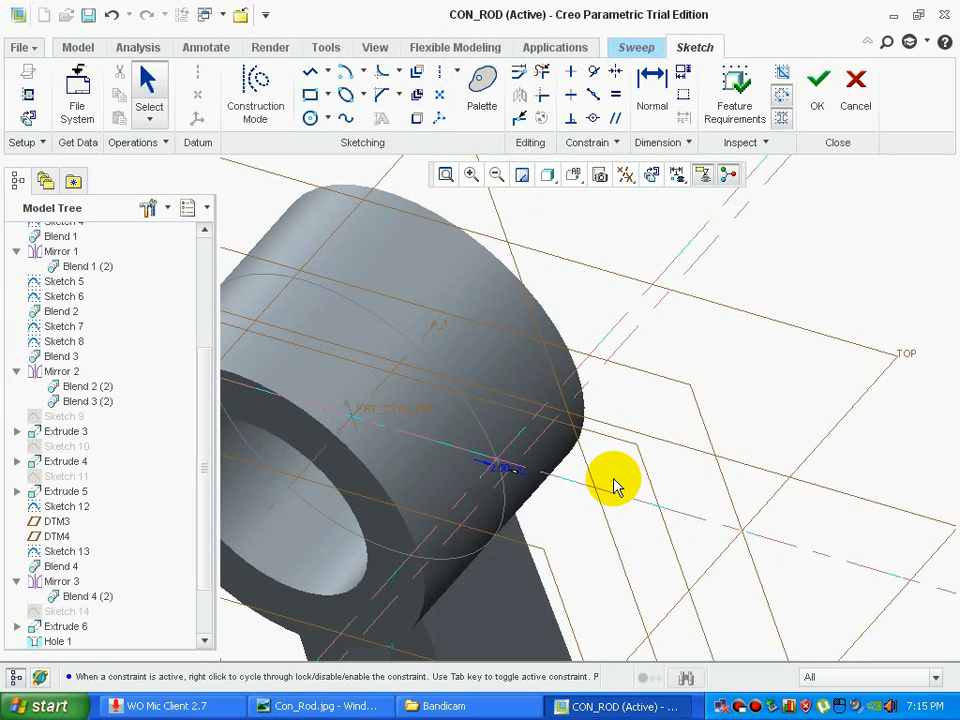
# - Sketch a line parallel to the small end's axis, symmetric about the trajectory's start point, and set its length to 24 mm
pyautogui.click(310, 72)
pyautogui.scroll(-3, 481, 519)
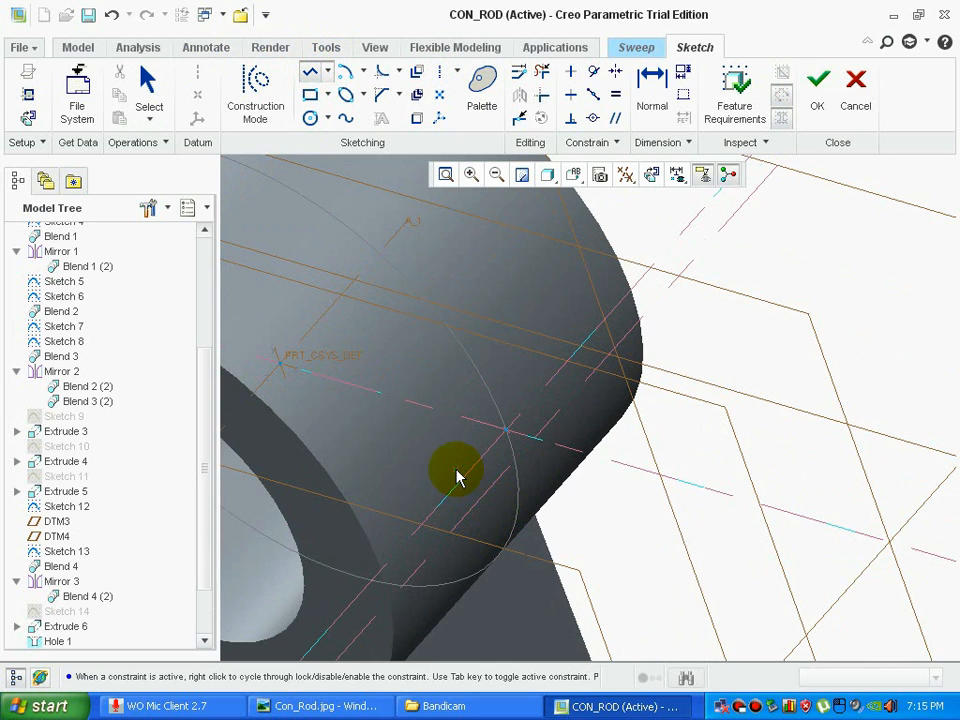
pyautogui.click(456, 488)
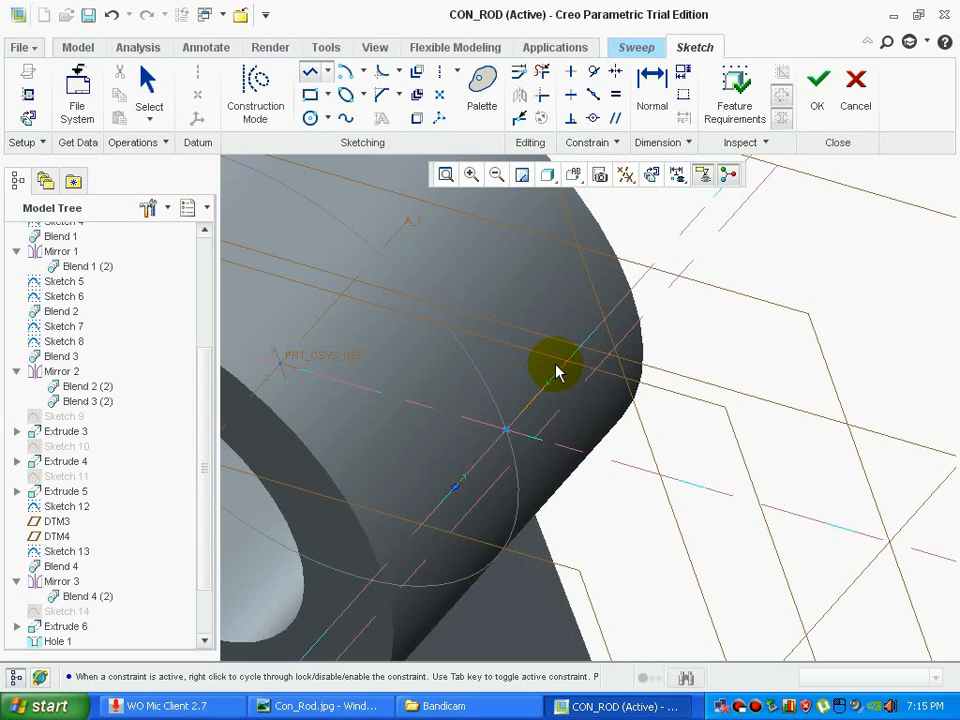
pyautogui.click(557, 371)
pyautogui.middleClick(483, 432)
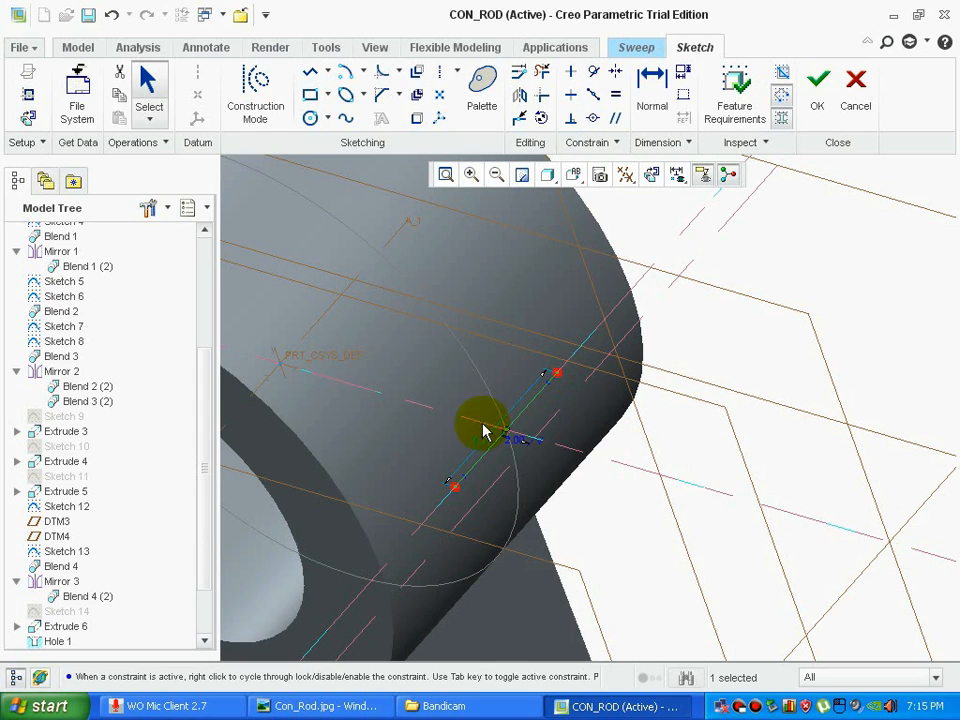
pyautogui.click(840, 586)
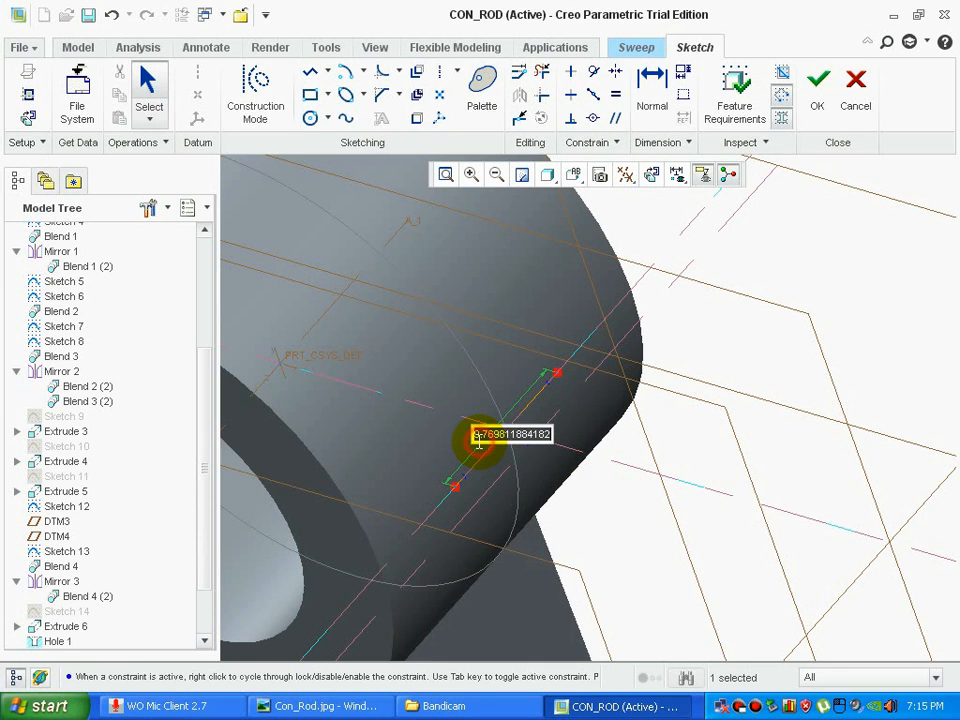
pyautogui.press('Return')
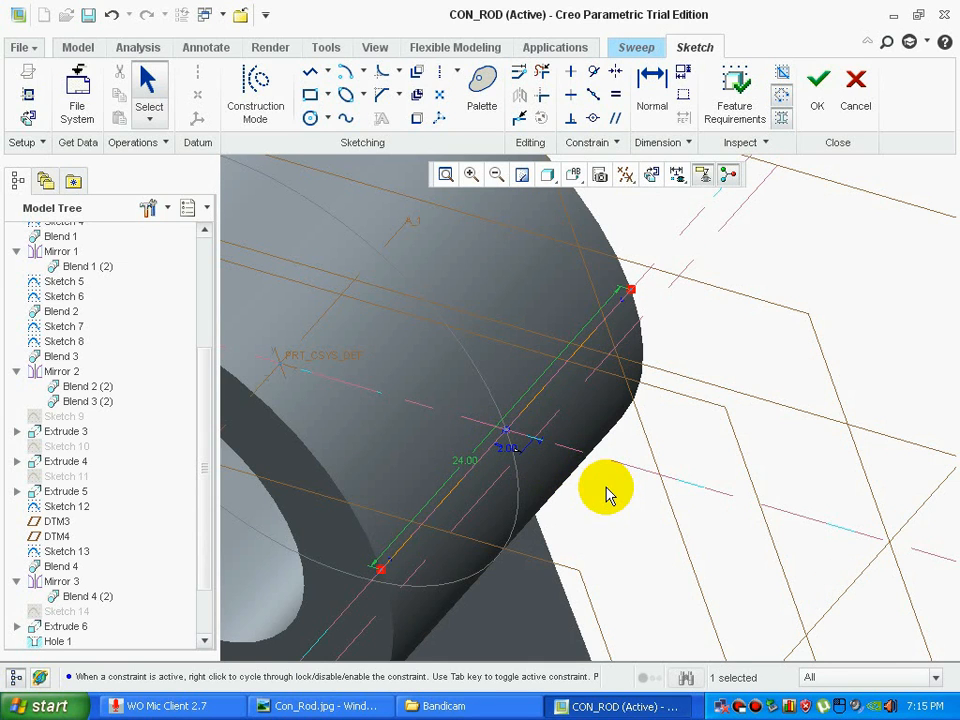
pyautogui.scroll(2, 608, 494)
pyautogui.scroll(-1, 632, 479)
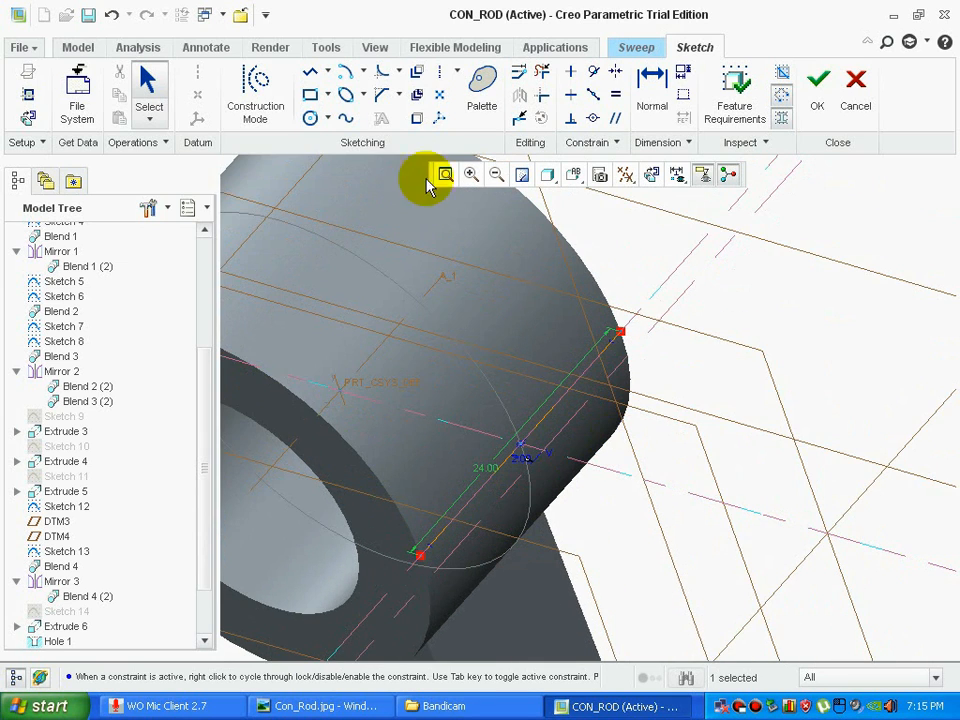
# - Sketch a crowned spline between the line's ends, passing through the offset centerline at mid-width, and complete the Sweep
pyautogui.click(345, 120)
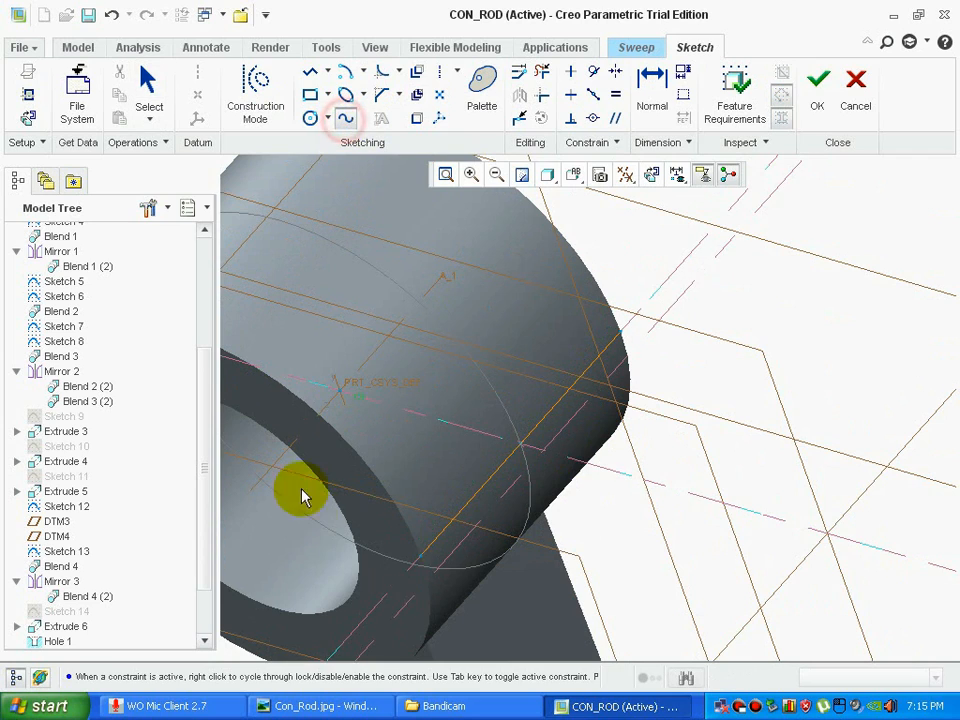
pyautogui.click(543, 452)
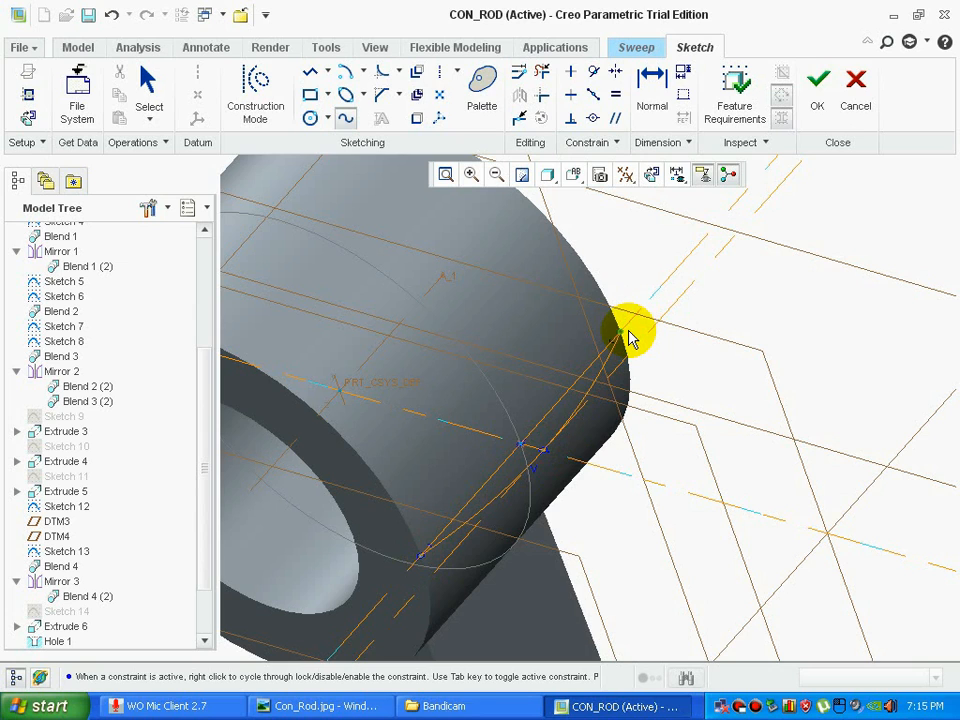
pyautogui.middleClick(664, 343)
pyautogui.click(818, 84)
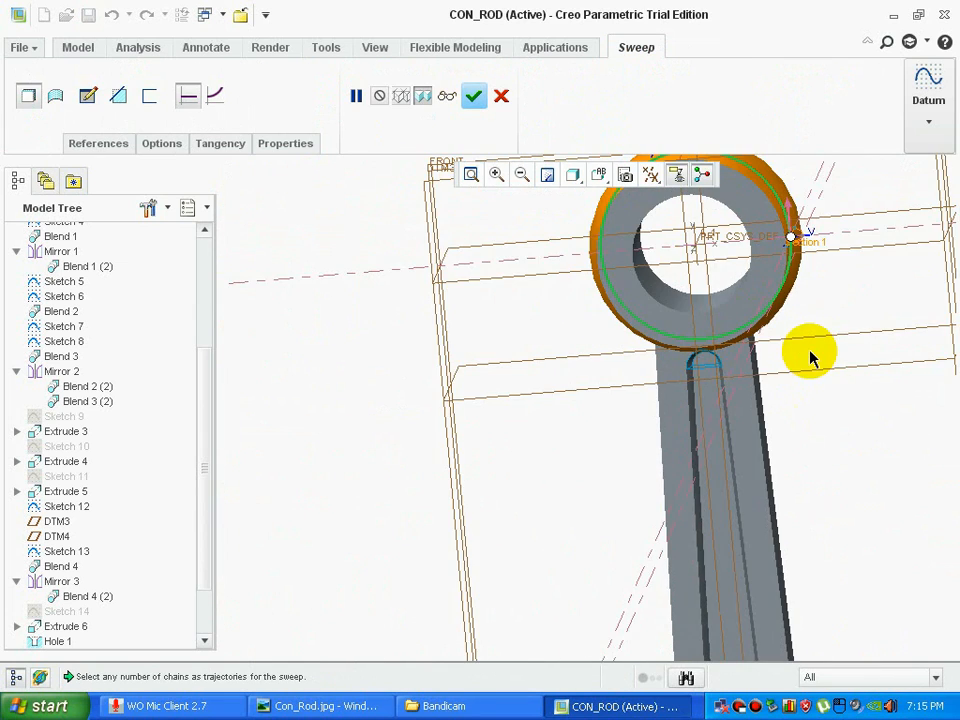
pyautogui.click(476, 97)
pyautogui.click(455, 508)
pyautogui.moveTo(467, 532); pyautogui.dragTo(487, 555, button='middle')
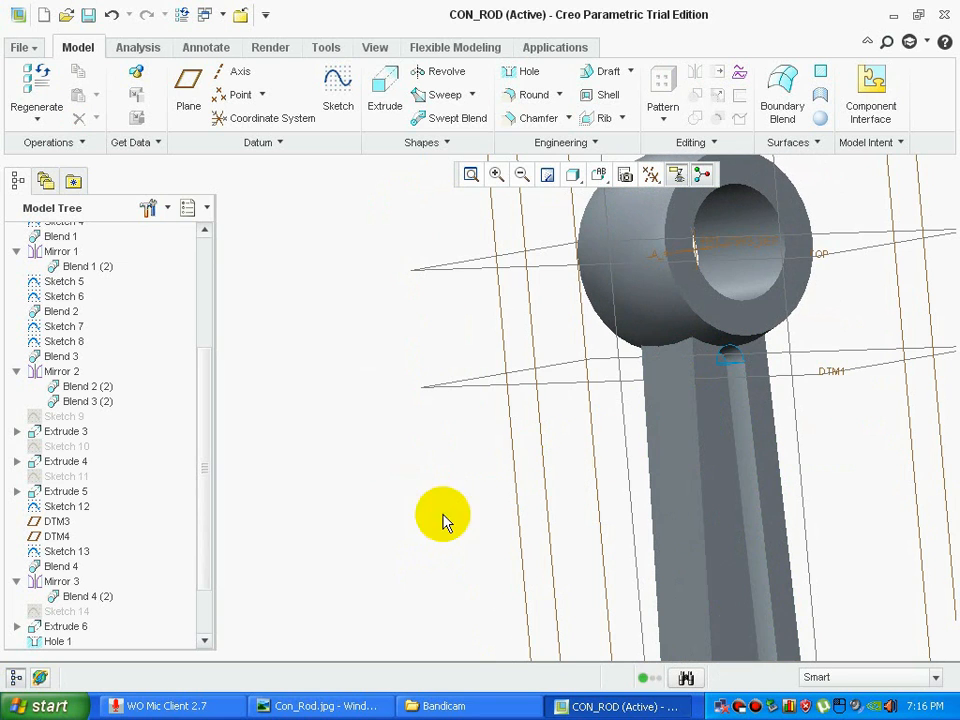
# - Start a sketch on the shank's flat side face and orient the view parallel to the sketch plane
pyautogui.click(340, 90)
pyautogui.scroll(-5, 390, 519)
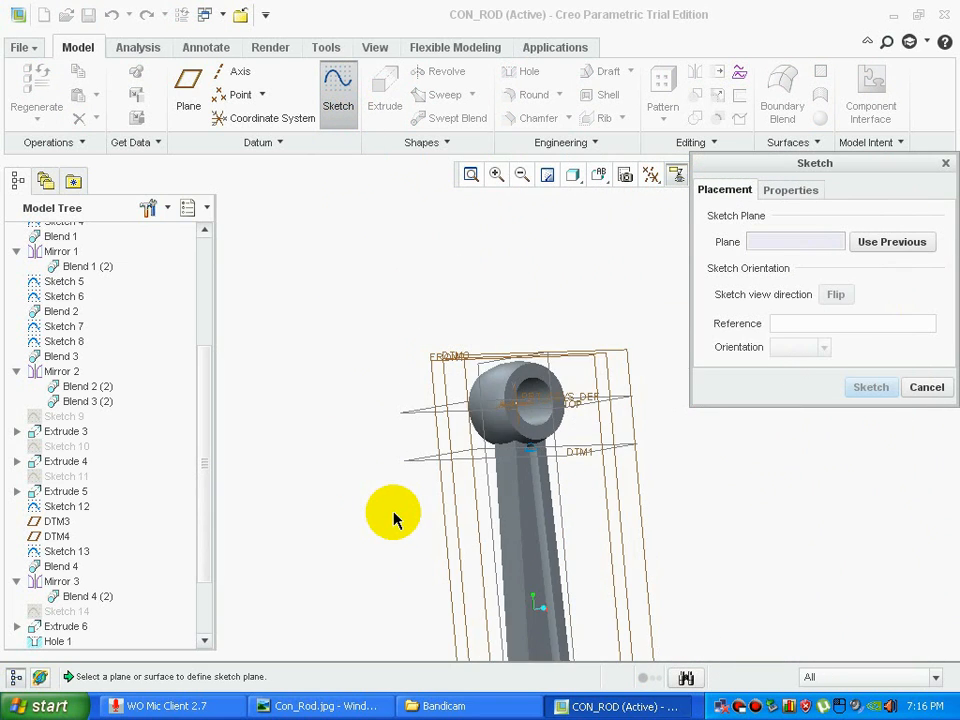
pyautogui.scroll(5, 395, 518)
pyautogui.moveTo(392, 583); pyautogui.dragTo(418, 550, button='middle')
pyautogui.scroll(4, 459, 489)
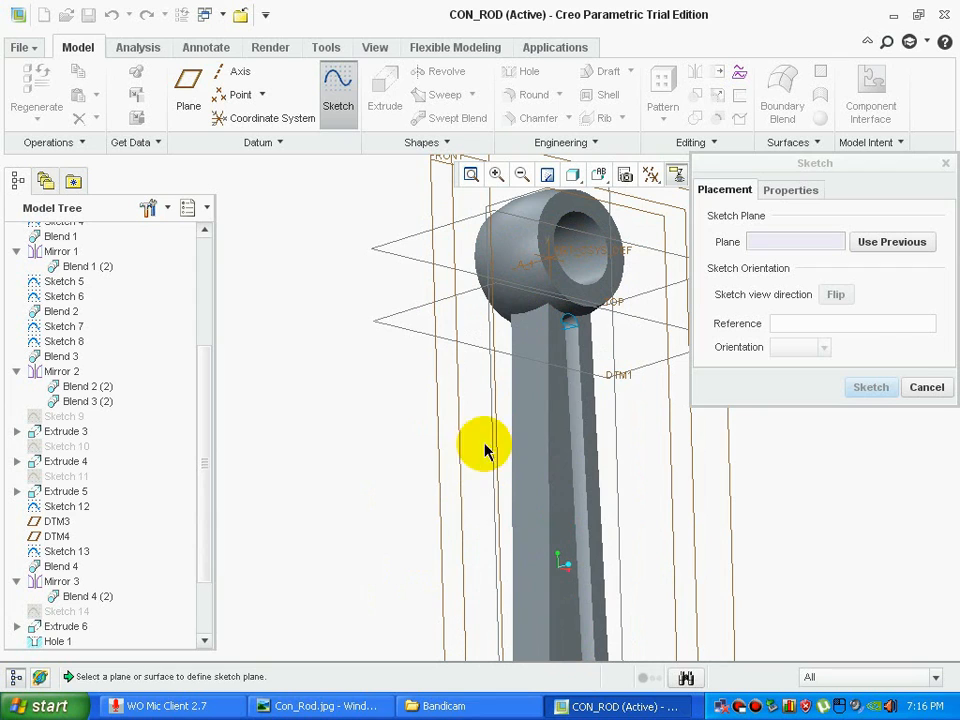
pyautogui.click(534, 439)
pyautogui.click(868, 389)
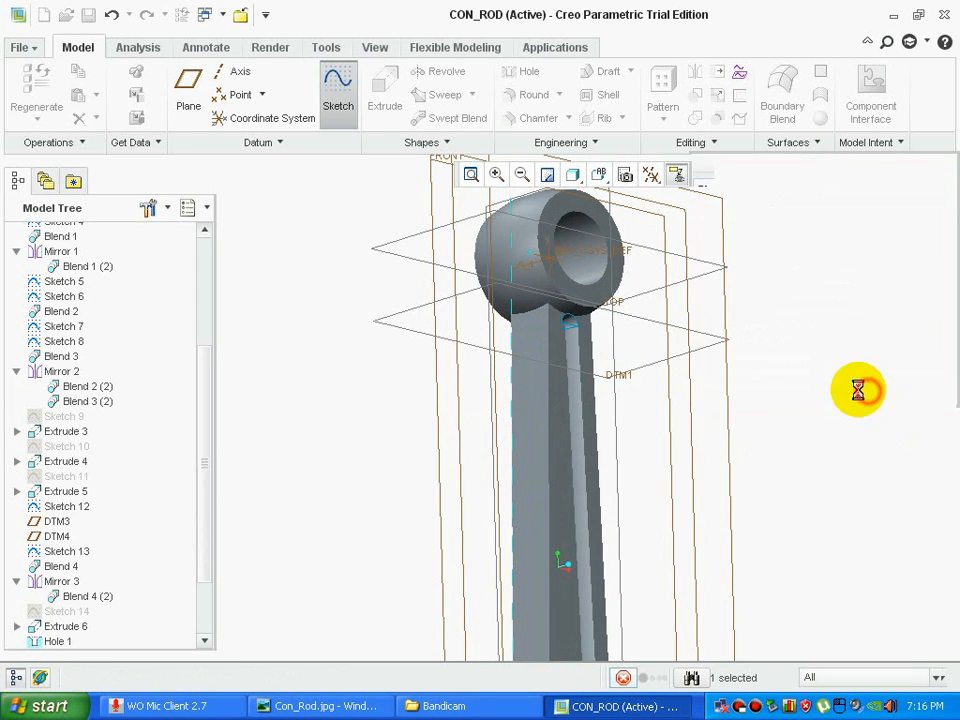
pyautogui.click(648, 175)
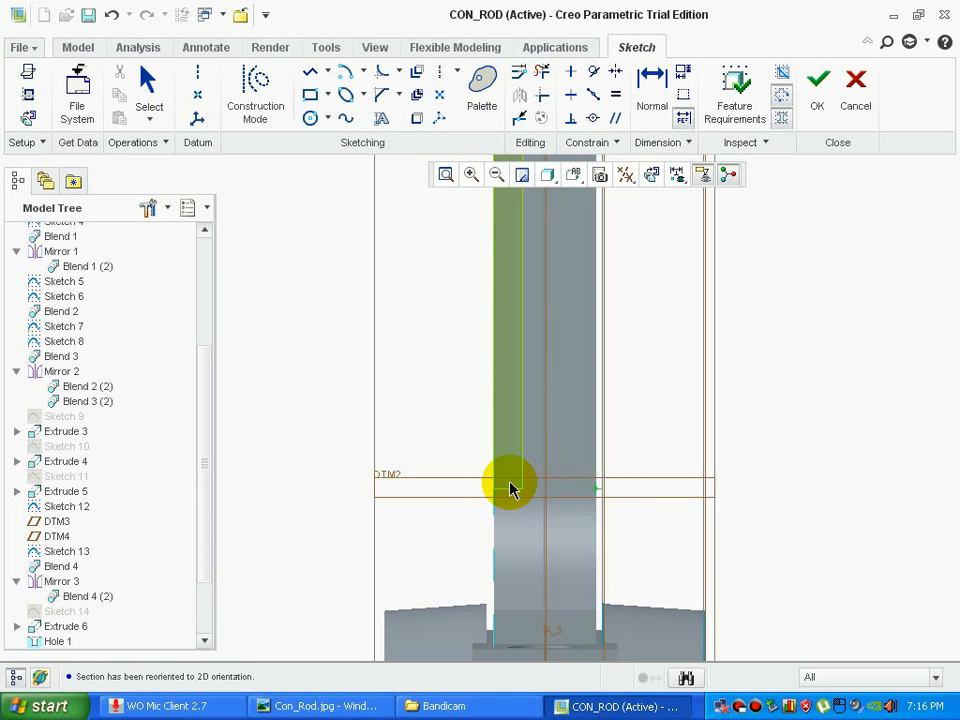
# - Add a reference dimension across the shank face's width near DTM2 and draw a construction line between its two edge endpoints
pyautogui.click(682, 121)
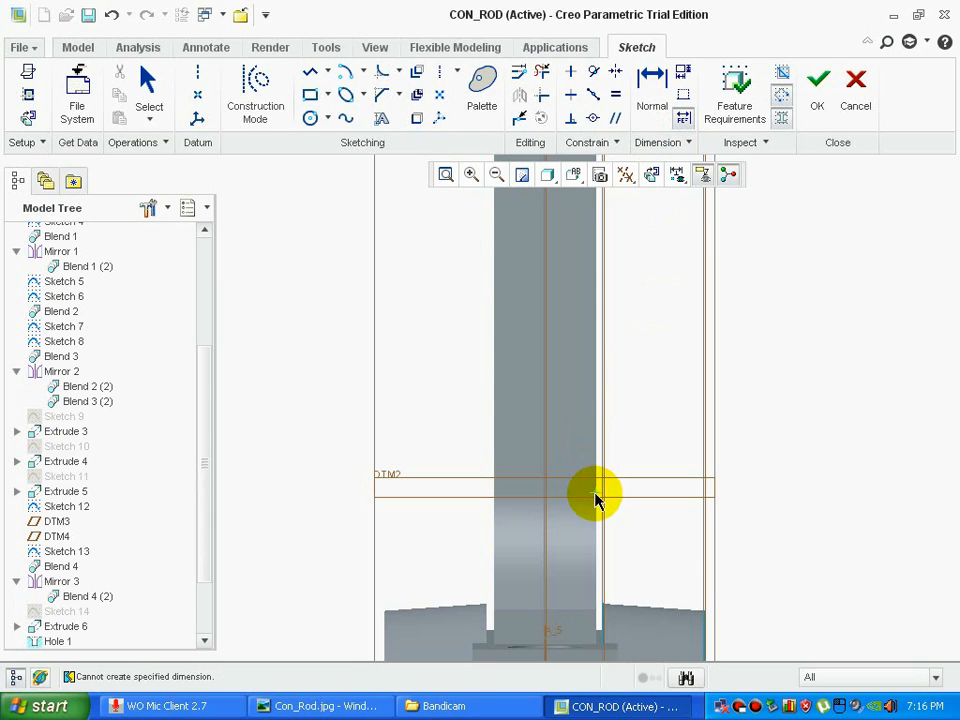
pyautogui.click(495, 493)
pyautogui.middleClick(407, 372)
pyautogui.click(254, 86)
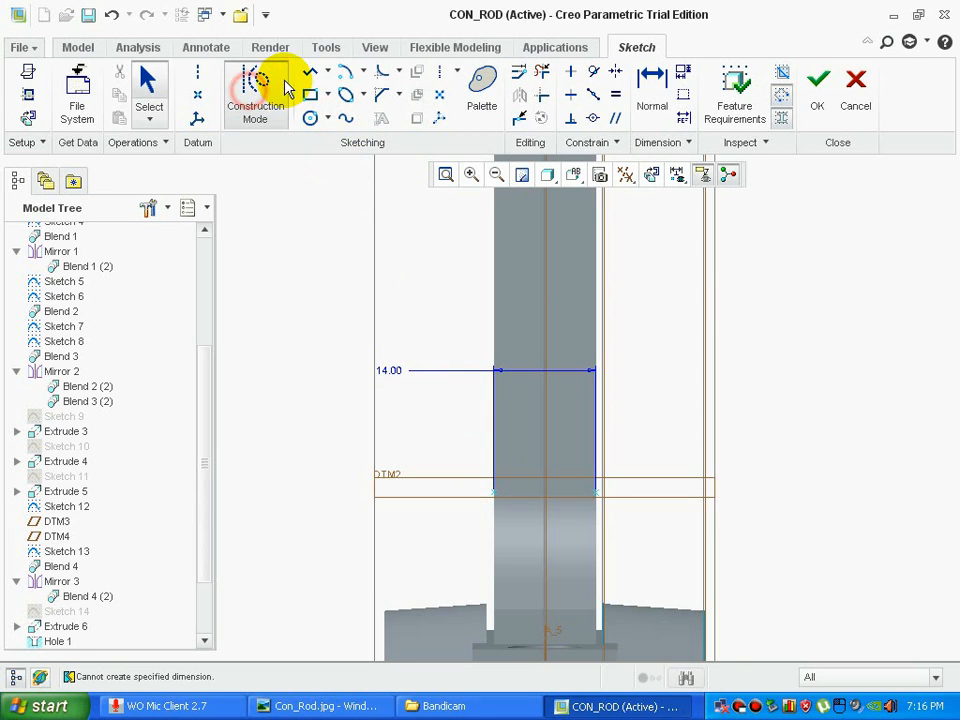
pyautogui.click(304, 76)
pyautogui.click(495, 493)
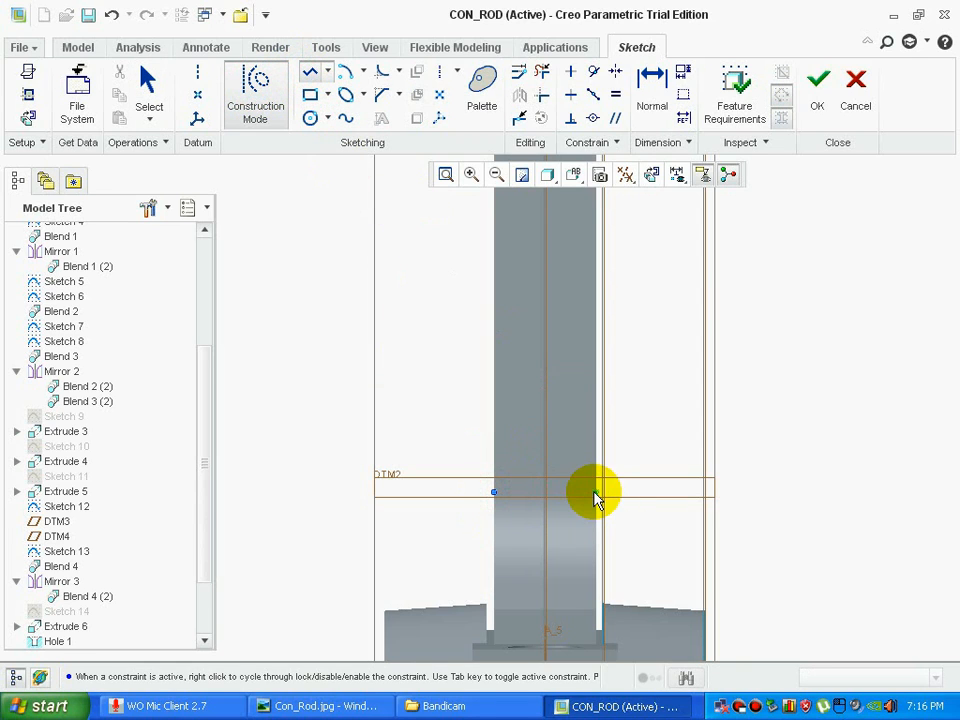
pyautogui.click(595, 492)
pyautogui.middleClick(465, 329)
pyautogui.middleClick(465, 329)
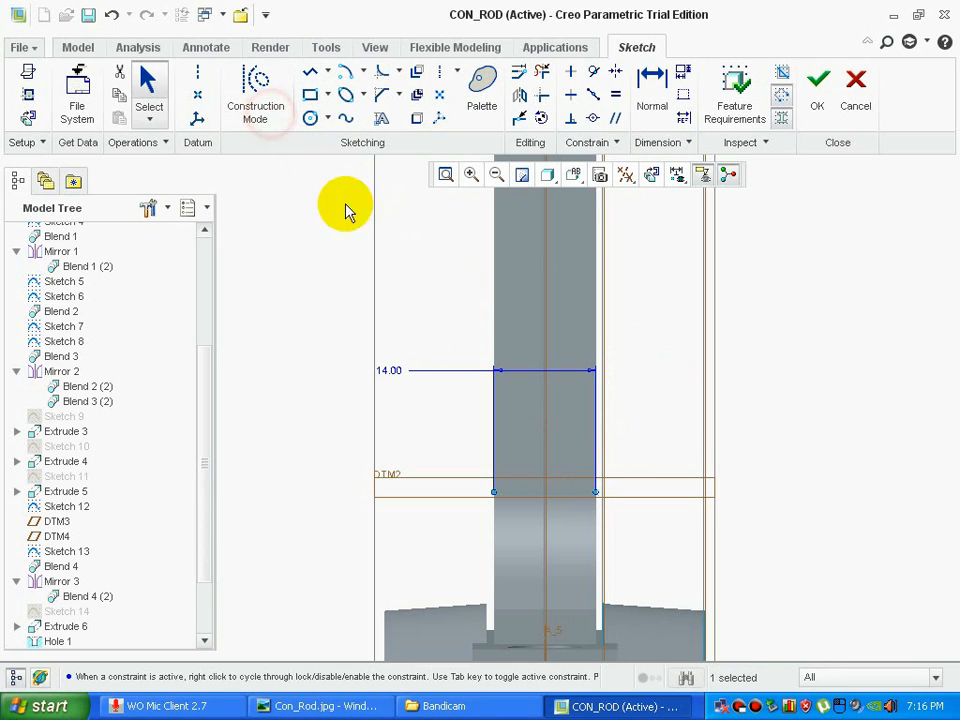
# - Sketch a vertical line along the shank's centre from near DTM2 up into the small end, and finish the sketch
pyautogui.click(310, 72)
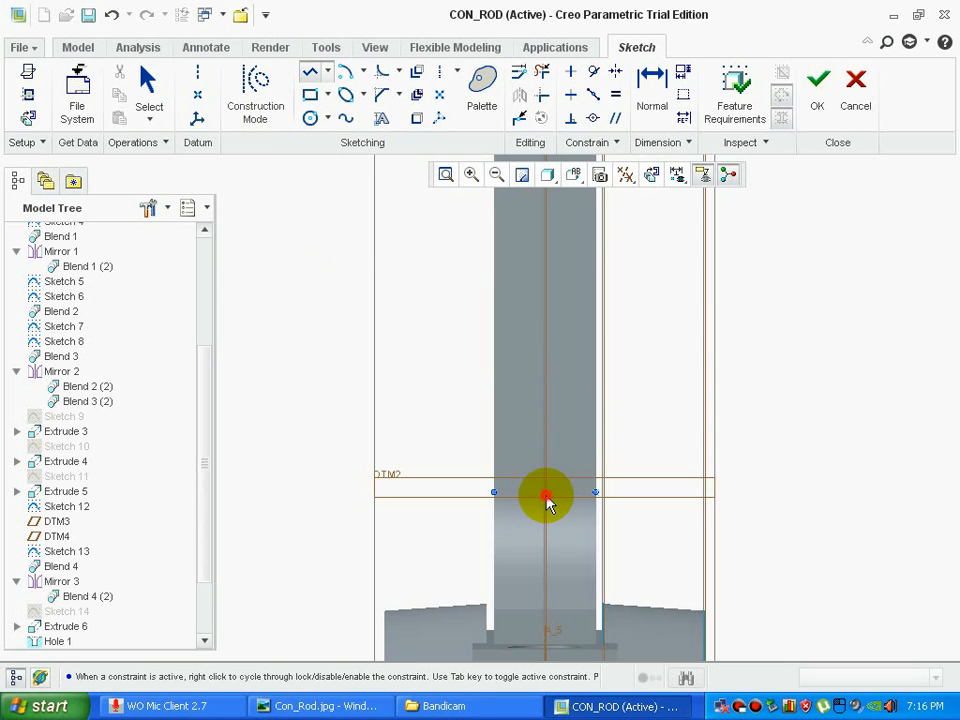
pyautogui.scroll(-5, 546, 500)
pyautogui.scroll(3, 548, 362)
pyautogui.scroll(4, 548, 362)
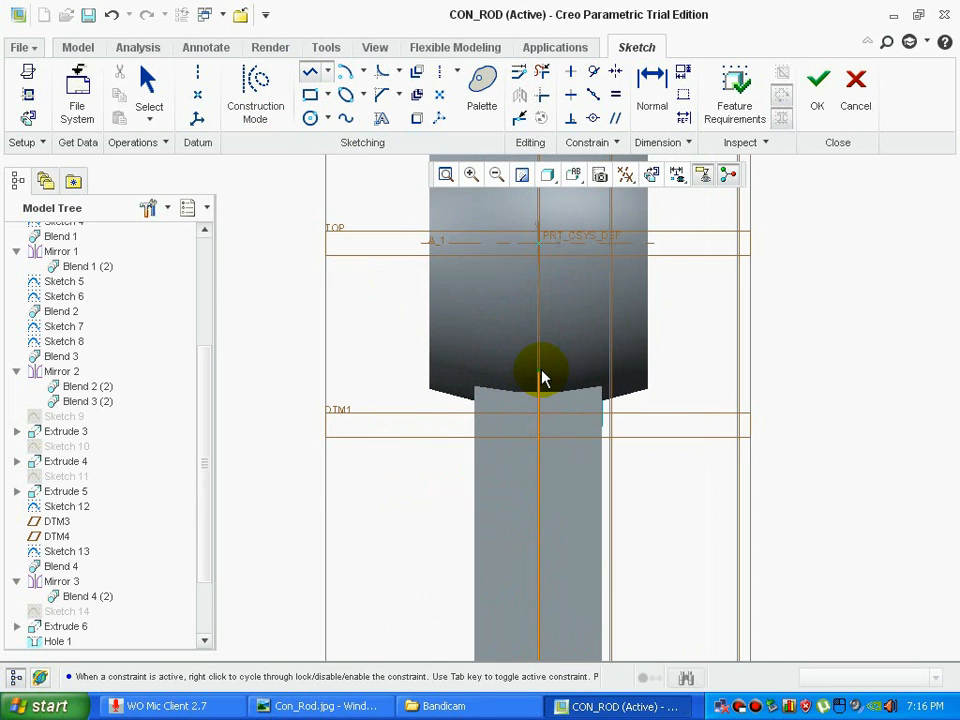
pyautogui.click(541, 375)
pyautogui.middleClick(655, 354)
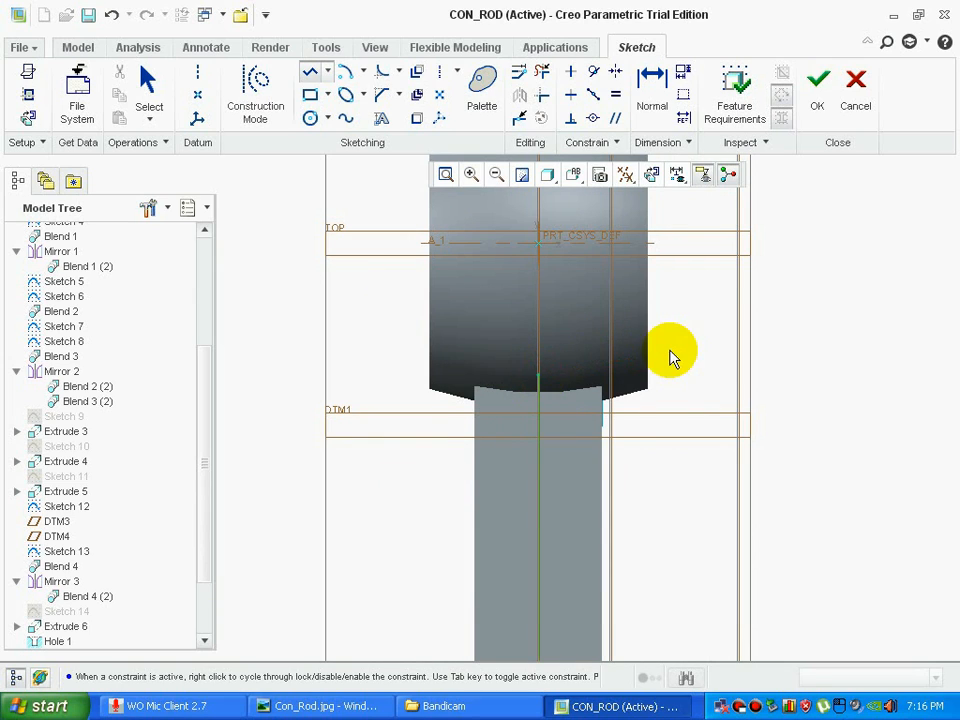
pyautogui.middleClick(668, 351)
pyautogui.scroll(2, 520, 384)
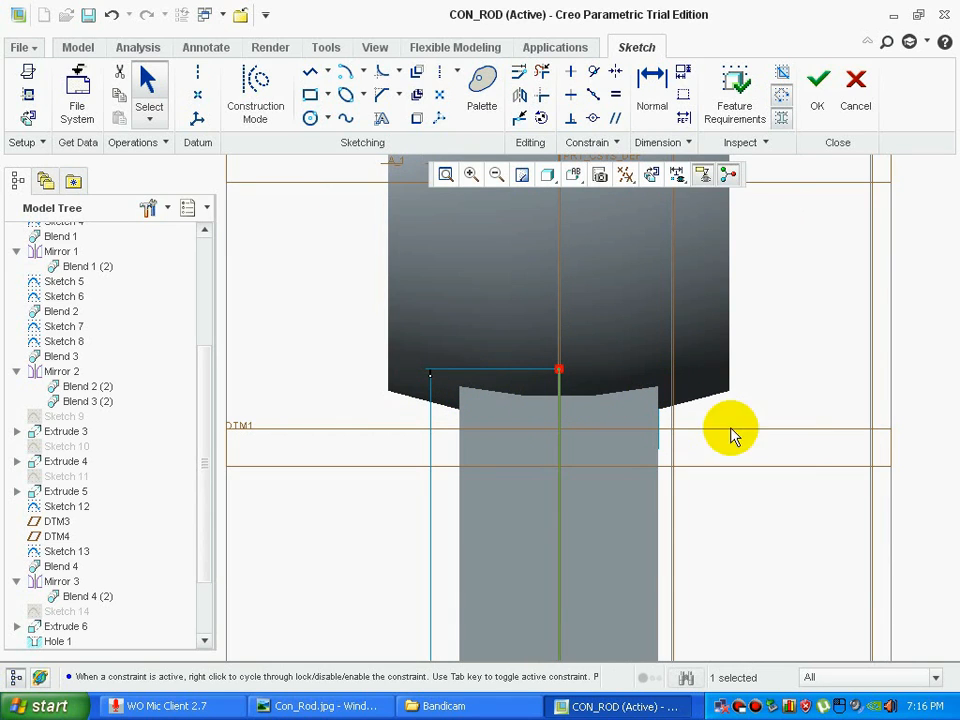
pyautogui.click(817, 117)
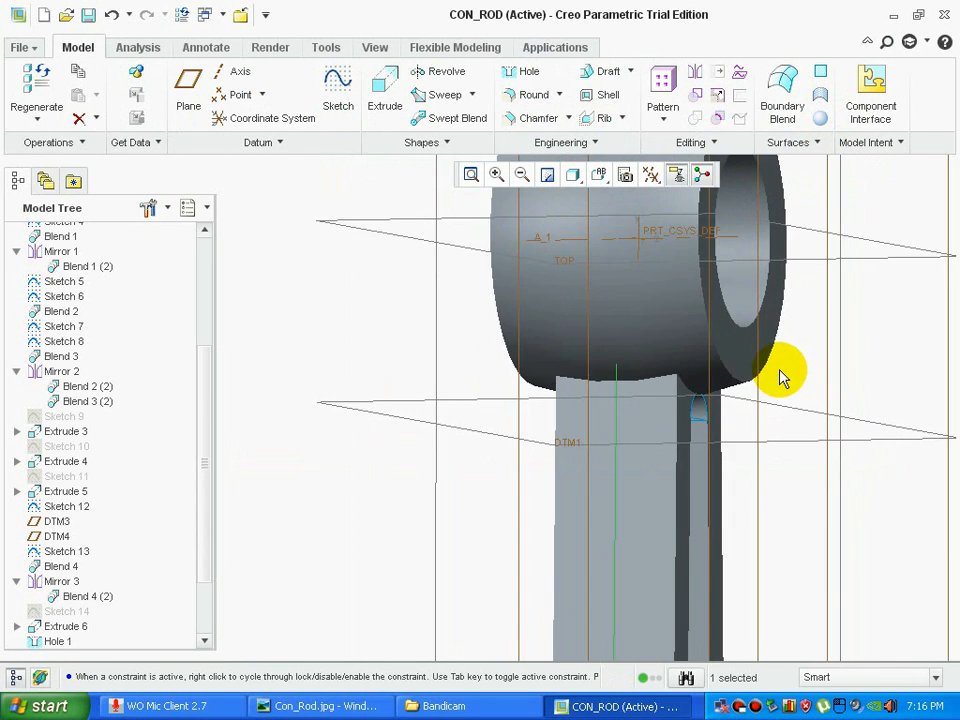
# - Start a Sweep along the shank's centre line, open its section sketch and consult the shank sections in the Con_Rod.jpg drawing
pyautogui.click(455, 94)
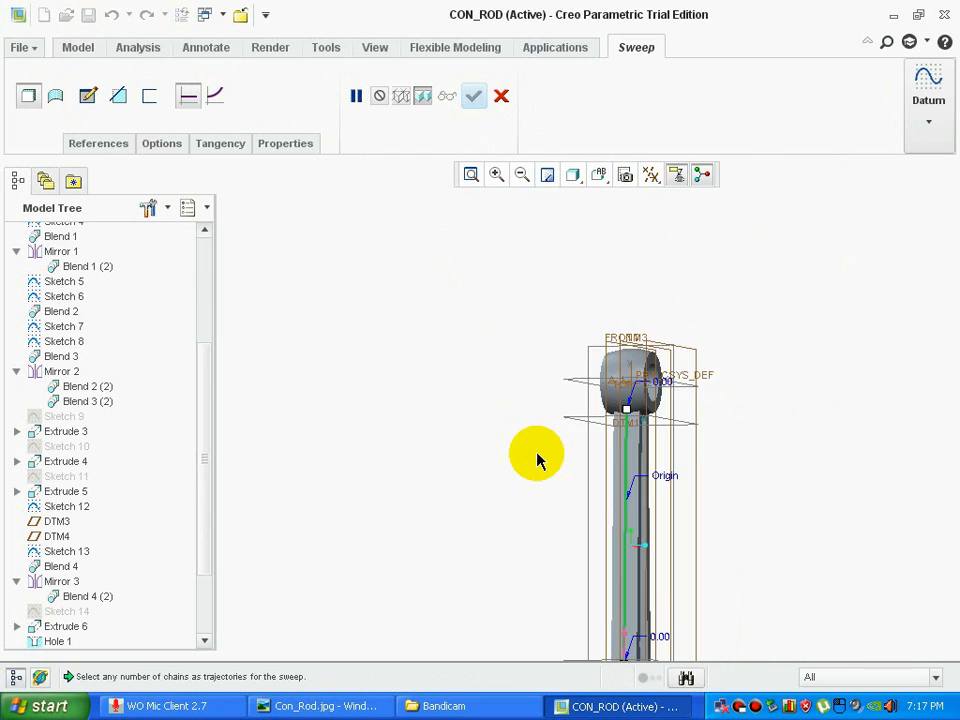
pyautogui.scroll(-5, 572, 577)
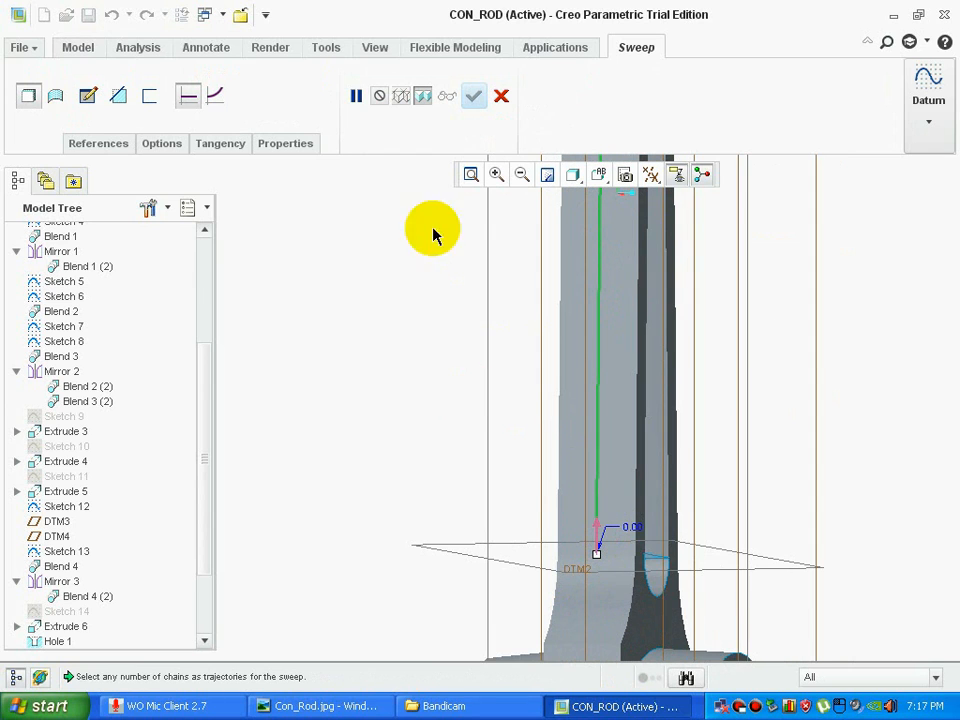
pyautogui.click(85, 96)
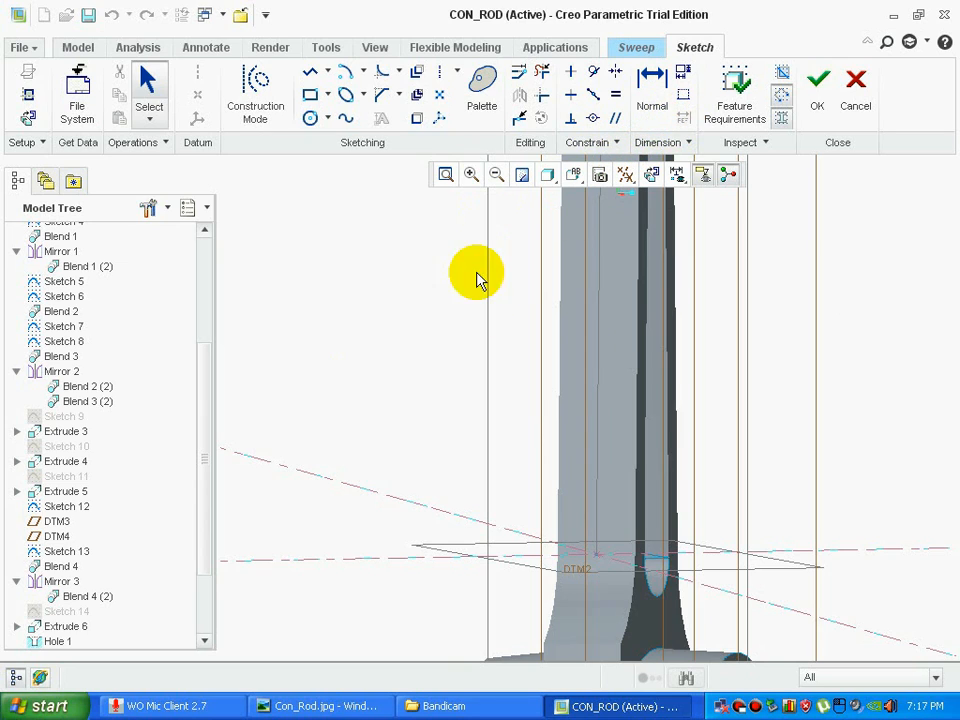
pyautogui.click(365, 706)
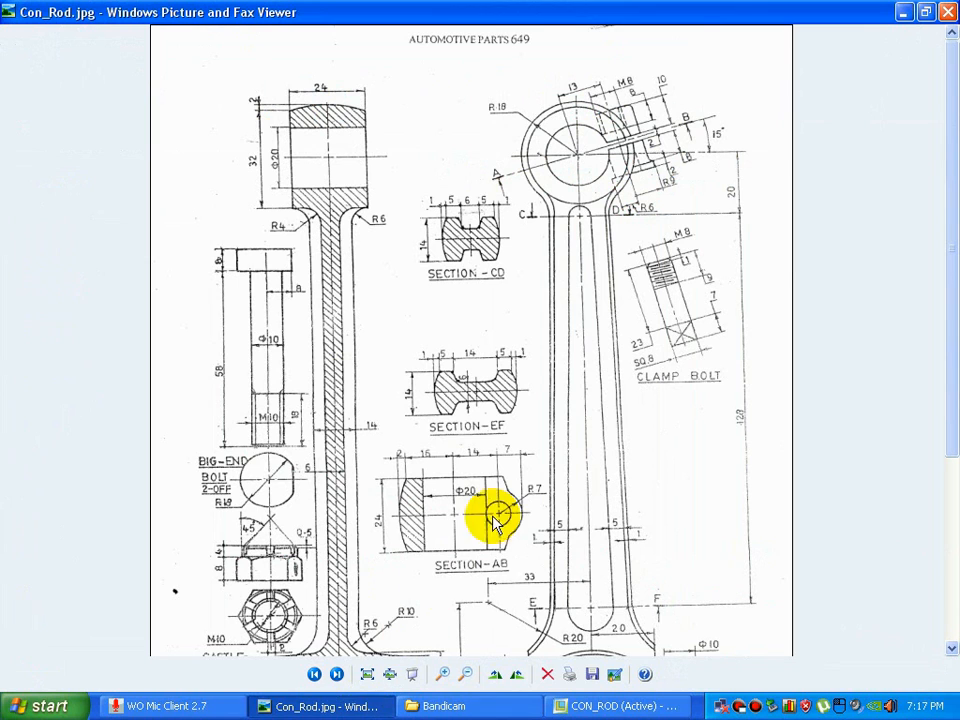
pyautogui.click(605, 706)
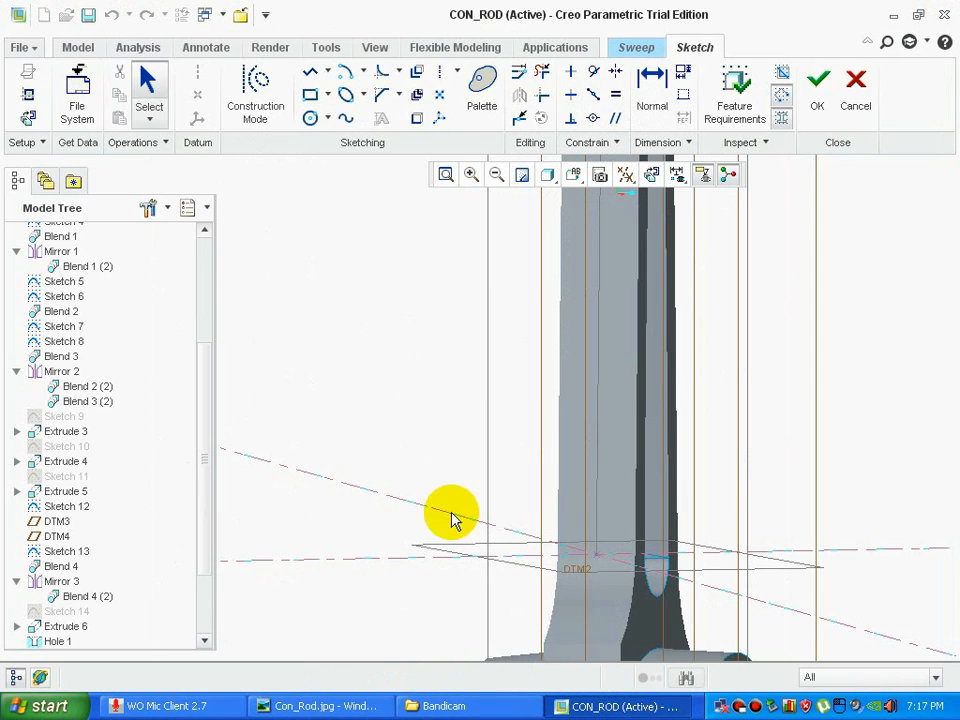
# - Add a horizontal centreline just above the sweep section's horizontal reference, then check the shank dimensions in the Con_Rod.jpg drawing
pyautogui.click(651, 175)
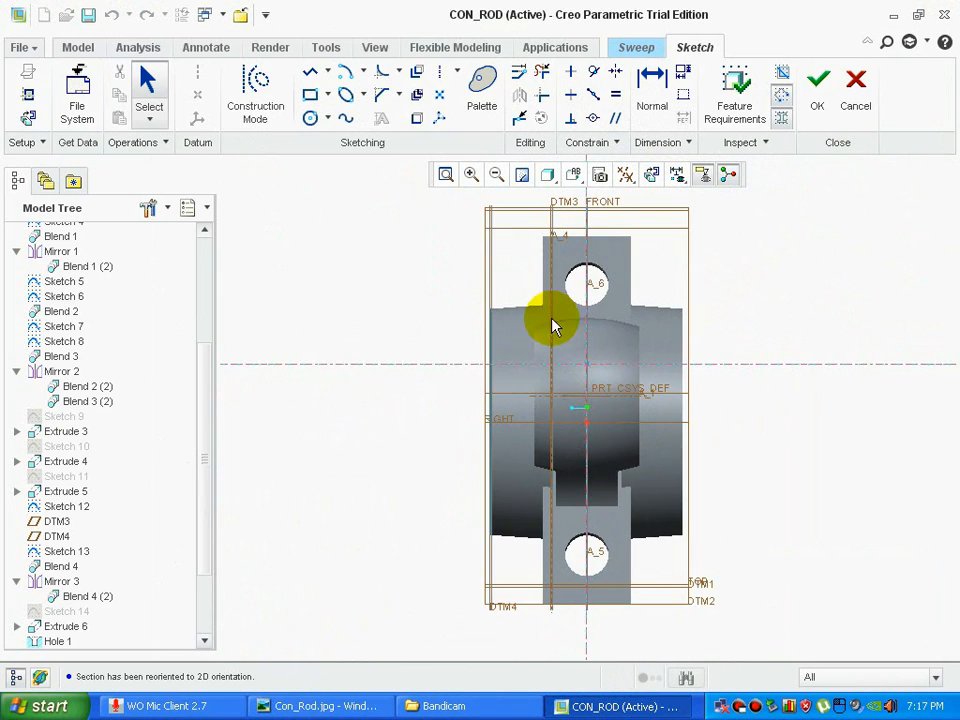
pyautogui.scroll(1, 640, 355)
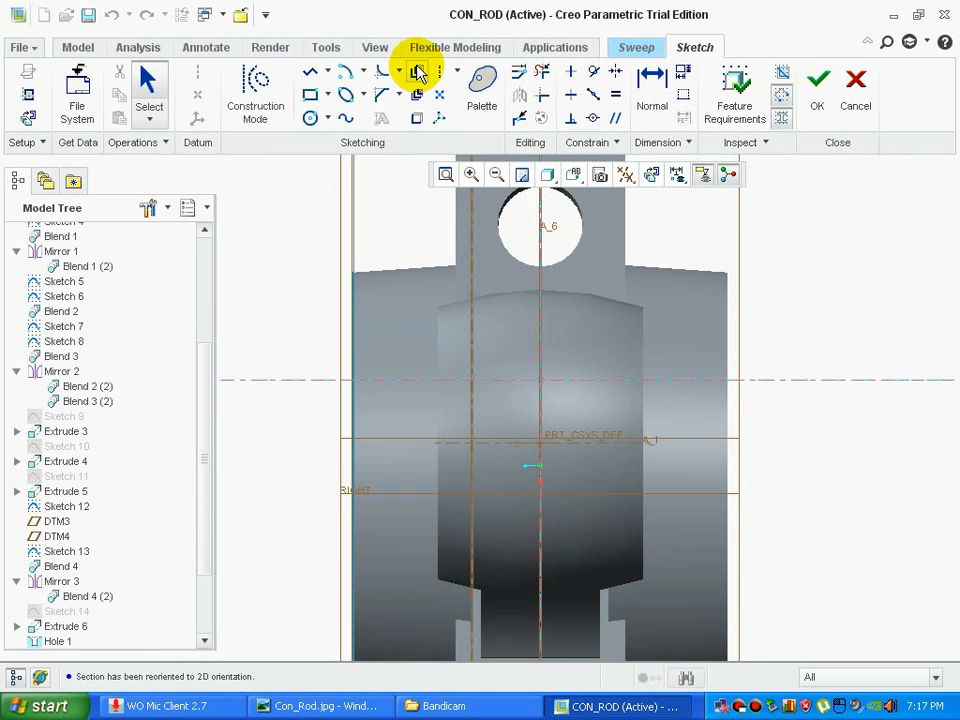
pyautogui.click(441, 75)
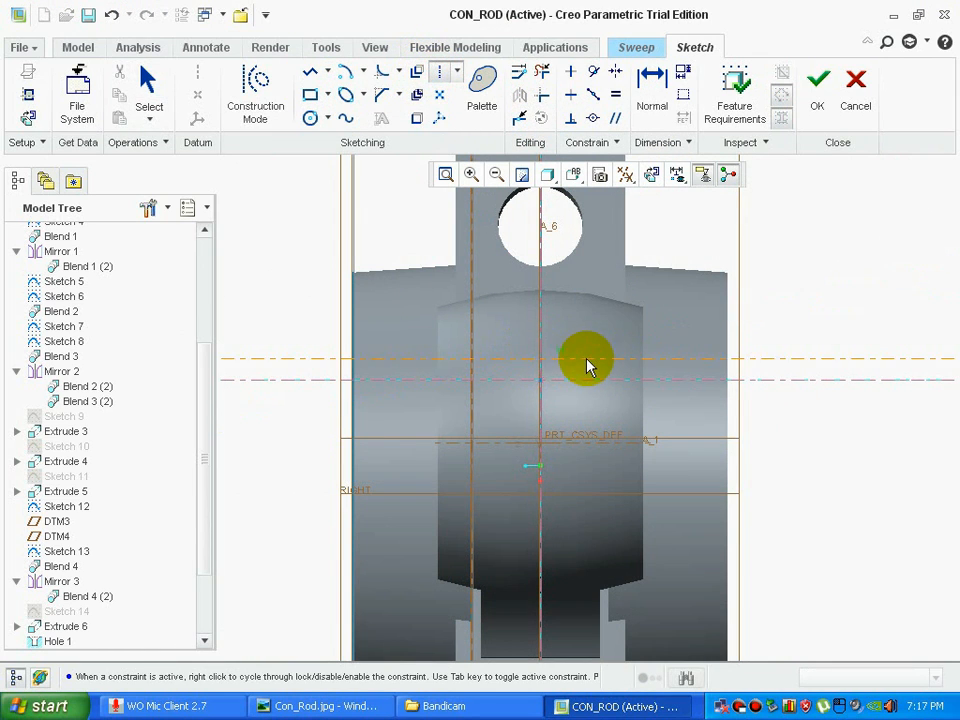
pyautogui.click(668, 355)
pyautogui.middleClick(672, 350)
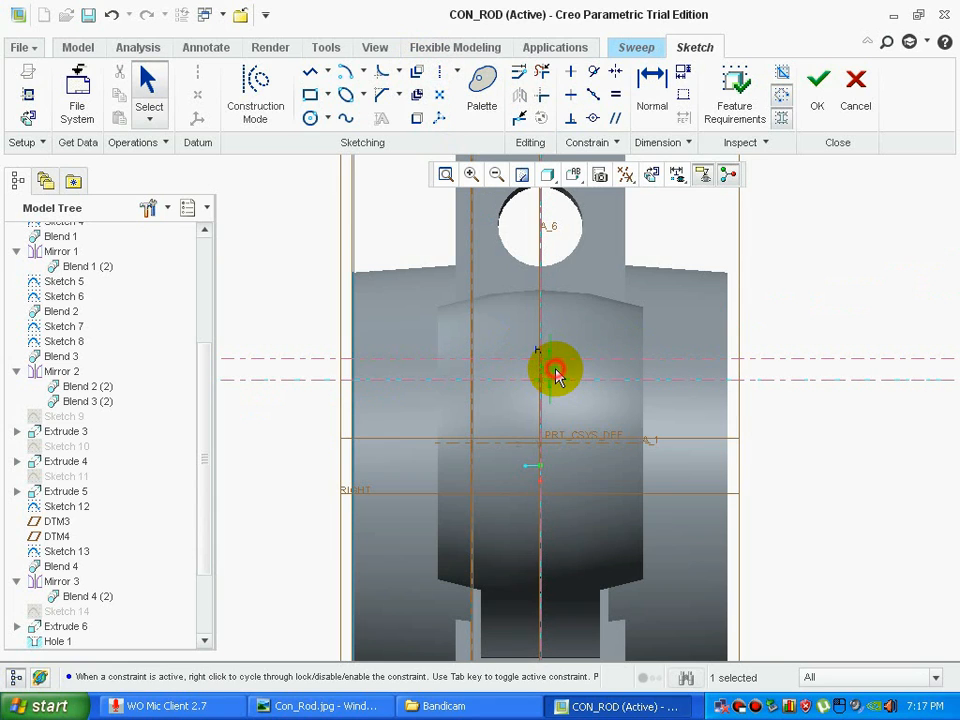
pyautogui.moveTo(569, 373); pyautogui.dragTo(462, 318, button='middle')
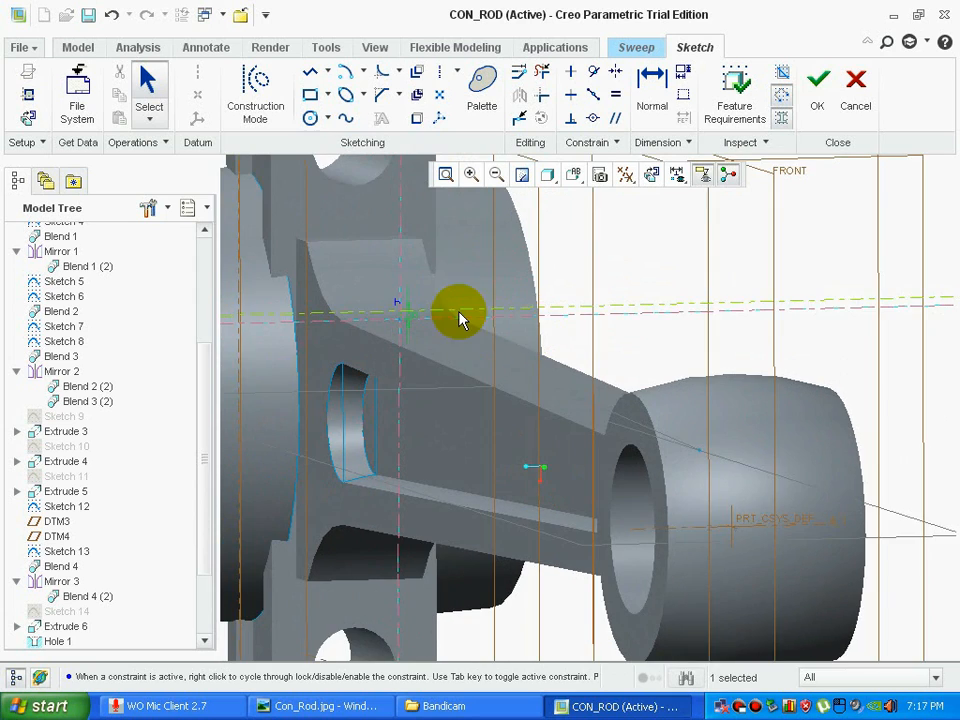
pyautogui.scroll(-2, 461, 312)
pyautogui.scroll(-1, 369, 303)
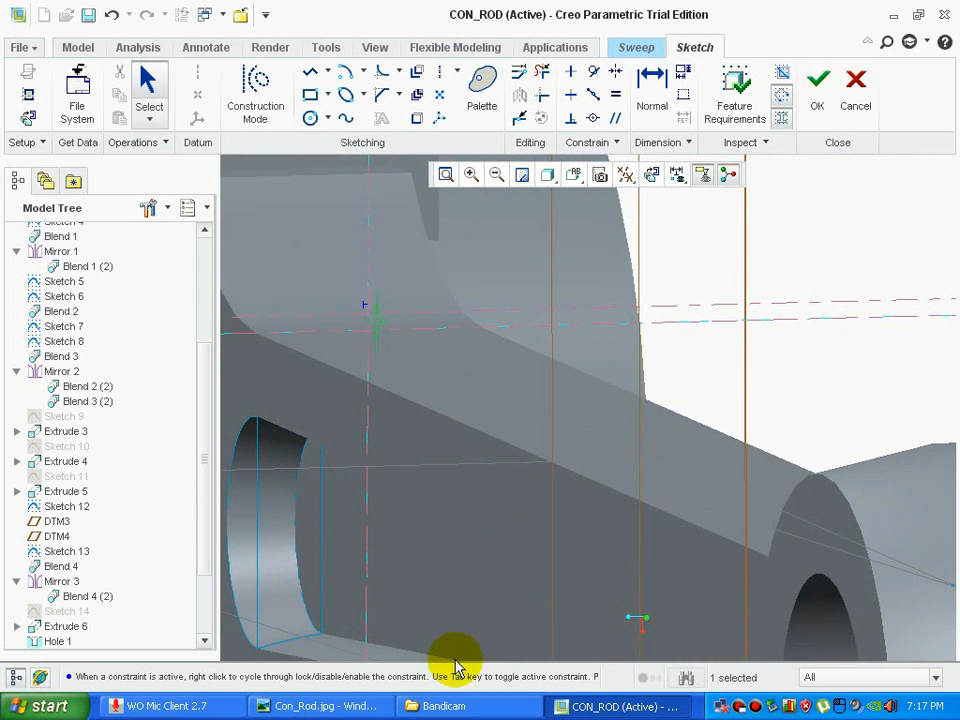
pyautogui.click(318, 706)
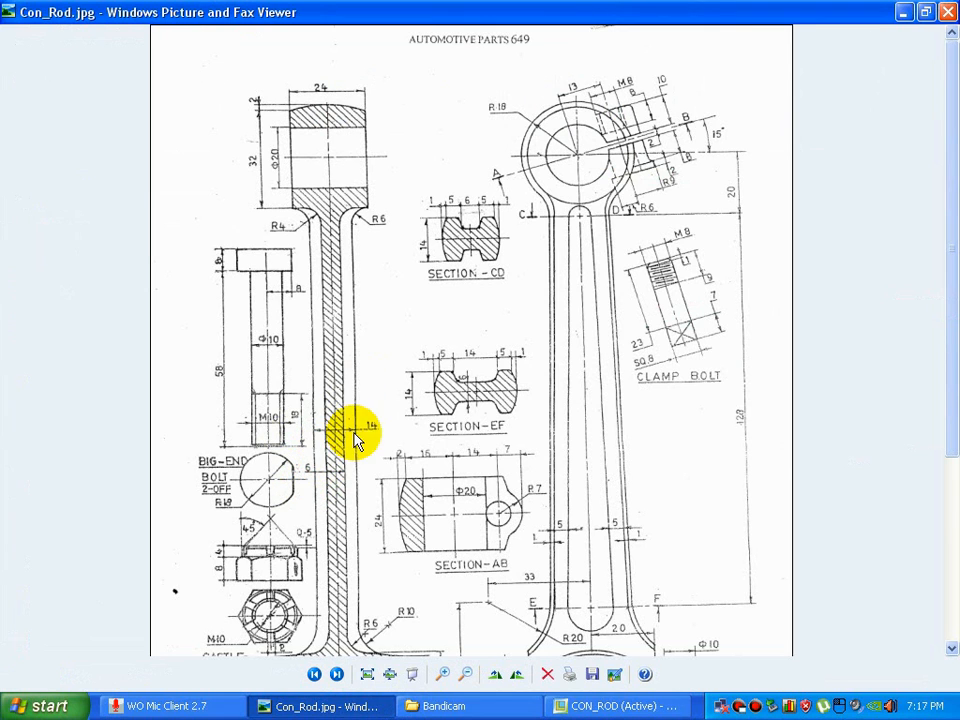
pyautogui.click(565, 706)
# - Draw a horizontal line across the shank's side face on the section's horizontal reference and set the centreline's offset to 1 mm
pyautogui.scroll(-3, 505, 378)
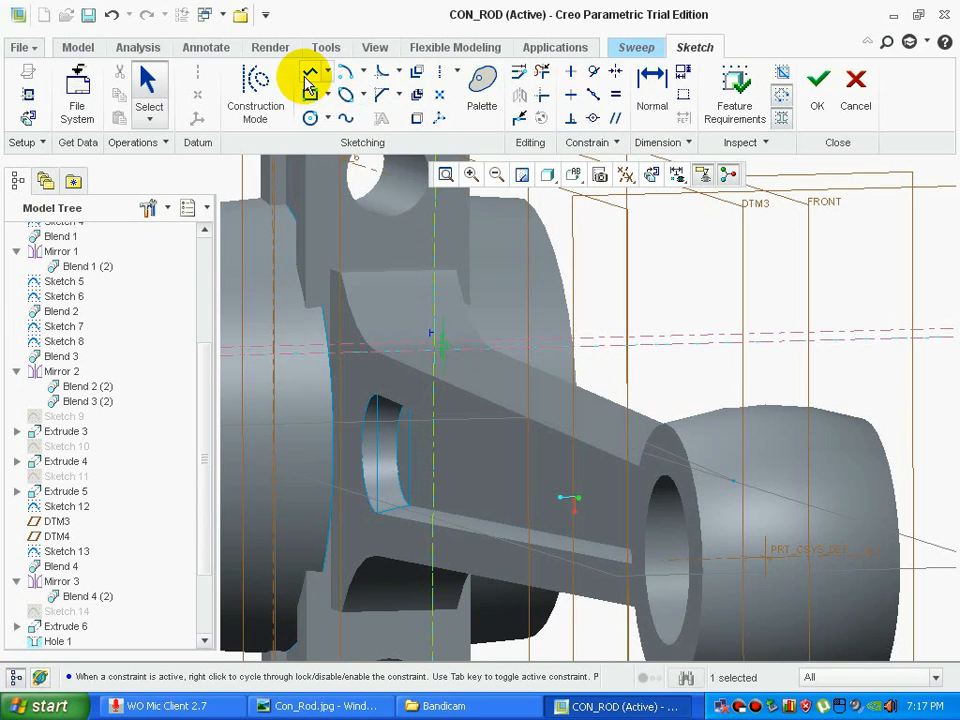
pyautogui.scroll(3, 421, 378)
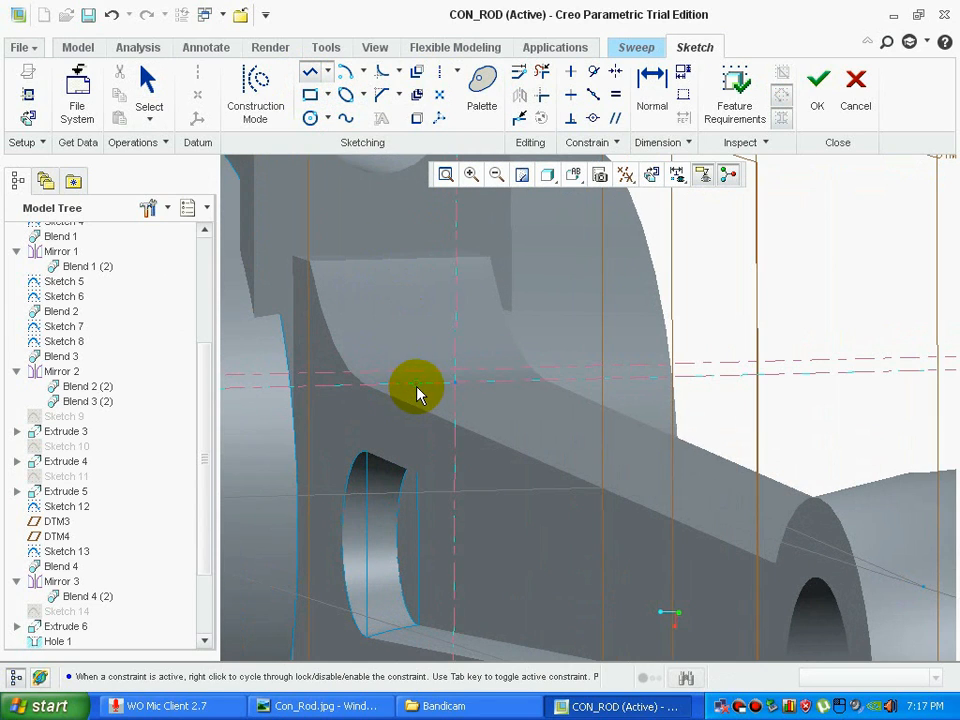
pyautogui.click(485, 385)
pyautogui.middleClick(483, 385)
pyautogui.middleClick(478, 384)
pyautogui.scroll(2, 465, 381)
pyautogui.write('1')
pyautogui.press('Return')
pyautogui.moveTo(435, 418)
pyautogui.mouseDown(button='middle')
pyautogui.moveTo(439, 375)
pyautogui.moveTo(390, 433)
pyautogui.mouseUp(button='middle')
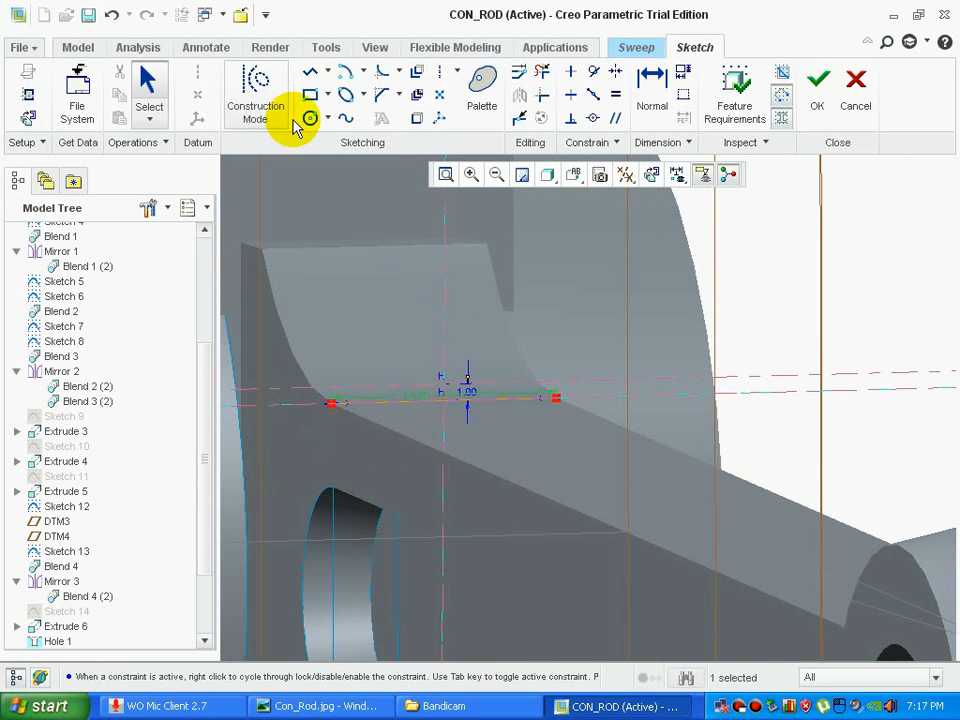
# - Close the section with a spline joining both line ends through the centreline's middle point, and complete the shank sweep
pyautogui.click(346, 118)
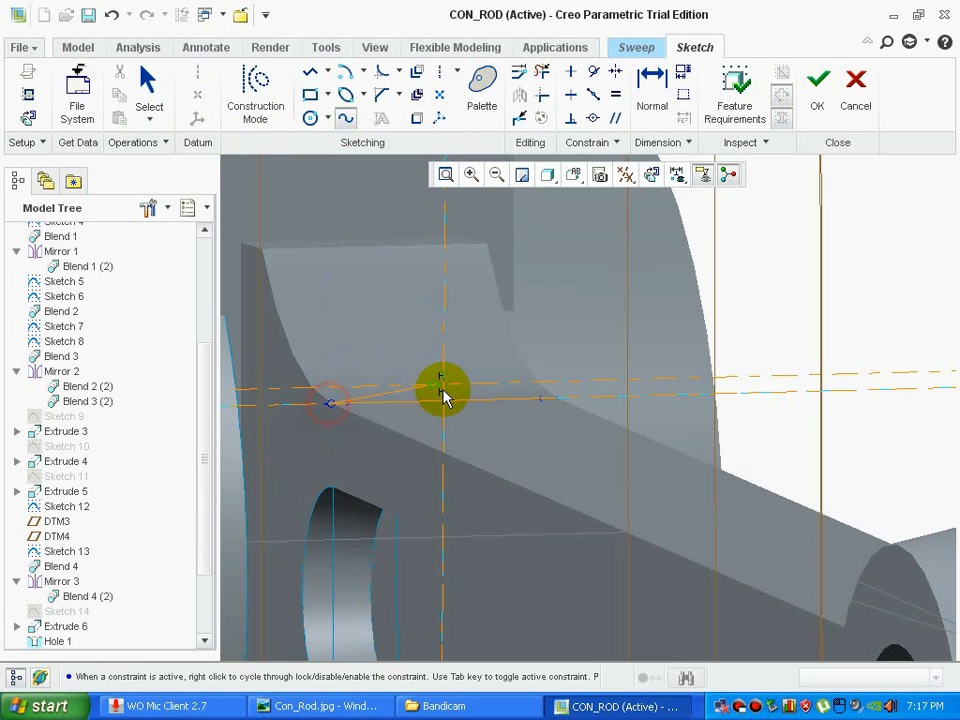
pyautogui.middleClick(598, 393)
pyautogui.click(810, 110)
pyautogui.moveTo(662, 337); pyautogui.dragTo(707, 358, button='middle')
pyautogui.scroll(5, 707, 359)
pyautogui.scroll(-3, 845, 360)
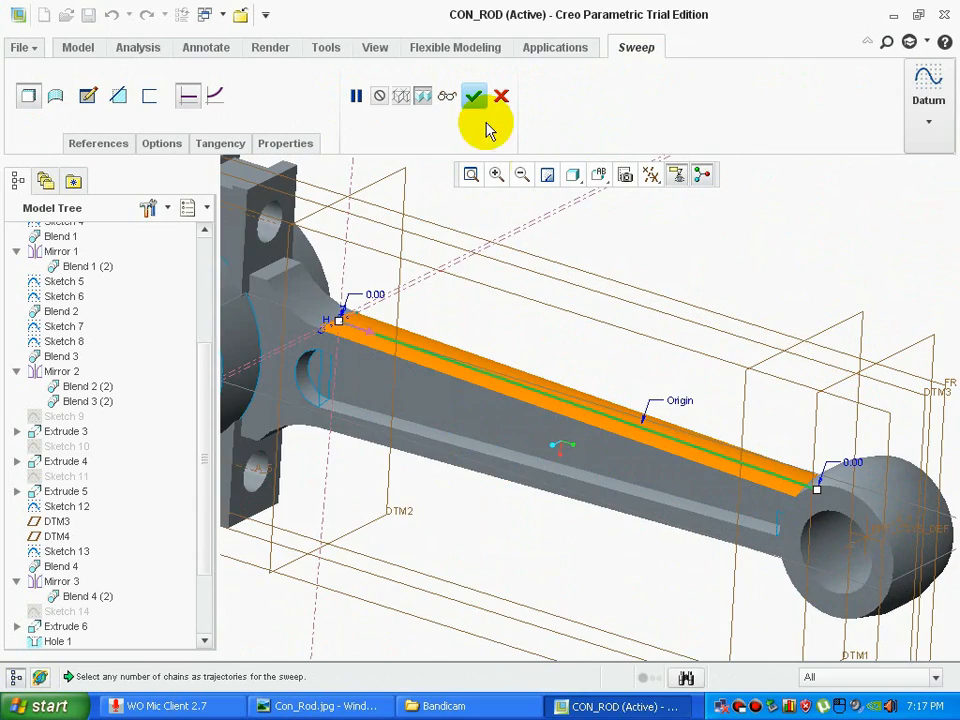
pyautogui.click(476, 98)
# - Start a sketch on the FRONT plane and orient the view parallel to the sketch plane
pyautogui.moveTo(500, 330)
pyautogui.mouseDown(button='middle')
pyautogui.moveTo(478, 315)
pyautogui.moveTo(499, 306)
pyautogui.mouseUp(button='middle')
pyautogui.scroll(-4, 297, 350)
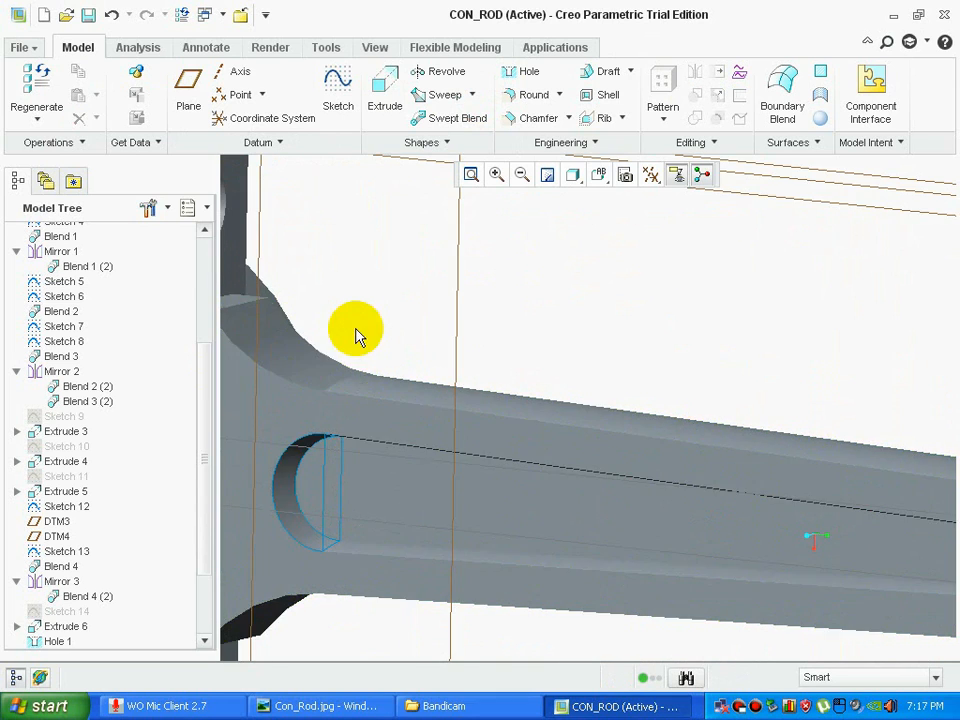
pyautogui.scroll(5, 350, 330)
pyautogui.moveTo(414, 214); pyautogui.dragTo(375, 240, button='middle')
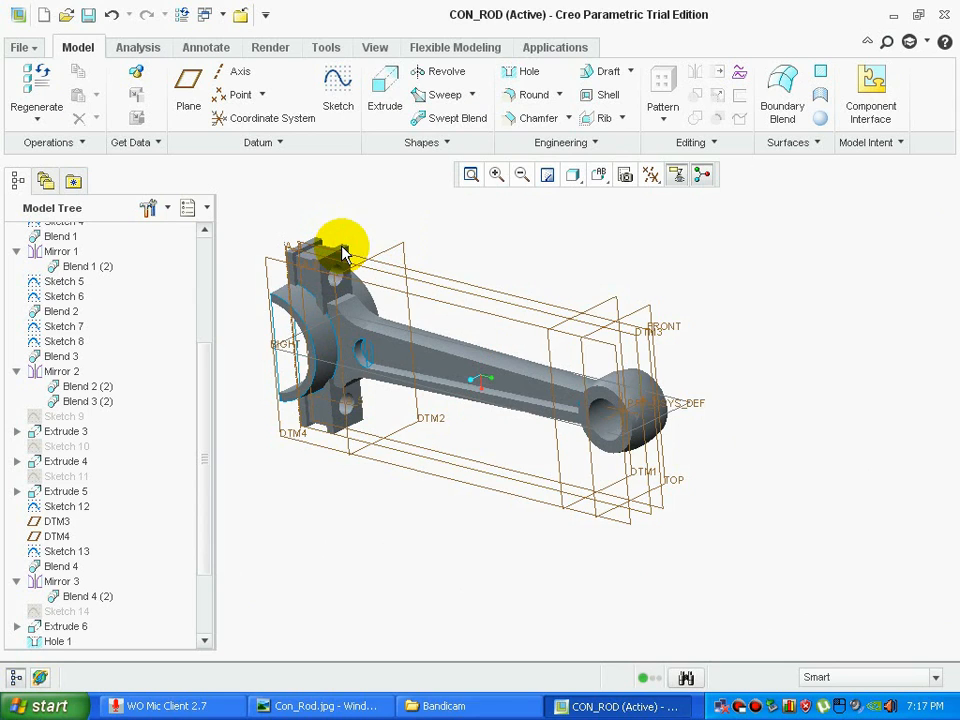
pyautogui.click(668, 334)
pyautogui.moveTo(572, 285)
pyautogui.mouseDown(button='middle')
pyautogui.moveTo(553, 246)
pyautogui.moveTo(555, 275)
pyautogui.mouseUp(button='middle')
pyautogui.scroll(-3, 324, 272)
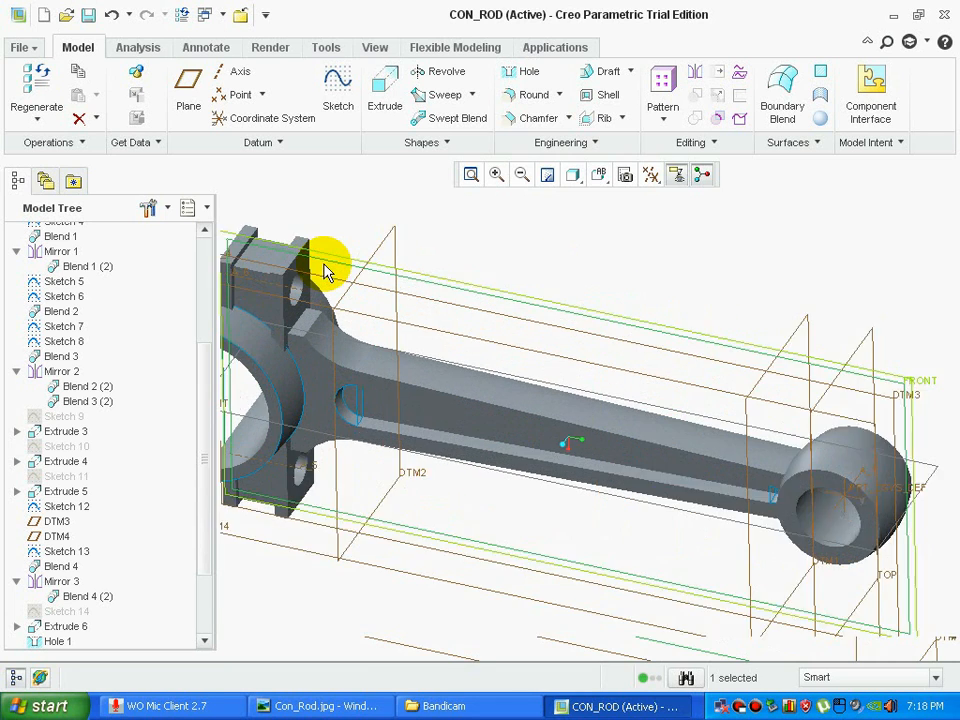
pyautogui.moveTo(451, 256)
pyautogui.mouseDown(button='middle')
pyautogui.moveTo(461, 249)
pyautogui.moveTo(448, 241)
pyautogui.mouseUp(button='middle')
pyautogui.scroll(-2, 447, 242)
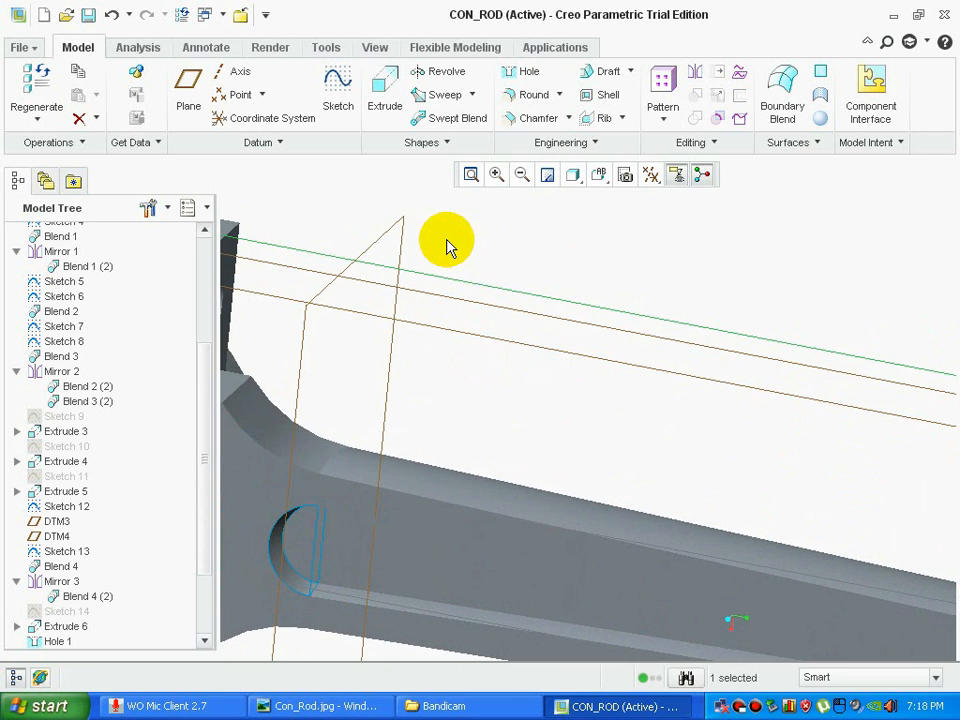
pyautogui.click(343, 112)
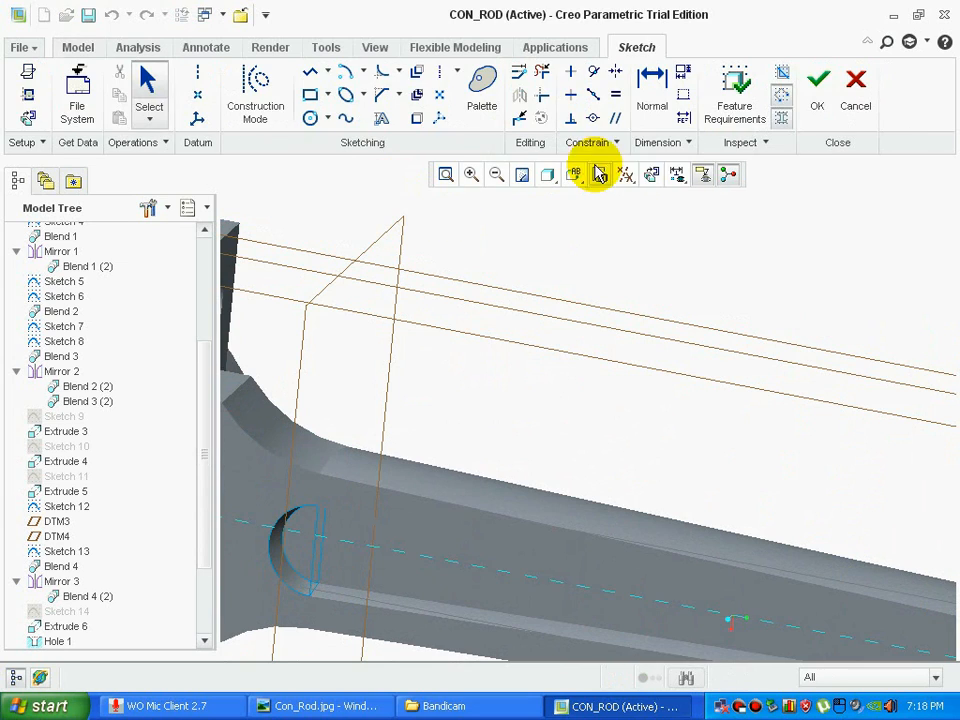
pyautogui.click(650, 178)
pyautogui.scroll(-4, 420, 350)
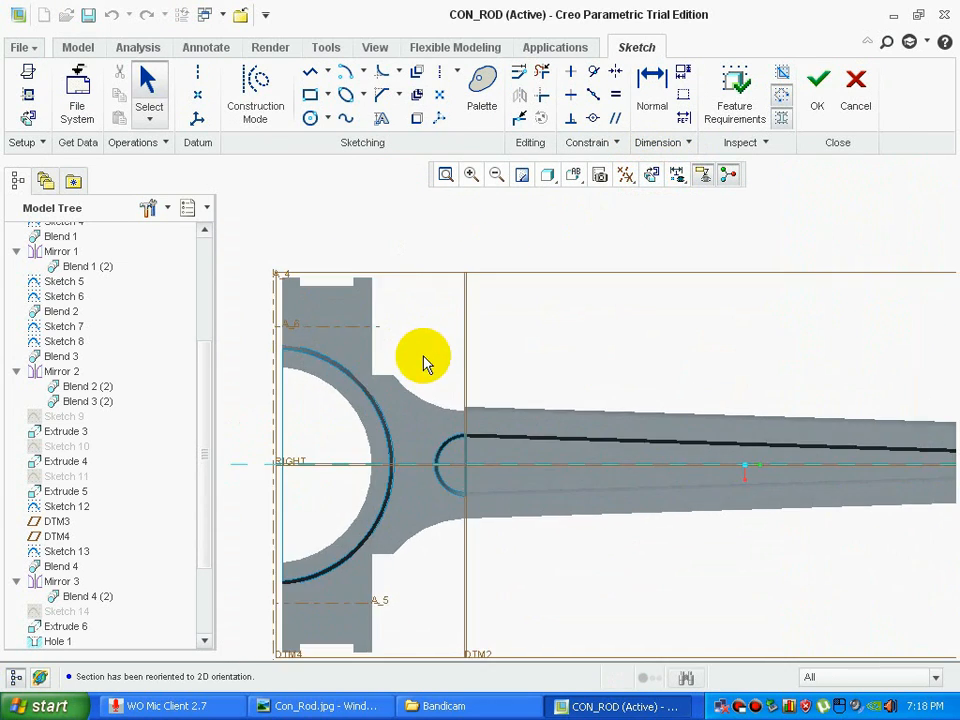
# - Add reference dimensions to the concave edge between the big end and the shank and to the edge at its big-end side
pyautogui.moveTo(450, 386)
pyautogui.mouseDown(button='middle')
pyautogui.moveTo(433, 369)
pyautogui.moveTo(422, 405)
pyautogui.mouseUp(button='middle')
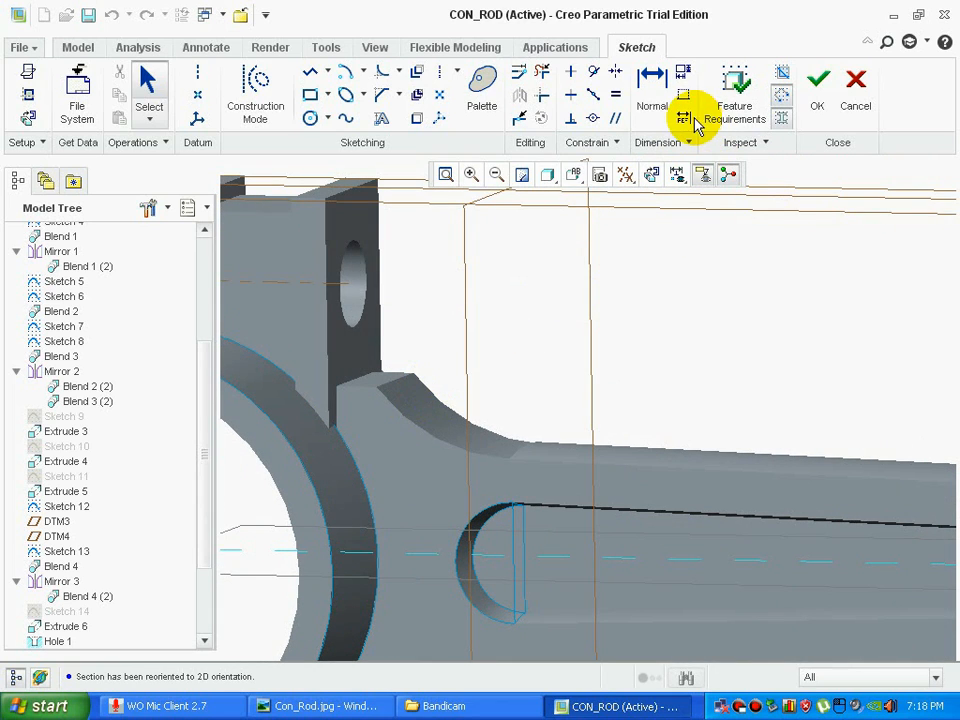
pyautogui.click(690, 119)
pyautogui.click(437, 418)
pyautogui.middleClick(469, 375)
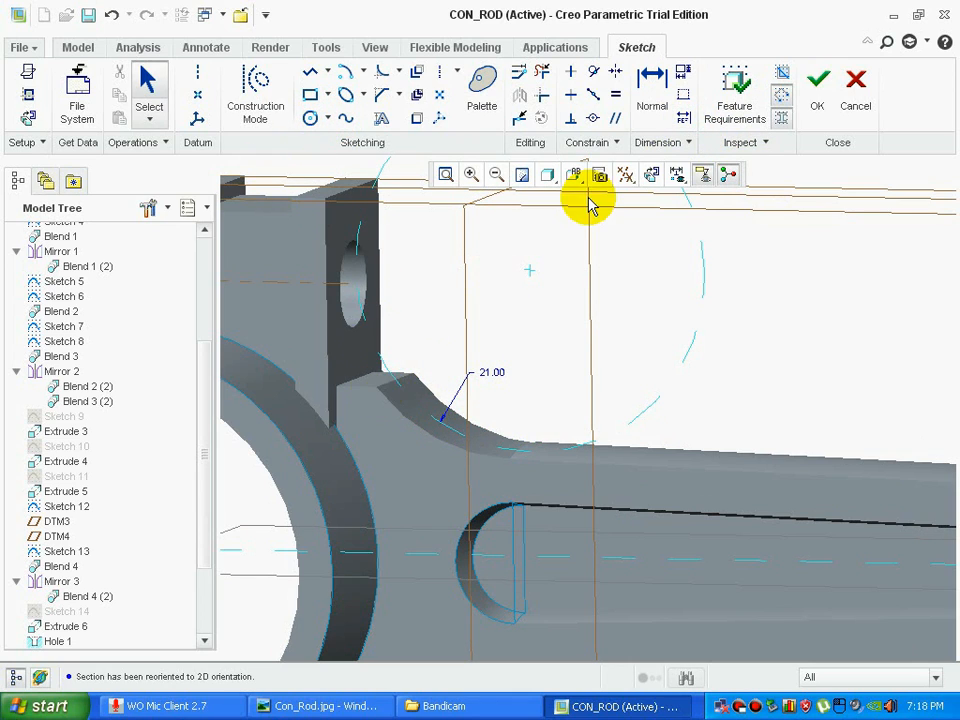
pyautogui.click(679, 118)
pyautogui.click(381, 389)
pyautogui.middleClick(505, 362)
pyautogui.moveTo(508, 360)
pyautogui.mouseDown(button='middle')
pyautogui.moveTo(522, 398)
pyautogui.moveTo(510, 626)
pyautogui.moveTo(520, 636)
pyautogui.moveTo(522, 598)
pyautogui.mouseUp(button='middle')
pyautogui.moveTo(523, 557); pyautogui.dragTo(435, 581, button='middle')
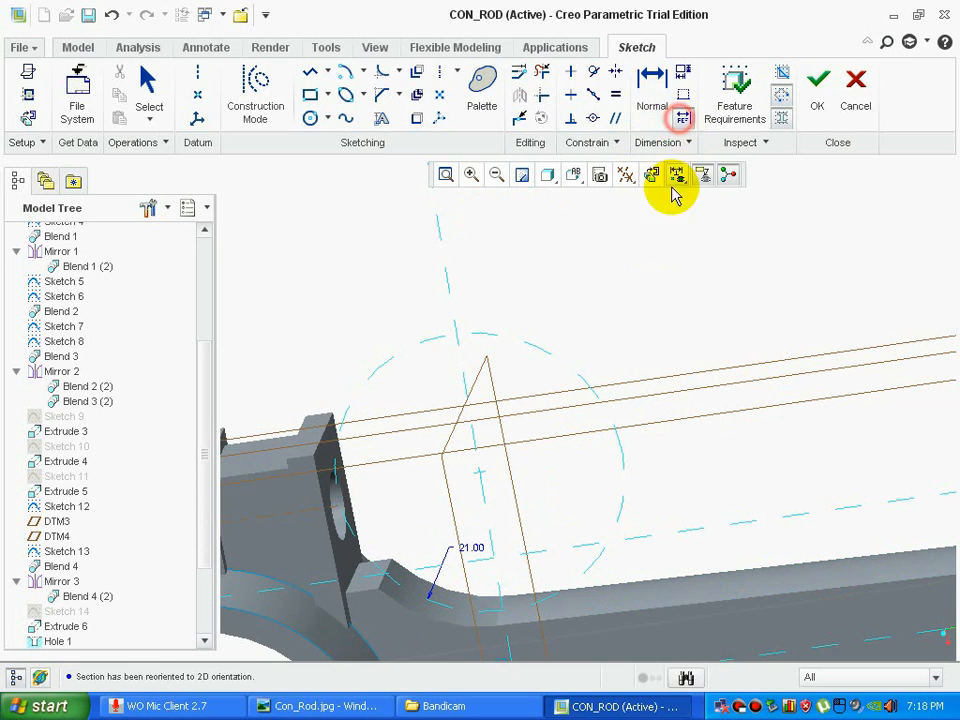
pyautogui.moveTo(664, 260); pyautogui.dragTo(671, 243, button='middle')
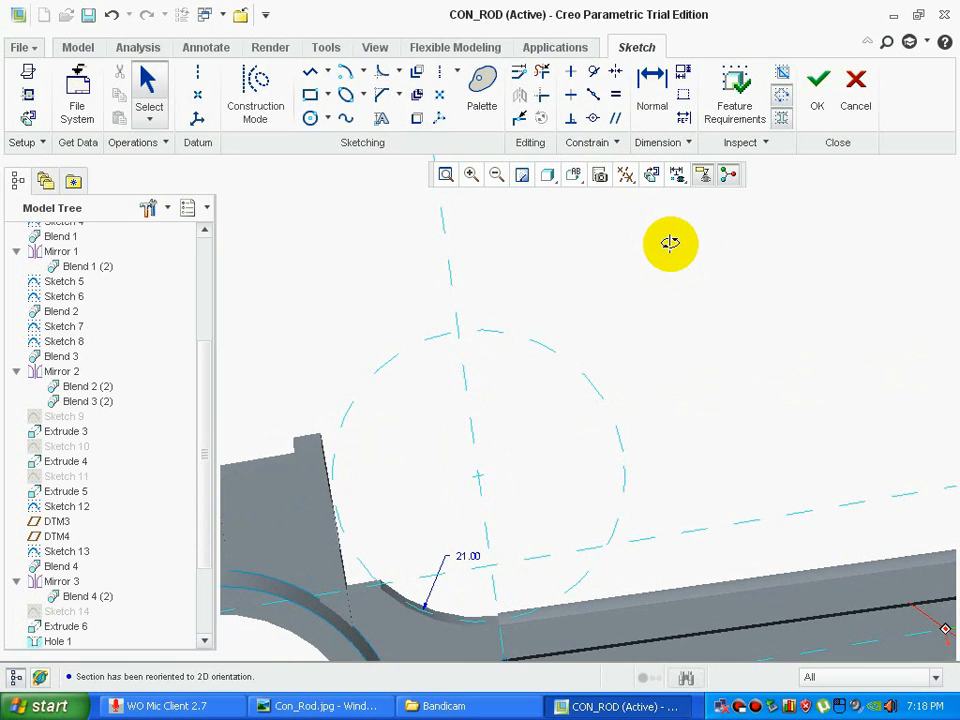
# - Sketch a centre-and-ends arc along the concave transition edge from DTM2 to its big-end corner, and finish the sketch
pyautogui.click(345, 75)
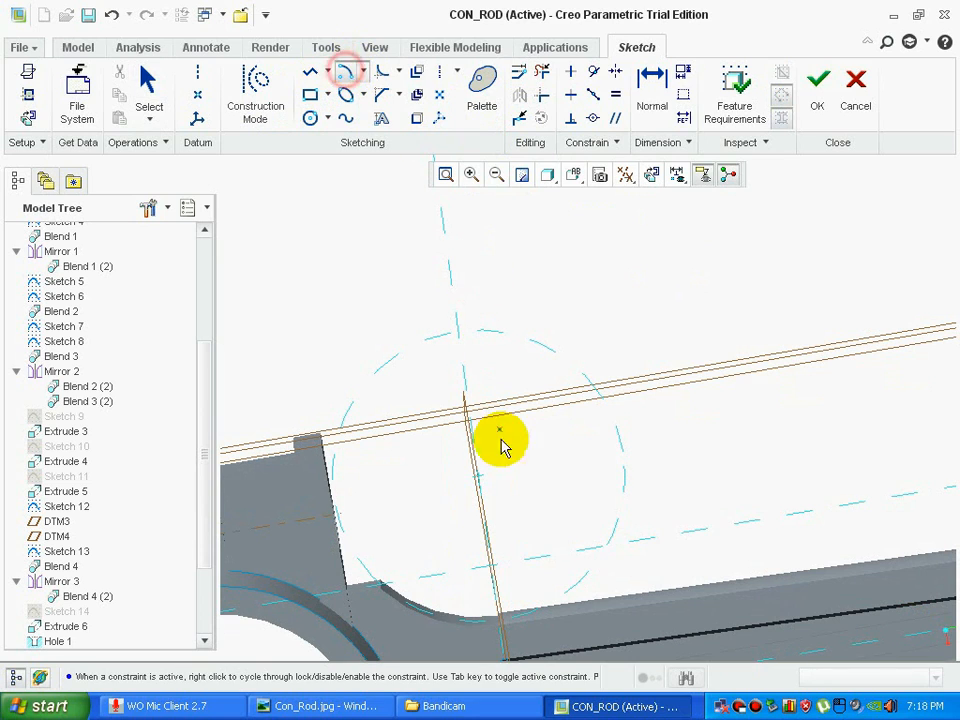
pyautogui.click(484, 474)
pyautogui.click(499, 622)
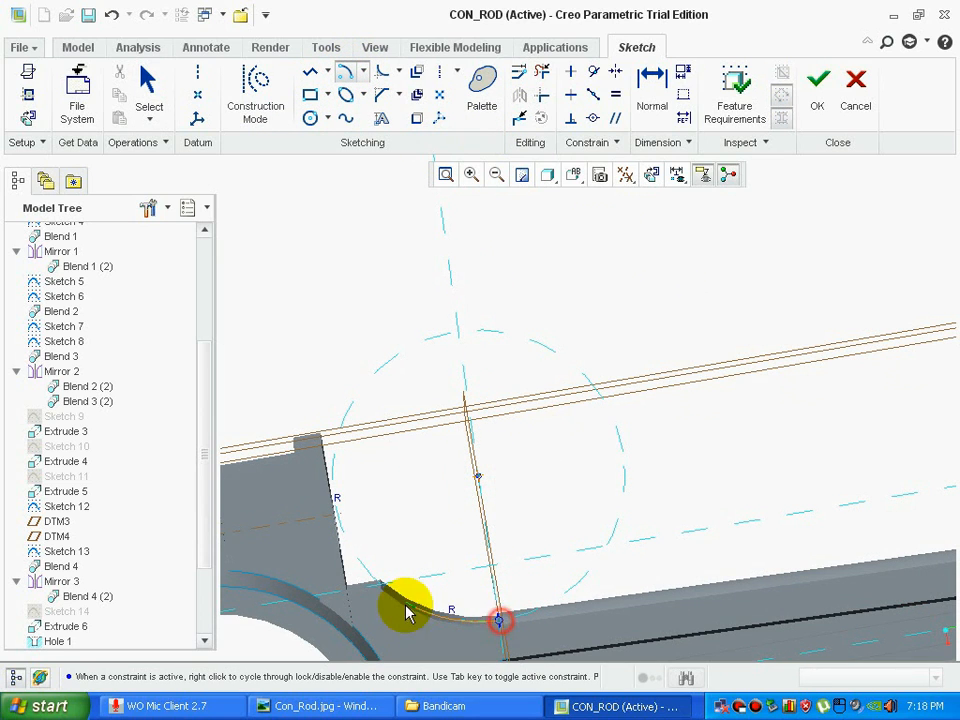
pyautogui.click(371, 586)
pyautogui.middleClick(410, 565)
pyautogui.moveTo(410, 565); pyautogui.dragTo(542, 525, button='middle')
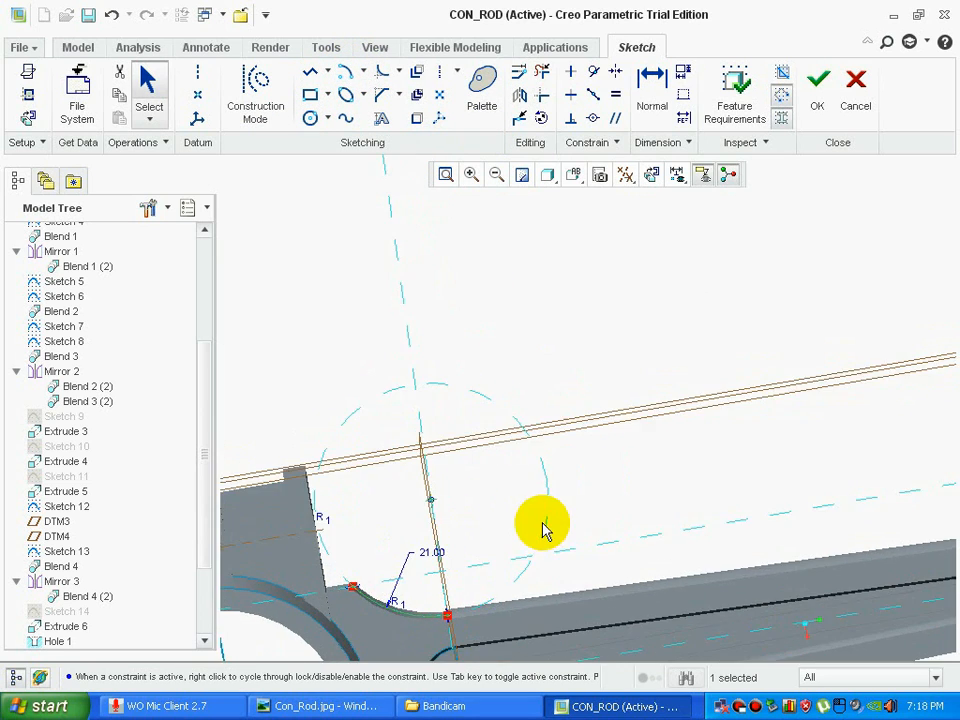
pyautogui.click(817, 108)
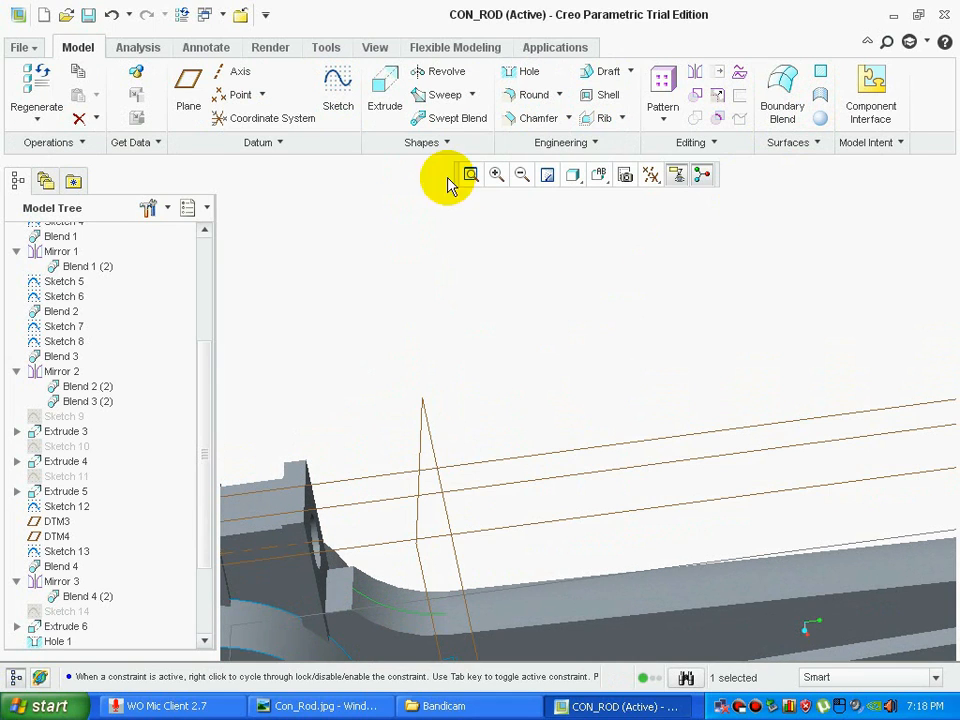
# - Start a Sweep along the transition arc and open its section sketch
pyautogui.click(443, 93)
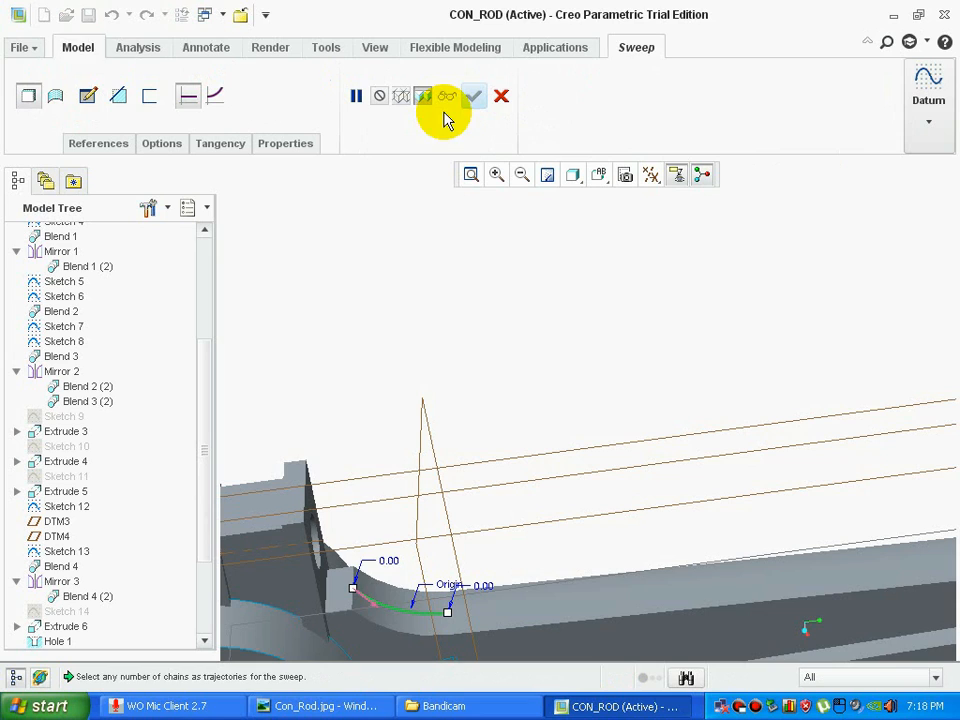
pyautogui.click(352, 587)
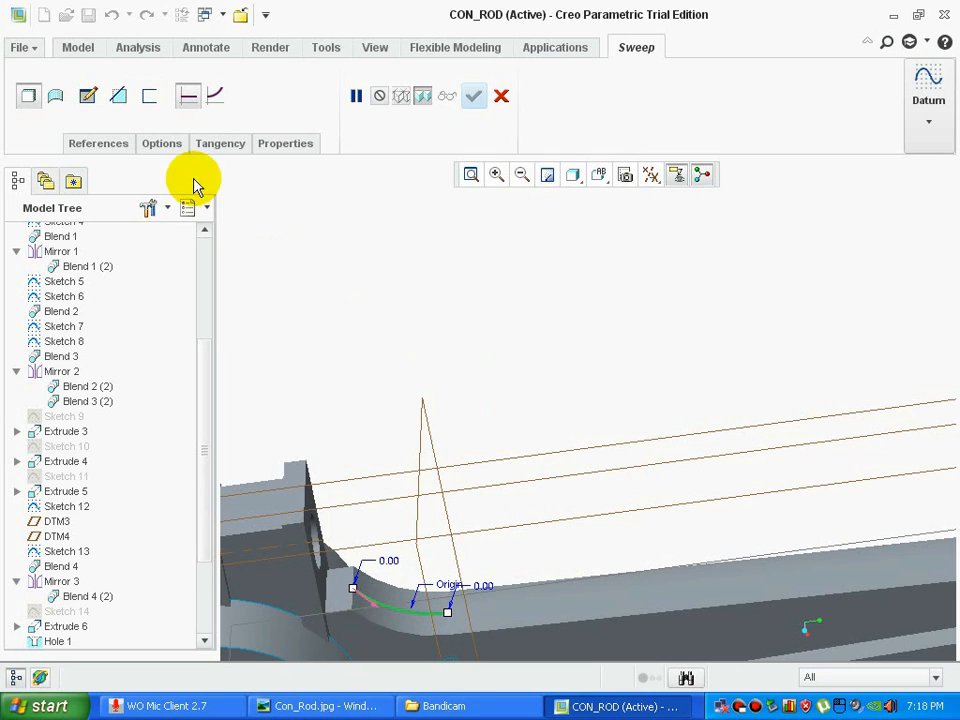
pyautogui.click(90, 96)
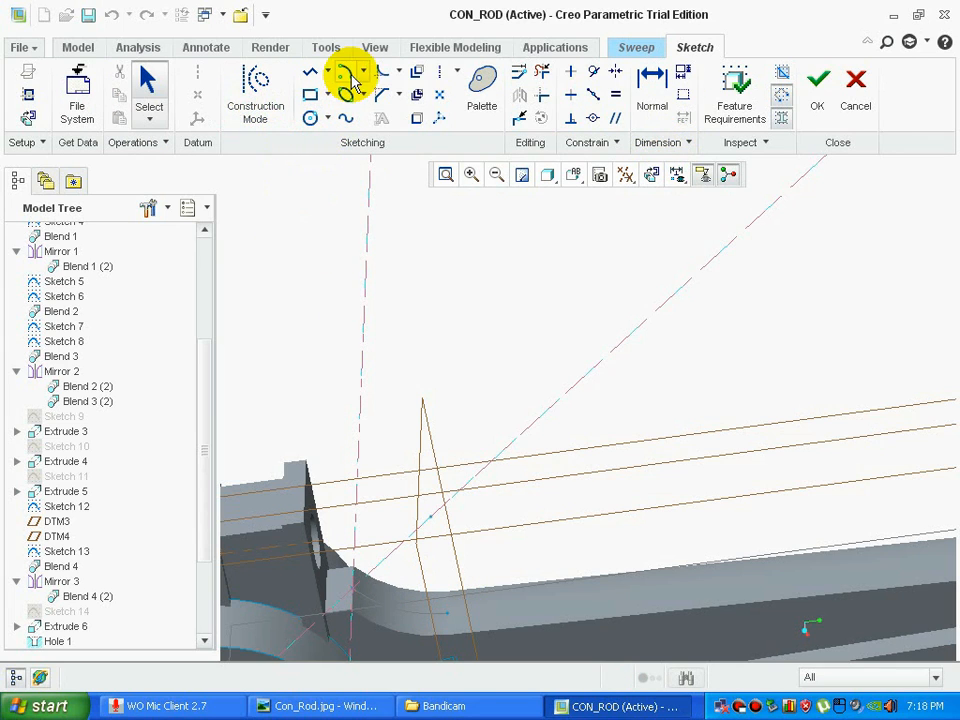
# - Try a horizontal centreline in the section, offset 1 mm from the horizontal reference
pyautogui.click(441, 72)
pyautogui.click(358, 545)
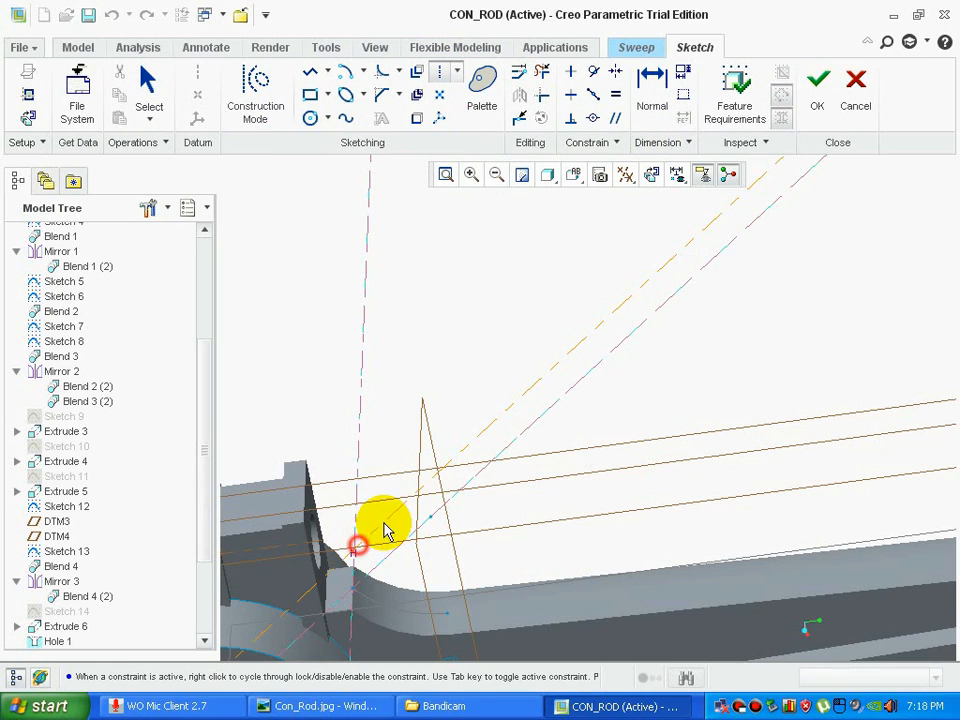
pyautogui.click(390, 516)
pyautogui.middleClick(386, 477)
pyautogui.click(361, 568)
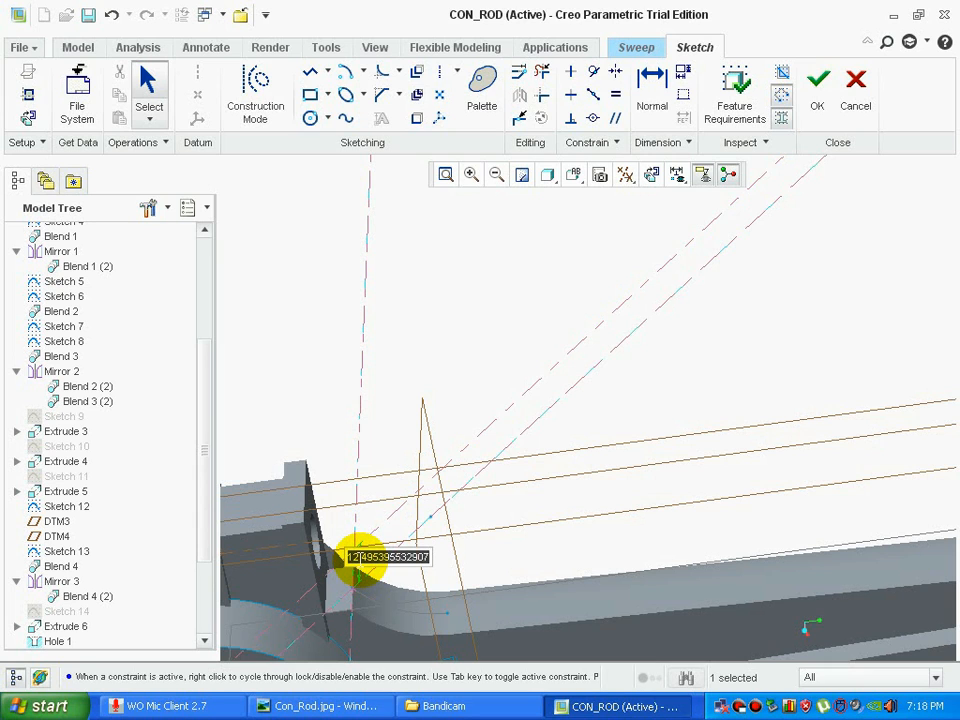
pyautogui.moveTo(358, 558); pyautogui.dragTo(400, 583)
pyautogui.moveTo(405, 583); pyautogui.dragTo(422, 512, button='middle')
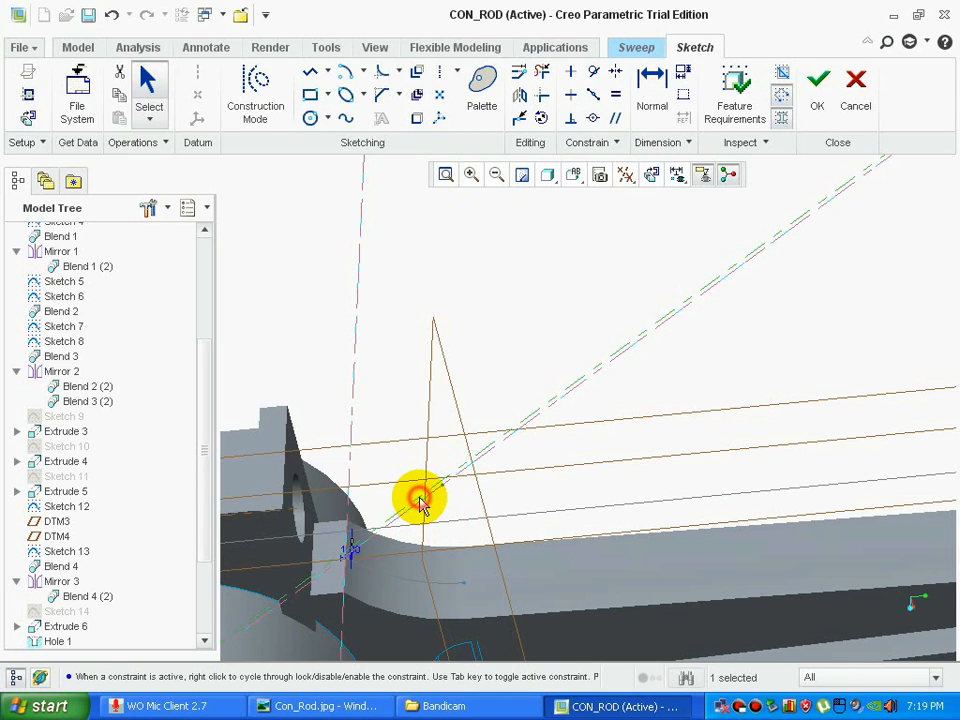
# - Add a vertical centreline beside the section's vertical reference and set its offset to 1 mm
pyautogui.click(440, 73)
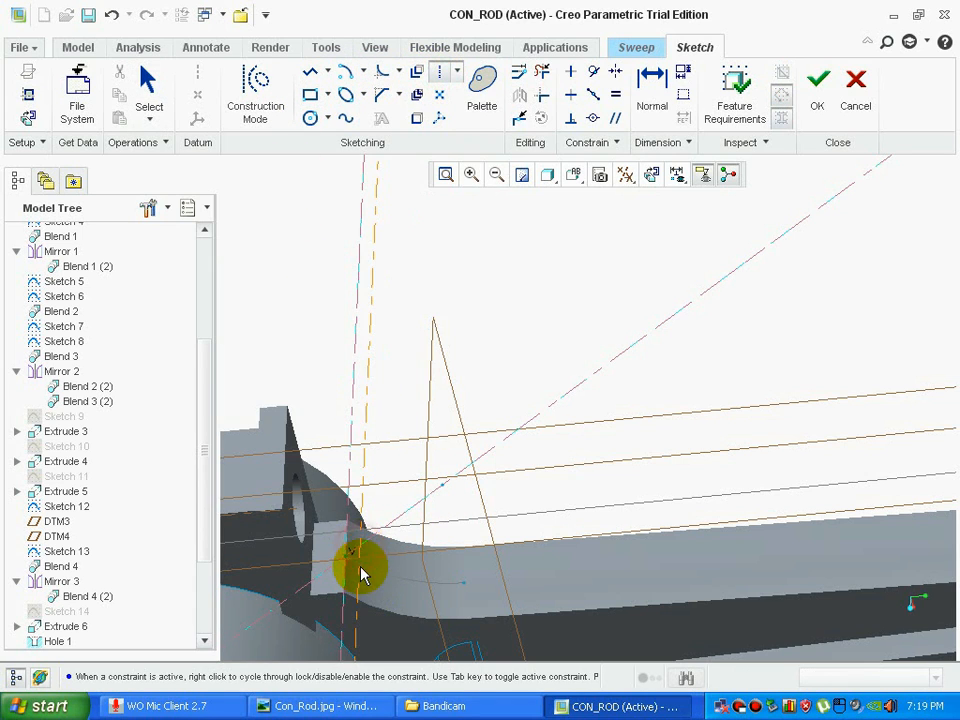
pyautogui.click(380, 424)
pyautogui.middleClick(380, 424)
pyautogui.scroll(-3, 358, 562)
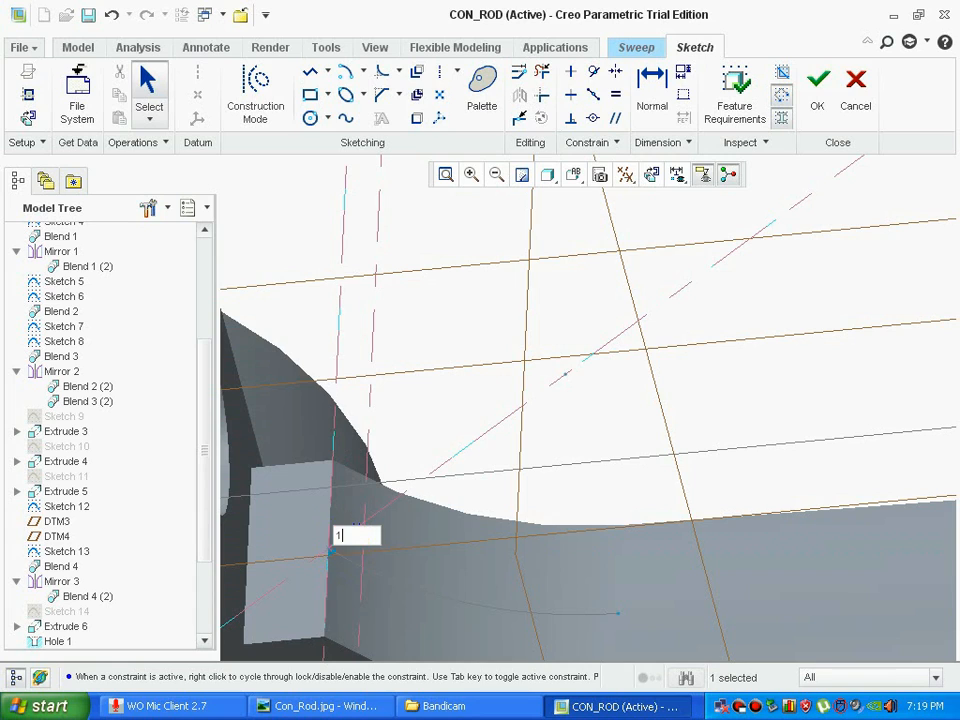
pyautogui.press('Return')
pyautogui.scroll(1, 415, 516)
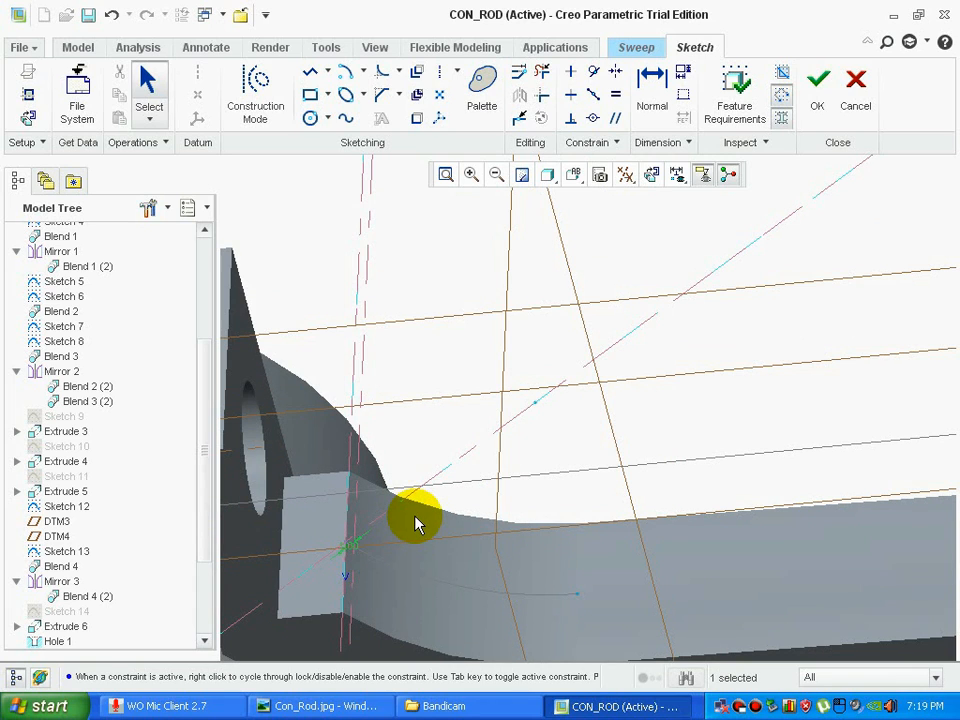
# - Draw a line along the section's vertical reference, extending either side of the horizontal reference, and set its length to 14 mm
pyautogui.click(313, 80)
pyautogui.scroll(-1, 390, 531)
pyautogui.click(308, 493)
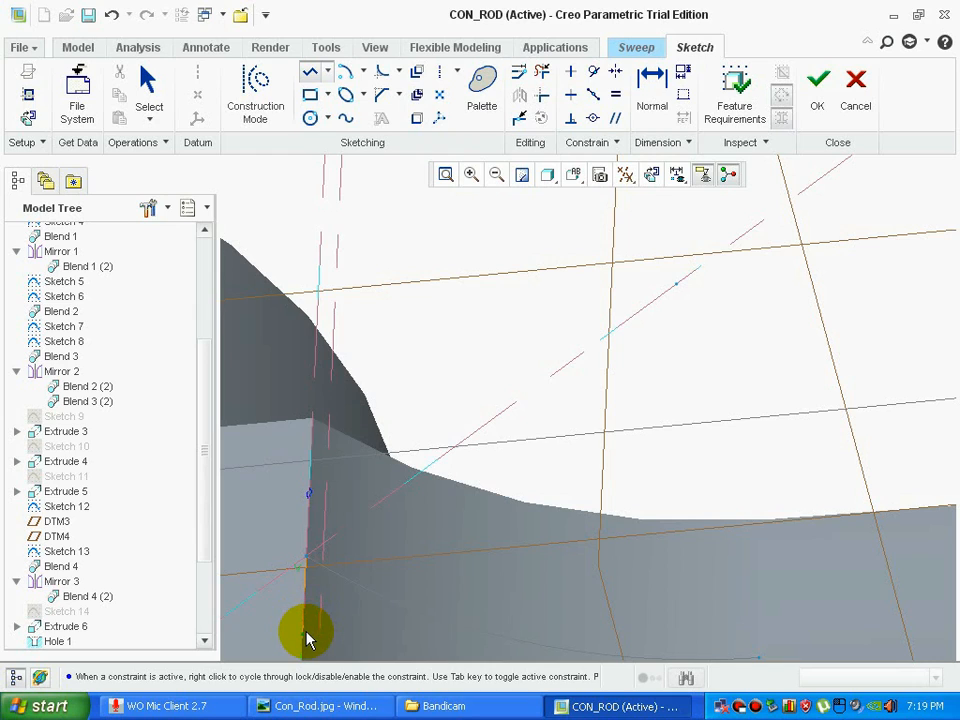
pyautogui.click(306, 632)
pyautogui.middleClick(340, 600)
pyautogui.middleClick(340, 600)
pyautogui.click(295, 557)
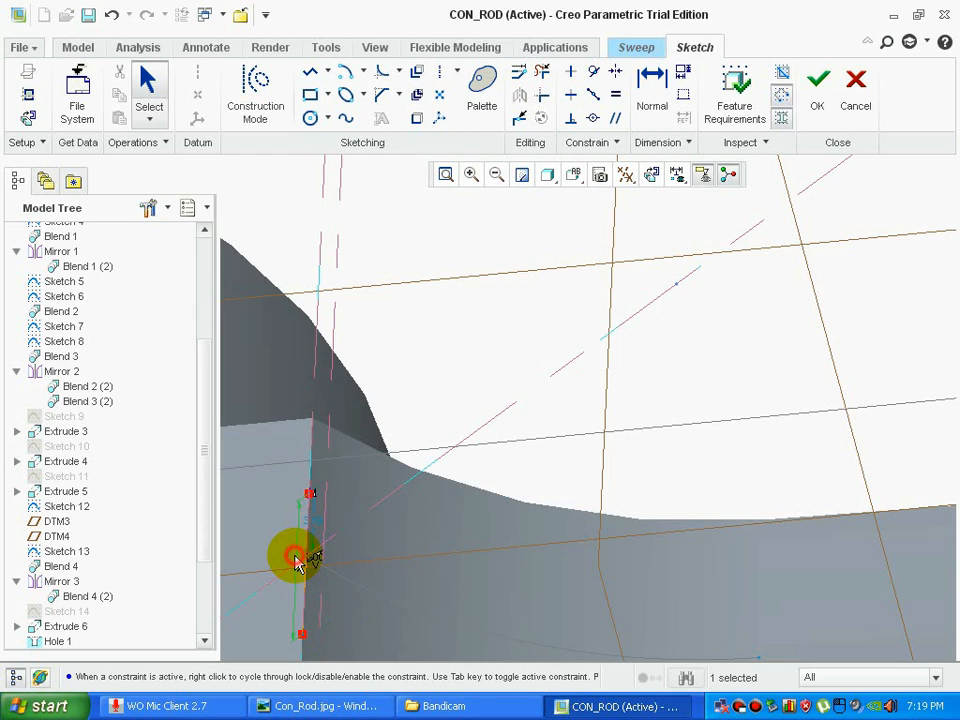
pyautogui.click(297, 563)
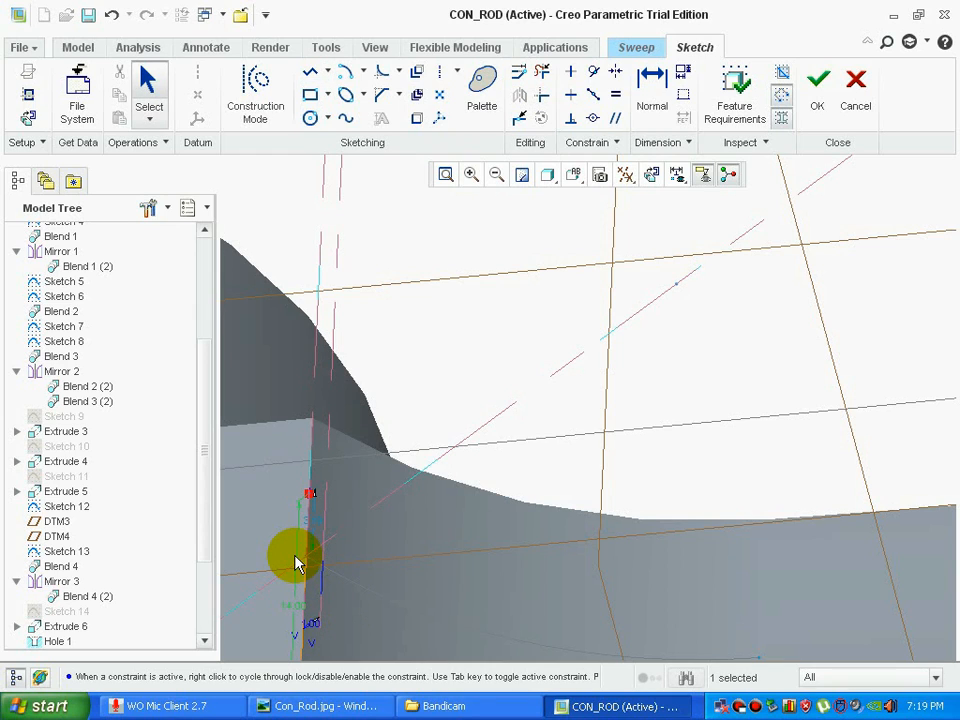
pyautogui.moveTo(297, 563); pyautogui.dragTo(361, 560, button='middle')
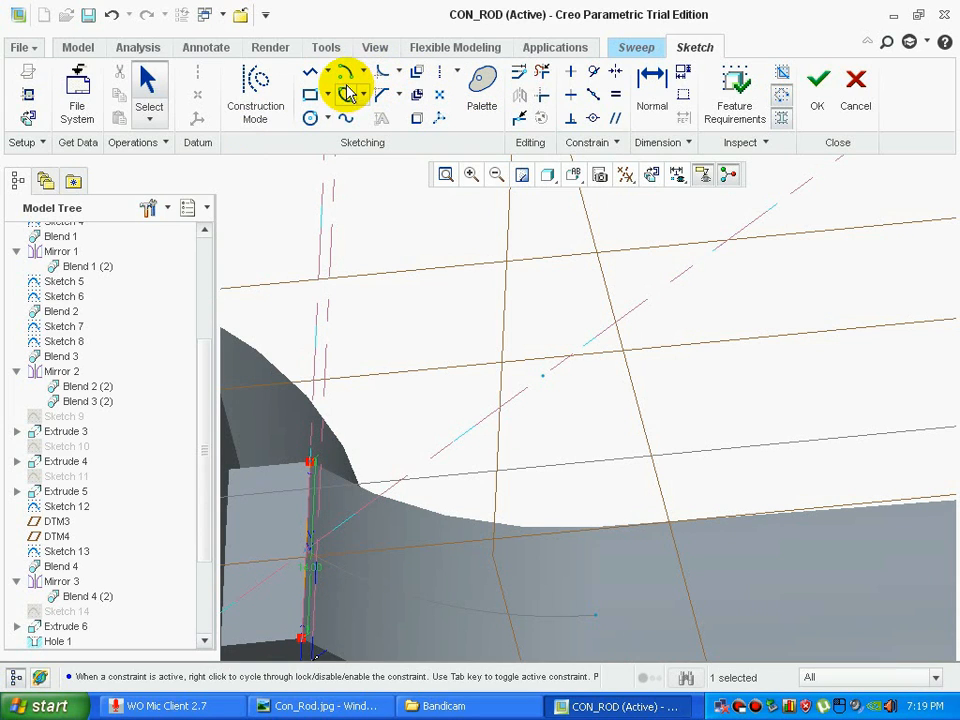
# - Close the section with a spline between the line's ends, bulging to the 1 mm offset centreline, and complete the sweep
pyautogui.click(346, 118)
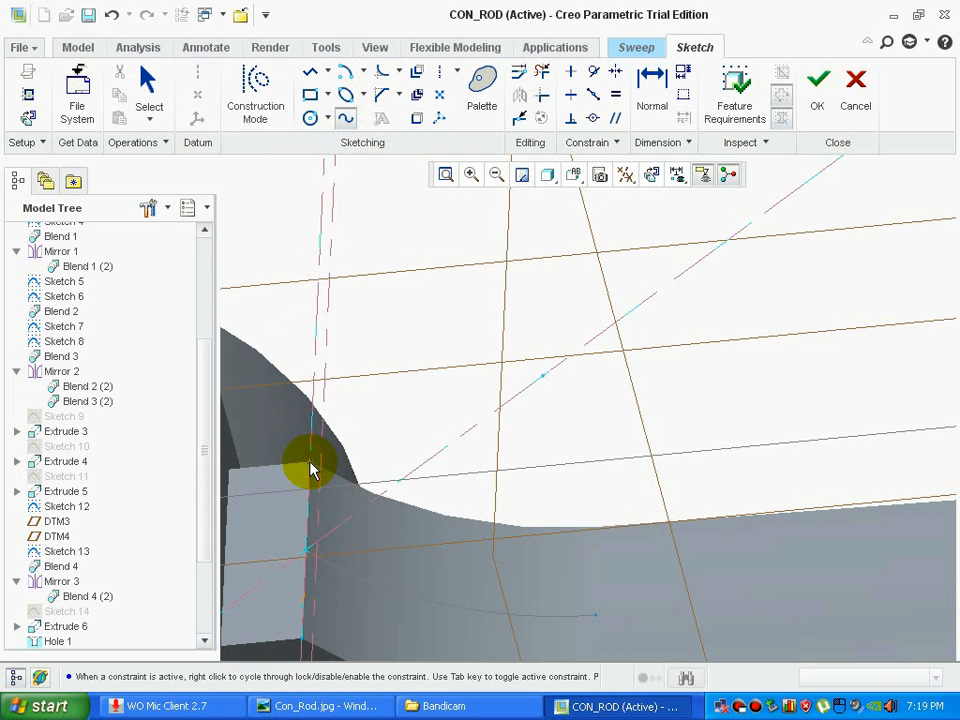
pyautogui.click(310, 464)
pyautogui.click(316, 541)
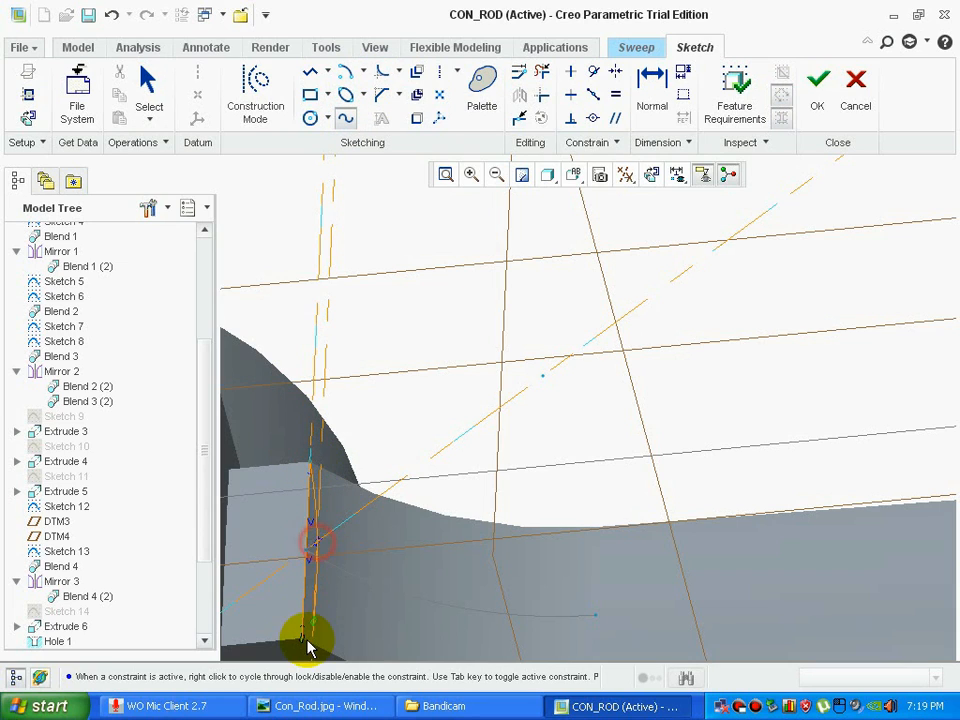
pyautogui.middleClick(303, 645)
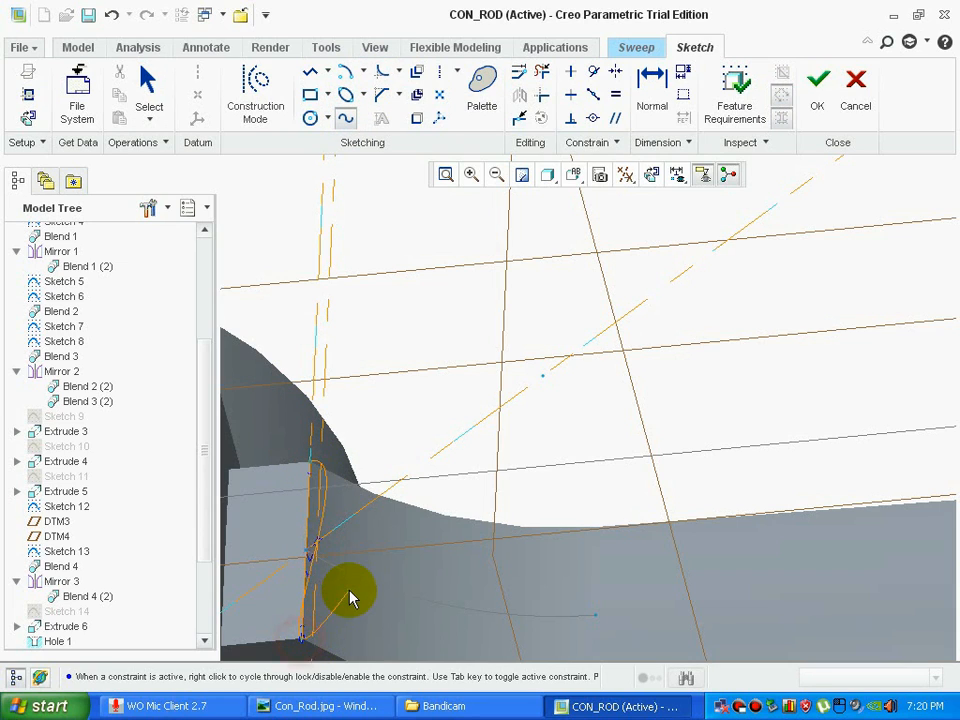
pyautogui.click(816, 92)
pyautogui.moveTo(624, 388)
pyautogui.mouseDown(button='middle')
pyautogui.moveTo(604, 371)
pyautogui.moveTo(639, 365)
pyautogui.moveTo(576, 343)
pyautogui.moveTo(589, 326)
pyautogui.mouseUp(button='middle')
pyautogui.click(474, 96)
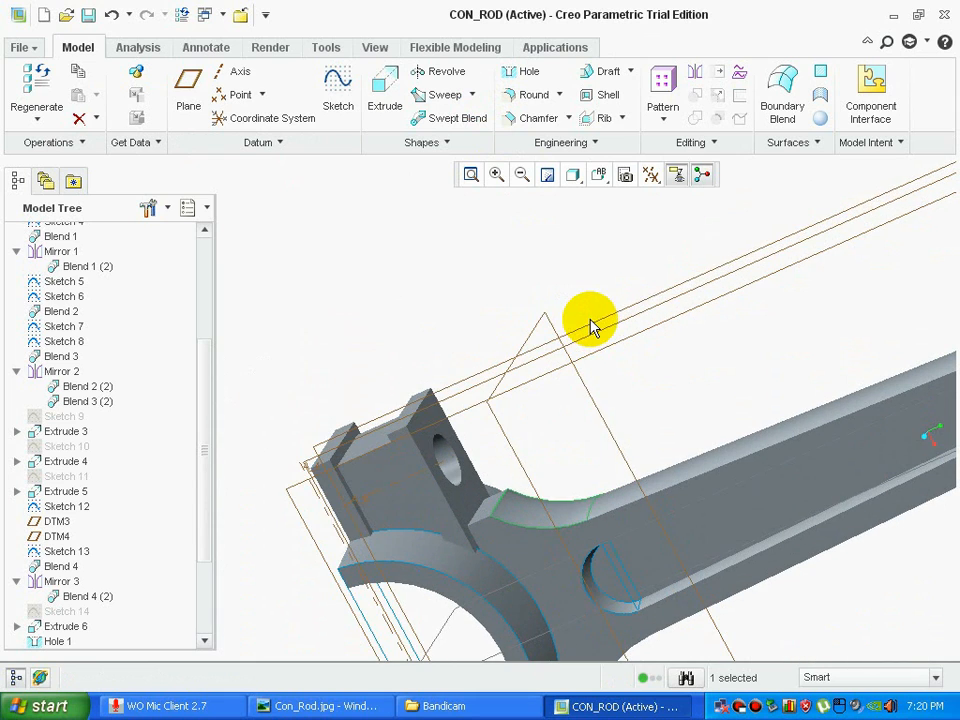
# - Mirror Sweep 2 and Sweep 3 about the RIGHT datum plane
pyautogui.scroll(-3, 56, 632)
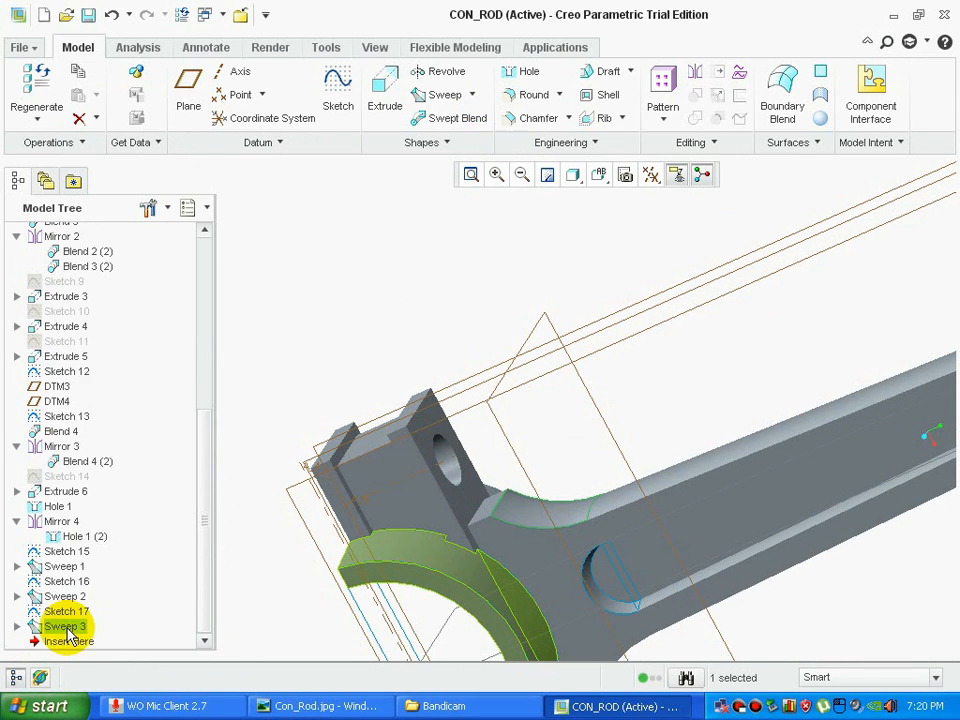
pyautogui.keyDown('ctrl'); pyautogui.click(71, 598); pyautogui.keyUp('ctrl')
pyautogui.scroll(5, 154, 560)
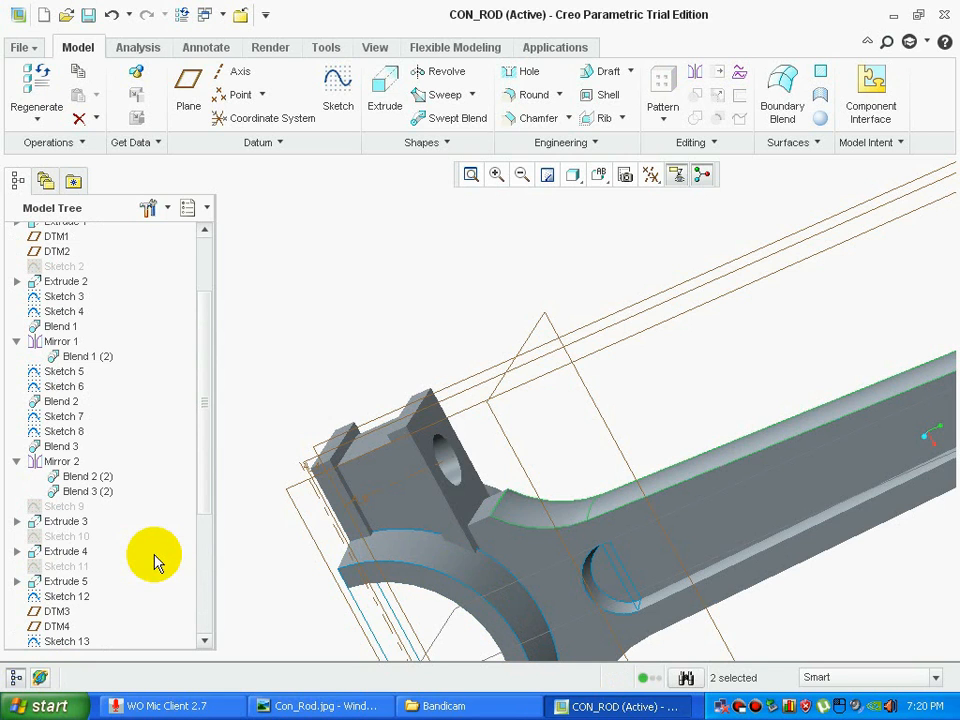
pyautogui.click(690, 73)
pyautogui.scroll(4, 664, 386)
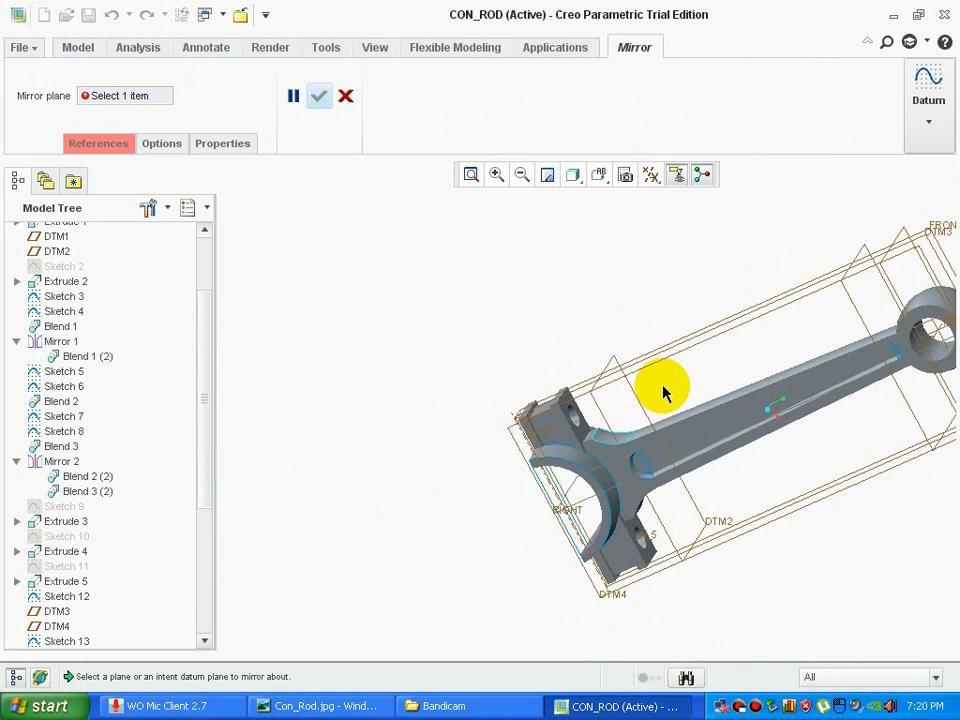
pyautogui.scroll(-2, 817, 340)
pyautogui.scroll(-3, 812, 334)
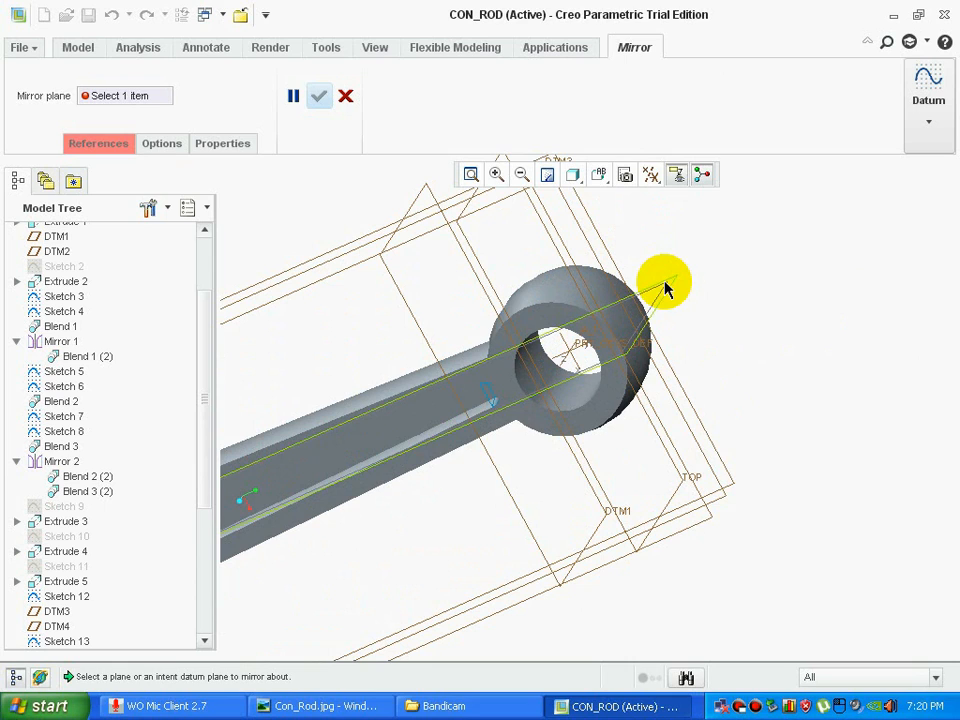
pyautogui.click(667, 289)
pyautogui.scroll(4, 670, 295)
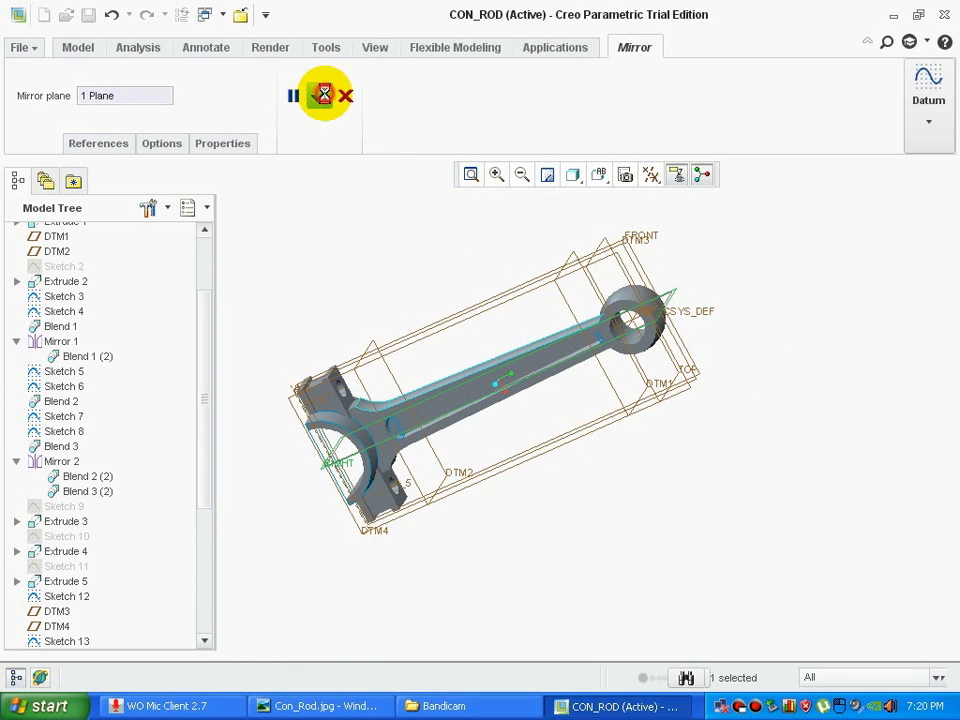
# - Examine the small-end clamp details and the angle of its split in the Con_Rod.jpg drawing against the model's small end
pyautogui.moveTo(505, 542); pyautogui.dragTo(500, 470, button='middle')
pyautogui.click(287, 707)
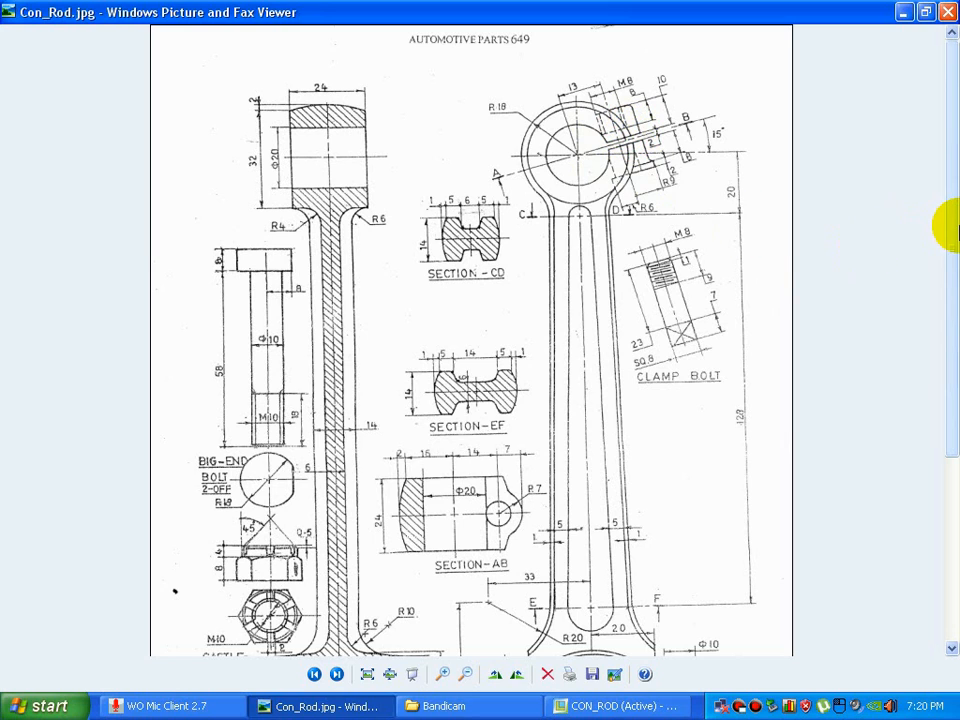
pyautogui.moveTo(956, 232)
pyautogui.mouseDown()
pyautogui.moveTo(957, 290)
pyautogui.moveTo(957, 274)
pyautogui.mouseUp()
pyautogui.scroll(2, 948, 193)
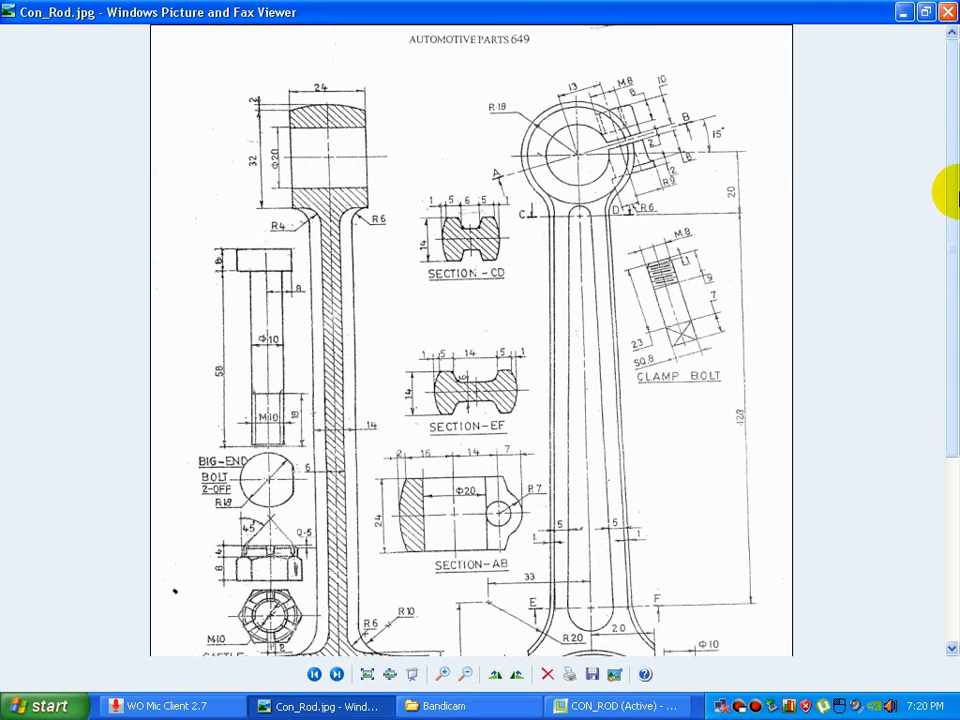
pyautogui.click(615, 705)
pyautogui.scroll(6, 609, 314)
pyautogui.scroll(-4, 617, 233)
pyautogui.moveTo(619, 221)
pyautogui.mouseDown(button='middle')
pyautogui.moveTo(598, 229)
pyautogui.moveTo(628, 231)
pyautogui.moveTo(626, 240)
pyautogui.mouseUp(button='middle')
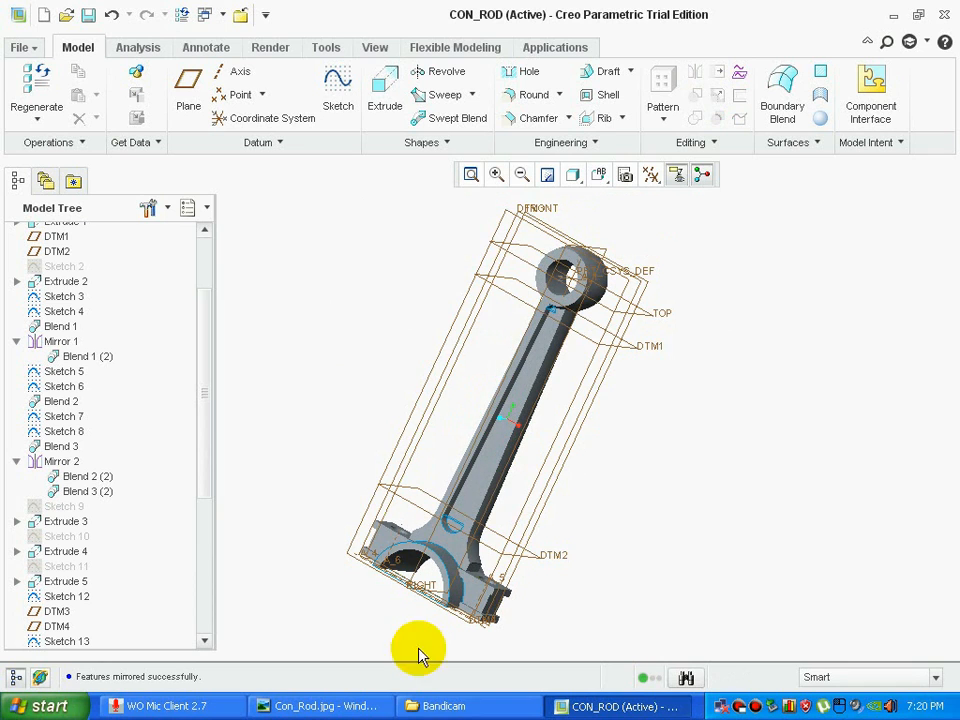
pyautogui.click(320, 706)
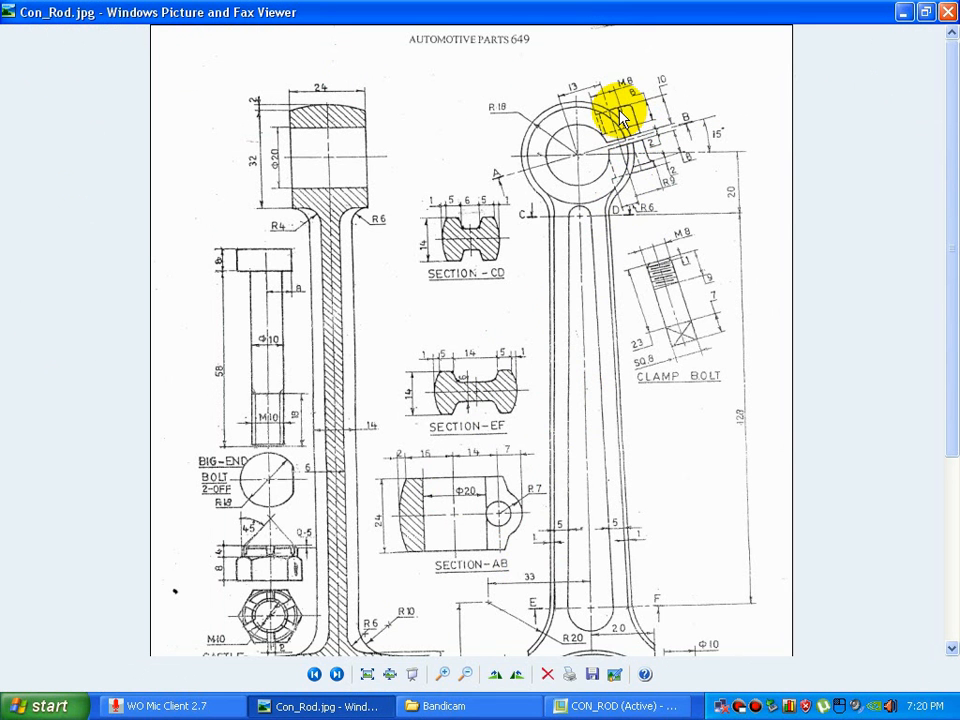
pyautogui.click(614, 706)
pyautogui.scroll(2, 604, 567)
pyautogui.scroll(-3, 625, 358)
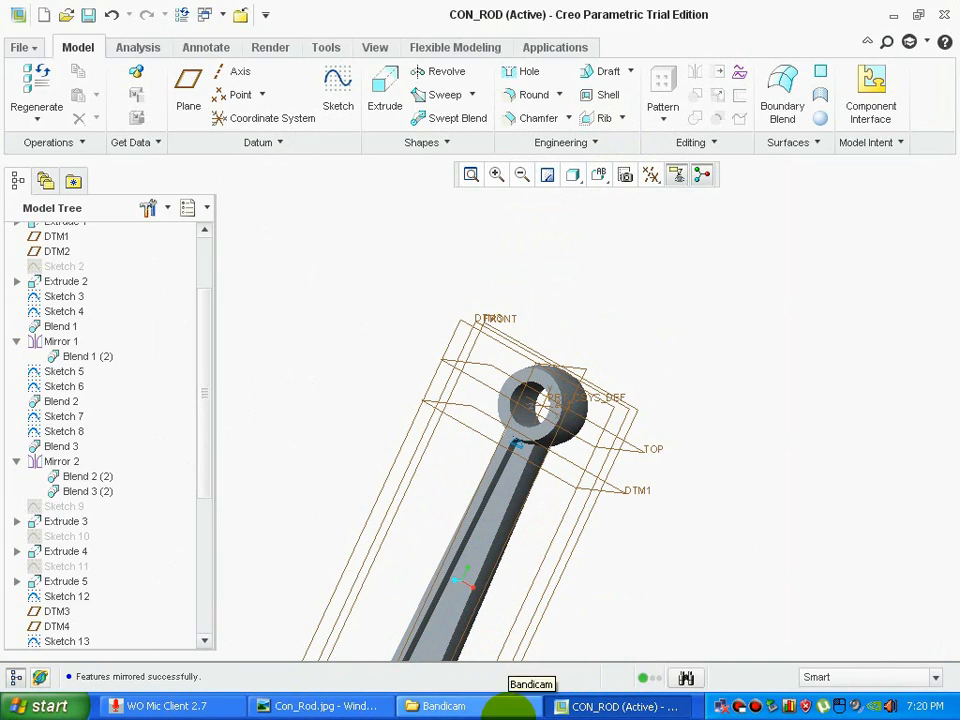
pyautogui.click(505, 706)
pyautogui.click(300, 706)
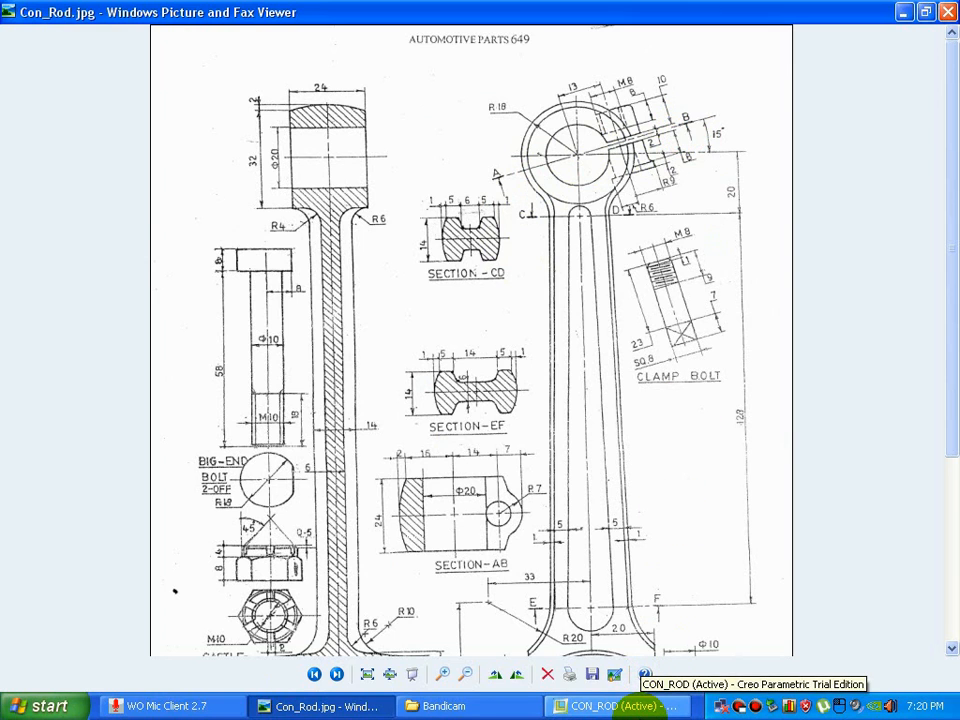
pyautogui.click(632, 704)
# - Create a datum plane through the small-end bore axis A_1, rotated 15° from the TOP plane
pyautogui.click(190, 100)
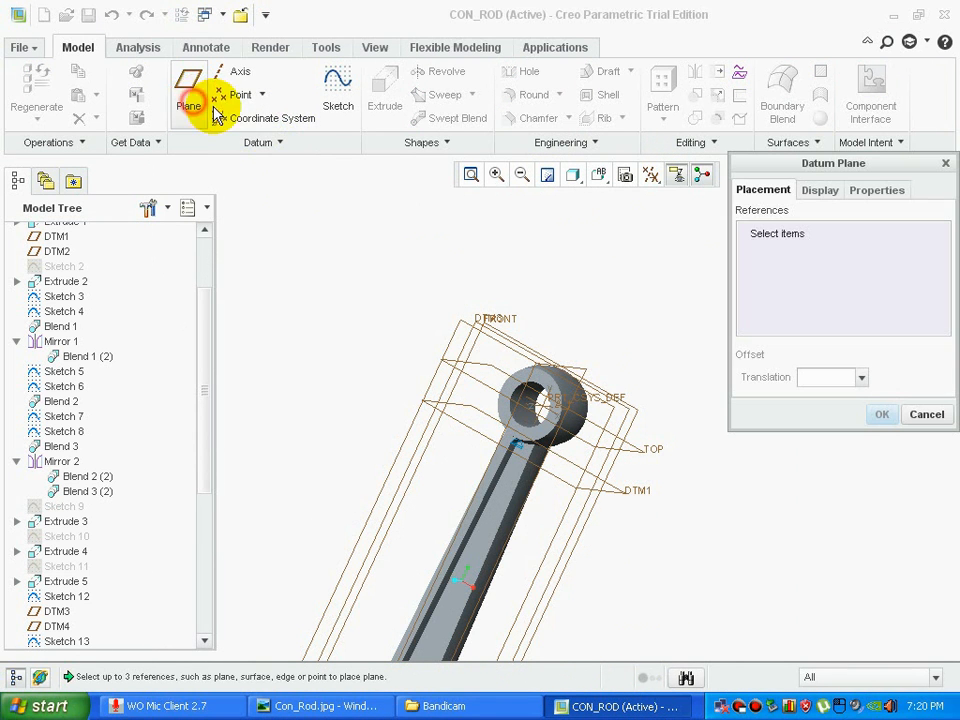
pyautogui.click(478, 390)
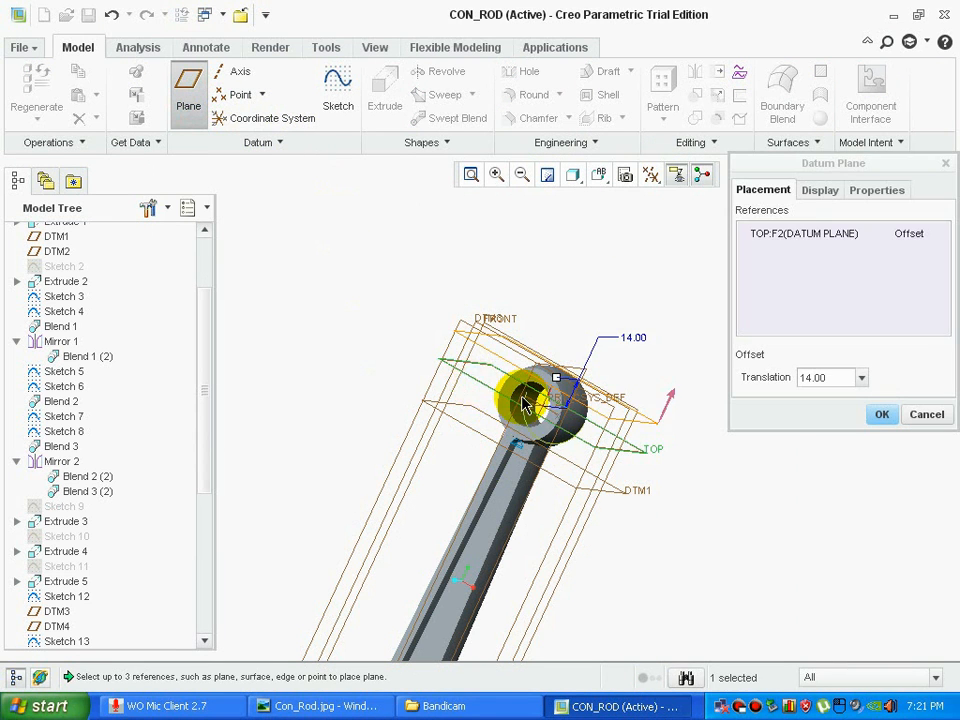
pyautogui.scroll(3, 518, 403)
pyautogui.keyDown('ctrl'); pyautogui.click(553, 424); pyautogui.keyUp('ctrl')
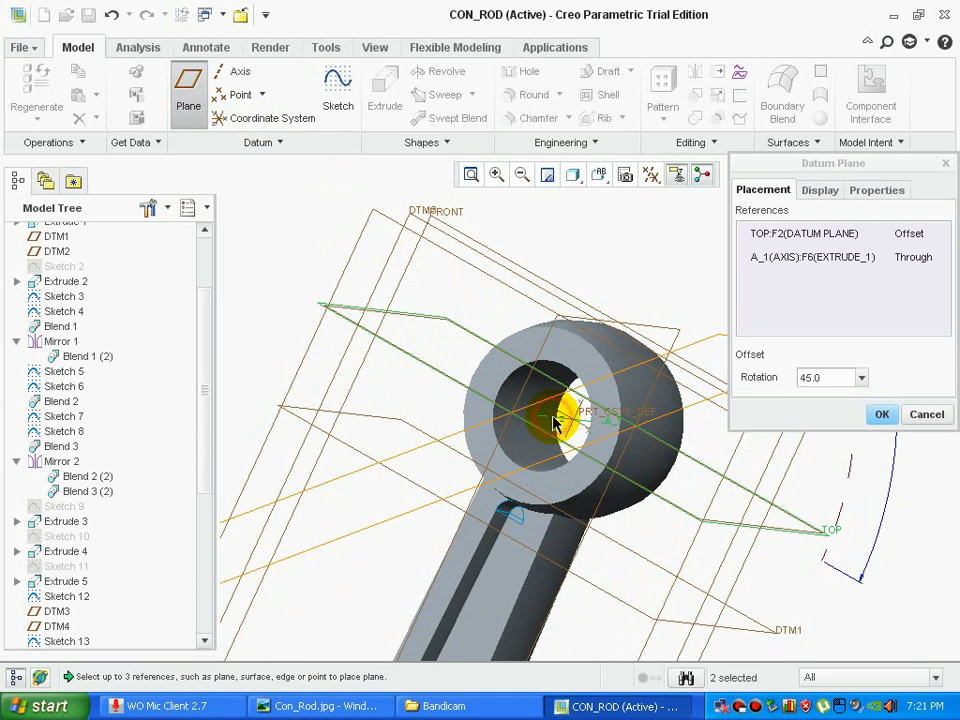
pyautogui.scroll(-4, 562, 448)
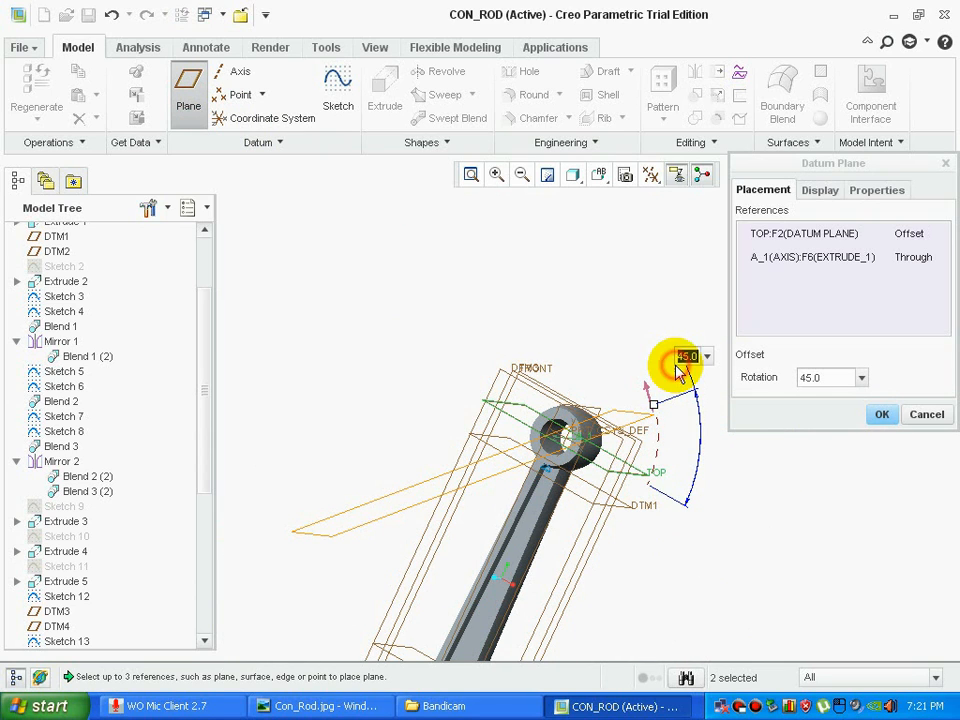
pyautogui.write('0')
pyautogui.press('Return')
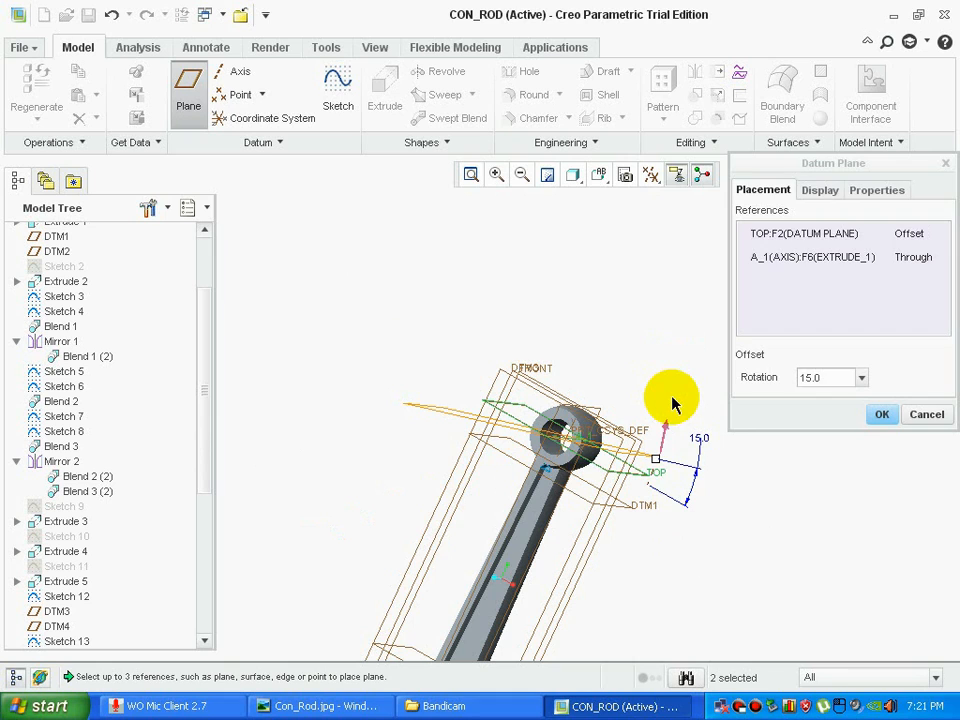
pyautogui.middleClick(671, 398)
pyautogui.moveTo(672, 398)
pyautogui.mouseDown(button='middle')
pyautogui.moveTo(690, 403)
pyautogui.moveTo(679, 407)
pyautogui.mouseUp(button='middle')
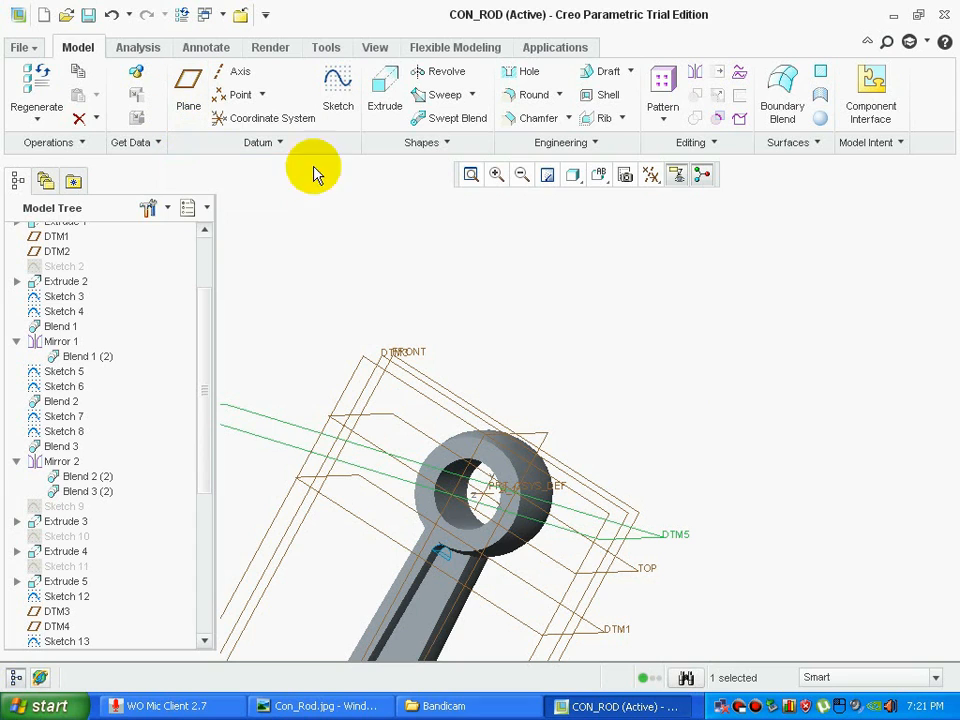
# - Create a datum plane parallel to DTM5, offset about 23.1 mm beyond the small end
pyautogui.click(186, 100)
pyautogui.moveTo(425, 428); pyautogui.dragTo(428, 392)
pyautogui.moveTo(536, 369); pyautogui.dragTo(583, 450, button='middle')
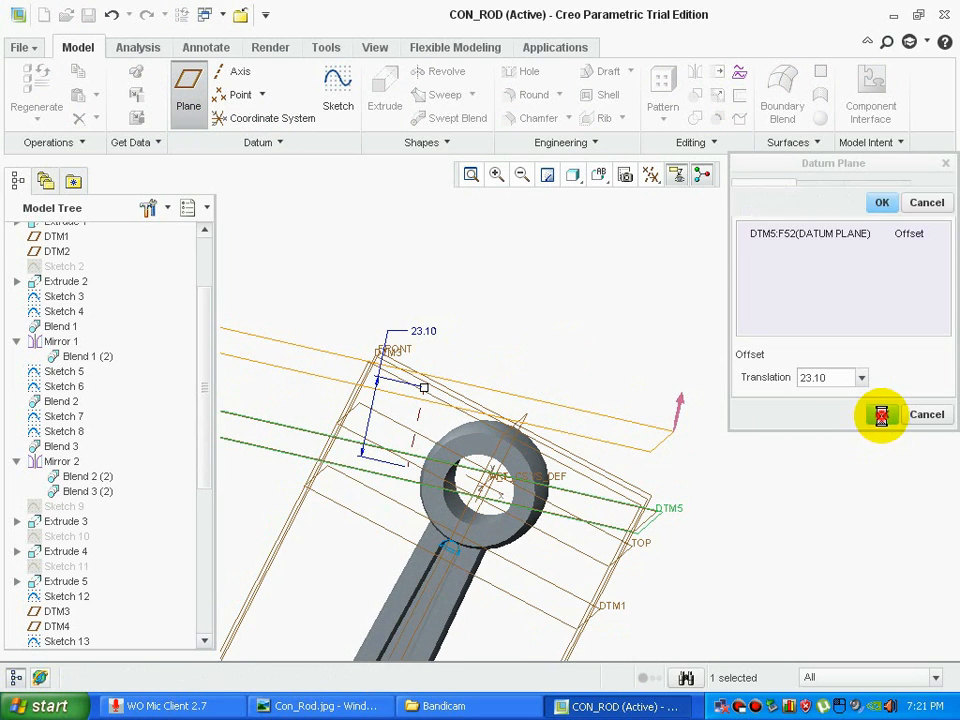
pyautogui.click(881, 415)
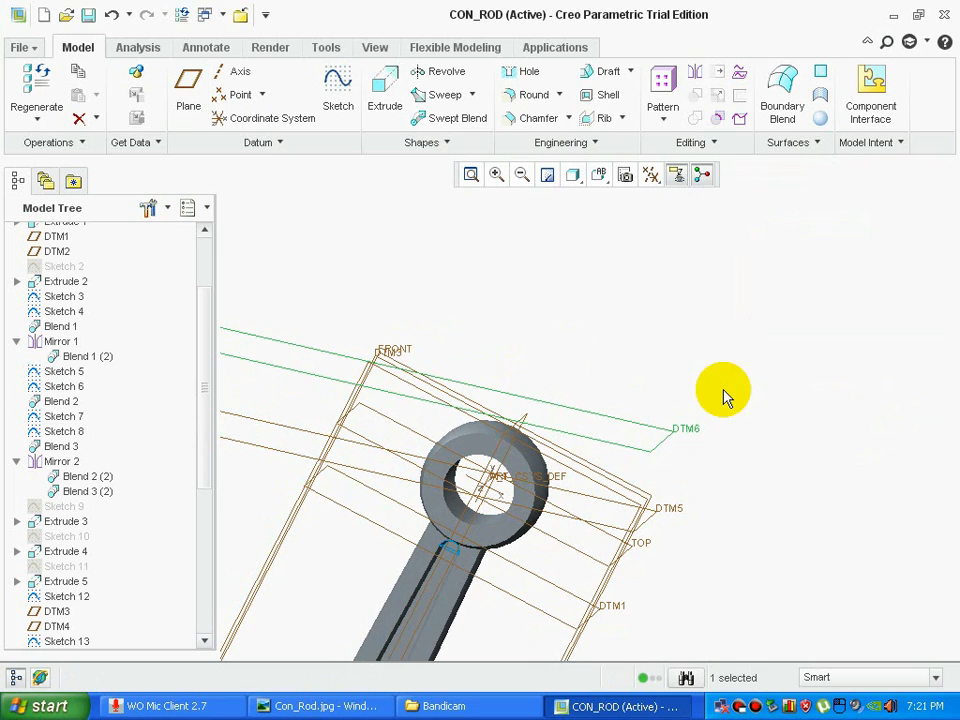
# - Start a Hole on DTM6 beside the small end, using bore axis A_1 as its first offset reference
pyautogui.click(524, 72)
pyautogui.scroll(5, 497, 467)
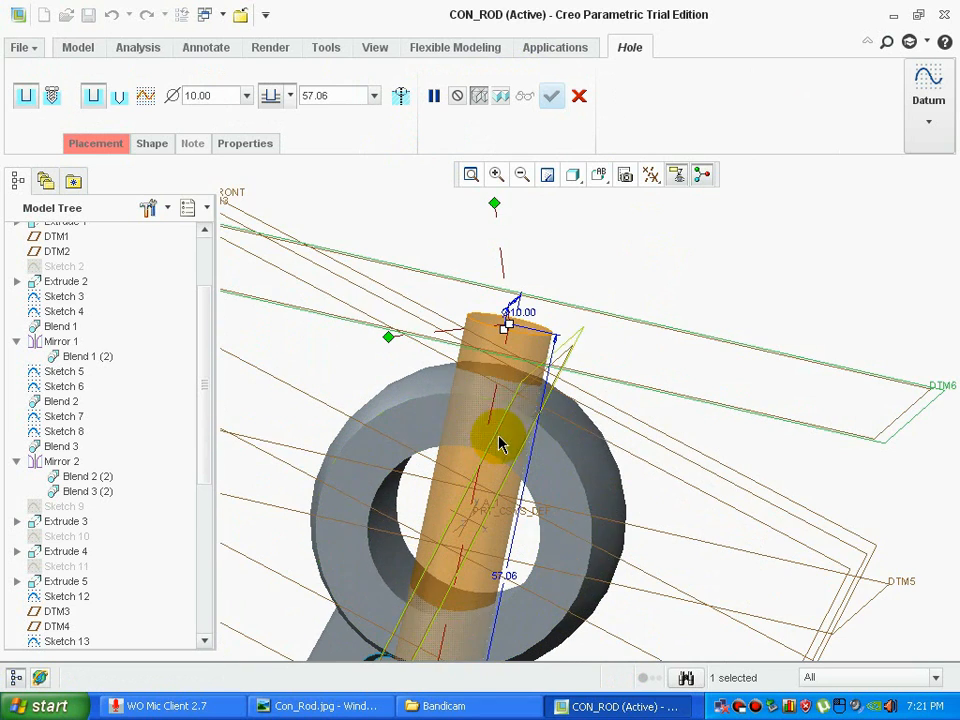
pyautogui.moveTo(507, 330); pyautogui.dragTo(473, 521)
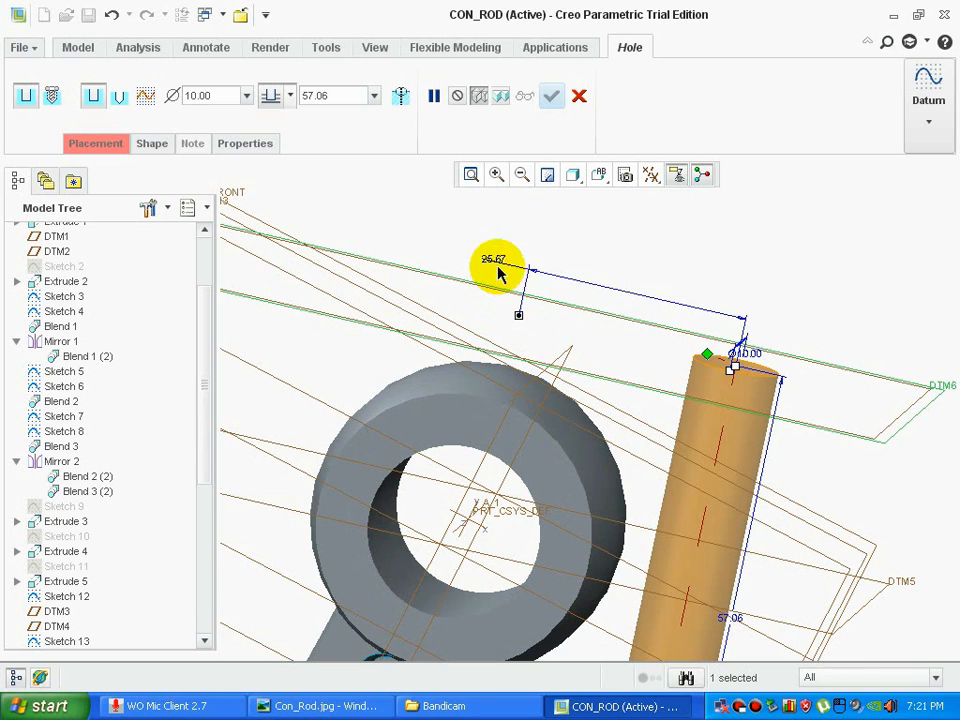
# - Set the hole's offset from bore axis A_1 to 14 mm, as given in Section A-B of the Con_Rod.jpg drawing
pyautogui.click(322, 706)
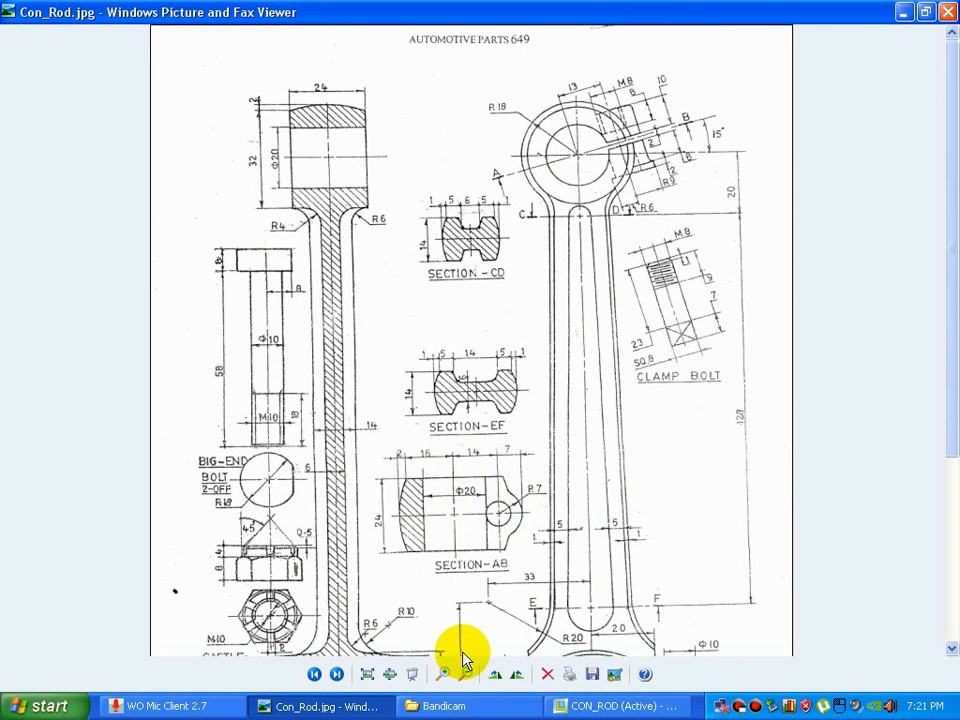
pyautogui.click(615, 706)
pyautogui.doubleClick(501, 259)
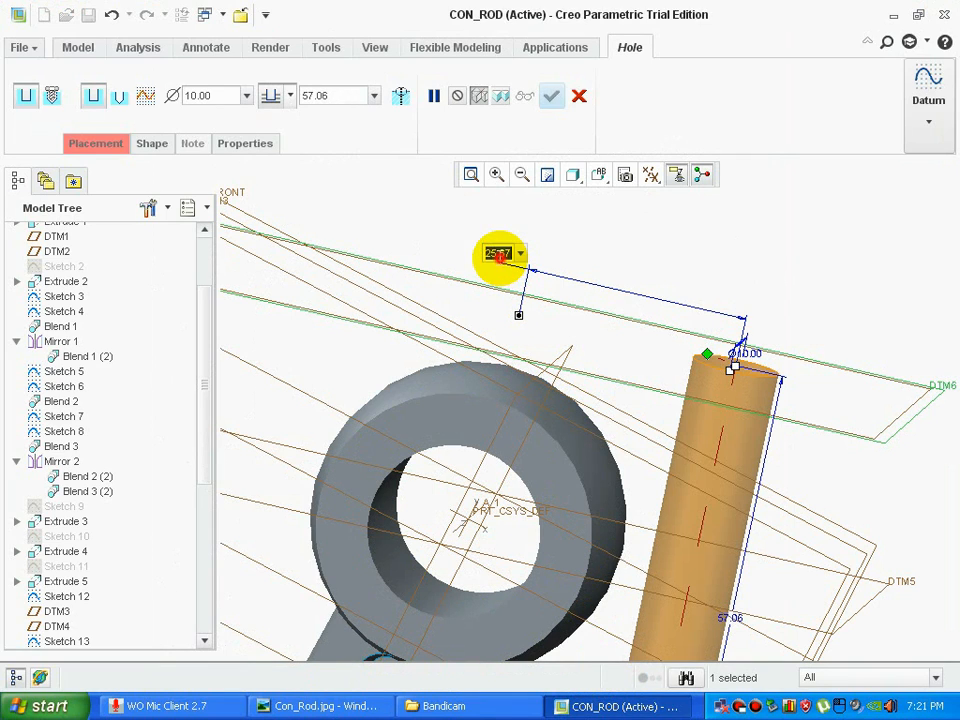
pyautogui.press('Return')
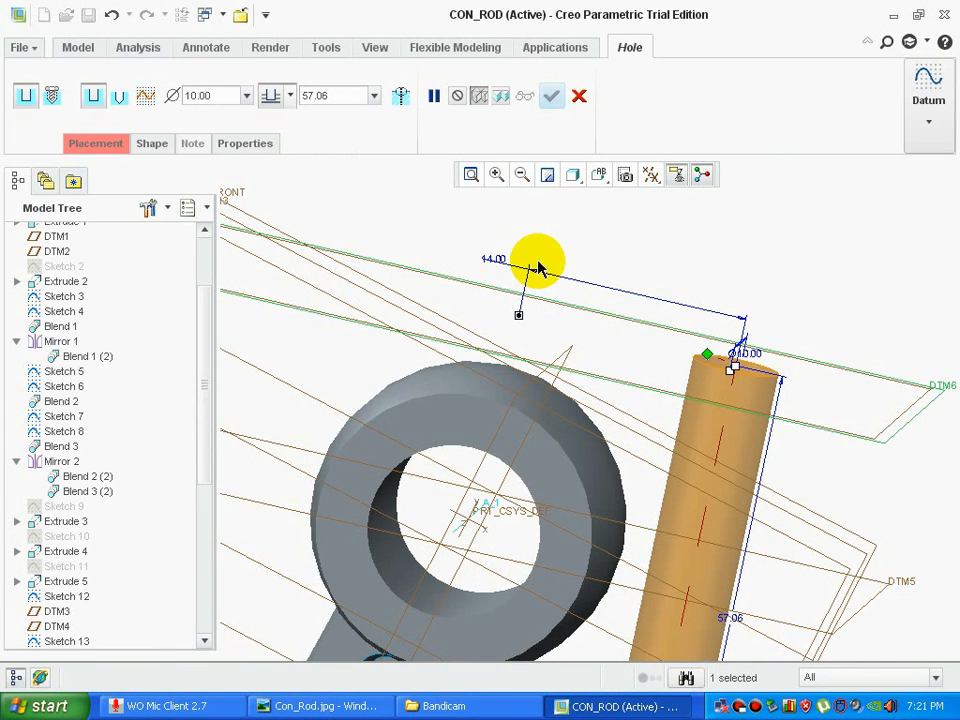
# - Add the FRONT plane as the hole's second offset reference and set that offset to 0
pyautogui.moveTo(857, 343); pyautogui.dragTo(811, 347, button='middle')
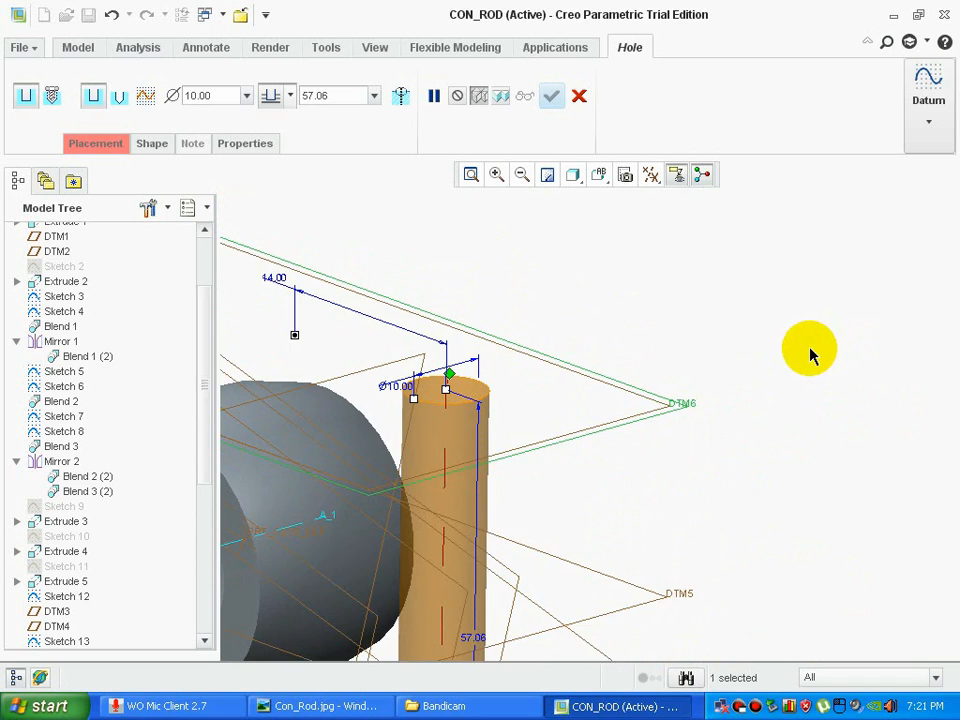
pyautogui.scroll(3, 724, 356)
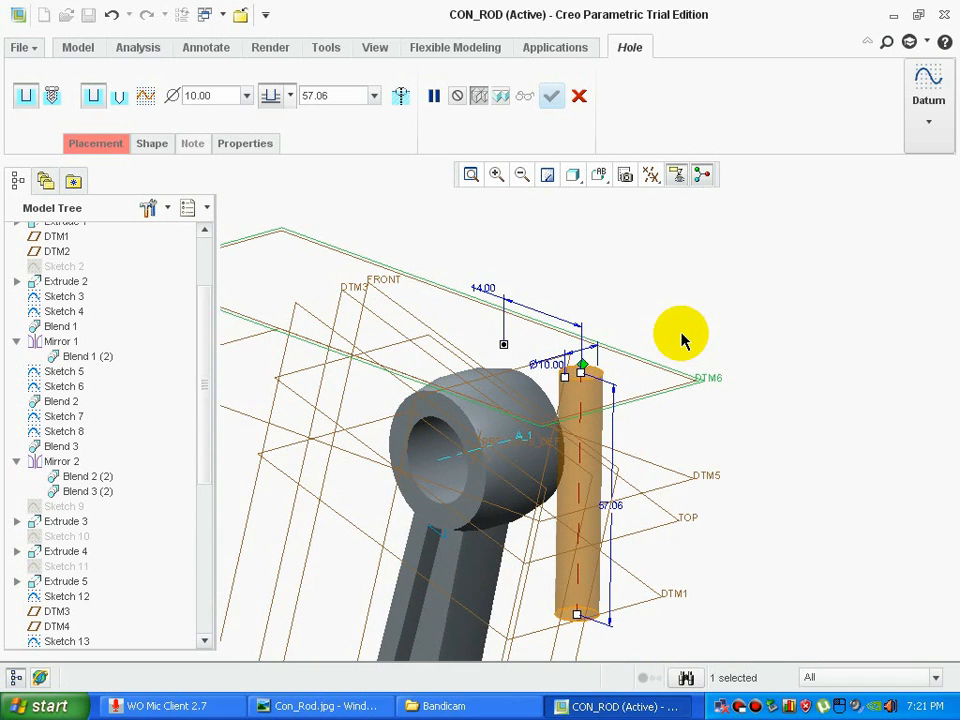
pyautogui.moveTo(679, 325); pyautogui.dragTo(665, 318, button='middle')
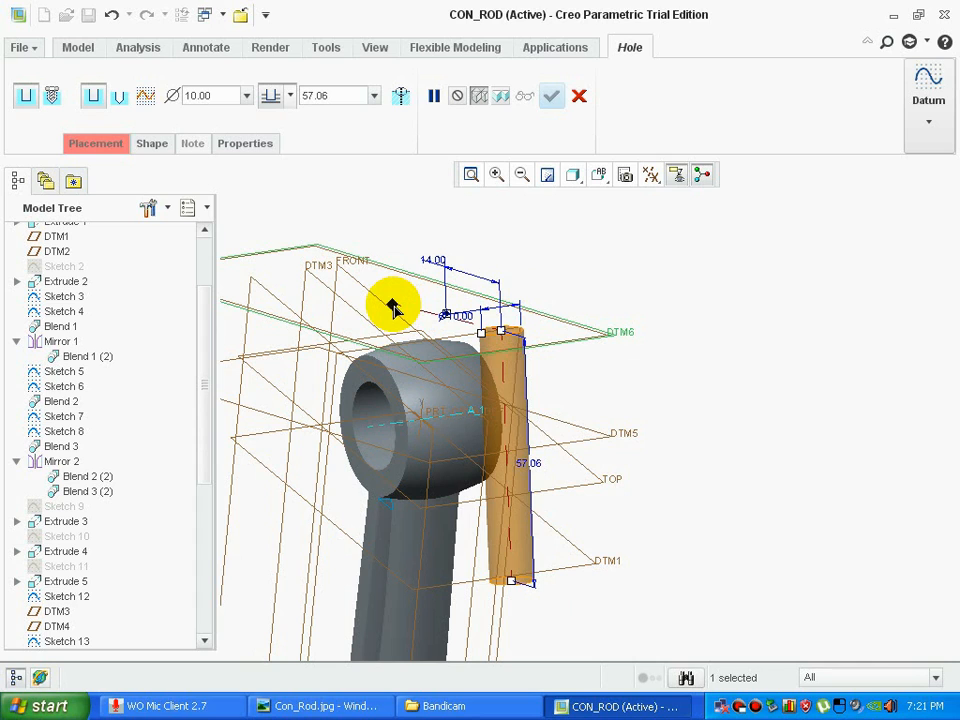
pyautogui.scroll(2, 400, 313)
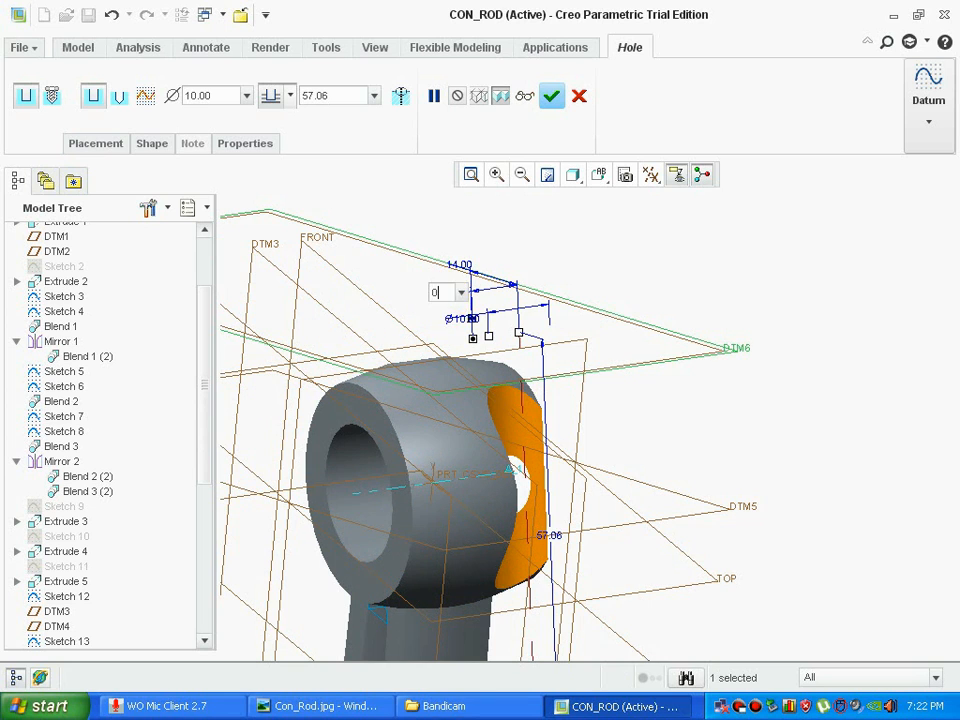
pyautogui.press('Return')
pyautogui.moveTo(567, 314); pyautogui.dragTo(611, 300, button='middle')
pyautogui.scroll(-2, 660, 297)
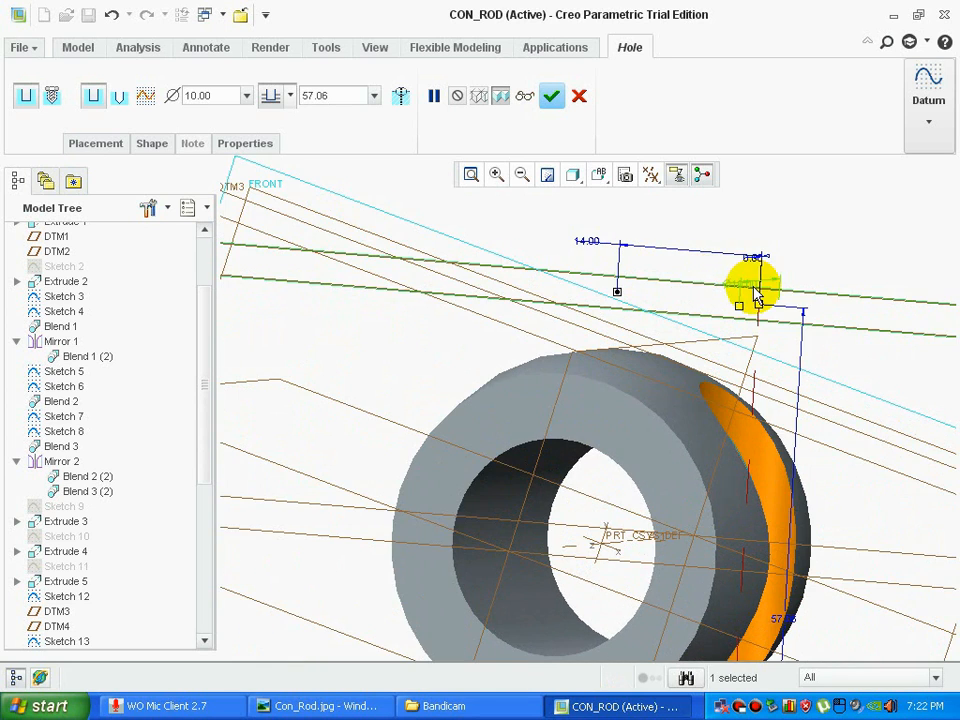
# - Change the hole to a standard ISO hole with thread size M8x1
pyautogui.click(58, 97)
pyautogui.scroll(-6, 334, 150)
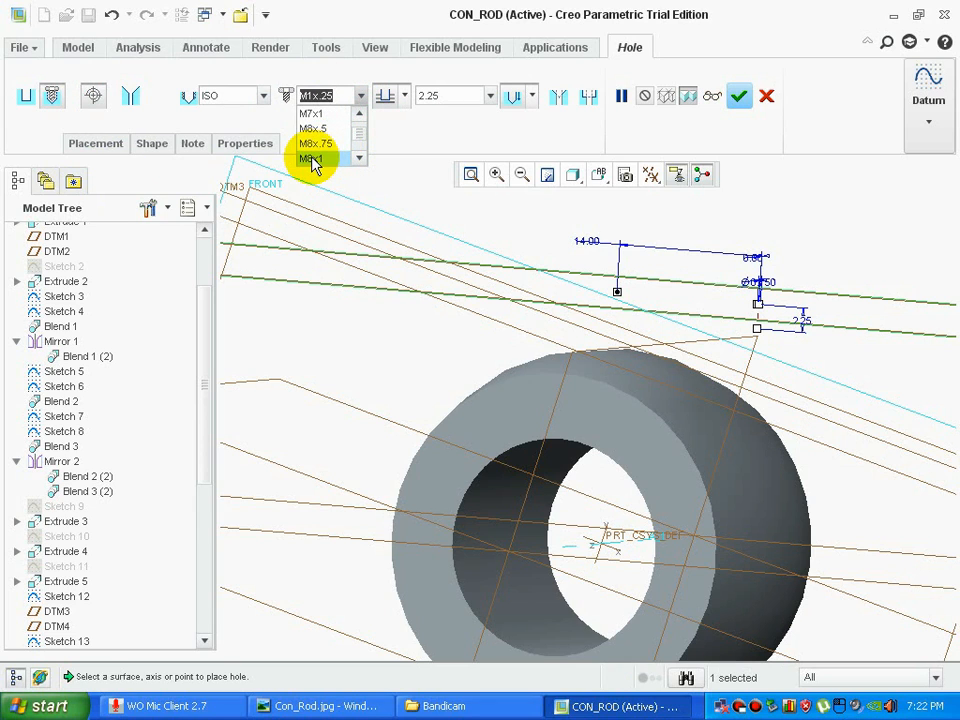
pyautogui.click(327, 159)
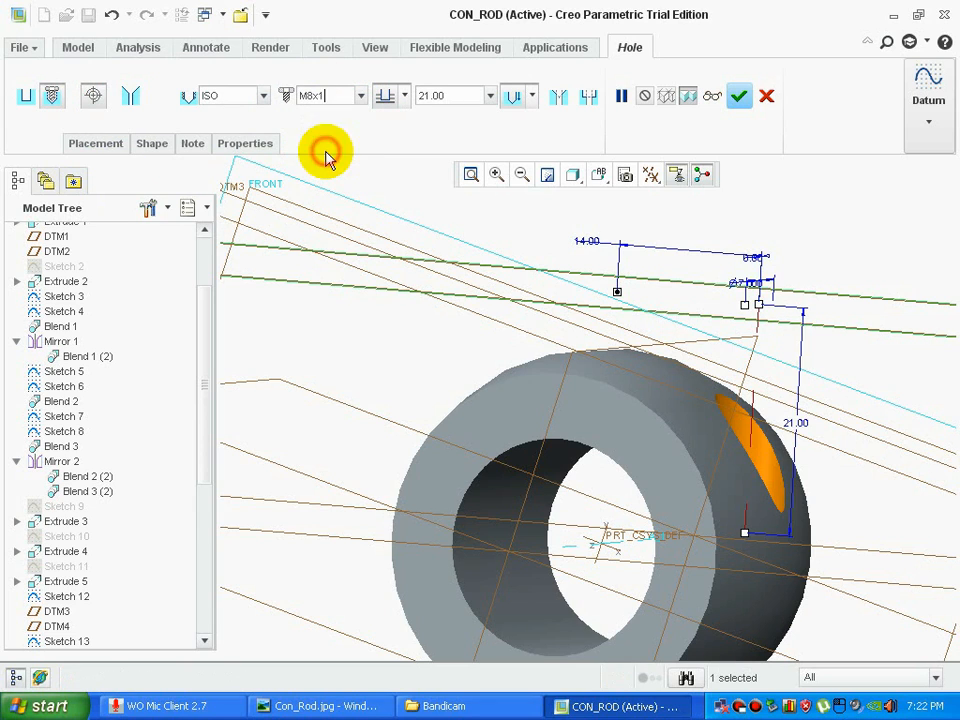
# - Extend the M8x1 hole to a depth of about 52.3 mm so it passes through the small end, and complete it
pyautogui.moveTo(351, 302); pyautogui.dragTo(514, 321, button='middle')
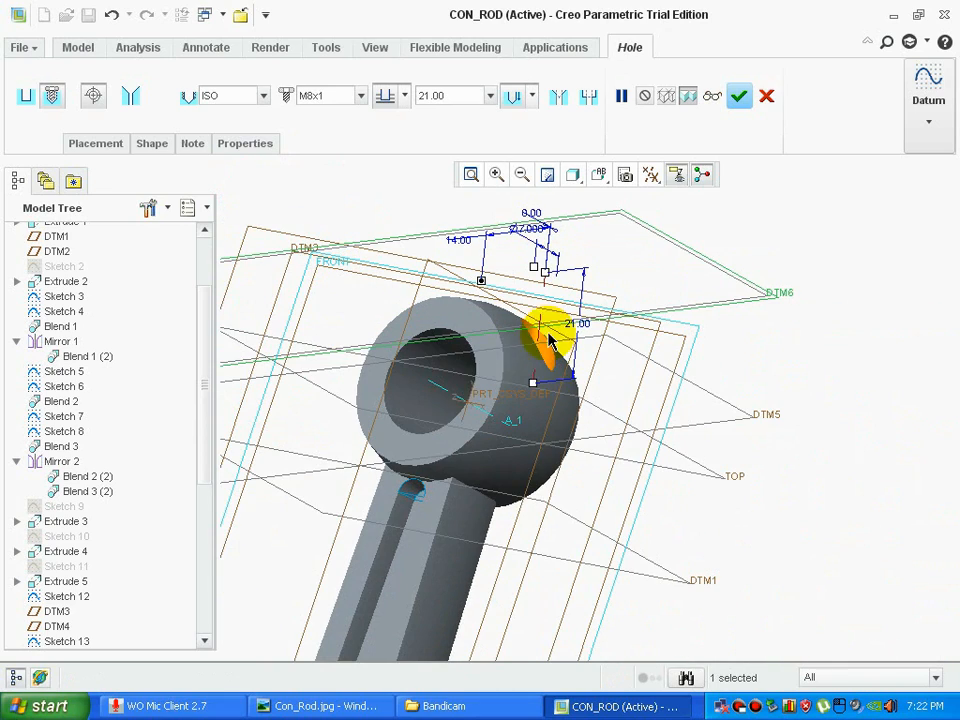
pyautogui.moveTo(535, 385); pyautogui.dragTo(518, 553)
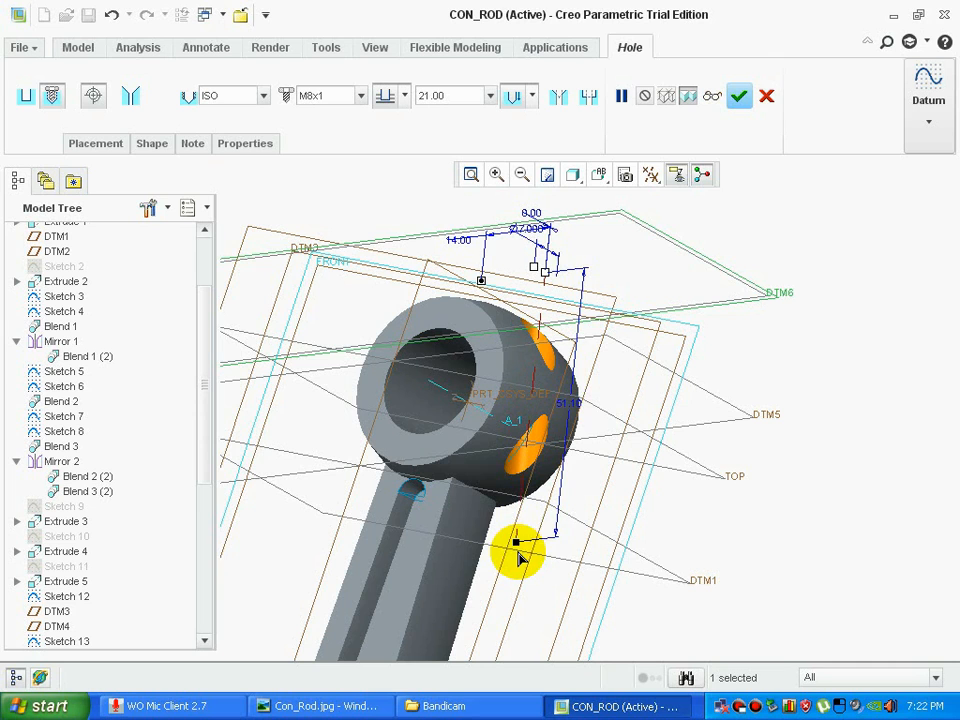
pyautogui.moveTo(611, 399)
pyautogui.mouseDown(button='middle')
pyautogui.moveTo(621, 431)
pyautogui.moveTo(606, 409)
pyautogui.moveTo(607, 418)
pyautogui.mouseUp(button='middle')
pyautogui.middleClick(606, 289)
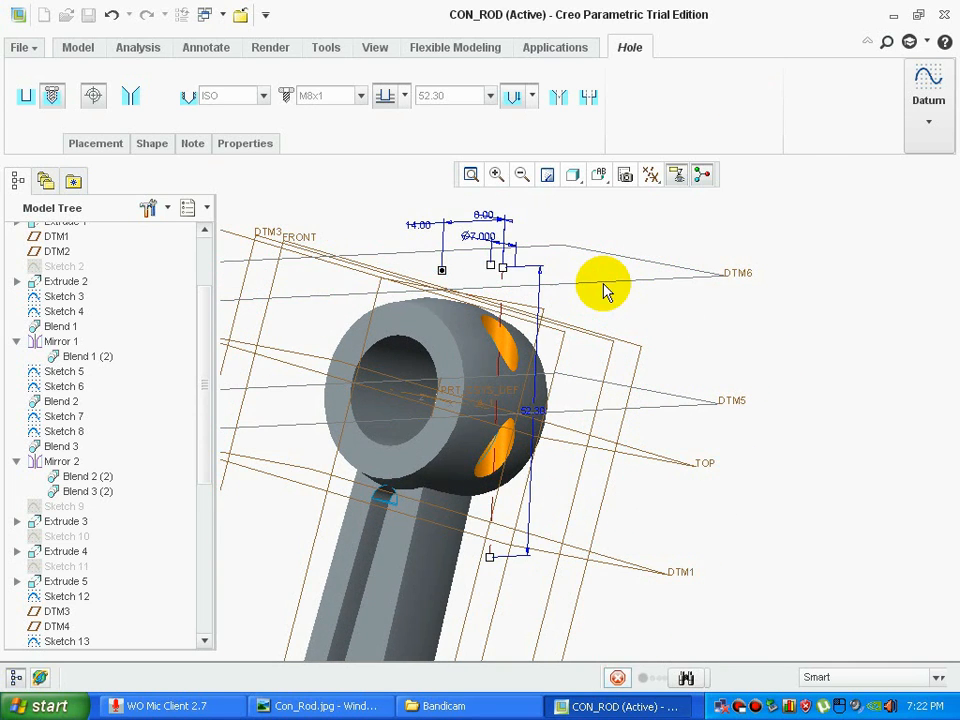
pyautogui.moveTo(598, 308)
pyautogui.mouseDown(button='middle')
pyautogui.moveTo(673, 303)
pyautogui.moveTo(628, 317)
pyautogui.moveTo(671, 300)
pyautogui.moveTo(621, 306)
pyautogui.moveTo(677, 284)
pyautogui.moveTo(609, 306)
pyautogui.mouseUp(button='middle')
pyautogui.scroll(5, 609, 315)
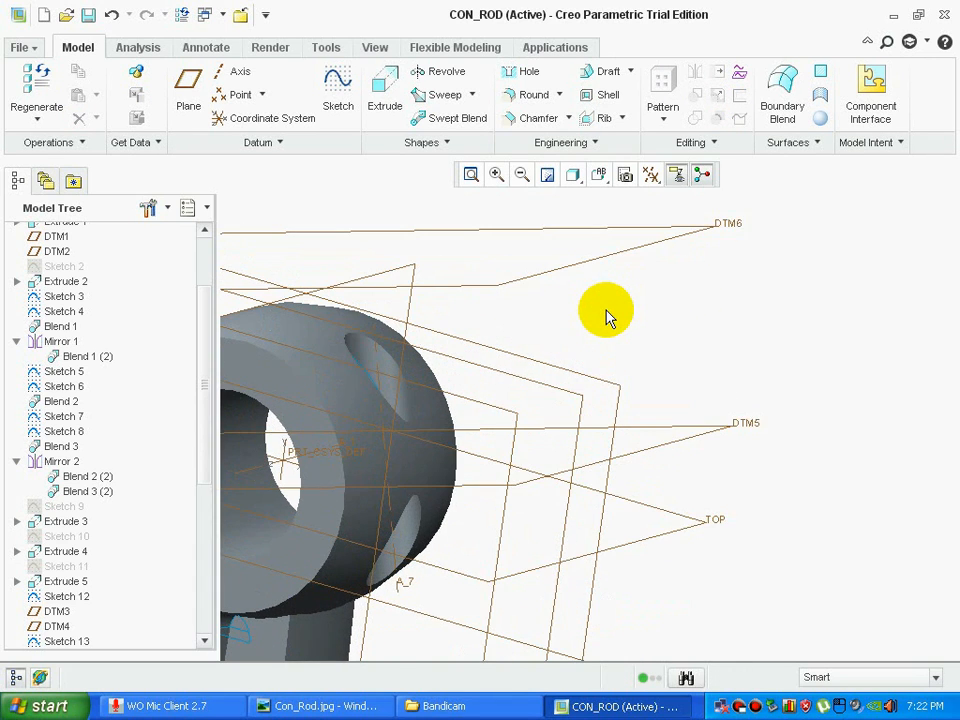
# - Check the clamp boss in Section A-B of the Con_Rod.jpg drawing and start a sketch on DTM5
pyautogui.click(318, 706)
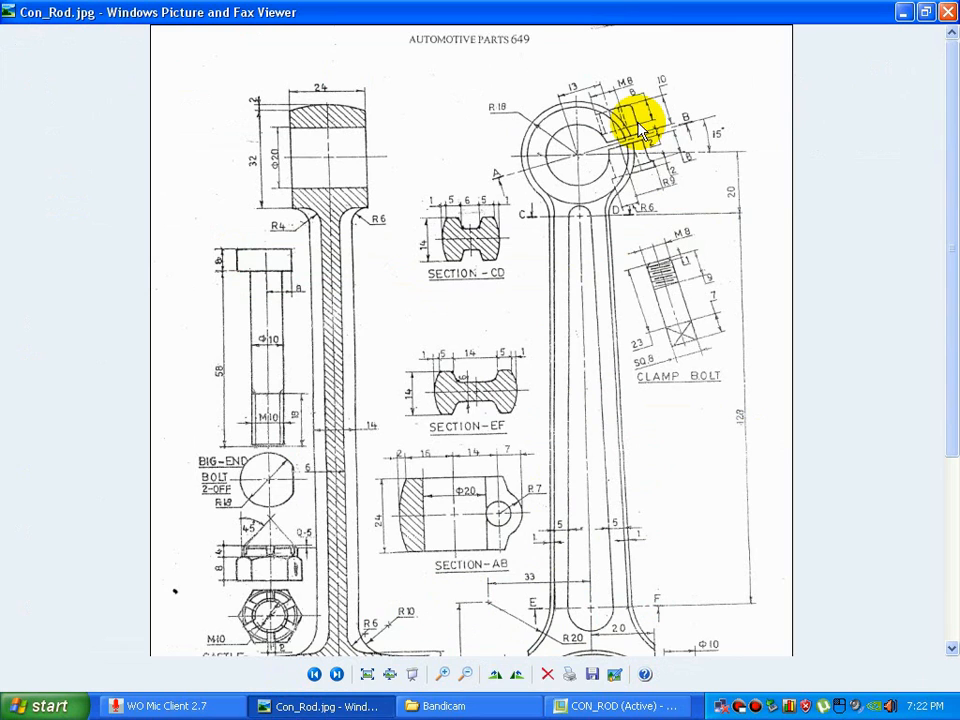
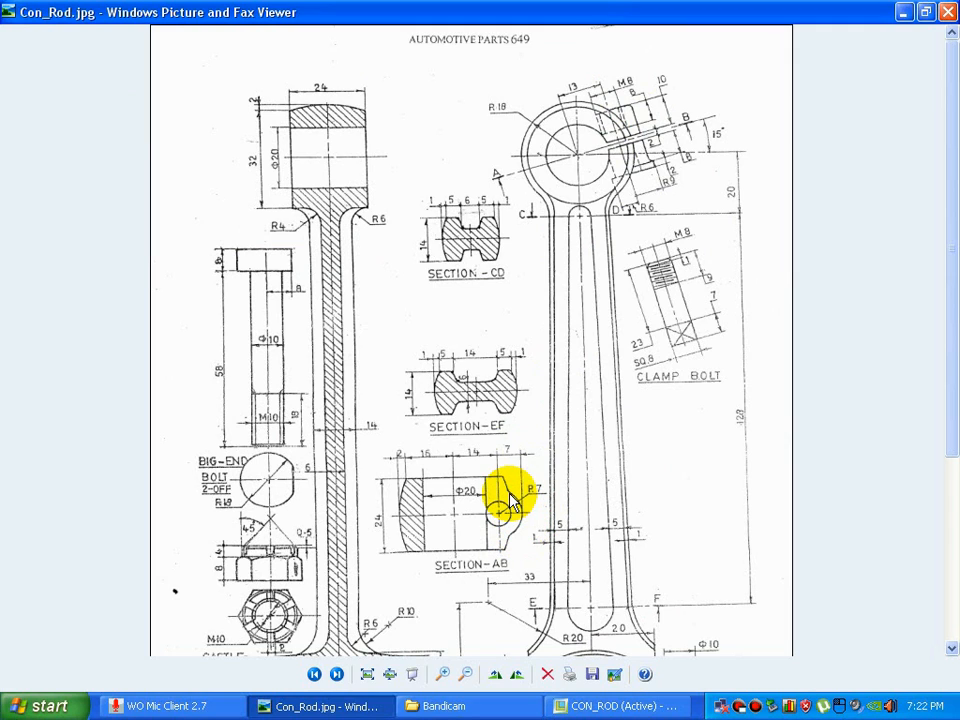
pyautogui.click(615, 706)
pyautogui.moveTo(509, 562); pyautogui.dragTo(533, 360, button='middle')
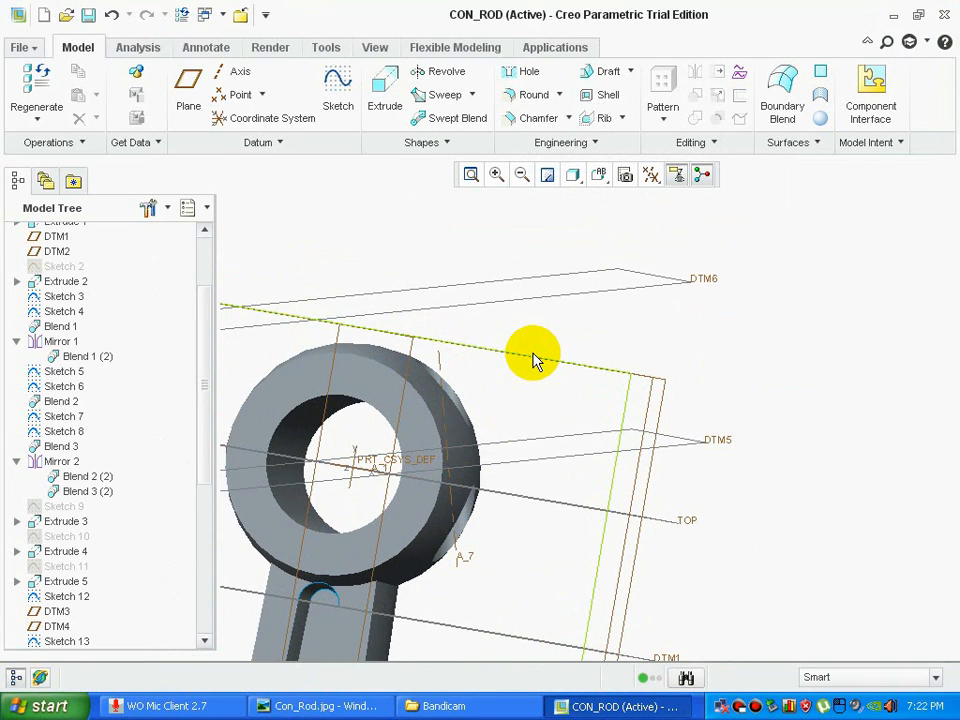
pyautogui.click(541, 443)
pyautogui.moveTo(536, 418); pyautogui.dragTo(545, 390, button='middle')
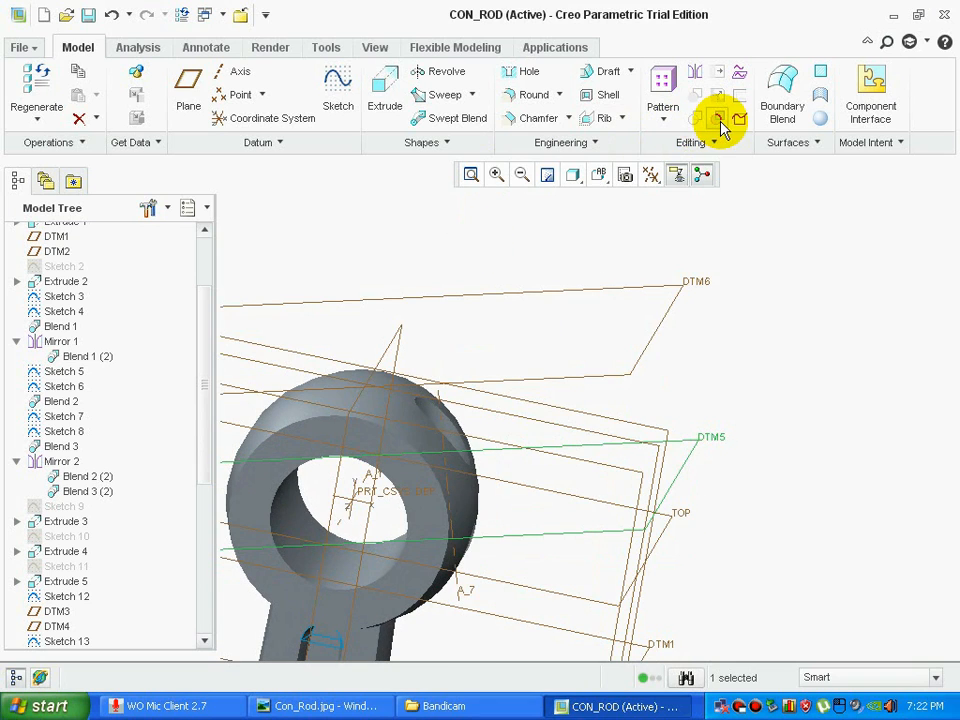
pyautogui.click(337, 112)
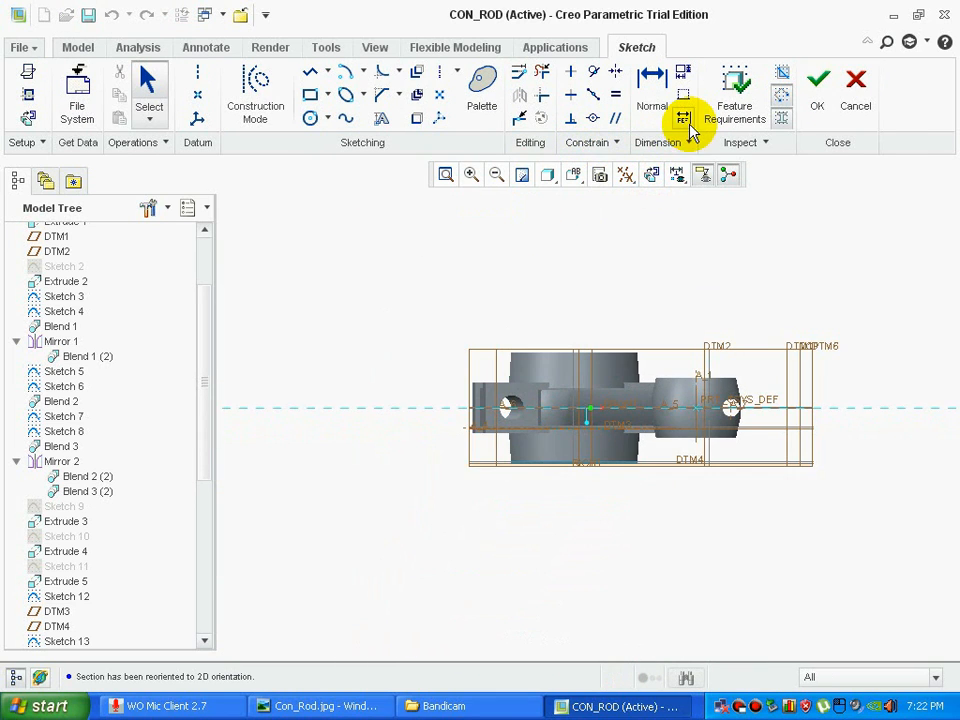
# - Add a reference radius dimension to the edge of the small-end clamp bolt hole
pyautogui.scroll(-5, 696, 339)
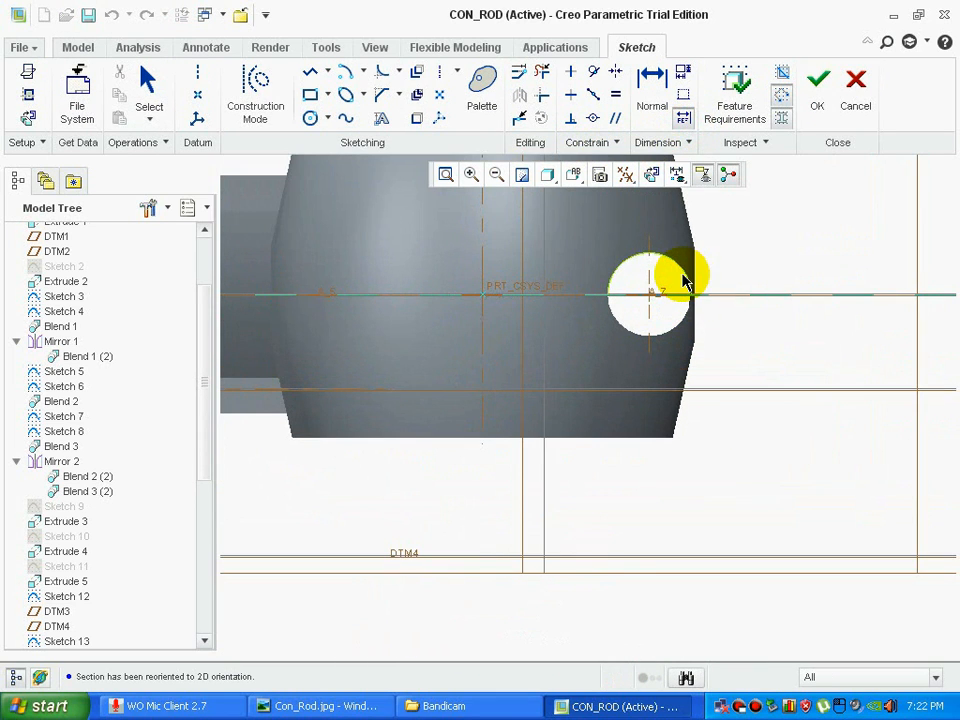
pyautogui.click(718, 240)
pyautogui.scroll(5, 716, 261)
pyautogui.scroll(-3, 756, 232)
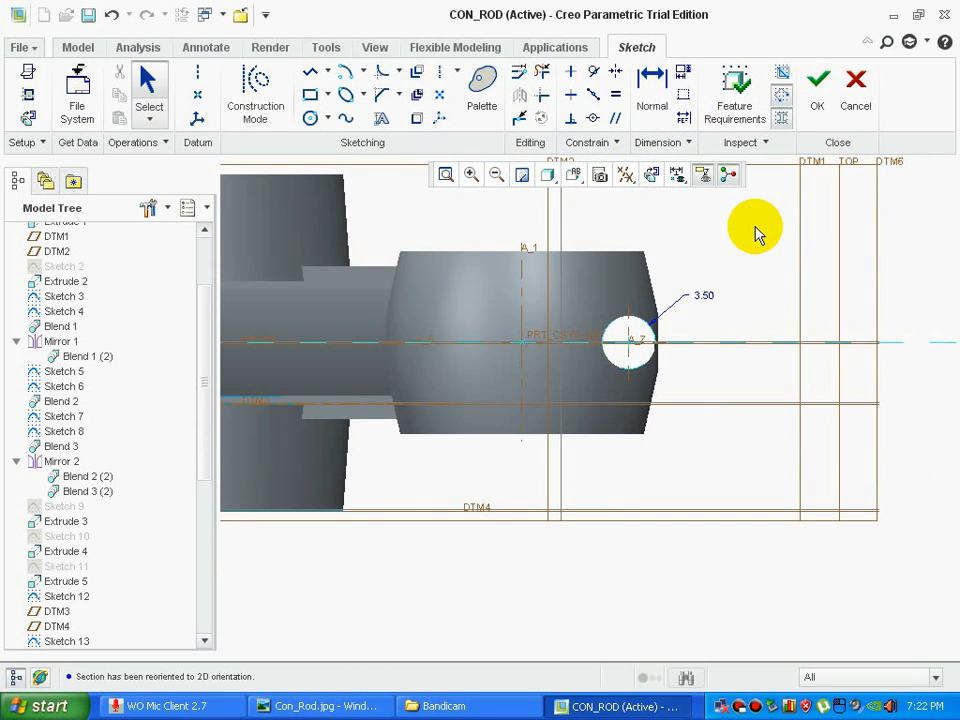
# - Sketch a circle about 15.7 mm in diameter centred on hole axis A_7, and check the boss radius in the Con_Rod.jpg drawing
pyautogui.click(311, 119)
pyautogui.click(629, 341)
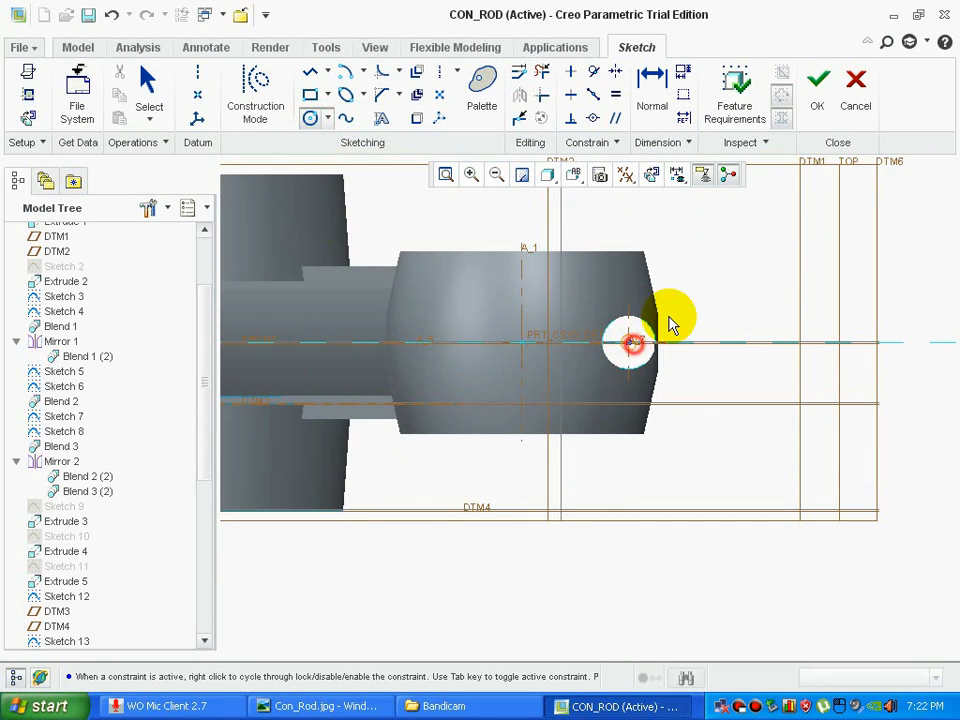
pyautogui.click(686, 302)
pyautogui.click(320, 706)
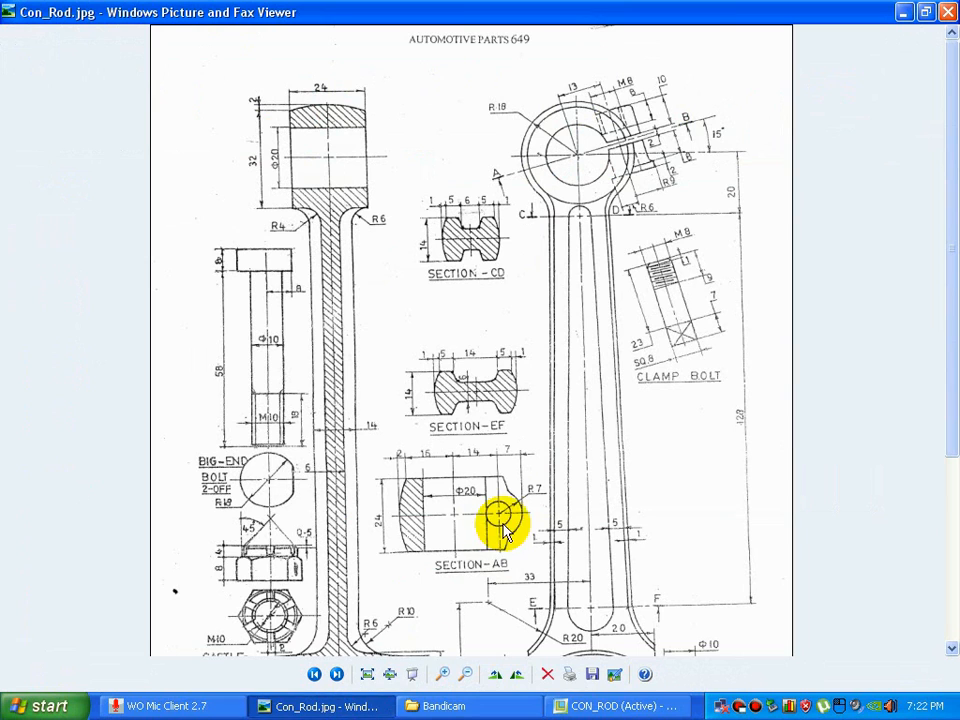
pyautogui.click(605, 706)
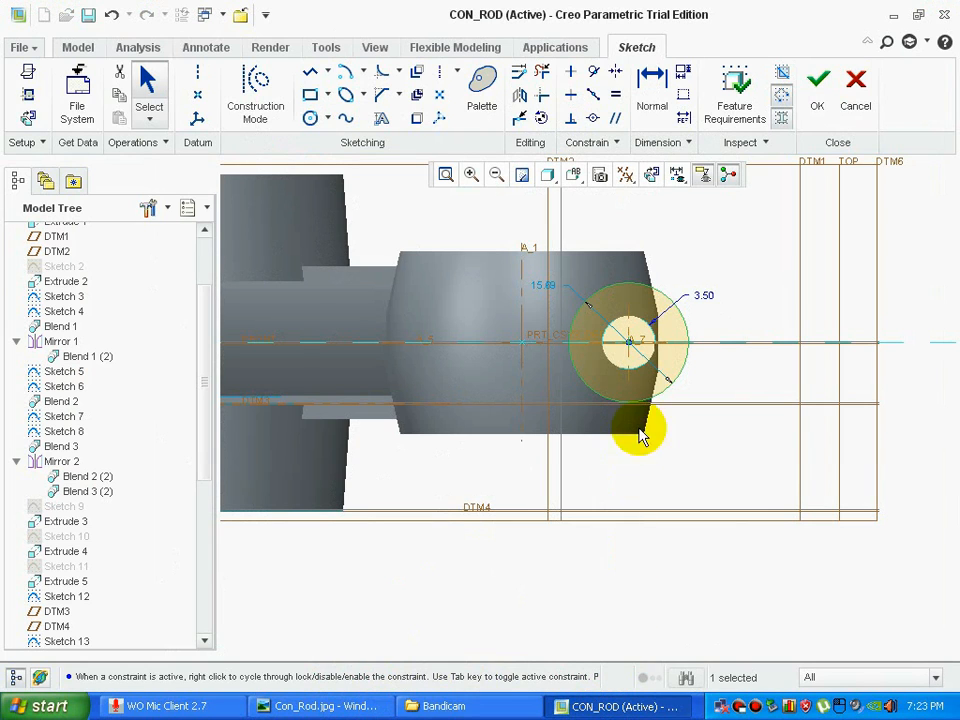
# - Set the diameter of the circle around the clamp bolt hole to 14 mm
pyautogui.click(711, 301)
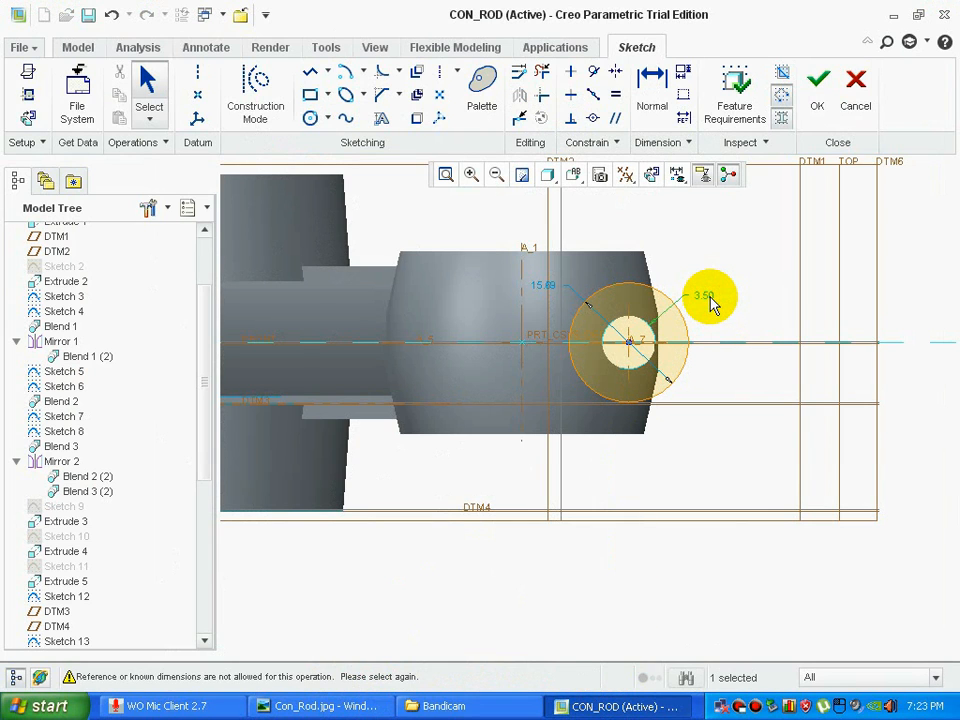
pyautogui.click(840, 584)
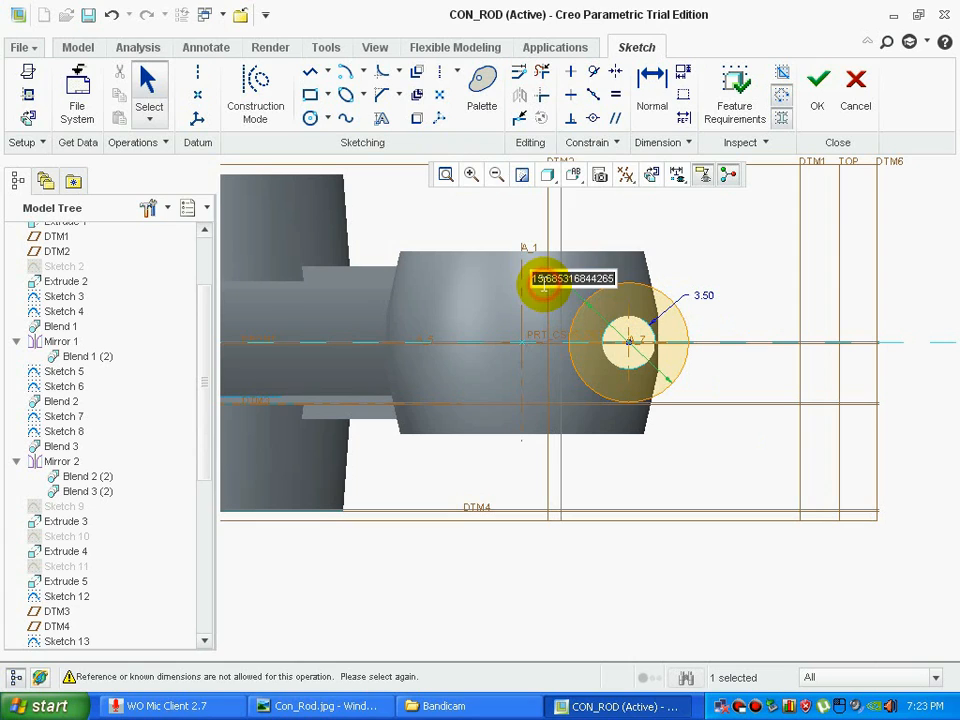
pyautogui.press('Return')
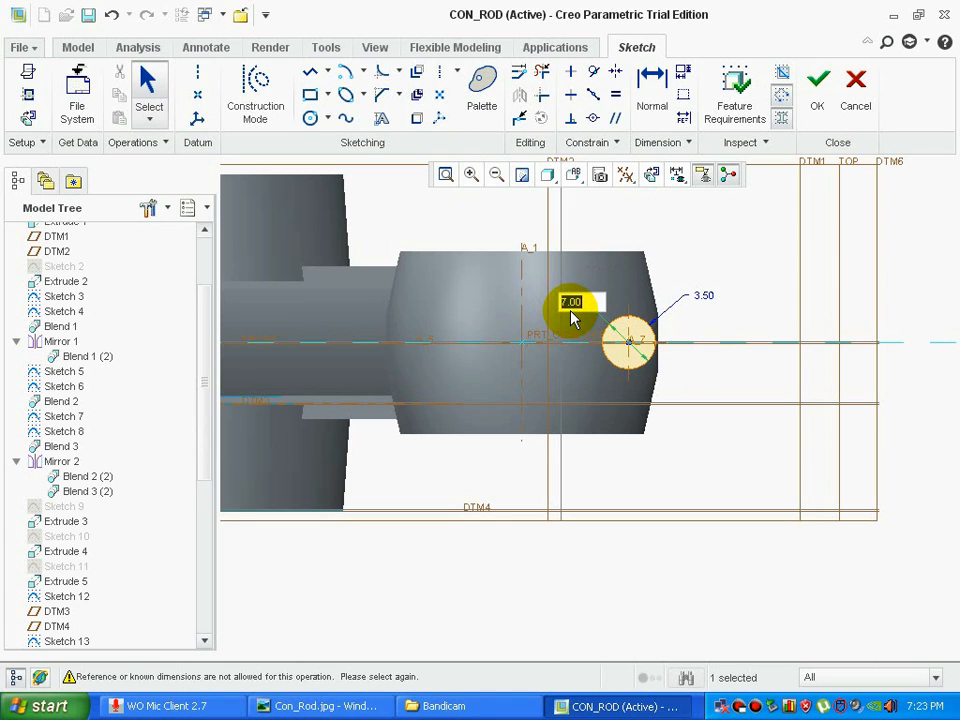
pyautogui.write('14')
pyautogui.press('Return')
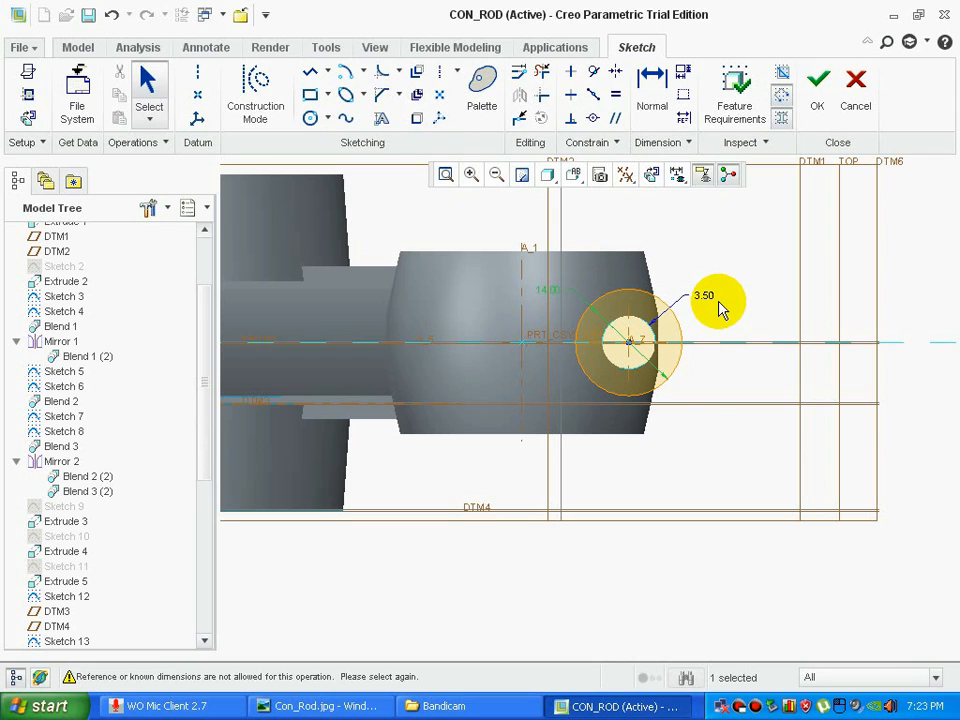
# - Sketch a concentric inner circle matching the clamp bolt hole's edge and finish the sketch
pyautogui.scroll(2, 720, 308)
pyautogui.scroll(1, 720, 308)
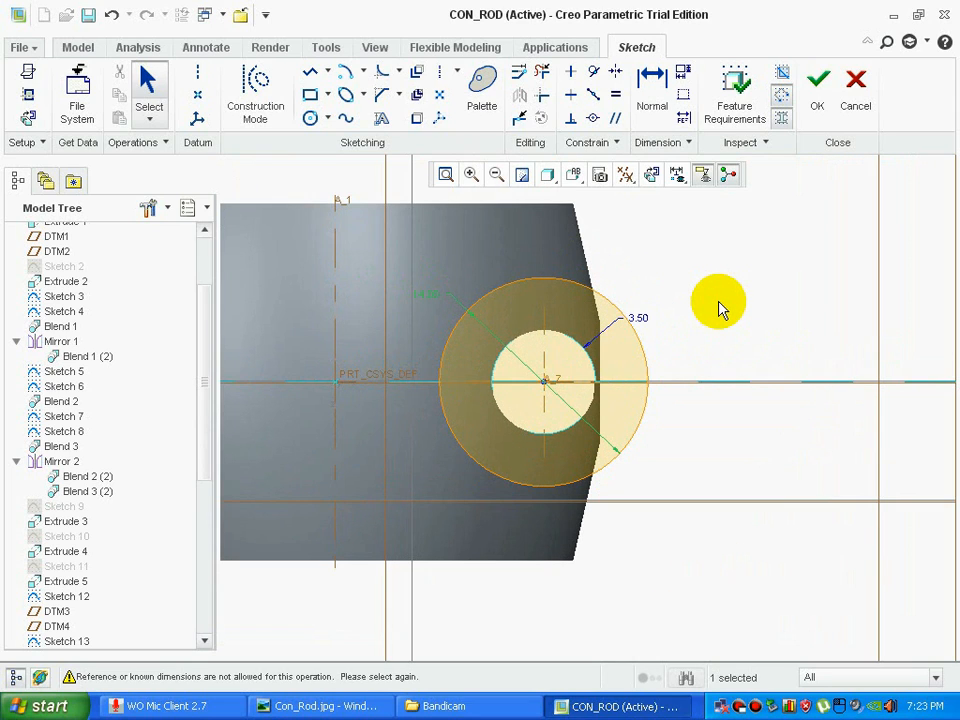
pyautogui.click(310, 118)
pyautogui.click(545, 380)
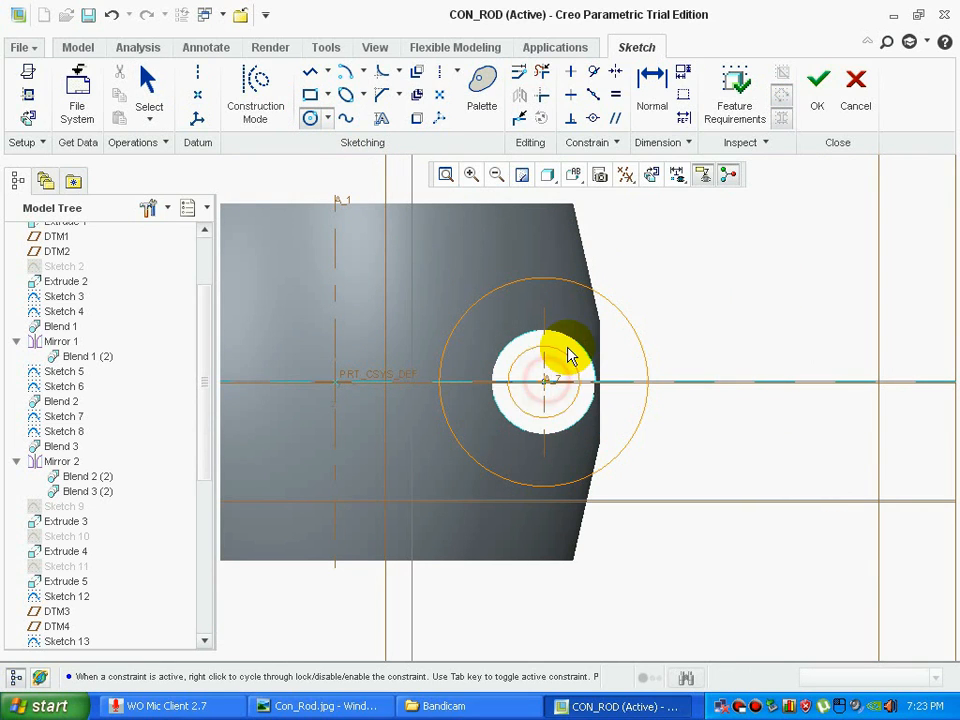
pyautogui.click(573, 345)
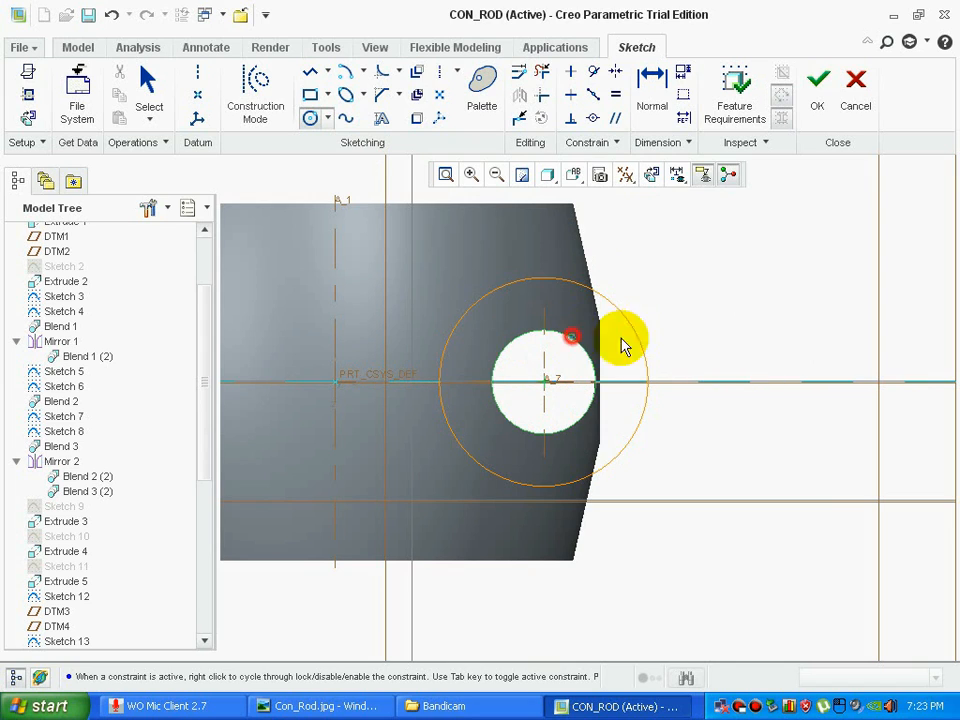
pyautogui.middleClick(745, 250)
pyautogui.click(815, 106)
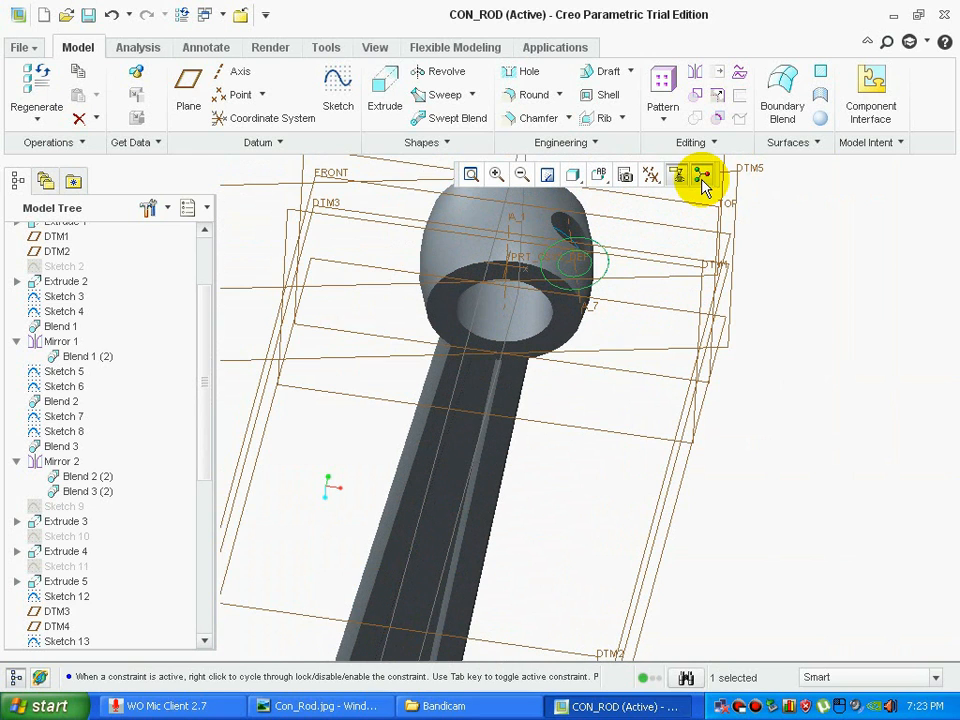
# - Extrude the clamp boss ring sketch symmetrically about its sketch plane
pyautogui.click(397, 113)
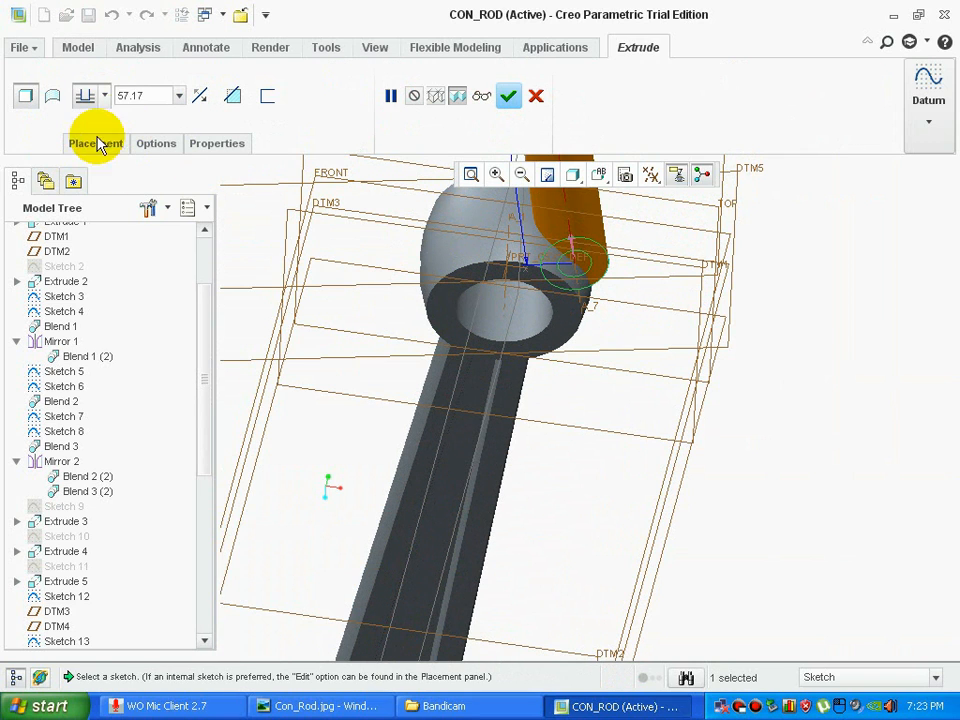
pyautogui.click(108, 100)
pyautogui.click(88, 155)
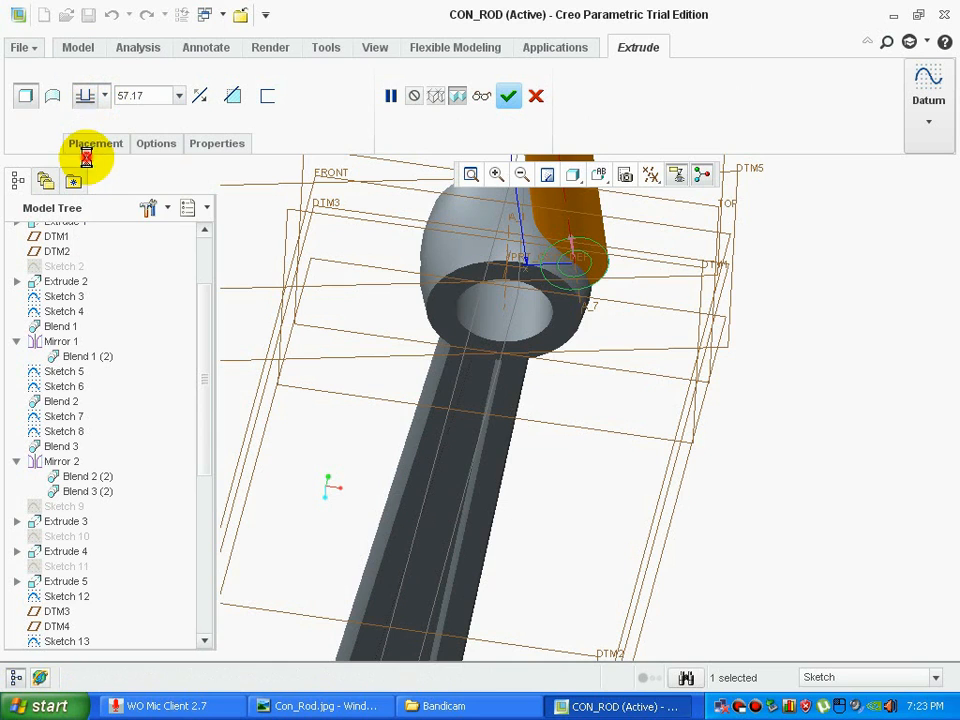
pyautogui.scroll(3, 388, 322)
pyautogui.scroll(-3, 503, 255)
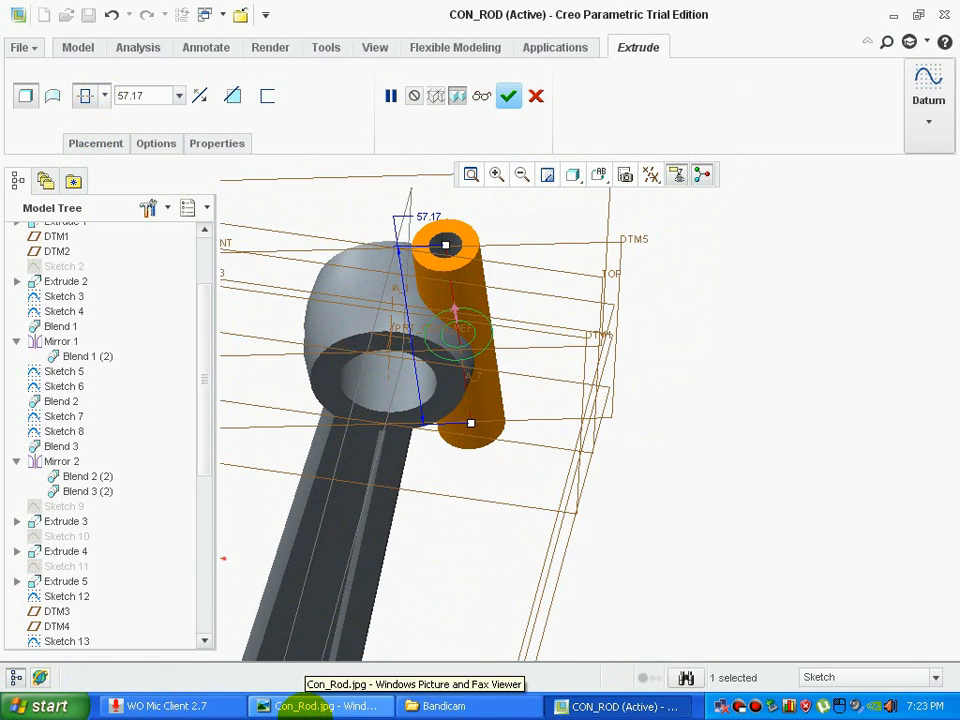
# - Check the clamp boss height in the Con_Rod.jpg drawing and complete the symmetric extrusion with a 20 mm depth
pyautogui.click(318, 706)
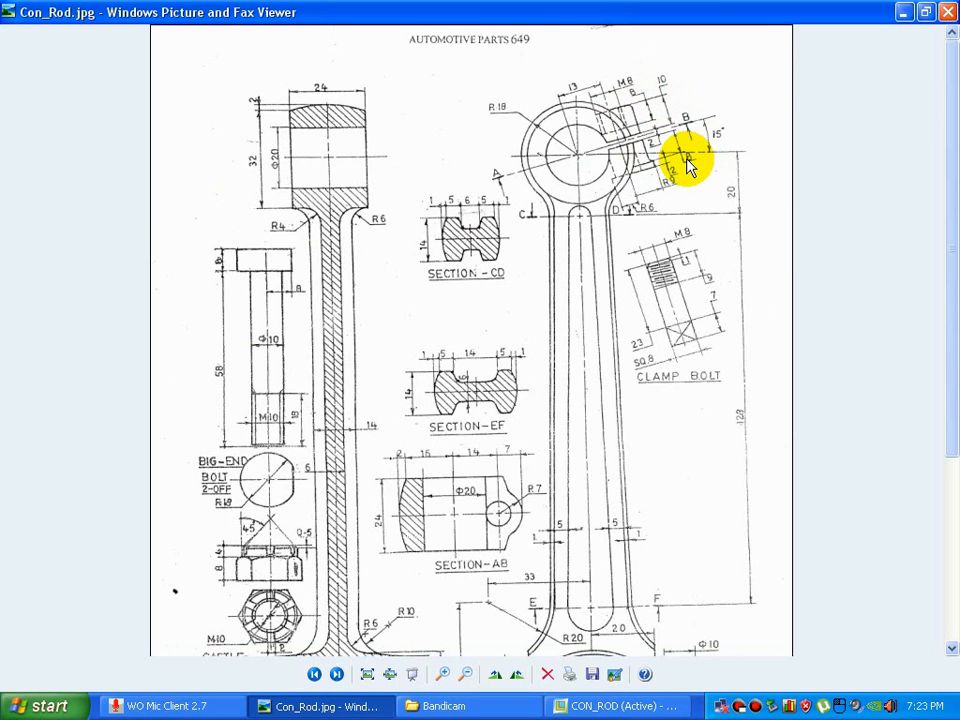
pyautogui.click(580, 705)
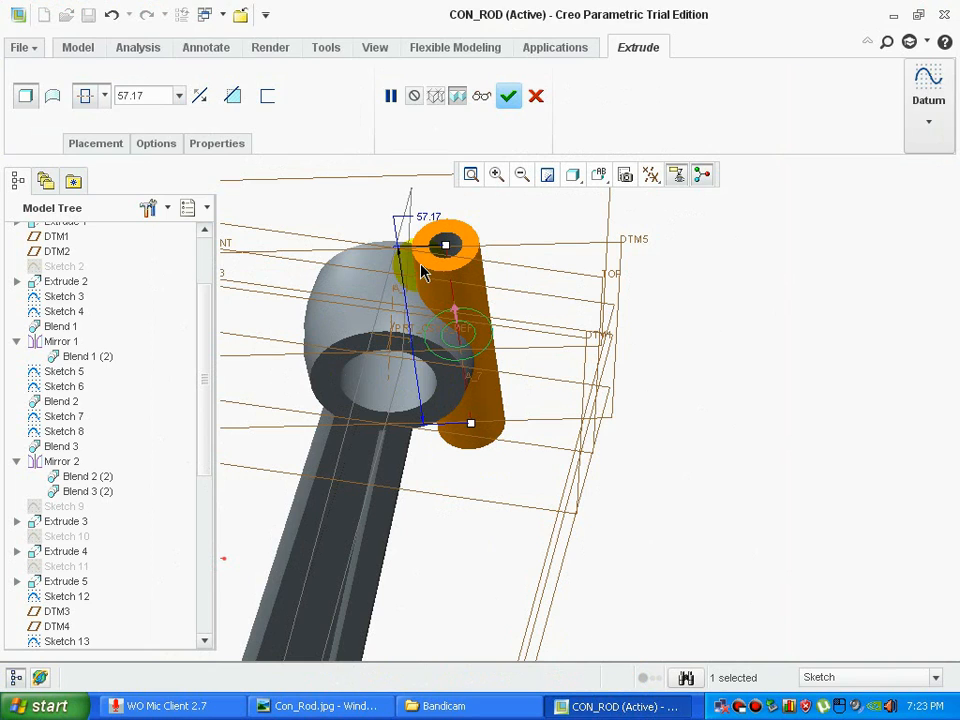
pyautogui.write('20')
pyautogui.press('Return')
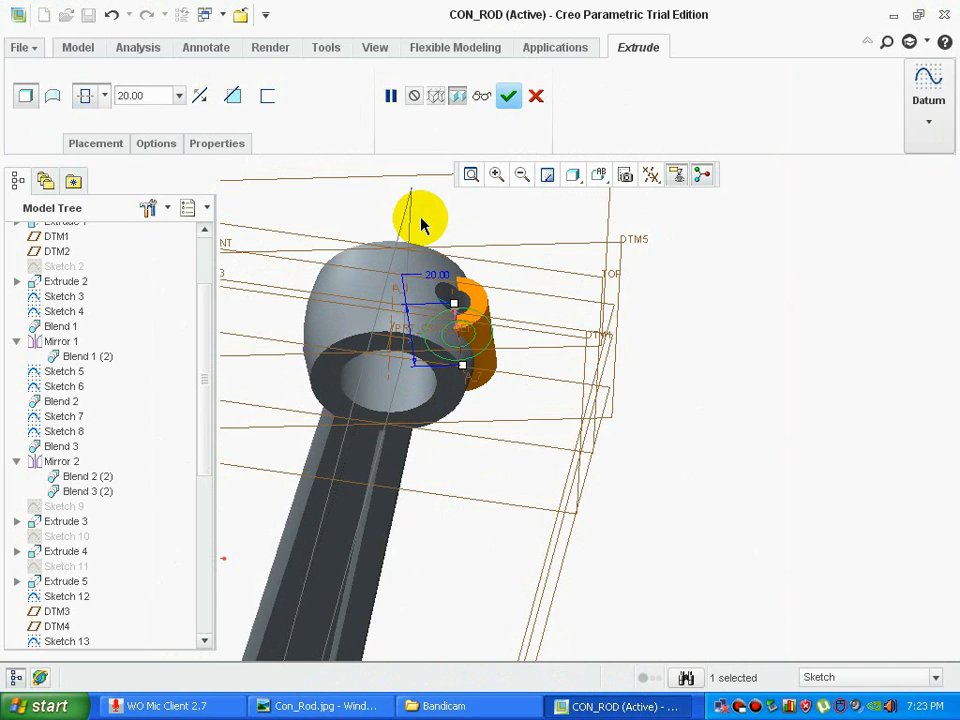
pyautogui.middleClick(544, 285)
pyautogui.moveTo(528, 244); pyautogui.dragTo(531, 246, button='middle')
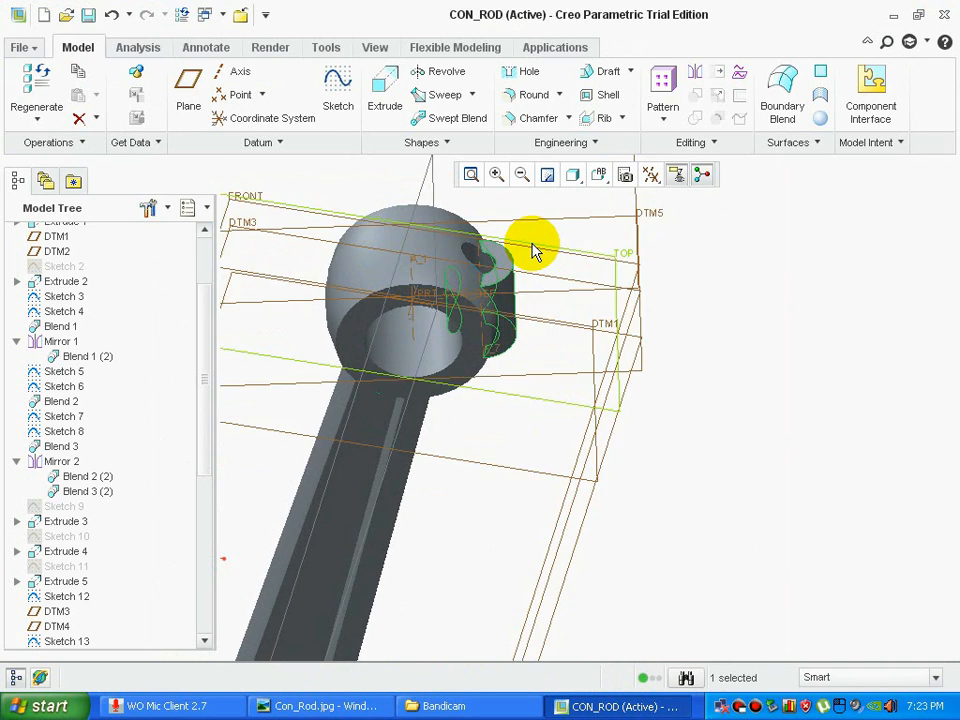
# - Start a sketch on the flat upper end face of the clamp boss
pyautogui.scroll(-2, 532, 246)
pyautogui.click(537, 229)
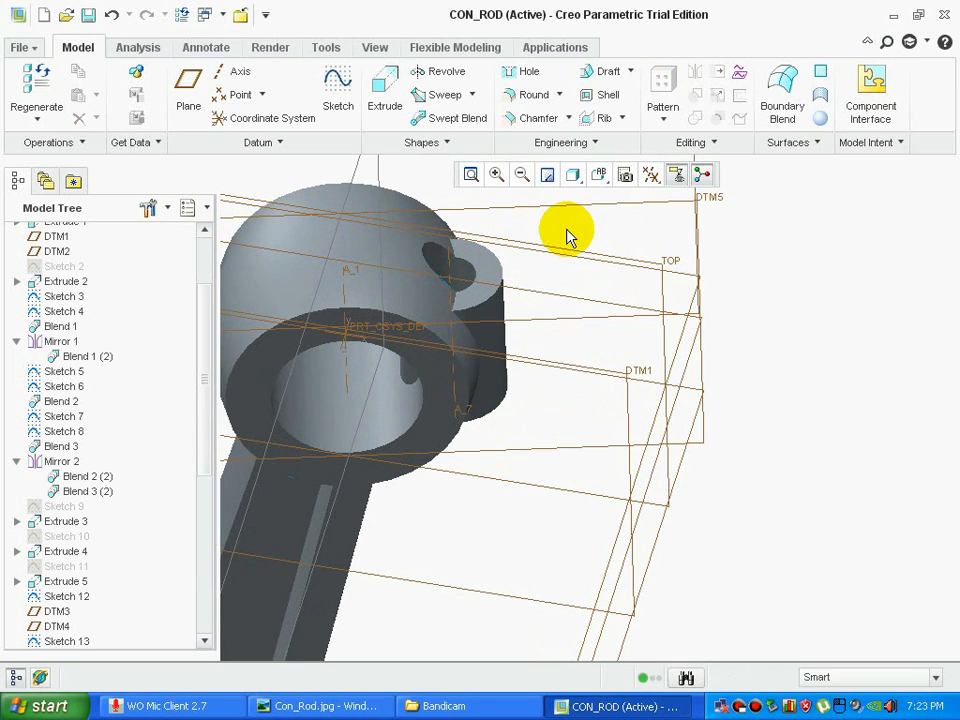
pyautogui.click(333, 88)
pyautogui.click(491, 262)
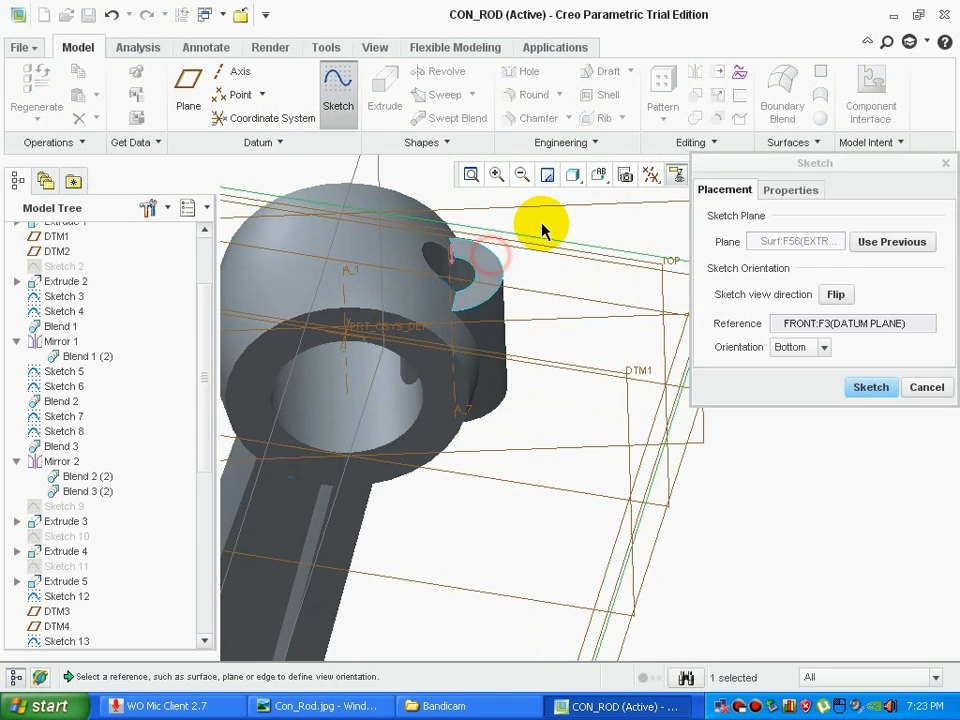
pyautogui.middleClick(542, 229)
pyautogui.click(314, 119)
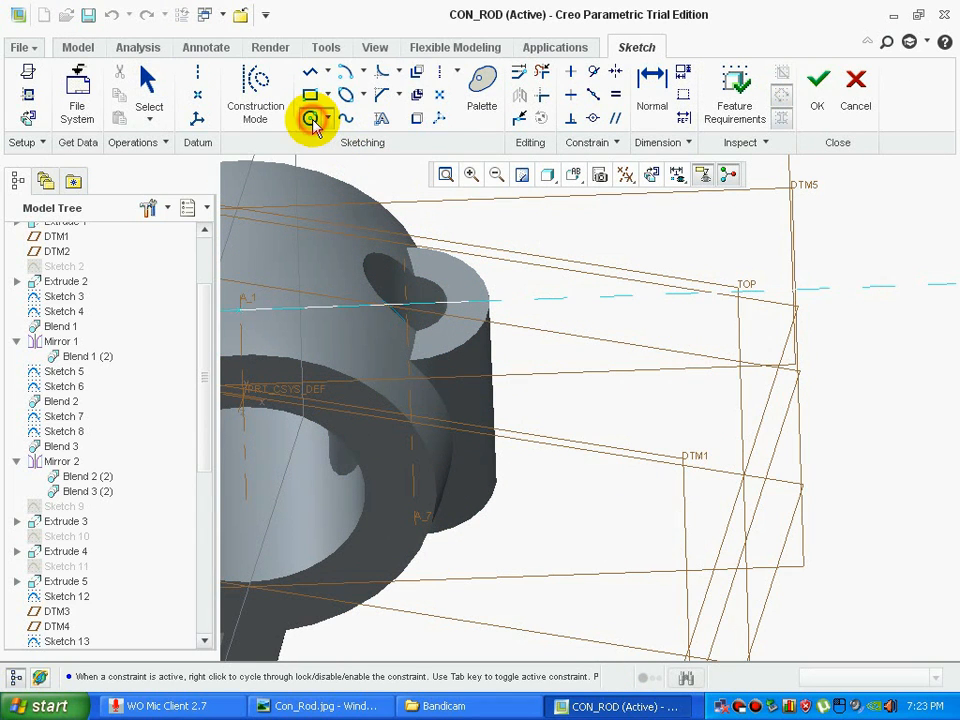
pyautogui.middleClick(561, 210)
# - Add reference radius dimensions to the clamp bolt hole's edge and the boss's outer edge
pyautogui.click(679, 113)
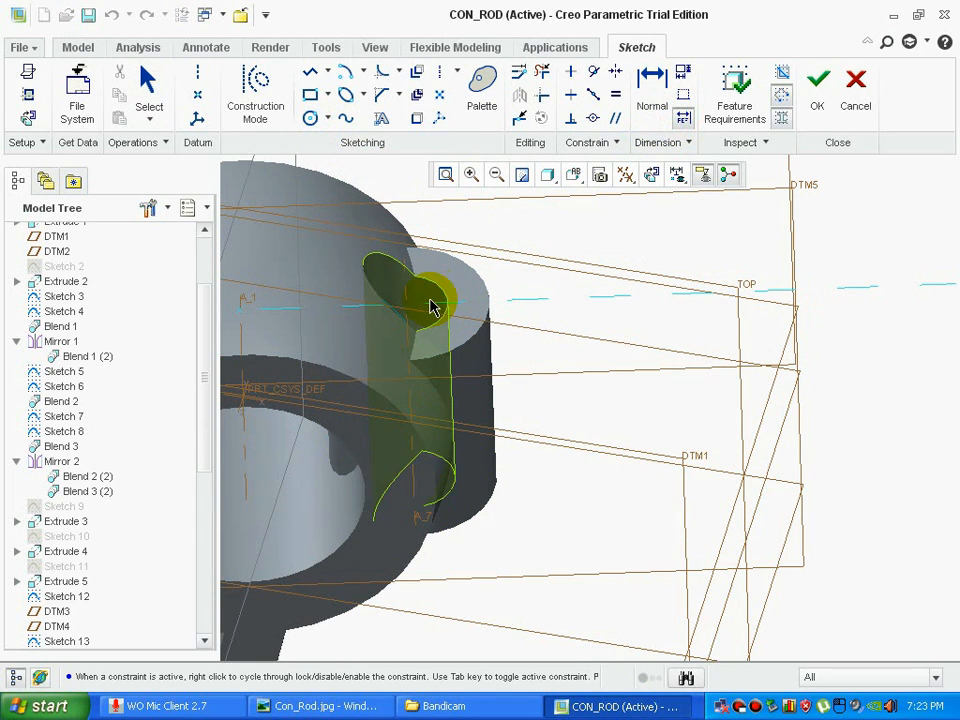
pyautogui.click(435, 291)
pyautogui.middleClick(504, 255)
pyautogui.click(483, 350)
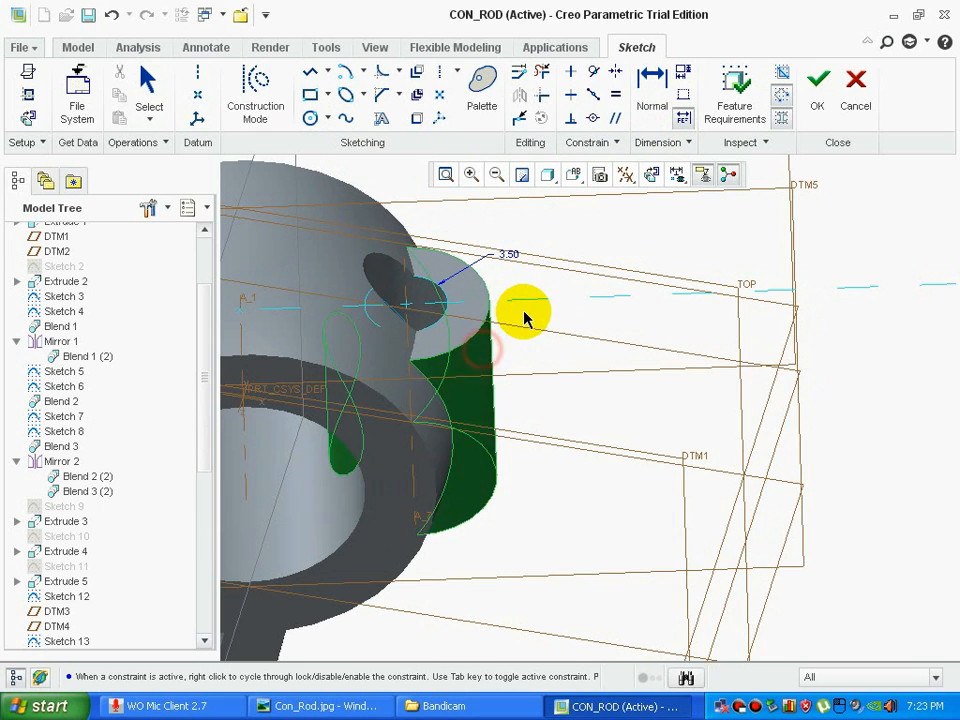
pyautogui.middleClick(529, 312)
# - Sketch a circle centred on the clamp bolt hole and matching the boss's outer edge, and finish the sketch
pyautogui.scroll(-1, 530, 274)
pyautogui.click(309, 120)
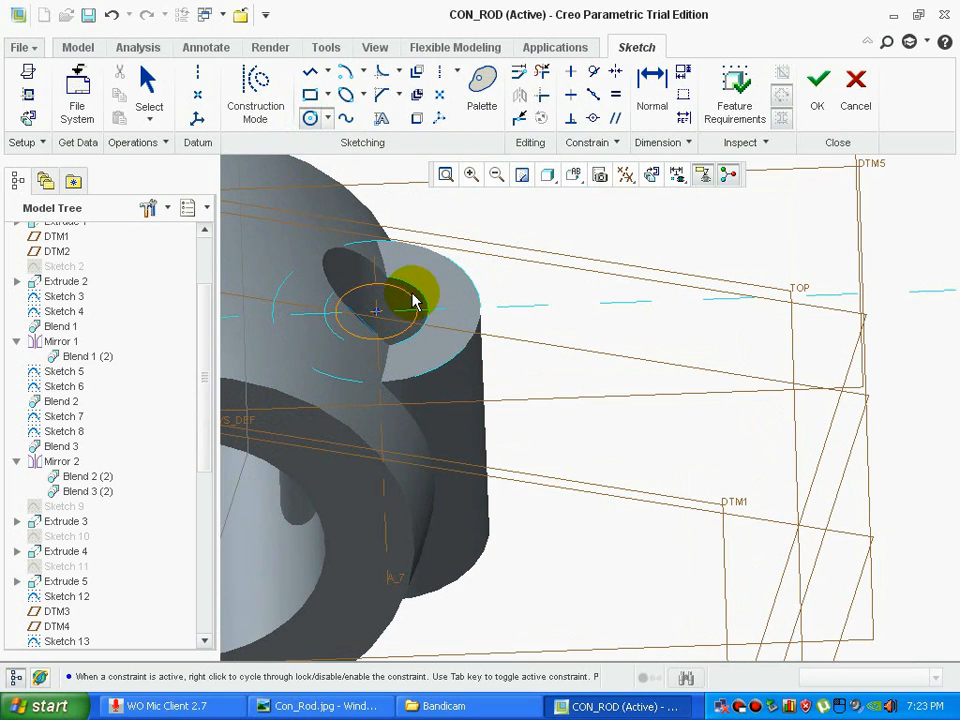
pyautogui.click(449, 262)
pyautogui.middleClick(470, 255)
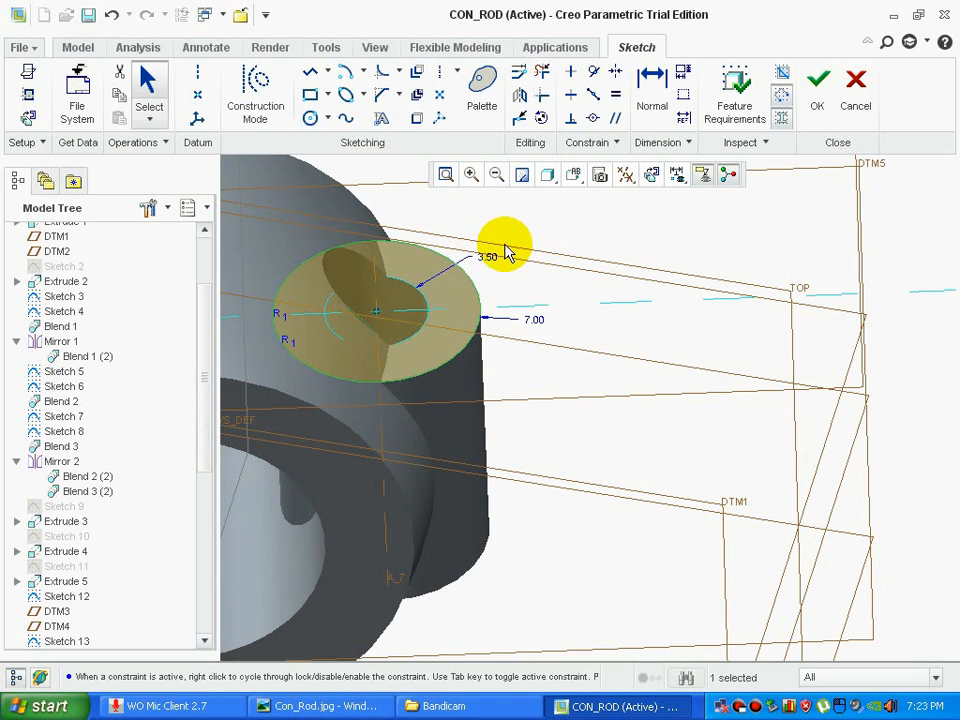
pyautogui.click(829, 98)
# - Extrude the full boss circle 5 mm outward from the boss's upper end face to cap the hole
pyautogui.click(378, 98)
pyautogui.scroll(4, 425, 240)
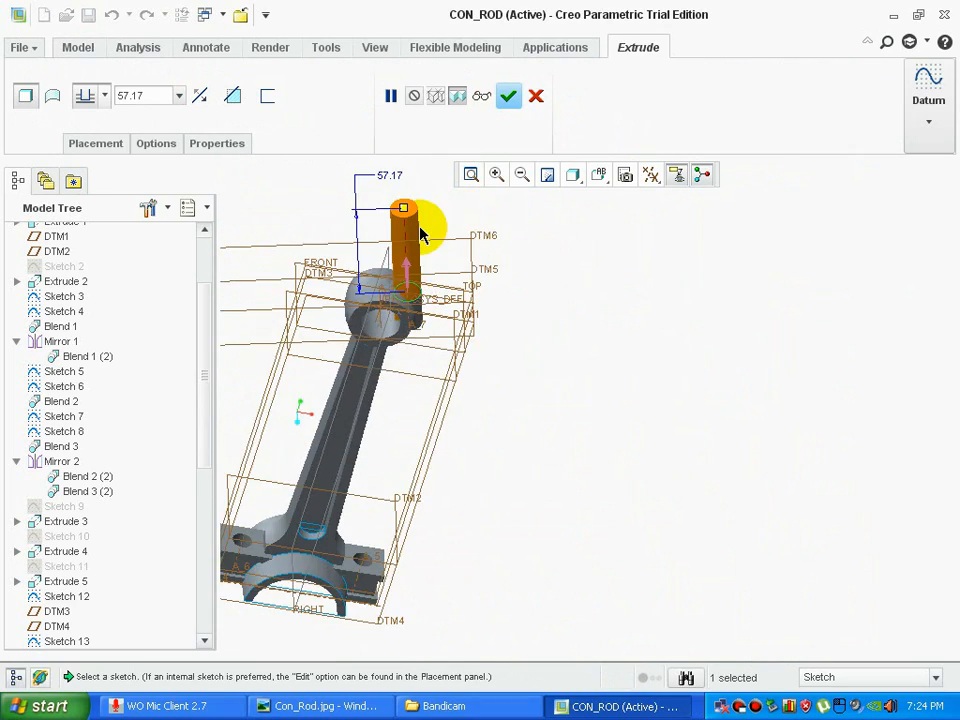
pyautogui.scroll(-4, 429, 236)
pyautogui.moveTo(400, 370); pyautogui.dragTo(400, 420)
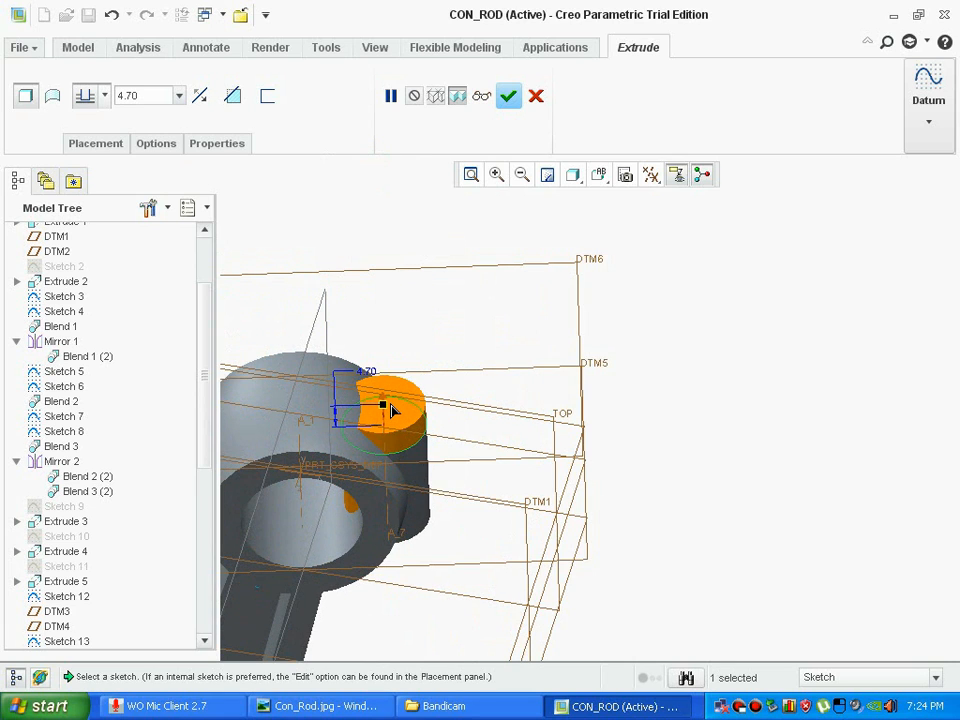
pyautogui.moveTo(435, 374); pyautogui.dragTo(440, 347, button='middle')
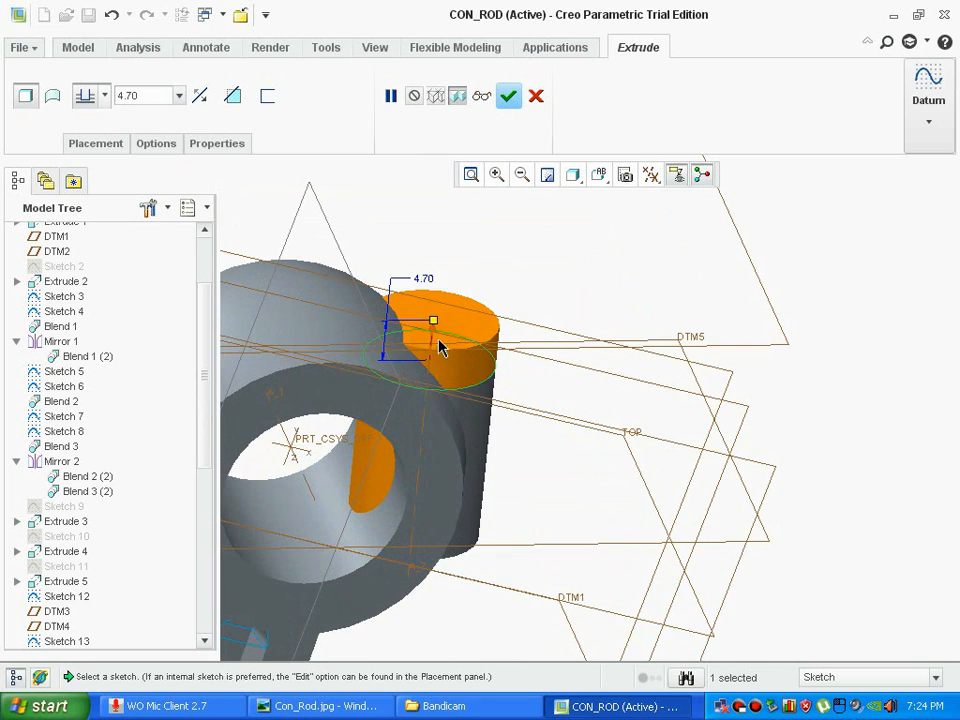
pyautogui.write('5')
pyautogui.press('Return')
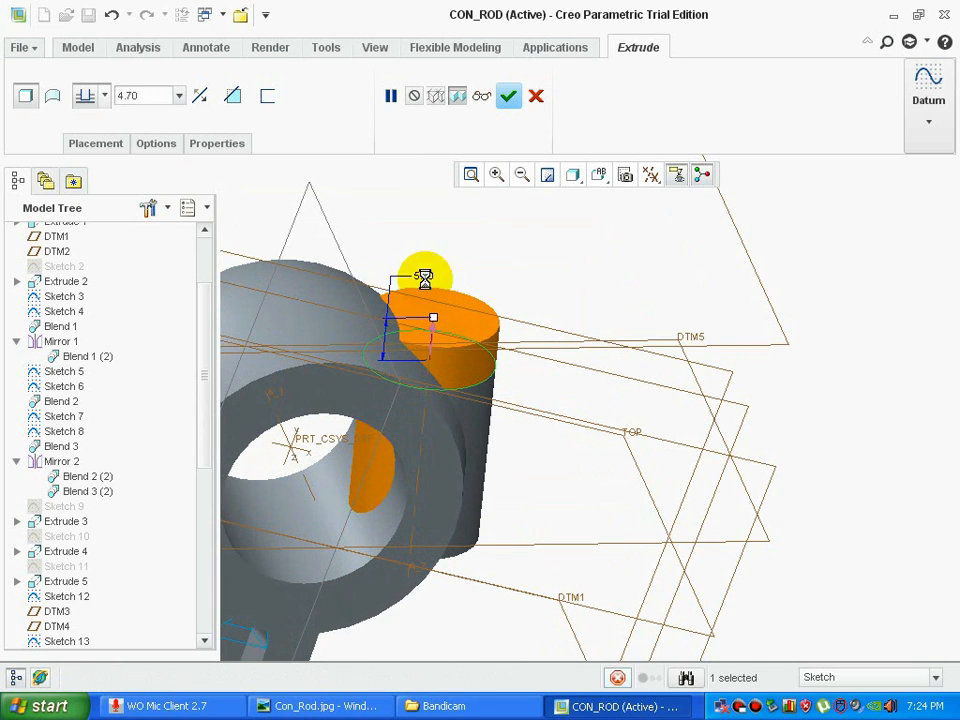
pyautogui.middleClick(482, 278)
pyautogui.moveTo(551, 266)
pyautogui.mouseDown(button='middle')
pyautogui.moveTo(540, 259)
pyautogui.moveTo(551, 268)
pyautogui.mouseUp(button='middle')
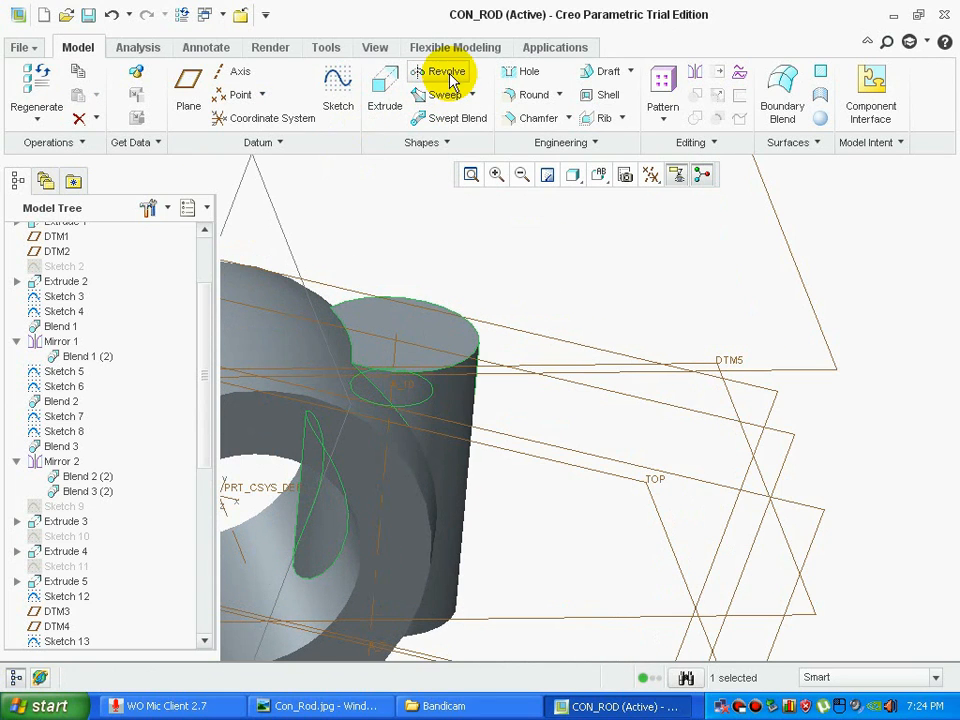
# - Round the outer edge of the clamp boss cap with a 2.75 mm radius
pyautogui.click(512, 95)
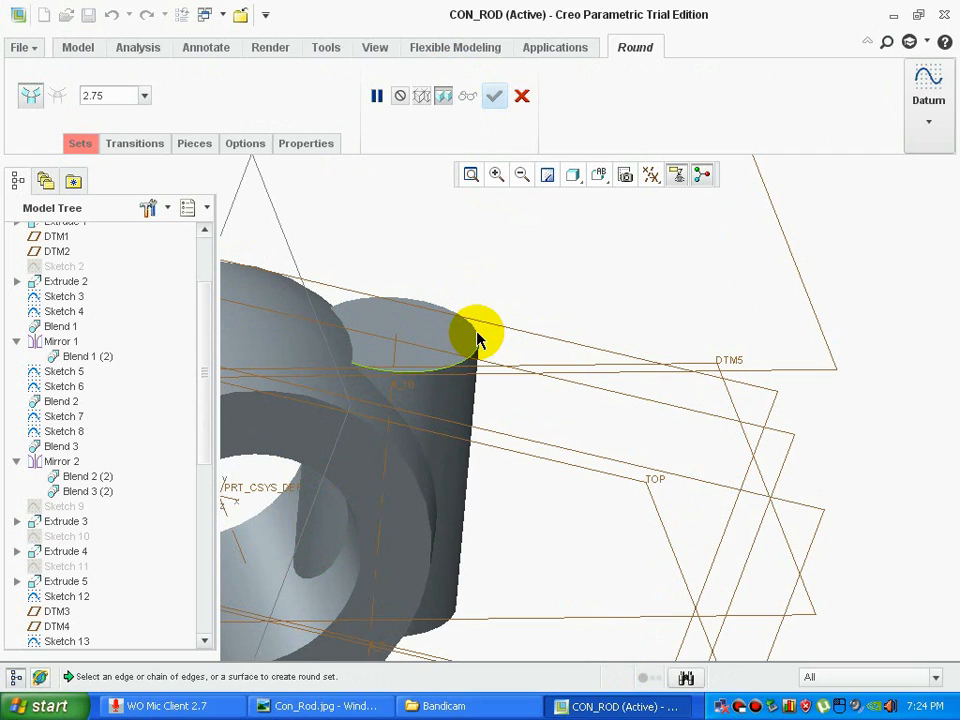
pyautogui.scroll(-1, 503, 304)
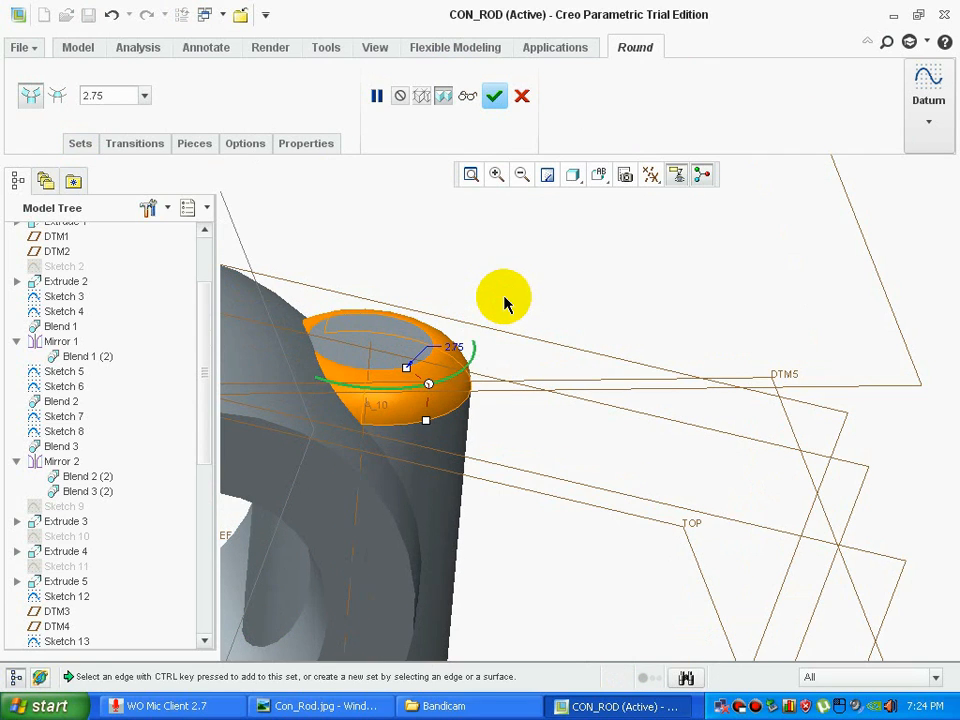
pyautogui.middleClick(503, 300)
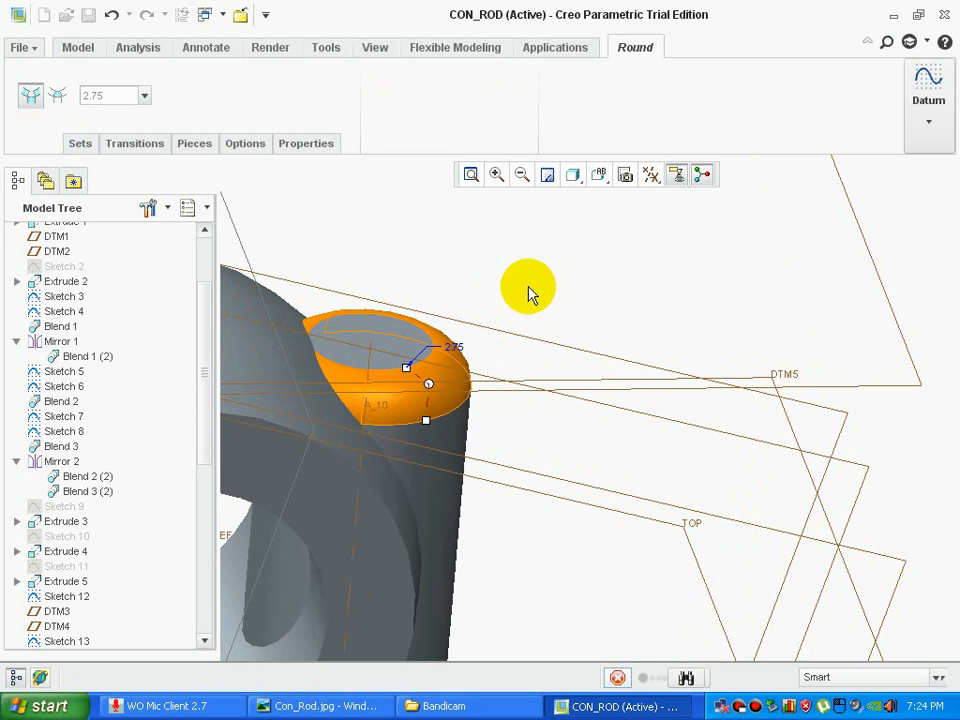
# - Inspect the rounded boss from its other end and check the small-end clamp details in the Con_Rod.jpg drawing
pyautogui.moveTo(516, 290); pyautogui.dragTo(499, 261, button='middle')
pyautogui.scroll(4, 499, 261)
pyautogui.moveTo(495, 360); pyautogui.dragTo(491, 318, button='middle')
pyautogui.scroll(-3, 493, 480)
pyautogui.click(318, 706)
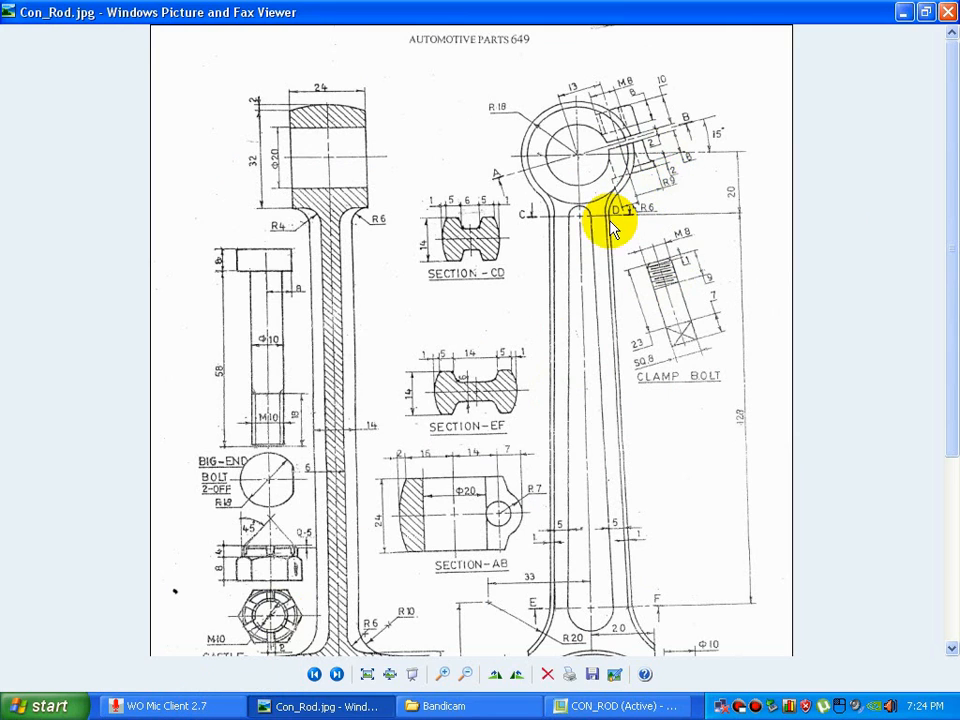
pyautogui.click(620, 706)
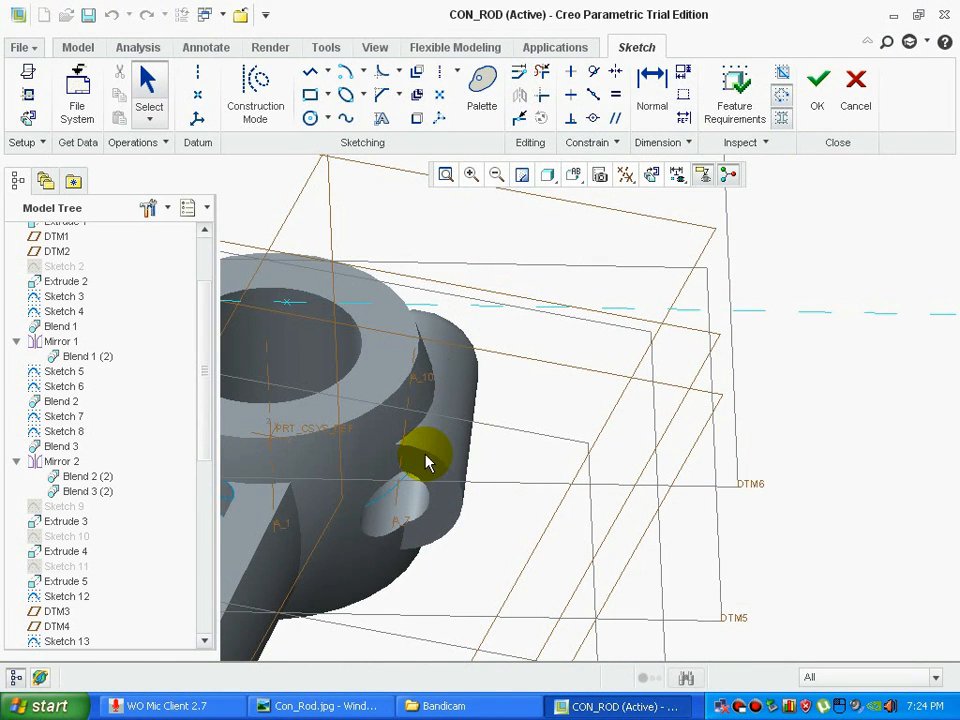
pyautogui.click(852, 95)
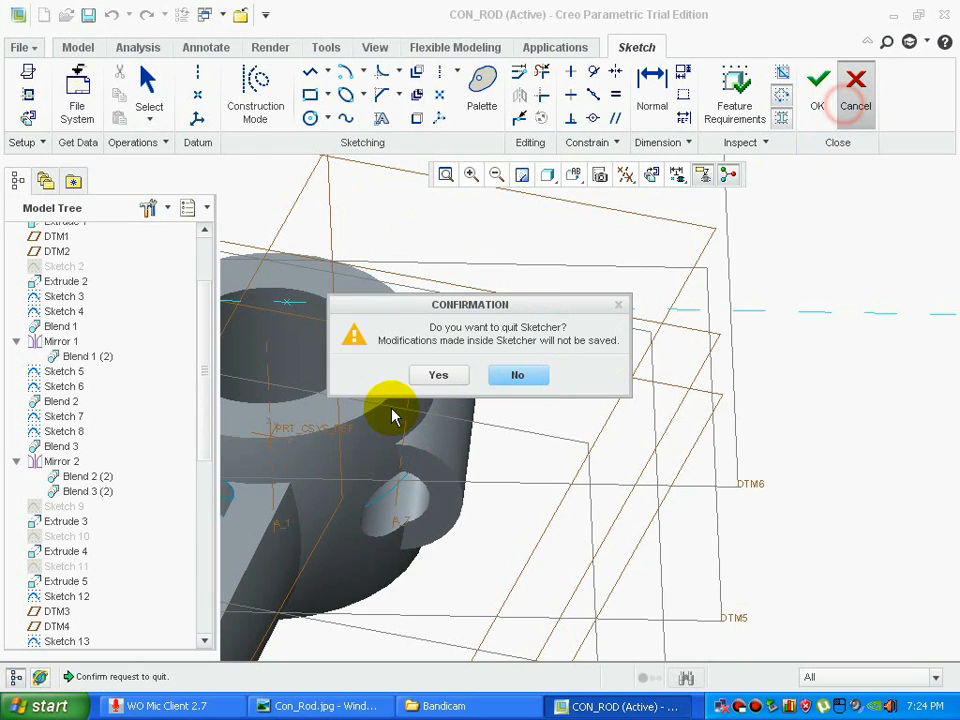
pyautogui.click(432, 377)
pyautogui.click(339, 96)
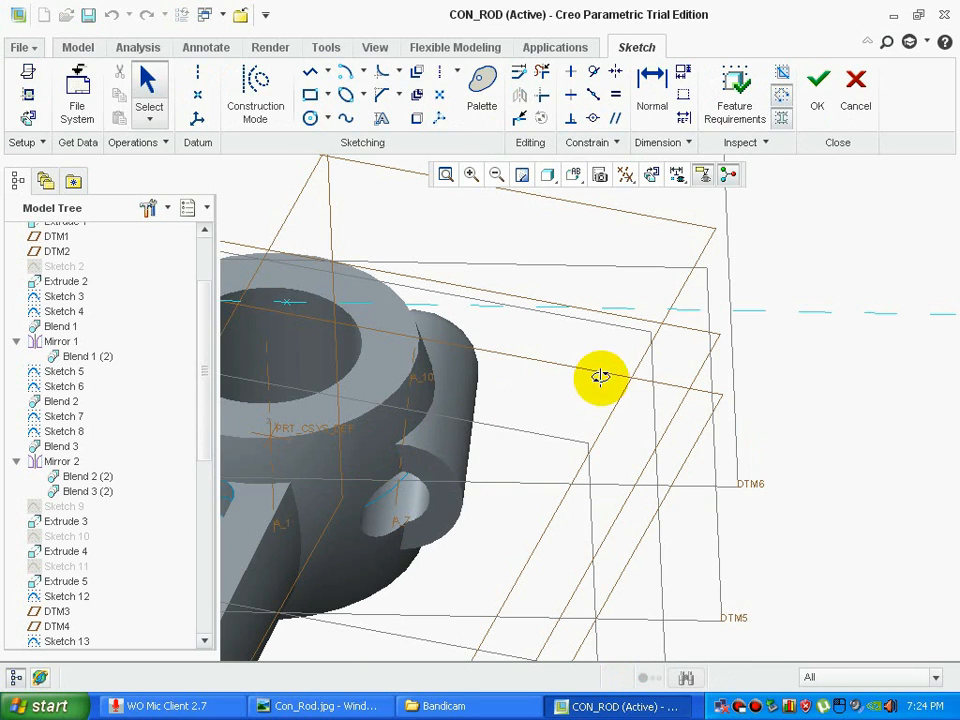
pyautogui.click(853, 100)
pyautogui.click(463, 375)
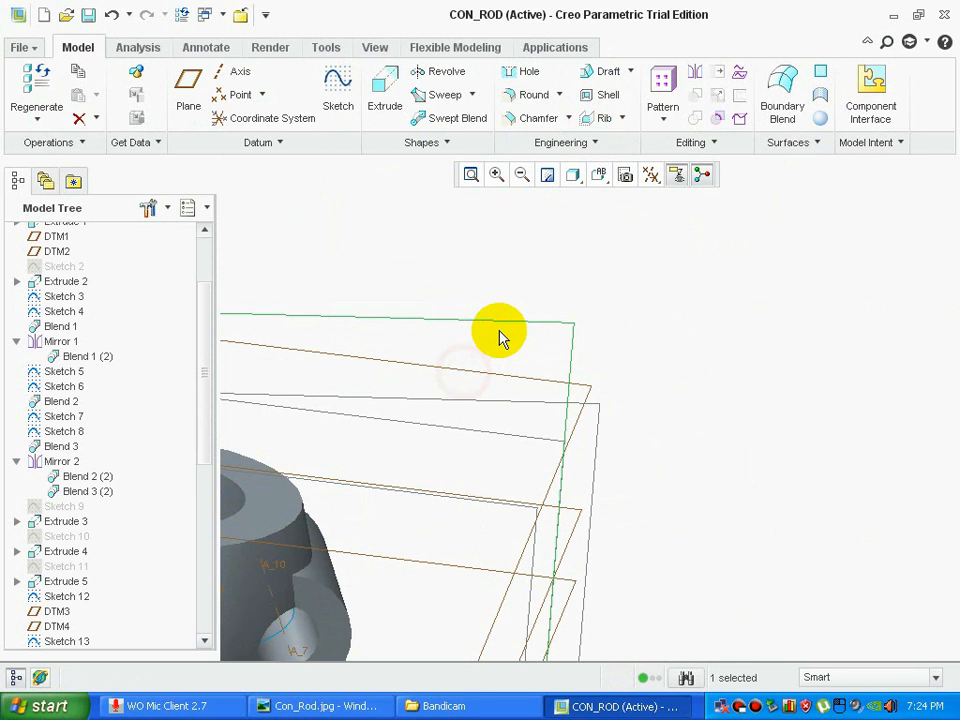
# - Start a sketch on the clamp boss's open end face and add a reference radius dimension to its outer edge
pyautogui.click(347, 96)
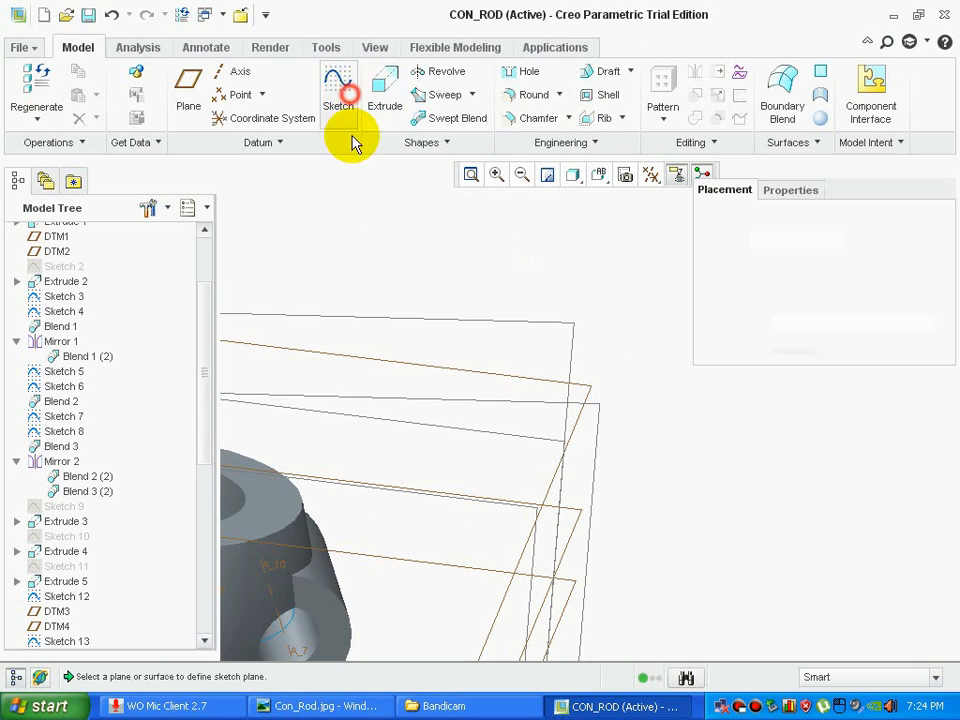
pyautogui.click(360, 525)
pyautogui.middleClick(437, 486)
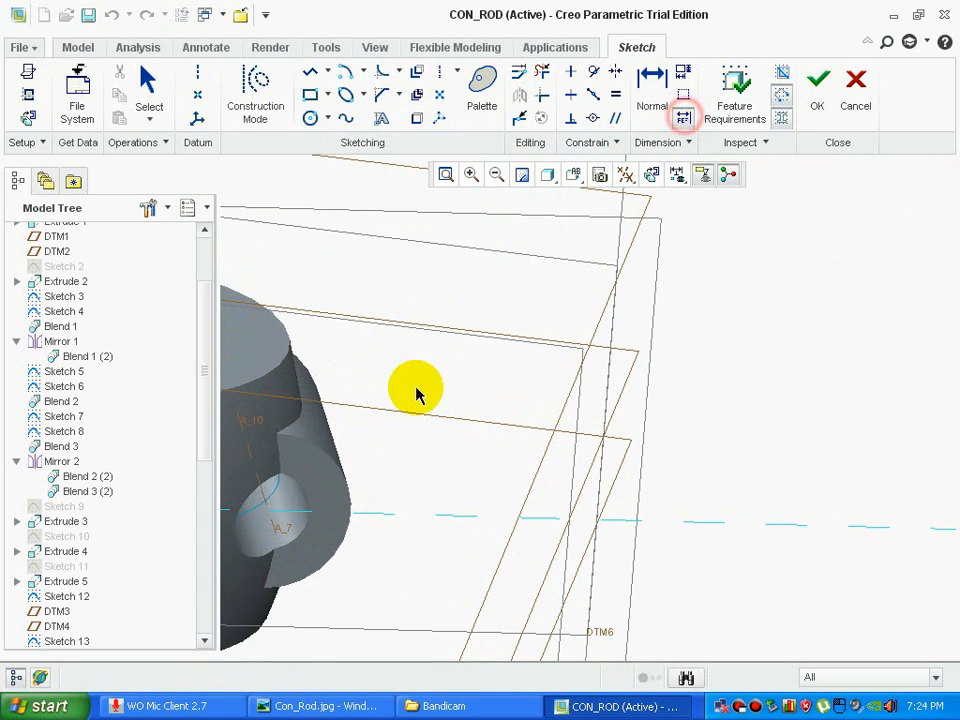
pyautogui.click(326, 440)
pyautogui.middleClick(382, 440)
pyautogui.scroll(2, 382, 440)
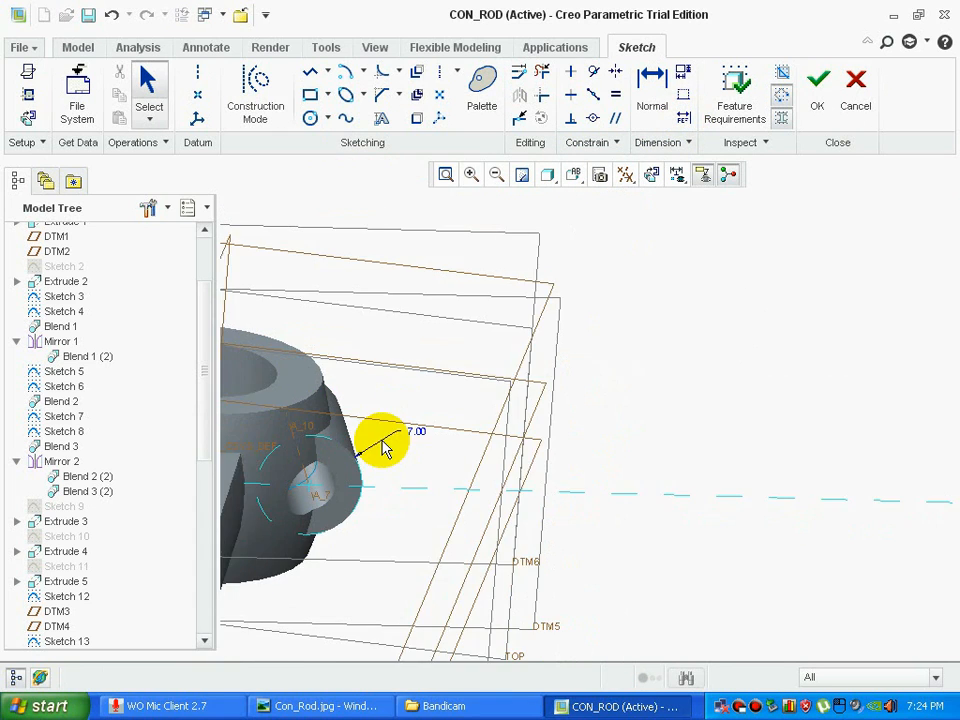
pyautogui.scroll(-1, 382, 440)
# - Sketch two circles centred on the clamp bolt hole, one matching the boss's outer edge and one about 17.6 mm in diameter
pyautogui.click(310, 118)
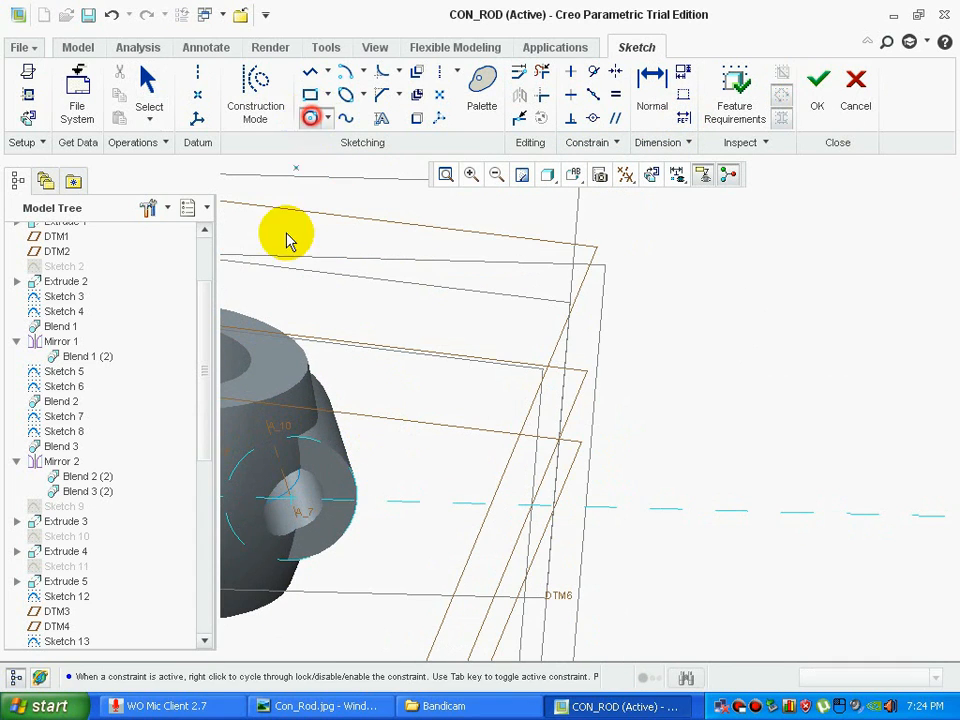
pyautogui.click(290, 499)
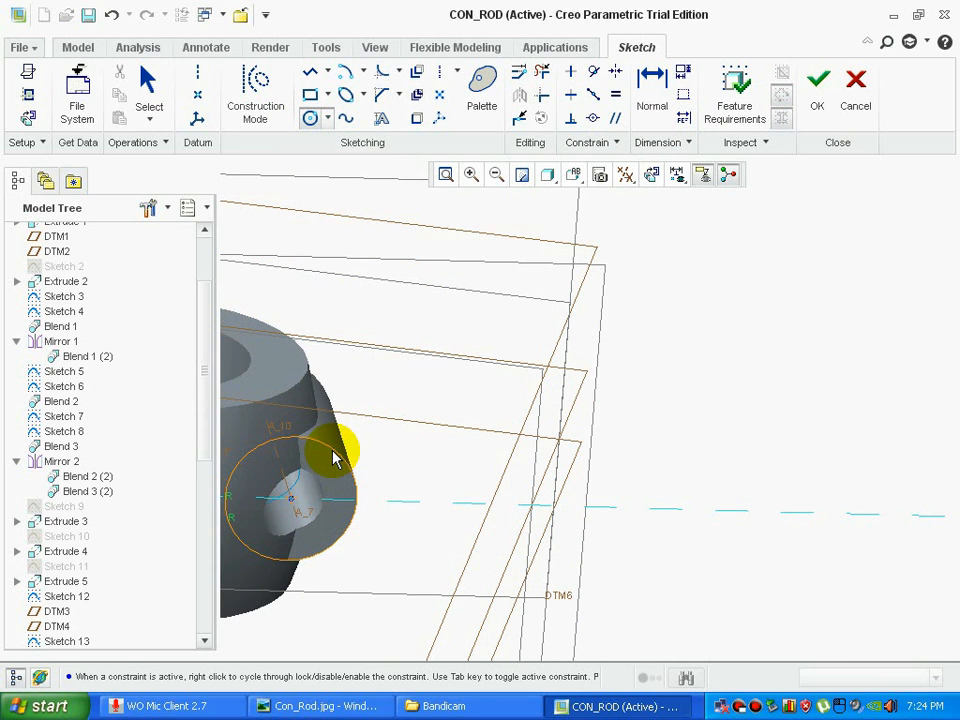
pyautogui.click(335, 458)
pyautogui.click(291, 500)
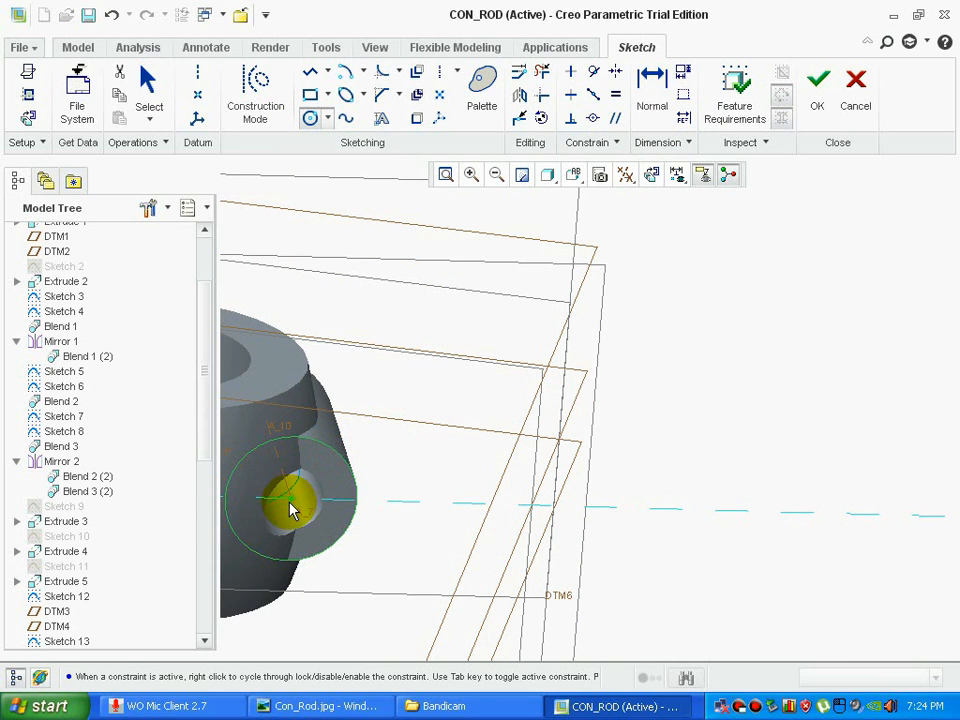
pyautogui.click(371, 439)
pyautogui.middleClick(371, 439)
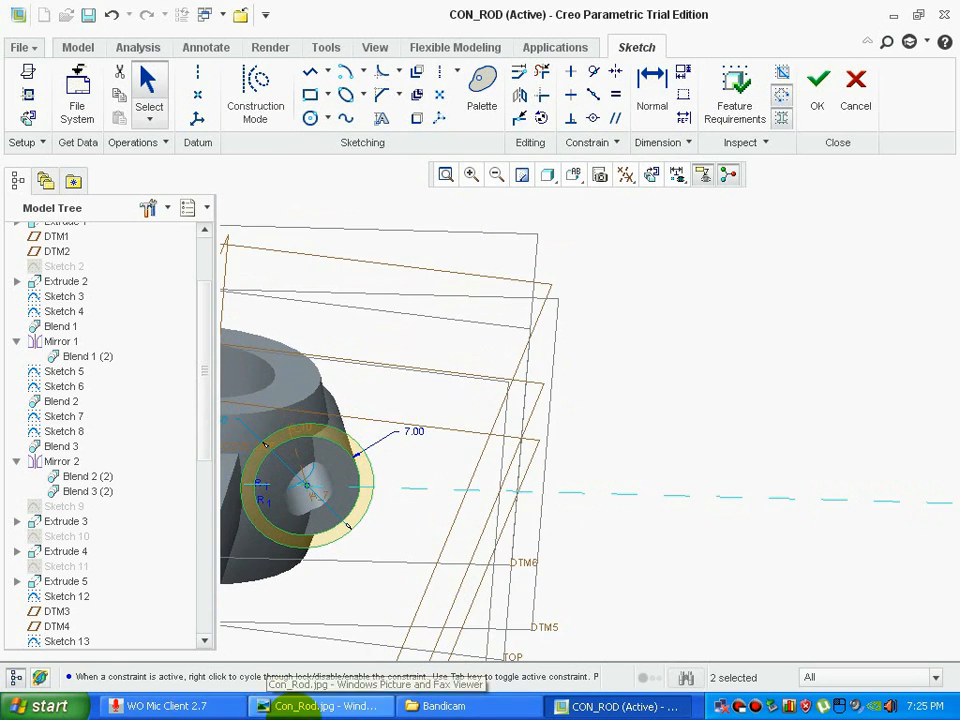
# - Check Con_Rod.jpg, set the larger clamp boss circle's diameter to 18 mm, and finish the sketch
pyautogui.click(290, 706)
pyautogui.click(585, 706)
pyautogui.moveTo(531, 654); pyautogui.dragTo(283, 500, button='middle')
pyautogui.click(305, 480)
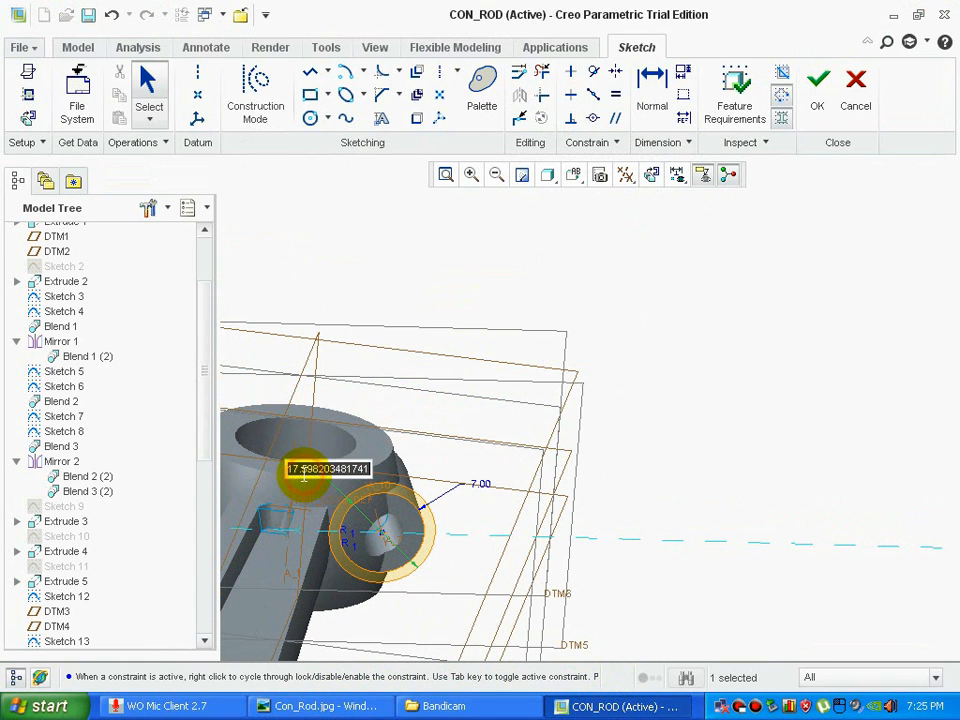
pyautogui.click(380, 458)
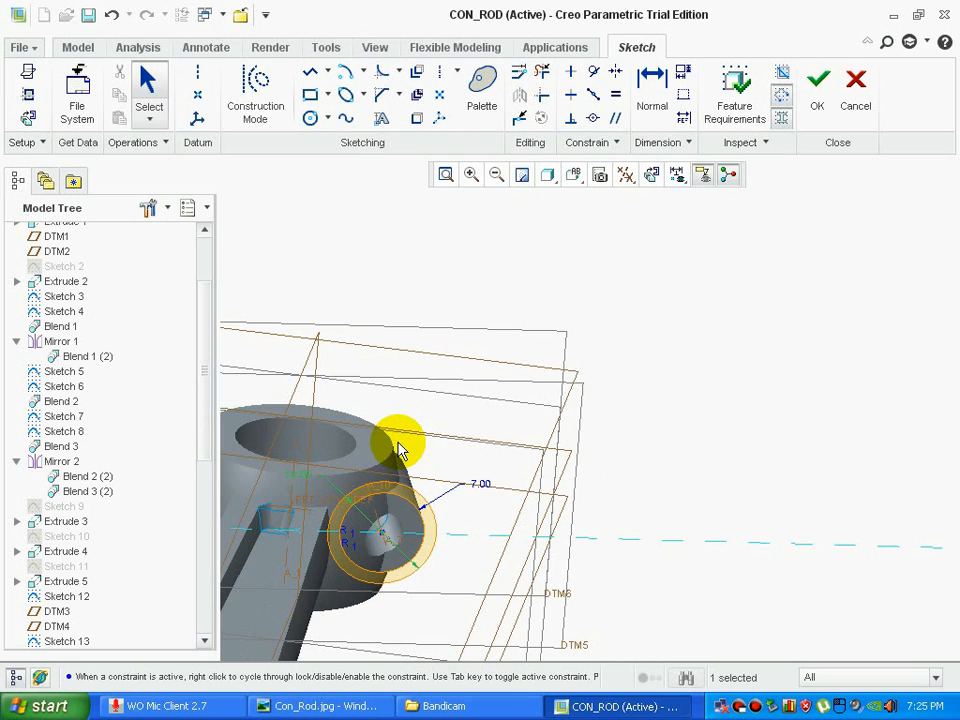
pyautogui.click(812, 95)
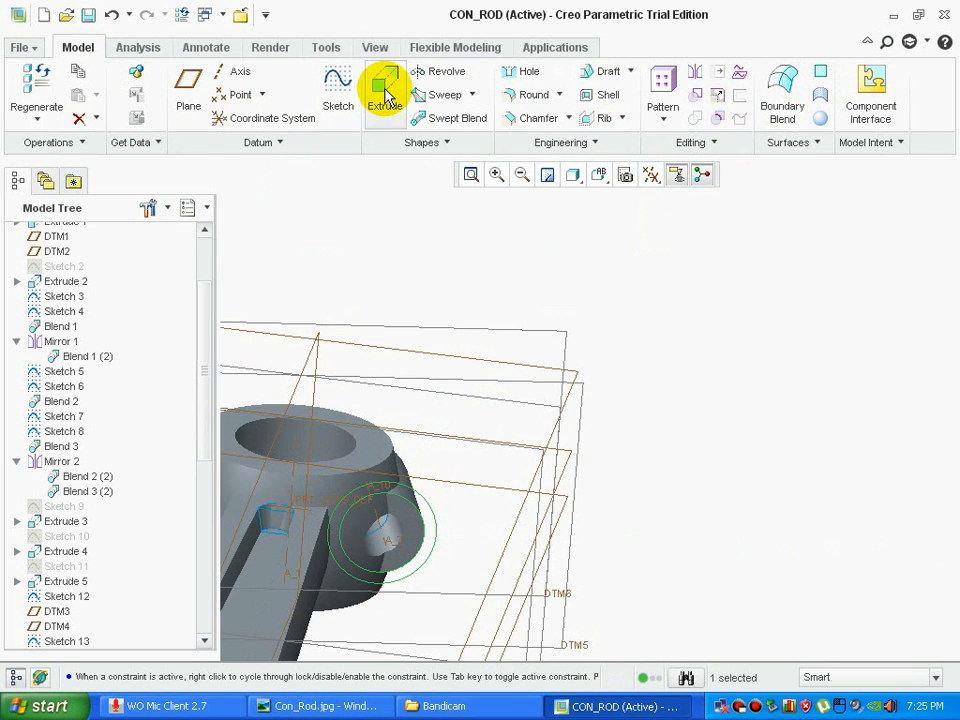
# - Extrude the ring sketch on the clamp boss's open end face to a depth of 2 mm
pyautogui.click(384, 90)
pyautogui.scroll(-5, 375, 640)
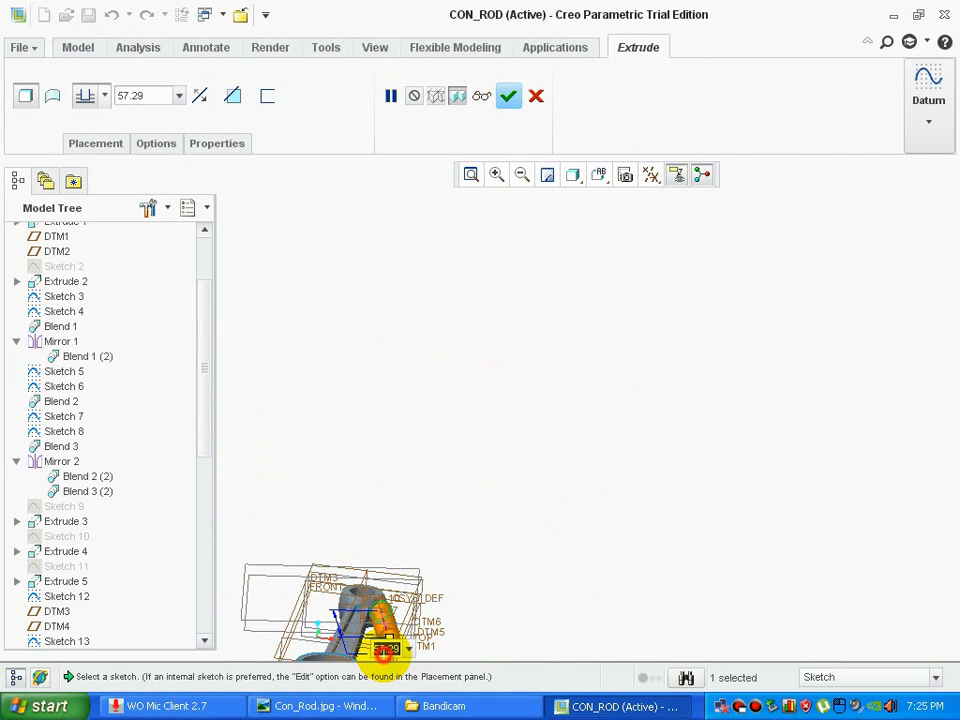
pyautogui.press('Return')
pyautogui.scroll(5, 388, 652)
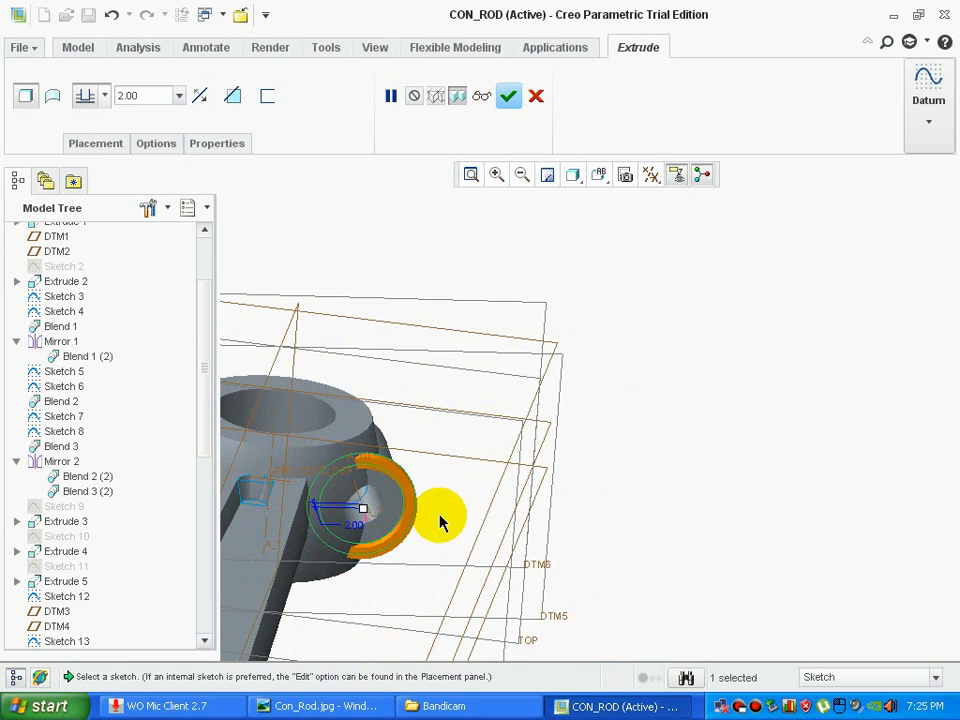
pyautogui.middleClick(445, 462)
pyautogui.moveTo(445, 462); pyautogui.dragTo(415, 349, button='middle')
pyautogui.moveTo(411, 322); pyautogui.dragTo(428, 352, button='middle')
pyautogui.scroll(-3, 440, 365)
pyautogui.click(432, 480)
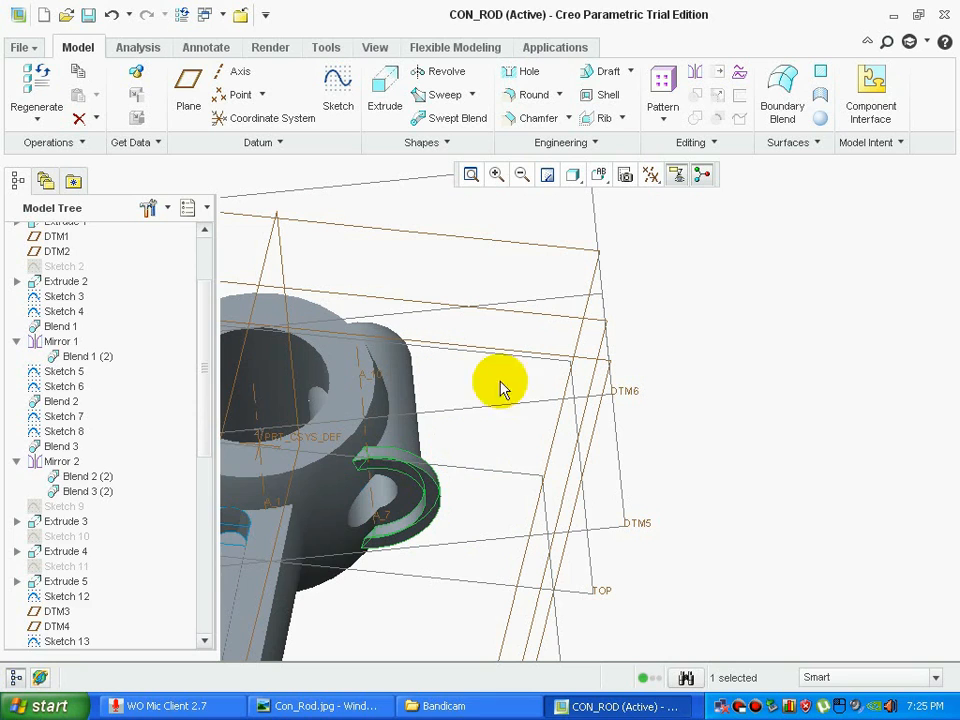
# - Redefine the ring extrusion to run 2 mm in the opposite direction, back around the clamp boss
pyautogui.scroll(-9, 70, 600)
pyautogui.rightClick(75, 627)
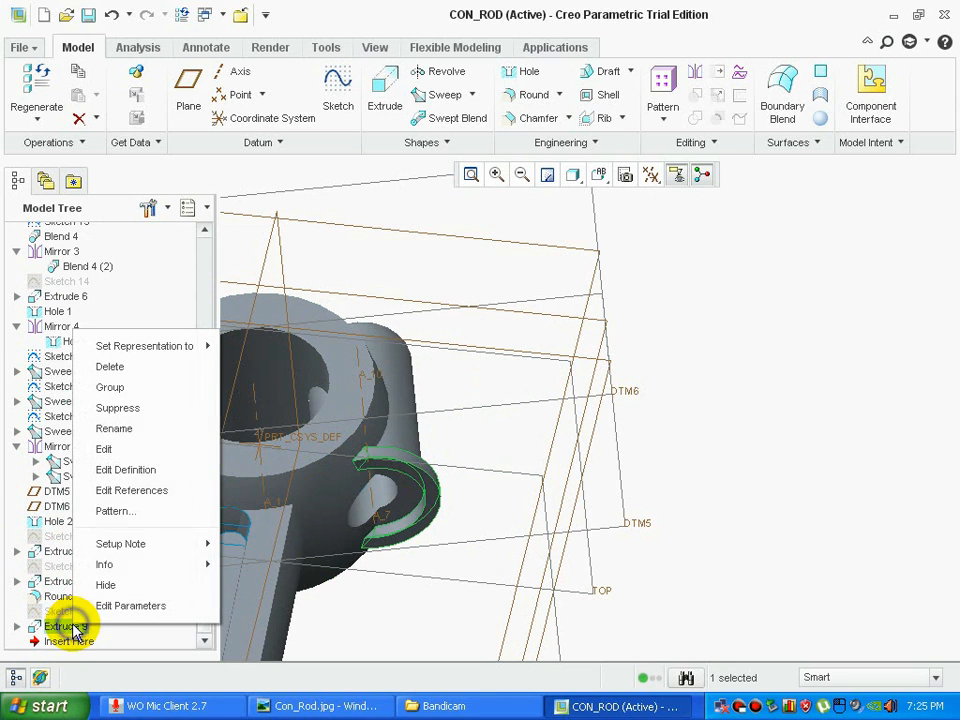
pyautogui.click(139, 469)
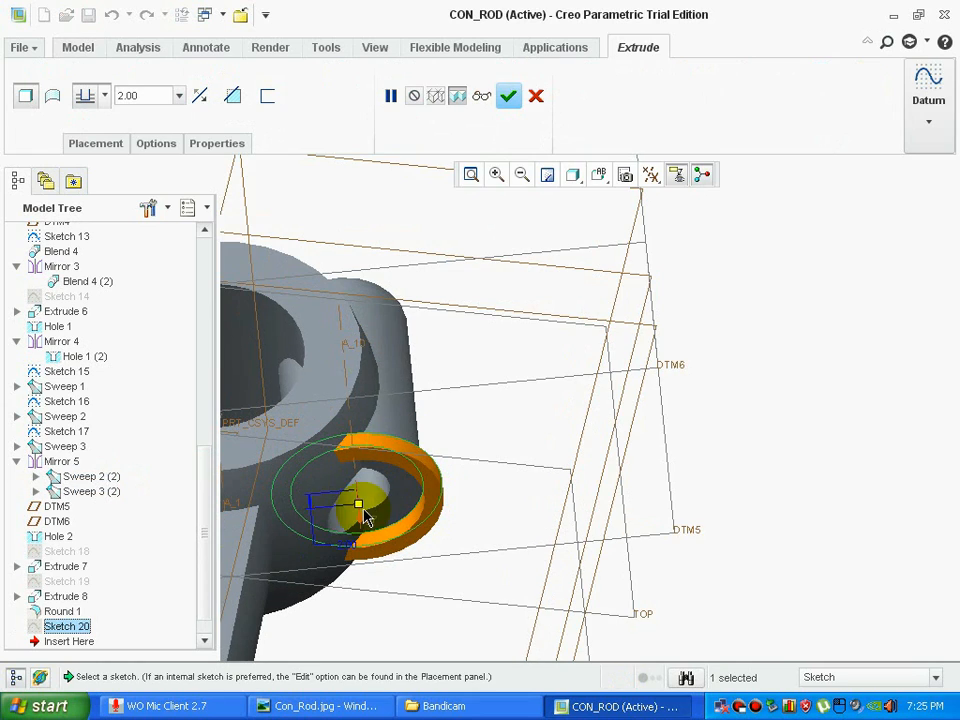
pyautogui.click(509, 97)
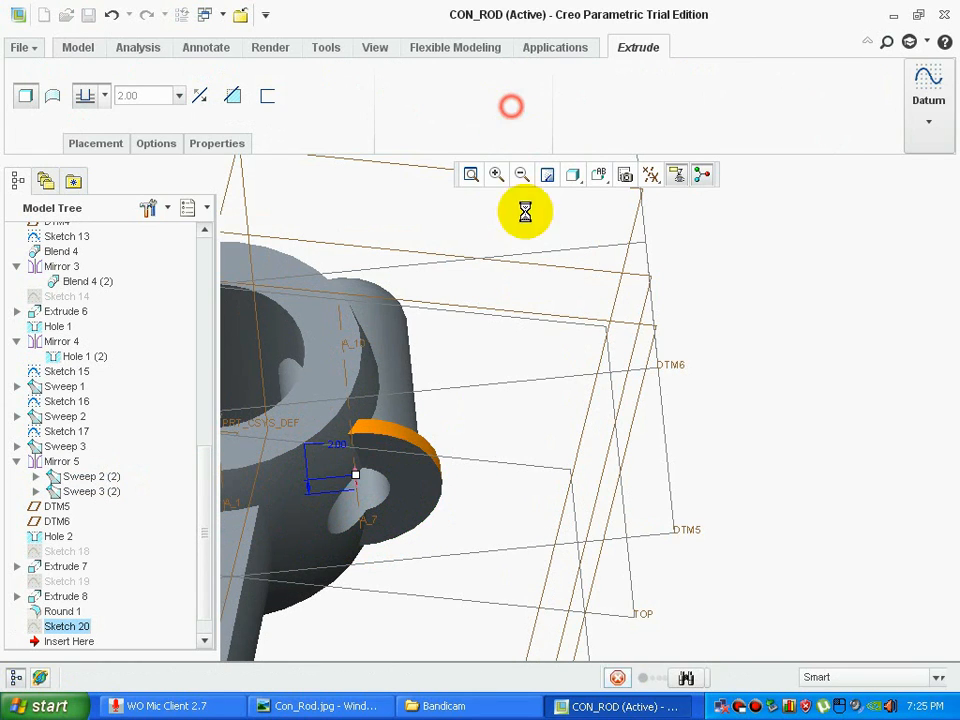
pyautogui.moveTo(491, 428); pyautogui.dragTo(368, 377, button='middle')
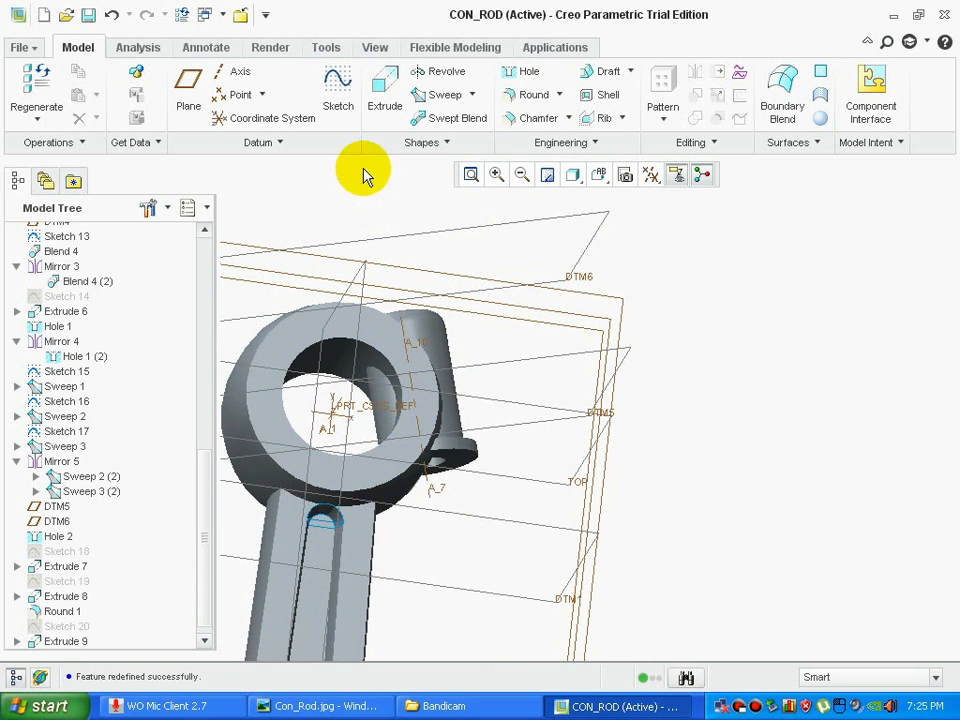
# - Start a sketch on the RIGHT datum plane with TOP as the top orientation reference, viewed square to the plane
pyautogui.click(338, 103)
pyautogui.moveTo(580, 370)
pyautogui.mouseDown(button='middle')
pyautogui.moveTo(594, 392)
pyautogui.moveTo(540, 291)
pyautogui.moveTo(514, 317)
pyautogui.moveTo(534, 307)
pyautogui.moveTo(536, 315)
pyautogui.moveTo(540, 268)
pyautogui.mouseUp(button='middle')
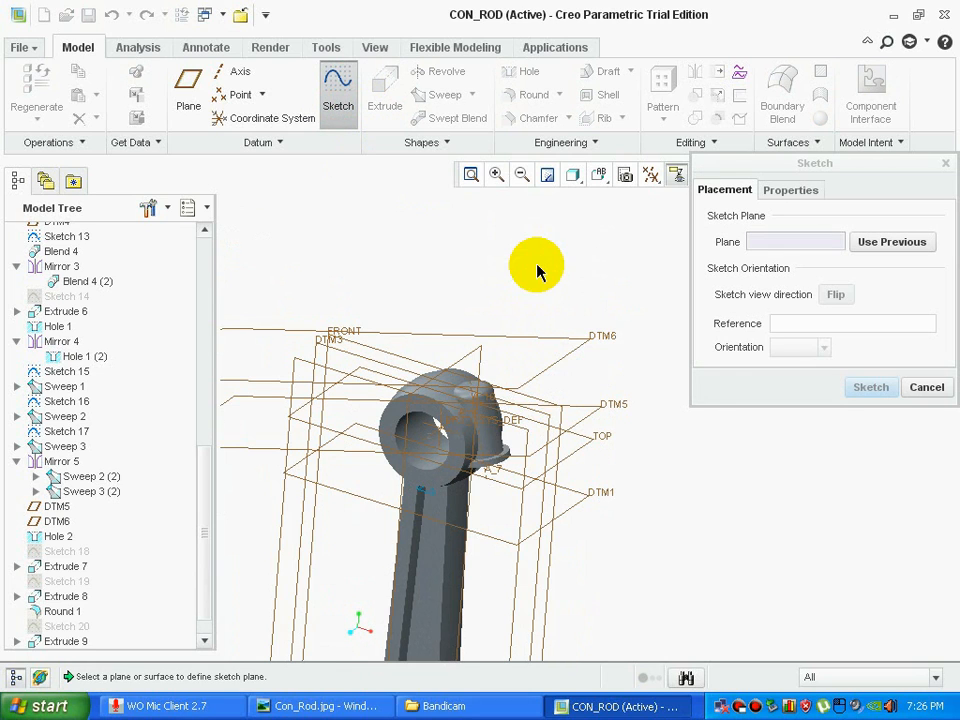
pyautogui.click(475, 358)
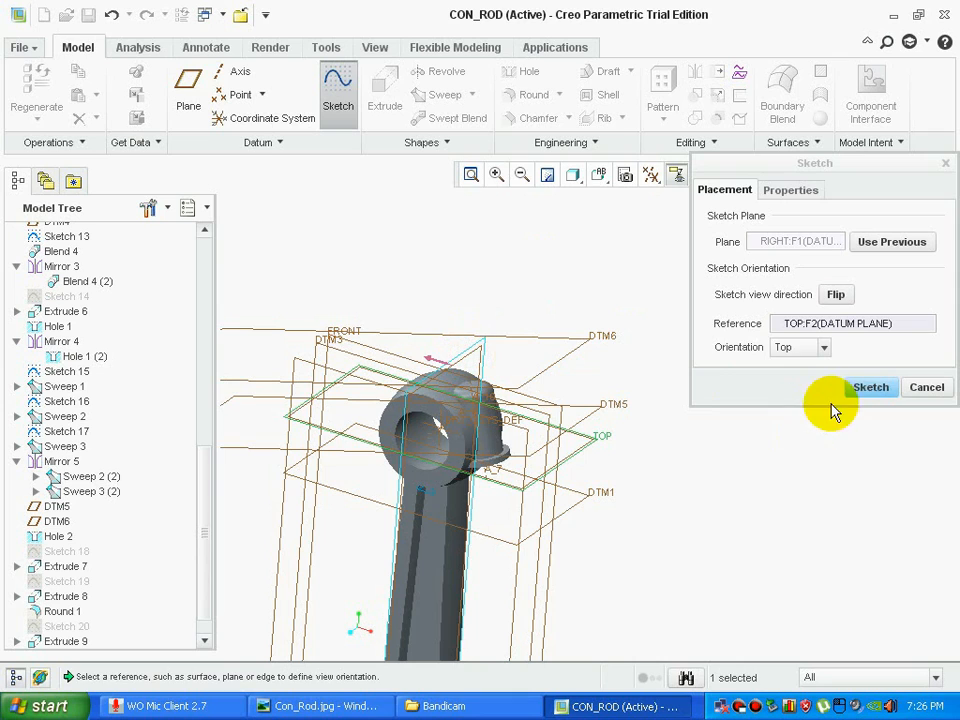
pyautogui.click(862, 390)
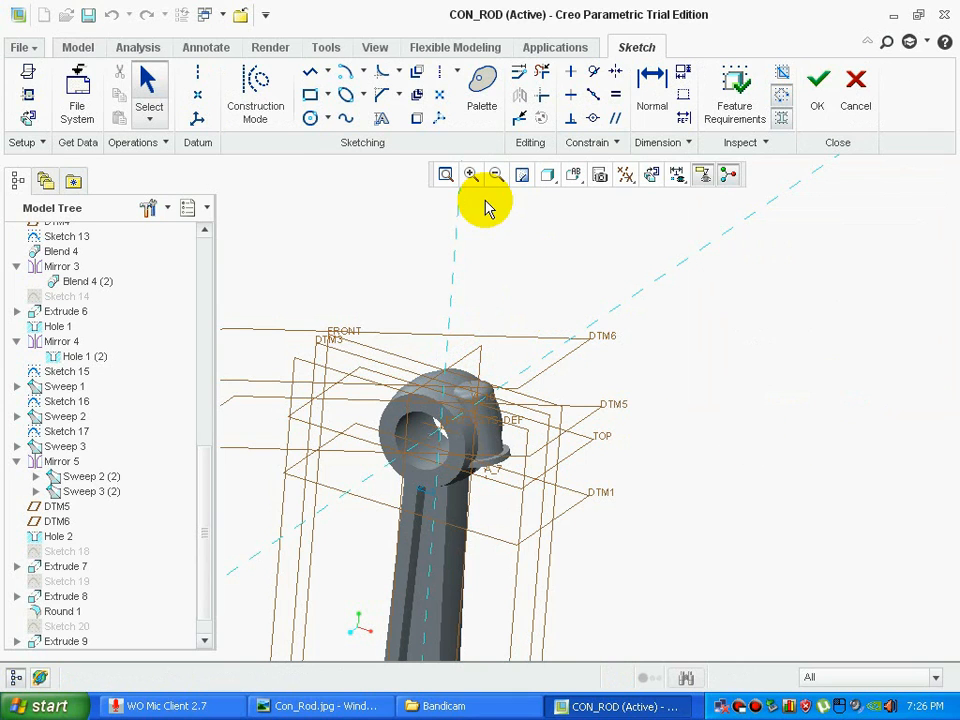
pyautogui.click(653, 180)
pyautogui.scroll(4, 593, 229)
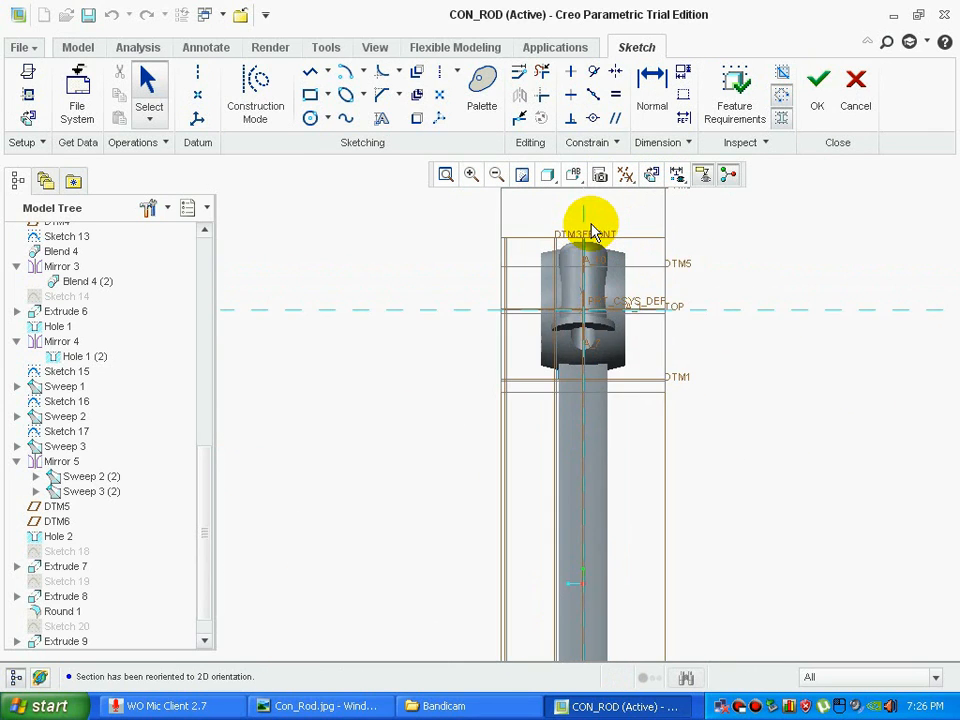
pyautogui.scroll(2, 594, 221)
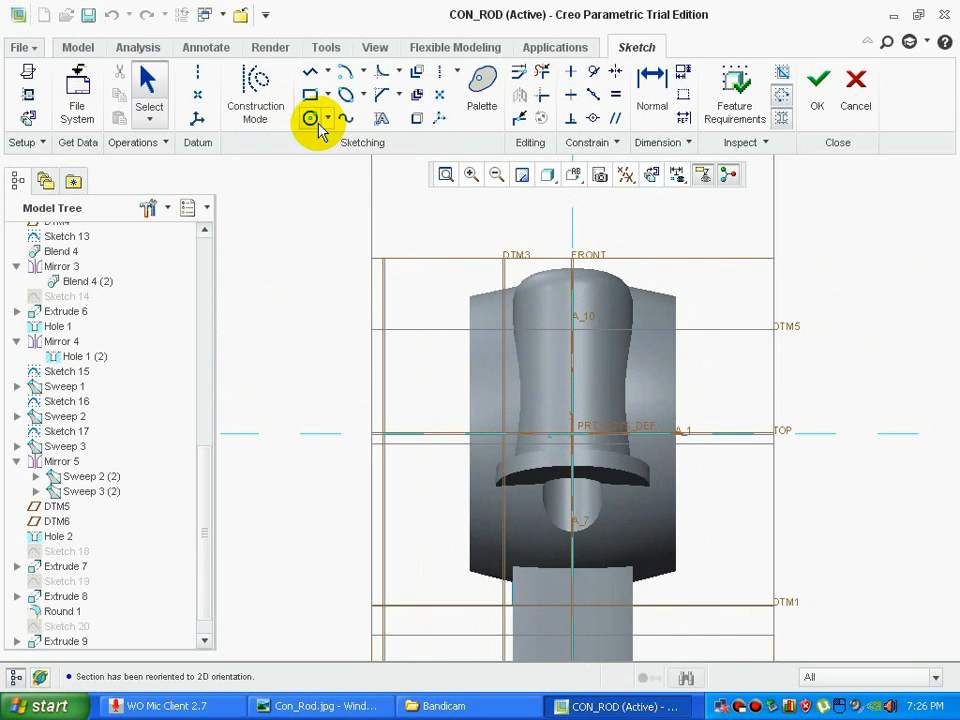
# - Reference the small end's two side faces and its bore surface in the sketch using reference dimensions
pyautogui.click(682, 118)
pyautogui.click(679, 298)
pyautogui.click(466, 320)
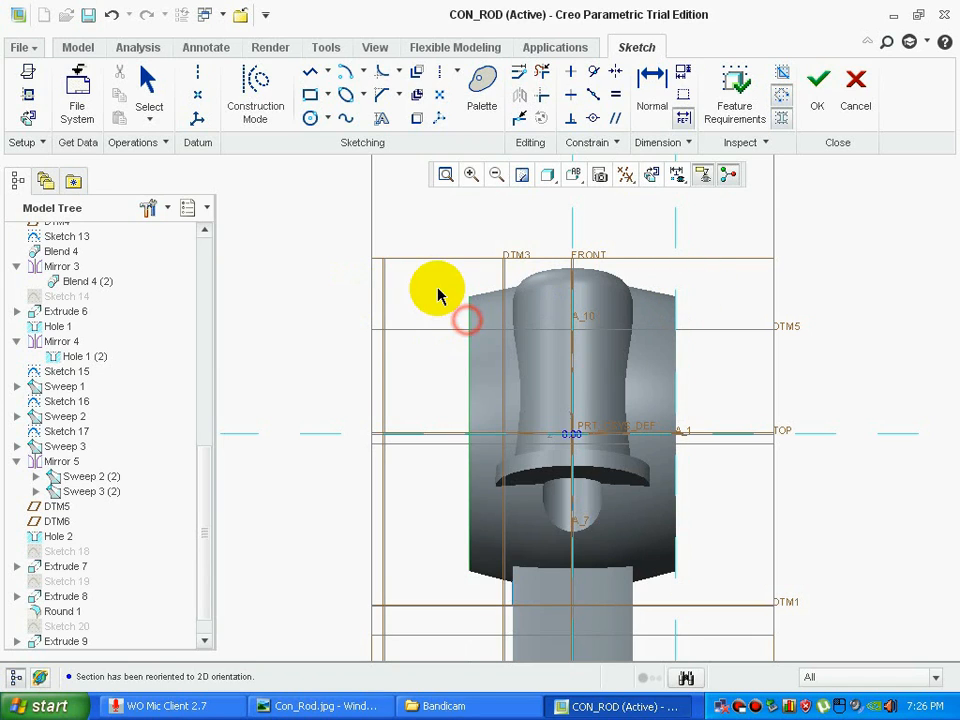
pyautogui.click(308, 71)
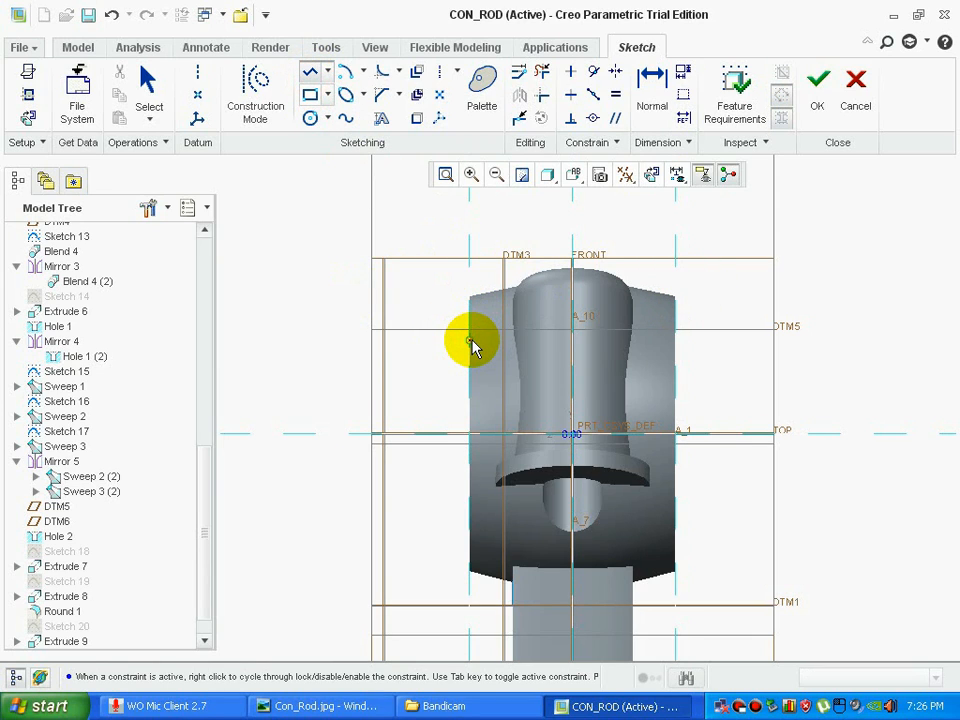
pyautogui.middleClick(435, 350)
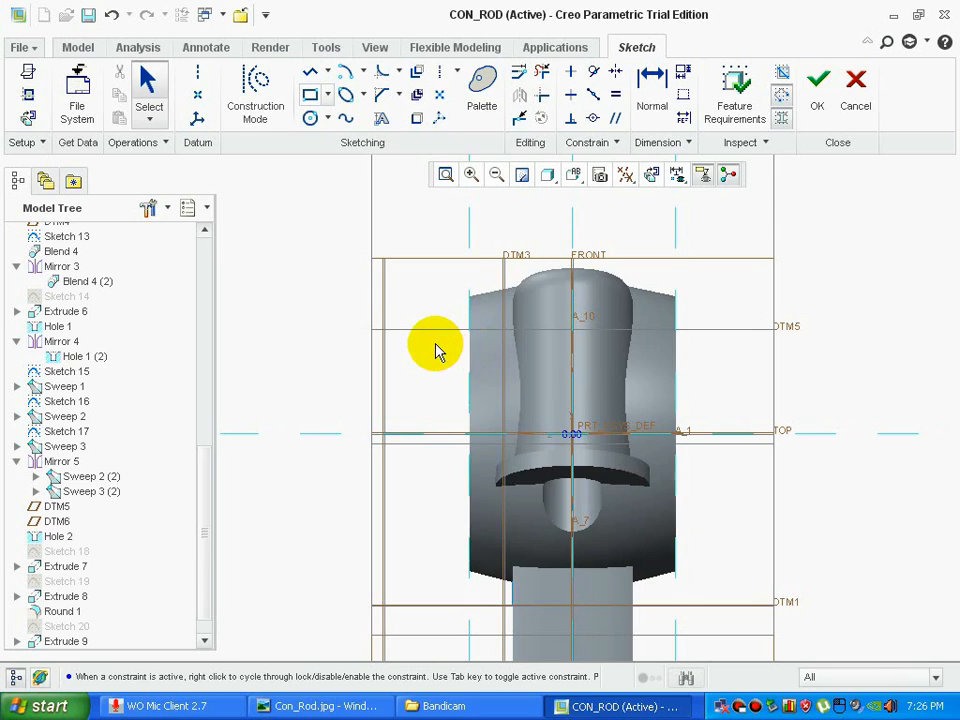
pyautogui.hotkey('ctrl', 'd')
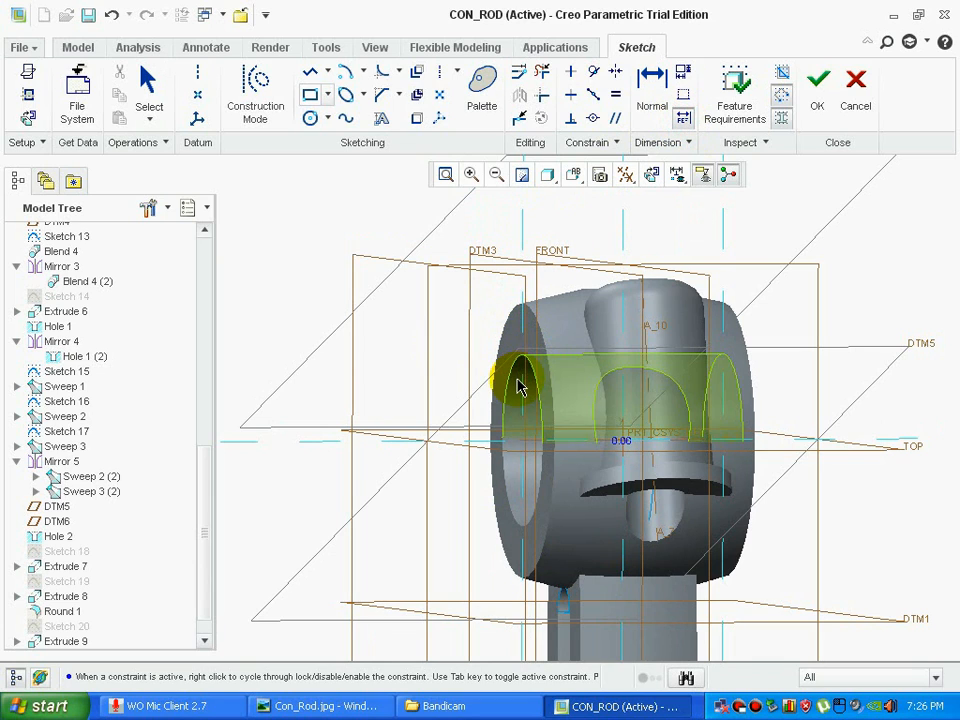
pyautogui.middleClick(518, 378)
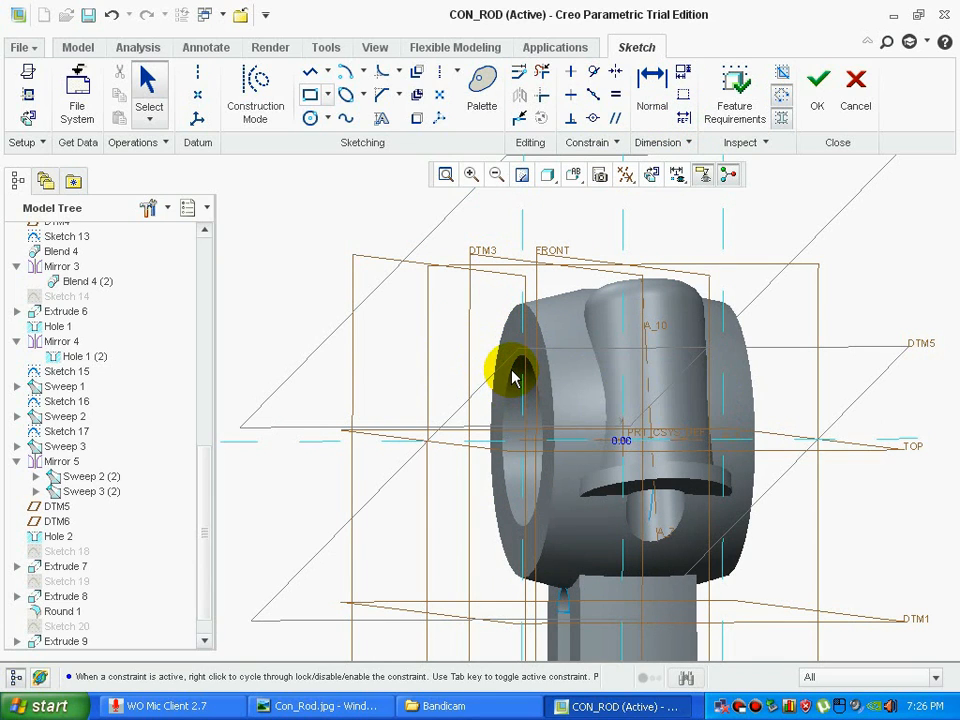
# - Sketch a horizontal line along the bore's upper edge between the two side faces, 10 mm above centre, and finish the sketch
pyautogui.click(310, 71)
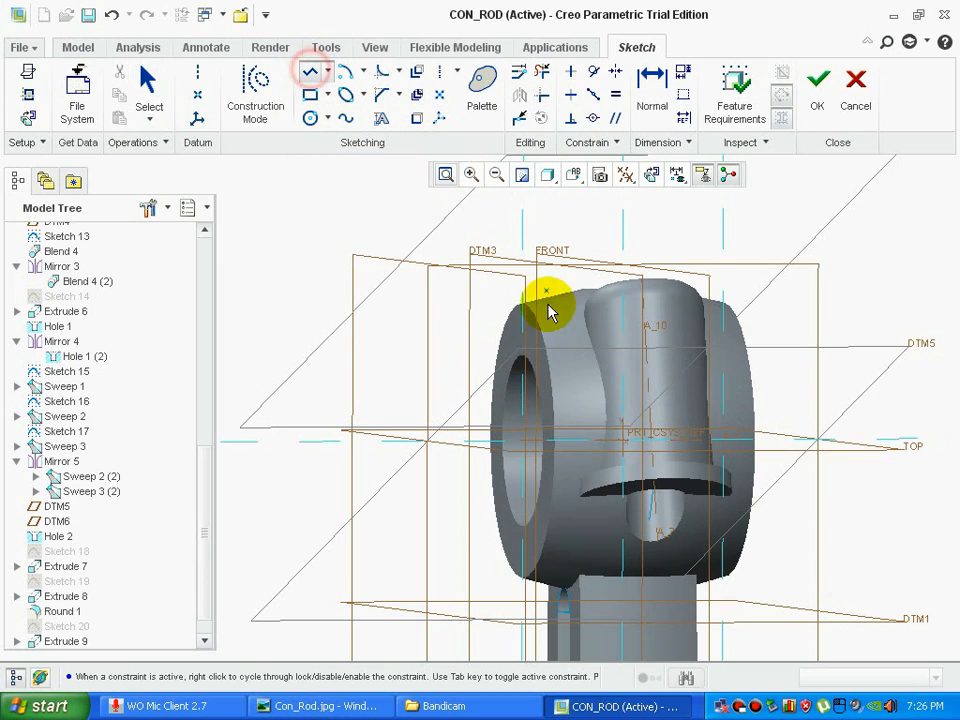
pyautogui.click(752, 340)
pyautogui.middleClick(753, 335)
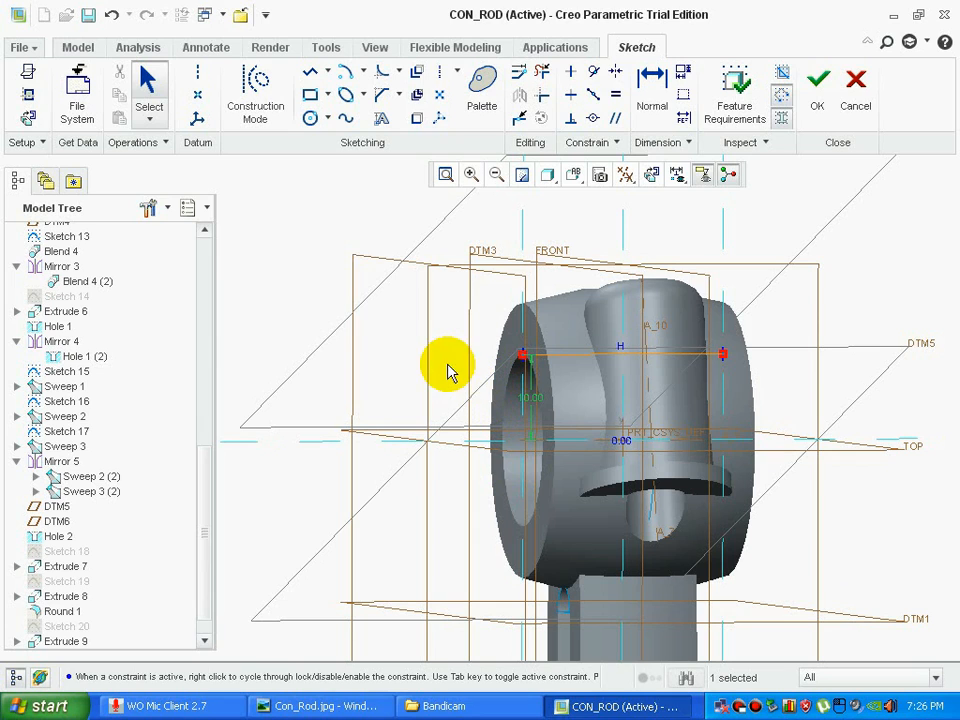
pyautogui.click(817, 88)
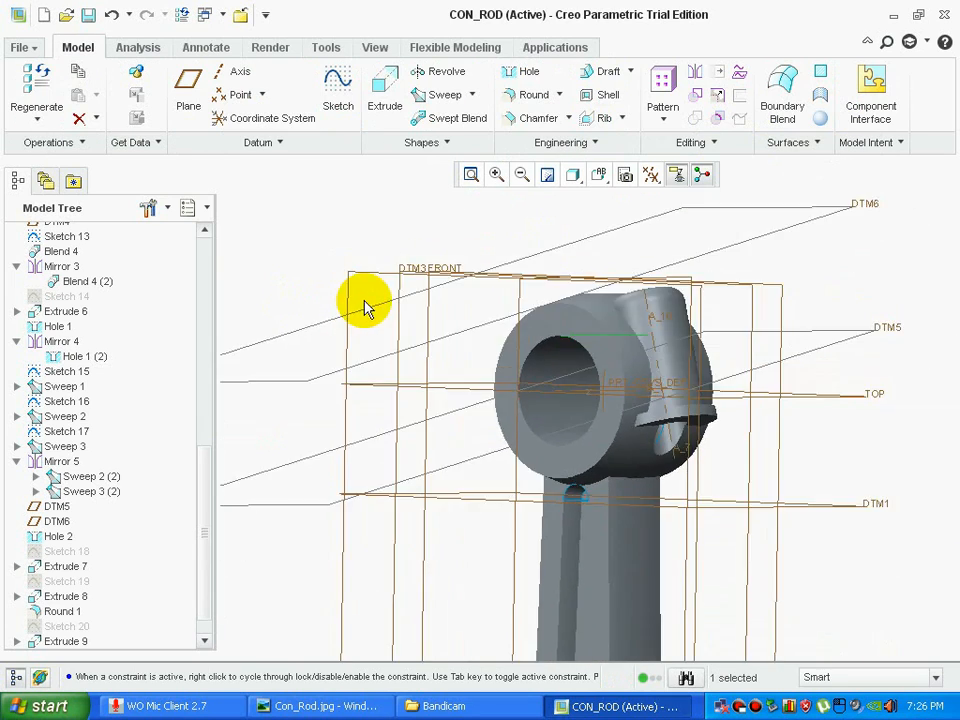
# - Revolve the line as a surface about the small-end bore axis through 207 degrees, covering the clamp boss side
pyautogui.click(429, 73)
pyautogui.scroll(4, 696, 418)
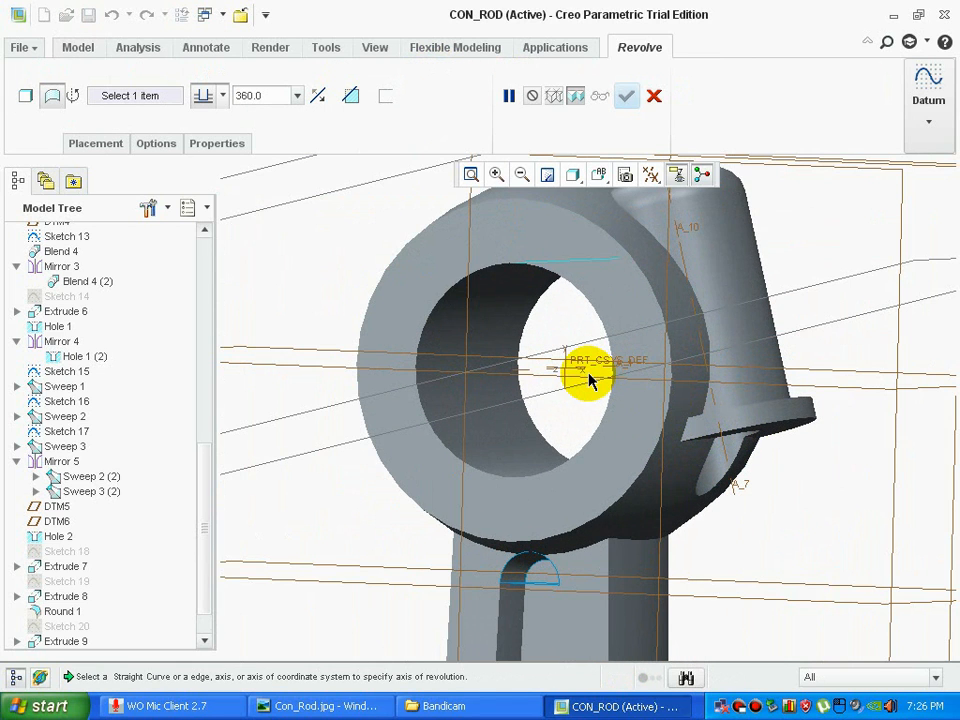
pyautogui.moveTo(583, 374); pyautogui.dragTo(525, 474, button='middle')
pyautogui.scroll(2, 492, 490)
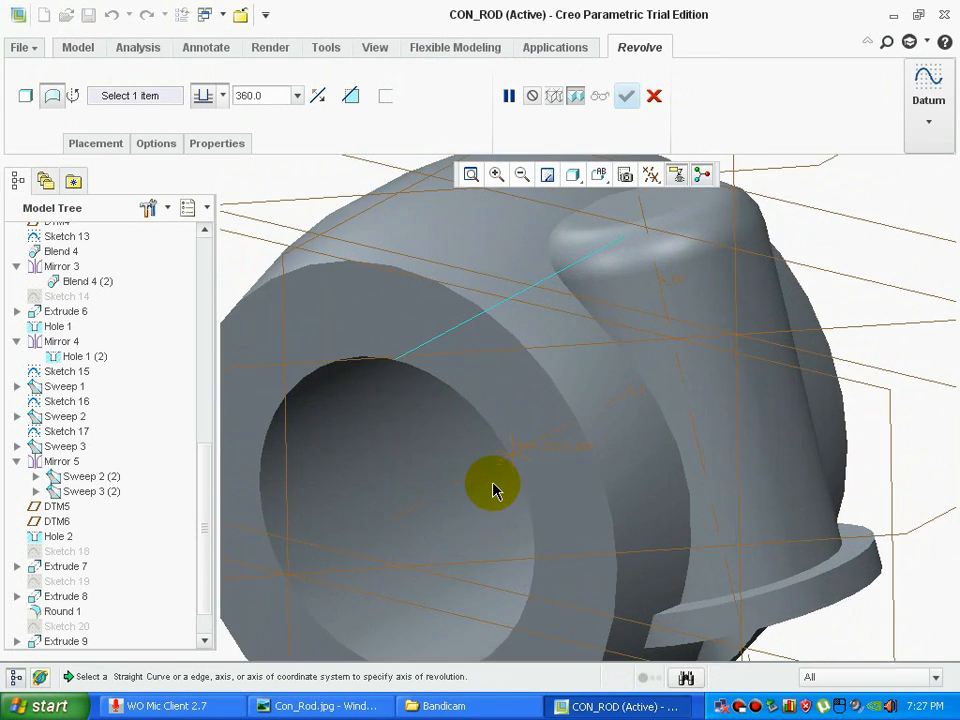
pyautogui.click(501, 463)
pyautogui.scroll(-3, 436, 481)
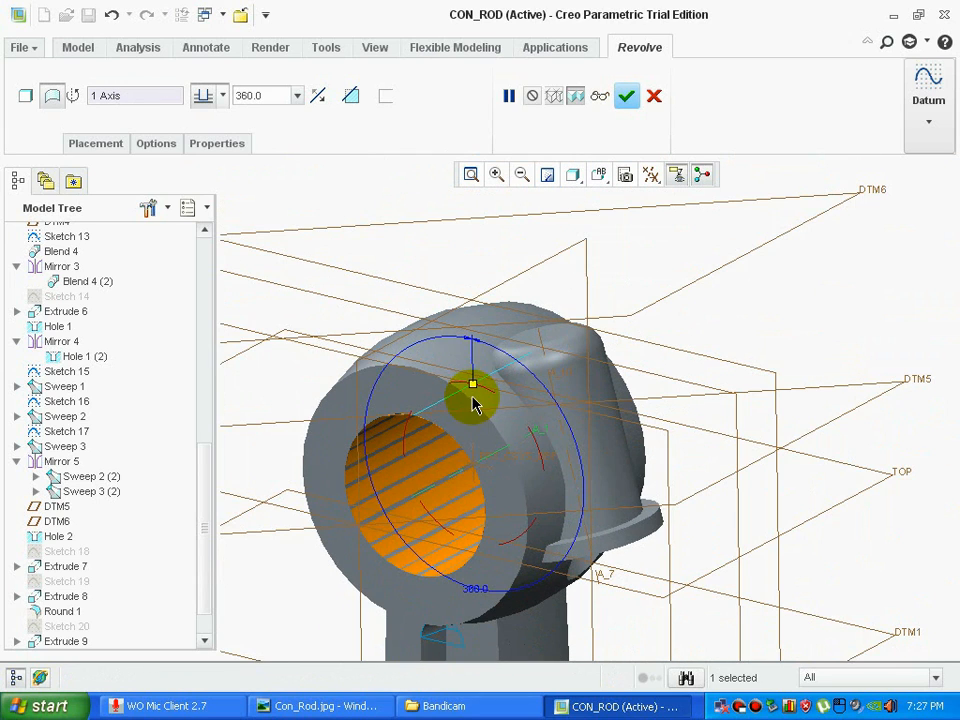
pyautogui.moveTo(474, 386); pyautogui.dragTo(445, 540)
pyautogui.moveTo(403, 510); pyautogui.dragTo(648, 432, button='middle')
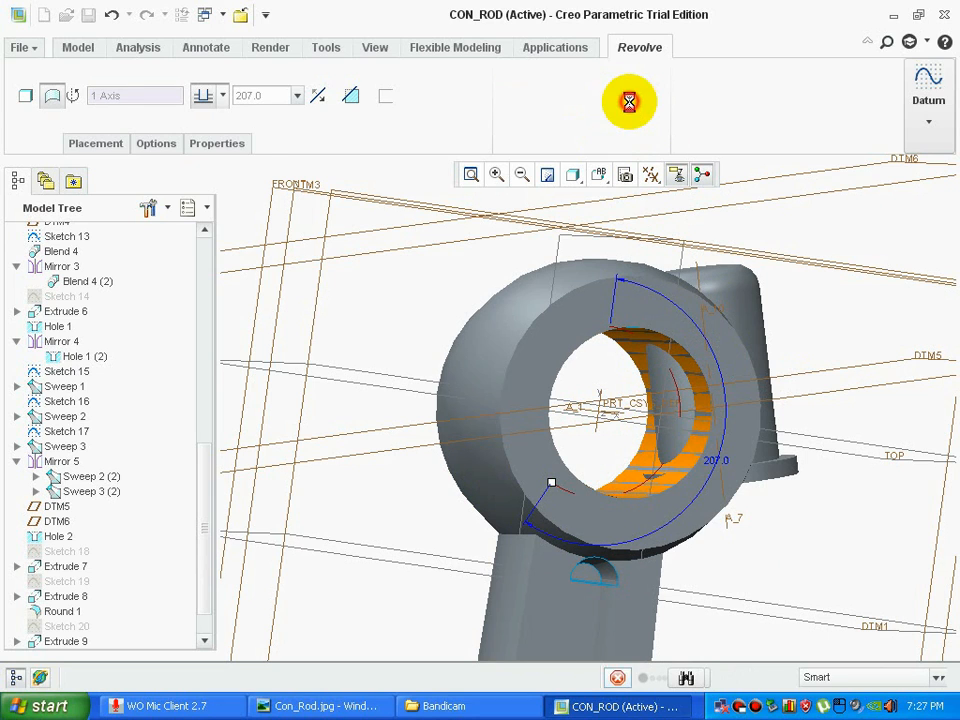
pyautogui.moveTo(460, 291); pyautogui.dragTo(432, 298, button='middle')
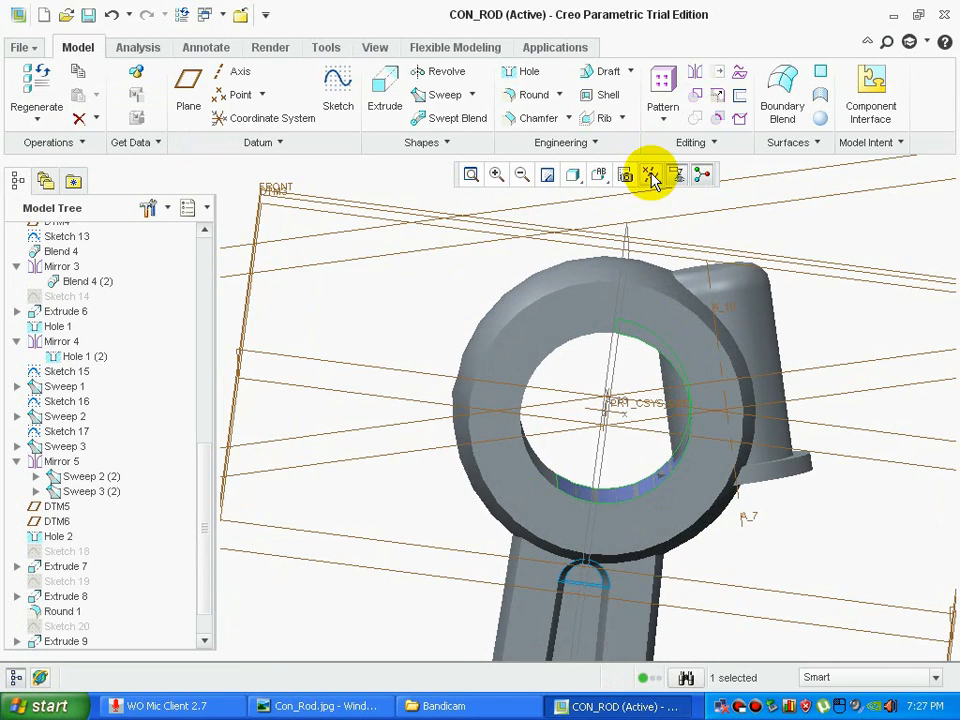
# - Solidify the revolved surface as a cut to remove the clamp boss material protruding into the small-end bore
pyautogui.click(740, 120)
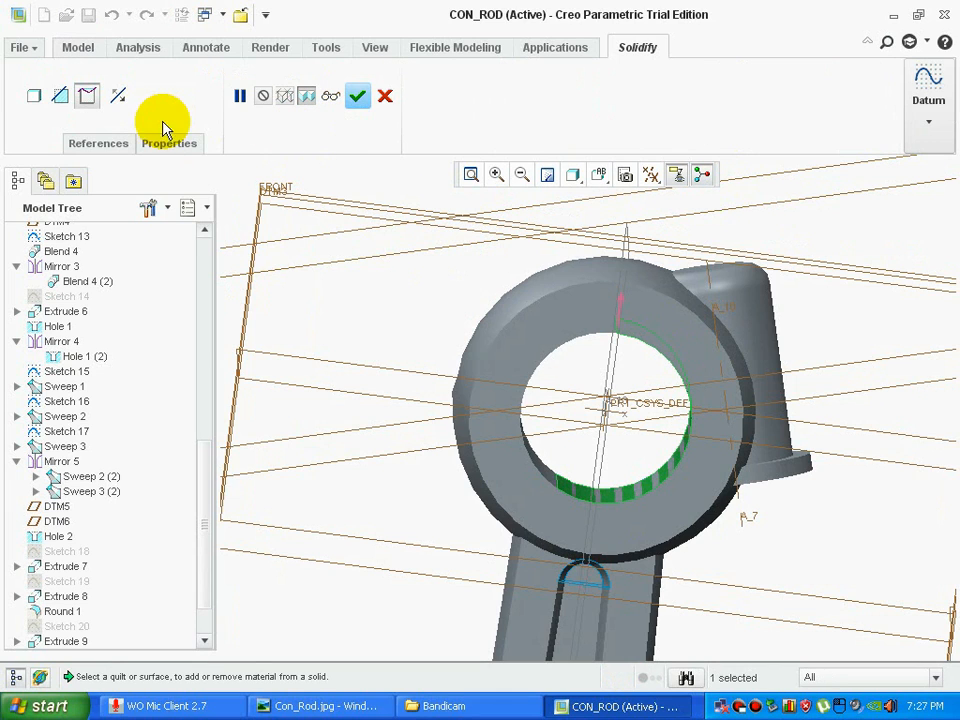
pyautogui.click(60, 96)
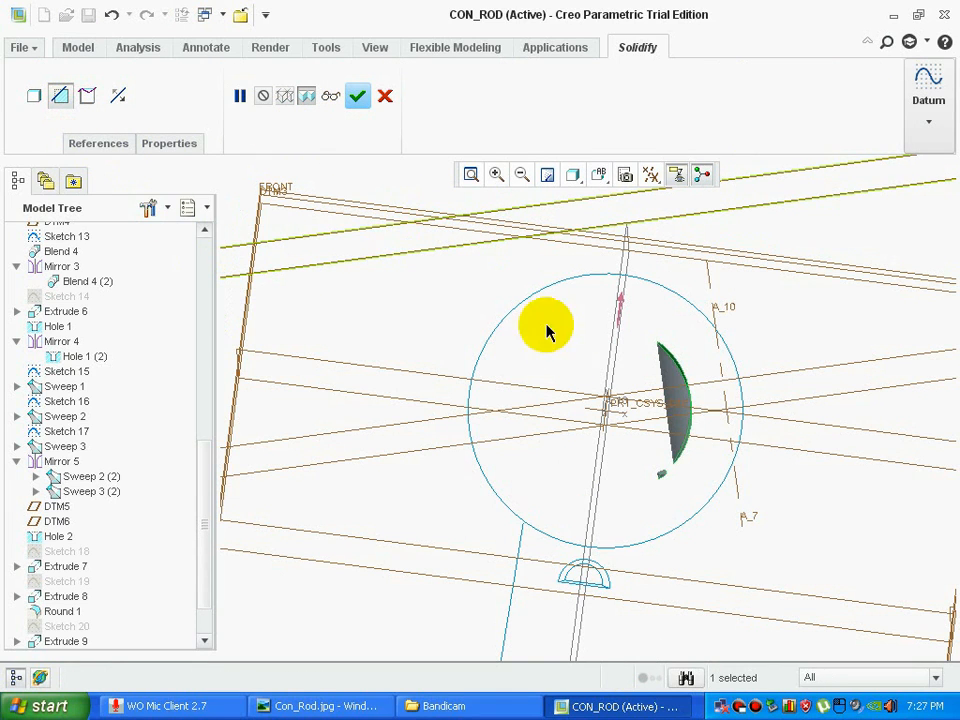
pyautogui.moveTo(617, 307)
pyautogui.mouseDown(button='middle')
pyautogui.moveTo(409, 461)
pyautogui.moveTo(414, 446)
pyautogui.moveTo(397, 452)
pyautogui.moveTo(370, 396)
pyautogui.moveTo(411, 326)
pyautogui.moveTo(375, 306)
pyautogui.moveTo(388, 285)
pyautogui.moveTo(399, 326)
pyautogui.mouseUp(button='middle')
pyautogui.middleClick(351, 435)
pyautogui.scroll(-3, 392, 291)
# - Examine the clamp slot details in the Con_Rod.jpg drawing and return to the CON_ROD model's small end
pyautogui.click(335, 705)
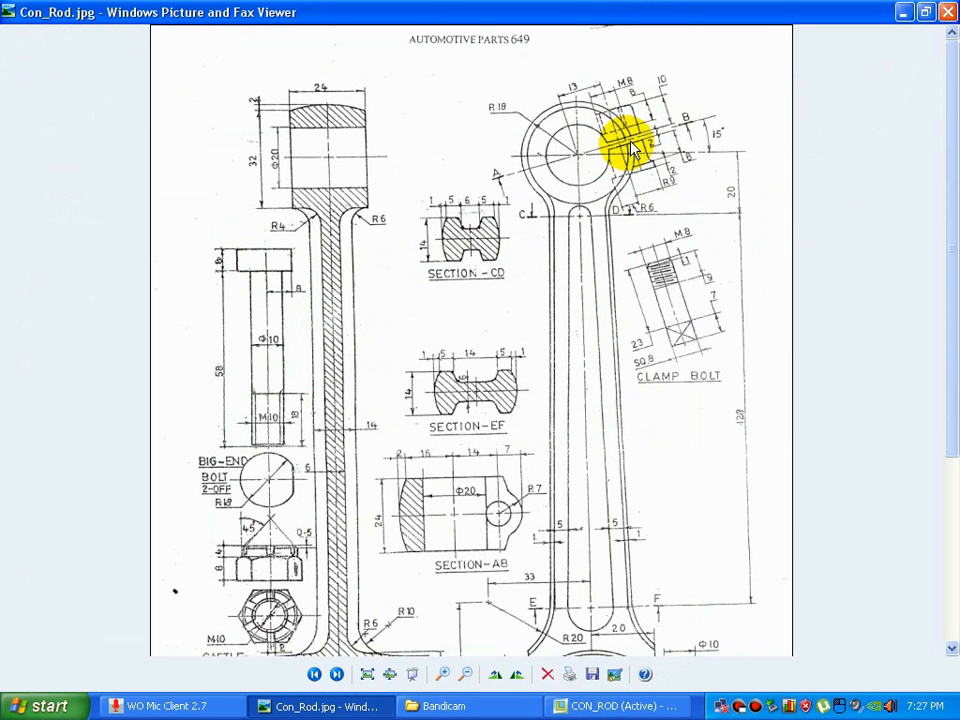
pyautogui.click(570, 713)
pyautogui.moveTo(574, 257); pyautogui.dragTo(285, 262, button='middle')
pyautogui.click(284, 257)
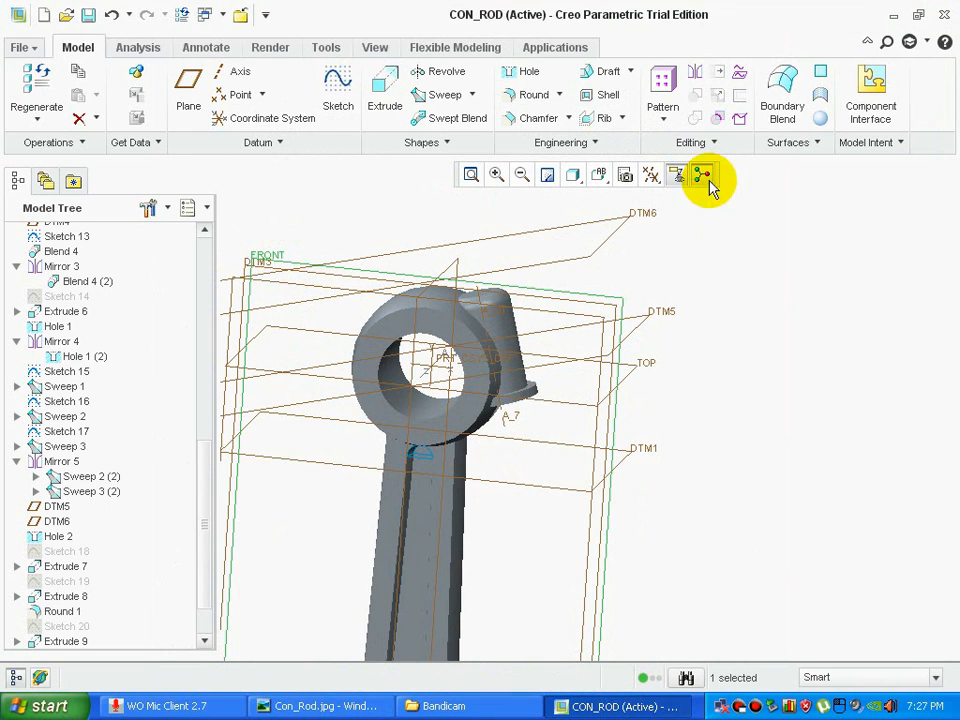
# - Start a sketch on the FRONT plane and add the inclined plane DTM5 as a sketch reference
pyautogui.click(336, 110)
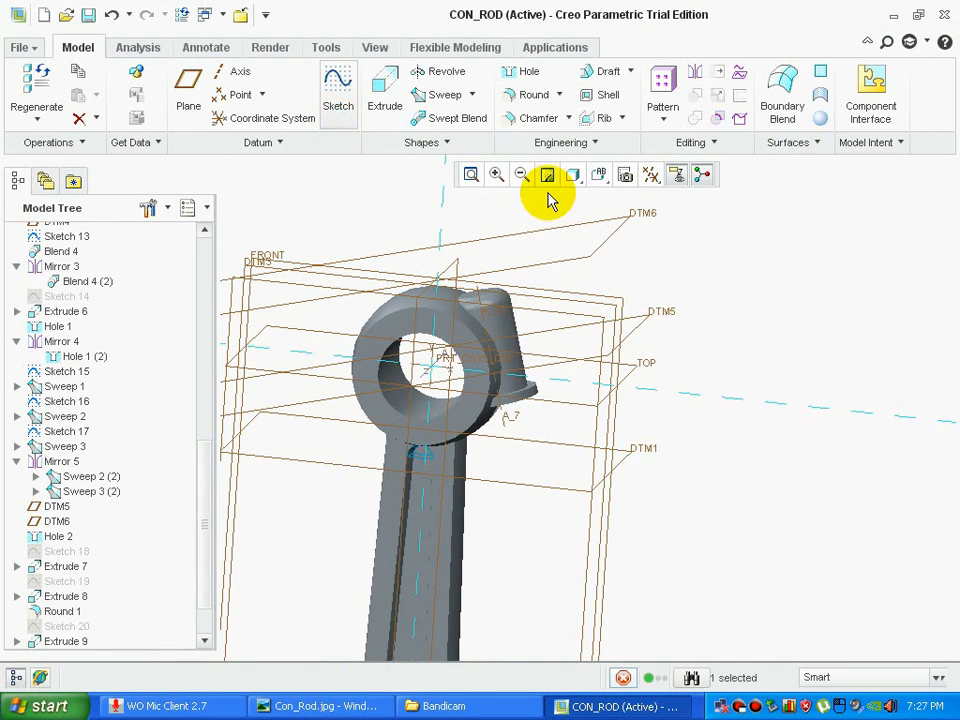
pyautogui.click(651, 175)
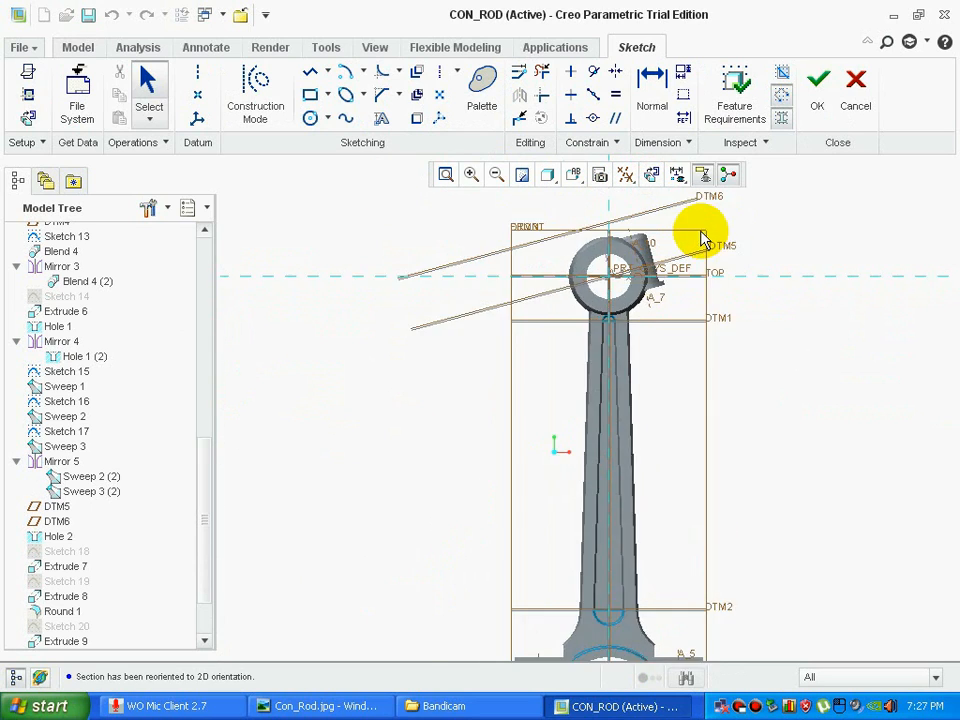
pyautogui.scroll(5, 690, 237)
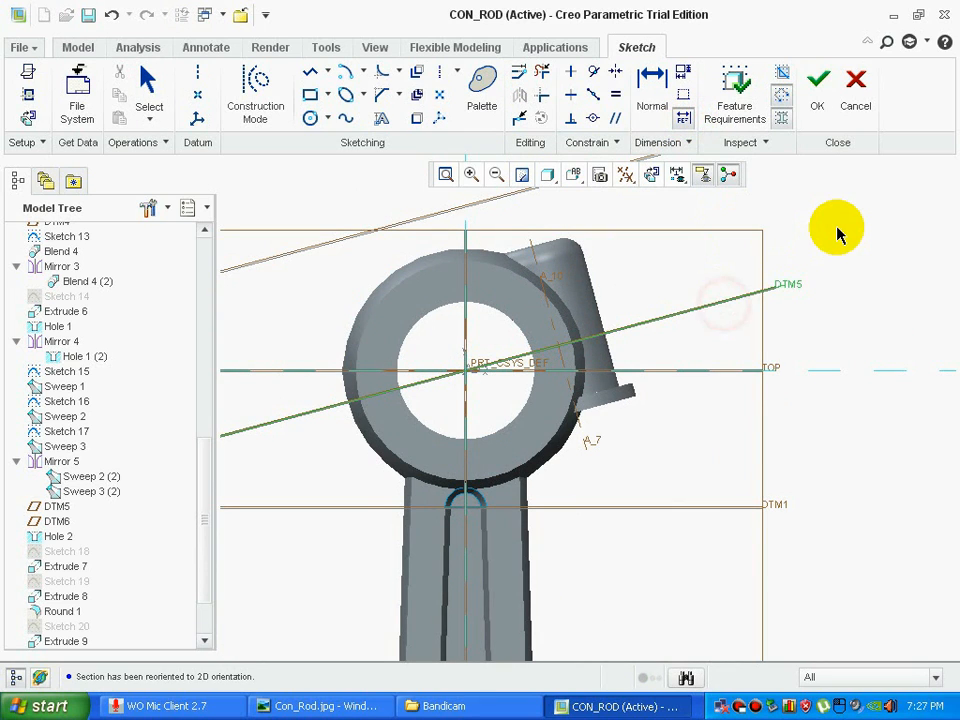
pyautogui.scroll(3, 836, 229)
pyautogui.scroll(-1, 838, 232)
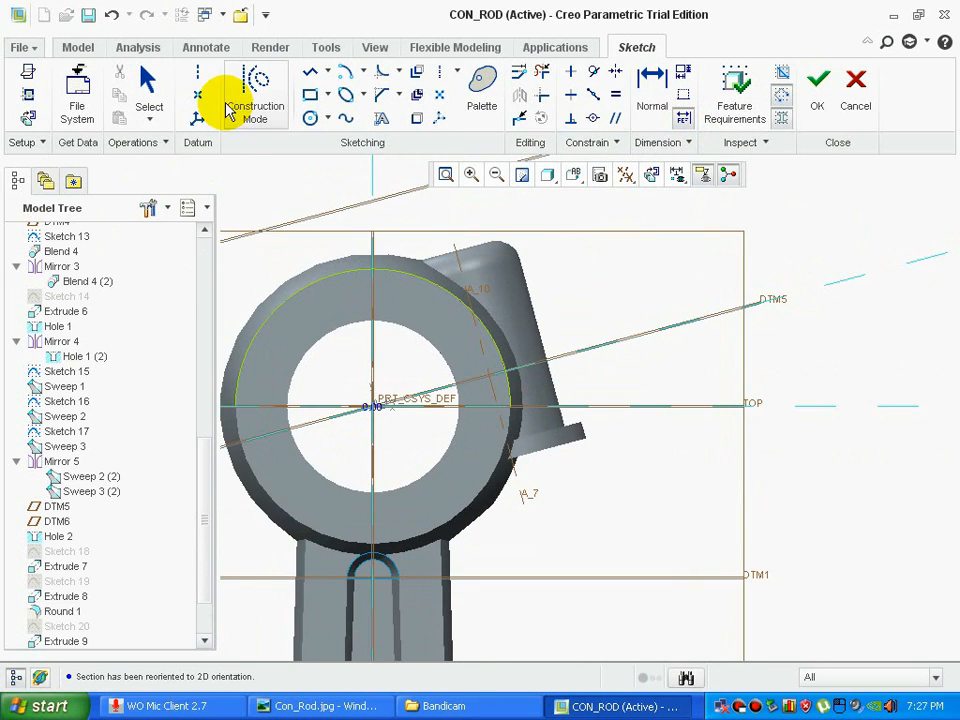
# - Sketch a short line perpendicular to DTM5 inside the bore and continue it with a line parallel to DTM5 past the clamp boss
pyautogui.click(310, 72)
pyautogui.scroll(1, 400, 305)
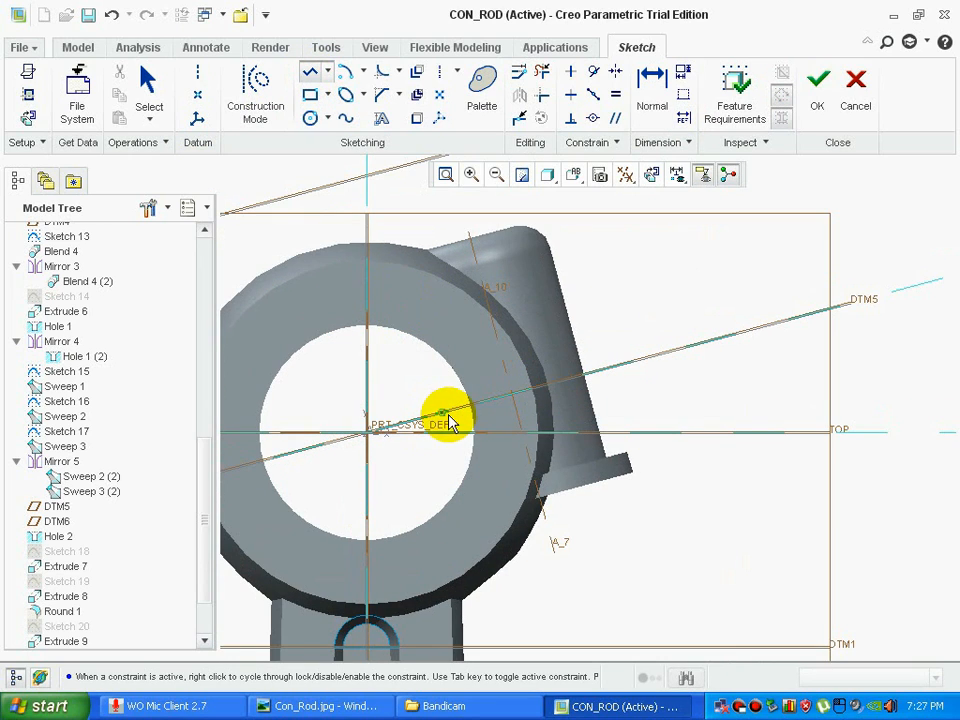
pyautogui.click(444, 408)
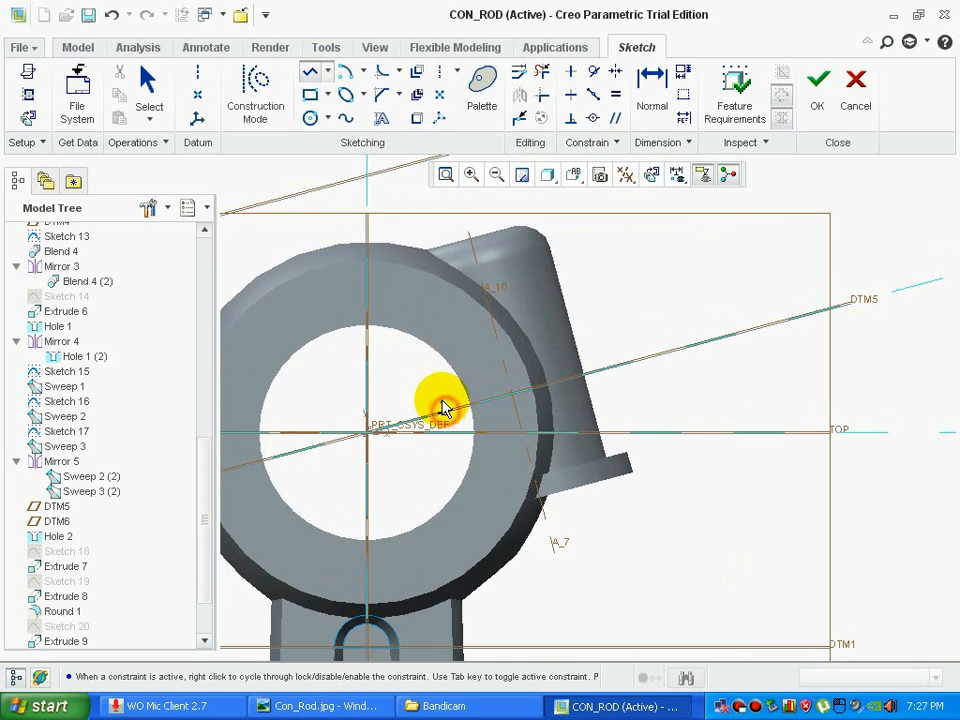
pyautogui.scroll(5, 444, 403)
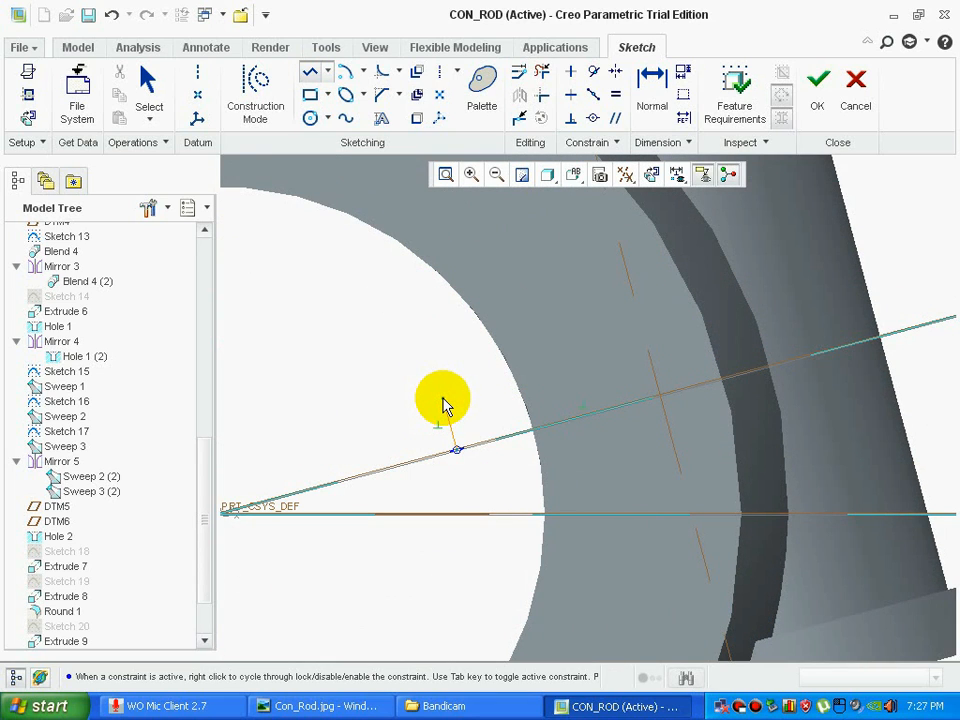
pyautogui.scroll(-3, 444, 405)
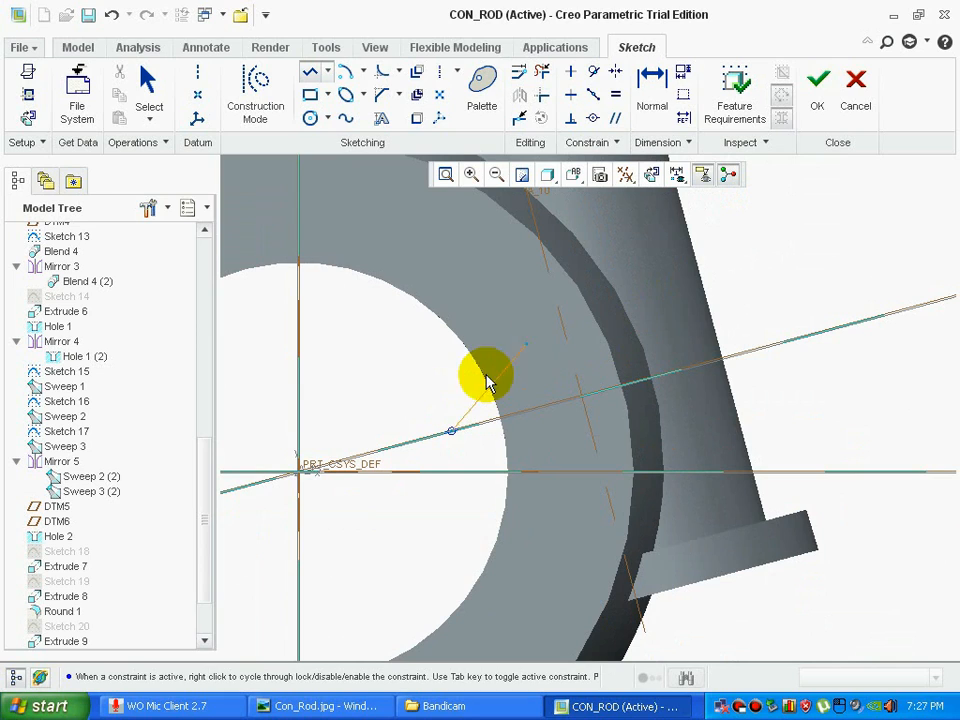
pyautogui.scroll(3, 444, 415)
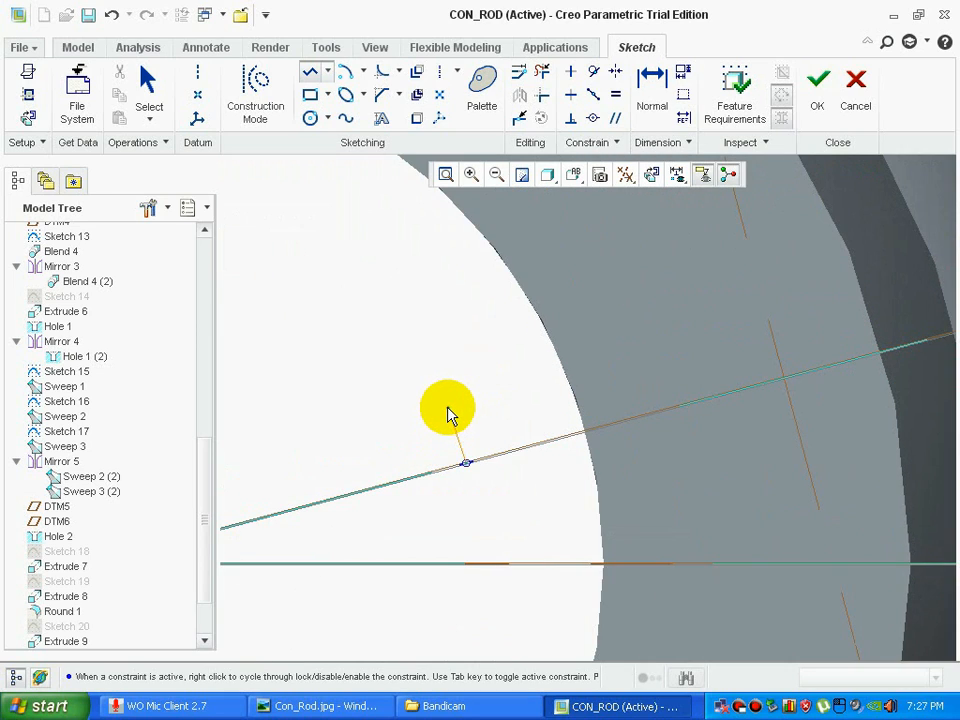
pyautogui.scroll(-3, 510, 390)
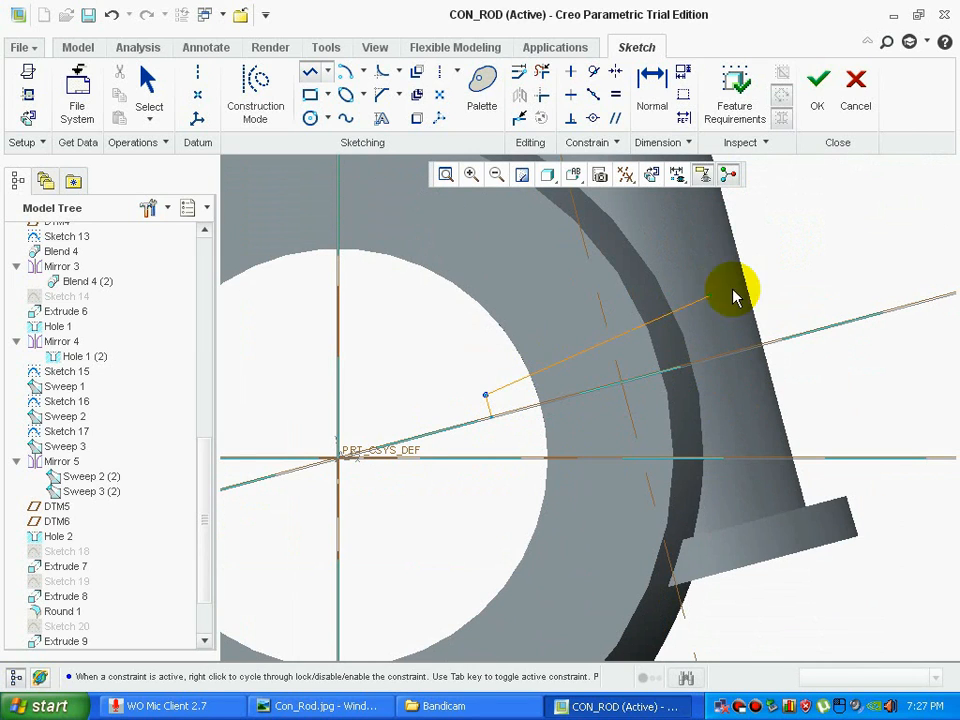
pyautogui.click(810, 307)
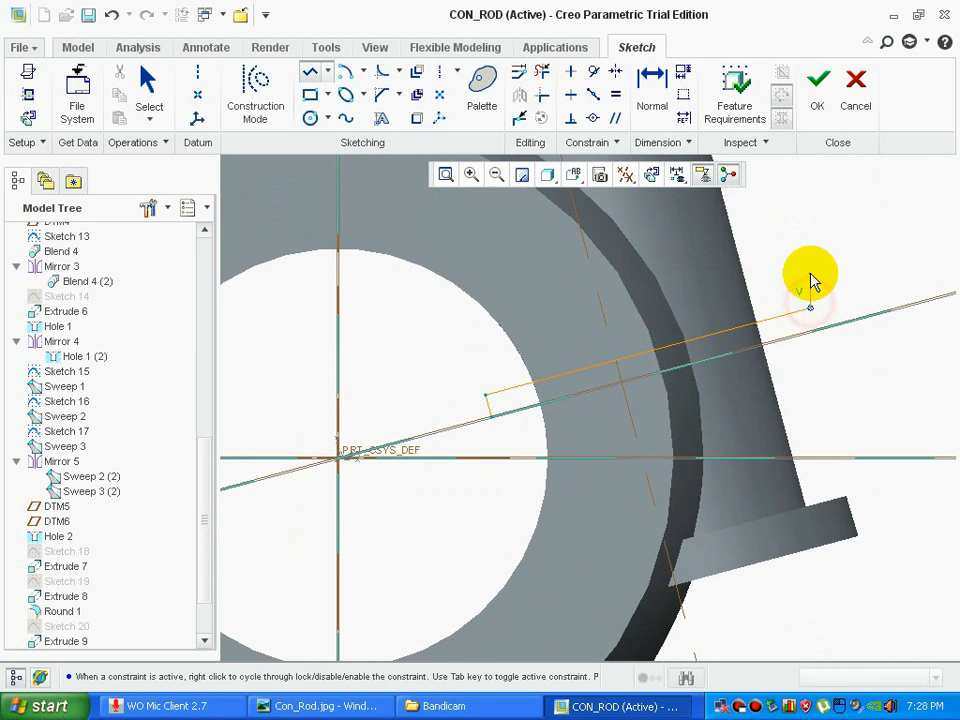
pyautogui.middleClick(808, 277)
pyautogui.middleClick(800, 279)
# - Dimension the short line above DTM5 to 1 mm and check the slot against the Con_Rod.jpg drawing
pyautogui.scroll(5, 481, 407)
pyautogui.click(652, 100)
pyautogui.click(507, 408)
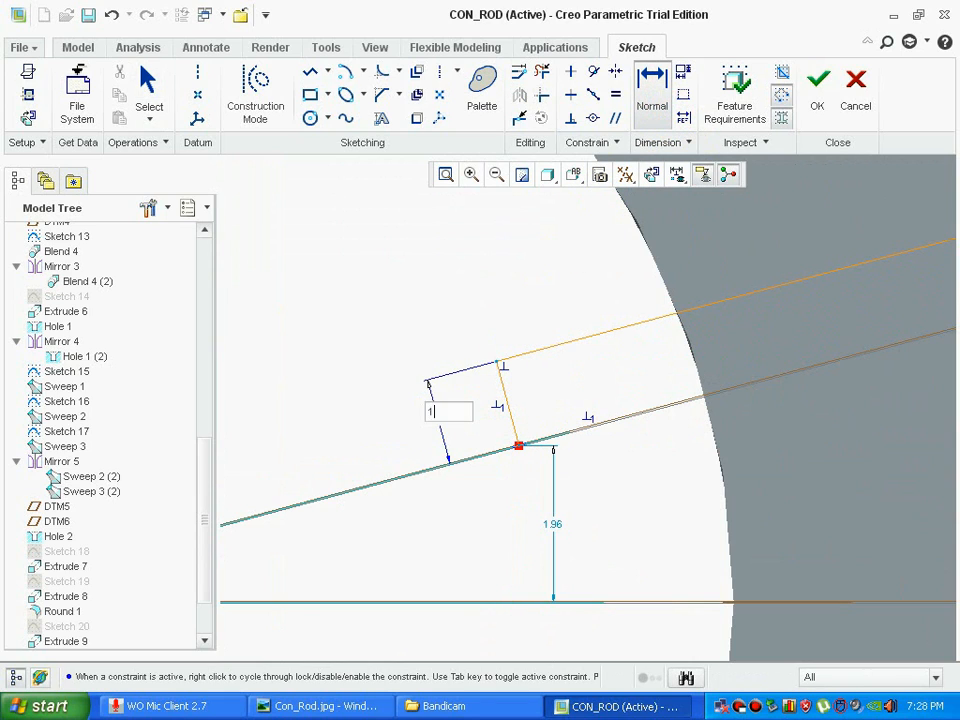
pyautogui.press('Return')
pyautogui.click(328, 706)
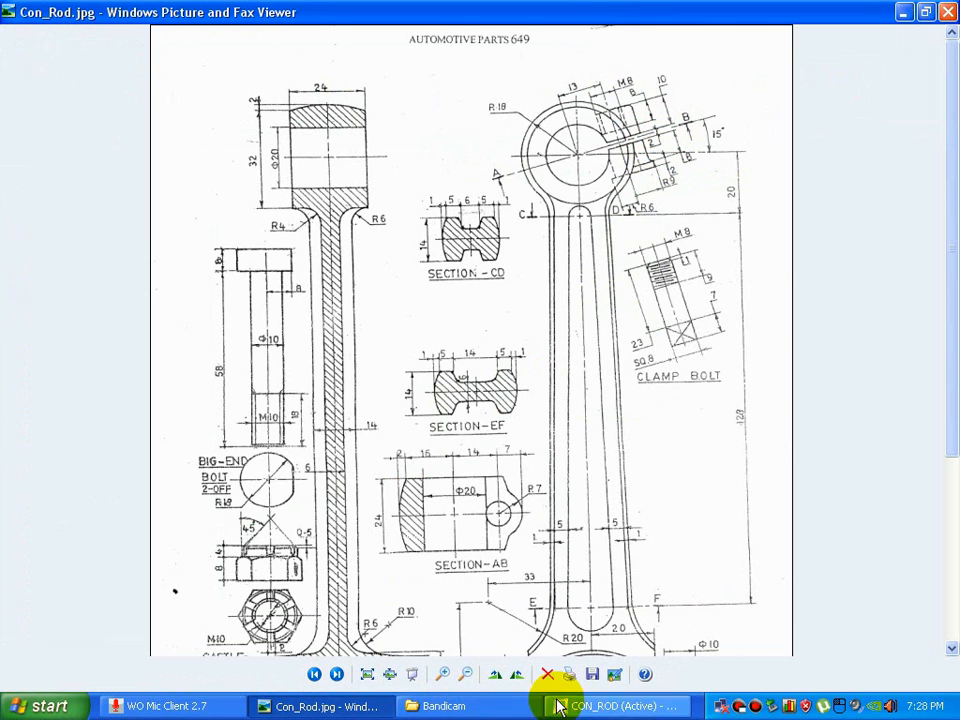
pyautogui.click(600, 706)
# - Sketch a second short line below DTM5, in line with the first and of equal length
pyautogui.click(308, 74)
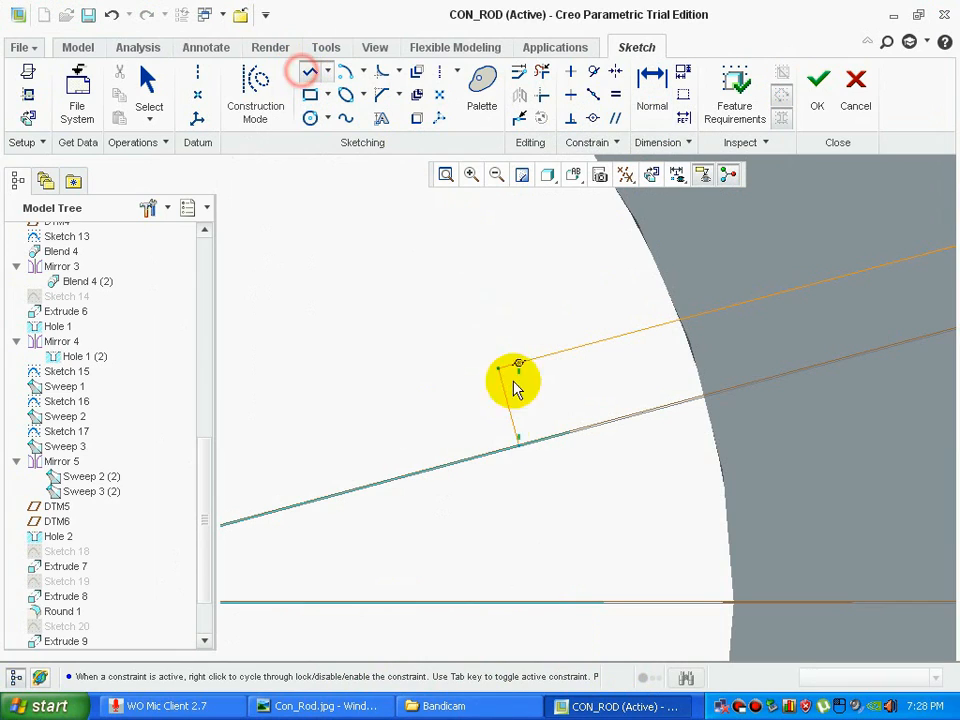
pyautogui.click(520, 444)
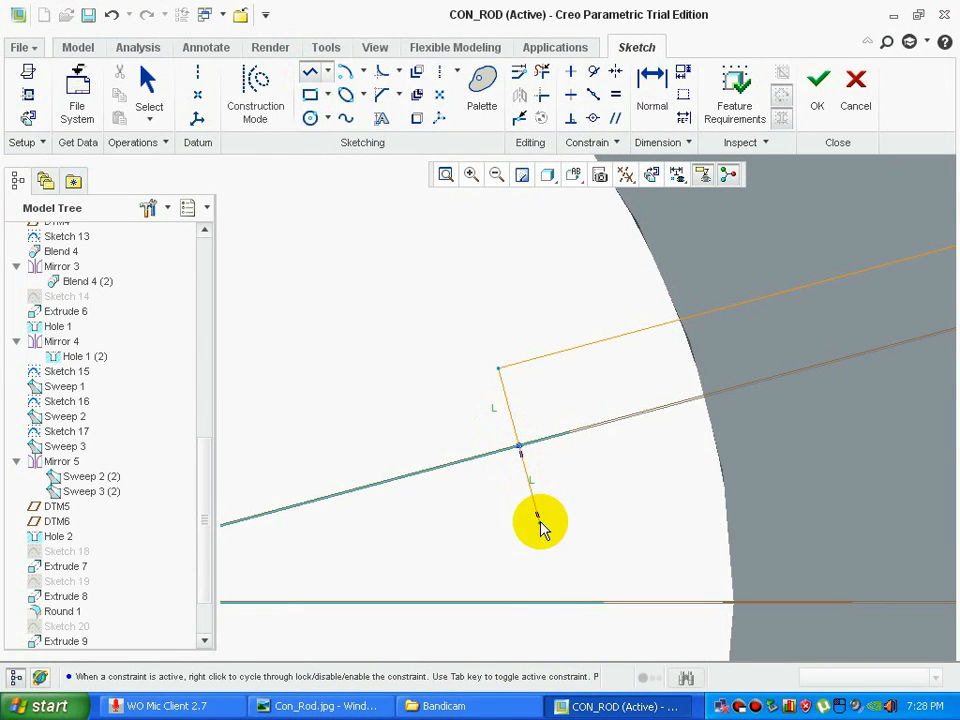
pyautogui.click(540, 521)
pyautogui.middleClick(562, 490)
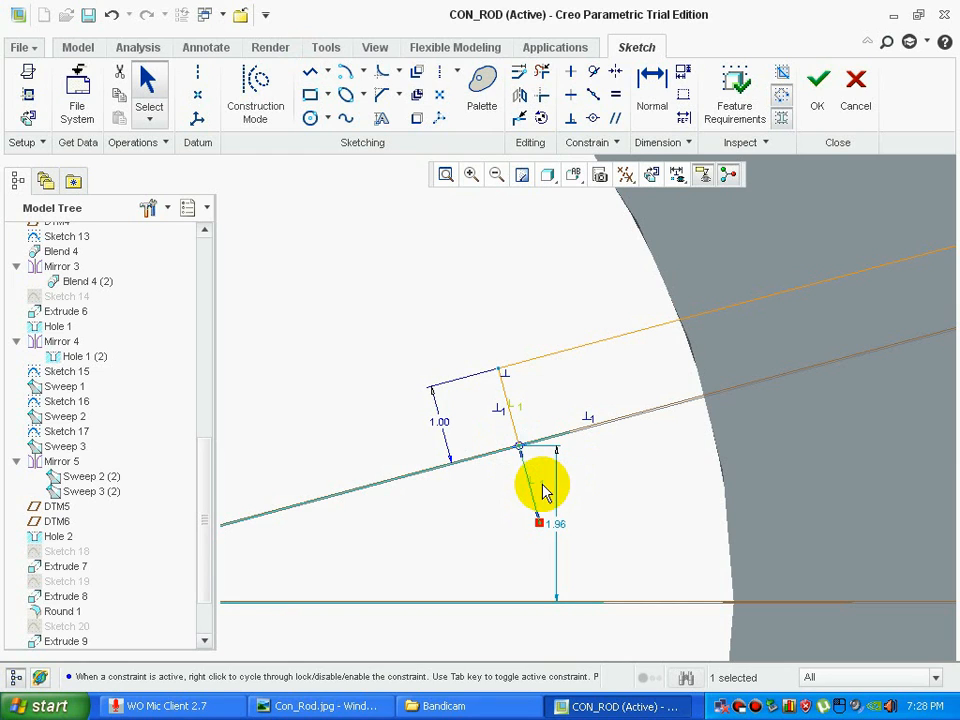
# - Sketch the slot's lower line parallel to DTM5 past the clamp boss and finish the sketch
pyautogui.scroll(-5, 575, 527)
pyautogui.click(310, 72)
pyautogui.scroll(-3, 405, 235)
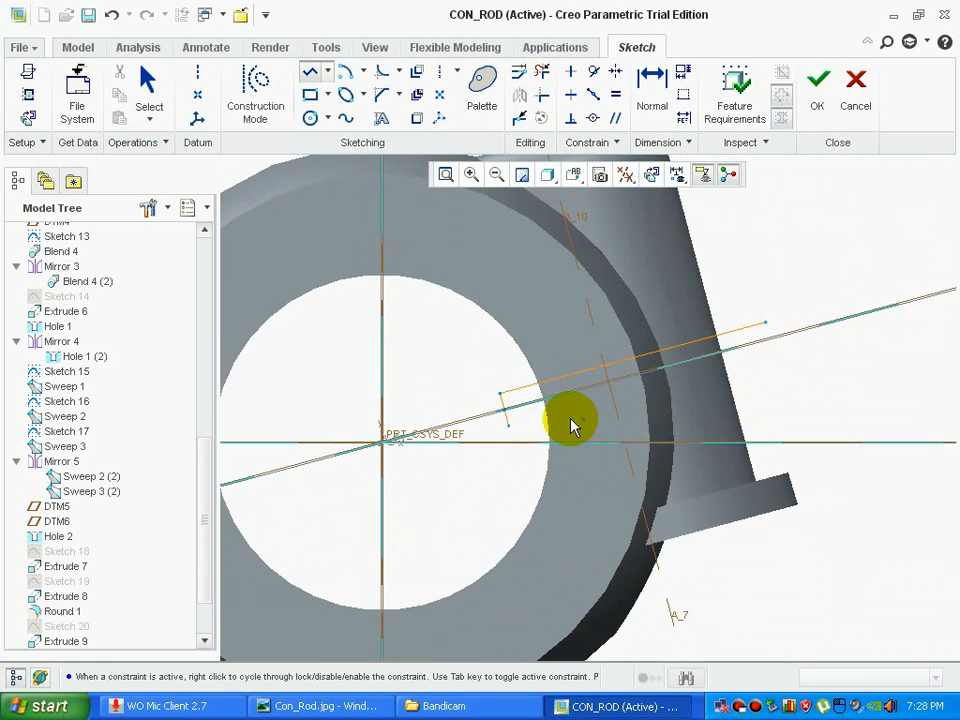
pyautogui.click(513, 430)
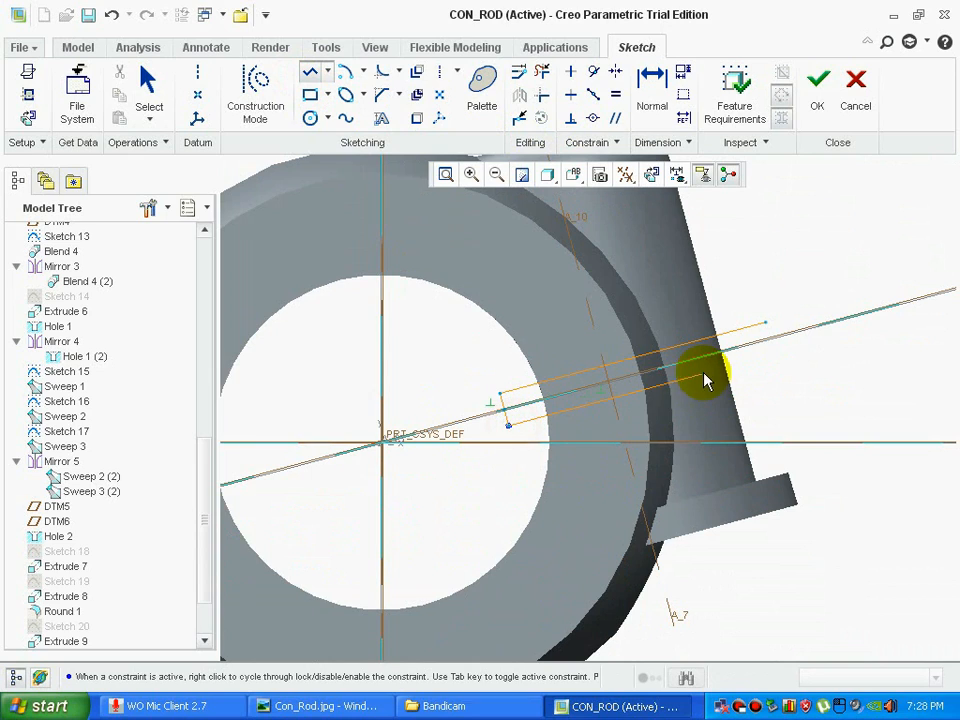
pyautogui.click(770, 333)
pyautogui.middleClick(778, 308)
pyautogui.scroll(-3, 778, 306)
pyautogui.click(818, 108)
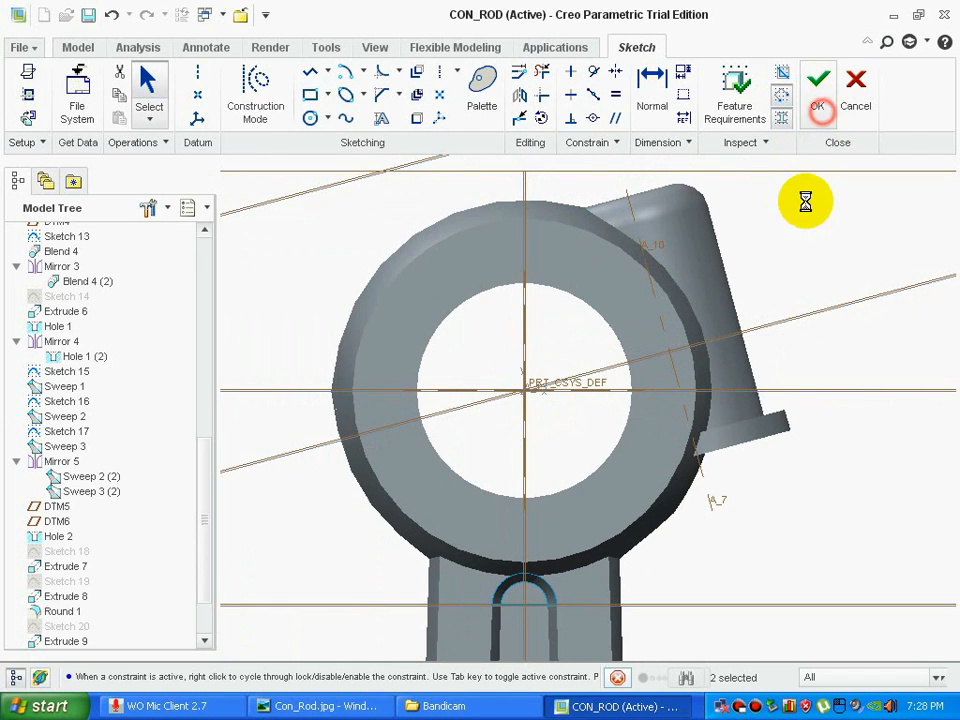
# - Extrude the slot sketch as a symmetric cut with a total depth of 57.29 mm through the small end and clamp boss
pyautogui.click(384, 95)
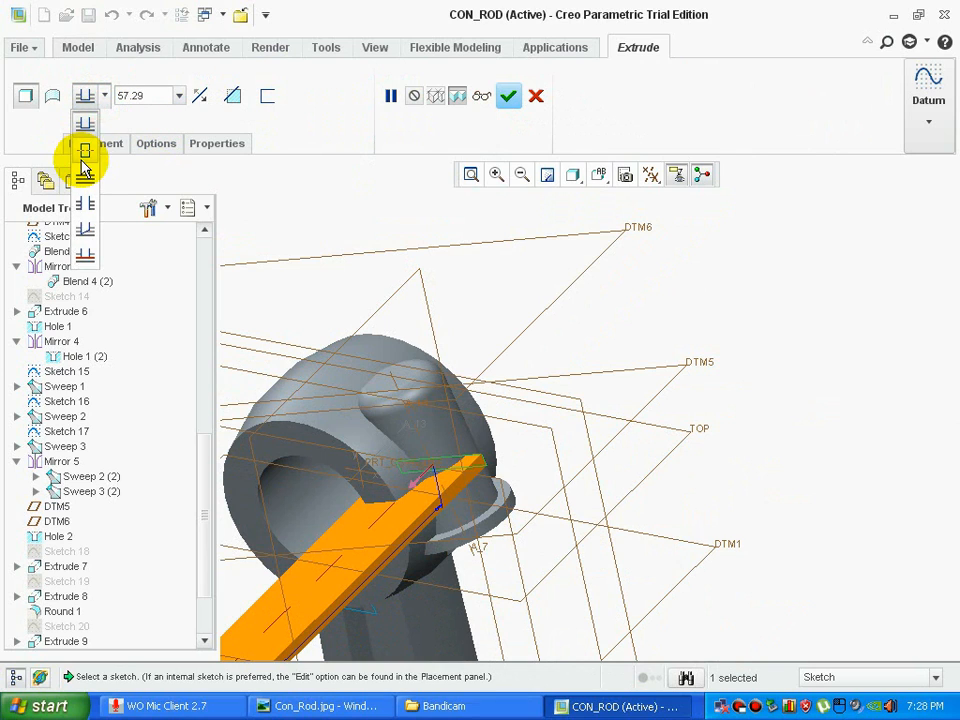
pyautogui.click(86, 152)
pyautogui.click(230, 95)
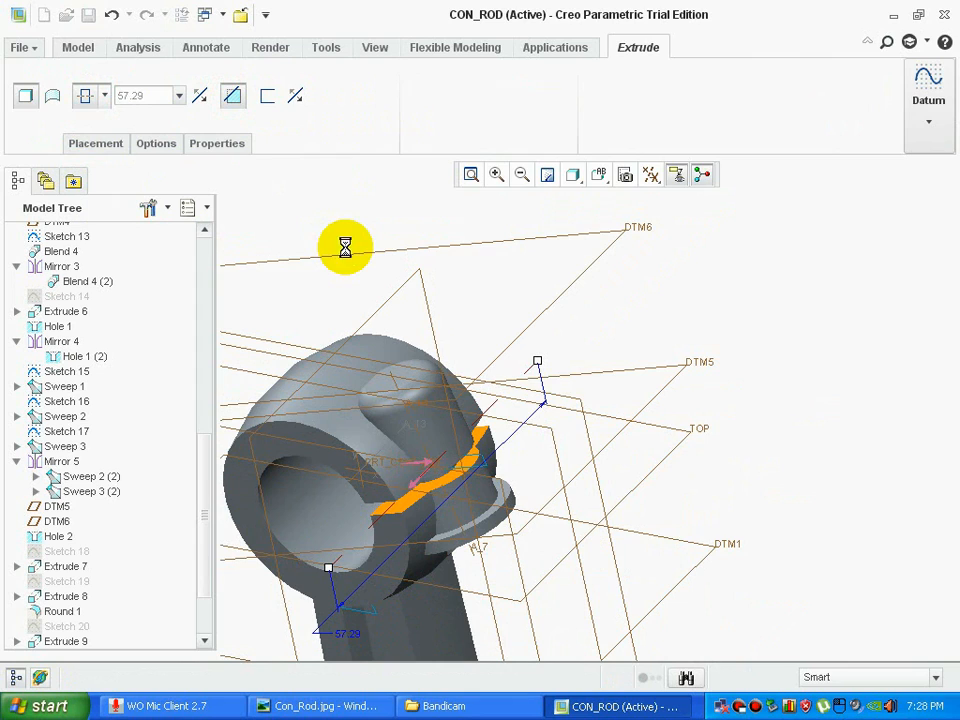
pyautogui.moveTo(306, 343); pyautogui.dragTo(336, 291, button='middle')
pyautogui.moveTo(626, 250)
pyautogui.mouseDown(button='middle')
pyautogui.moveTo(613, 249)
pyautogui.moveTo(636, 223)
pyautogui.moveTo(620, 250)
pyautogui.mouseUp(button='middle')
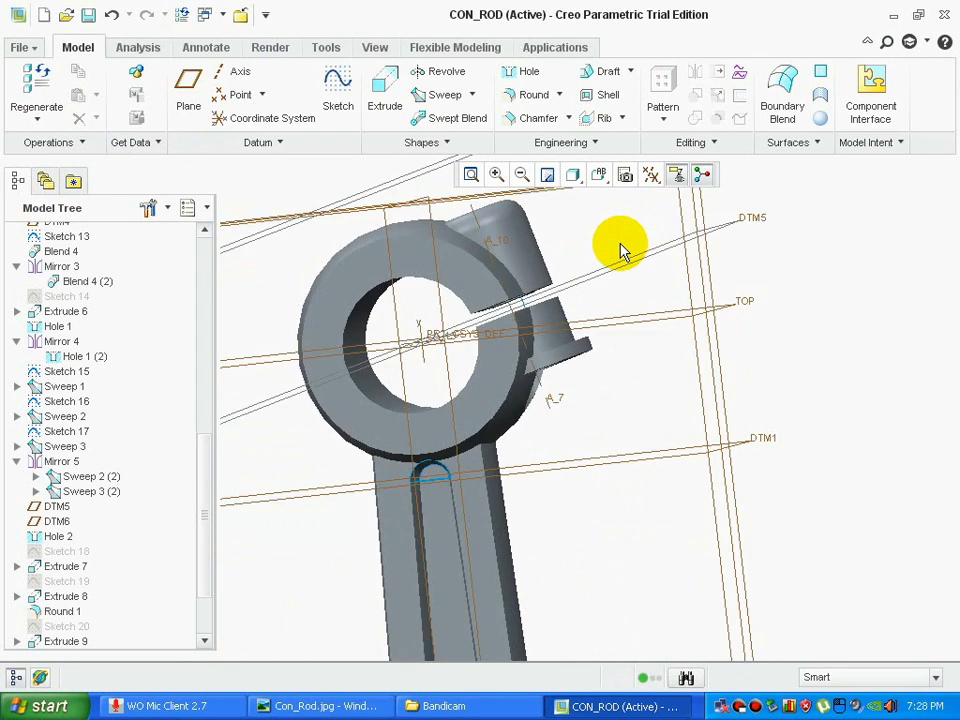
# - Examine the whole connecting rod and compare it with the Con_Rod.jpg drawing
pyautogui.scroll(-5, 620, 250)
pyautogui.moveTo(754, 360); pyautogui.dragTo(700, 360, button='middle')
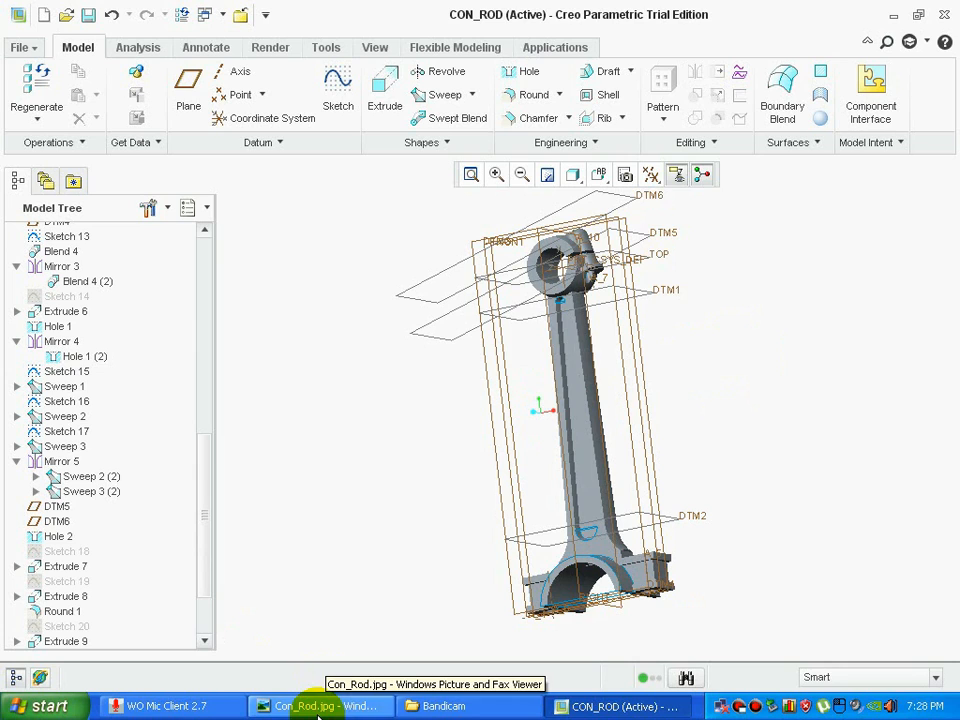
pyautogui.moveTo(729, 403)
pyautogui.mouseDown(button='middle')
pyautogui.moveTo(722, 420)
pyautogui.moveTo(745, 418)
pyautogui.moveTo(735, 414)
pyautogui.mouseUp(button='middle')
pyautogui.scroll(2, 737, 303)
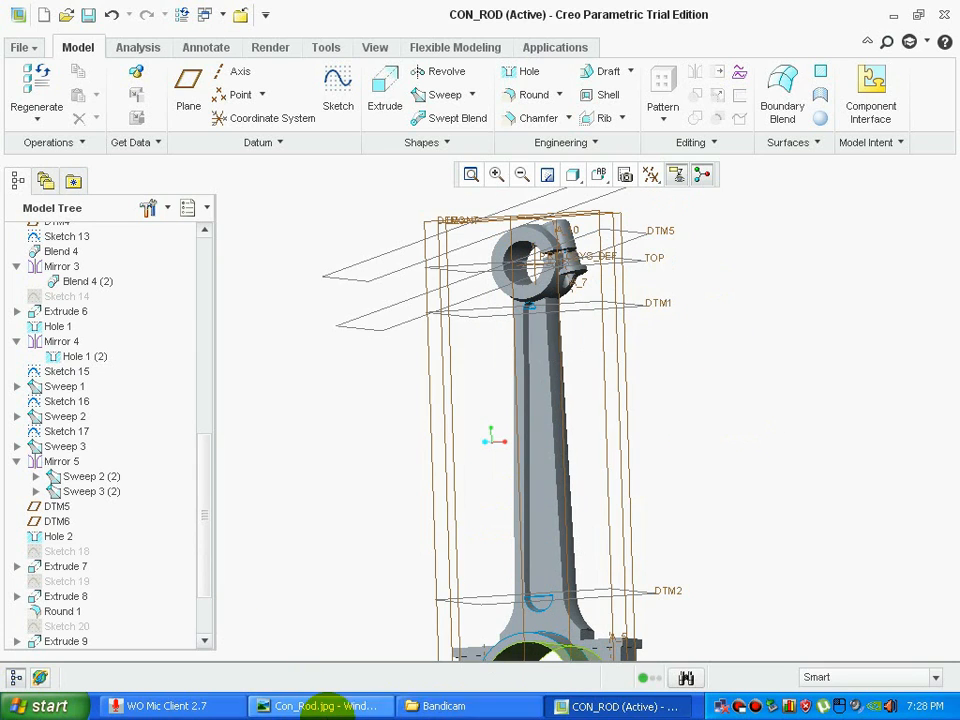
pyautogui.click(312, 706)
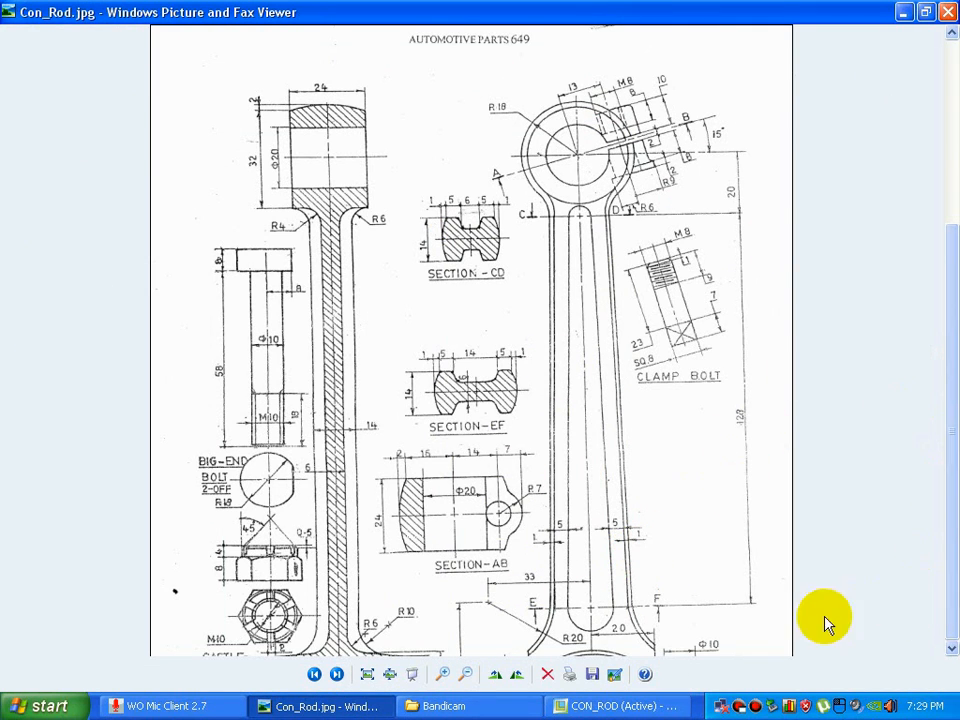
pyautogui.scroll(-5, 700, 560)
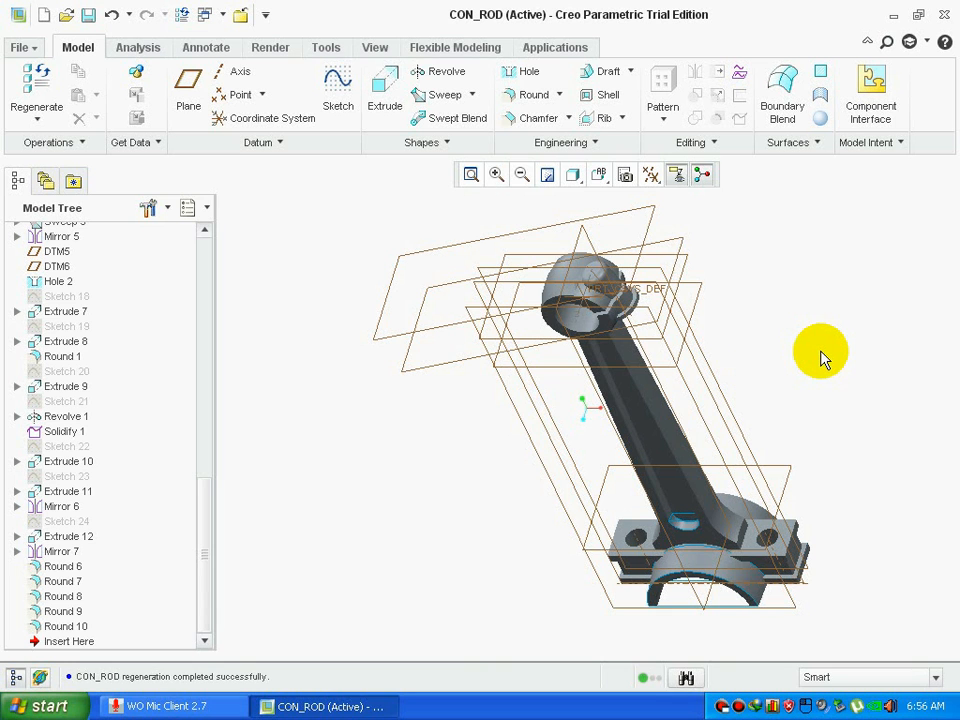
# - Round the edge where the clamp boss meets its thin flange at the small end
pyautogui.moveTo(780, 383); pyautogui.dragTo(692, 216, button='middle')
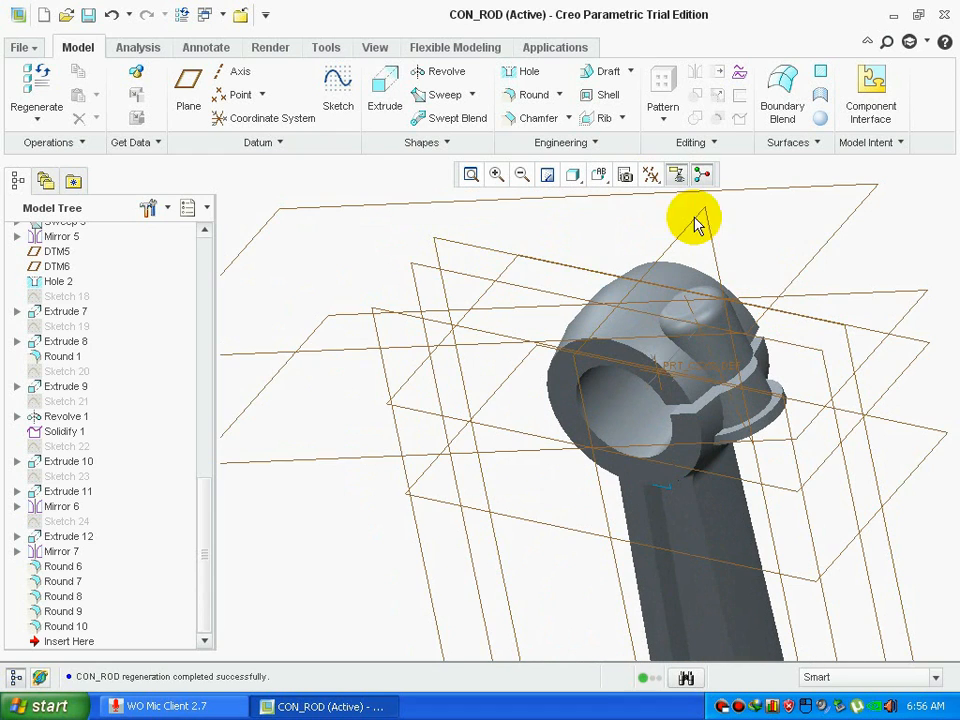
pyautogui.click(530, 96)
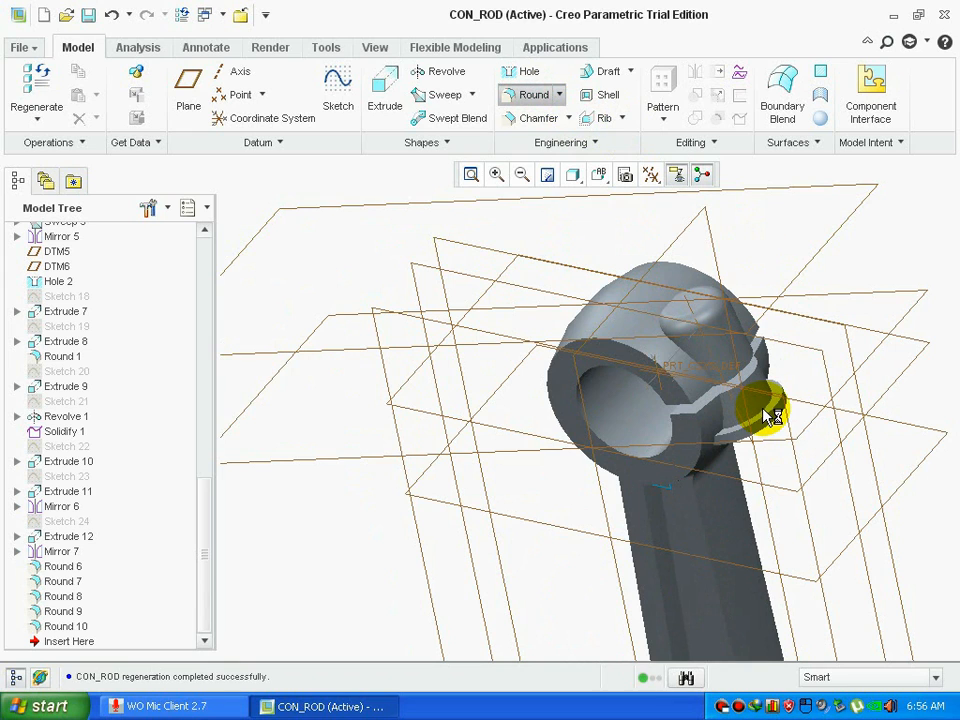
pyautogui.scroll(-1, 766, 403)
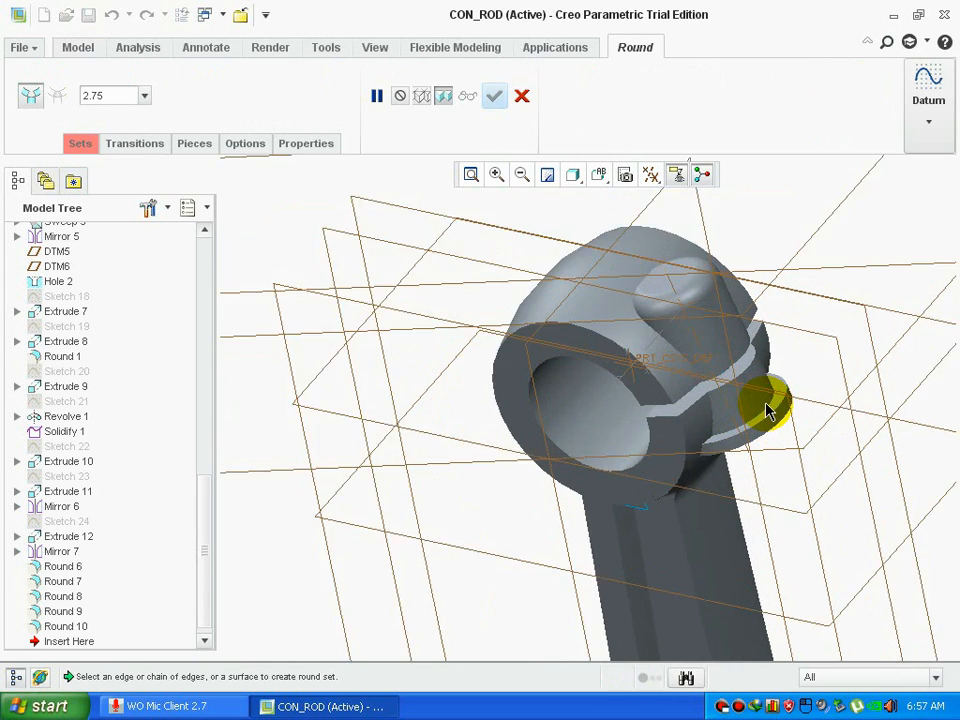
pyautogui.scroll(-3, 766, 410)
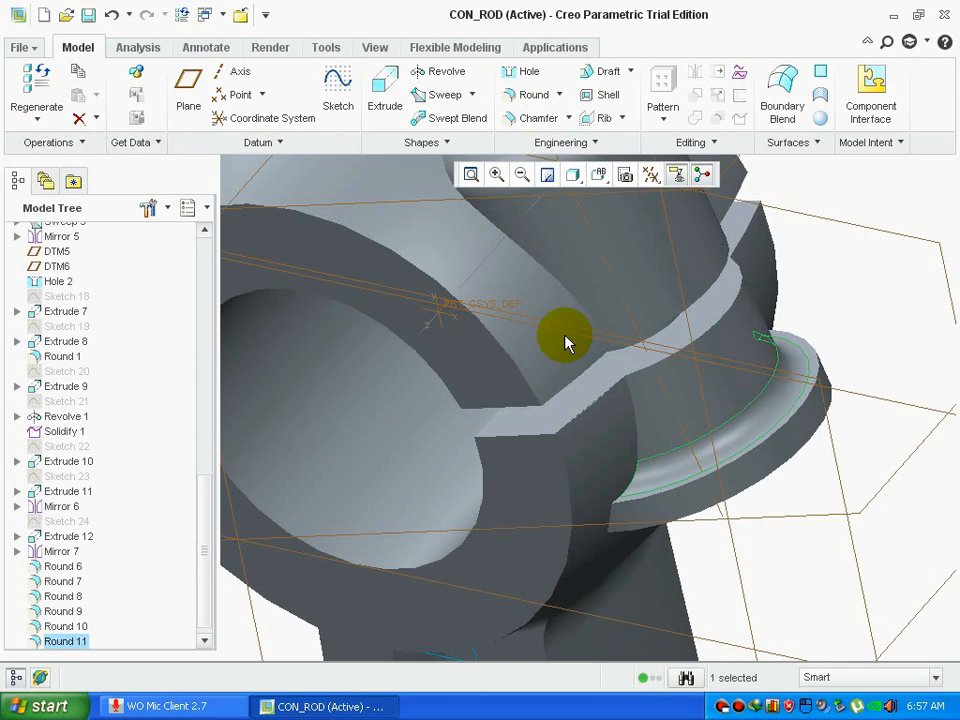
# - Start a round on the recess edge beneath one big-end bolt flange and set its radius to 2 mm
pyautogui.scroll(6, 584, 384)
pyautogui.moveTo(624, 459); pyautogui.dragTo(670, 280, button='middle')
pyautogui.click(850, 392)
pyautogui.moveTo(850, 392); pyautogui.dragTo(848, 345, button='middle')
pyautogui.scroll(-4, 861, 482)
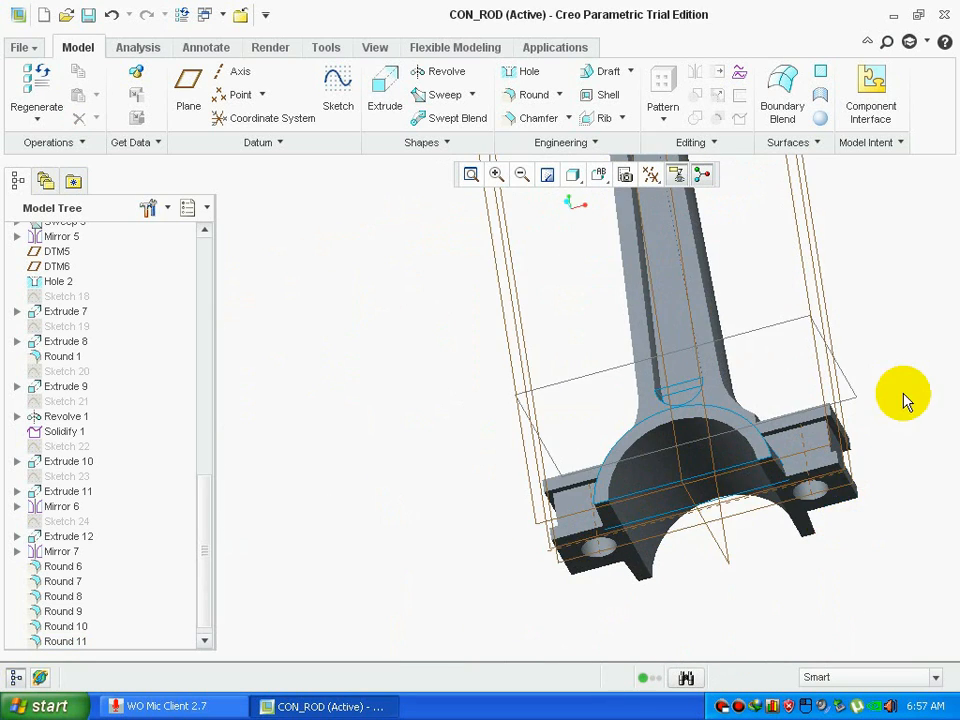
pyautogui.moveTo(903, 394); pyautogui.dragTo(878, 398, button='middle')
pyautogui.scroll(-4, 672, 508)
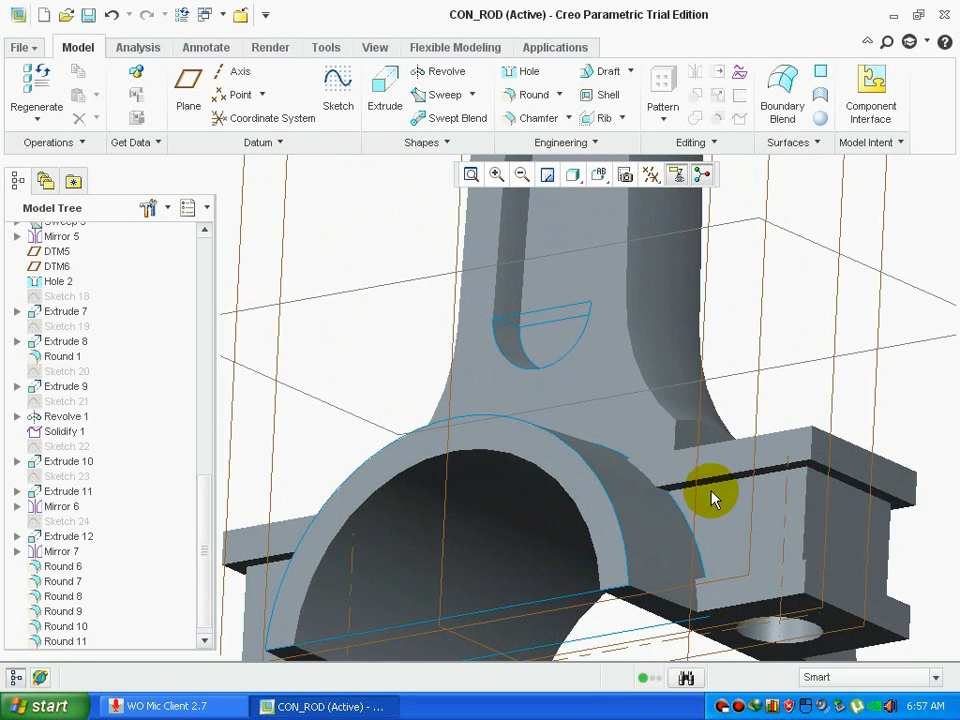
pyautogui.click(534, 94)
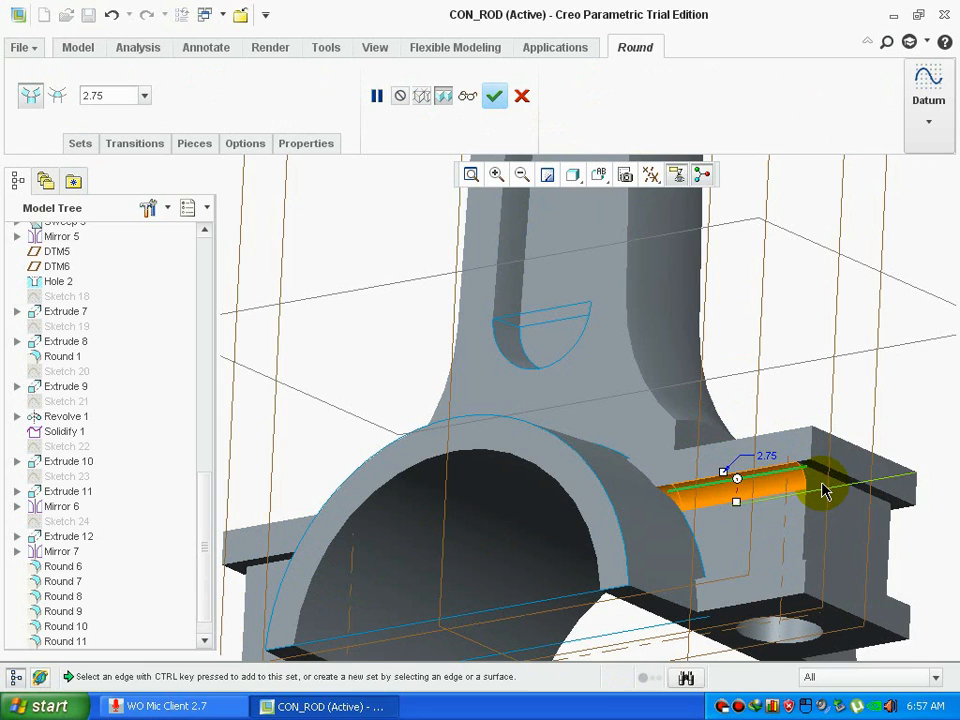
pyautogui.doubleClick(766, 459)
pyautogui.write('2')
pyautogui.press('Return')
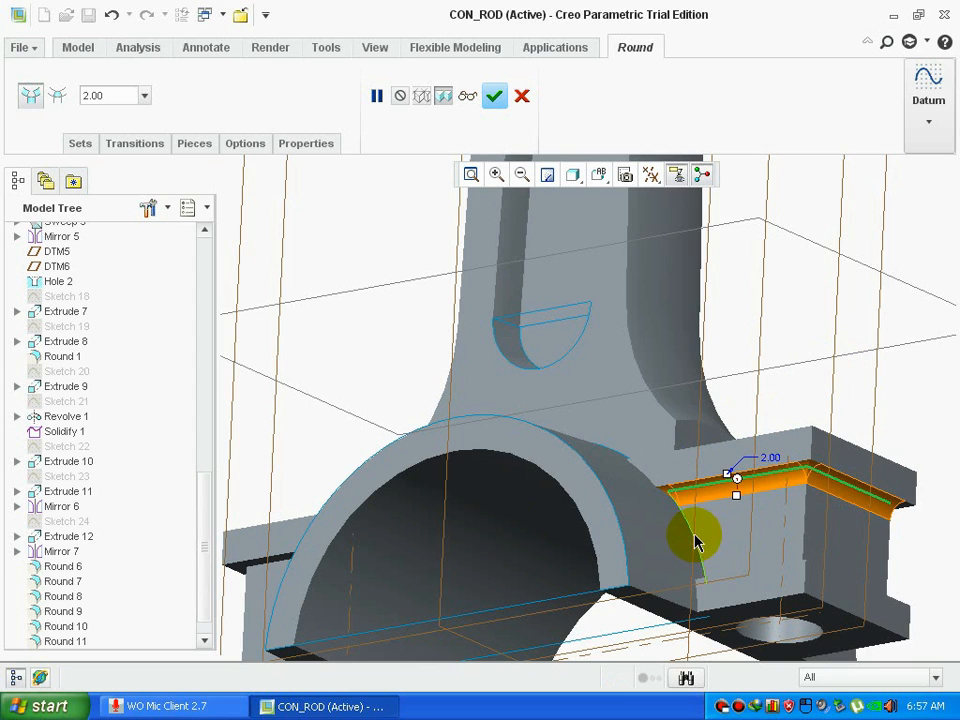
# - Add the recess's inner side edges and lower flange edges at the same bolt lug to the 2 mm round set
pyautogui.moveTo(783, 391); pyautogui.dragTo(757, 438, button='middle')
pyautogui.scroll(6, 757, 438)
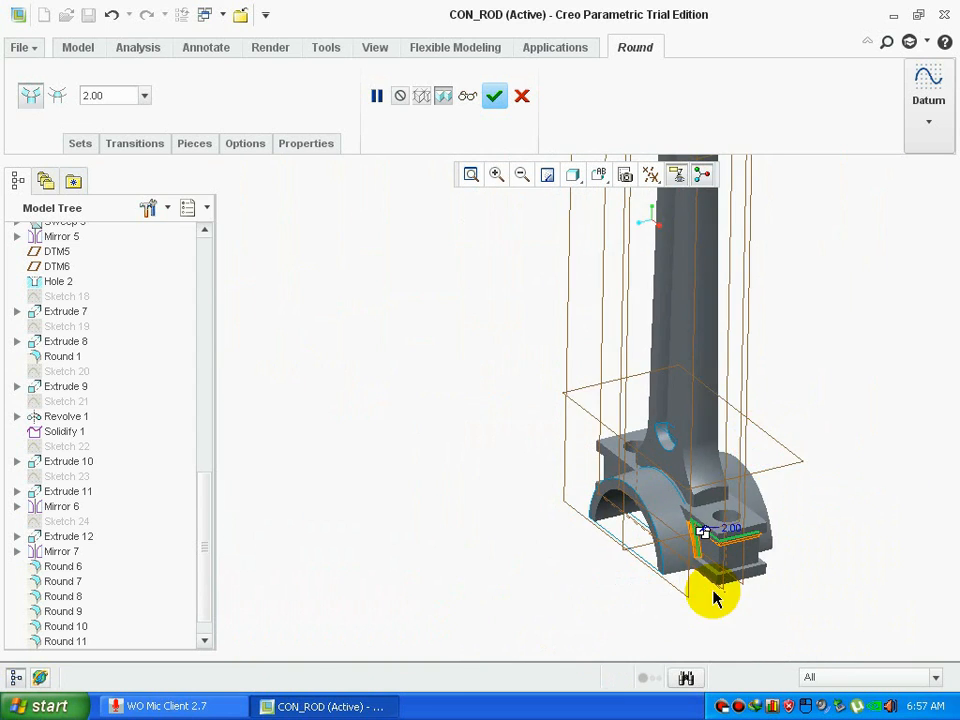
pyautogui.scroll(-3, 714, 597)
pyautogui.keyDown('ctrl'); pyautogui.click(716, 550); pyautogui.keyUp('ctrl')
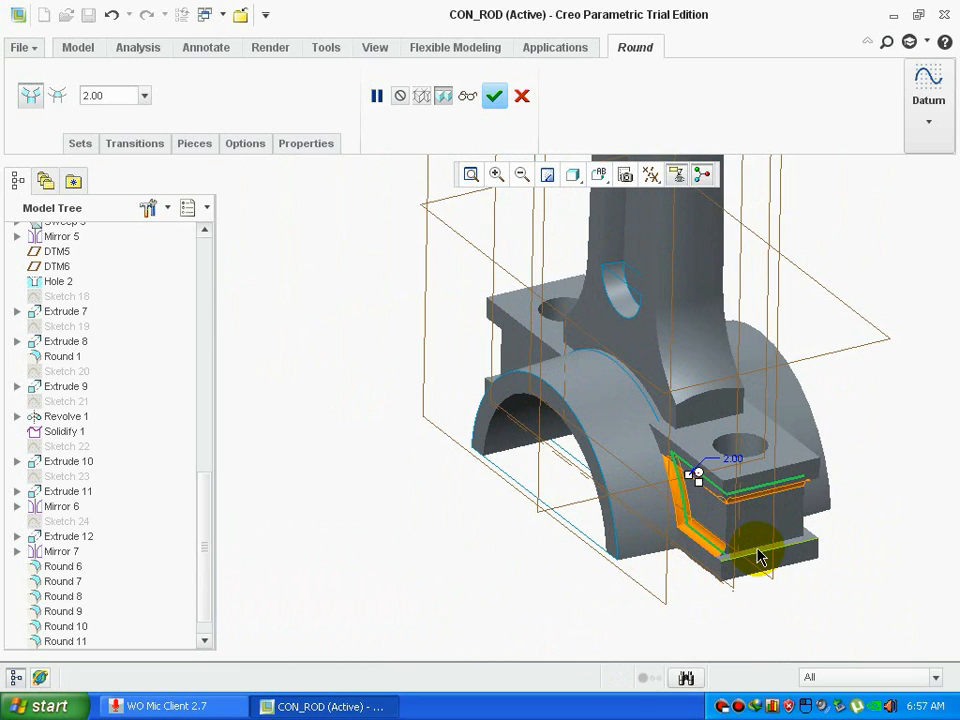
pyautogui.moveTo(825, 515); pyautogui.dragTo(754, 529, button='middle')
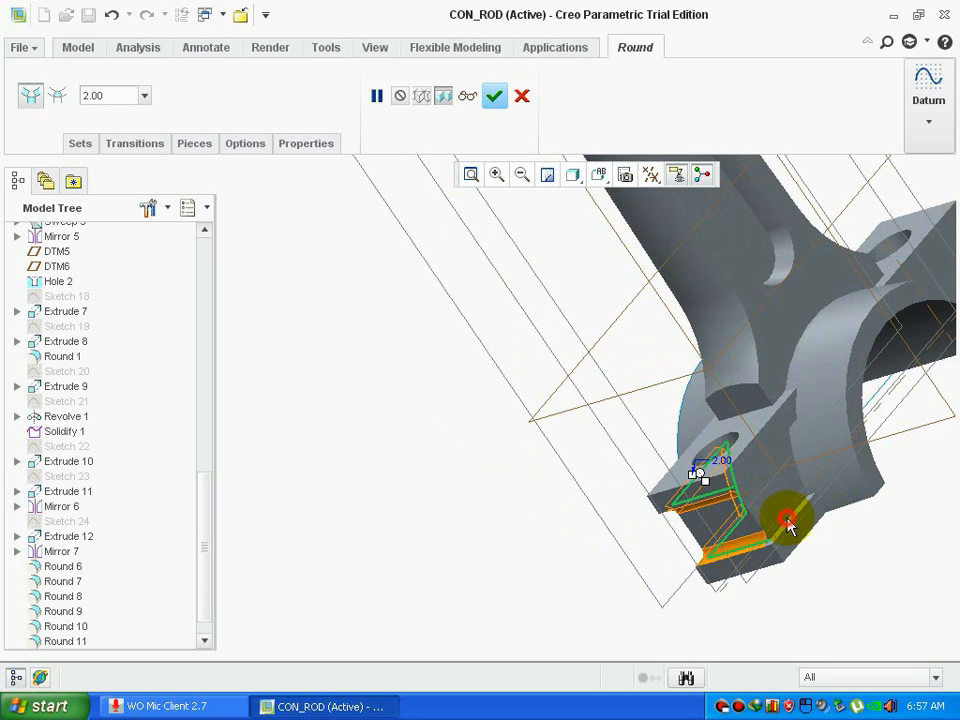
pyautogui.keyDown('ctrl'); pyautogui.click(797, 477); pyautogui.keyUp('ctrl')
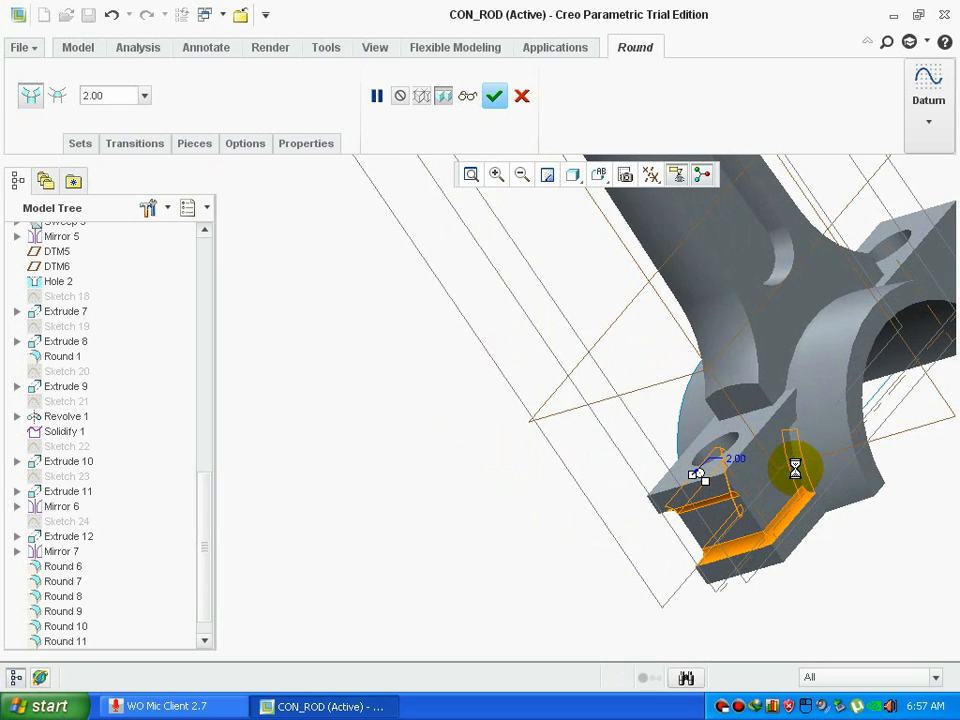
# - Add the remaining upper recess edge at the bolt lug to the 2 mm round set and complete the round
pyautogui.moveTo(797, 476); pyautogui.dragTo(677, 347, button='middle')
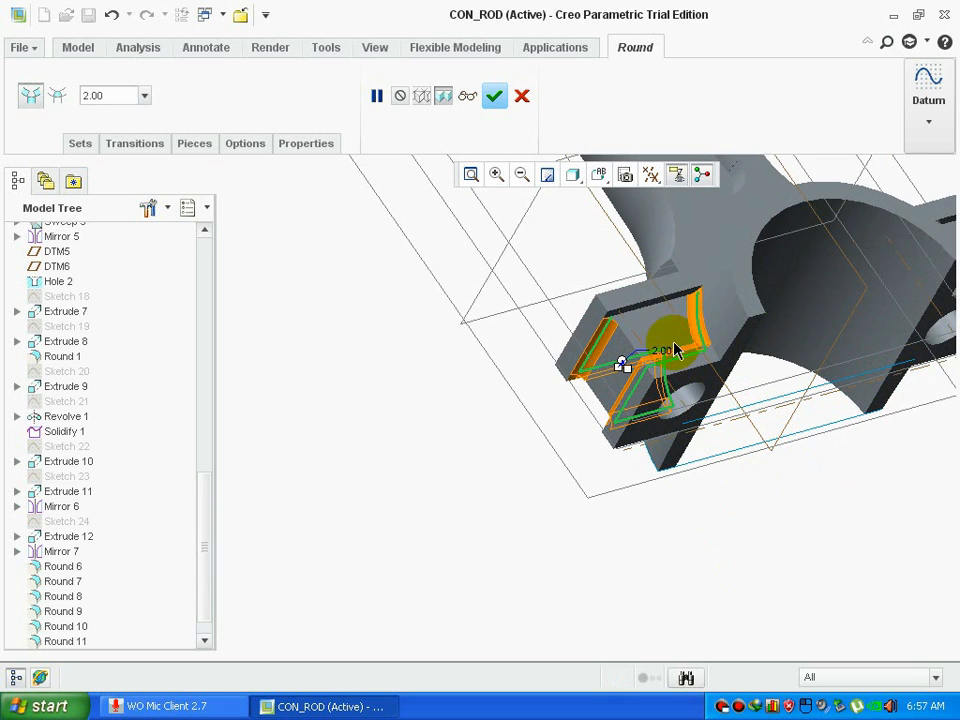
pyautogui.keyDown('ctrl'); pyautogui.click(654, 308); pyautogui.keyUp('ctrl')
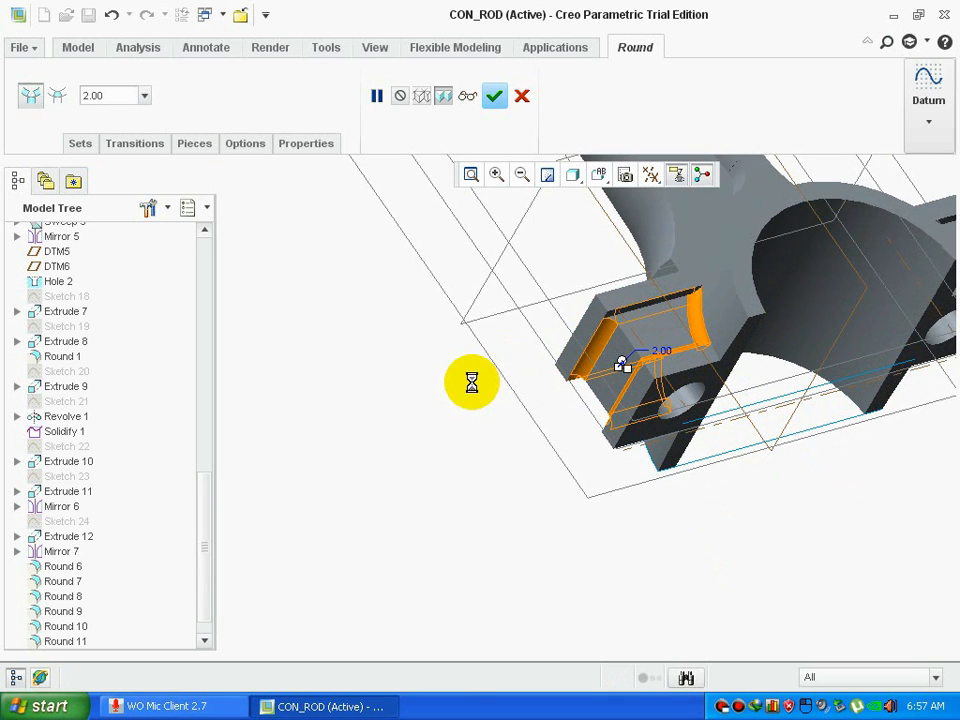
pyautogui.moveTo(474, 381); pyautogui.dragTo(531, 377, button='middle')
pyautogui.scroll(-3, 531, 377)
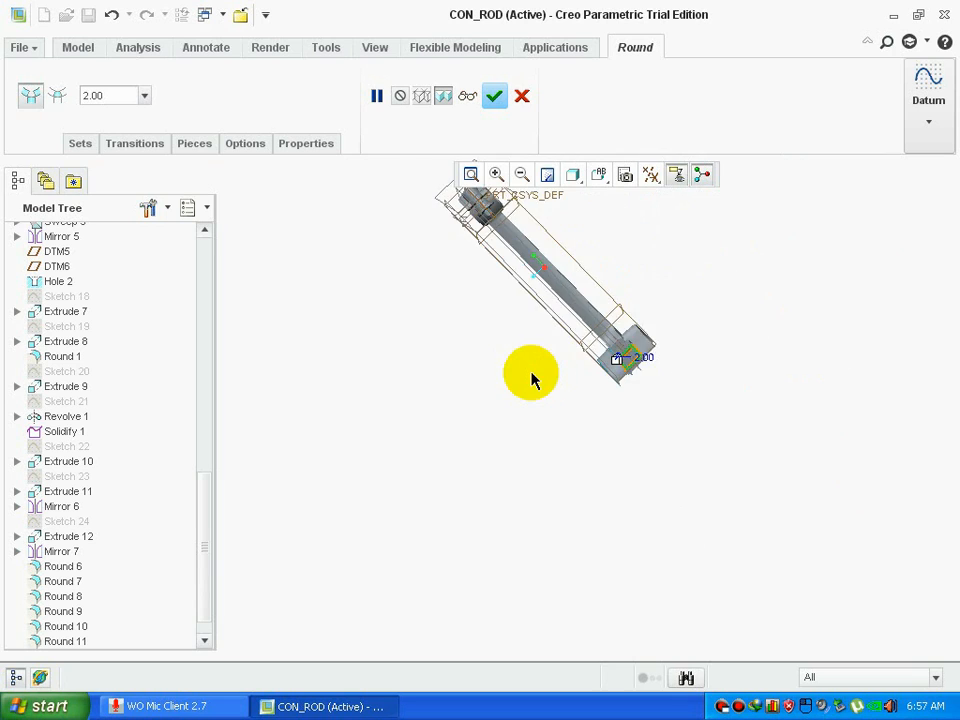
pyautogui.scroll(3, 621, 326)
pyautogui.moveTo(621, 326); pyautogui.dragTo(540, 280, button='middle')
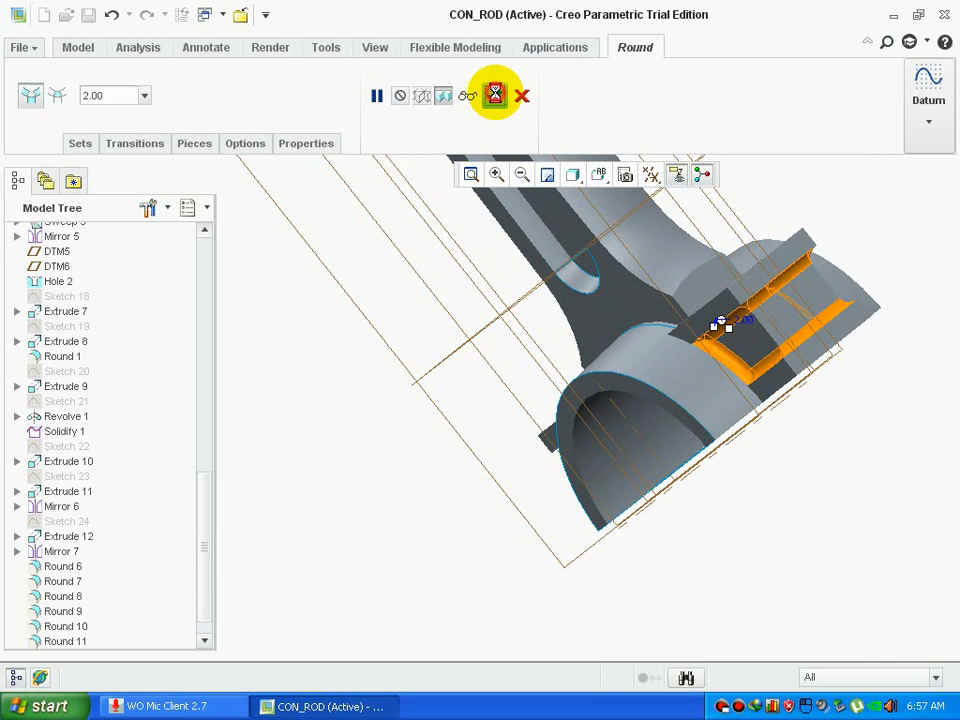
pyautogui.moveTo(418, 354); pyautogui.dragTo(446, 390, button='middle')
pyautogui.moveTo(350, 425); pyautogui.dragTo(345, 397, button='middle')
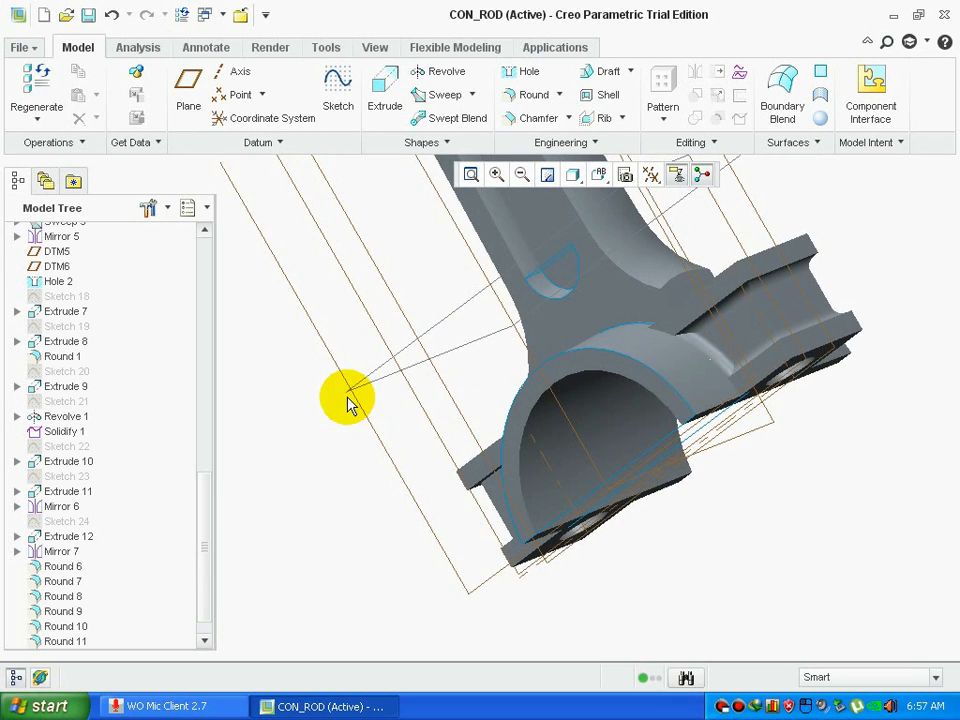
# - Round the curved edge where the big-end bearing arch meets the shank with a 3.40 mm radius
pyautogui.click(752, 411)
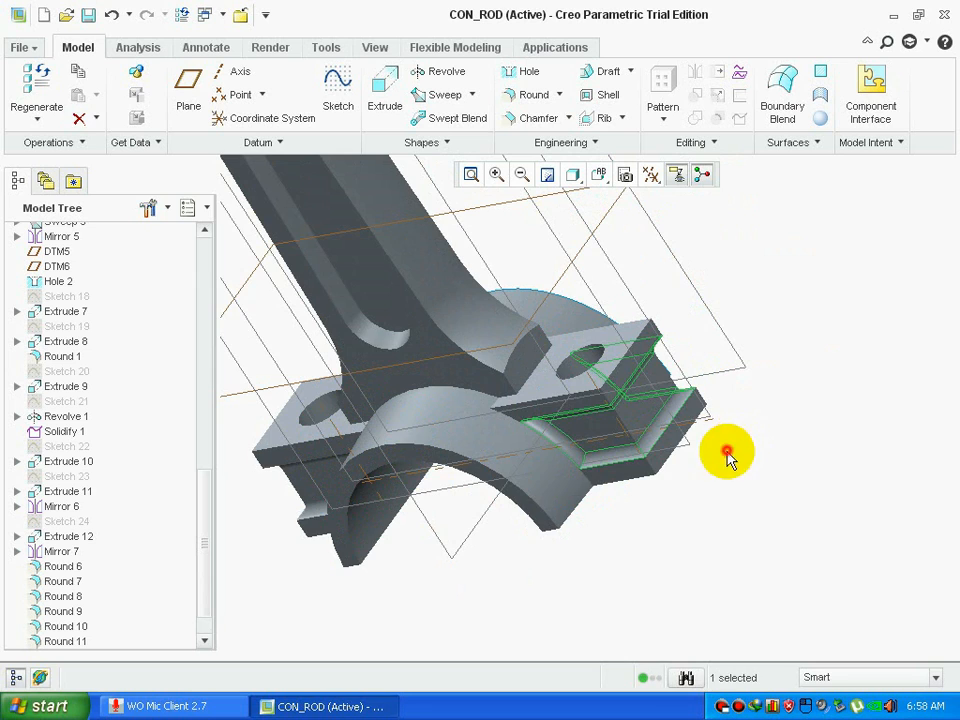
pyautogui.moveTo(660, 446); pyautogui.dragTo(628, 448, button='middle')
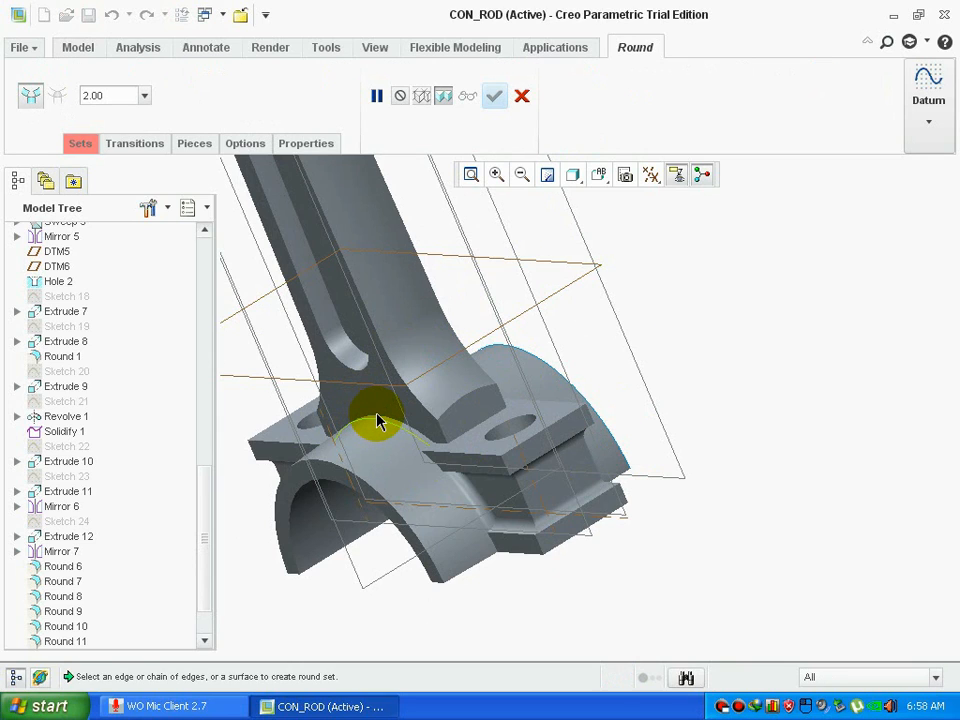
pyautogui.scroll(2, 385, 435)
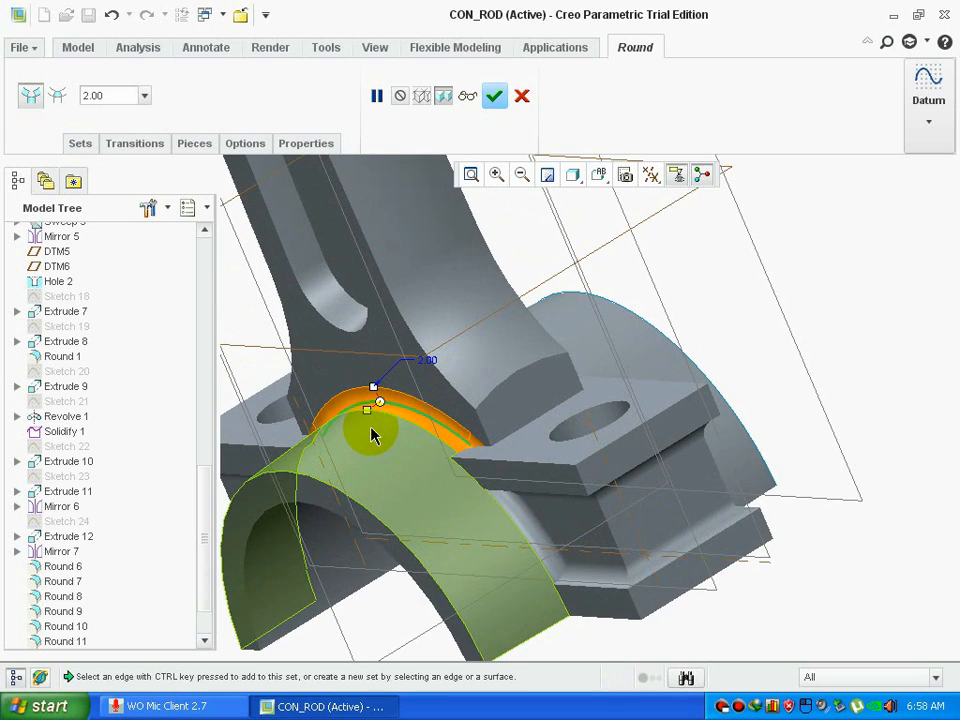
pyautogui.moveTo(366, 411); pyautogui.dragTo(370, 438)
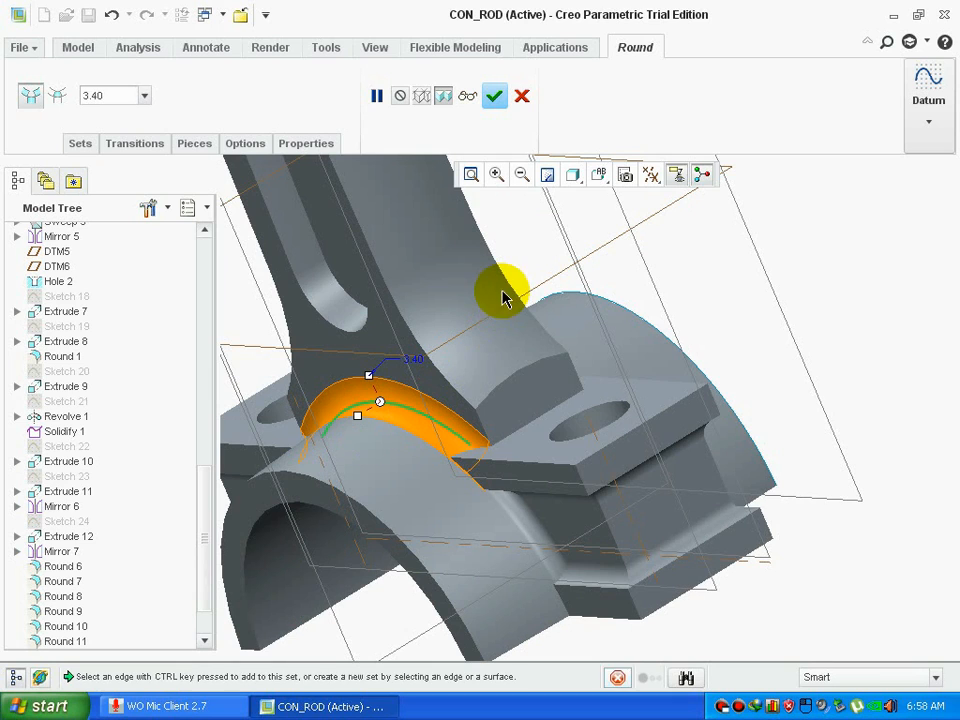
pyautogui.click(495, 95)
# - Examine the rounded connecting rod from several directions, checking the big end, shank and small-end clamp
pyautogui.moveTo(672, 264); pyautogui.dragTo(491, 349, button='middle')
pyautogui.moveTo(702, 289); pyautogui.dragTo(649, 316, button='middle')
pyautogui.moveTo(714, 298); pyautogui.dragTo(617, 223, button='middle')
pyautogui.scroll(-3, 660, 333)
pyautogui.scroll(3, 641, 293)
pyautogui.moveTo(641, 293); pyautogui.dragTo(726, 308, button='middle')
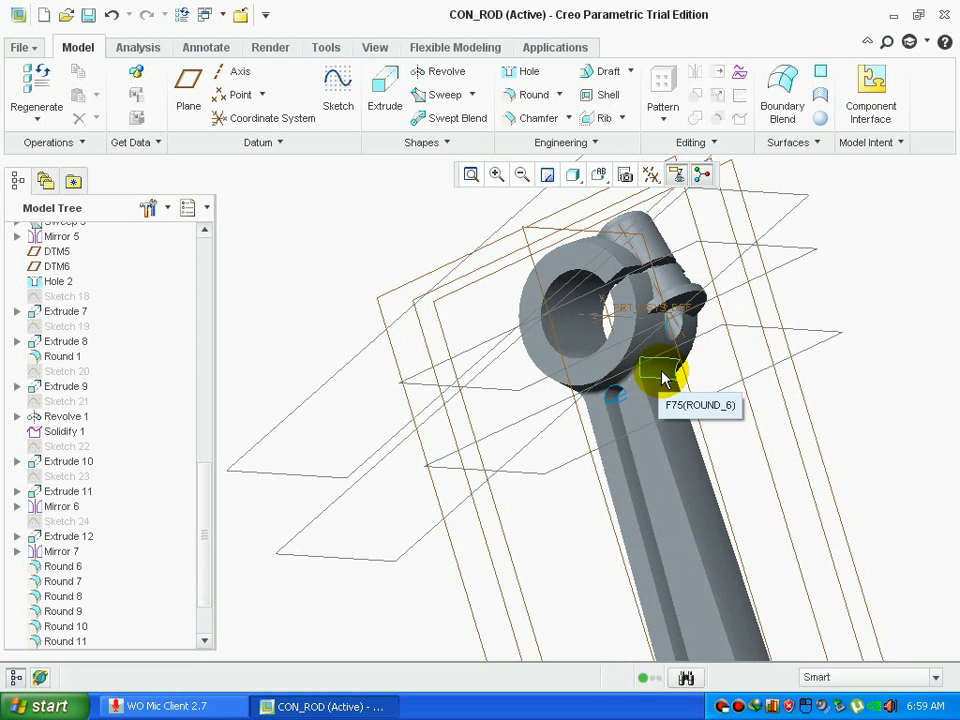
pyautogui.moveTo(710, 375); pyautogui.dragTo(600, 429, button='middle')
pyautogui.scroll(-4, 655, 498)
pyautogui.moveTo(655, 498); pyautogui.dragTo(735, 410, button='middle')
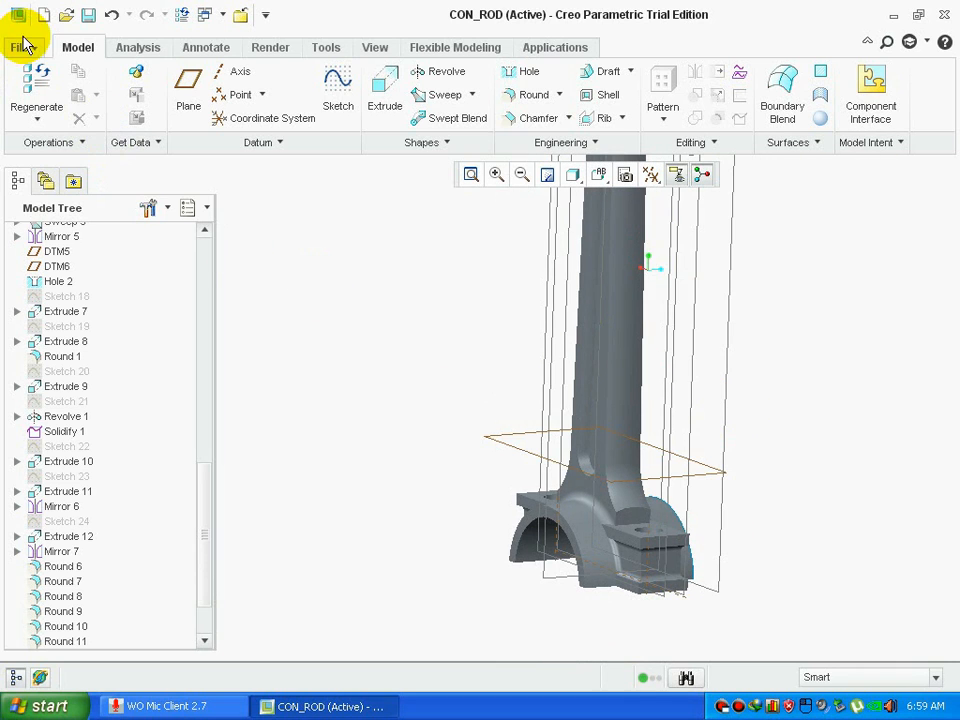
pyautogui.scroll(4, 516, 457)
pyautogui.moveTo(488, 362)
pyautogui.mouseDown(button='middle')
pyautogui.moveTo(505, 346)
pyautogui.moveTo(574, 336)
pyautogui.moveTo(484, 379)
pyautogui.moveTo(495, 374)
pyautogui.mouseUp(button='middle')
pyautogui.moveTo(700, 350); pyautogui.dragTo(628, 375, button='middle')
pyautogui.scroll(-3, 628, 375)
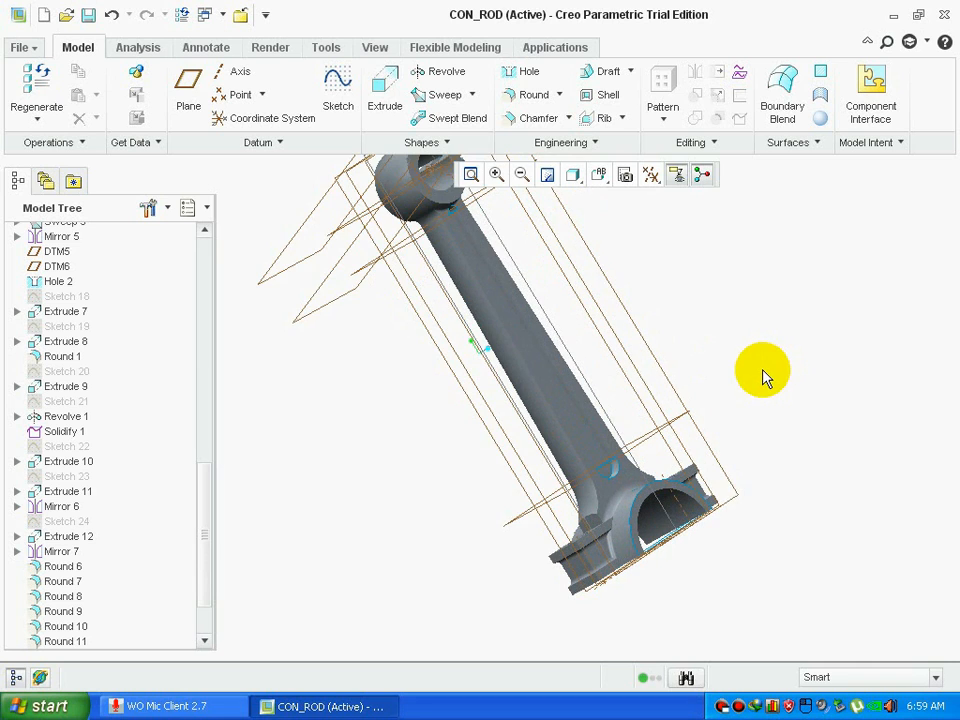
pyautogui.moveTo(761, 375); pyautogui.dragTo(797, 393, button='middle')
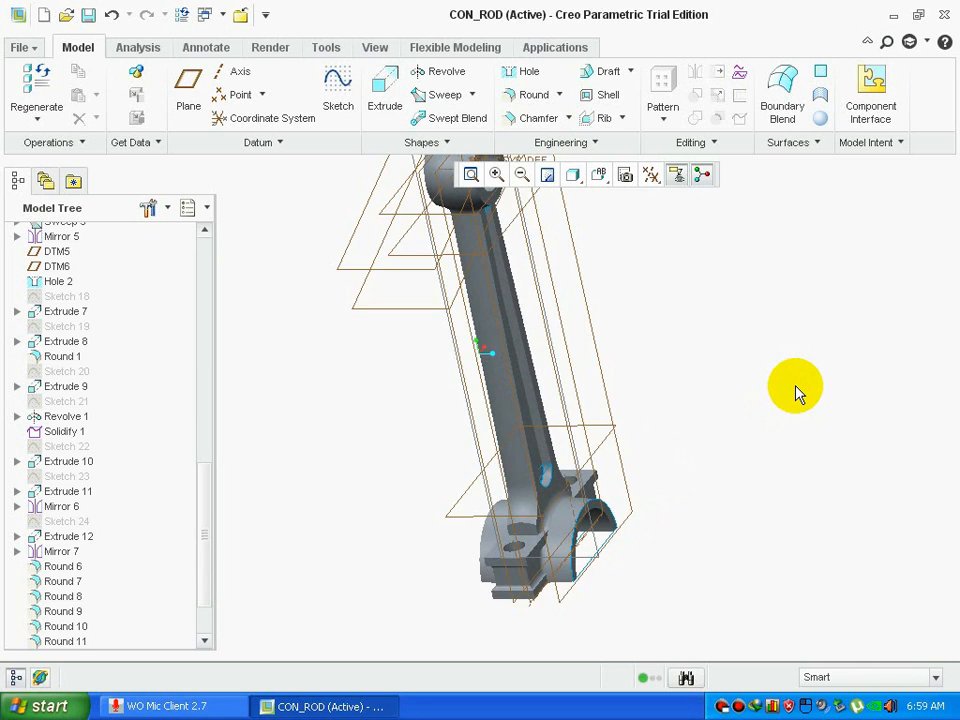
pyautogui.scroll(2, 601, 383)
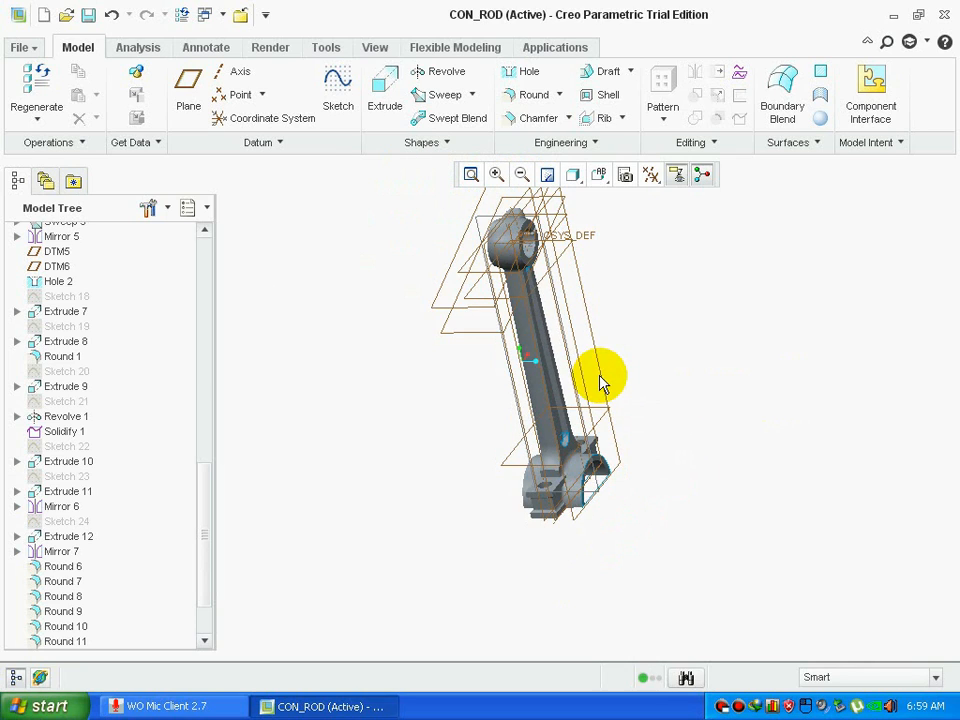
pyautogui.moveTo(659, 307); pyautogui.dragTo(637, 383, button='middle')
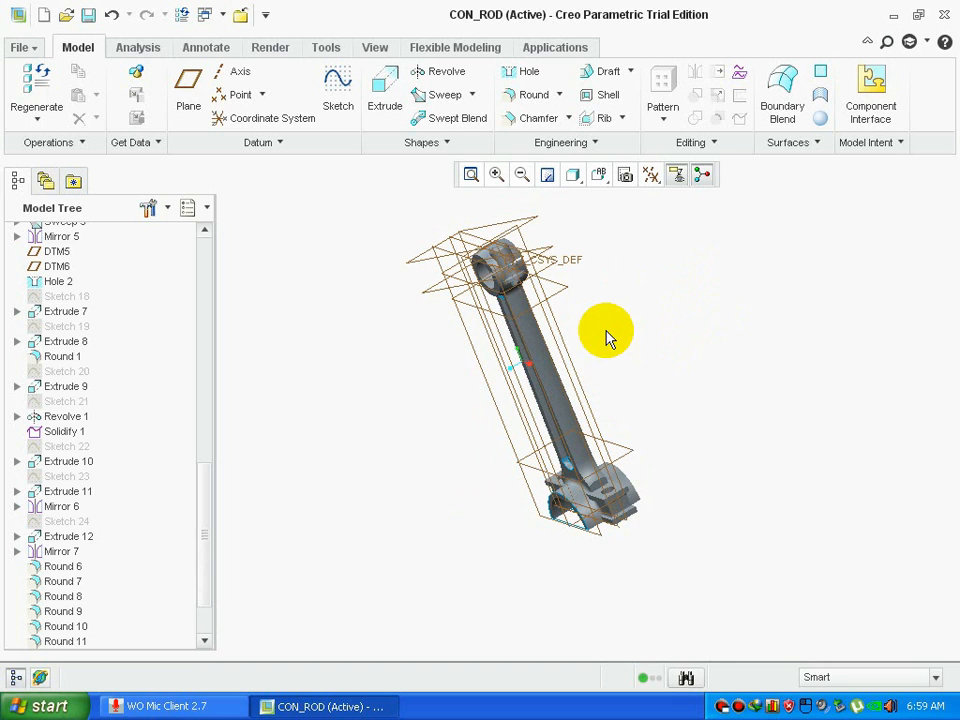
pyautogui.scroll(-3, 607, 338)
pyautogui.moveTo(607, 338)
pyautogui.mouseDown(button='middle')
pyautogui.moveTo(649, 302)
pyautogui.moveTo(662, 311)
pyautogui.moveTo(615, 333)
pyautogui.mouseUp(button='middle')
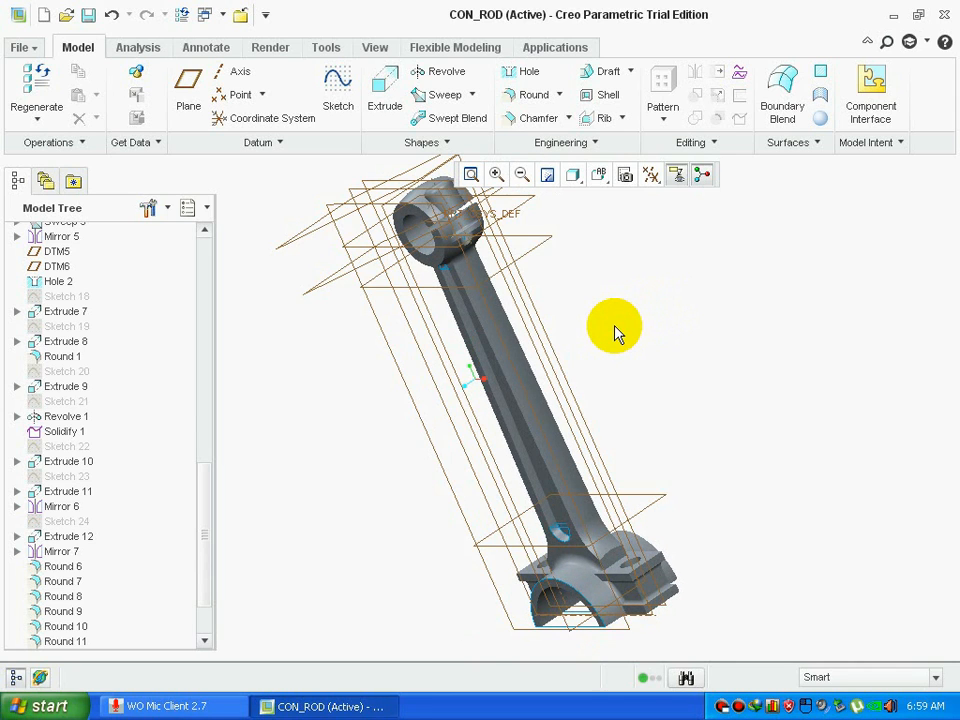